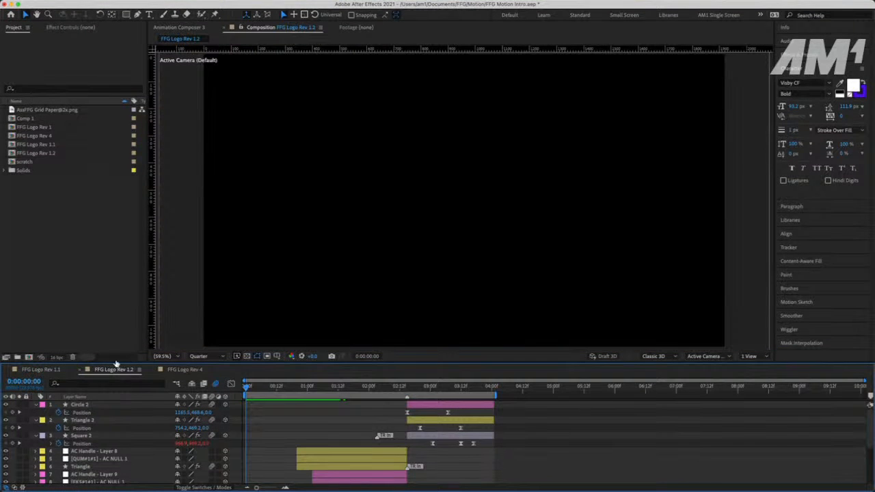
Play the FFG Logo Rev 1.2 composition from its first frame to review the logo animation
mouse_move(248, 387)
left_mouse_down()
mouse_move(388, 390)
mouse_move(220, 390)
mouse_move(363, 390)
mouse_move(279, 397)
mouse_move(247, 393)
mouse_move(344, 395)
mouse_move(246, 388)
left_mouse_up()
key("super+Tab")
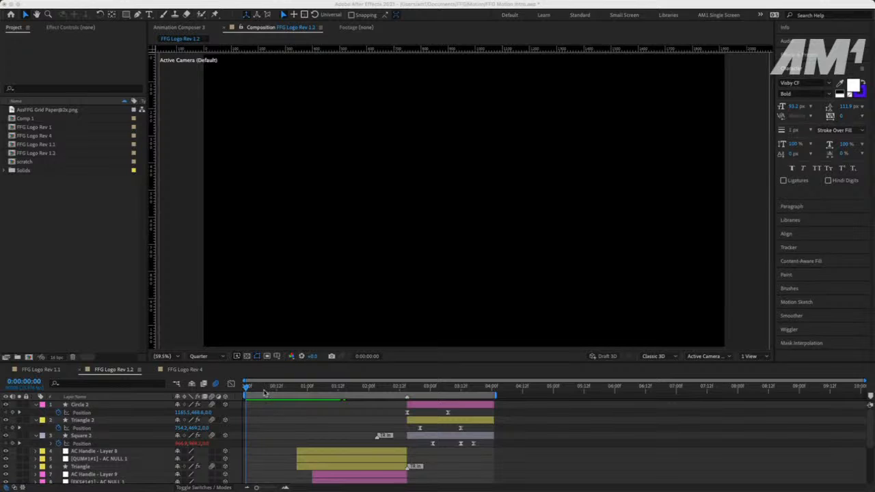
left_click(265, 390)
left_click_drag(265, 388, 237, 393)
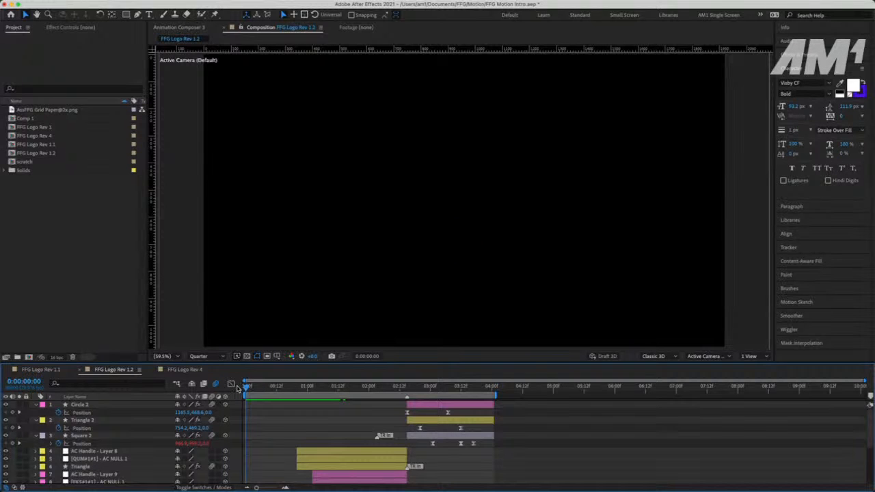
key("space")
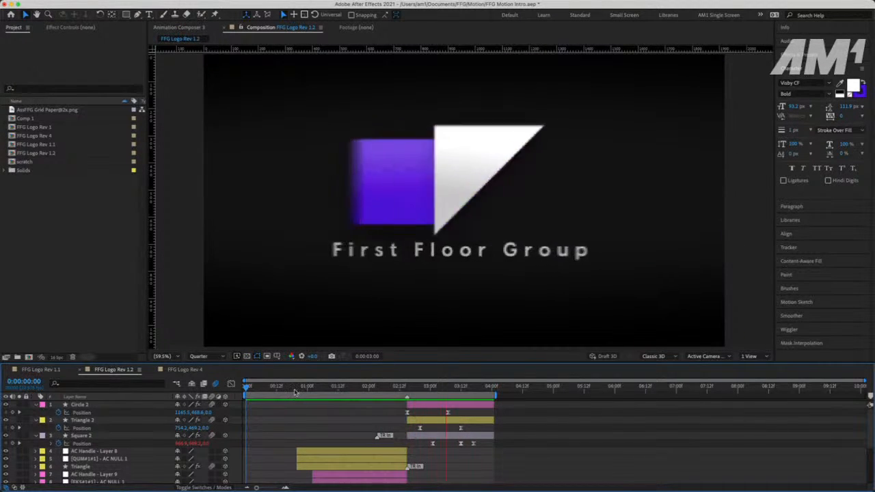
left_click(199, 356)
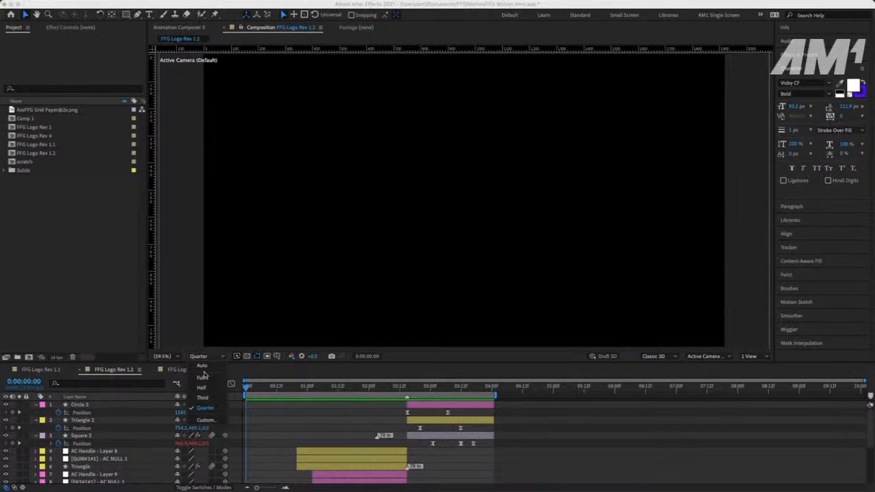
Open the FFG Logo Rev 1.1 composition and play it from the first frame for comparison
left_click(49, 373)
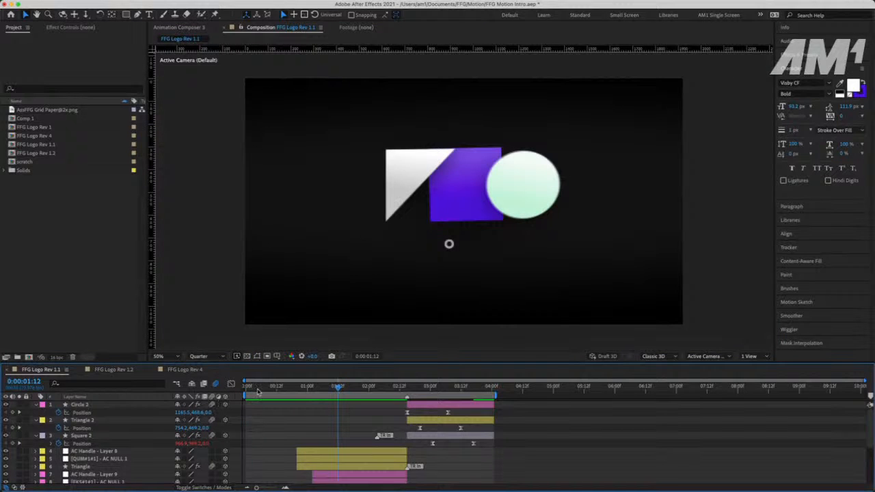
left_click_drag(254, 388, 236, 393)
key("space")
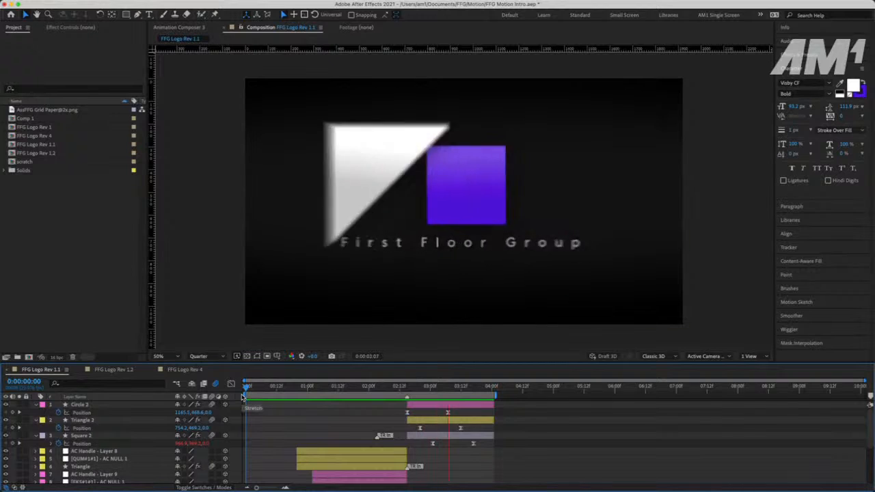
Return to FFG Logo Rev 1.2, review its playback, and move the current time to about one second
left_click(104, 370)
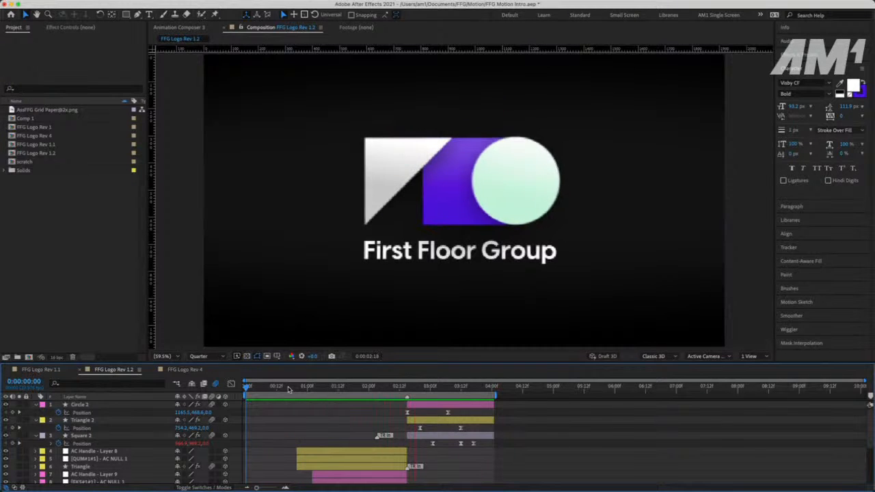
key("space")
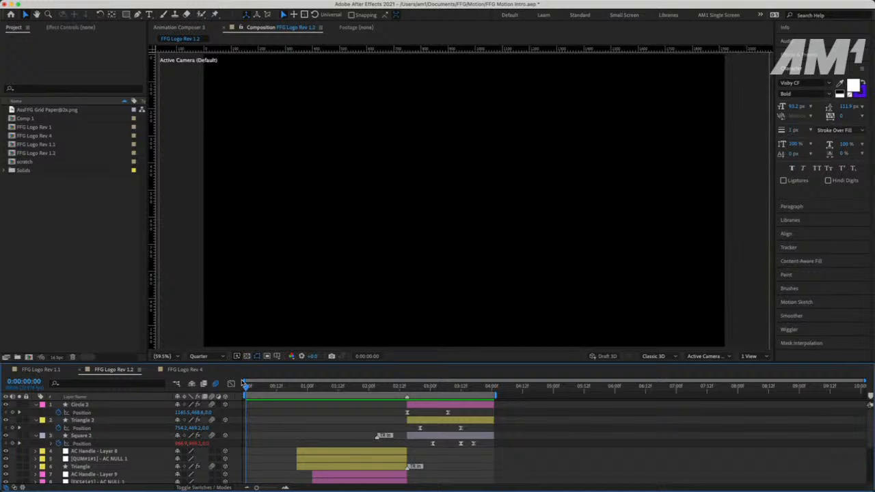
key("ctrl+Left")
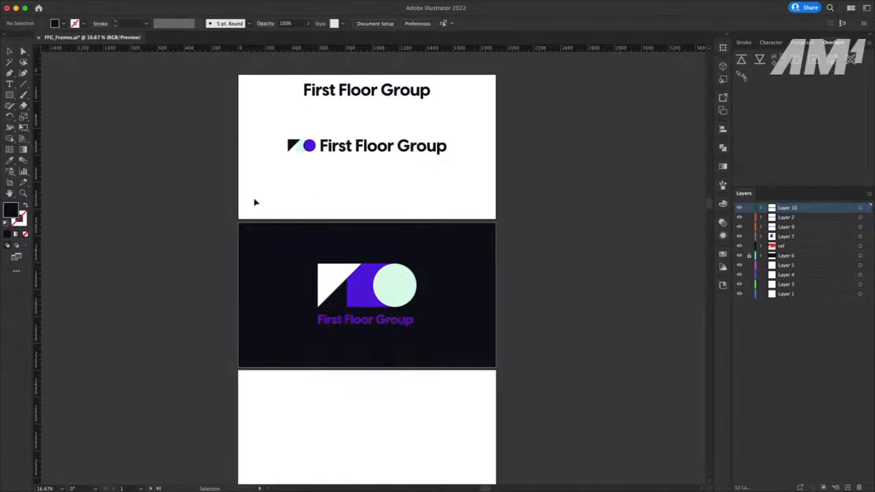
key("ctrl+Right")
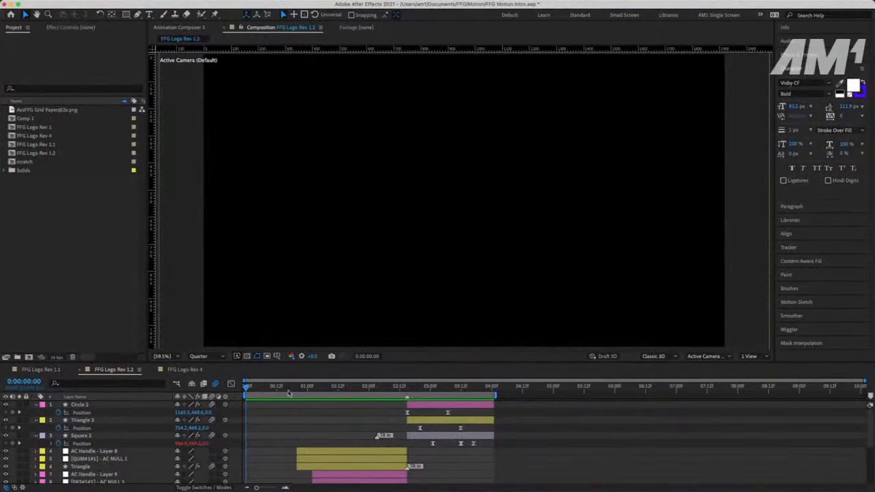
left_click_drag(290, 388, 311, 388)
Switch to Illustrator, try moving the white triangle off the large logo, and undo the move
key("ctrl+Left")
left_click_drag(321, 280, 244, 259)
key("super+z")
key("a")
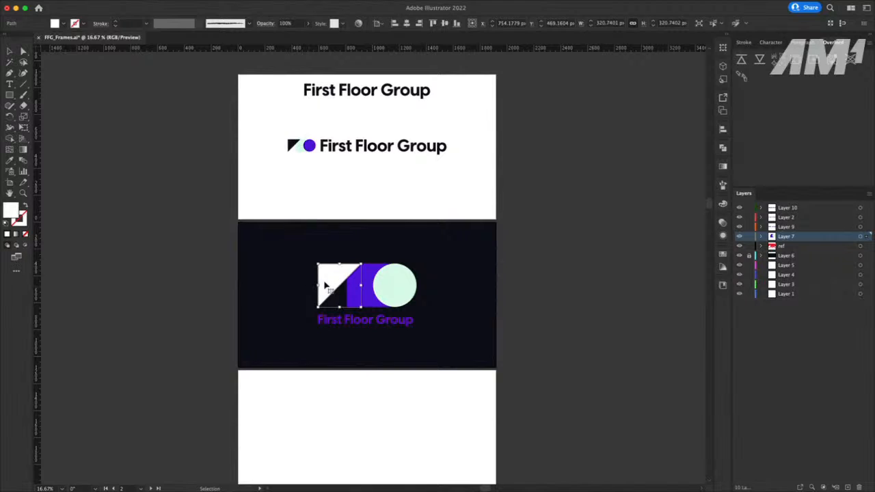
Try reshaping the white triangle by displacing its lower anchor point and bending its edges, and undo the changes
left_click(184, 303)
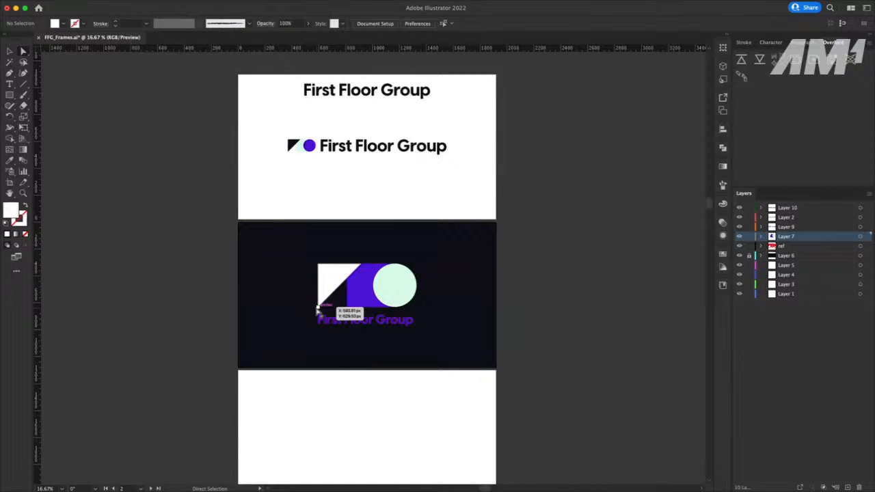
left_click_drag(318, 309, 271, 291)
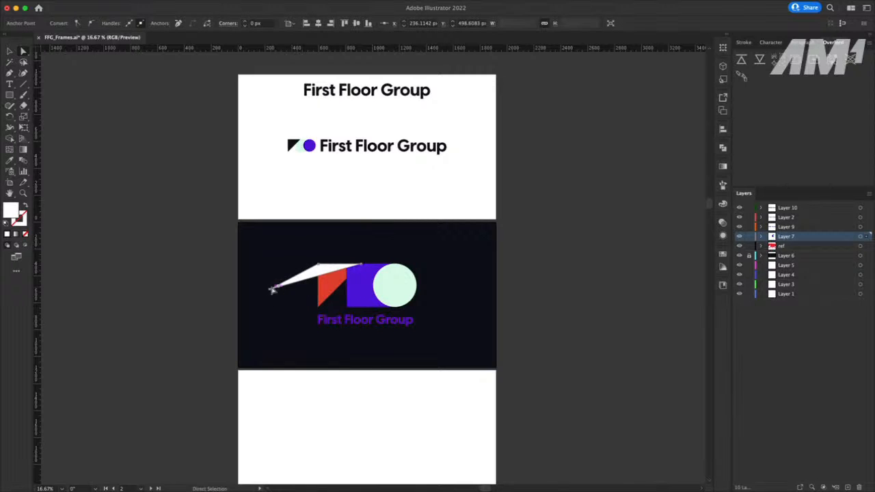
key("super+z")
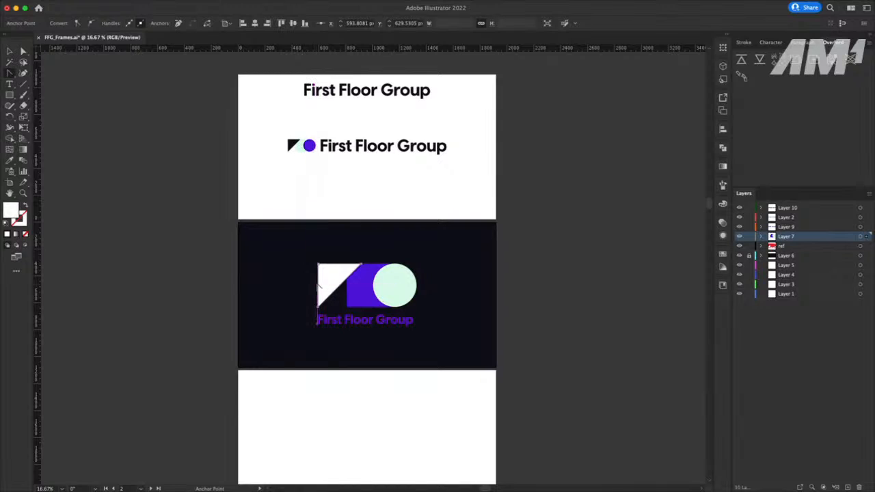
mouse_move(317, 291)
left_mouse_down()
mouse_move(293, 283)
mouse_move(273, 303)
mouse_move(248, 303)
mouse_move(283, 223)
mouse_move(234, 242)
mouse_move(237, 275)
mouse_move(282, 274)
mouse_move(311, 305)
mouse_move(366, 294)
mouse_move(318, 292)
mouse_move(257, 255)
mouse_move(347, 290)
mouse_move(326, 298)
left_mouse_up()
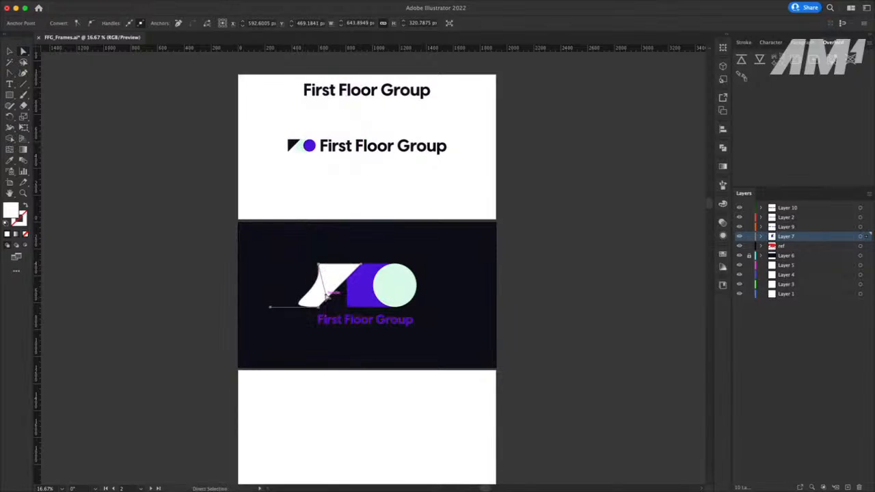
key("super+z")
key("super+z")
key("super+z")
Inspect the logo's separate shapes by selecting the purple square and the mint circle, and toggle Layer 7's visibility off and on
key("v")
left_click(374, 300)
left_click(559, 332)
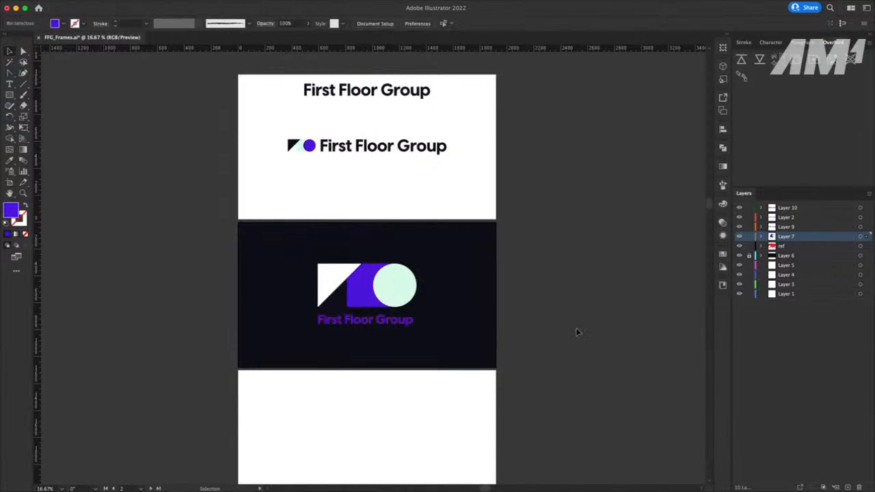
left_click(402, 296)
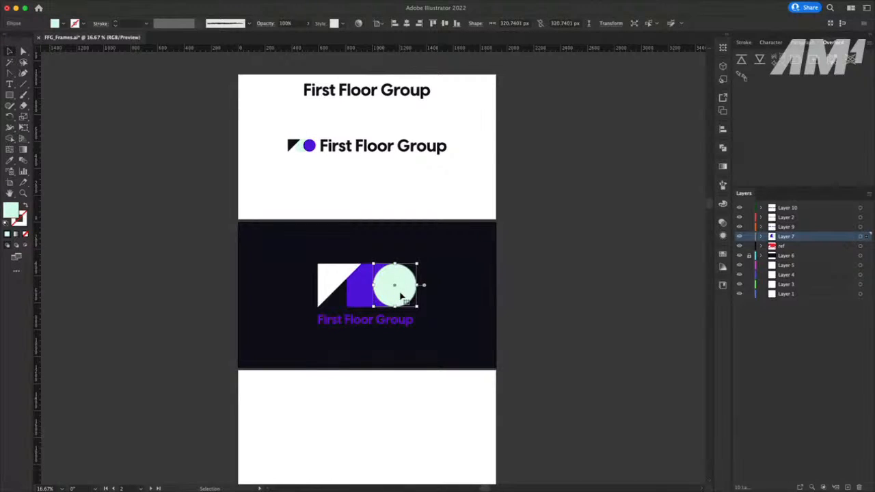
left_click(583, 299)
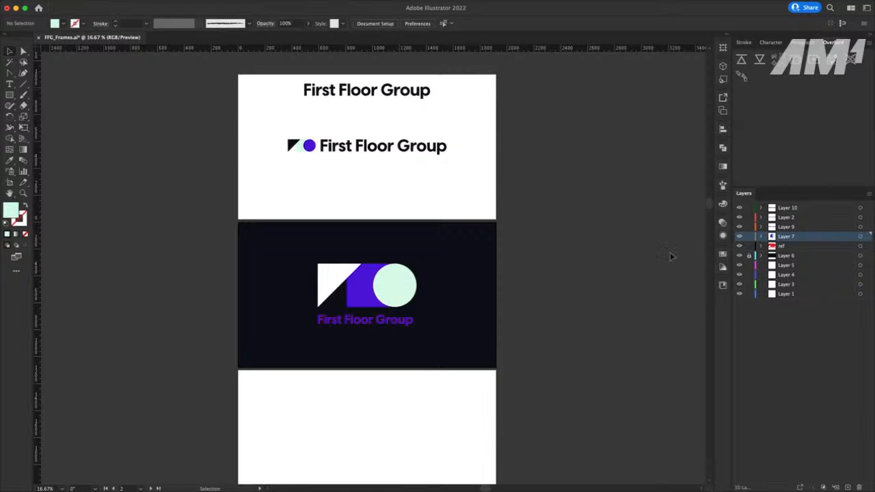
left_click(739, 236)
left_click(739, 236)
key("super+Tab")
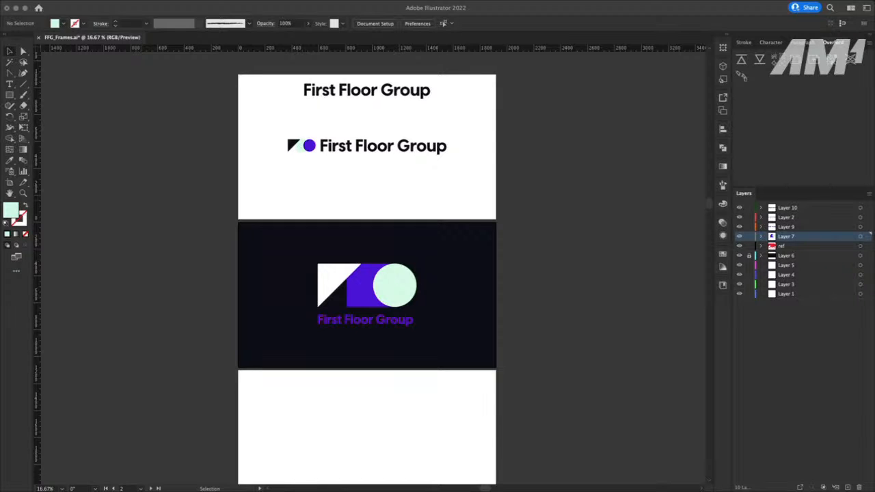
Hide Layer 10, which holds the extra First Floor Group wordmark on the first artboard
left_click(739, 208)
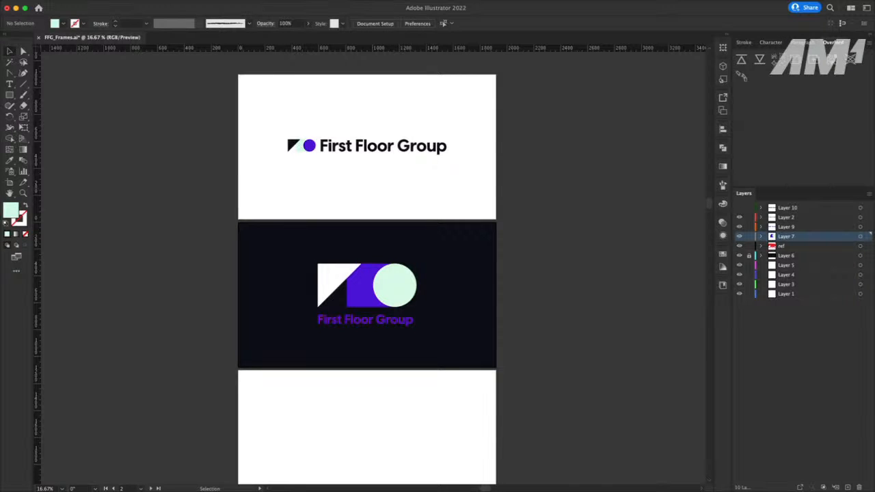
key("super+equal")
key("super+equal")
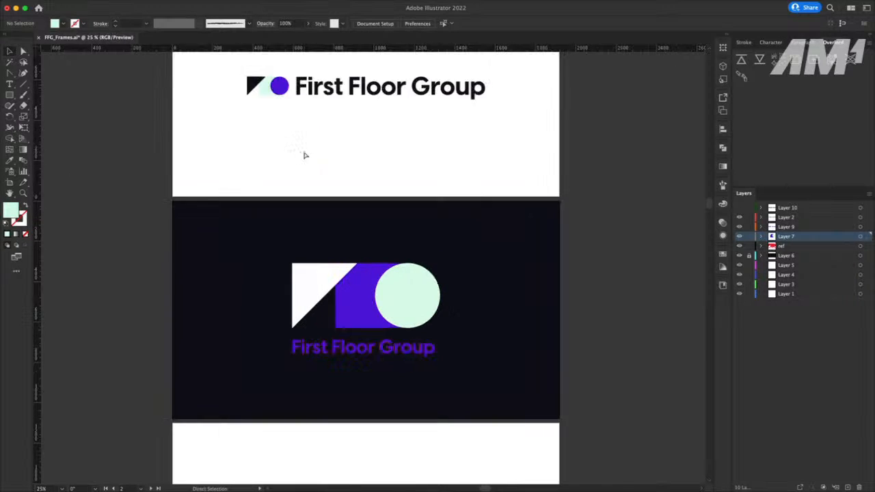
key("g")
key("h")
left_click_drag(341, 111, 366, 276)
scroll(366, 277, "down", 5)
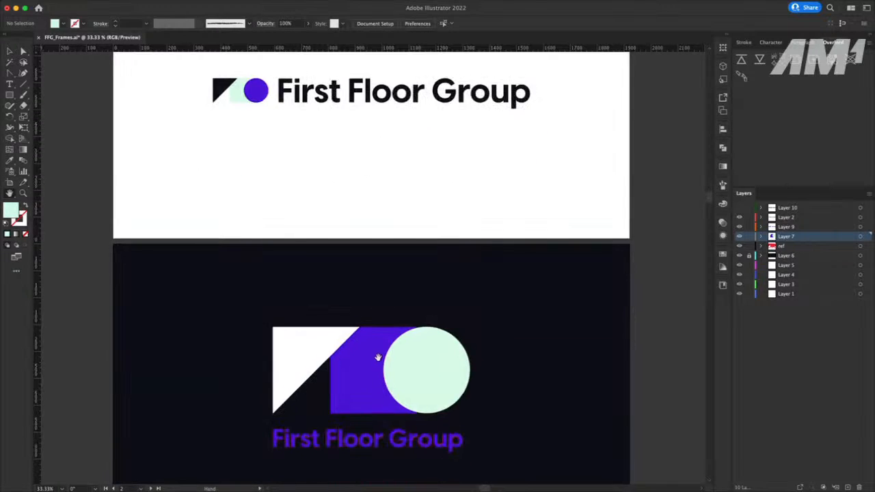
scroll(368, 285, "up", 6)
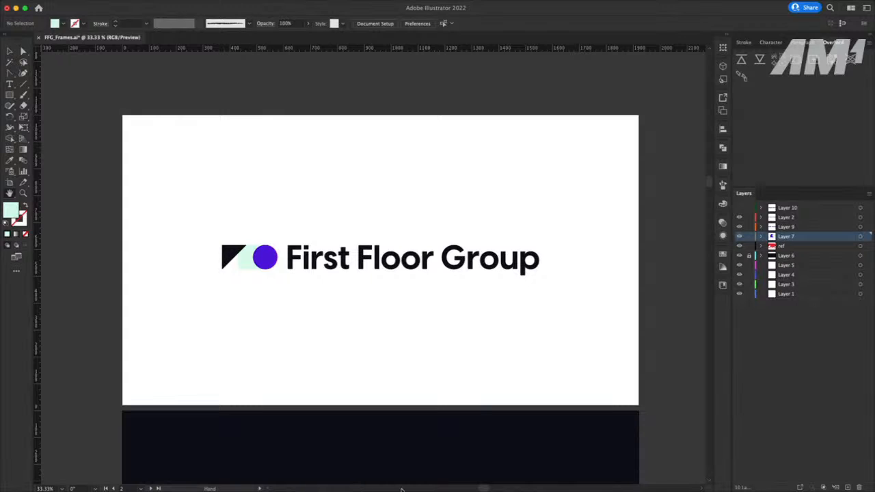
key("super+minus")
key("super+equal")
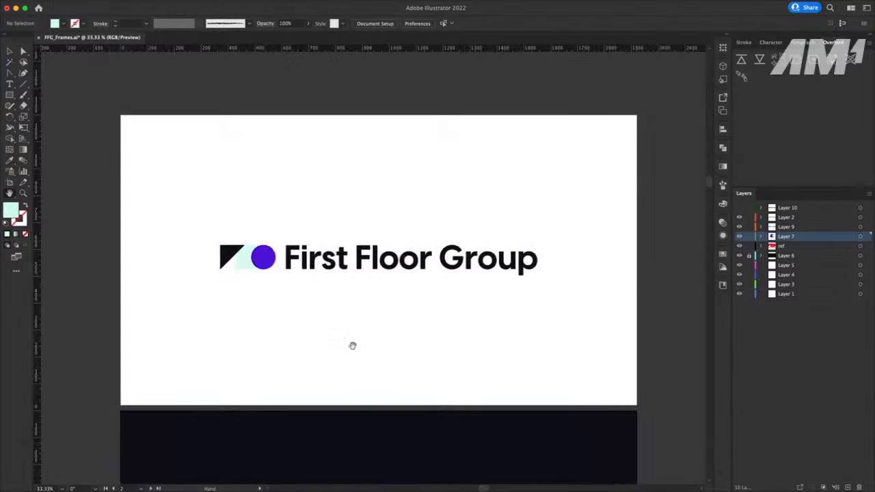
scroll(363, 352, "down", 2)
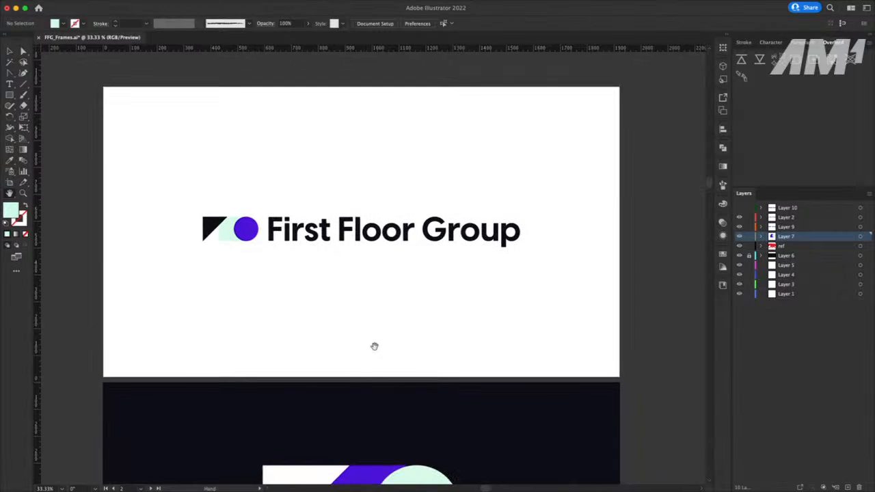
Hide all layers from Layer 9 down to Layer 1, keeping Layer 2 with the horizontal logo shown
left_click(739, 227)
left_click(739, 227)
left_click(739, 218)
left_click(739, 217)
left_click_drag(740, 228, 740, 294)
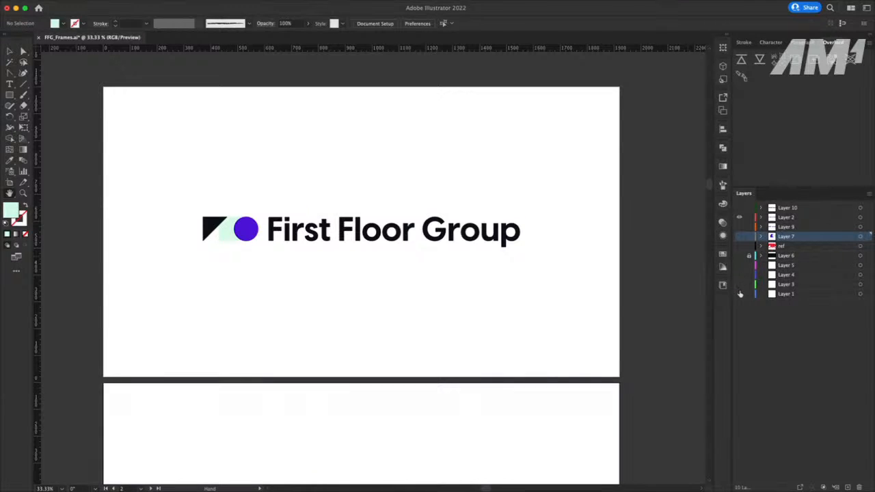
left_click(740, 219)
key("super+y")
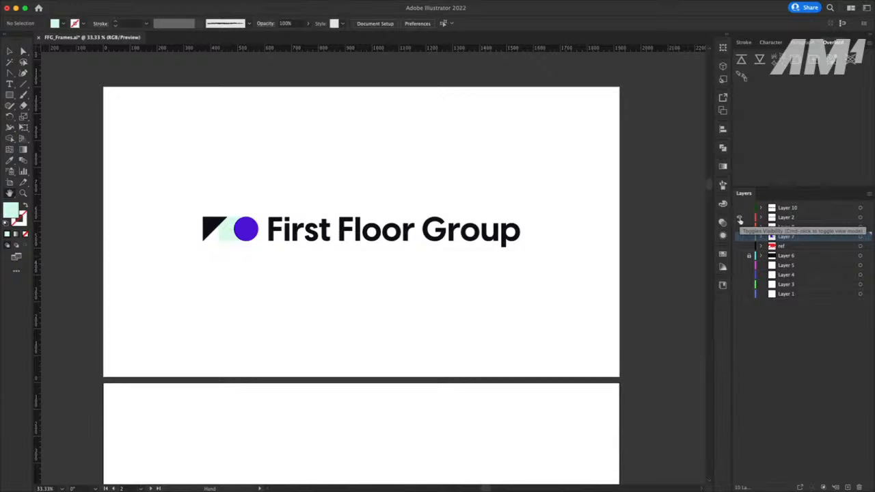
left_click(740, 219)
left_click(740, 219)
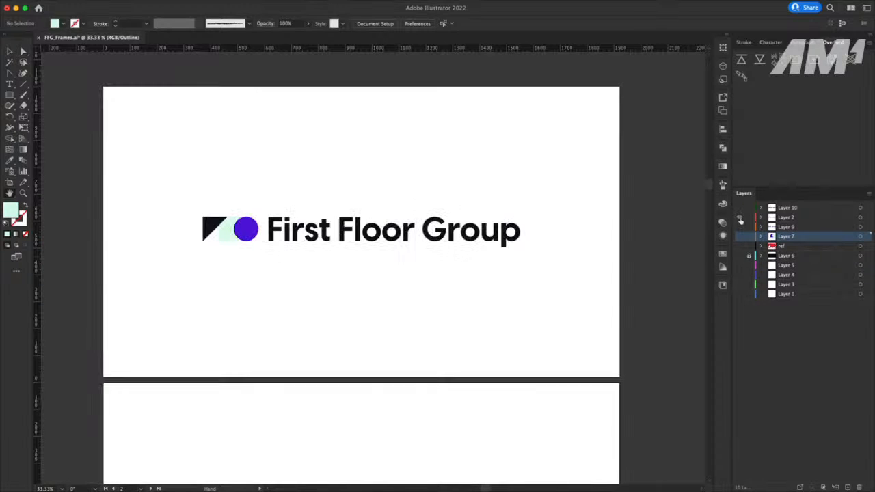
Ungroup the logo mark beside the First Floor Group text, and check the animation near one second in After Effects
key("v")
left_click(217, 229)
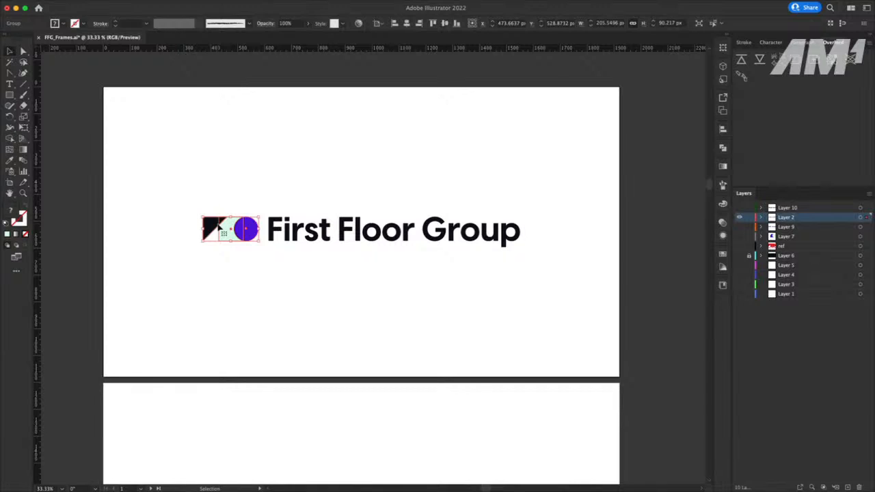
right_click(227, 231)
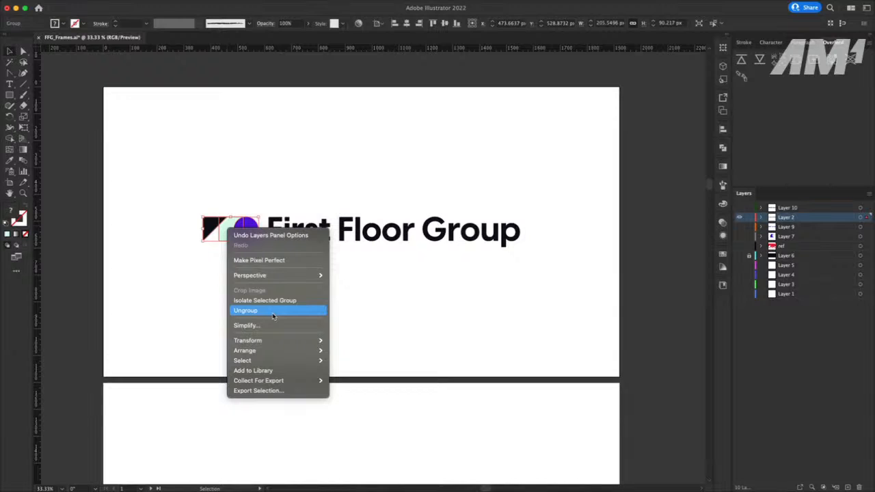
left_click(272, 312)
left_click(272, 316)
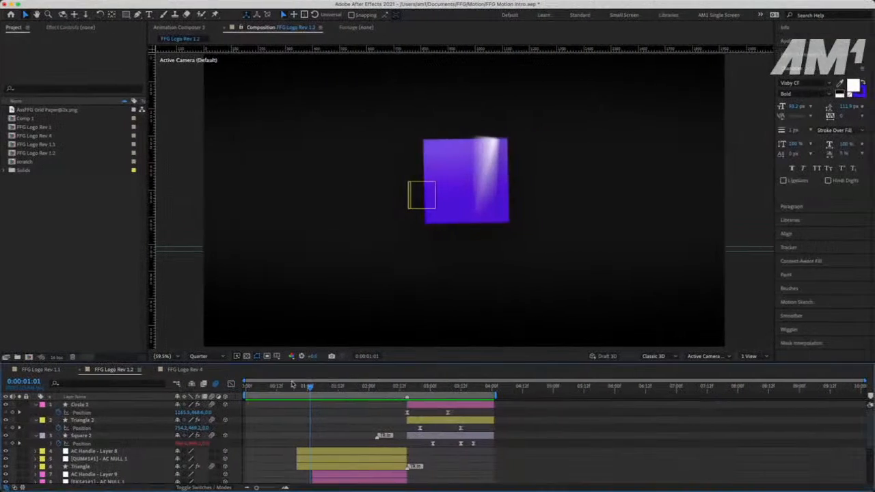
mouse_move(309, 387)
left_mouse_down()
mouse_move(248, 387)
mouse_move(438, 387)
mouse_move(239, 384)
mouse_move(481, 396)
mouse_move(490, 387)
mouse_move(238, 387)
mouse_move(314, 389)
left_mouse_up()
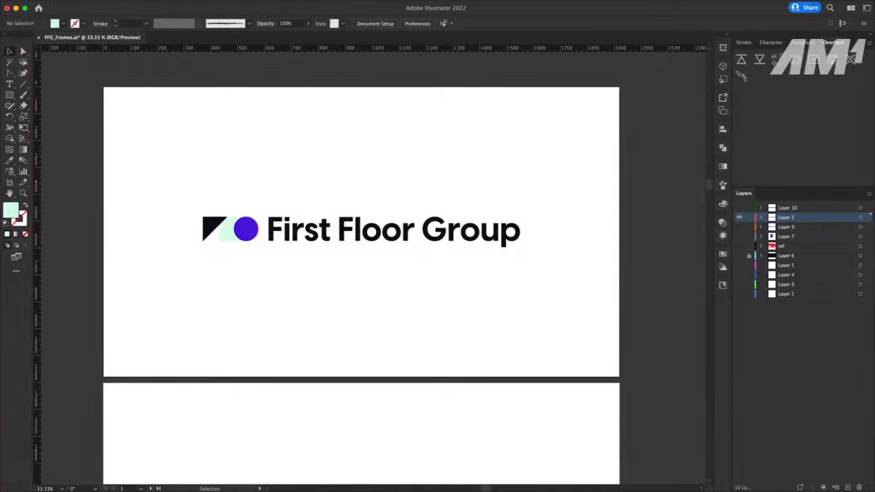
Create a new layer above Layer 9 and draw a 1920 x 1080 px mint rectangle on it covering the first artboard
left_click(10, 96)
left_click(795, 227)
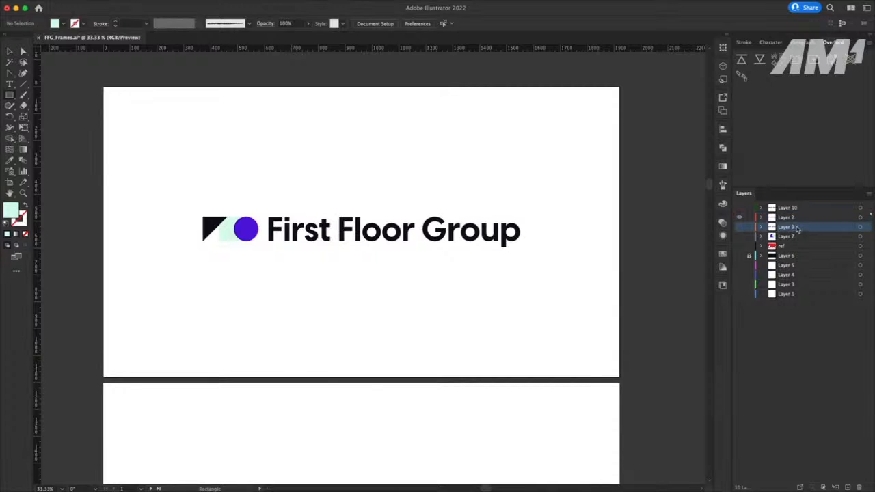
left_click(848, 486)
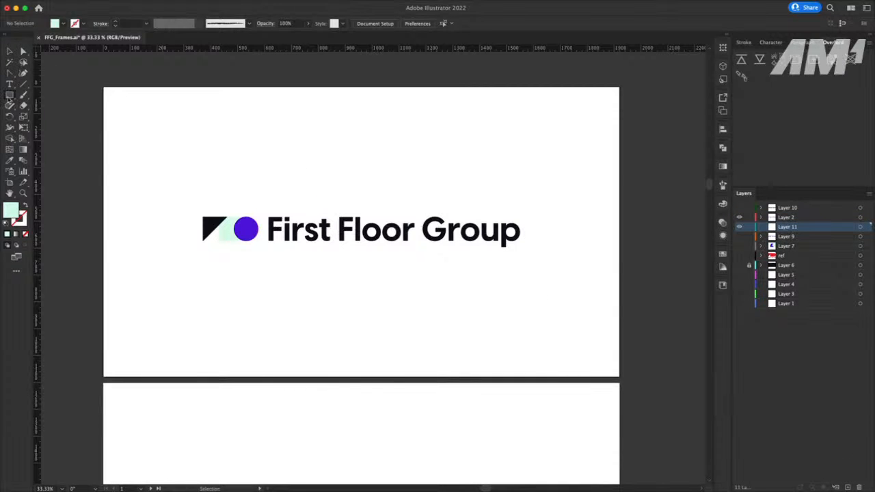
left_click(10, 95)
left_click_drag(104, 88, 621, 376)
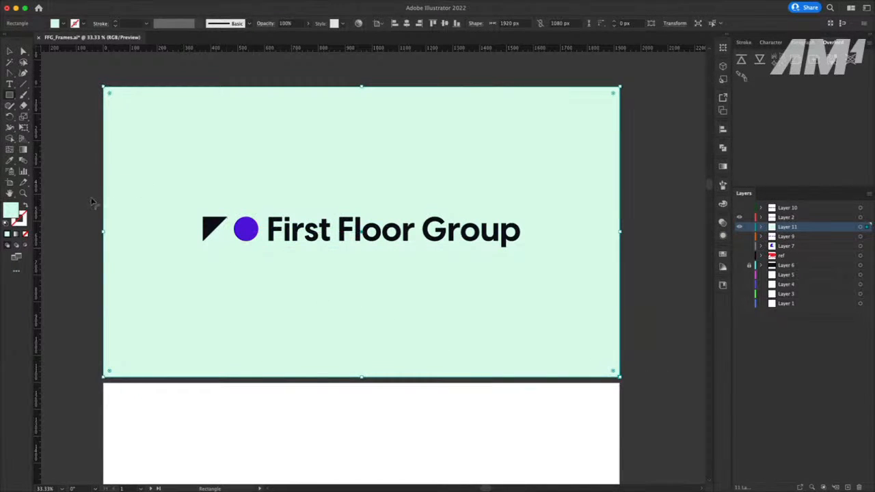
Change the fill of the mint background rectangle on the first artboard to a near-white colour
double_click(11, 209)
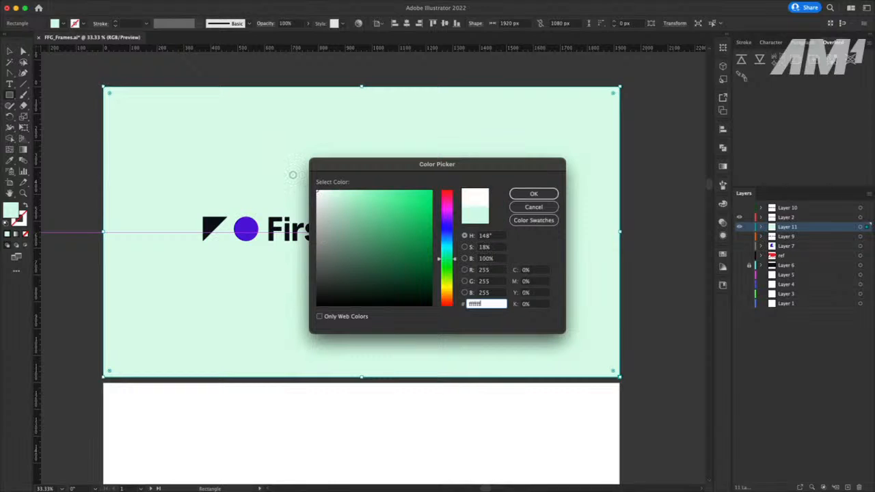
left_click(317, 194)
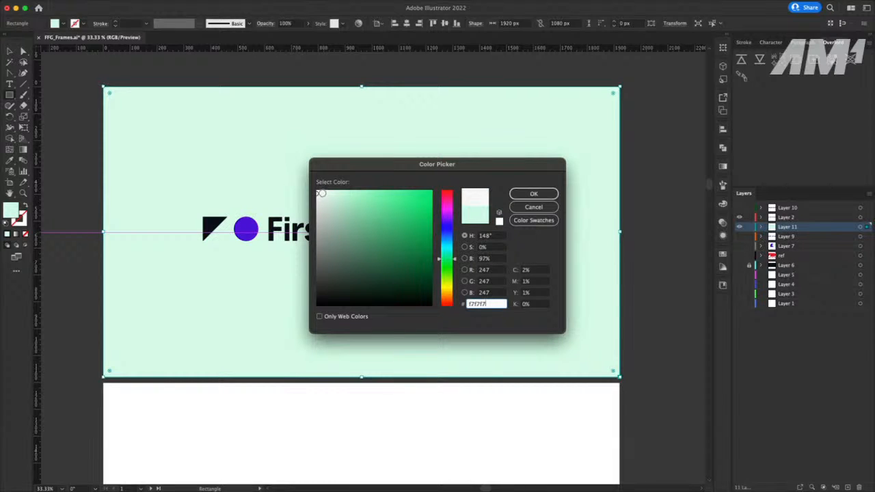
left_click(318, 192)
left_click(534, 193)
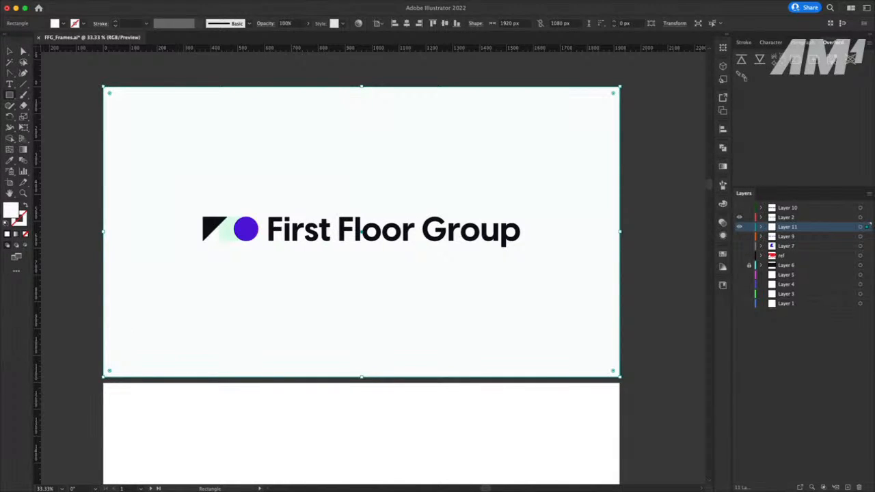
key("super+Tab")
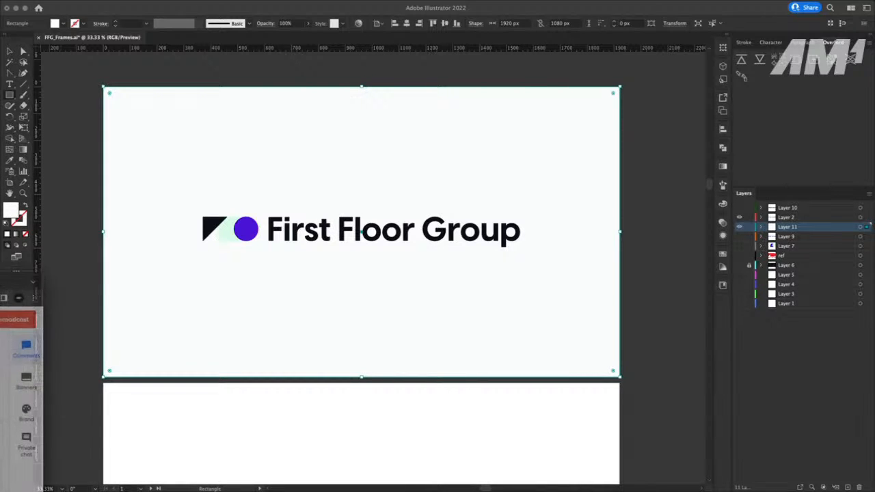
key("ctrl+Right")
key("ctrl+Left")
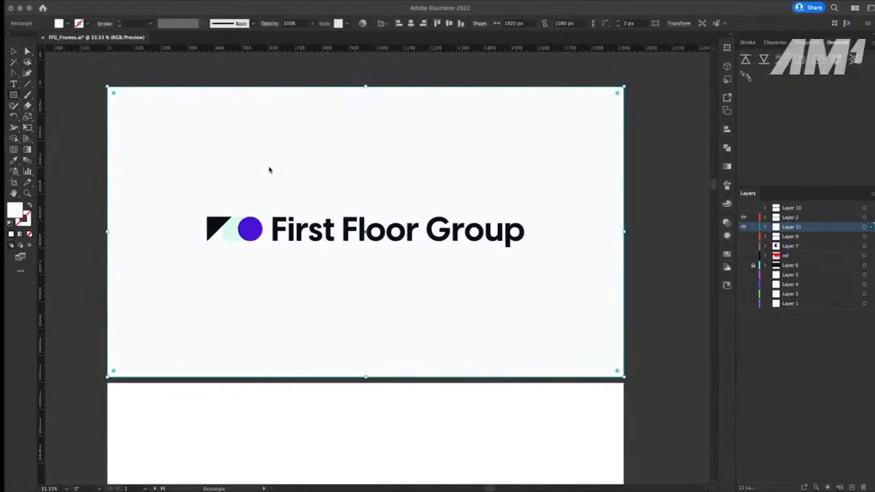
key("ctrl+Right")
key("ctrl+Left")
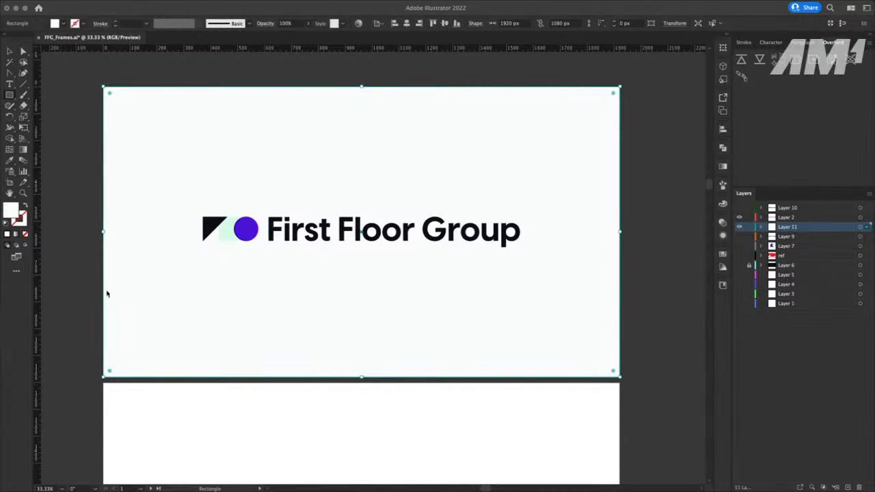
Activate the Gradient tool and look through the gradient presets for the background rectangle
left_click(23, 150)
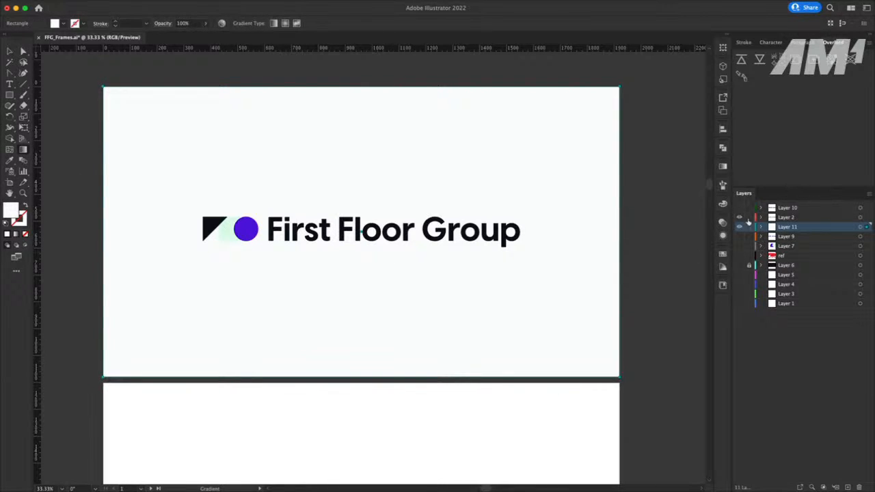
left_click(722, 167)
left_click(615, 182)
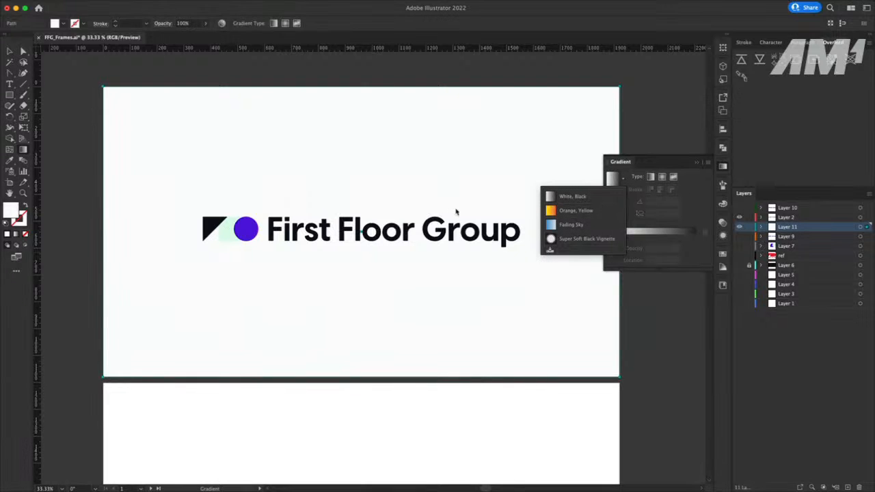
left_click(698, 164)
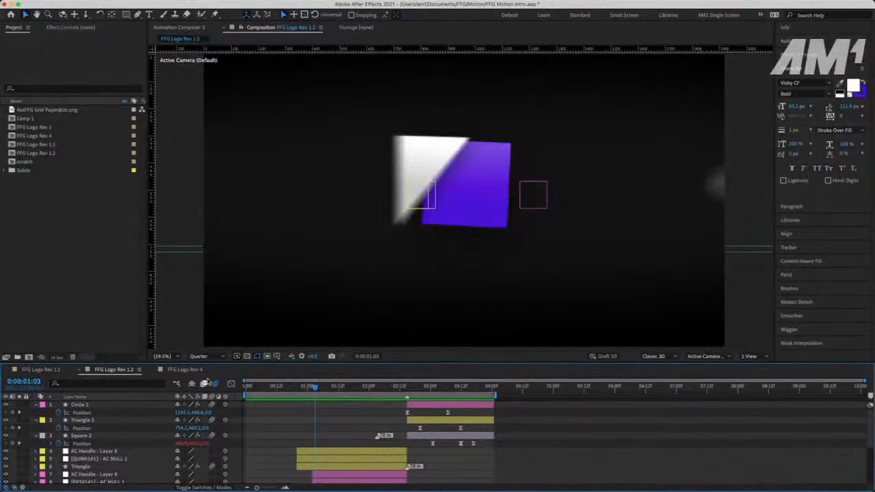
Switch to After Effects and create a 1920 x 1080 px composition named 1 NEW with a pale red background colour
key("super+Tab")
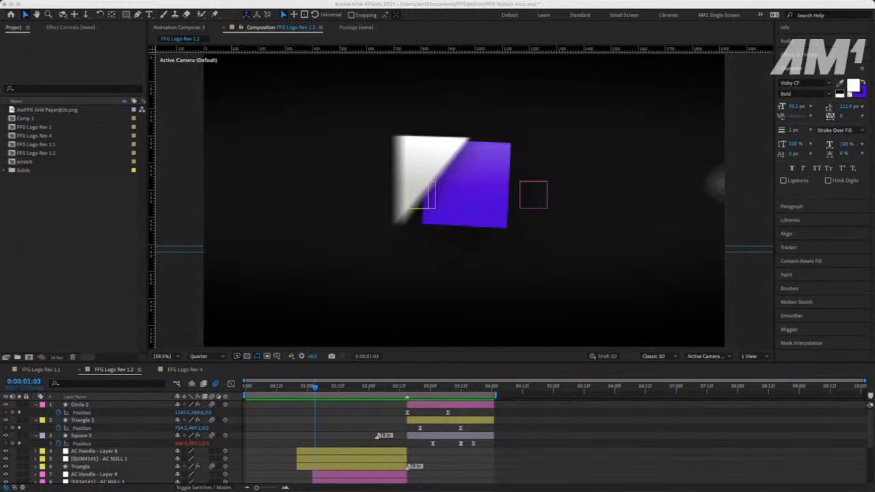
key("super+n")
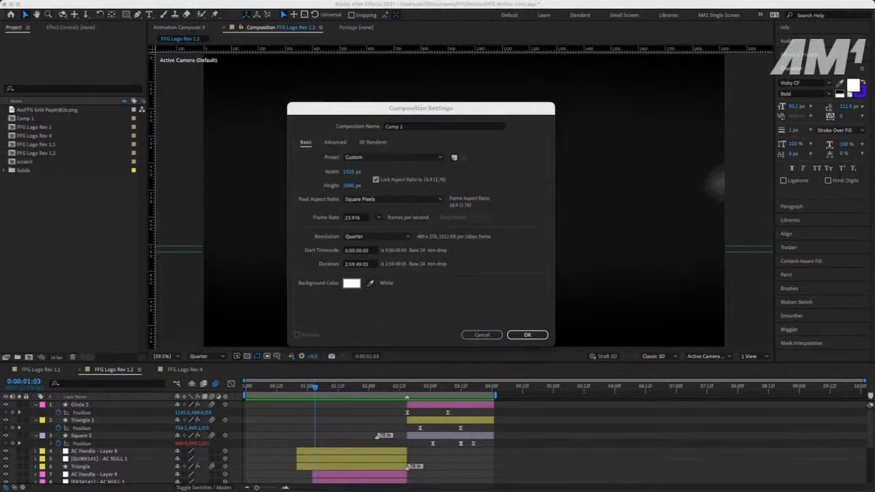
left_click(408, 126)
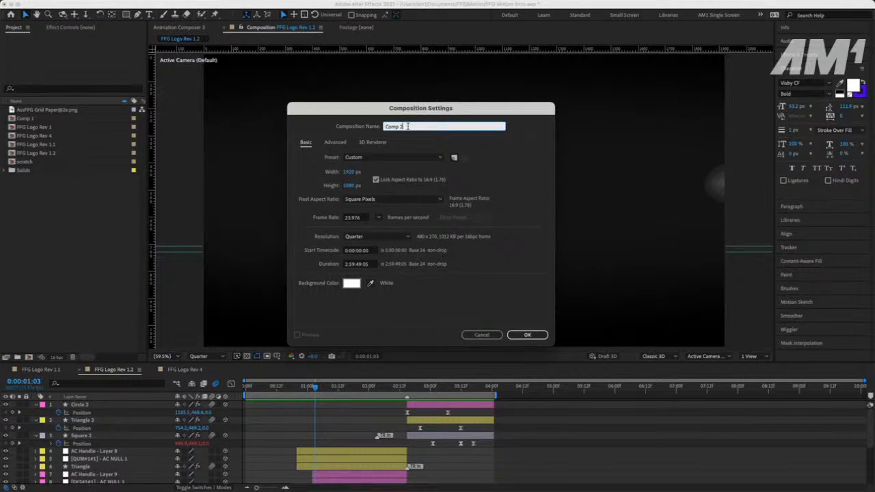
type("NEW")
left_click(385, 126)
type("1")
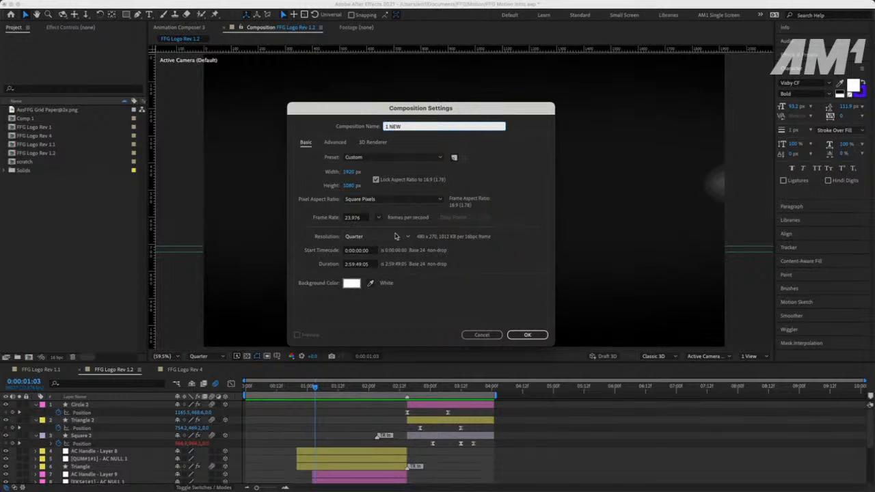
left_click(526, 335)
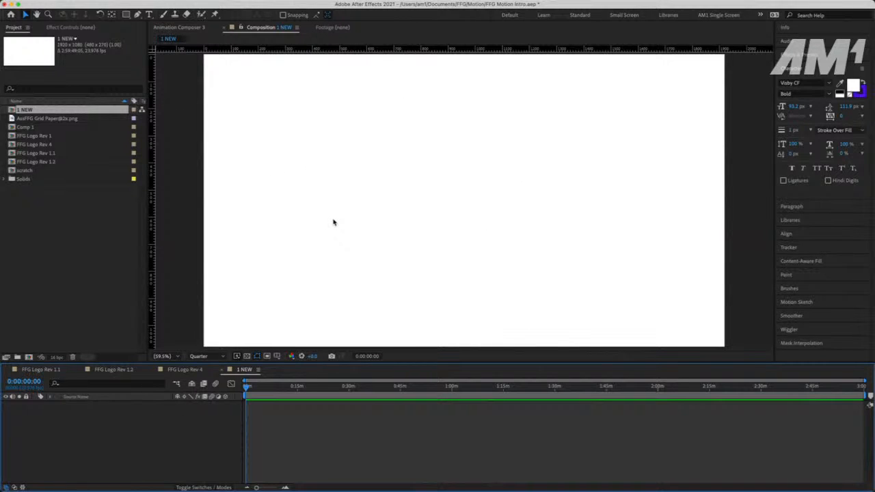
key("super+k")
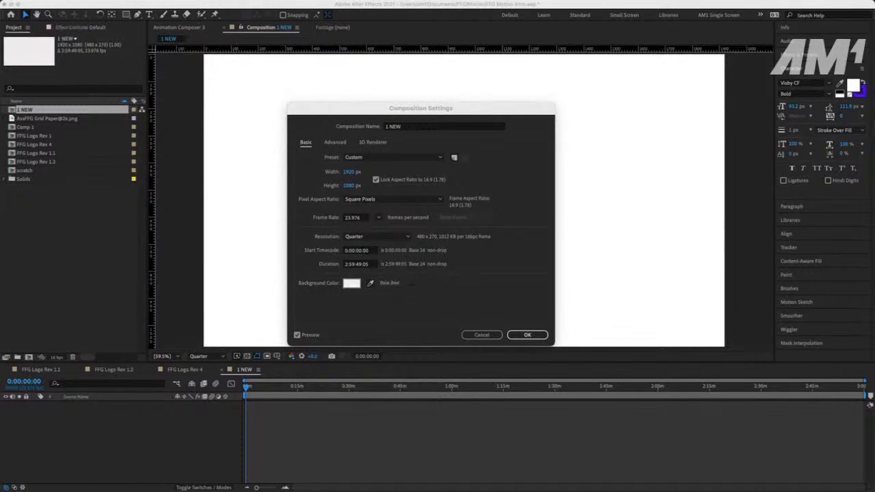
left_click(539, 332)
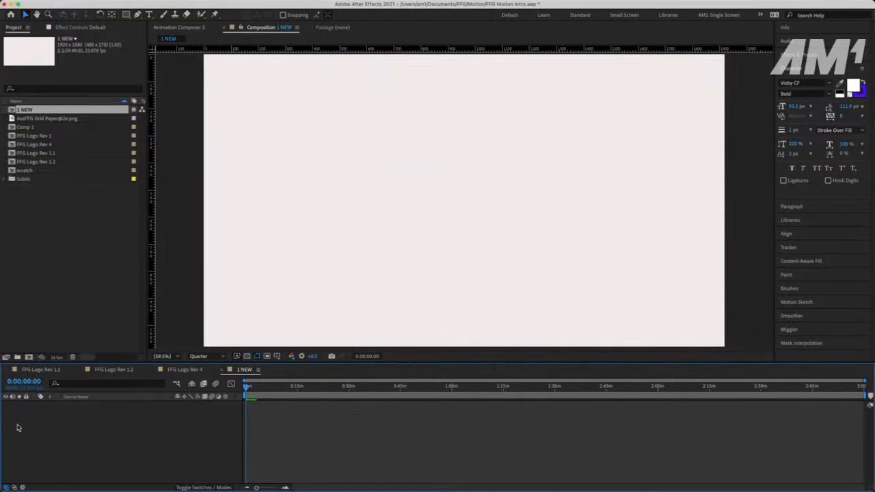
Add a full-frame white solid layer to the 1 NEW composition
right_click(124, 419)
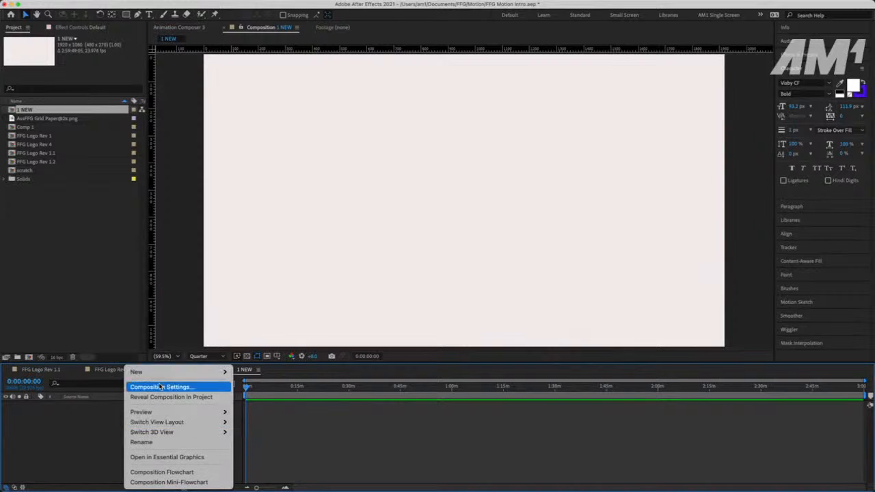
mouse_move(137, 372)
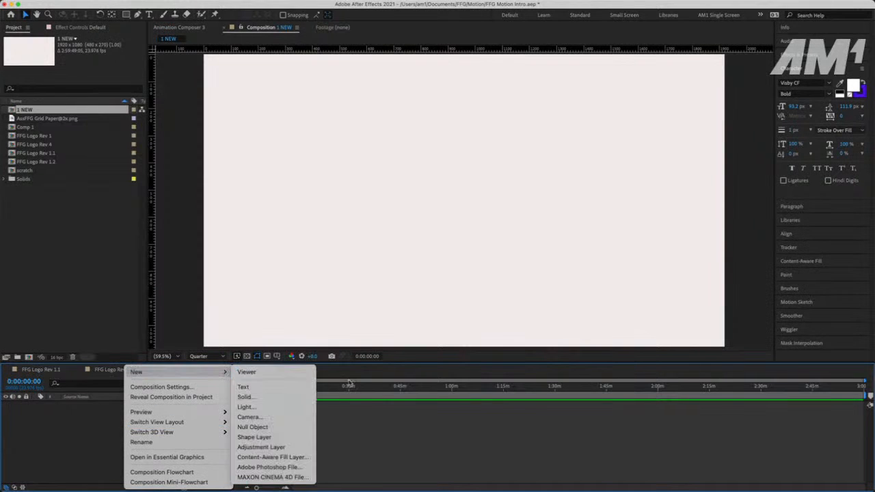
left_click(248, 397)
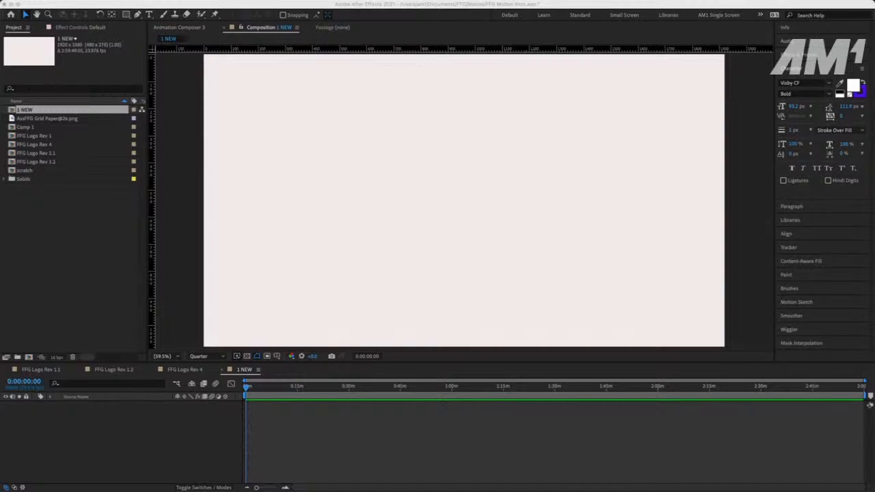
key("Return")
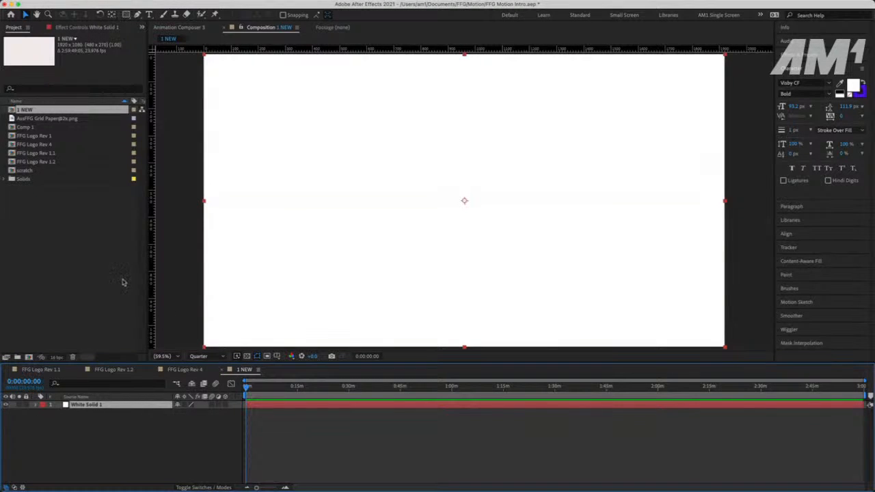
left_click(129, 249)
Find the Gradient Ramp effect by searching for ramp and apply it to the white solid
left_click(797, 55)
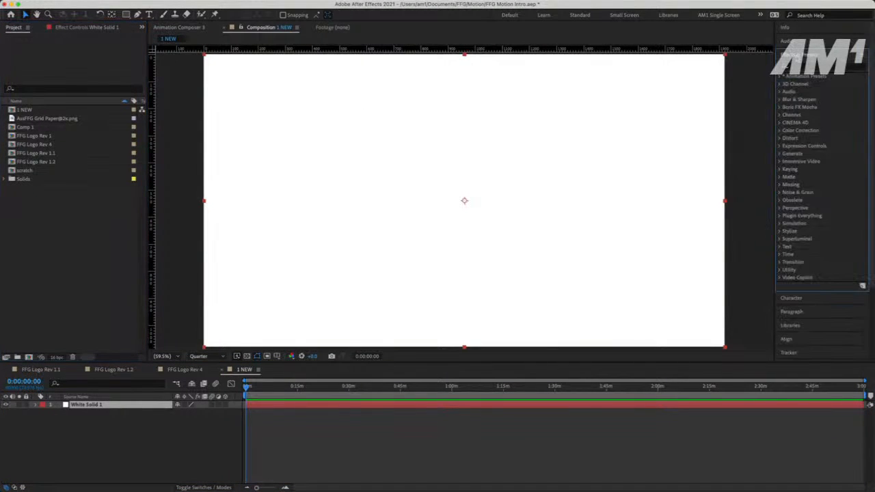
left_click(800, 67)
type("ramp")
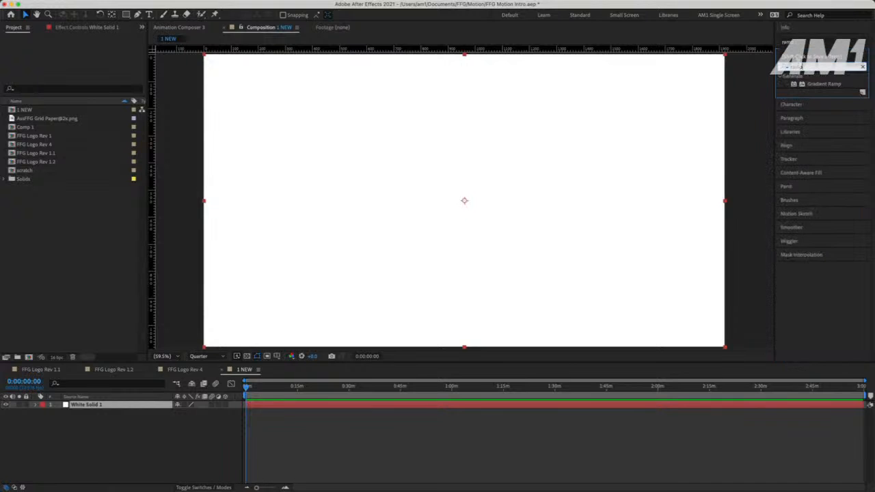
double_click(824, 83)
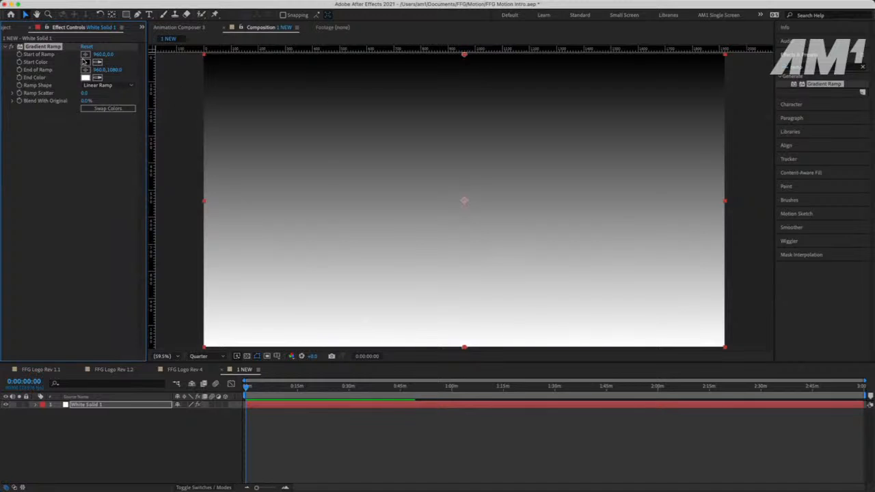
Move the ramp's start point near the frame's upper-right corner and its end point near the lower-left corner
left_click_drag(465, 55, 718, 57)
left_click_drag(464, 201, 433, 207)
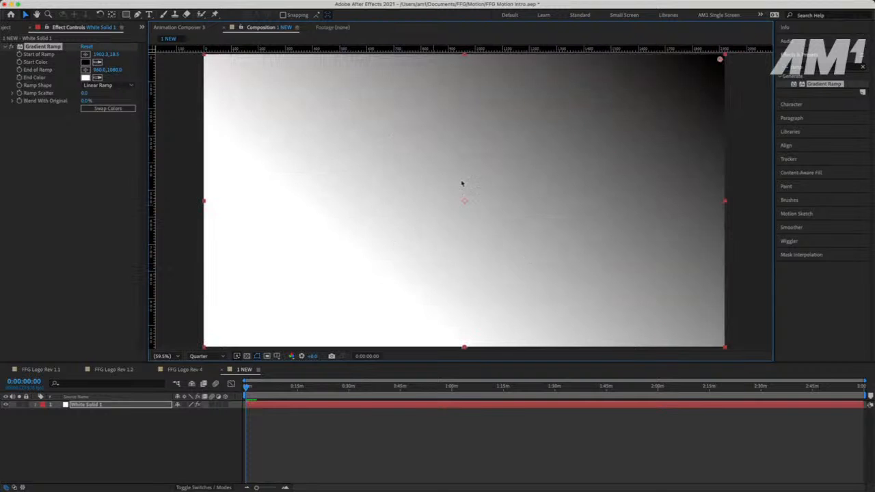
mouse_move(114, 70)
left_mouse_down()
mouse_move(161, 70)
mouse_move(126, 74)
left_mouse_up()
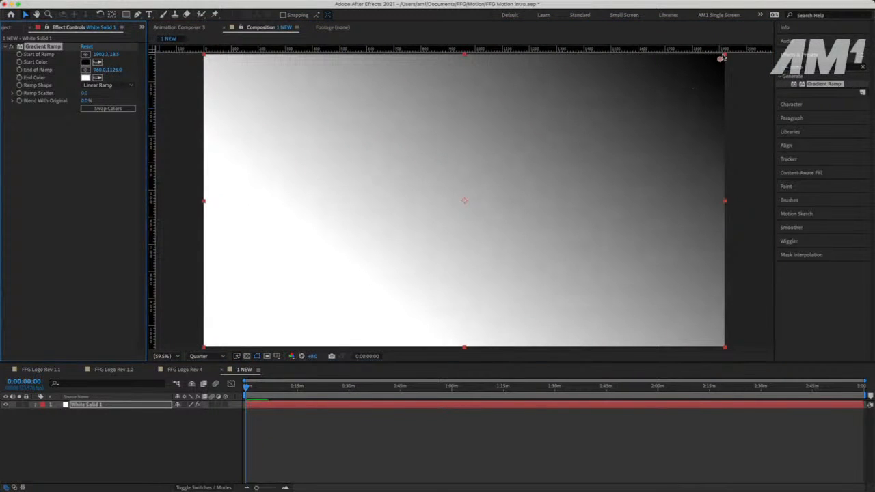
left_click_drag(721, 60, 678, 84)
key("comma")
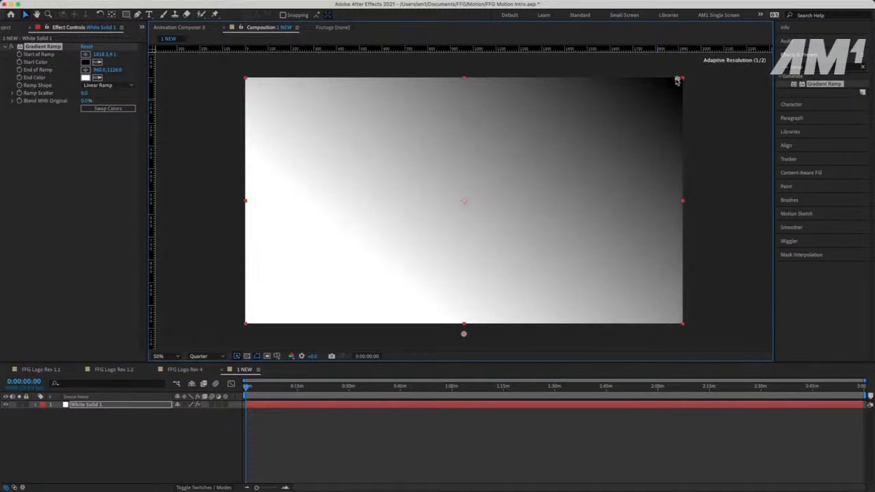
left_click_drag(464, 335, 255, 315)
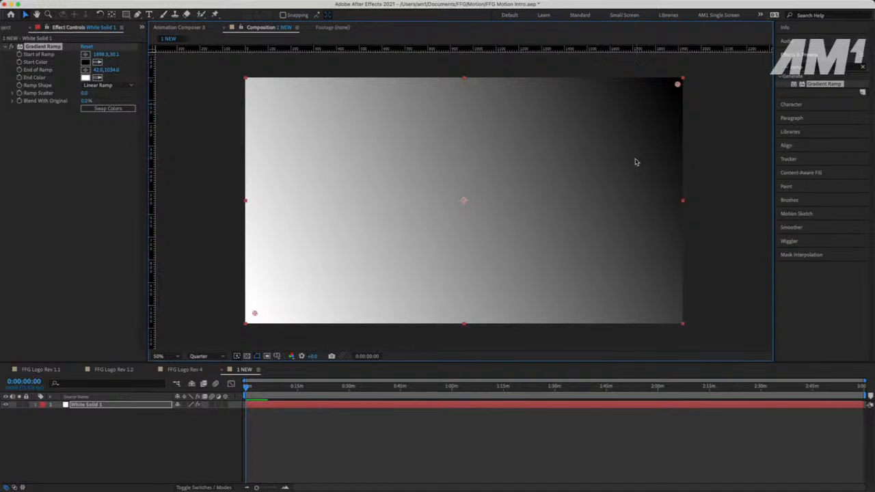
Delete the Gradient Ramp effect from the white solid
left_click(807, 67)
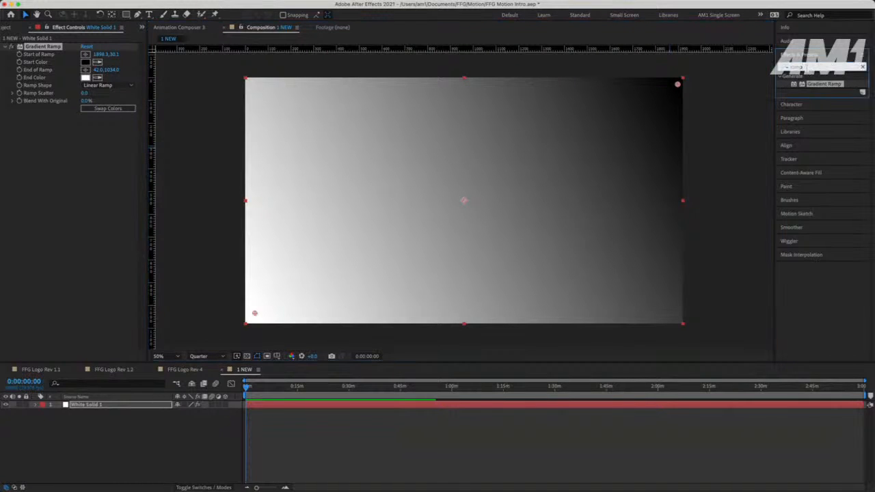
left_click(65, 46)
left_click(65, 46)
key("Delete")
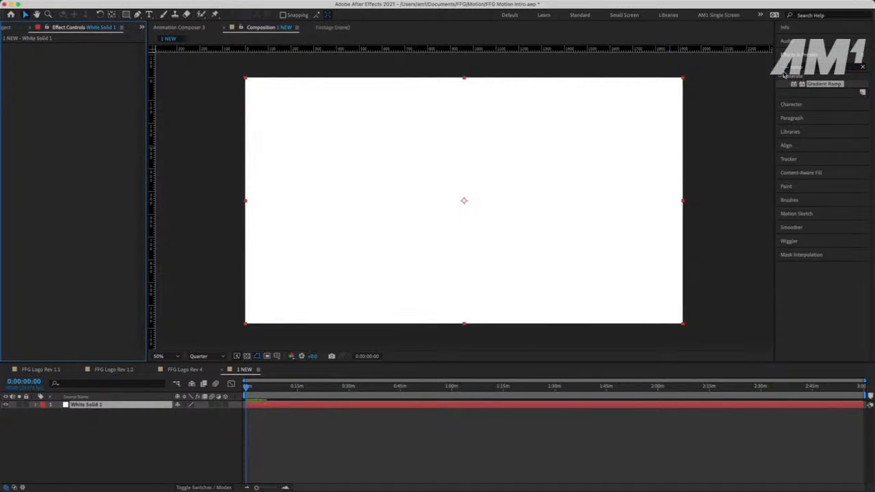
Search the effects for a multi-colour gradient and apply 4-Color Gradient to the white solid
left_click(810, 67)
type("4 colo")
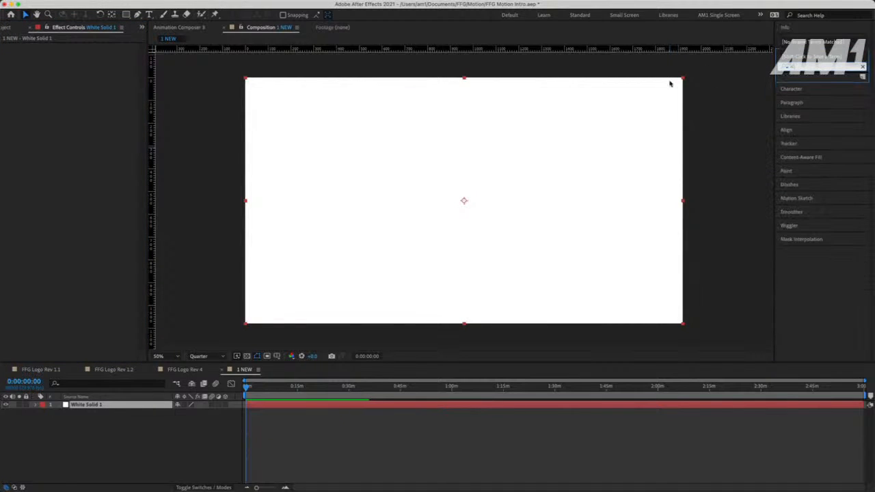
key("super+a")
type("col")
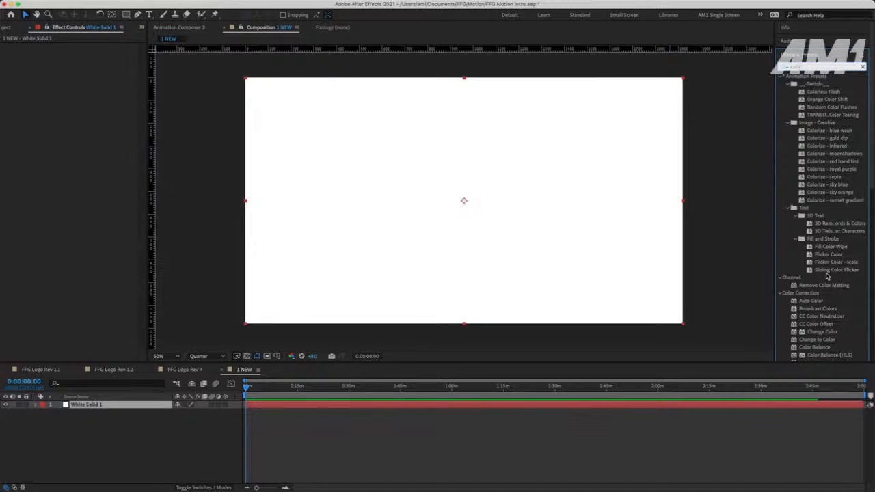
key("super+a")
type("grad")
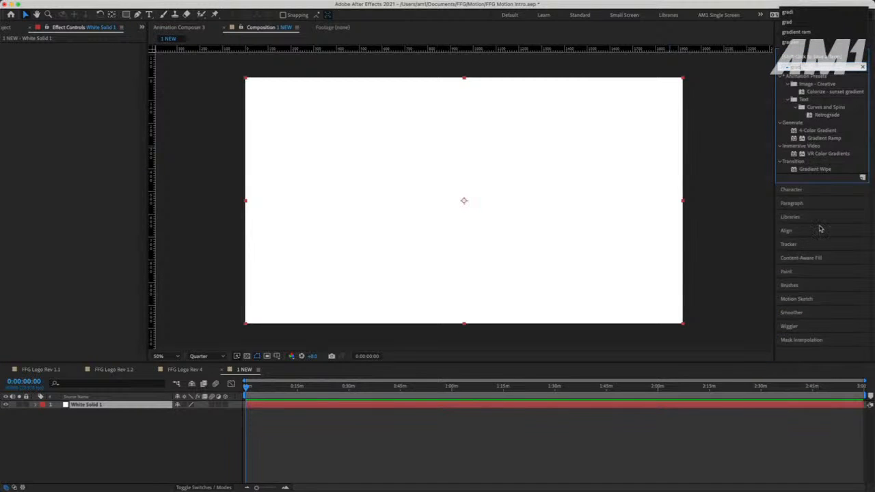
left_click_drag(817, 131, 457, 259)
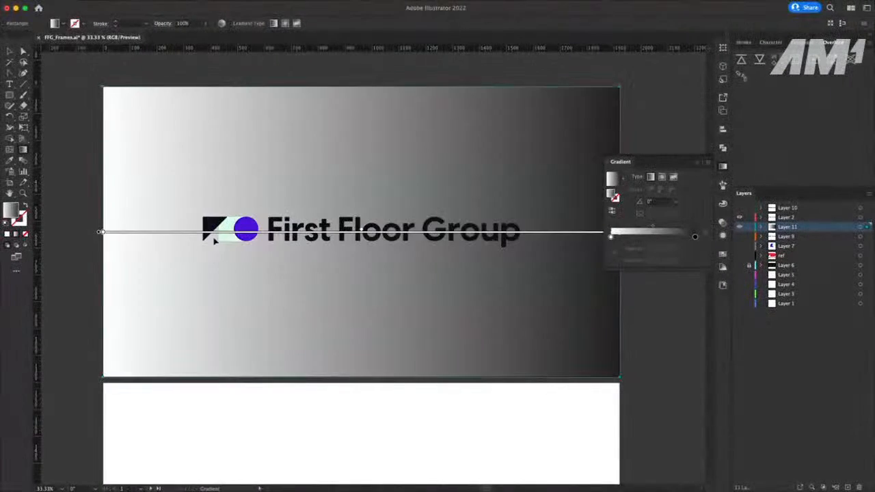
Switch back to Illustrator, activate the Selection tool and close the gradient settings
left_click(9, 50)
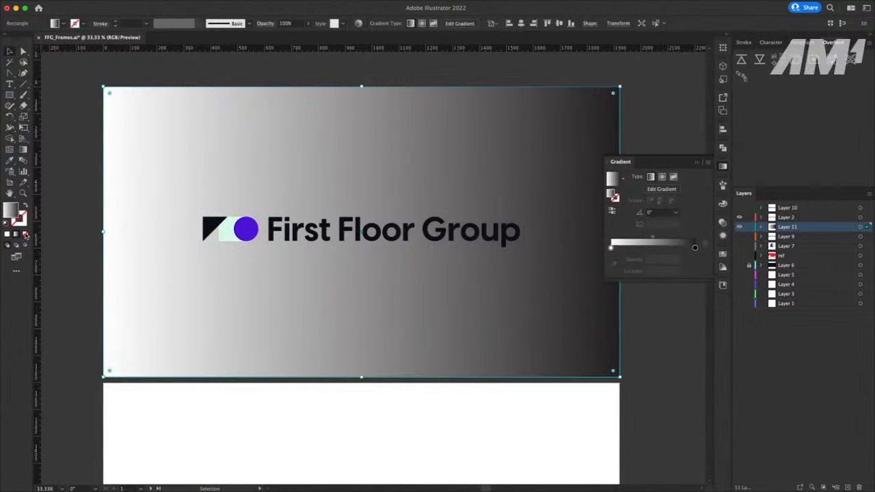
left_click(695, 163)
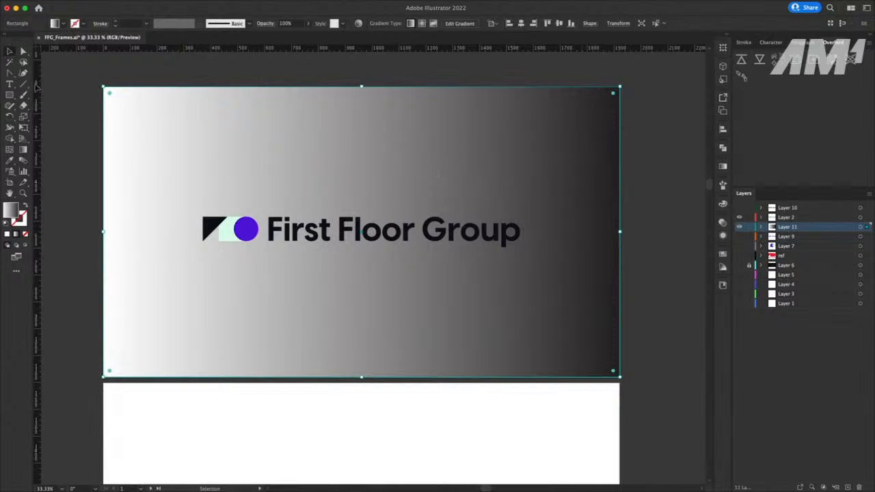
Delete the gradient-filled rectangle behind the logo on the first artboard
left_click(55, 71)
left_click(150, 152)
key("Delete")
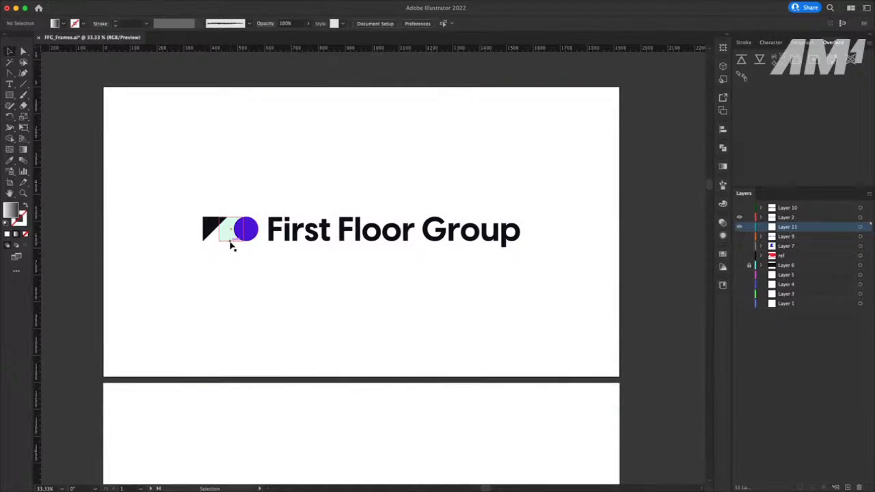
Inspect the fill colour of the logo's black triangle, leaving it unmodified
left_click(219, 234)
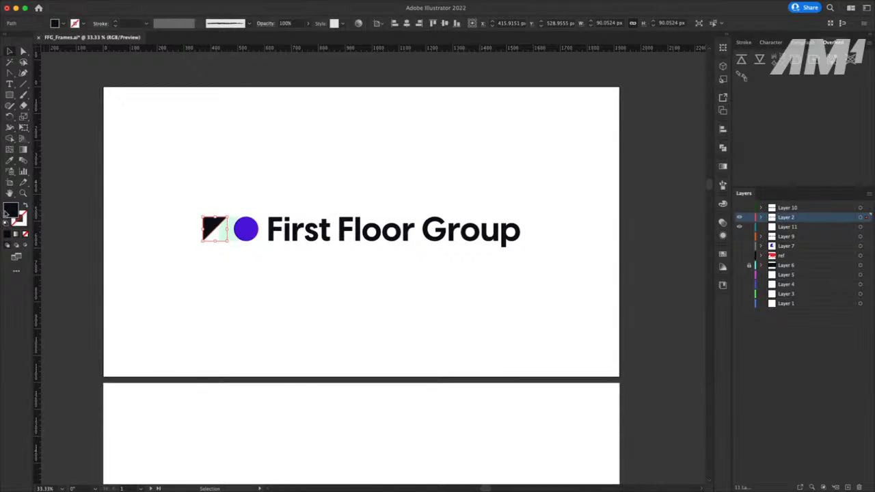
double_click(8, 212)
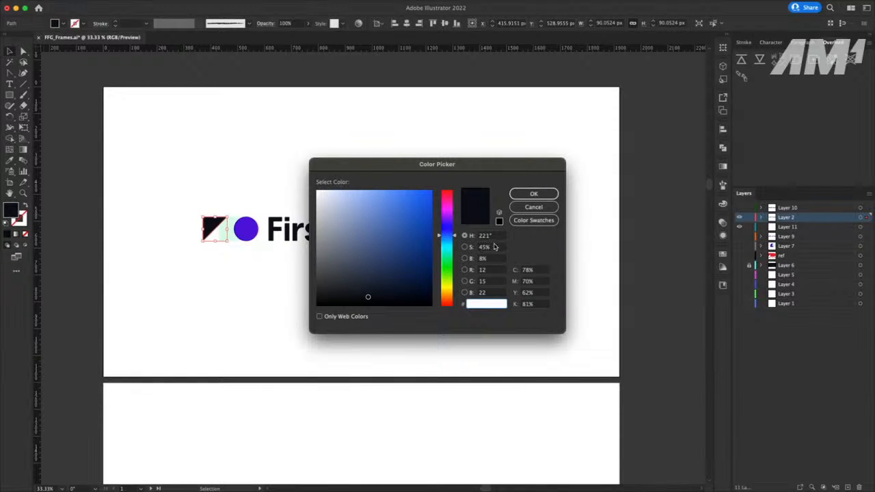
left_click(536, 208)
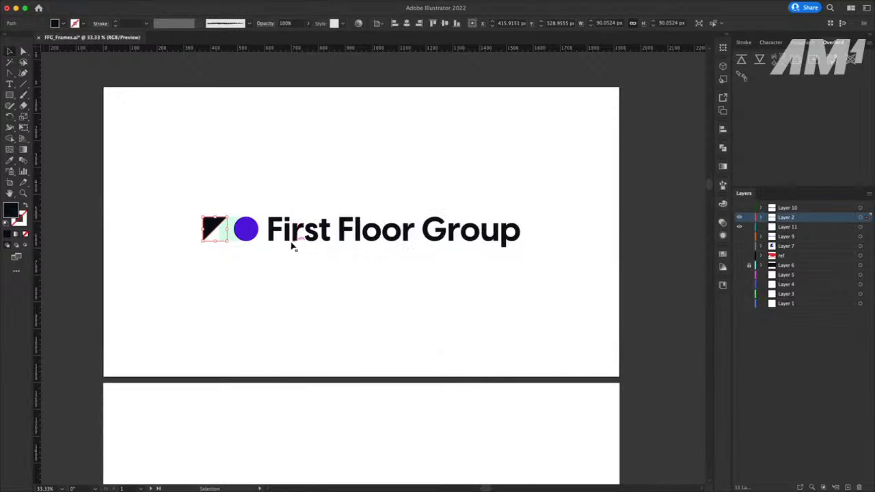
Copy the purple circle's fill colour code, switch to After Effects and set the 4-Color Gradient's Color 2 to 4B0EE0
left_click(245, 231)
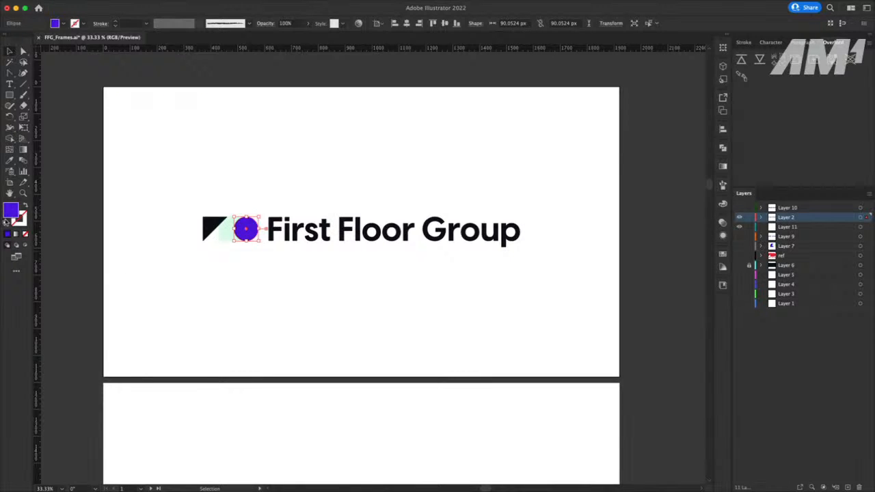
double_click(11, 213)
left_click(500, 303)
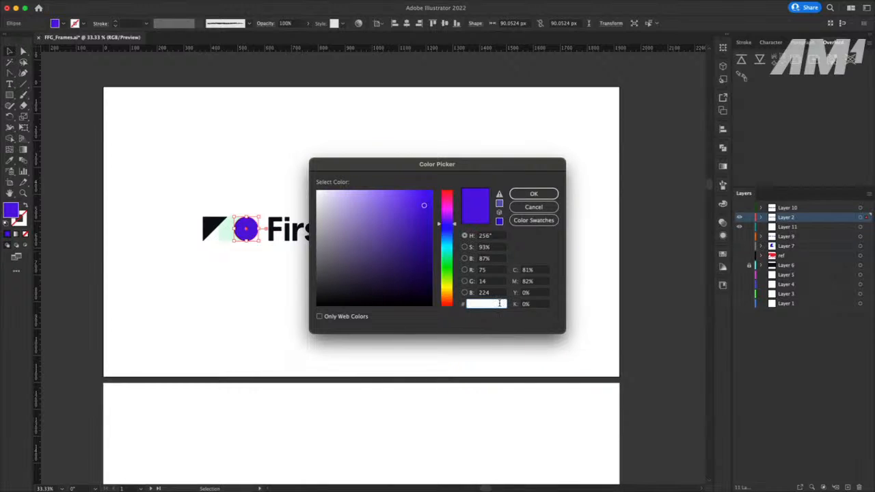
left_click(533, 208)
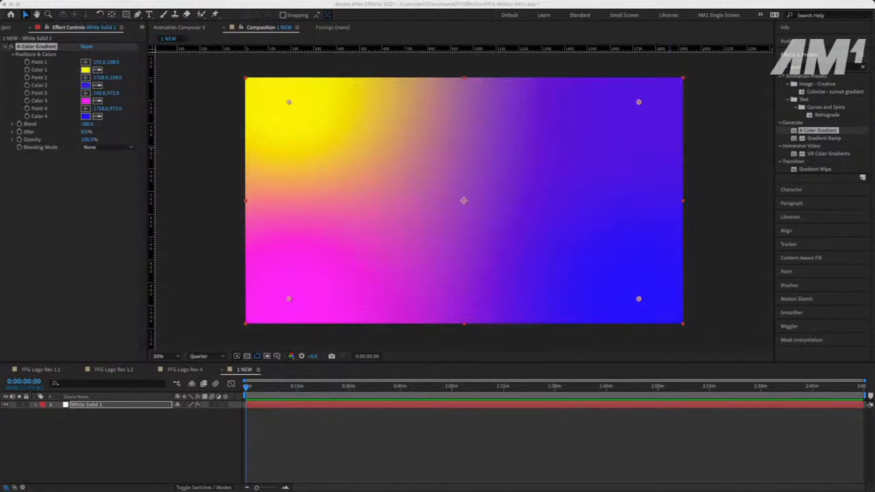
left_click(85, 85)
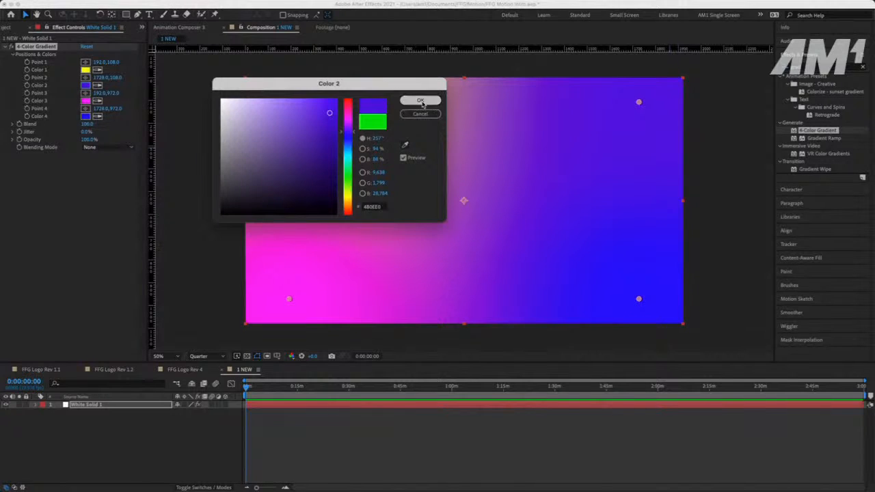
left_click(422, 102)
Move gradient Point 4 inward to about 1512, 876 and set Color 4 to EEEEEE
left_click_drag(639, 299, 589, 277)
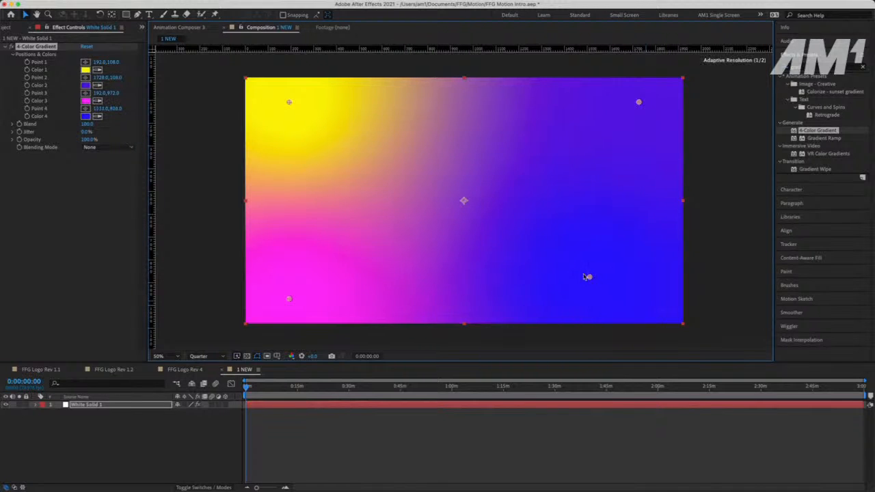
left_click(85, 116)
left_click_drag(308, 199, 224, 104)
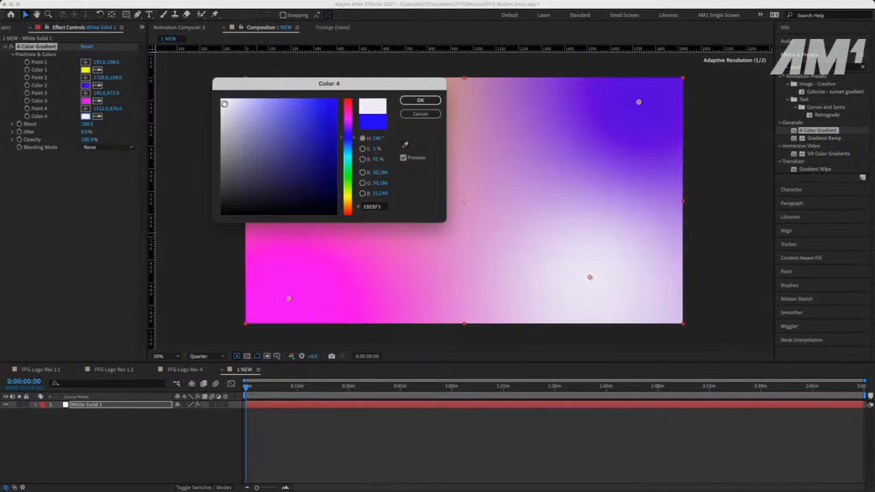
left_click(381, 207)
type("EEEEEE")
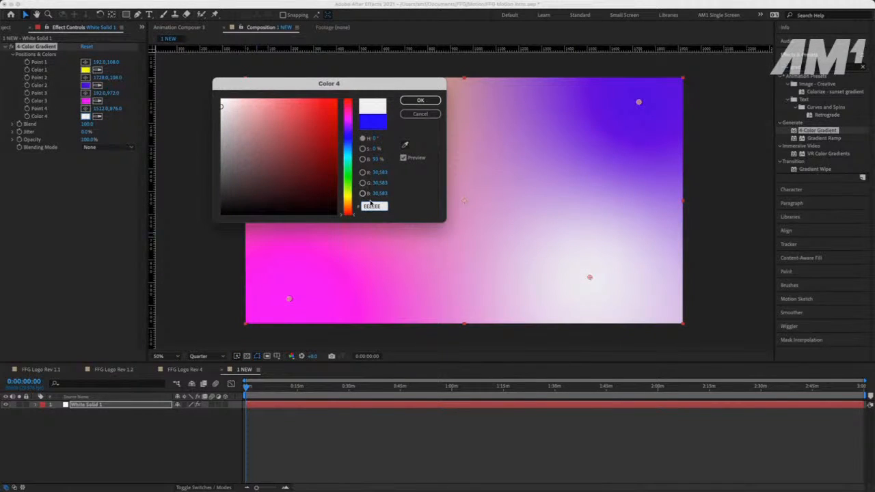
left_click(419, 101)
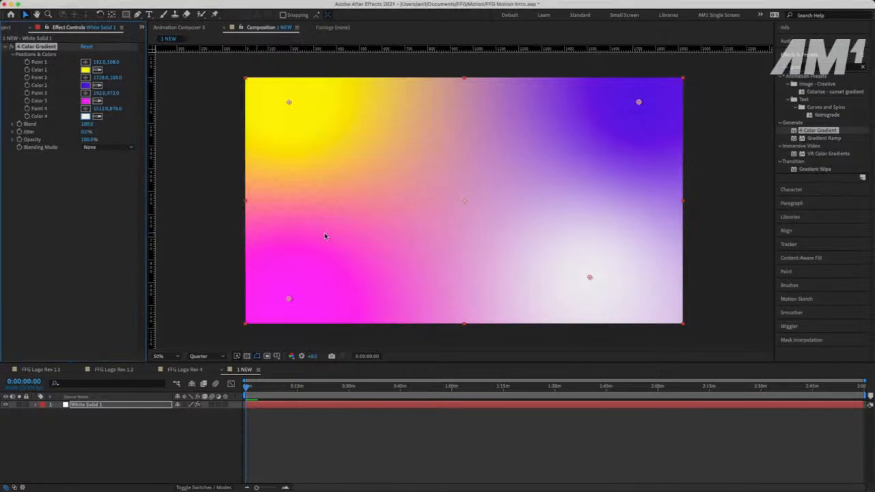
Set the gradient's Color 1 to EEEEEE
left_click(85, 70)
double_click(382, 207)
type("FFFFFF")
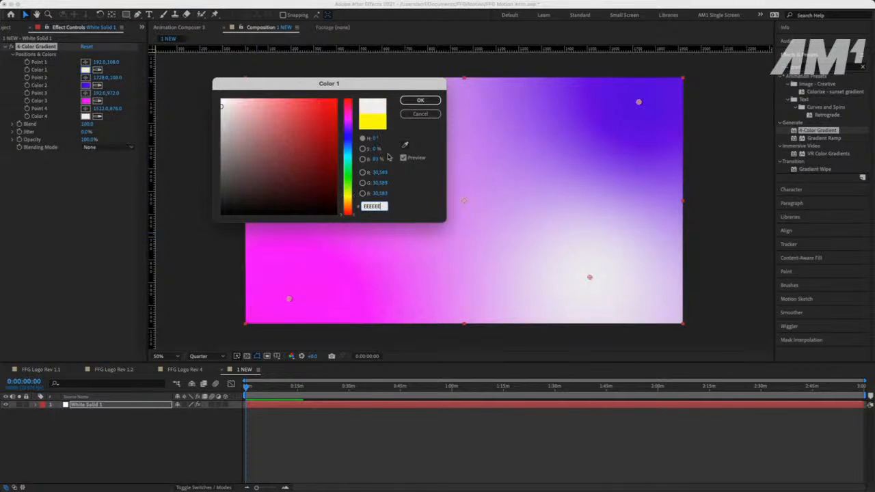
left_click(419, 100)
Move gradient Point 1 to about 198, 28, Point 2 to 1950, 14, Point 3 to -14, 1118 and Point 4 to 1450, 920
left_click_drag(639, 101, 652, 91)
left_click_drag(588, 278, 576, 287)
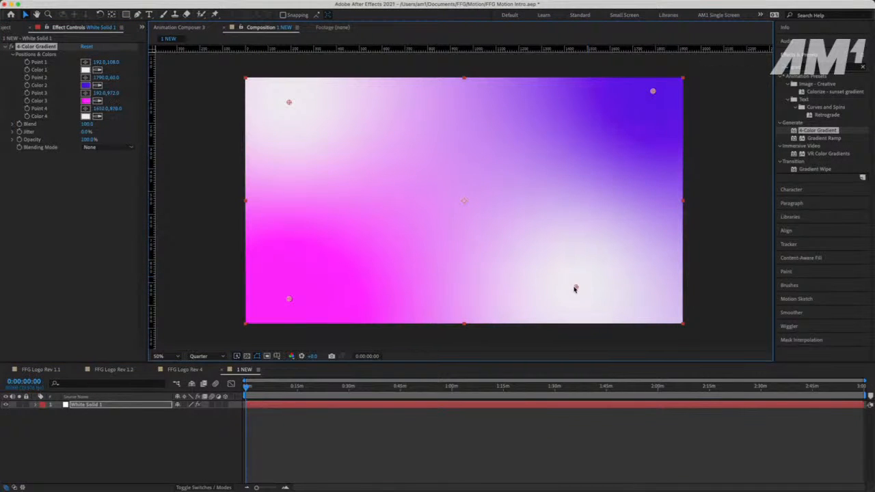
left_click_drag(288, 104, 317, 101)
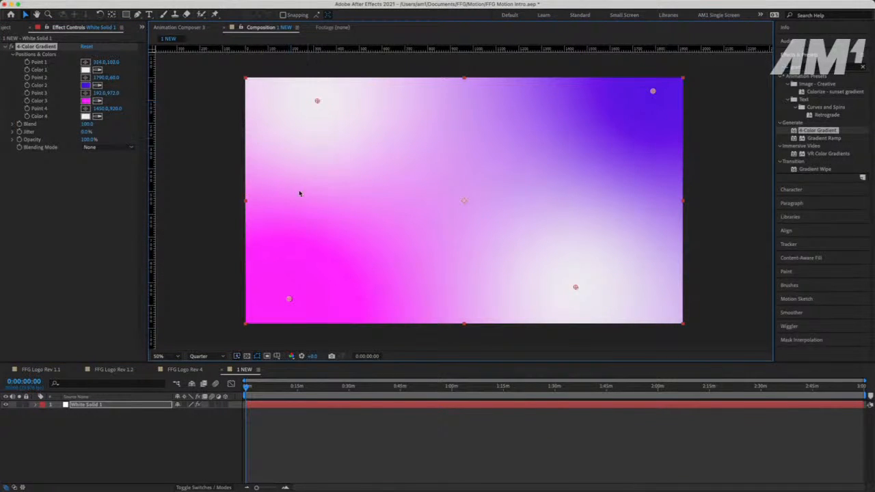
left_click_drag(289, 301, 241, 333)
left_click_drag(318, 103, 290, 84)
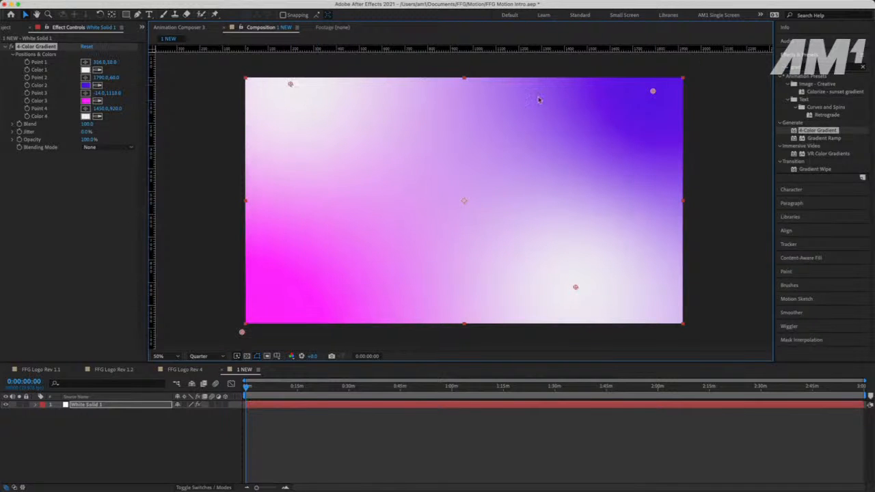
left_click_drag(653, 92, 689, 80)
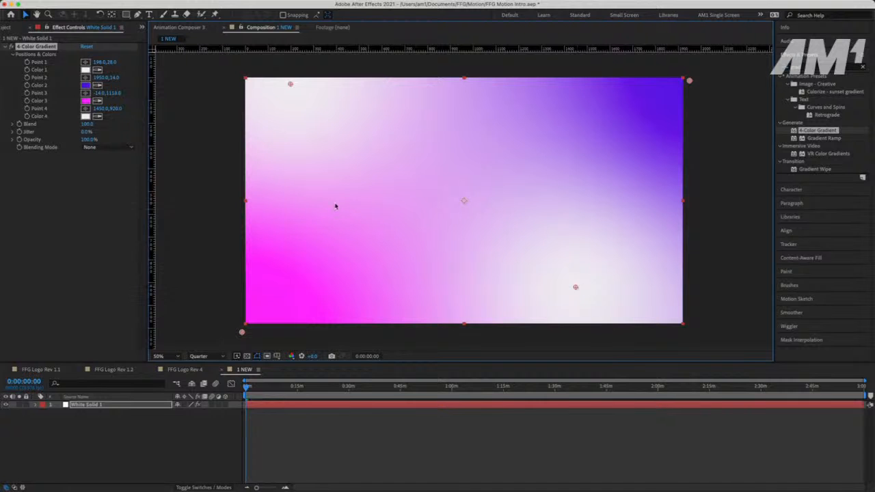
Copy the mint square's fill colour code in Illustrator, return to After Effects and set the gradient's Color 3 to CCFFE5
key("ctrl+Left")
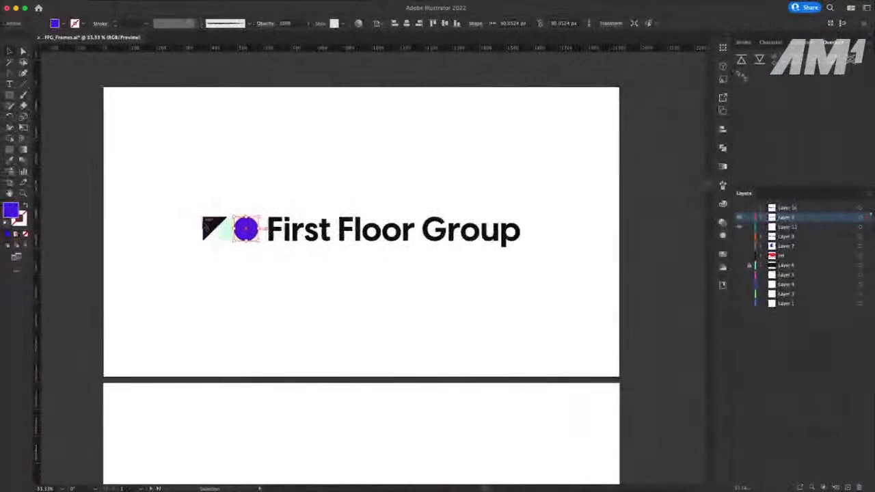
left_click(227, 237)
double_click(14, 212)
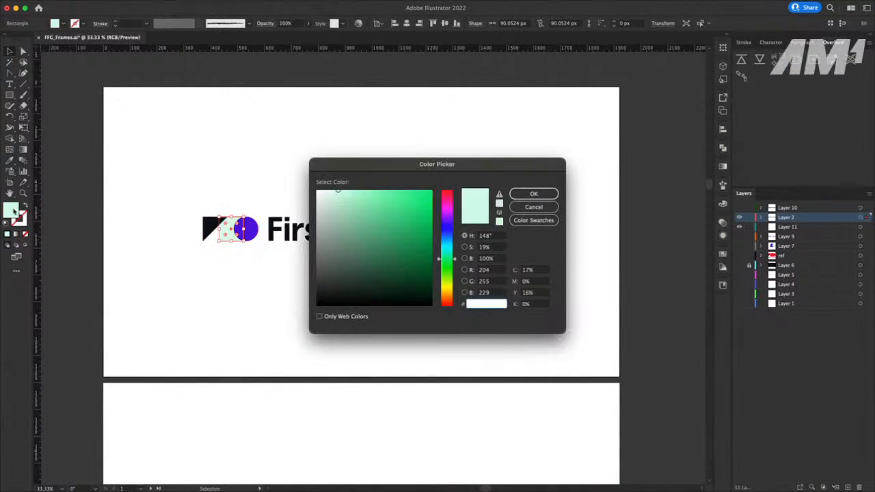
key("ctrl+Right")
key("ctrl+Left")
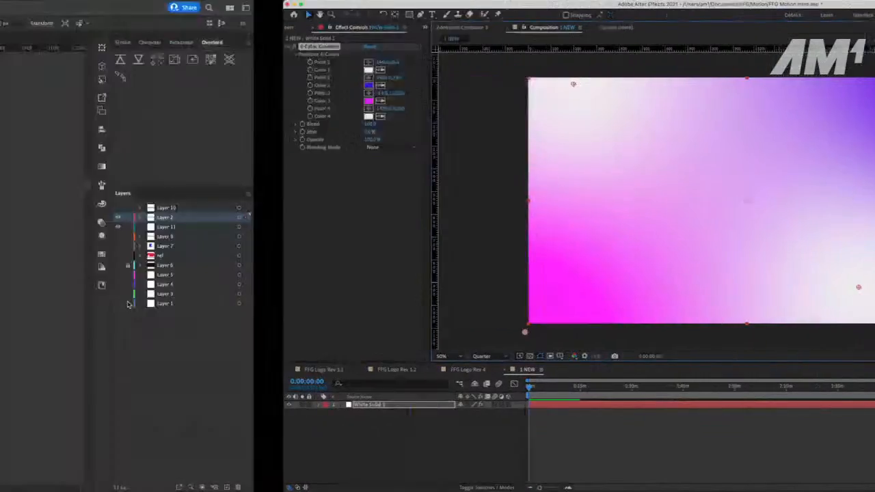
key("ctrl+Right")
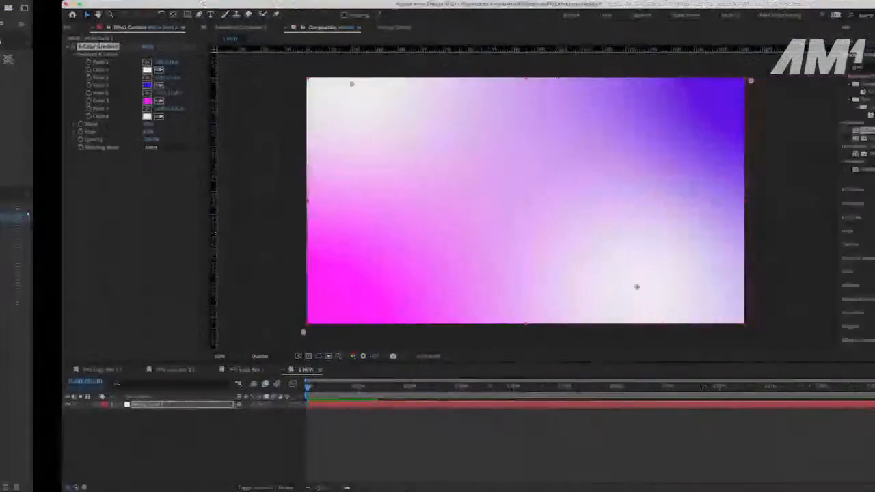
left_click(86, 101)
type("CCFFE5")
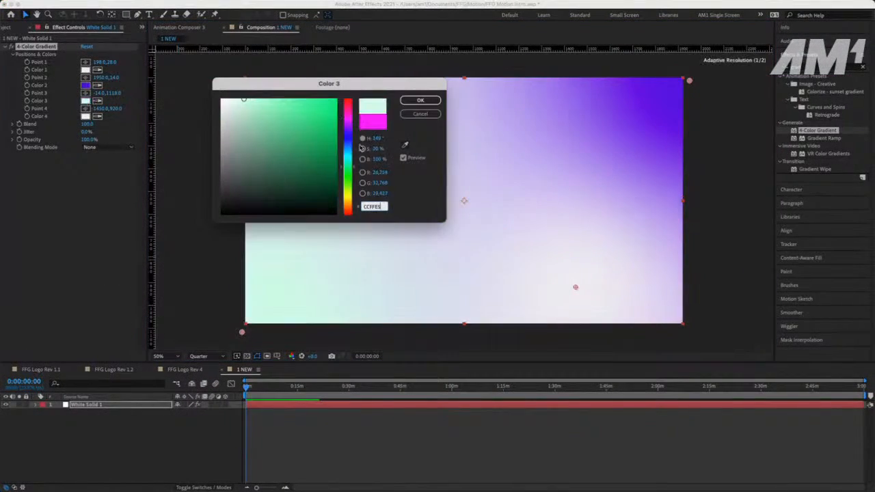
left_click(418, 101)
left_click(728, 225)
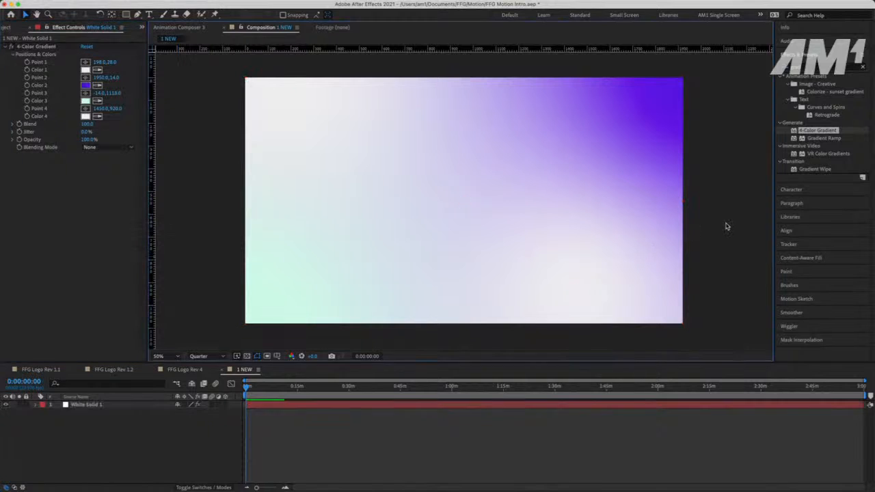
Reselect the white solid and move all four gradient points outside the frame, with Point 4 at about 2314, 994
left_click(666, 151)
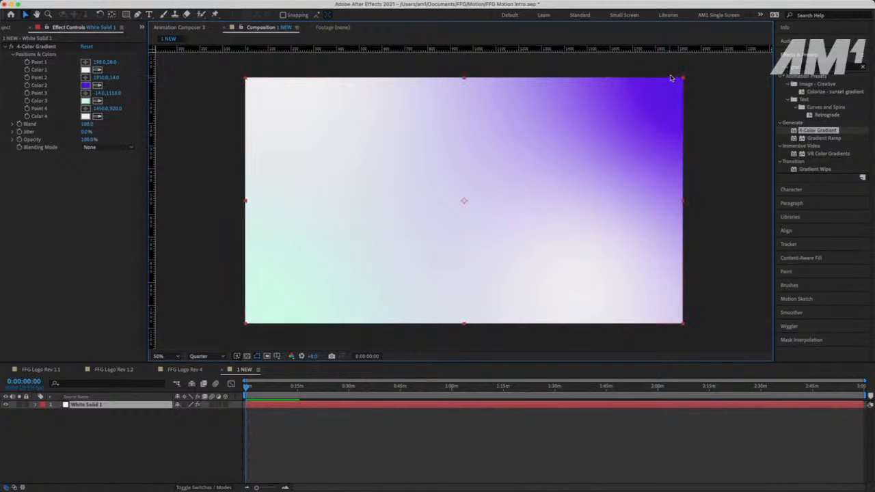
left_click_drag(115, 78, 120, 78)
mouse_move(690, 84)
left_mouse_down()
mouse_move(714, 62)
mouse_move(700, 68)
left_mouse_up()
left_click_drag(243, 334, 230, 336)
left_click_drag(289, 82, 282, 66)
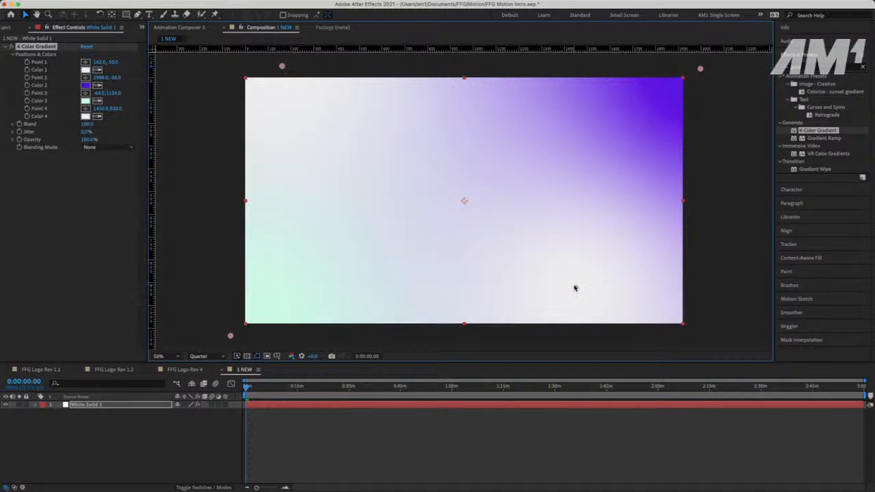
mouse_move(575, 288)
left_mouse_down()
mouse_move(651, 336)
mouse_move(636, 324)
mouse_move(735, 332)
mouse_move(747, 342)
mouse_move(754, 304)
left_mouse_up()
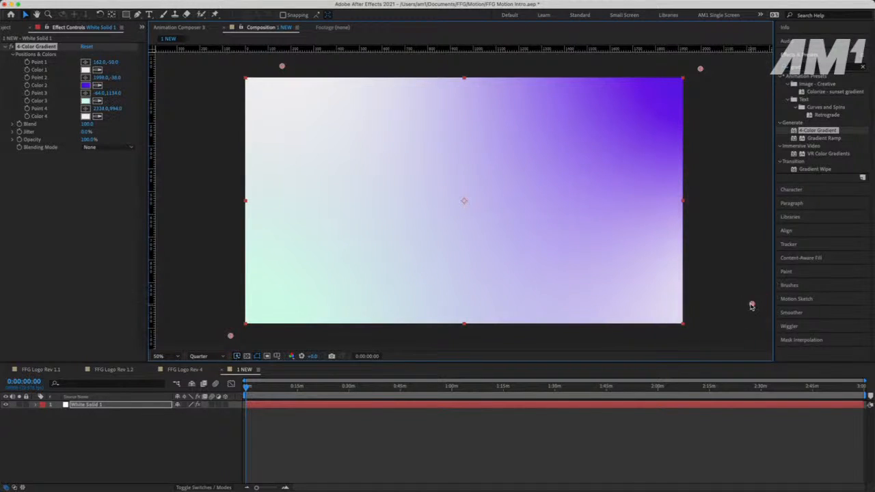
Rearrange the gradient points: Point 1 about 174, -146; Point 2 about 2490, -386; Point 3 about 244, 926; Point 4 about 2452, 1562
key("comma")
mouse_move(608, 253)
left_mouse_down()
mouse_move(627, 303)
mouse_move(654, 318)
mouse_move(656, 331)
left_mouse_up()
mouse_move(582, 135)
left_mouse_down()
mouse_move(588, 88)
mouse_move(584, 129)
mouse_move(611, 105)
mouse_move(605, 113)
left_mouse_up()
mouse_move(373, 133)
left_mouse_down()
mouse_move(335, 113)
mouse_move(343, 114)
left_mouse_up()
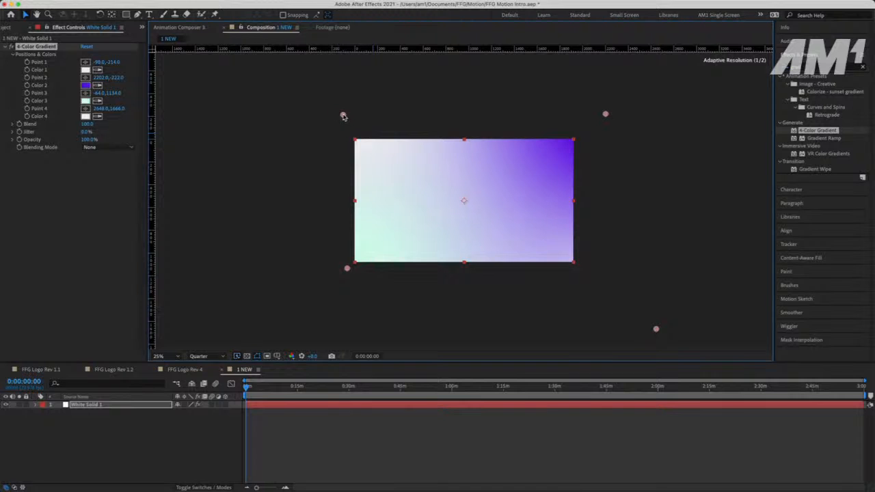
mouse_move(347, 269)
left_mouse_down()
mouse_move(388, 276)
mouse_move(362, 276)
mouse_move(383, 244)
mouse_move(381, 252)
mouse_move(400, 239)
mouse_move(390, 243)
left_mouse_up()
left_click_drag(344, 117, 374, 123)
left_click_drag(656, 329, 633, 316)
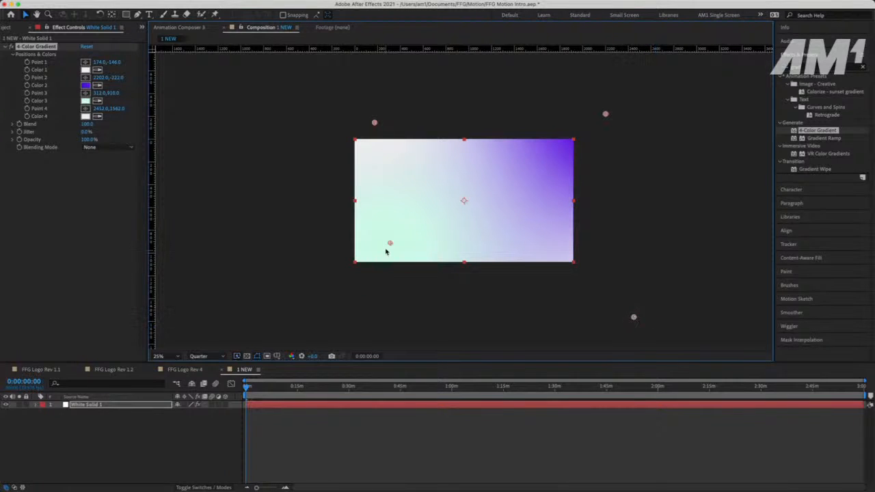
left_click_drag(391, 244, 382, 245)
mouse_move(606, 114)
left_mouse_down()
mouse_move(663, 66)
mouse_move(638, 95)
left_mouse_up()
left_click(86, 444)
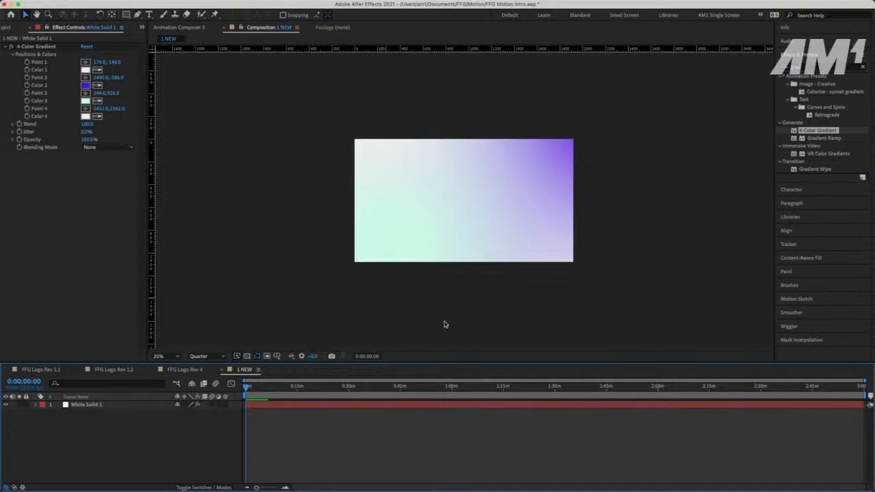
Switch back to Illustrator, close the colour picker and clear the selection of the logo shapes
key("ctrl+Left")
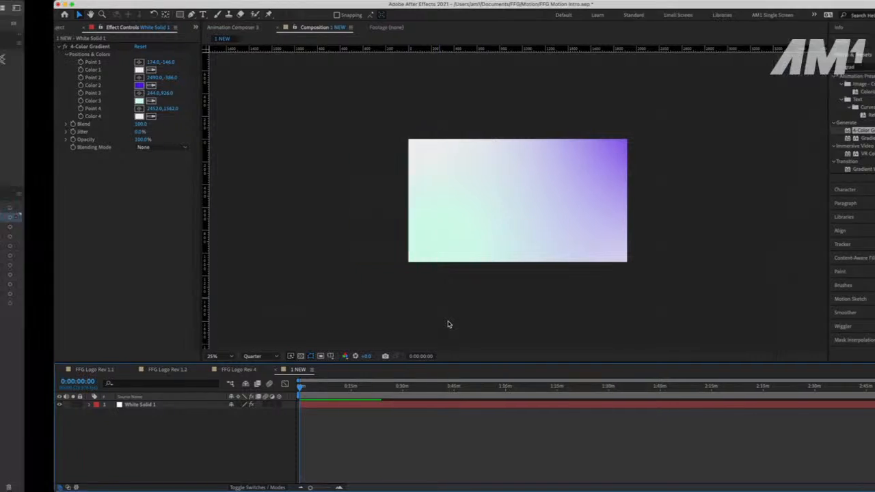
left_click(361, 313)
left_click(229, 230)
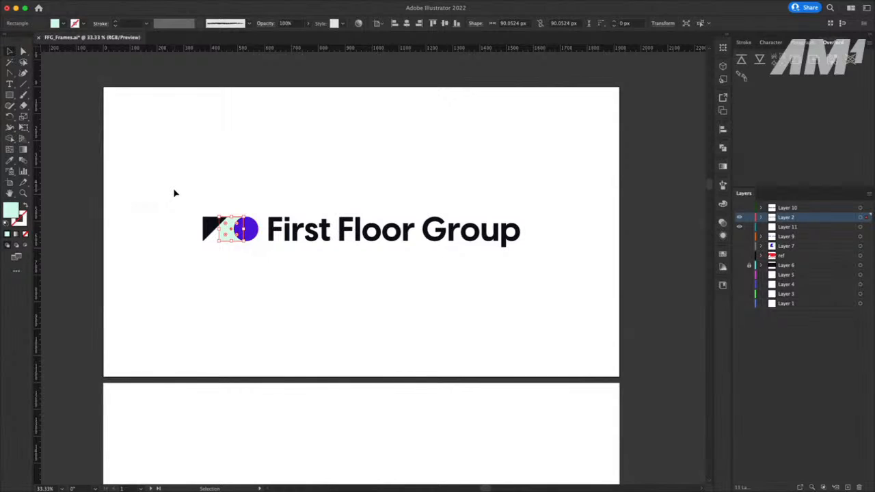
key("Delete")
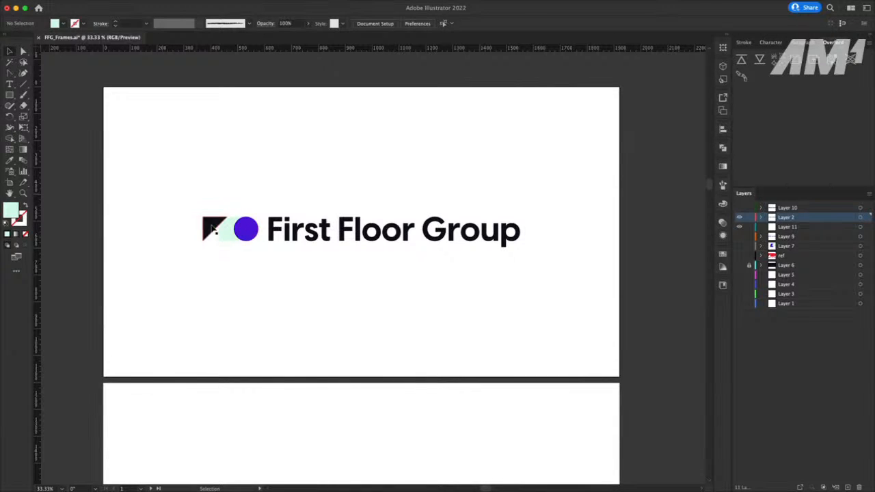
left_click(214, 229)
left_click(210, 257)
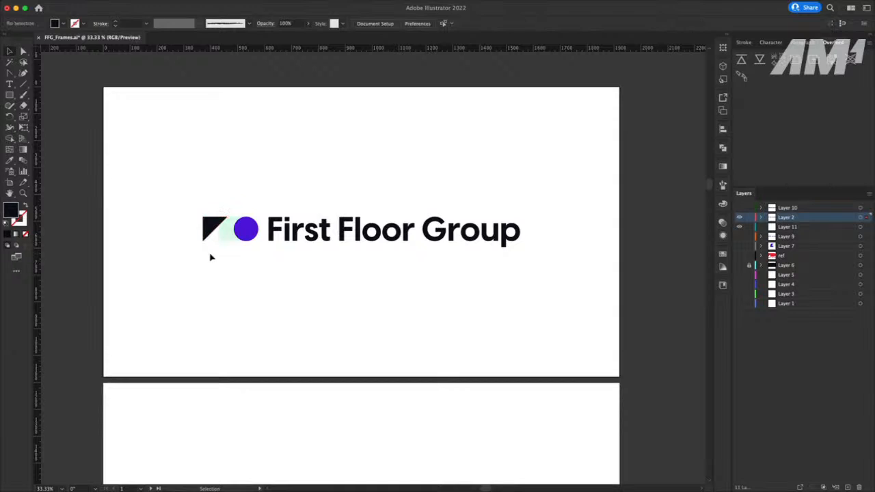
Show Layer 6 with the dark background on the second artboard
scroll(235, 296, "down", 5)
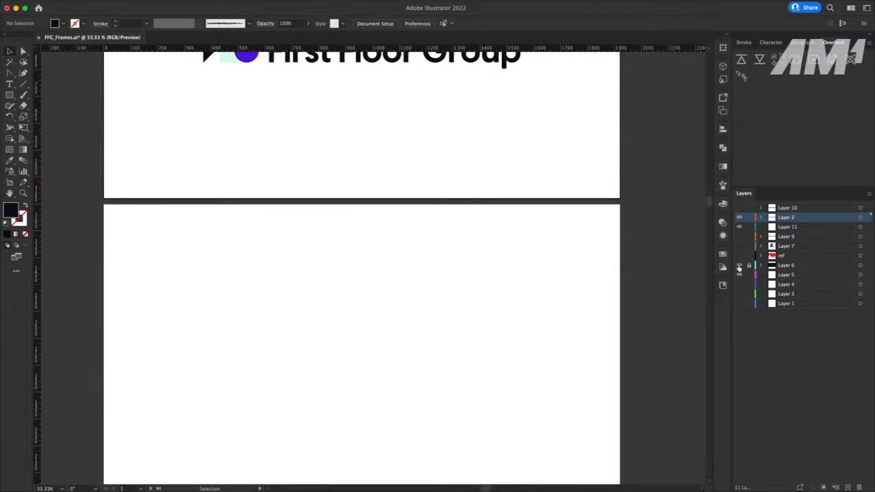
left_click(739, 265)
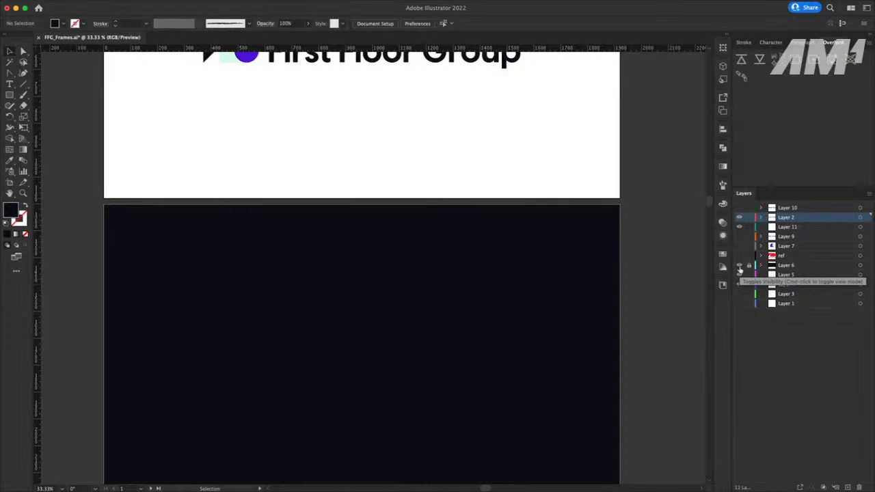
Show Layer 3, the ref layer and Layer 7 so the coloured logo shapes and reference appear on the dark artboard
left_click(740, 295)
left_click(739, 256)
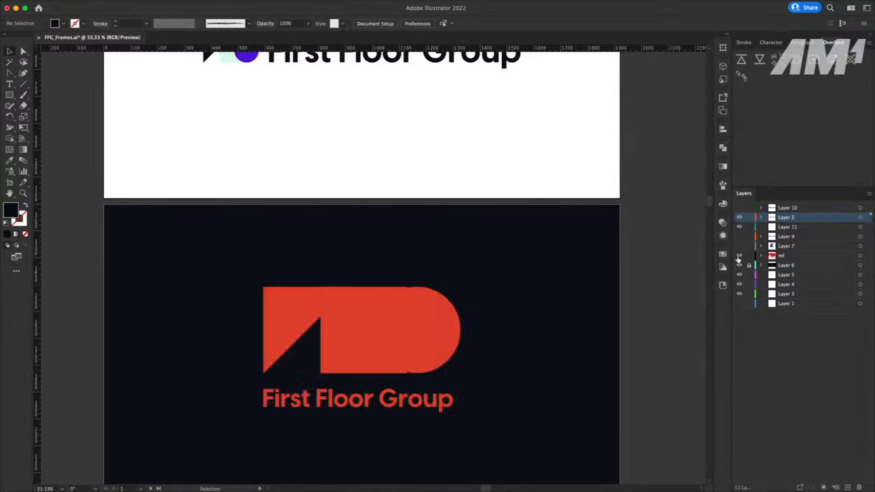
left_click(739, 245)
scroll(706, 285, "up", 5)
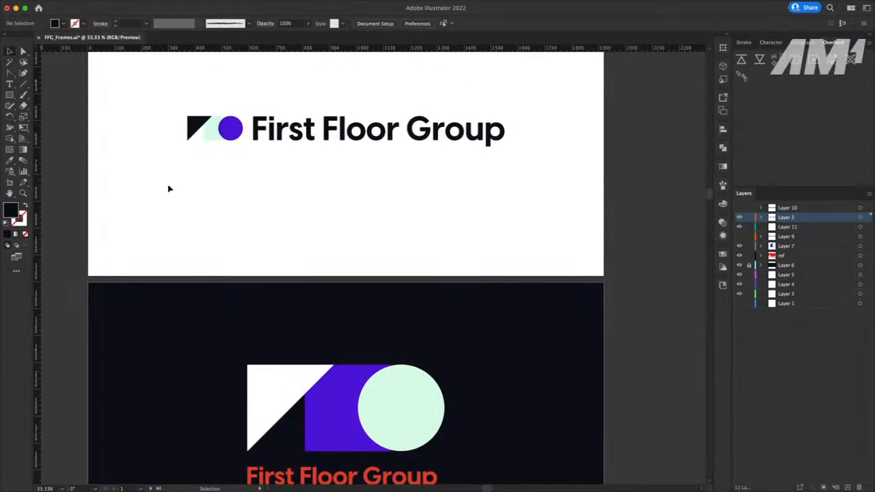
scroll(169, 191, "up", 1)
scroll(170, 189, "up", 5)
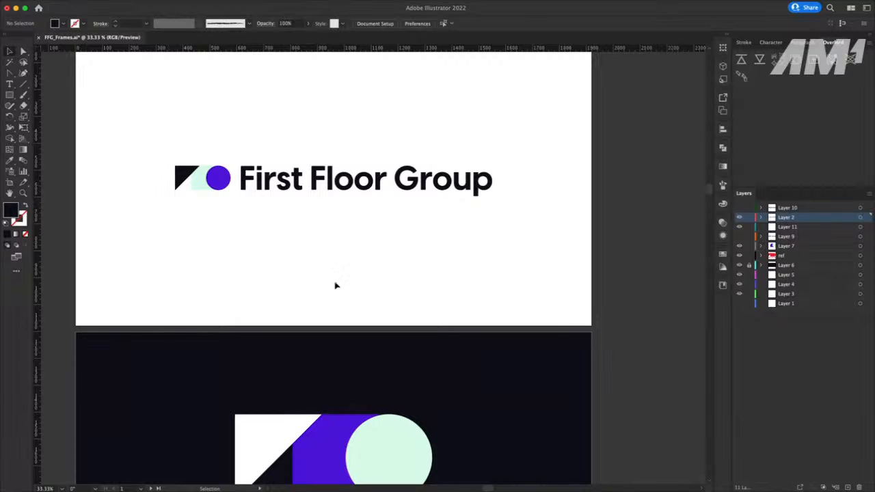
scroll(338, 284, "up", 1)
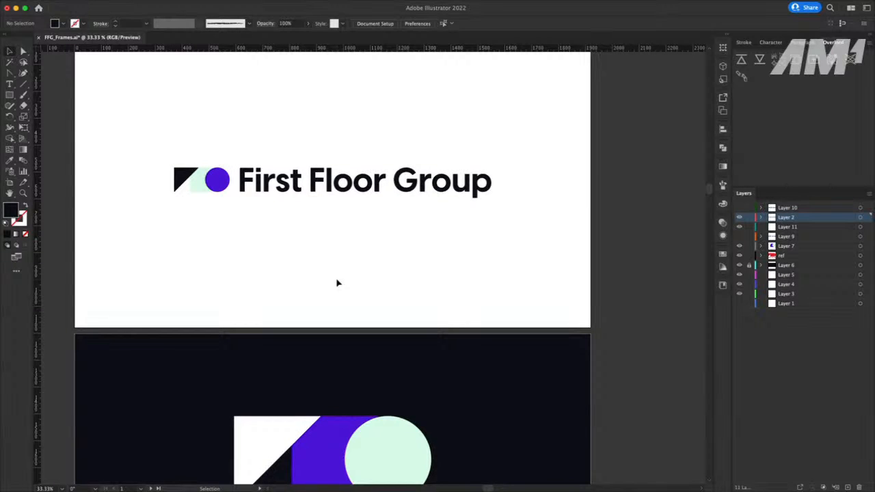
scroll(337, 283, "down", 12)
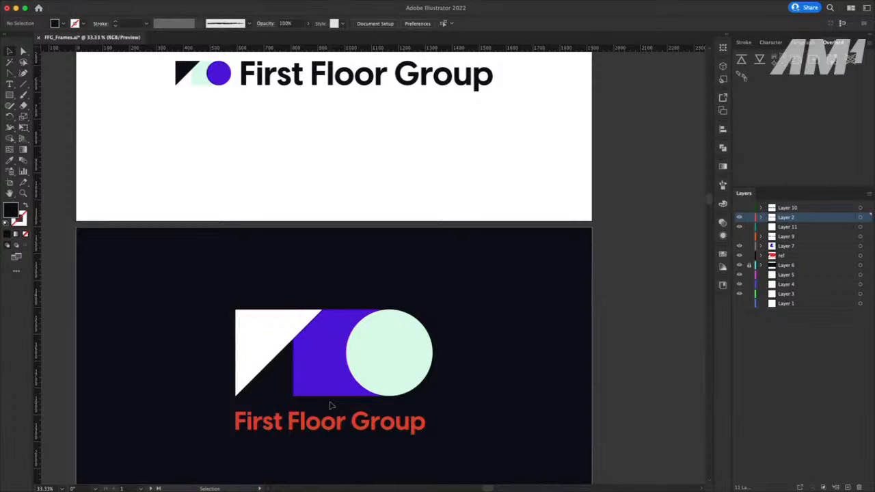
Try slanting the First Floor Group wordmark on the white artboard with Free Transform, and undo the slant
scroll(330, 406, "up", 14)
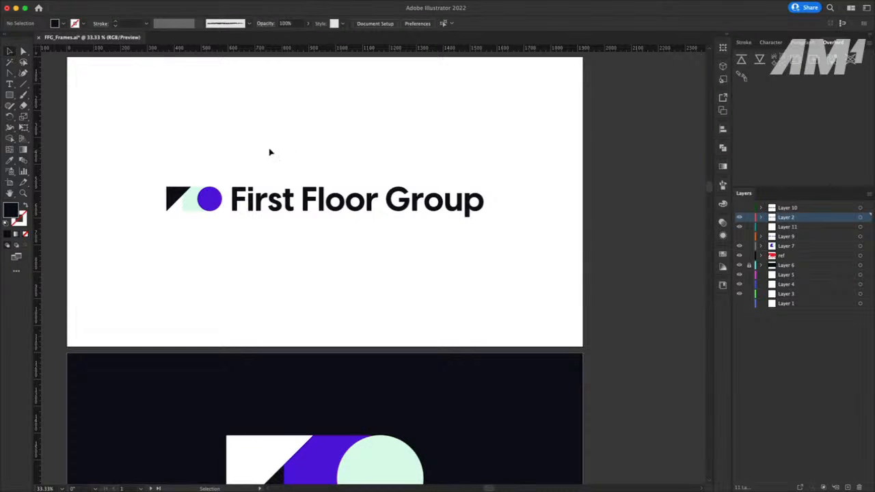
left_click_drag(280, 150, 433, 246)
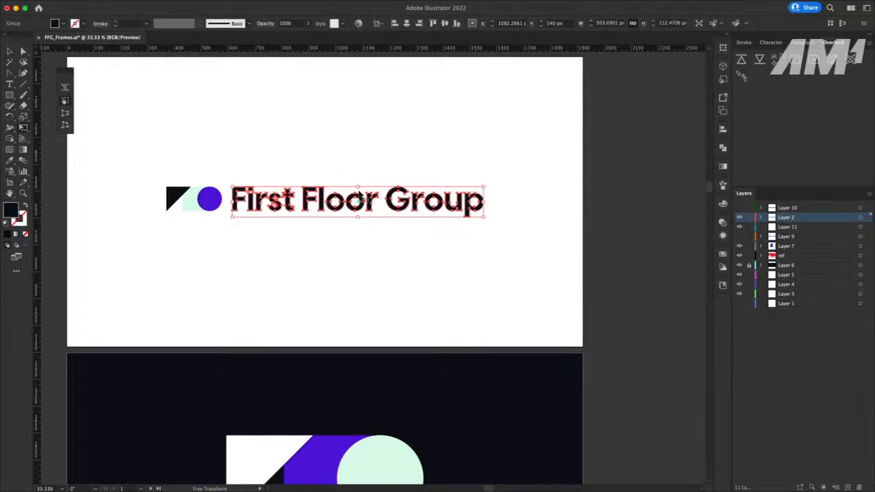
left_click_drag(358, 185, 374, 188)
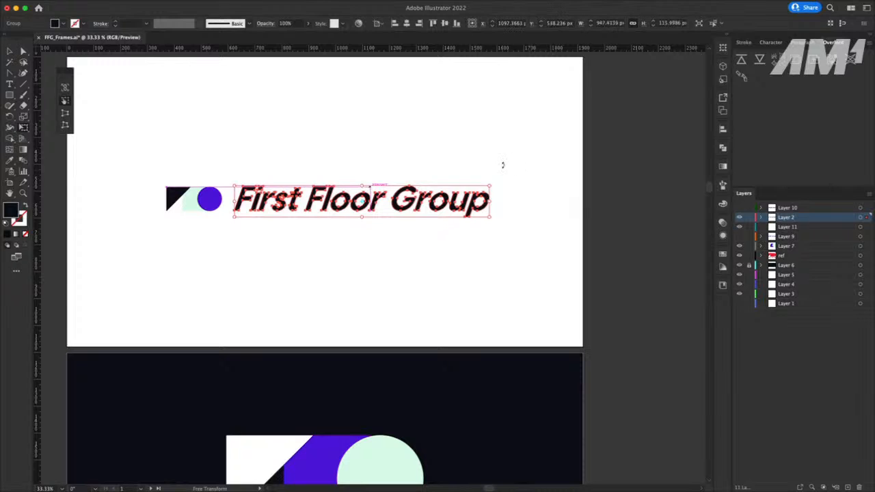
key("v")
left_click(517, 260)
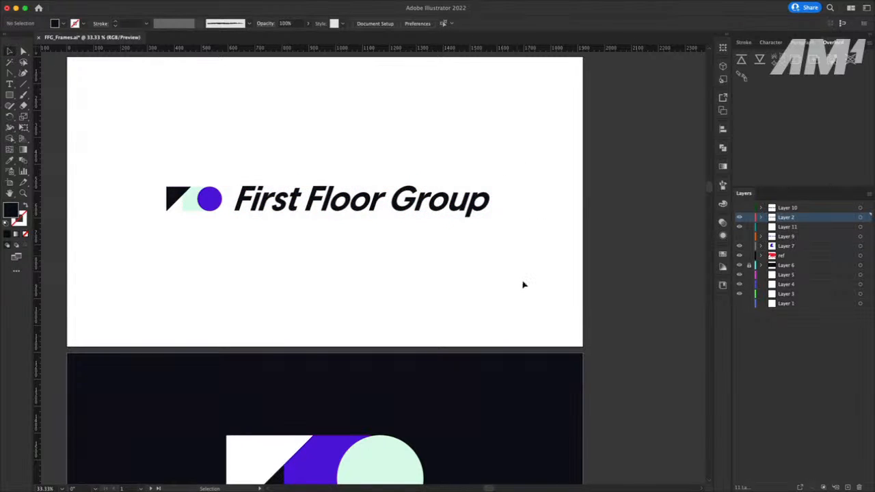
key("super+z")
left_click(349, 271)
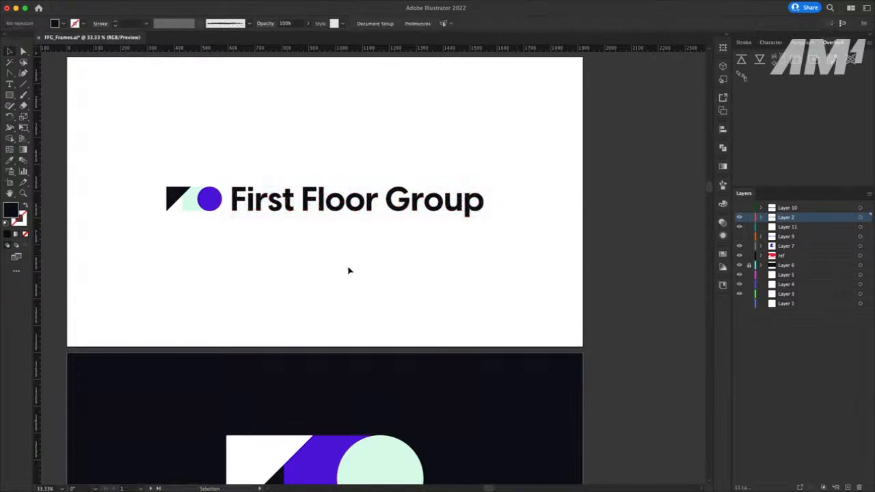
left_click(252, 207)
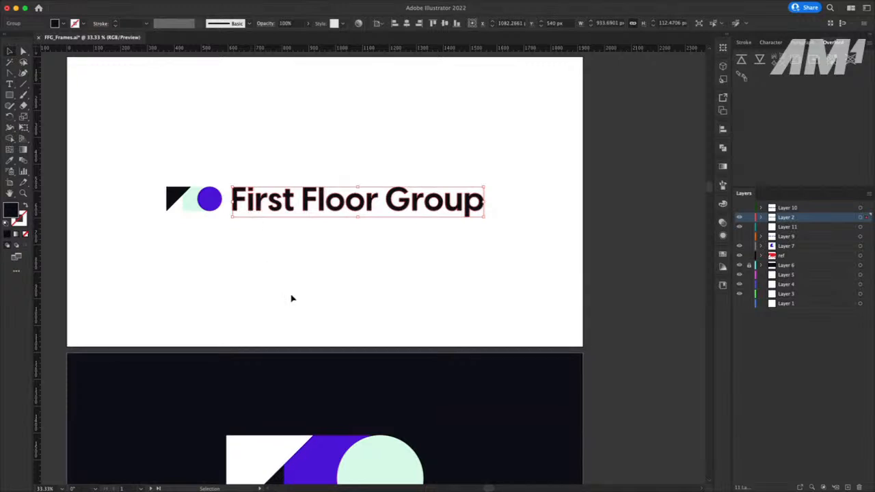
left_click(343, 234)
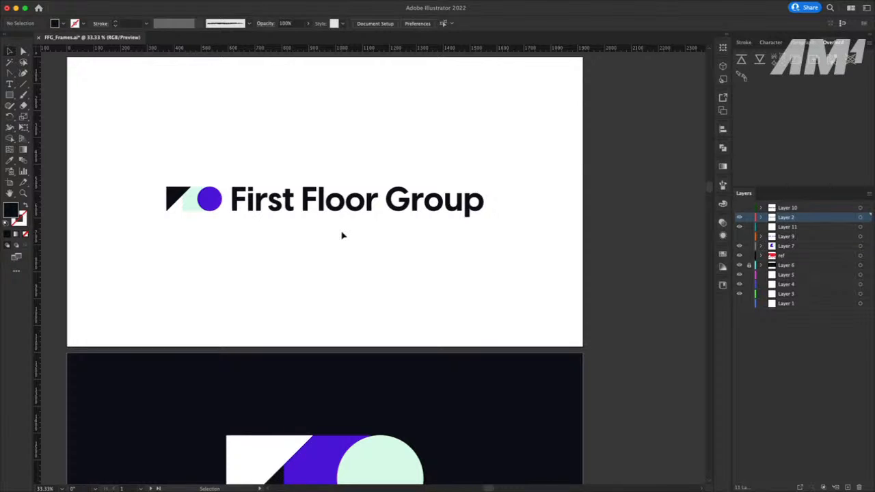
left_click(739, 217)
left_click(762, 218)
left_click(761, 217)
left_click(748, 217)
left_click(749, 217)
Select and copy the entire First Floor Group logo, symbol and wordmark, on Layer 2
left_click_drag(245, 196, 497, 221)
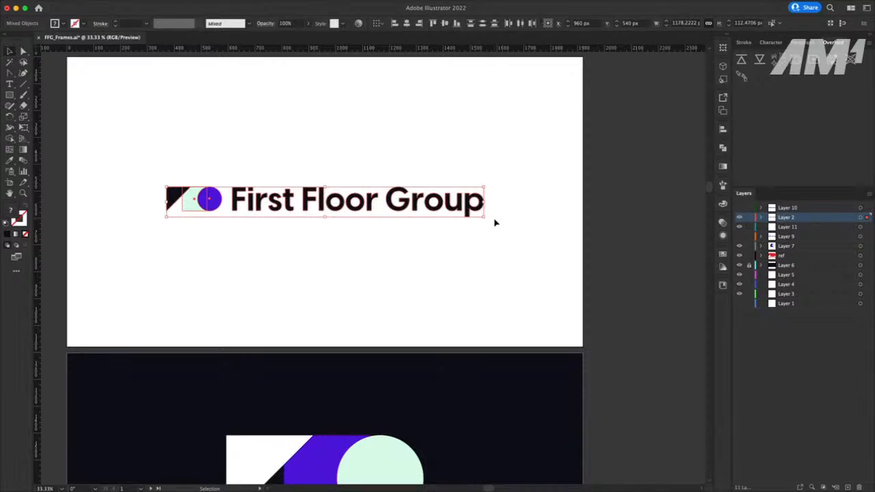
key("super+Tab")
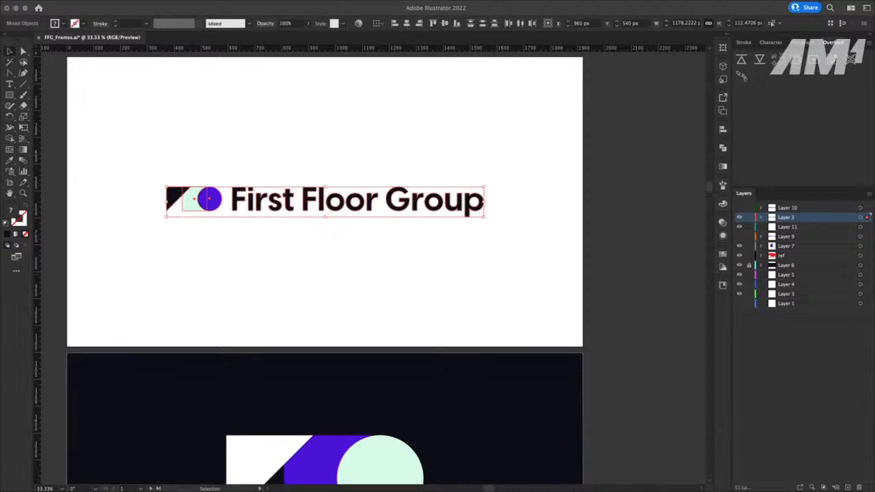
key("super+Tab")
left_click(147, 182)
left_click_drag(133, 141, 505, 228)
left_click(139, 162)
left_click_drag(108, 132, 543, 239)
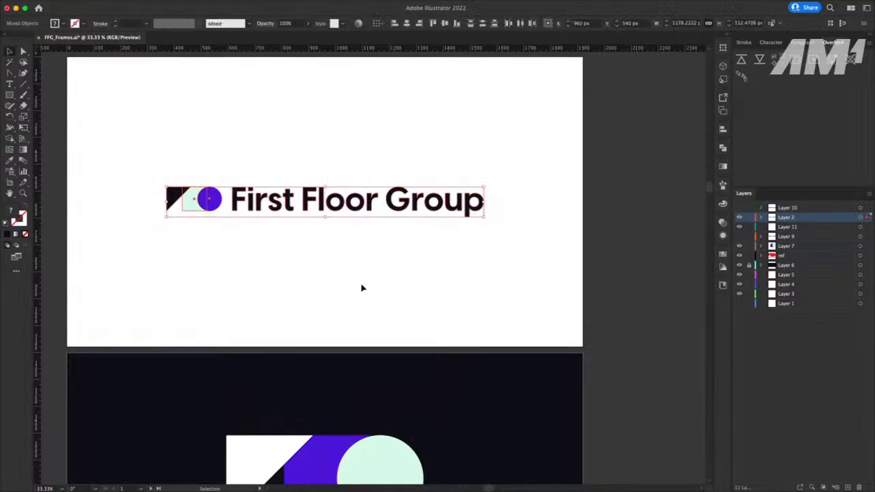
left_click(159, 147)
left_click_drag(162, 157, 527, 271)
key("a")
key("v")
Lock and hide Layer 2 and paste the copied logo in the same position on Layer 11
left_click(749, 217)
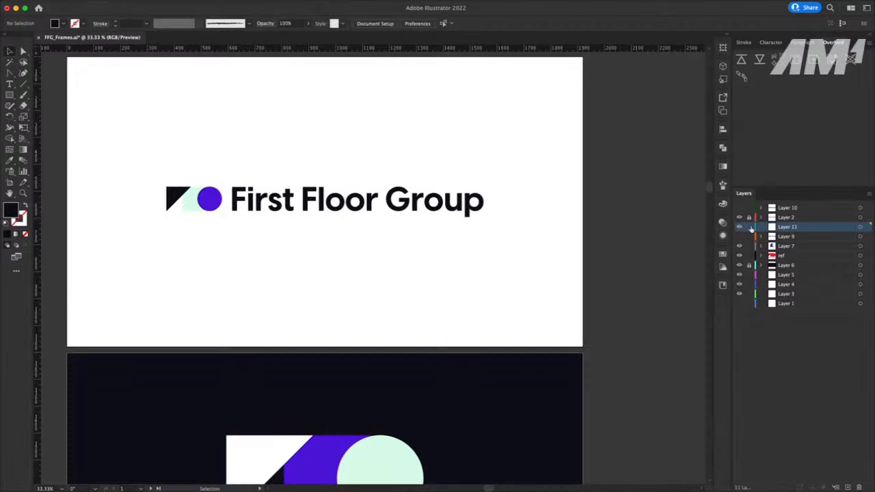
key("a")
key("v")
key("super+a")
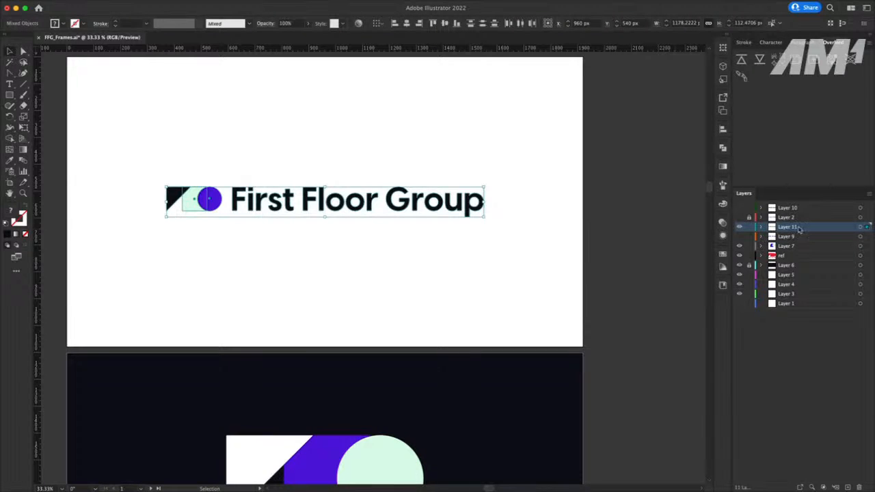
Fill the entire logo copy on Layer 11 with the red swatch
left_click(720, 256)
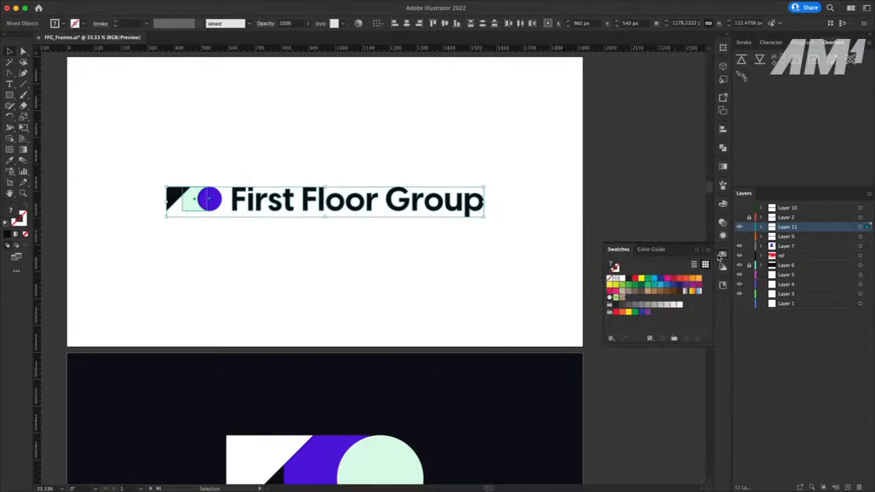
left_click(636, 280)
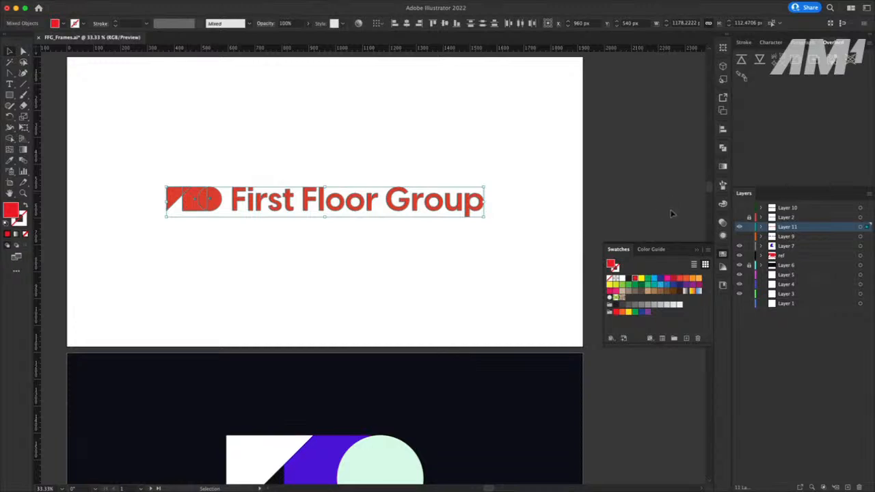
left_click(710, 251)
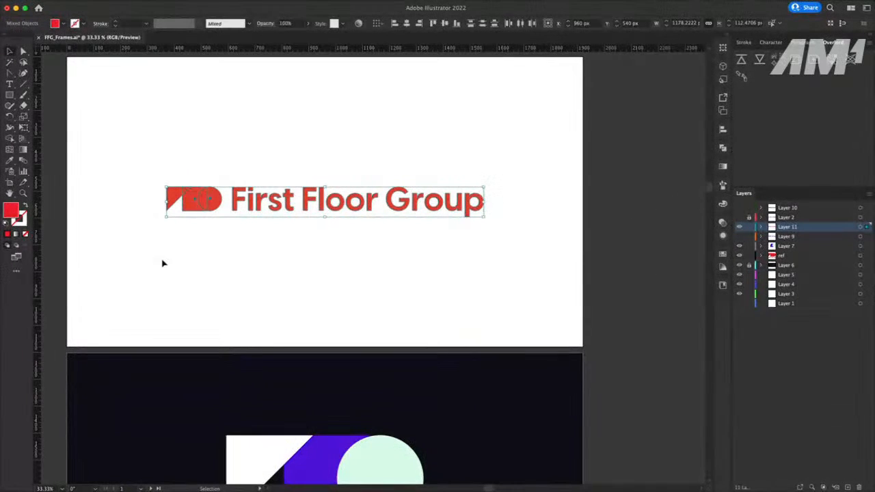
Unite the overlapping red logo shapes on Layer 11 using the Pathfinder Unite mode
left_click(723, 147)
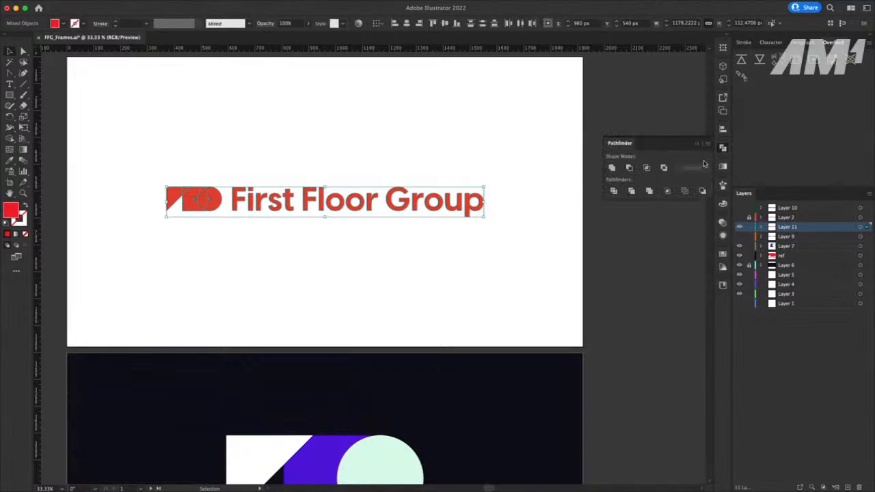
left_click(613, 169)
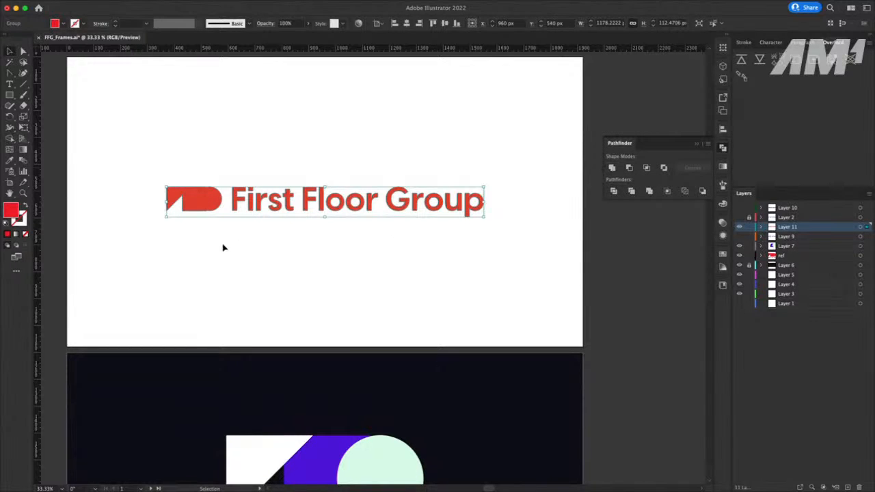
left_click(224, 247)
left_click_drag(137, 147, 506, 248)
left_click(697, 143)
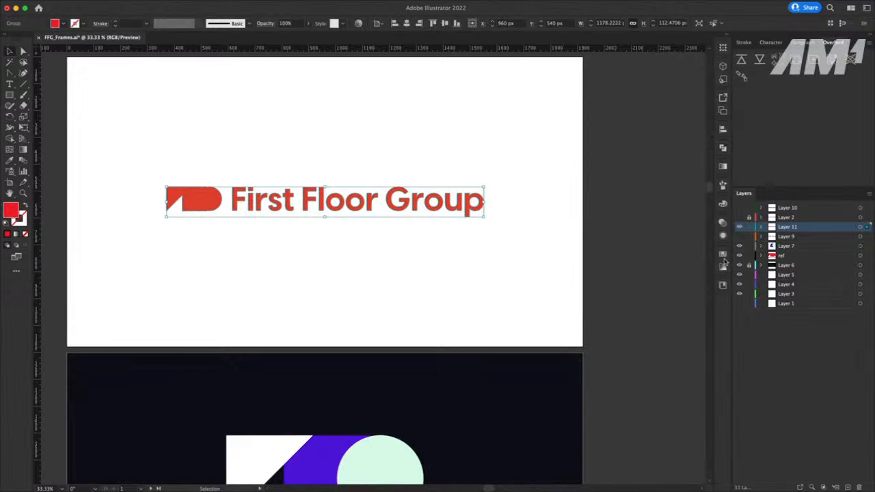
Compare the original logo with the red united copy by toggling Layer 2's visibility, leaving Layer 2 hidden
left_click(739, 217)
left_click(739, 217)
left_click(739, 218)
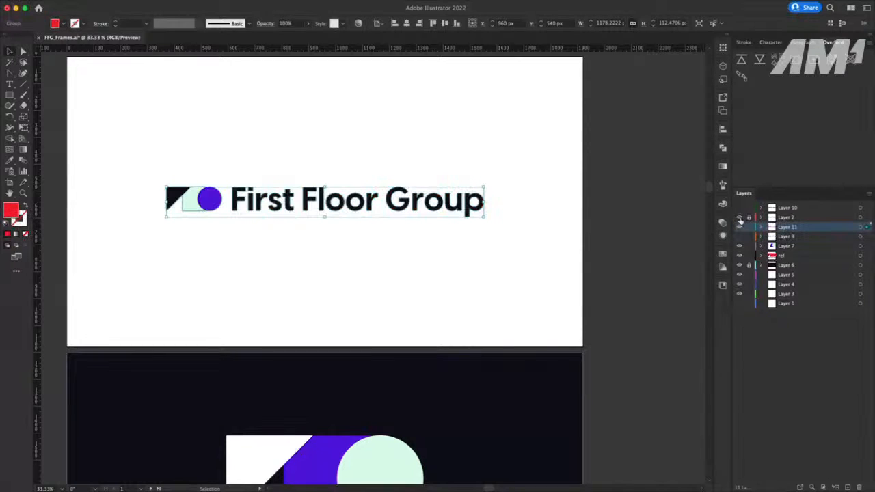
left_click(457, 280)
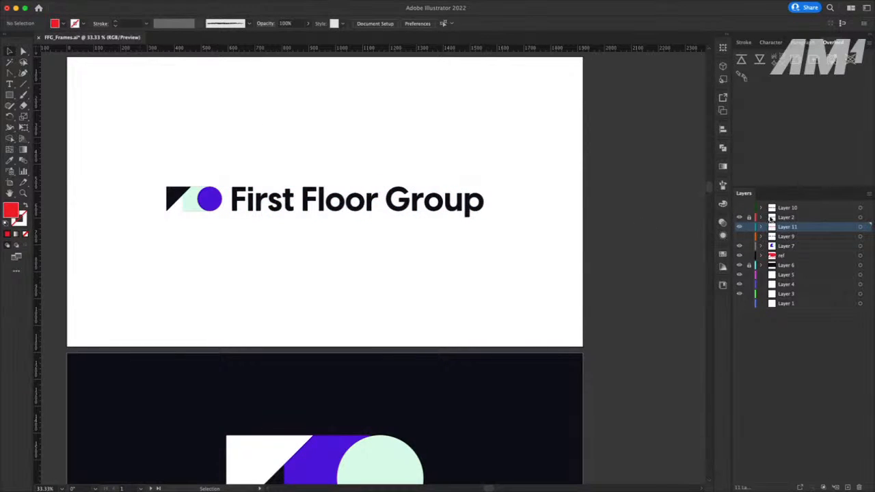
left_click(739, 218)
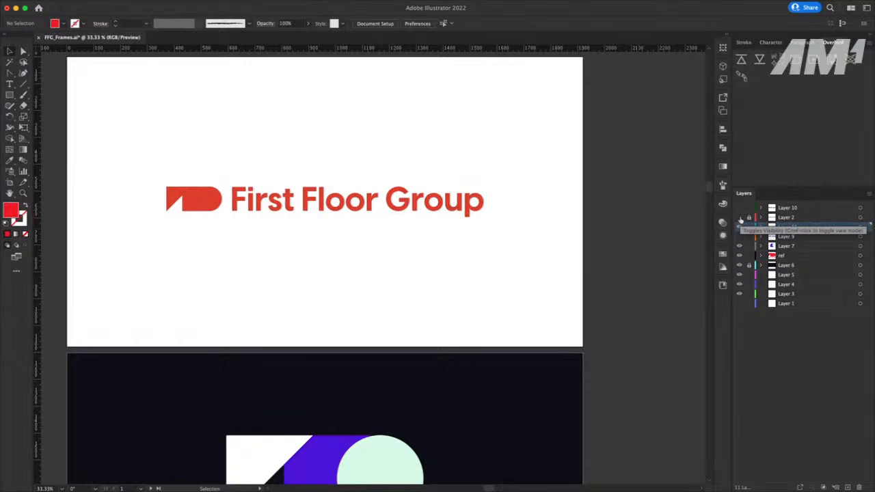
left_click(739, 217)
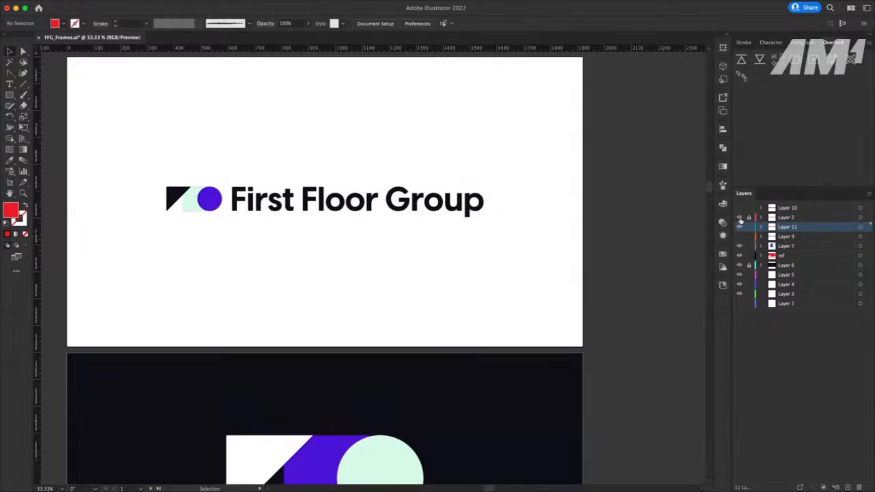
left_click(739, 217)
Try moving the lower-left anchor points of the red symbol and of the letter F, undoing each move
left_click_drag(134, 175, 525, 243)
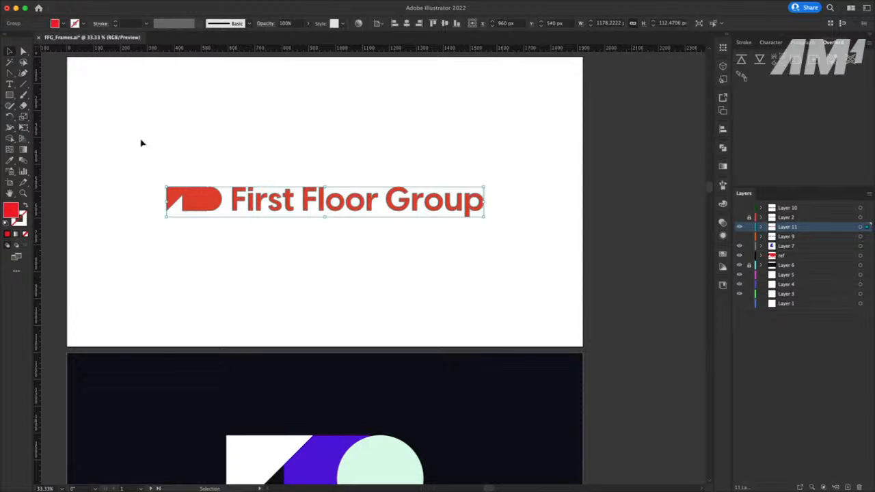
left_click(175, 271)
key("a")
left_click_drag(166, 214, 152, 273)
key("super+z")
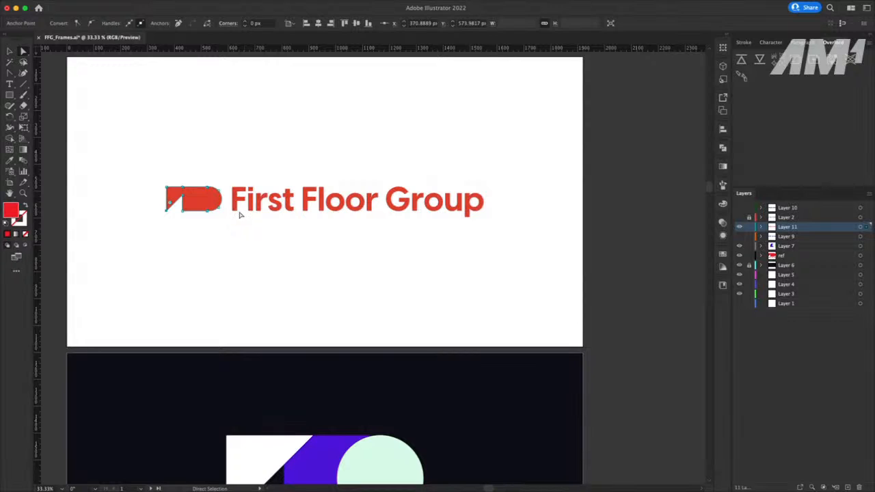
left_click_drag(235, 212, 294, 261)
key("super+z")
key("b")
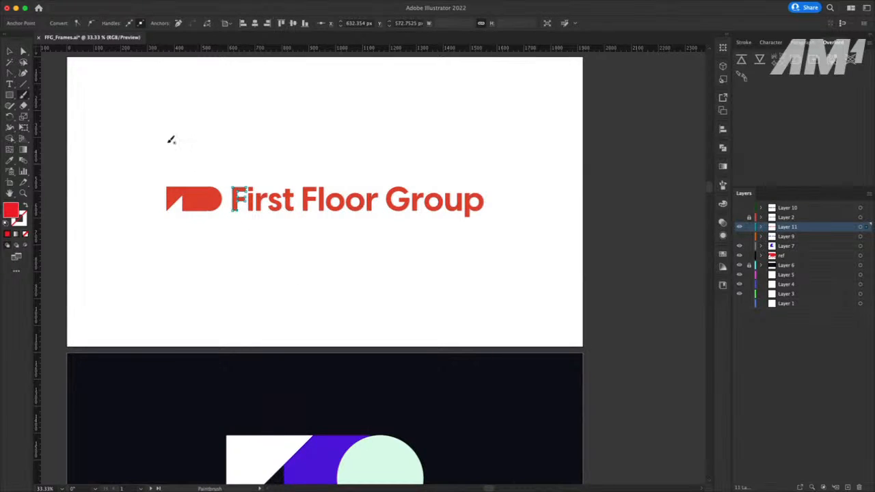
left_click(12, 50)
left_click(110, 116)
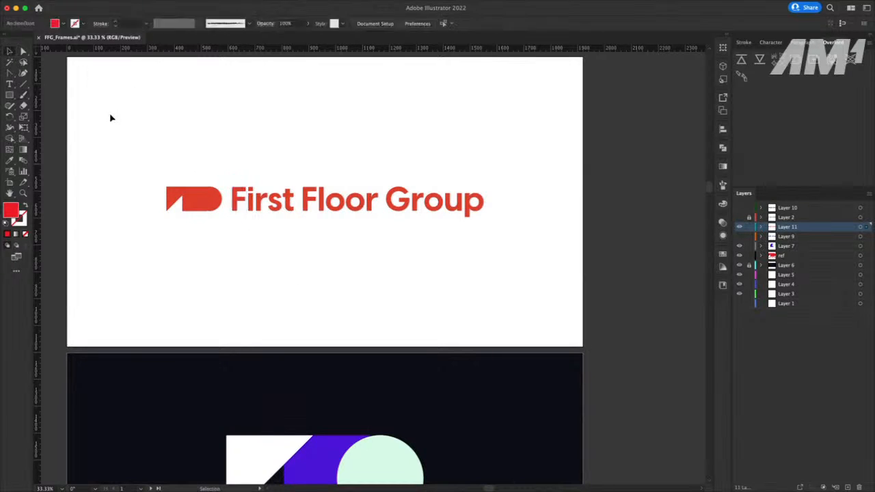
Transfer the red united logo from Illustrator to the 1 NEW composition in After Effects with Overlord and clear the selection
left_click(210, 199)
left_click(221, 258)
left_click(203, 209)
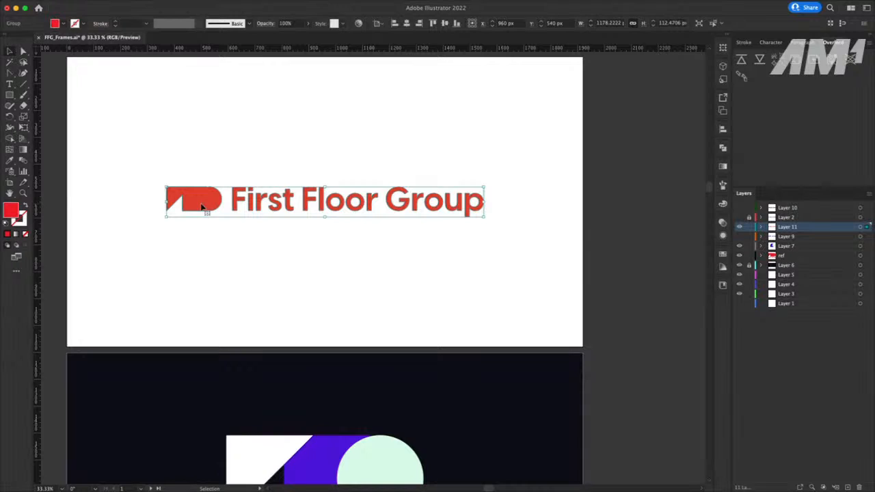
left_click(203, 246)
left_click(196, 212)
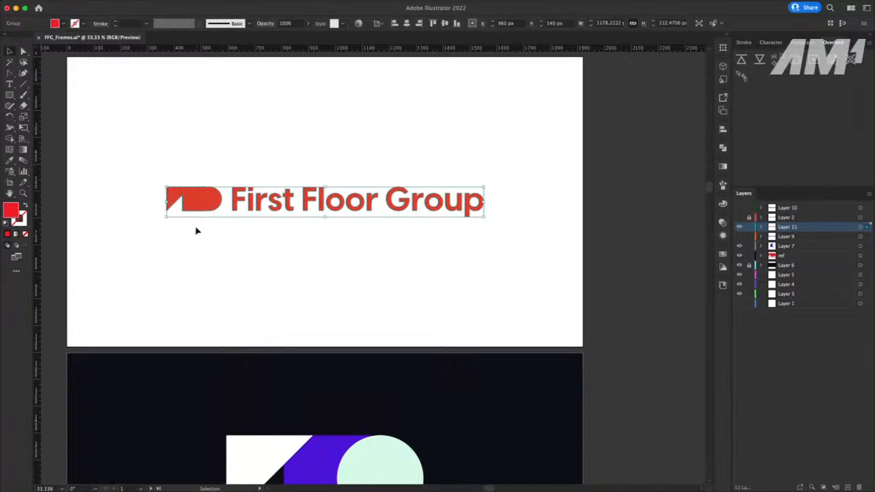
left_click(743, 64)
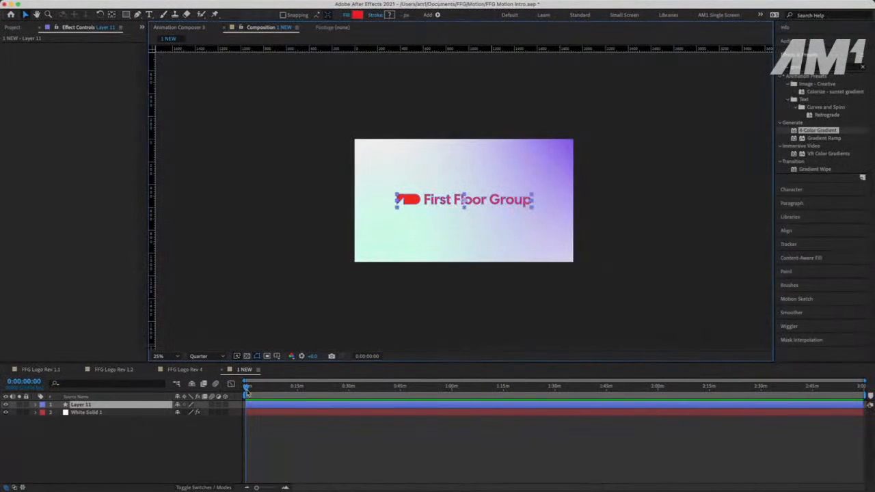
left_click(208, 449)
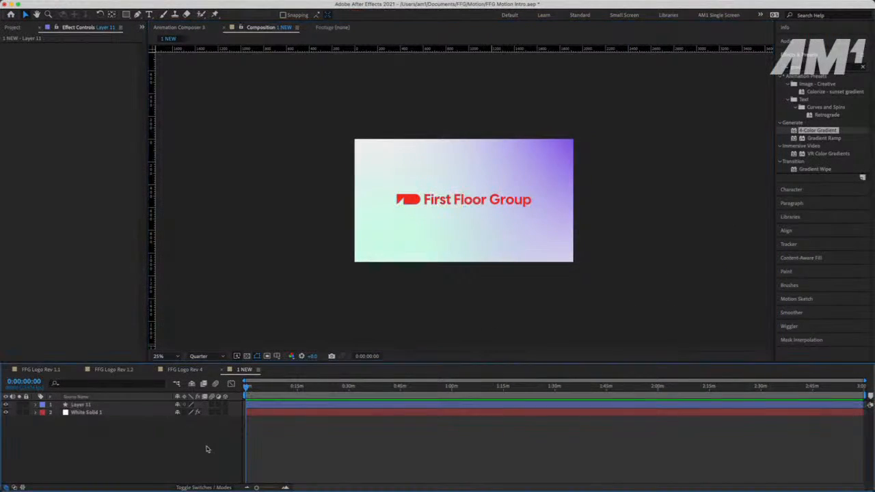
Rename the imported red logo layer as logo ref and clear the selection
left_click(80, 405)
key("Return")
type("ref")
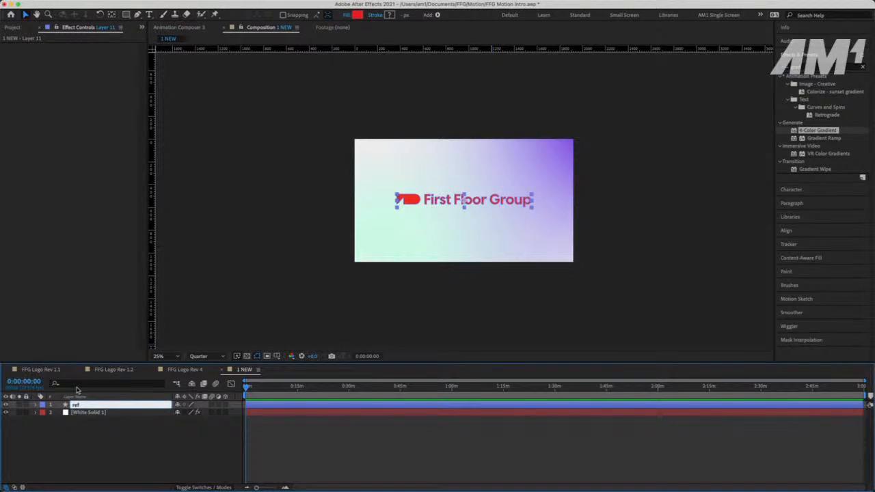
type("logo")
left_click(163, 418)
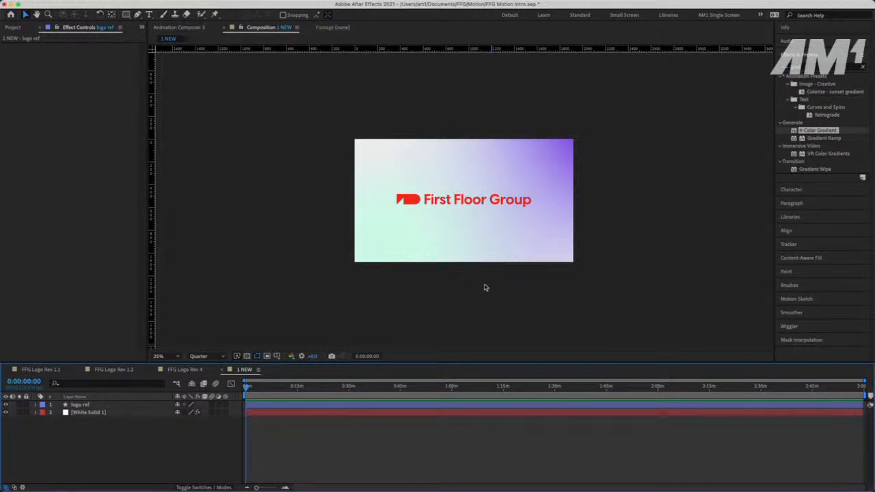
scroll(461, 225, "up", 3)
scroll(461, 233, "down", 1)
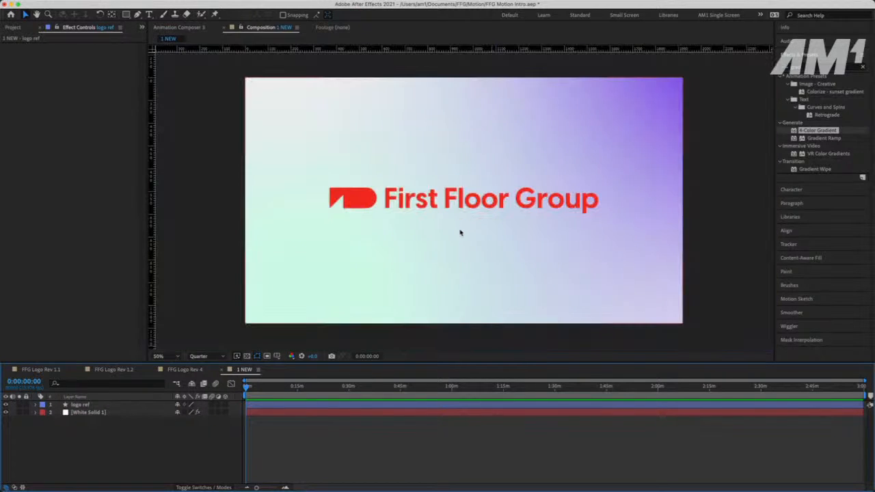
Switch to Illustrator, hide Layer 11, and show and unlock Layer 2 with the original coloured logo
key("ctrl+Left")
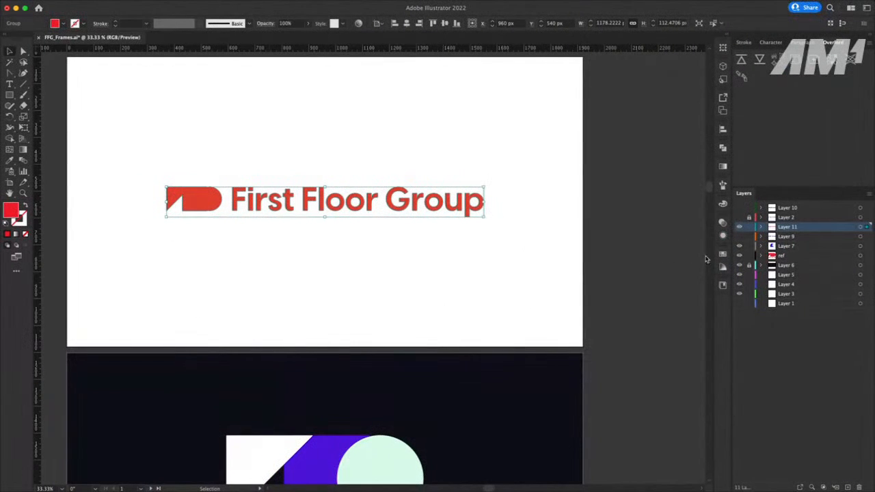
left_click(740, 226)
left_click(740, 217)
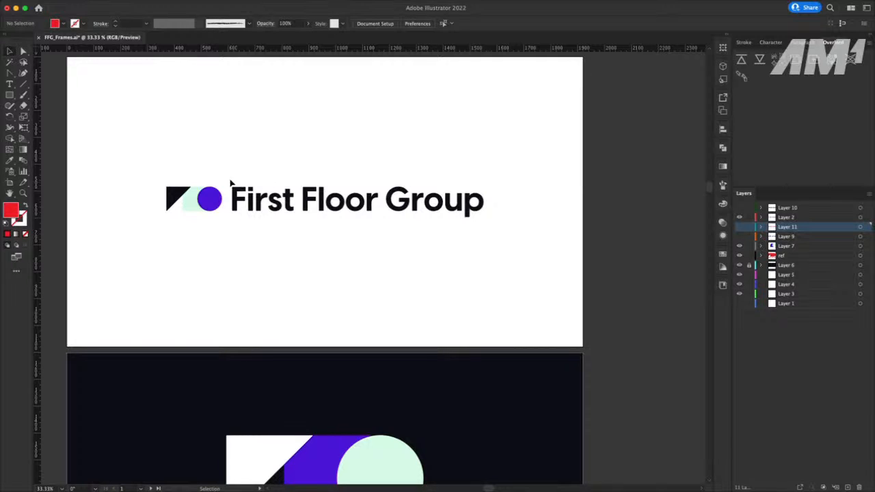
Ungroup the black First Floor Group wordmark on Layer 2 down to separate letters and clear the selection
left_click(274, 215)
left_click(287, 227)
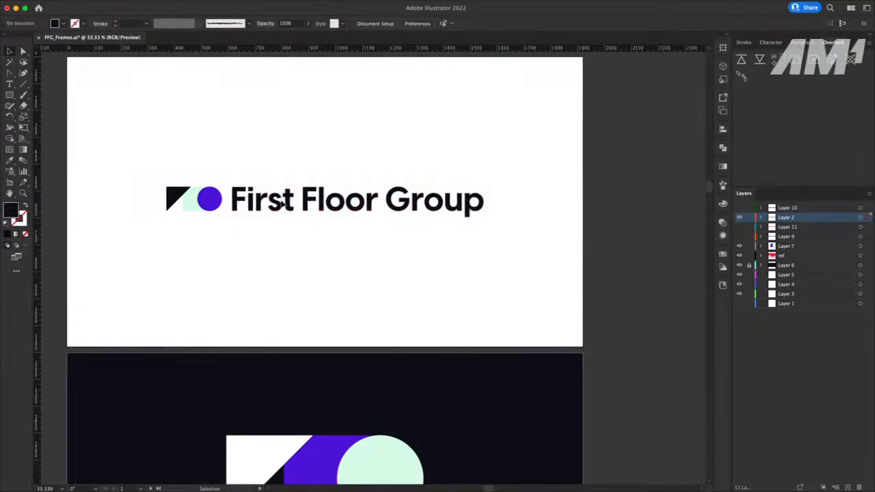
right_click(288, 204)
left_click(317, 312)
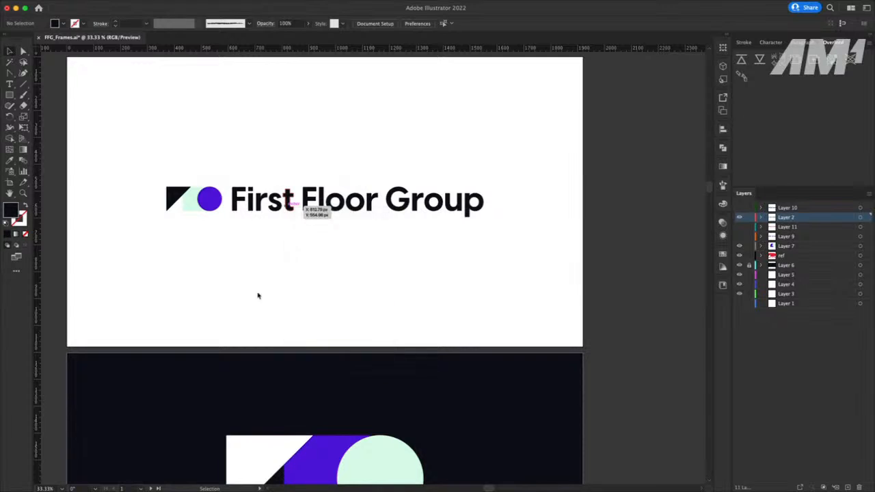
left_click_drag(237, 152, 299, 226)
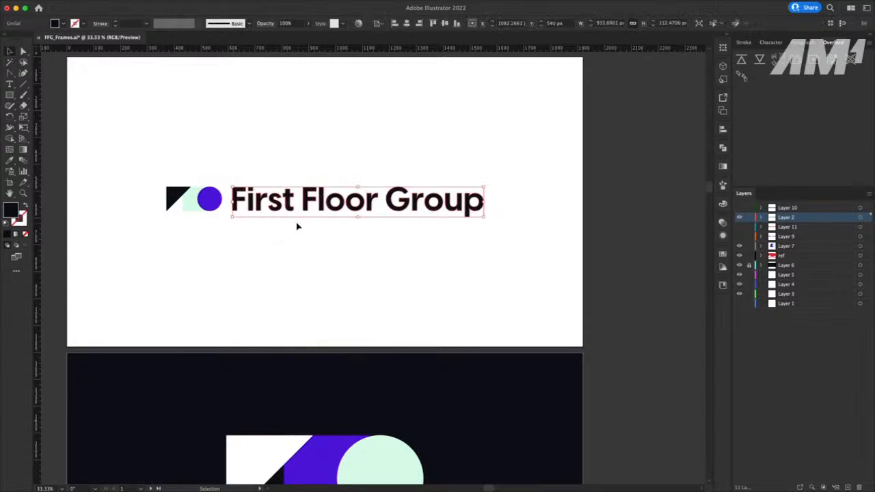
right_click(290, 205)
left_click(334, 290)
left_click(270, 144)
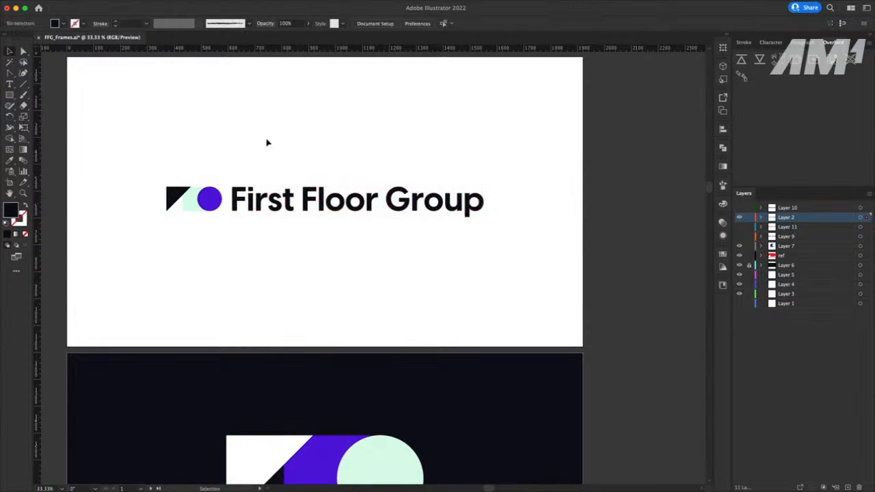
Try moving the letters t and G out of the black wordmark, undoing each move
left_click_drag(294, 208, 304, 148)
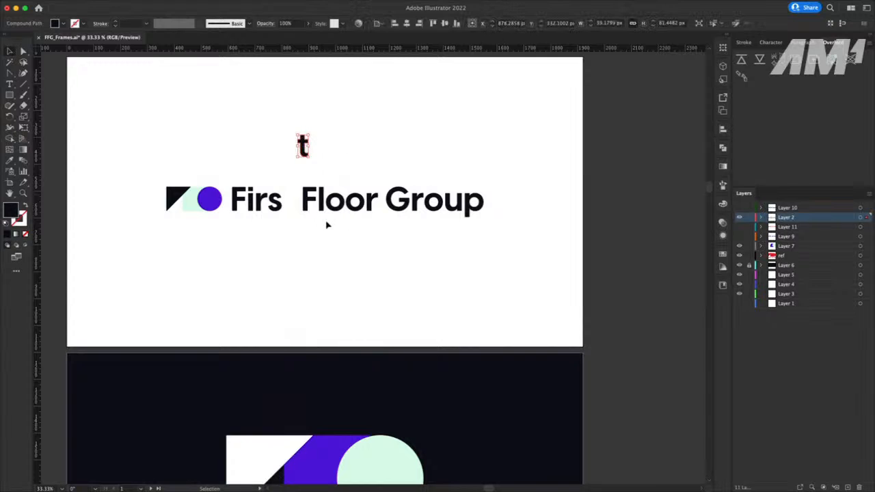
key("super+z")
left_click_drag(289, 203, 297, 129)
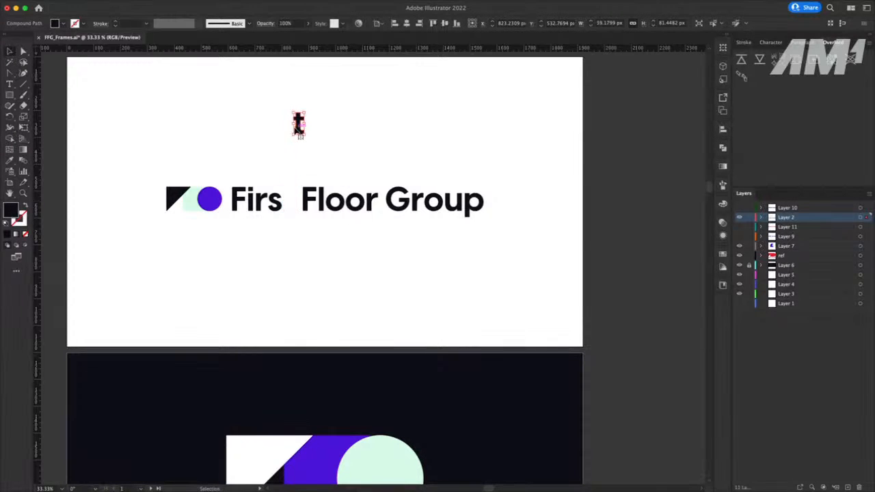
key("super+z")
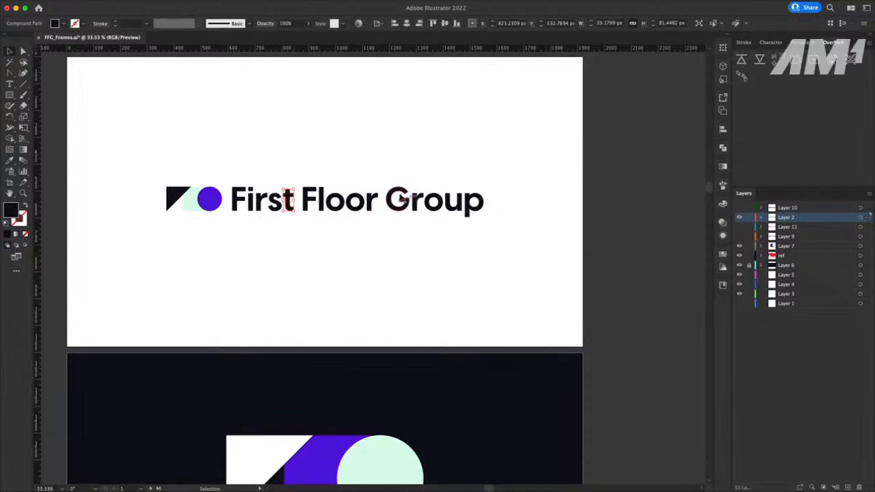
left_click_drag(392, 199, 394, 125)
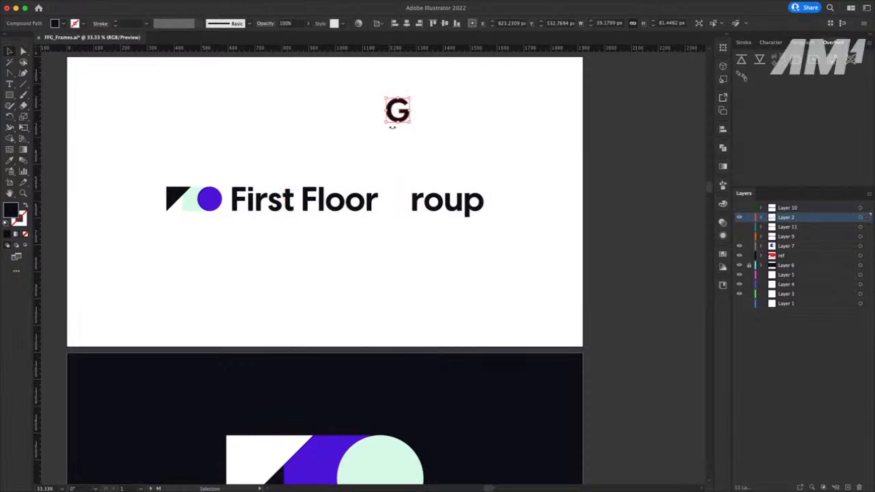
key("super+z")
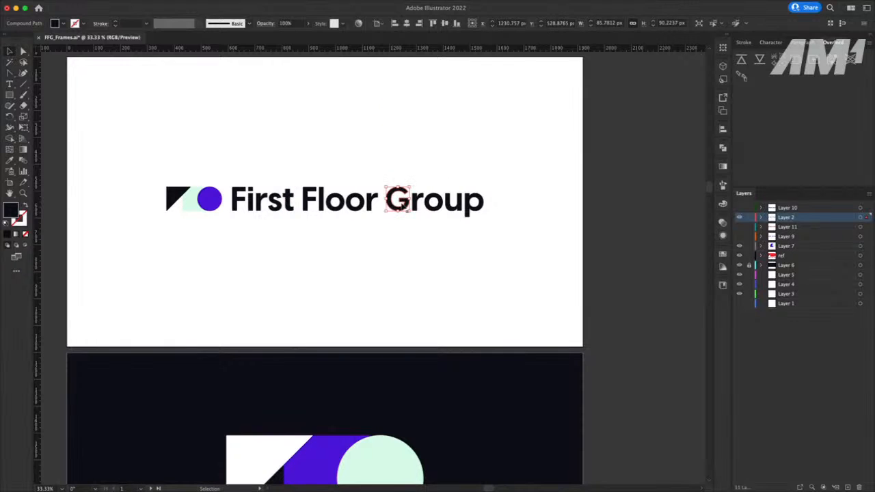
Show Layer 9 and duplicate its purple First Floor Group text from the dark artboard to beneath the logo on the white artboard
scroll(403, 205, "down", 5)
left_click(316, 422)
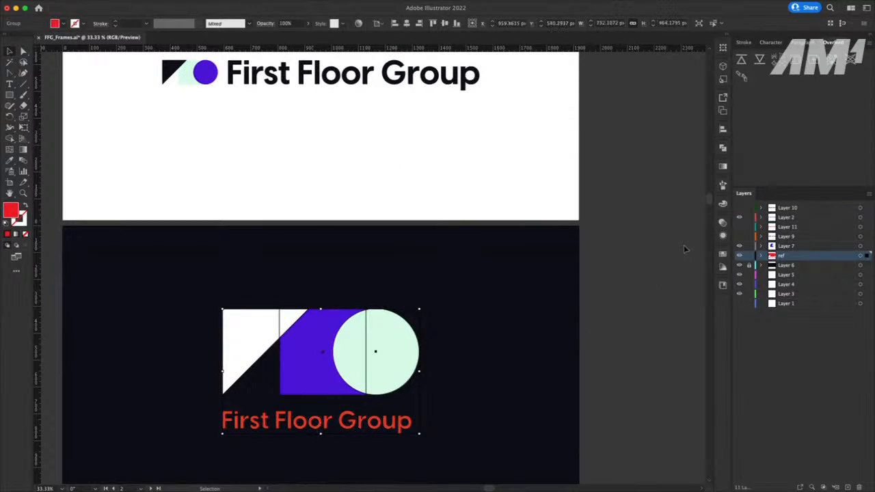
left_click(739, 265)
left_click(739, 265)
left_click(739, 236)
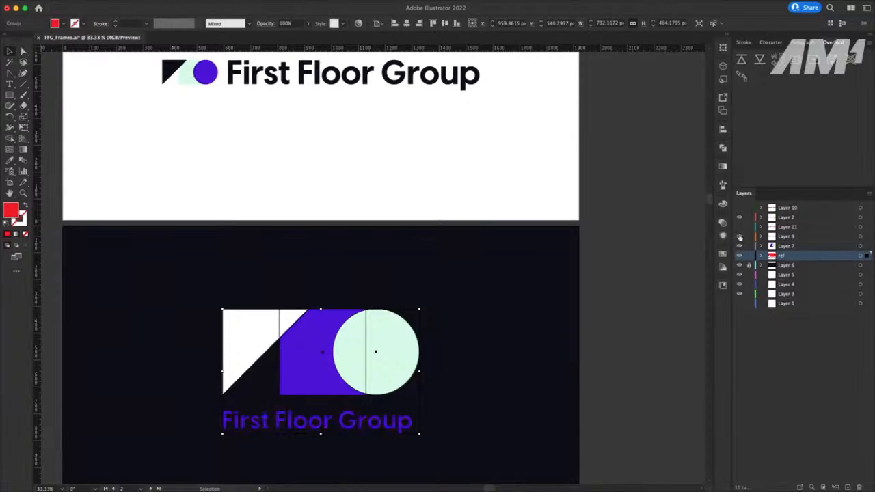
left_click(629, 289)
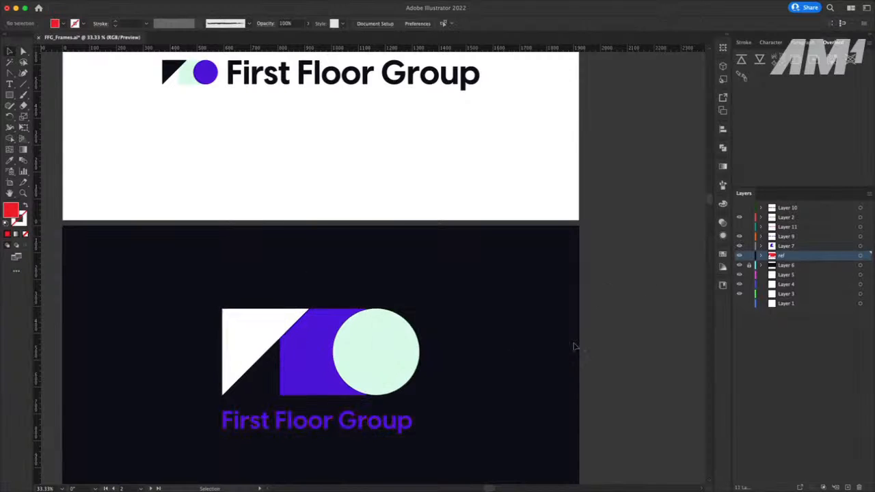
left_click(317, 427)
left_click_drag(316, 427, 294, 136)
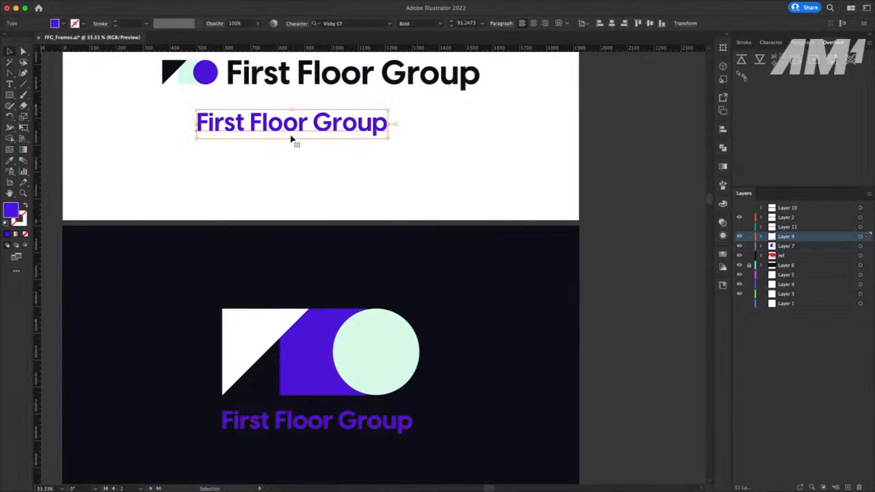
Try replacing the duplicated purple text with random characters, undo the edit and return to the Selection tool
double_click(327, 129)
key("super+a")
type("bsfdg")
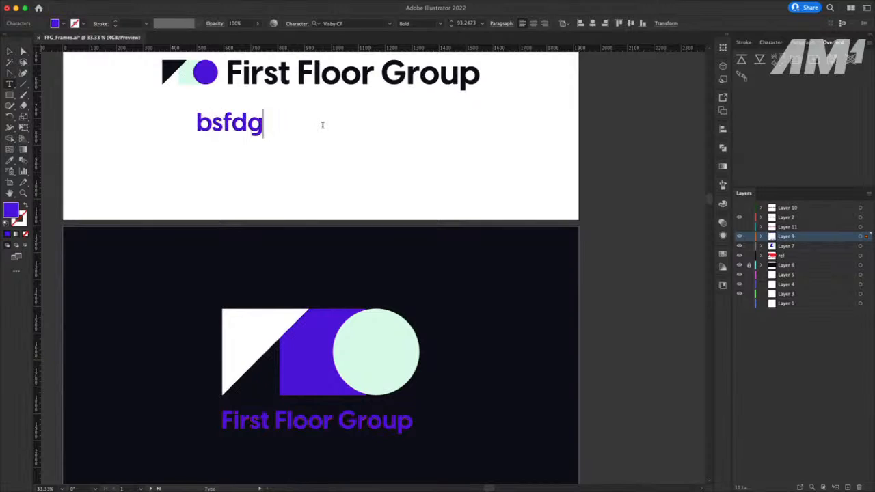
type("sfgsfgsfgfgfgf")
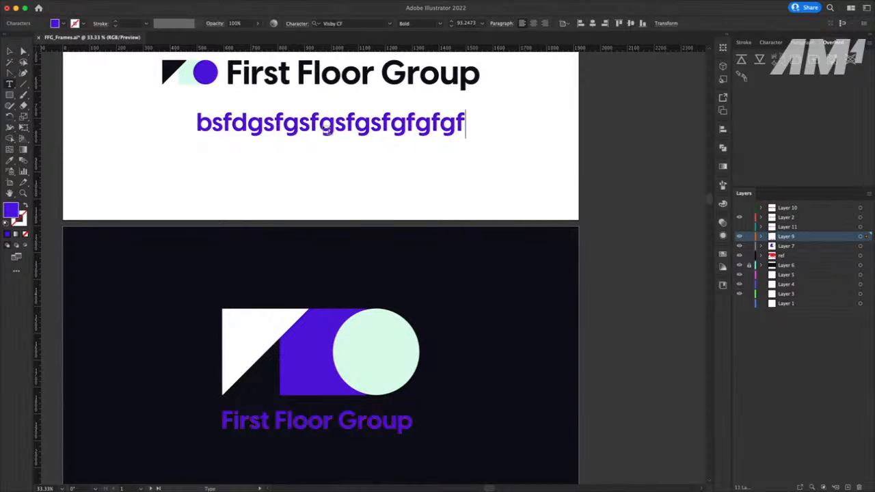
key("super+z")
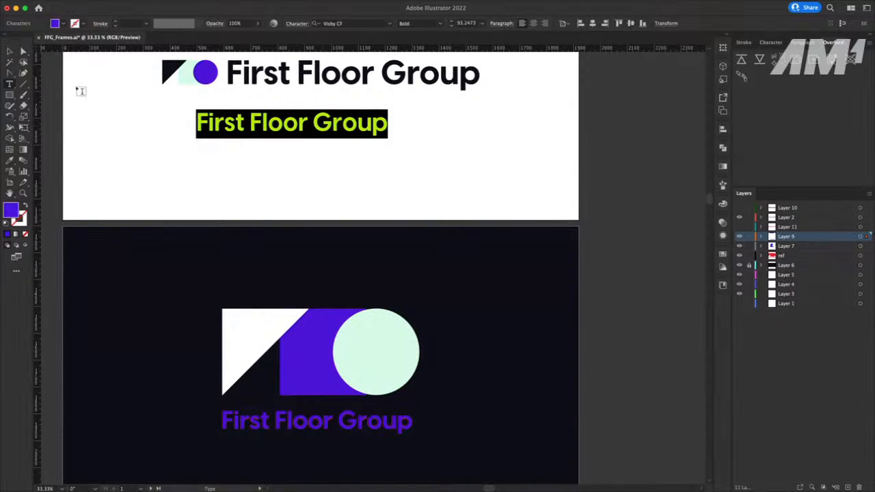
left_click(10, 51)
Align the purple text under the black wordmark, enlarge it to the same width and move it slightly below
left_click_drag(254, 133, 285, 110)
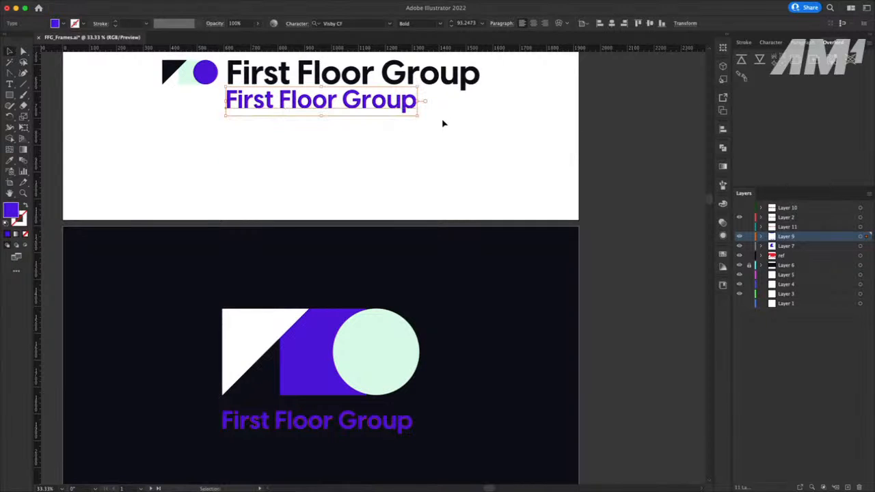
left_click_drag(418, 117, 480, 146)
left_click_drag(234, 104, 255, 140)
Try overwriting the enlarged purple text with dasfdad, undo the edit and deselect the text
double_click(257, 140)
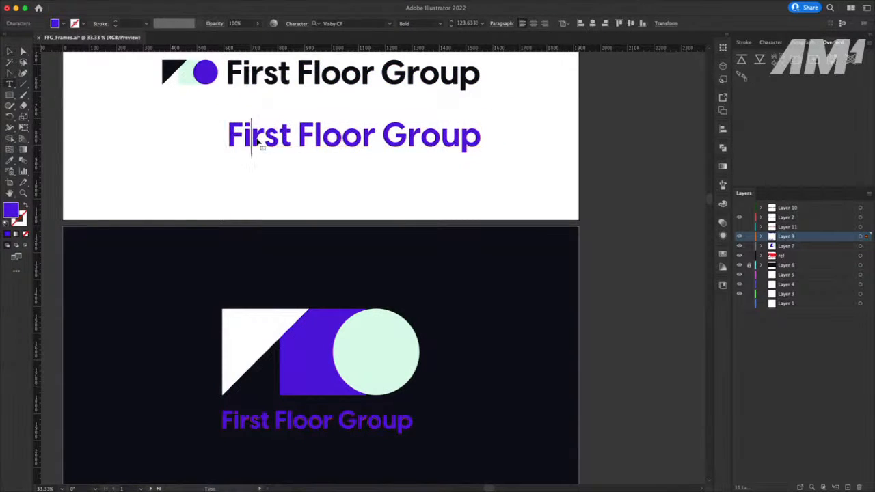
key("ctrl+a")
type("dasfdad")
key("super+z")
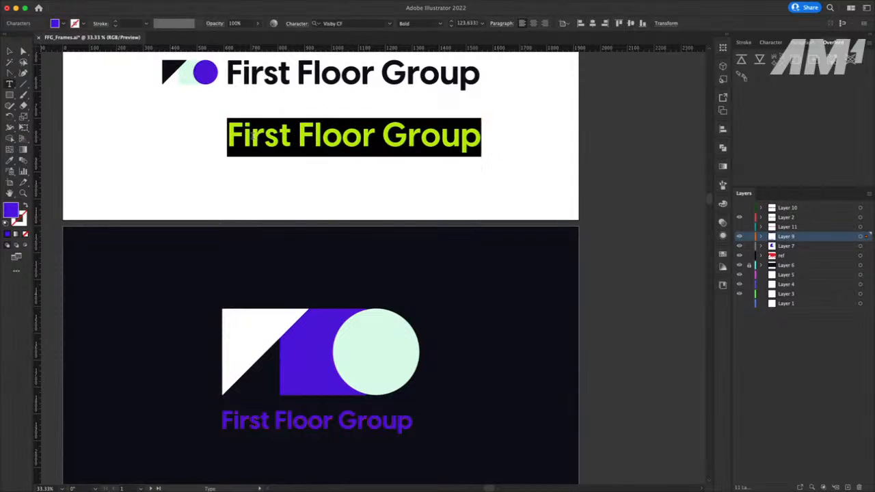
left_click(8, 52)
left_click(145, 149)
Move the purple text away from the black wordmark, down to the lower edge of the white artboard
left_click_drag(260, 141, 259, 140)
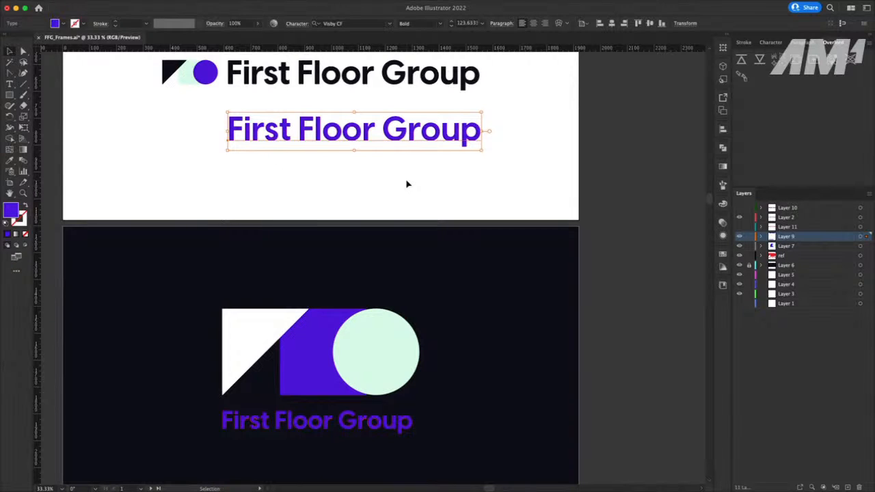
scroll(309, 170, "up", 3)
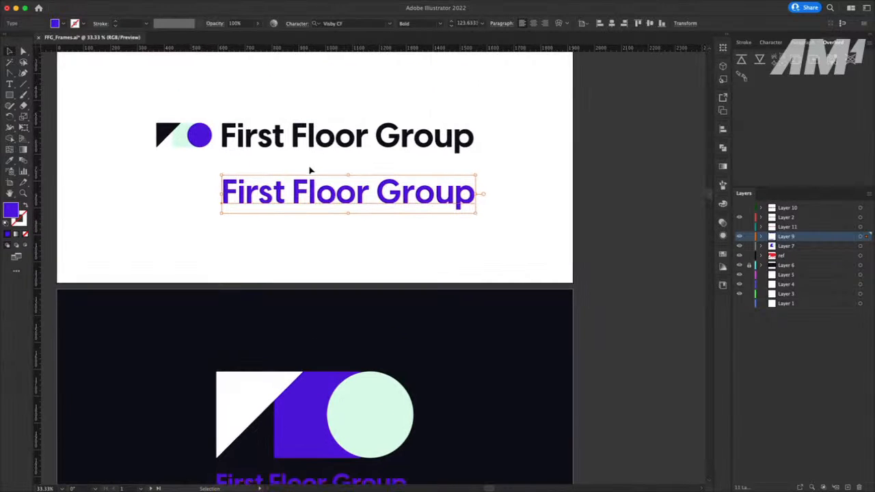
left_click(265, 149)
left_click_drag(283, 212, 280, 269)
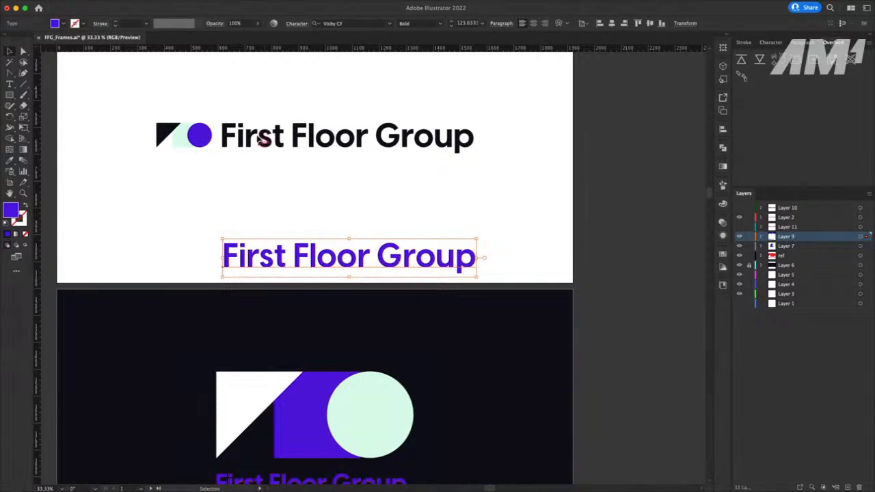
Unite the letters of the word First in the black wordmark using the Pathfinder Unite mode
left_click_drag(217, 90, 278, 159)
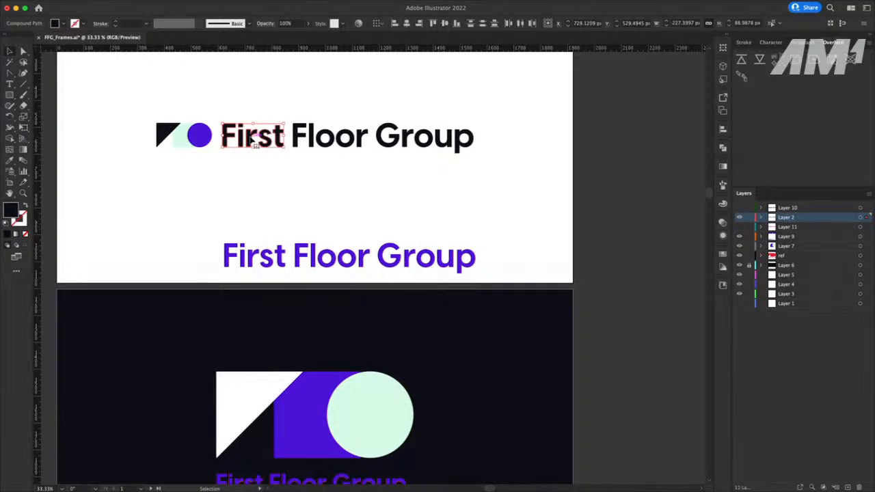
right_click(251, 139)
left_click(433, 193)
left_click(723, 149)
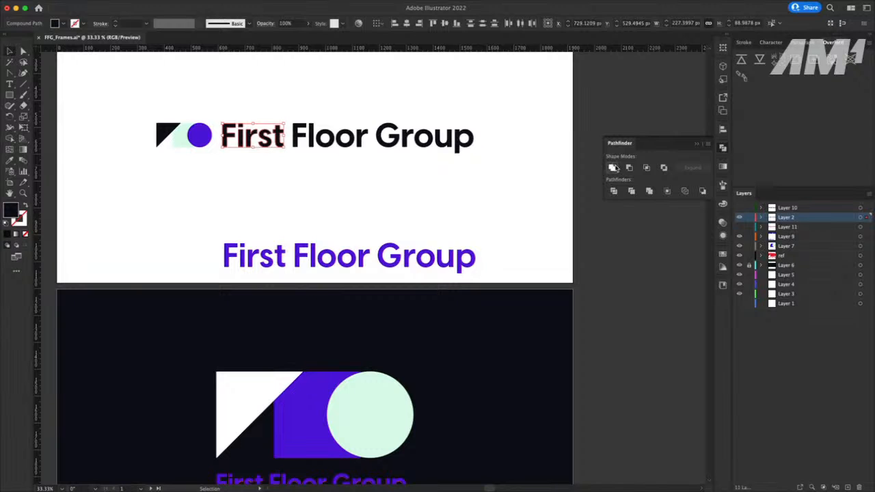
left_click(614, 167)
Unite the letters of the word Floor in the black wordmark using the Pathfinder Unite mode
left_click_drag(288, 104, 370, 166)
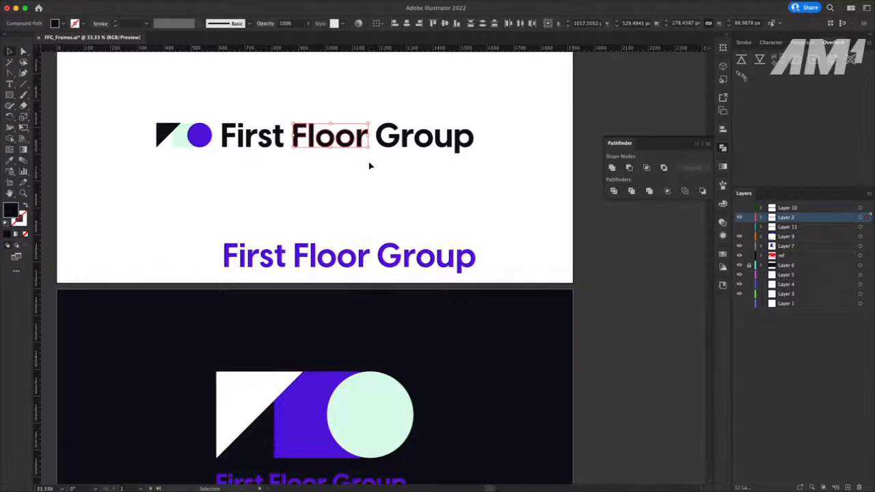
right_click(348, 145)
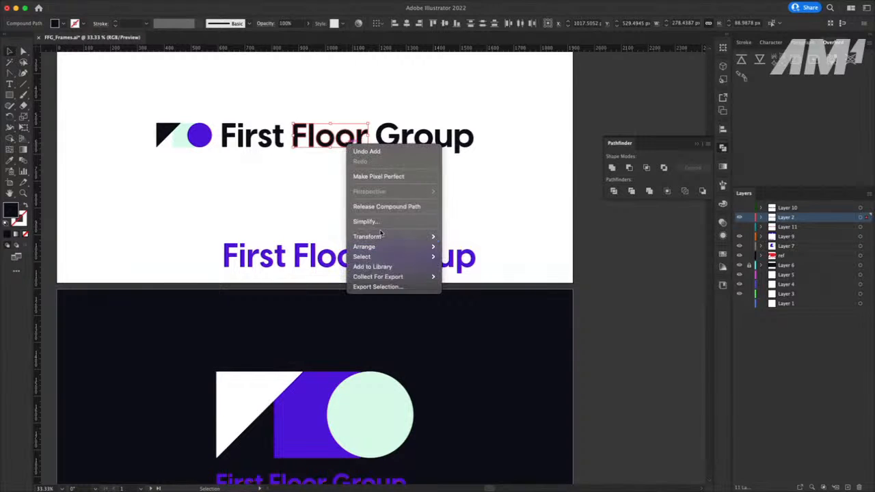
left_click(380, 209)
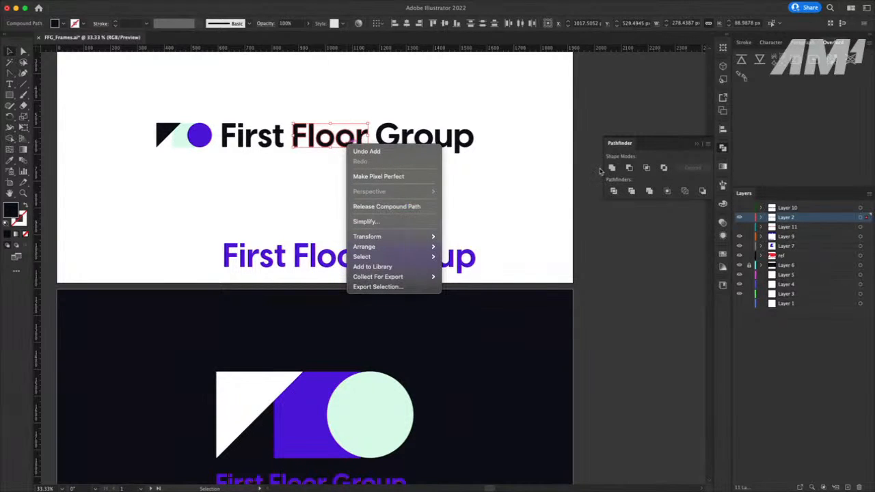
Unite the letters of the word Group with Pathfinder, then test the united word with a move and undo that move
right_click(375, 121)
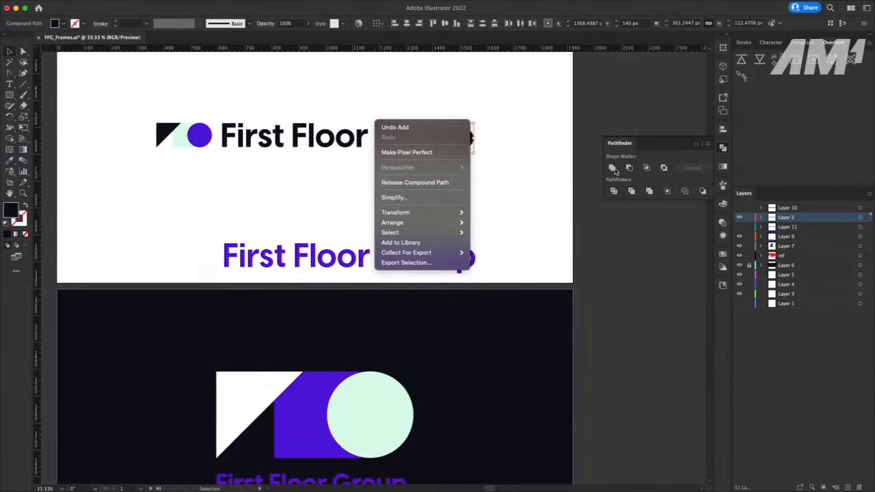
left_click(614, 166)
left_click(613, 166)
left_click(505, 193)
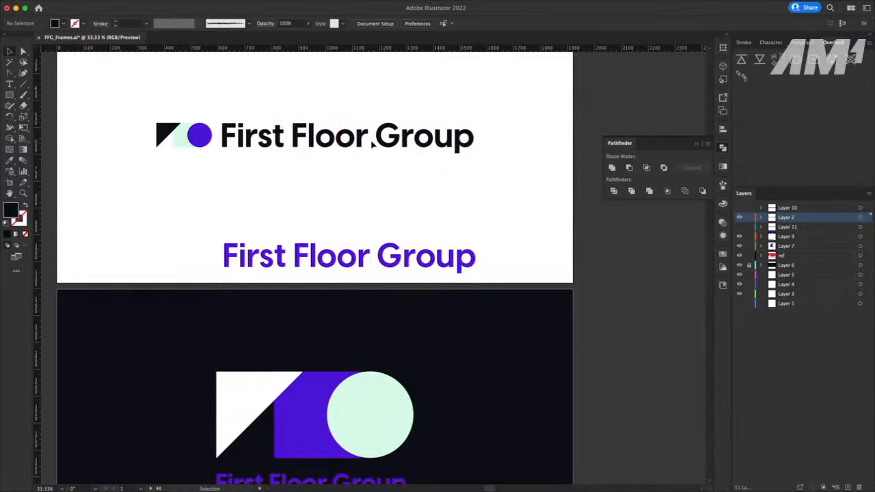
left_click_drag(369, 141, 402, 100)
key("super+z")
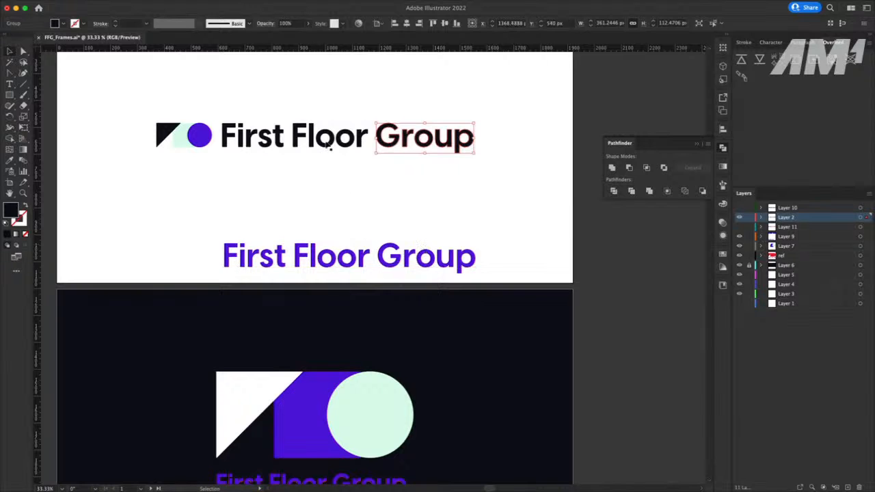
Test that the united words Floor and First each move as one piece, undoing both moves
left_click_drag(312, 143, 308, 95)
key("super+z")
left_click_drag(272, 138, 272, 100)
key("super+z")
left_click(414, 139)
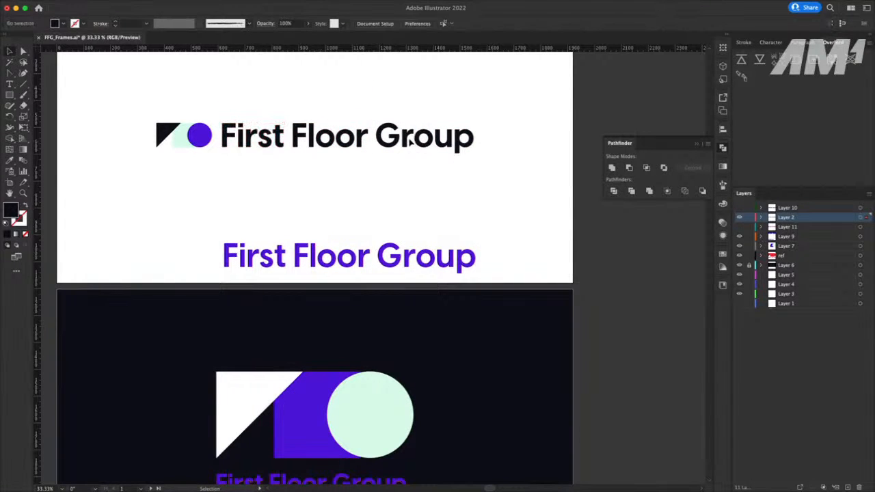
Test-move the word Group, undo the move, and unite its letters with the Pathfinder Unite mode
left_click(412, 139)
left_click(414, 176)
left_click(384, 139)
left_click_drag(382, 140, 475, 179)
key("super+z")
left_click(612, 168)
left_click(331, 180)
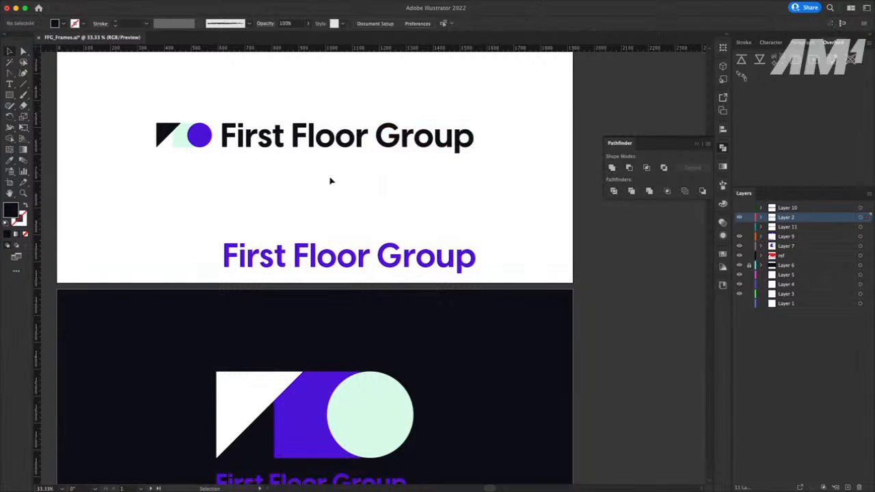
Push the whole horizontal logo, symbol and black wordmark, from the white artboard to After Effects with Overlord
left_click(171, 135)
left_click(194, 173)
left_click_drag(133, 99, 493, 196)
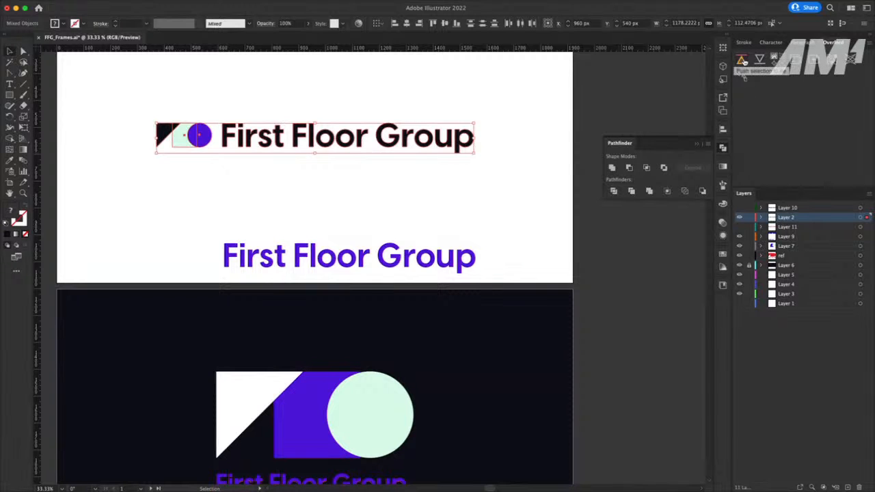
left_click(742, 61)
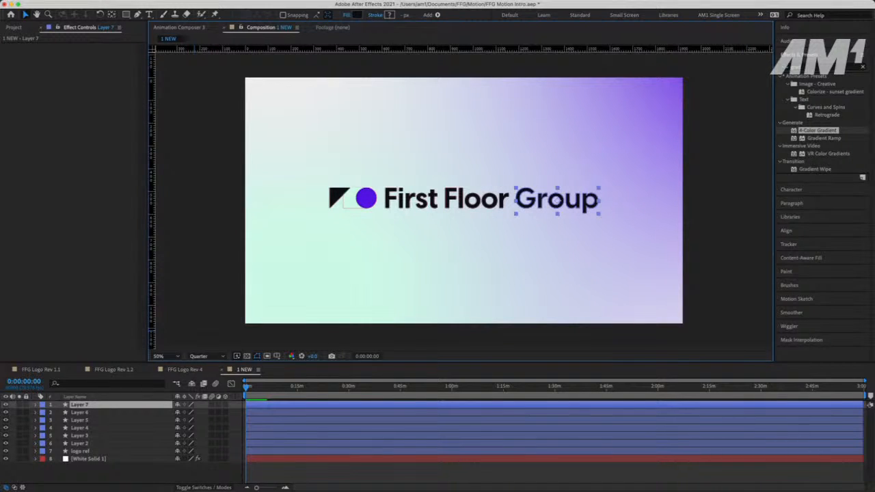
left_click(145, 481)
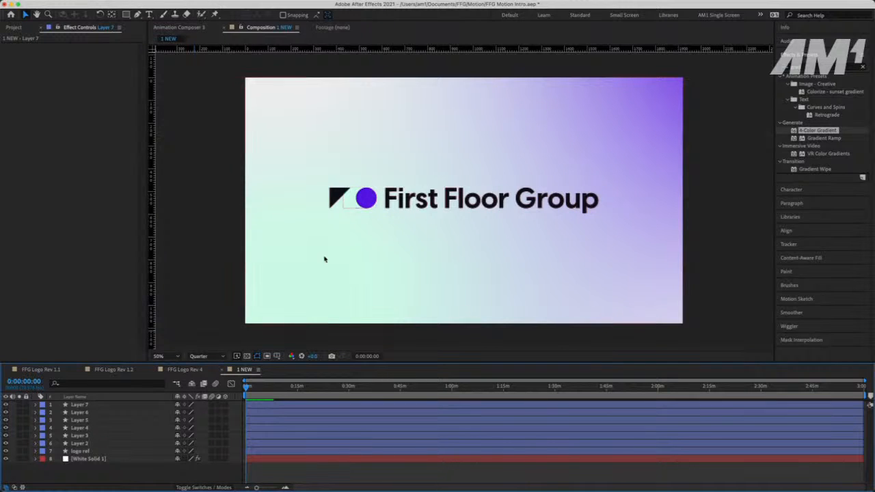
scroll(325, 259, "down", 2)
left_click(381, 291)
scroll(432, 234, "up", 2)
scroll(433, 234, "down", 2)
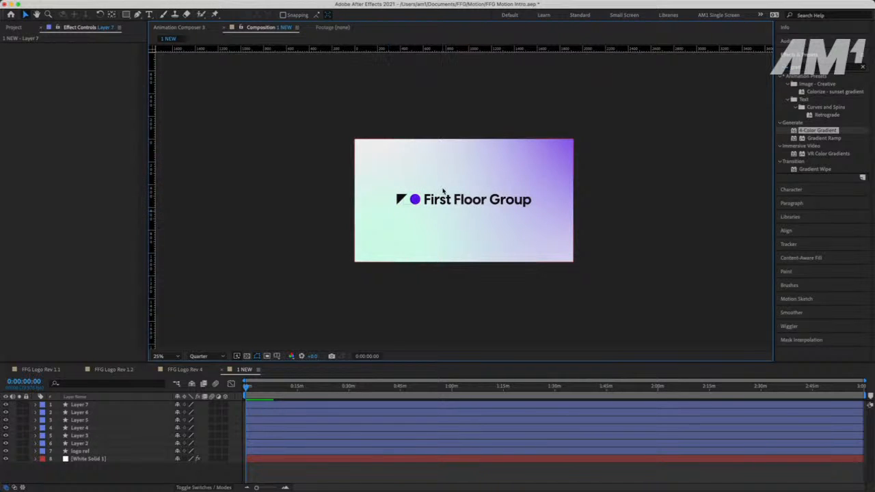
scroll(418, 222, "up", 2)
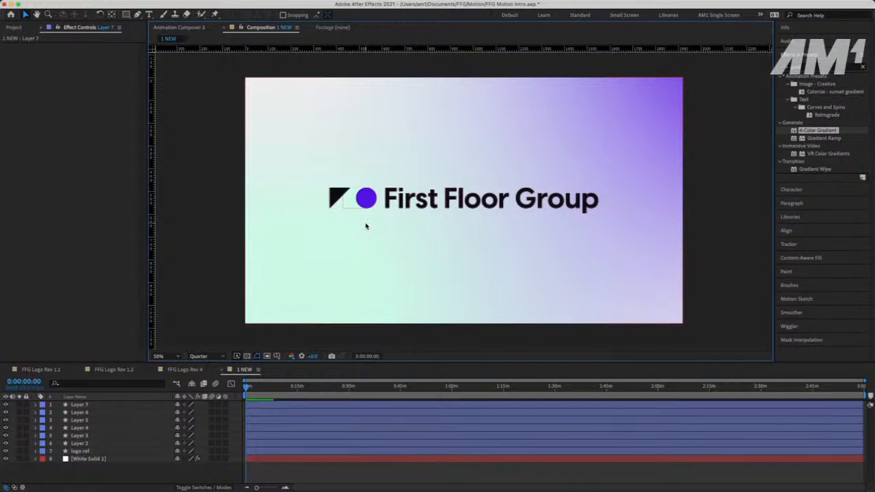
In White Solid 1's 4-Color Gradient, move the mint point past the frame's right edge and the purple point to its lower-left corner
left_click(106, 461)
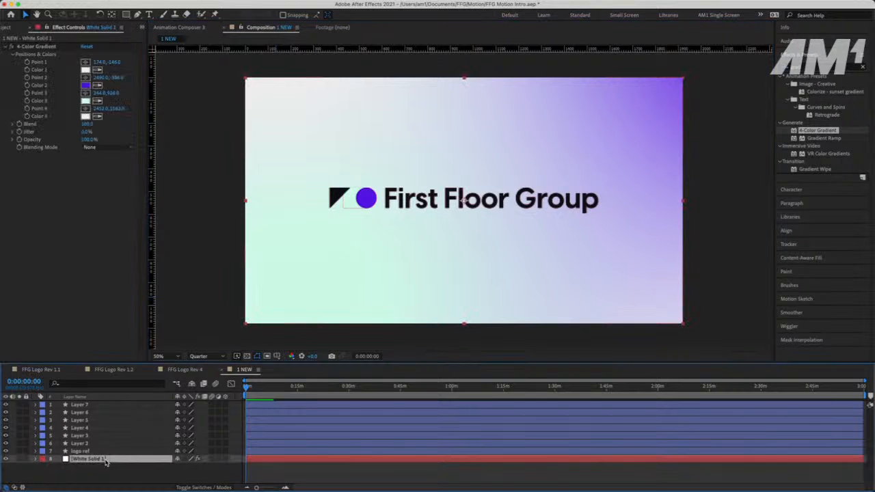
left_click_drag(113, 93, 132, 97)
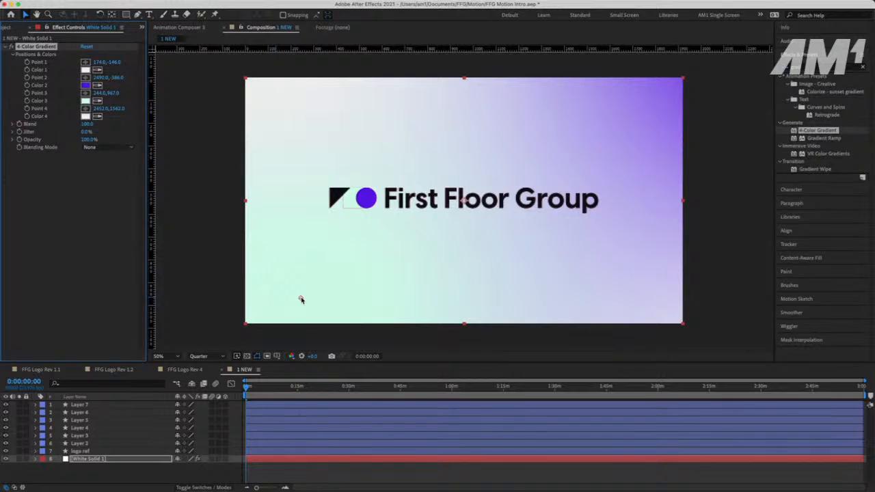
mouse_move(301, 299)
left_mouse_down()
mouse_move(424, 273)
mouse_move(680, 145)
mouse_move(711, 160)
mouse_move(727, 268)
left_mouse_up()
left_click_drag(117, 78, 172, 77)
left_click(85, 77)
left_click(203, 342)
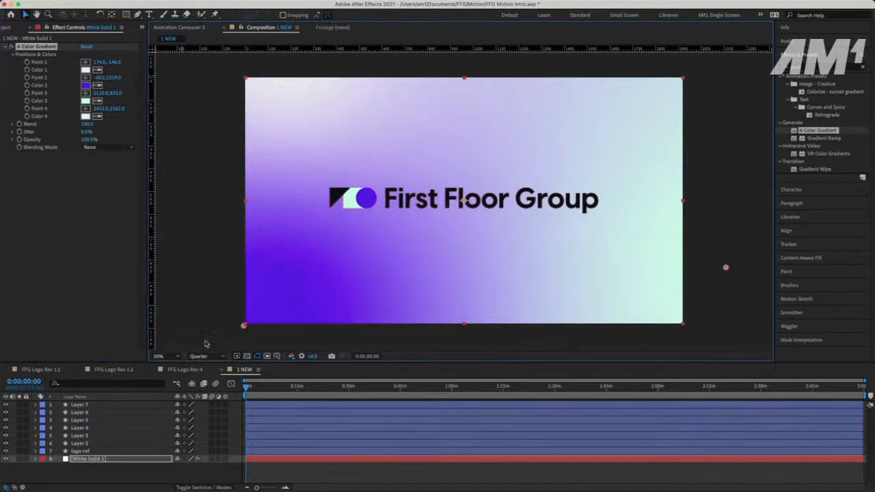
Move the gradient's purple point to about -530, 1290 and its mint point to about 2034, -19 outside the frame
key("comma")
left_click_drag(334, 271, 316, 266)
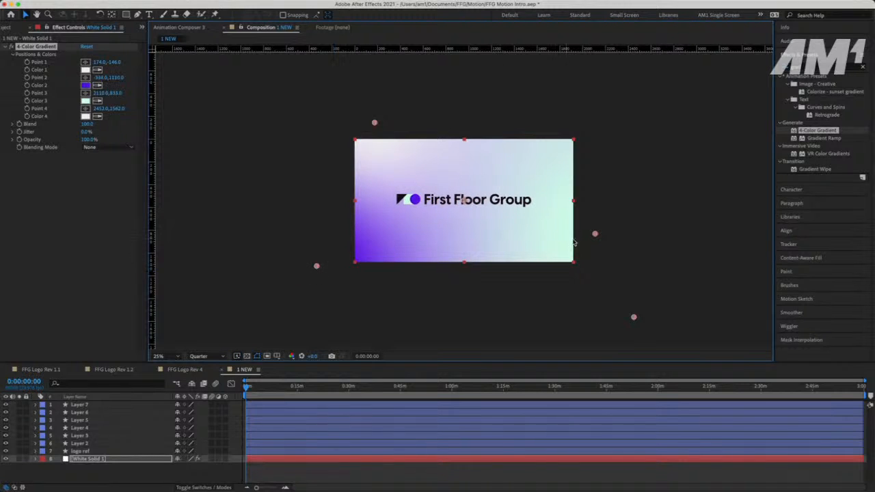
left_click_drag(596, 234, 599, 127)
left_click_drag(316, 265, 295, 286)
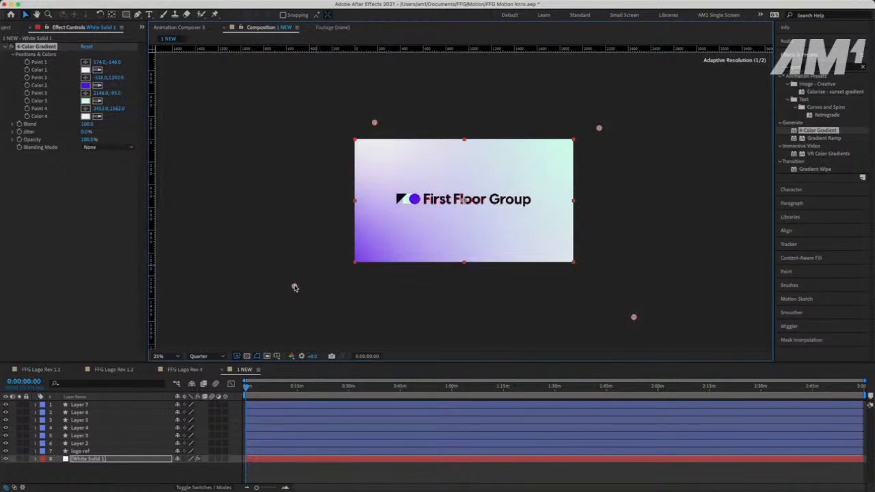
left_click_drag(599, 130, 588, 139)
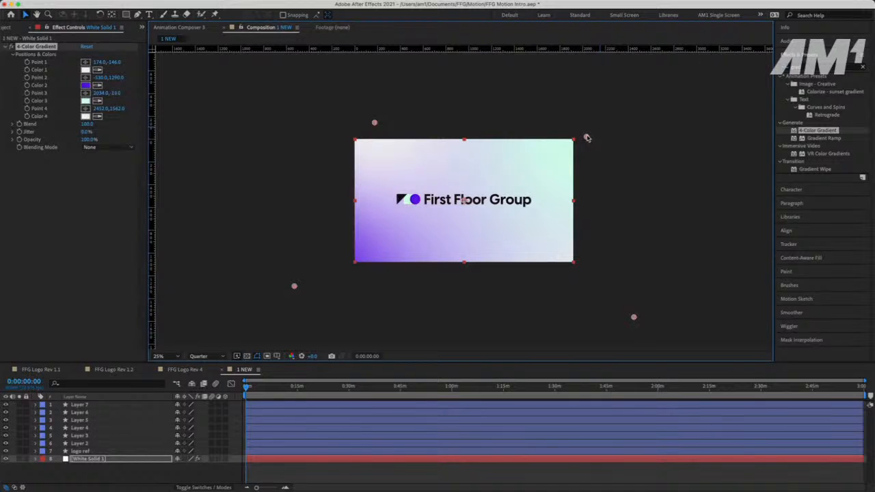
key("period")
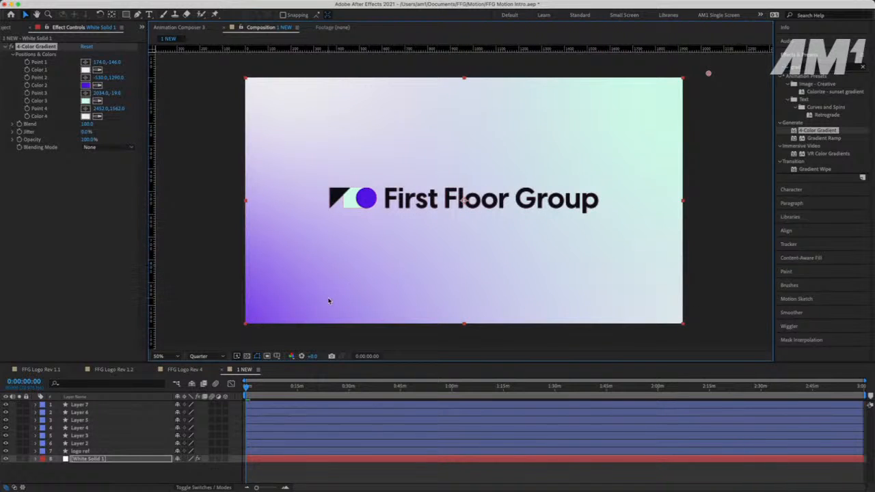
Soften the purple corner by moving the gradient's purple point farther out to about -730, 1426
key("comma")
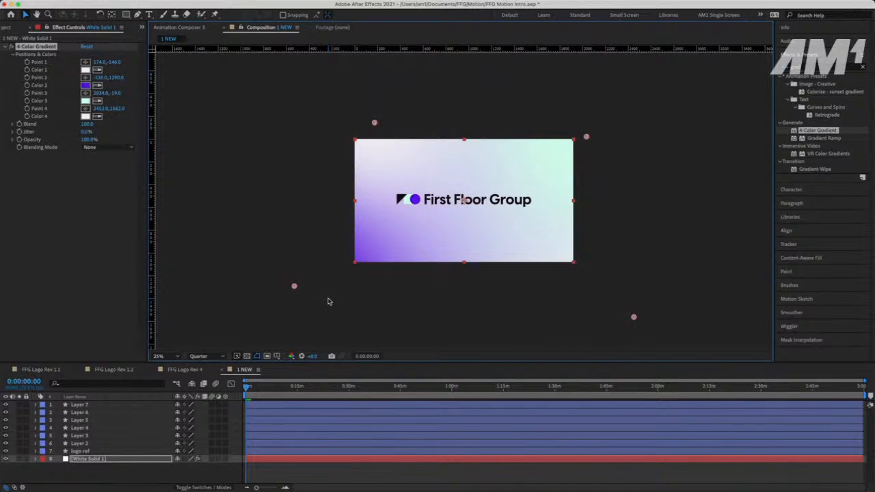
left_click_drag(295, 288, 294, 305)
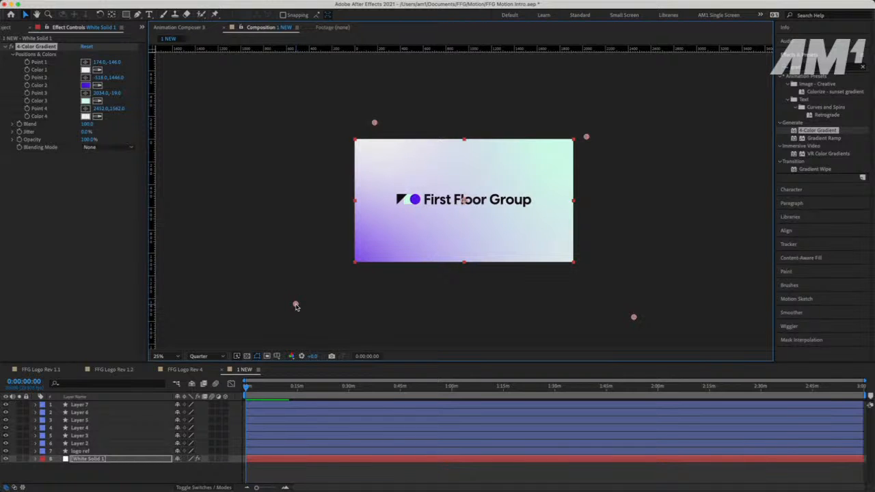
mouse_move(296, 306)
left_mouse_down()
mouse_move(285, 307)
mouse_move(303, 301)
mouse_move(290, 306)
left_mouse_up()
left_click_drag(290, 305, 272, 304)
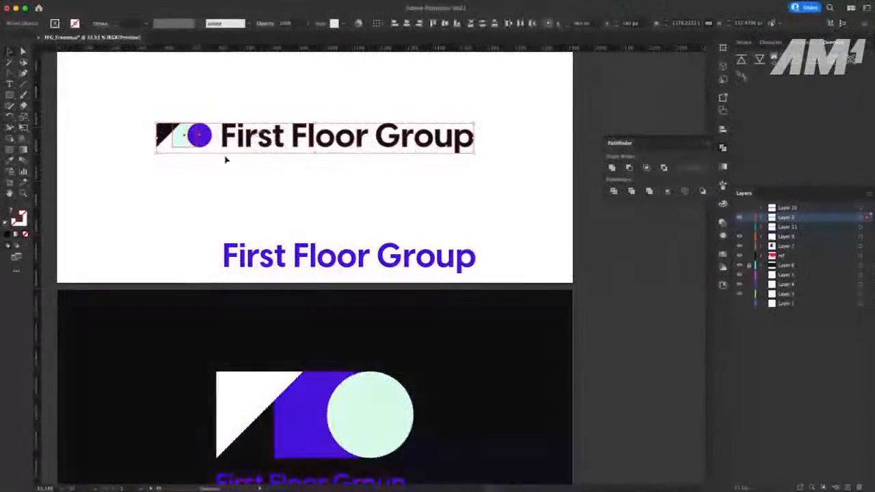
Switch to Illustrator and examine the mint square in the logo symbol on the white artboard
left_click(152, 206)
scroll(177, 199, "up", 2)
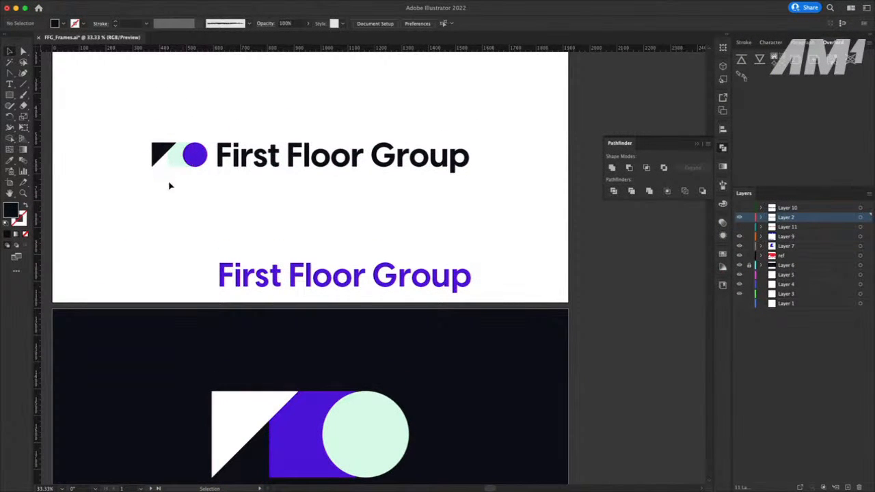
left_click(181, 162)
left_click(179, 233)
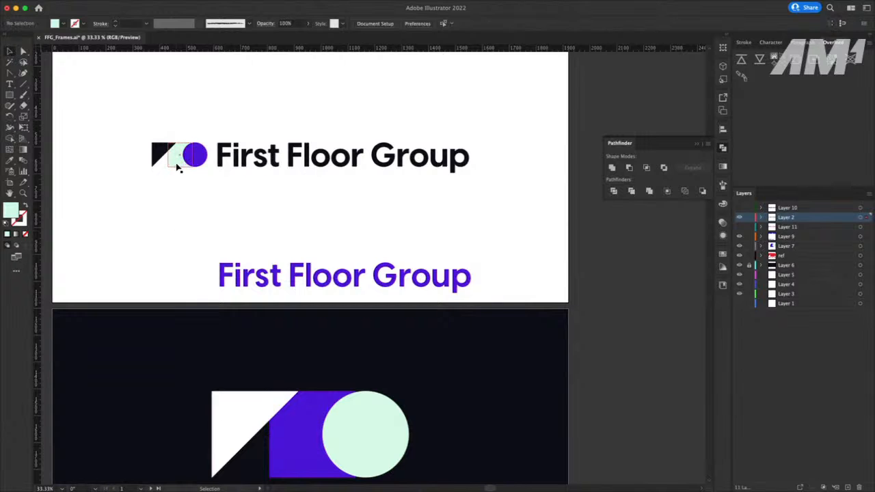
left_click(179, 164)
left_click(178, 191)
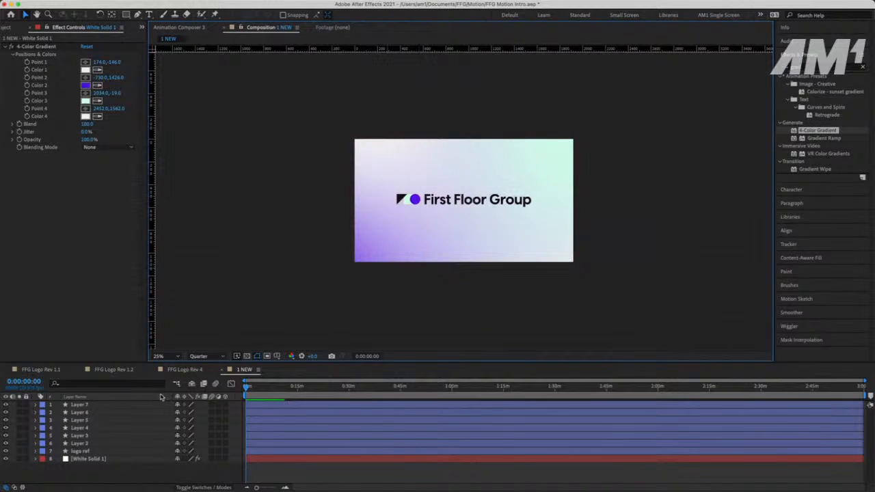
Switch to After Effects, try lower opacities for the White Solid 1 layer and set its opacity back to 100%
left_click(125, 460)
key("t")
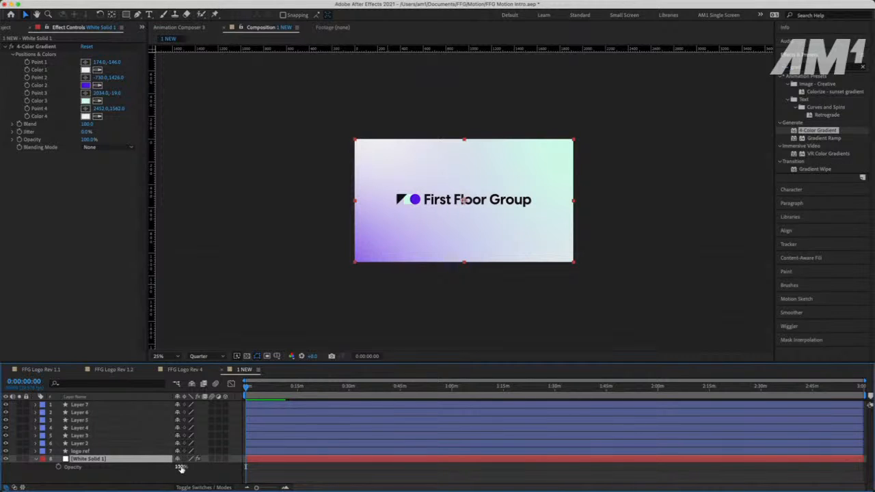
left_click_drag(181, 468, 123, 468)
key("super+z")
left_click_drag(181, 467, 137, 467)
left_click_drag(181, 467, 268, 463)
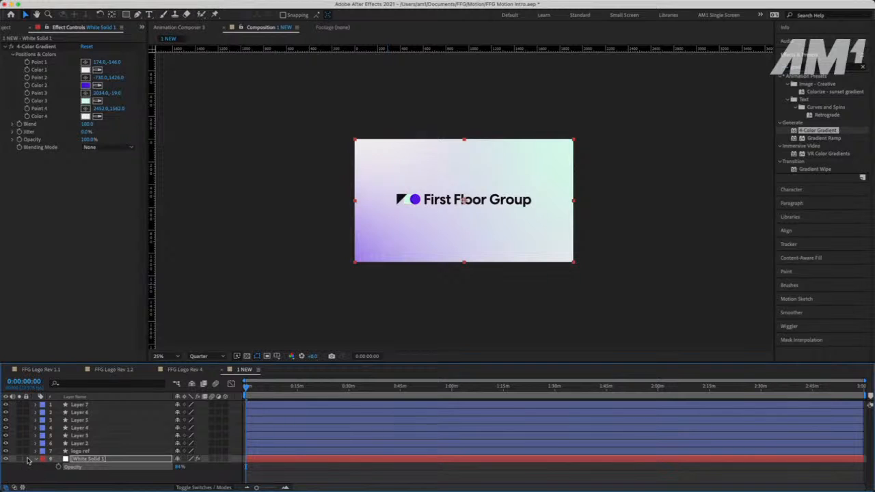
left_click(179, 467)
type("100")
key("Return")
Lock the White Solid 1 gradient background layer and deselect it
left_click(25, 459)
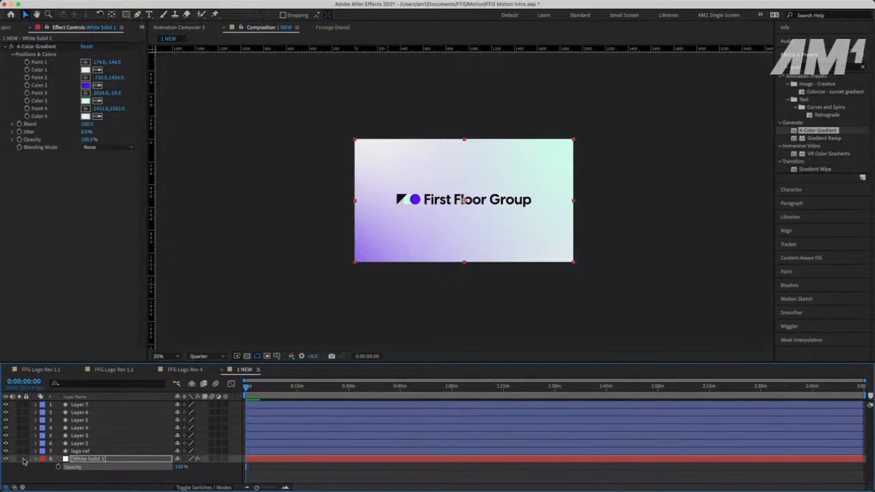
key("period")
key("comma")
left_click(47, 454)
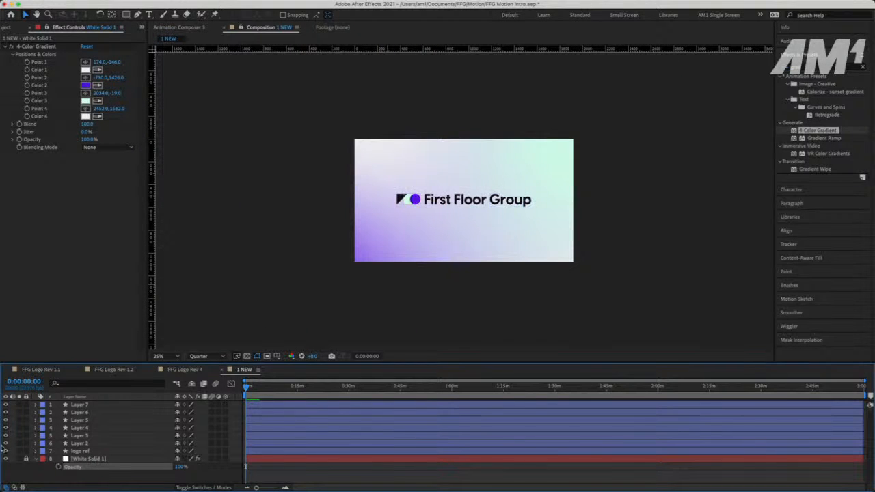
Give the logo ref layer a Fuchsia label colour and lock the layer
left_click(93, 452)
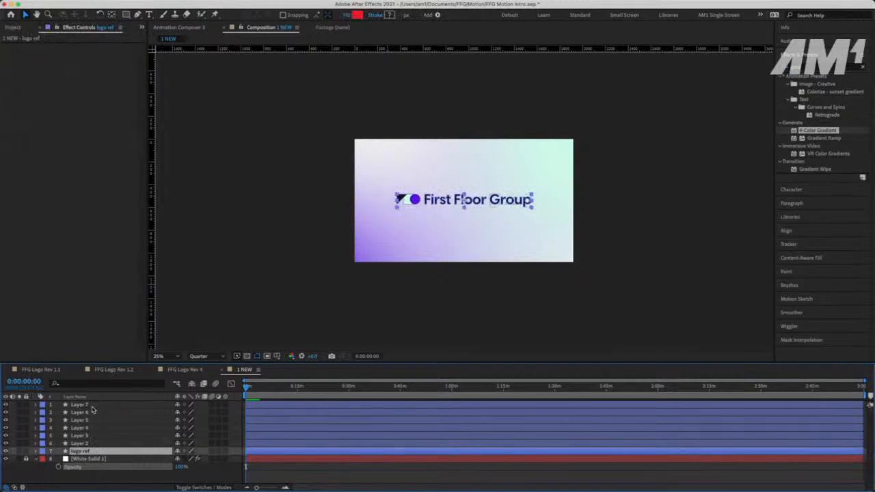
left_click(98, 406, "shift")
left_click(88, 480)
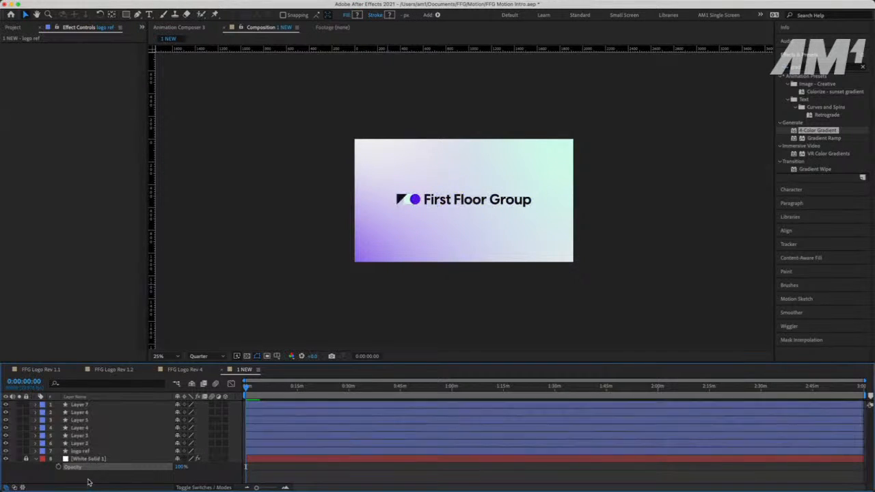
left_click(42, 454)
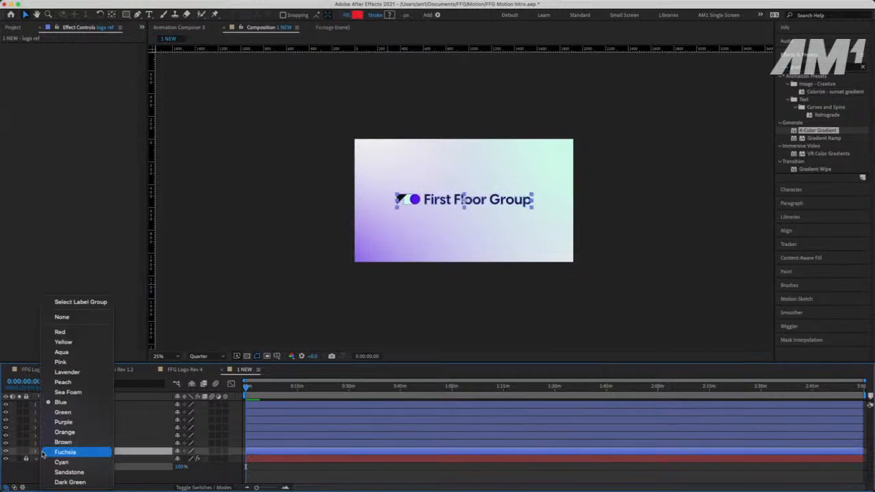
left_click(77, 452)
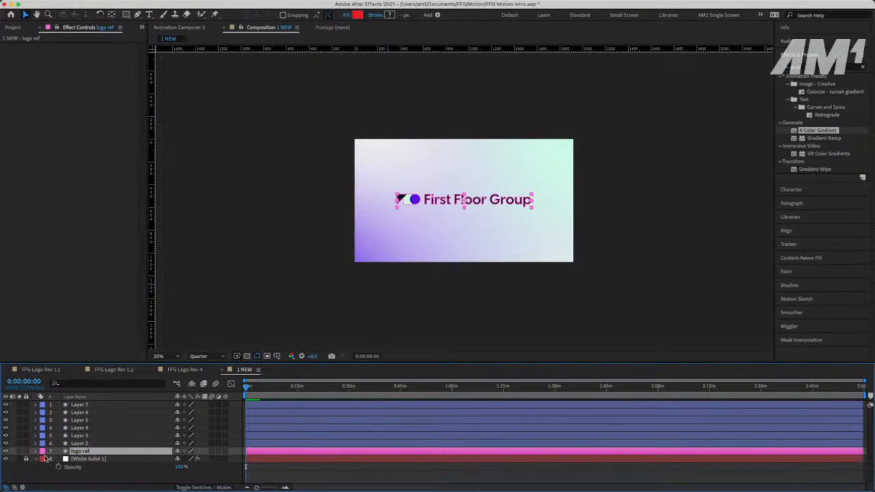
left_click(378, 310)
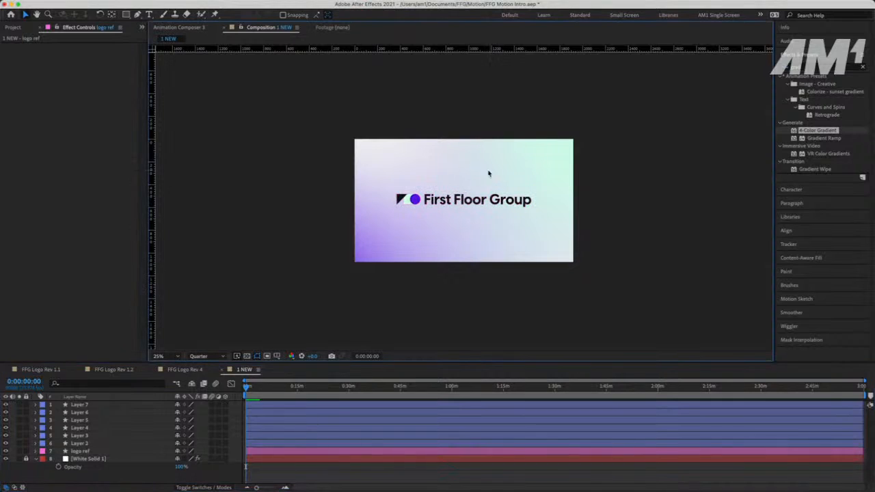
left_click(26, 452)
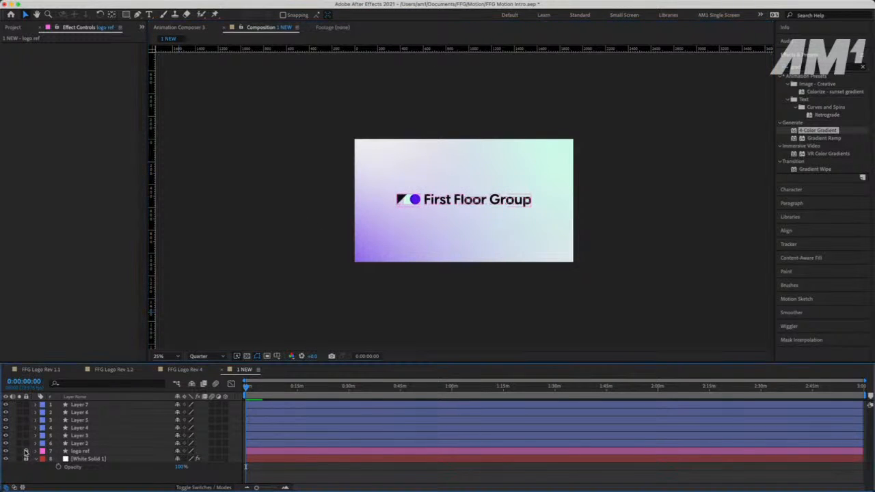
Hide and show Layers 2 to 7 to check which logo part each contains against the red reference, ending with all visible
mouse_move(5, 405)
left_mouse_down()
mouse_move(6, 446)
mouse_move(7, 406)
left_mouse_up()
left_click(6, 406)
left_click(6, 413)
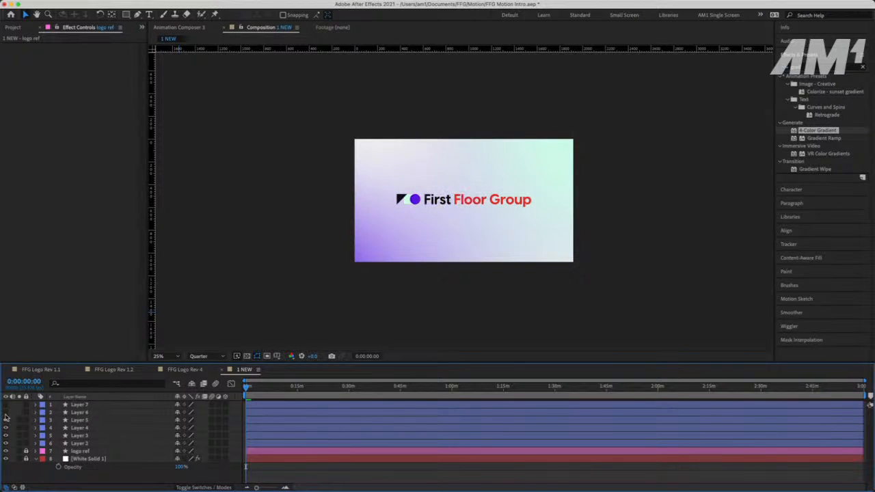
left_click(6, 420)
left_click_drag(7, 444, 7, 429)
left_click(6, 443)
left_click(6, 436)
left_click(7, 429)
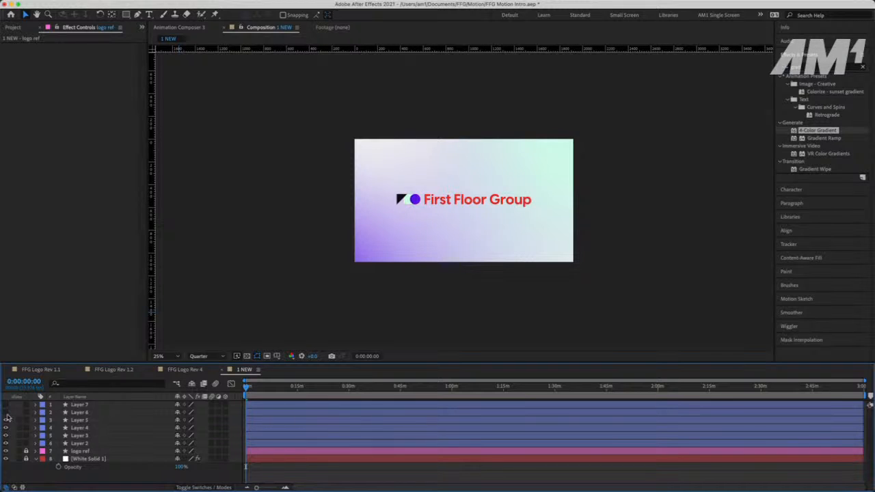
left_click(6, 404)
key("period")
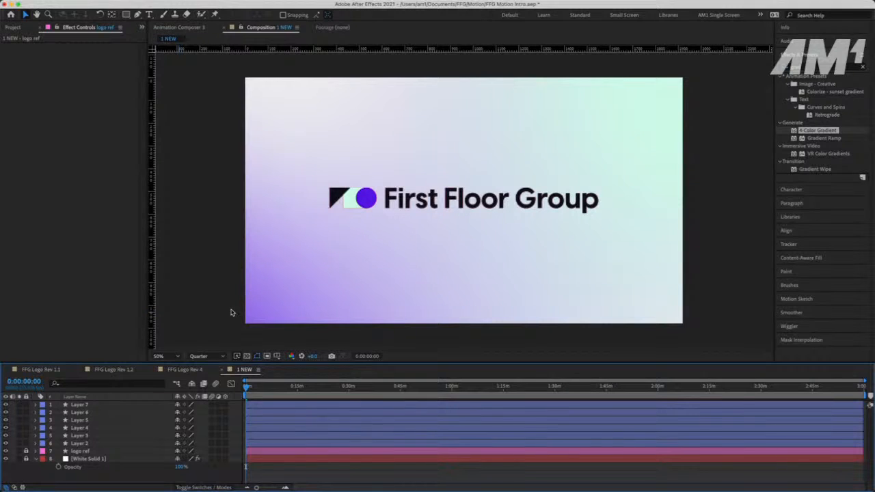
Rename the three wordmark layers to match their words: Layer 7 as Group, Layer 6 as Floor and Layer 5 as First
left_click(110, 408)
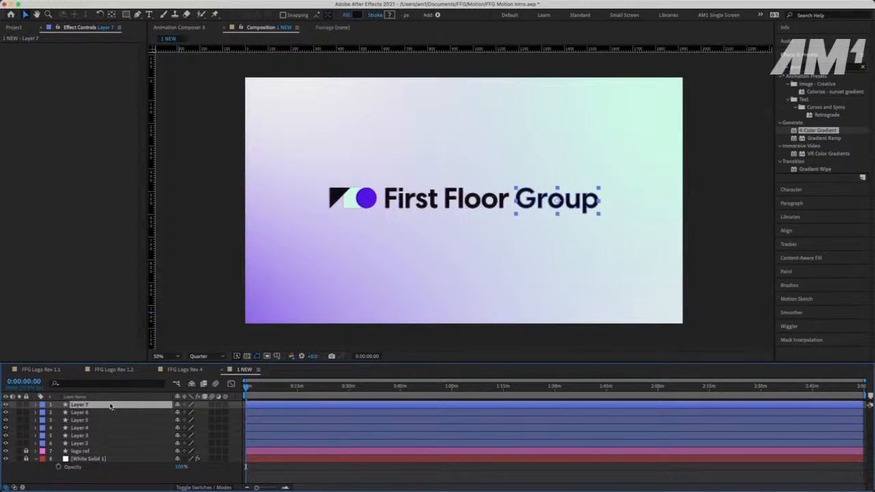
key("Return")
type("Group")
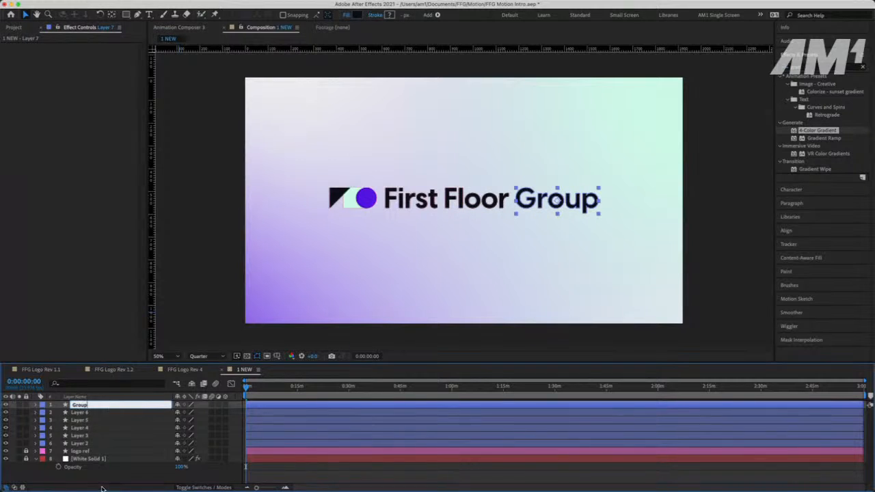
key("Return")
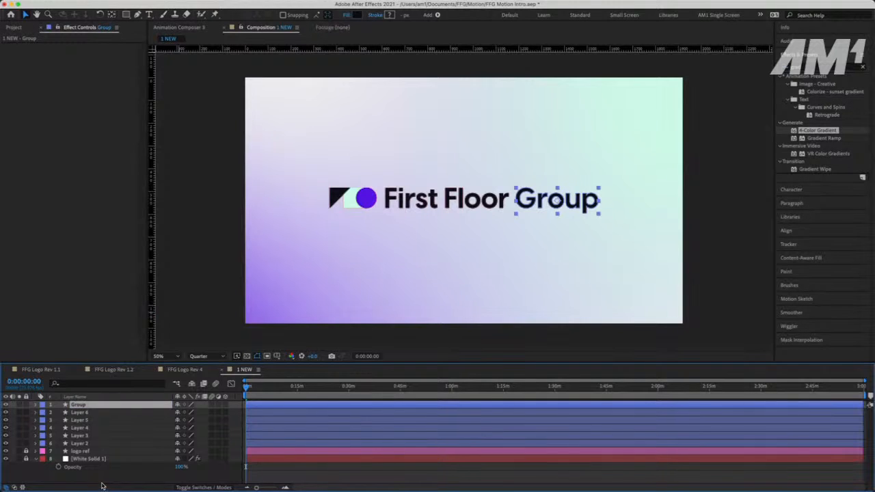
left_click(87, 413)
key("Return")
type("Floor")
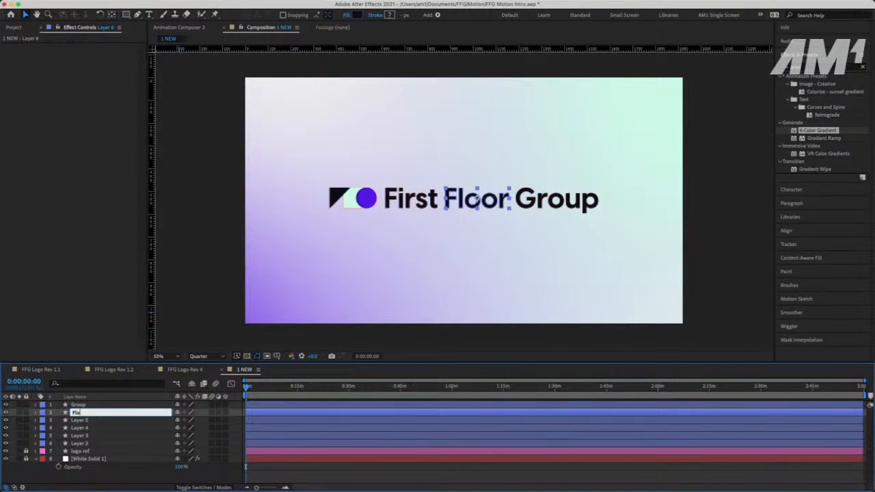
left_click(106, 421)
key("Return")
type("First")
key("Return")
Rename Layer 2, the mint square, as Sqr and move it above Layer 3 in the layer stack
left_click(84, 444)
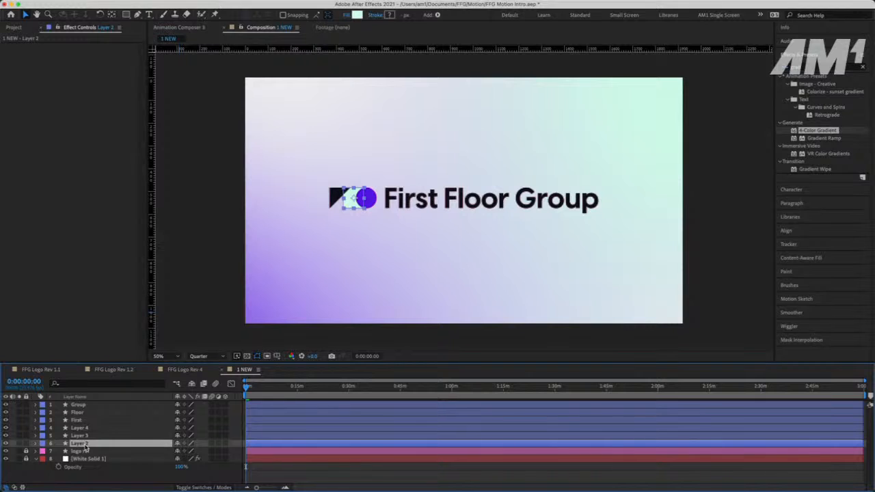
key("Return")
type("Squ")
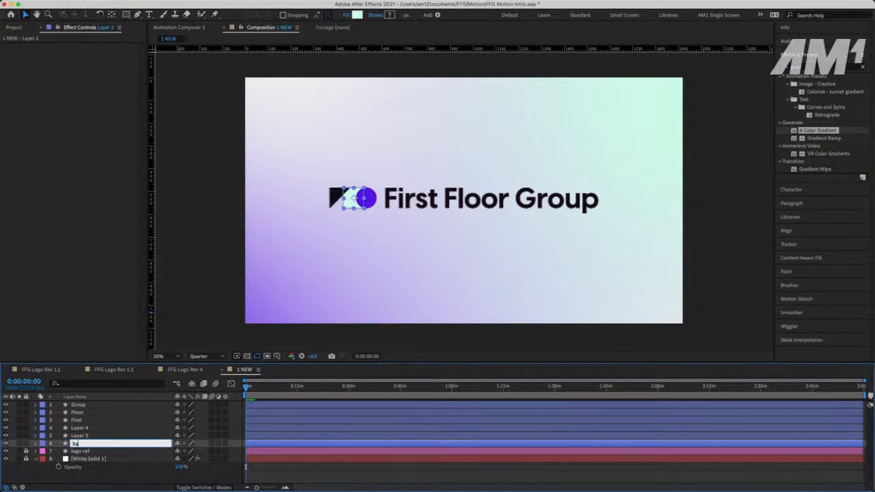
key("Return")
left_click_drag(85, 445, 91, 440)
Rename Layer 3, the black triangle, as Tri and Layer 4, the purple circle, as Circ
left_click(91, 443)
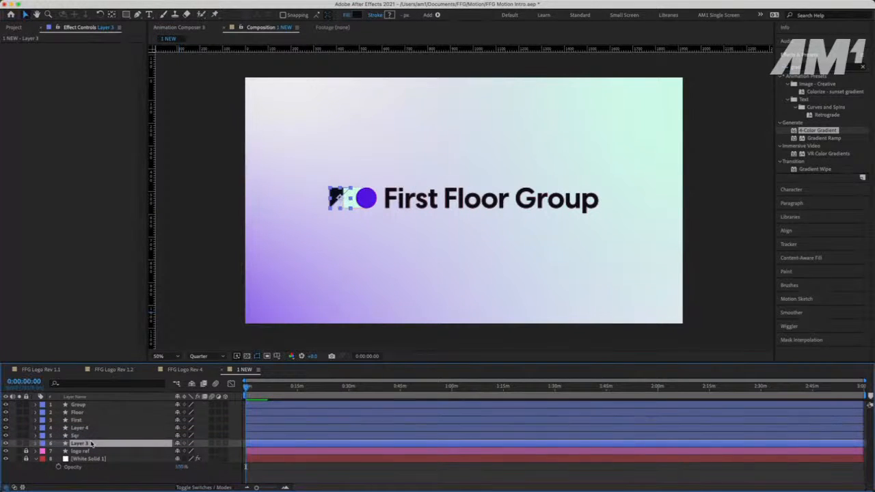
key("Return")
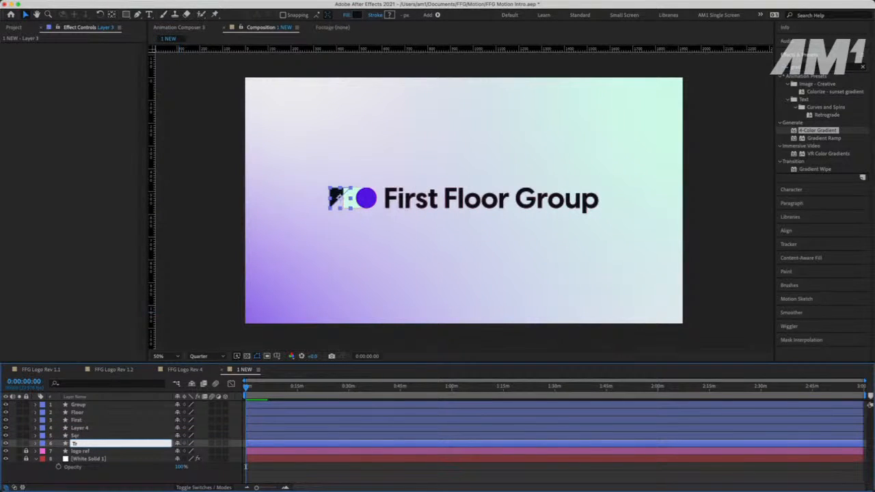
left_click(92, 428)
key("Return")
type("Ci")
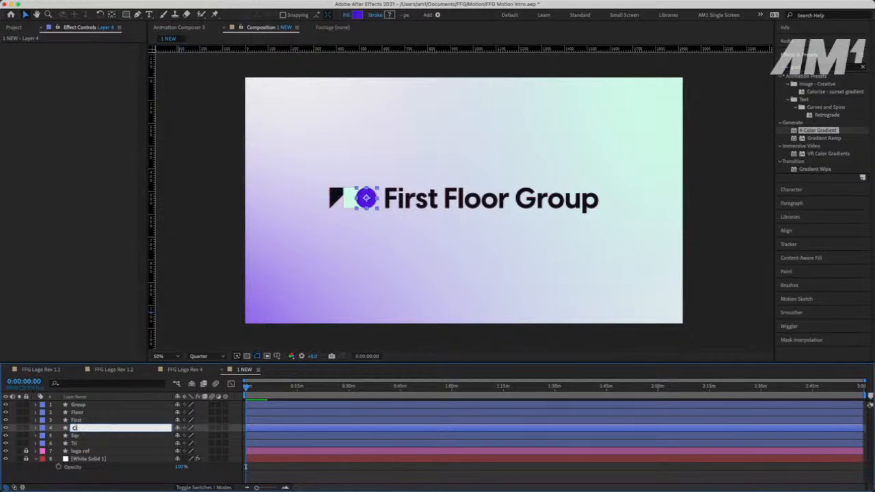
key("Return")
Reorder the three shape layers so that Tri is above Sqr and Sqr is above Circ
left_click(86, 443)
left_click_drag(86, 439, 87, 431)
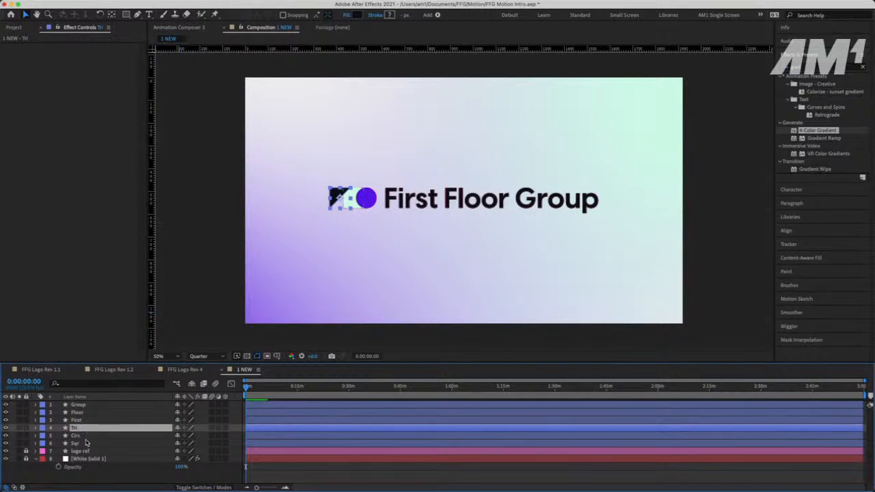
key("ctrl+Down")
key("ctrl+Down")
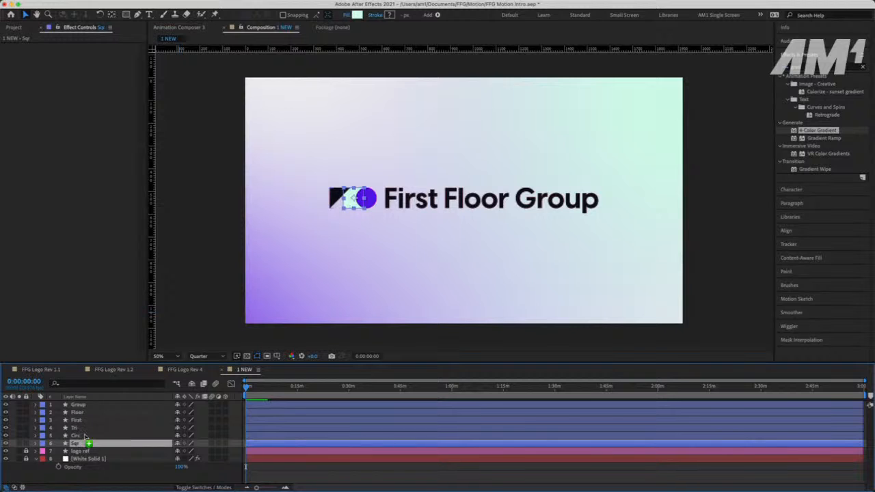
key("ctrl+bracketright")
key("ctrl+Up")
Give the Tri, Sqr and Circ layers a Yellow label colour
left_click(85, 443, "shift")
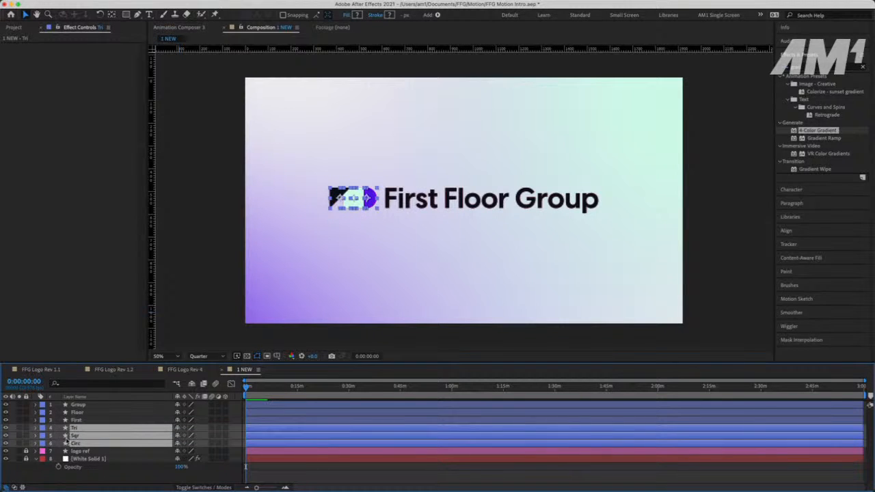
left_click(41, 429)
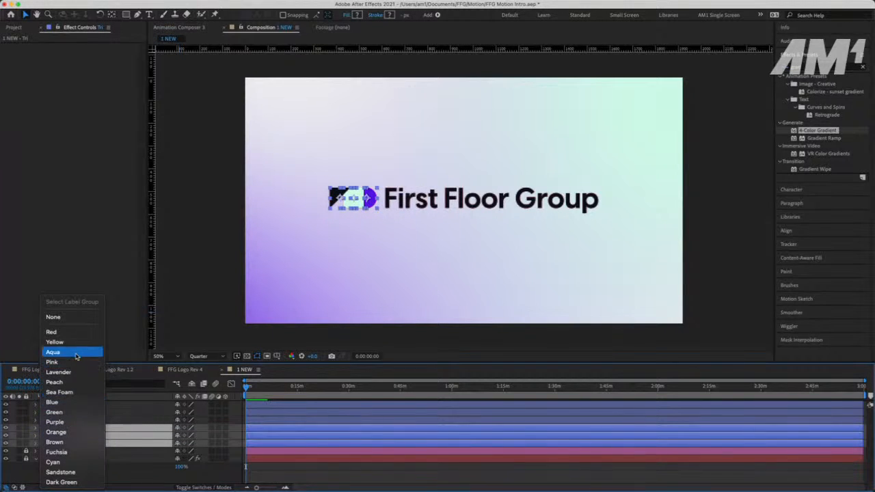
left_click(55, 342)
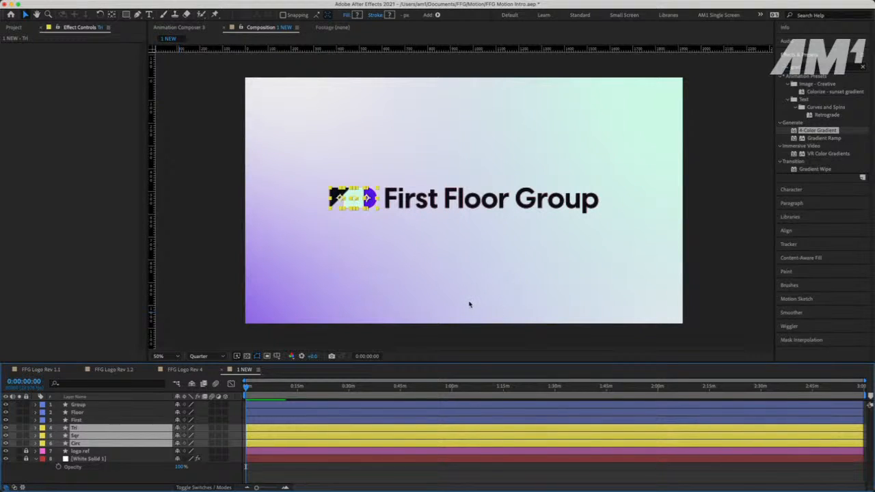
Preview the FFG Logo Rev 1.2 composition's logo animation and look briefly at FFG Logo Rev 1.1
left_click(123, 371)
key("space")
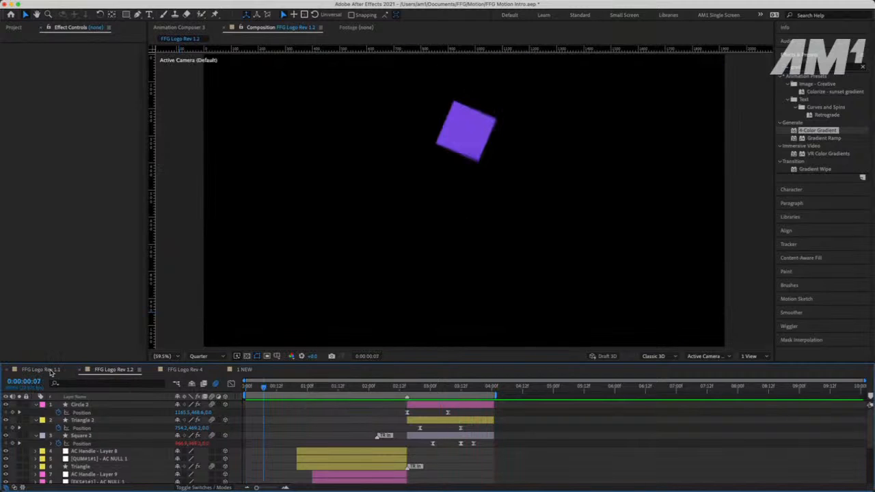
left_click(48, 369)
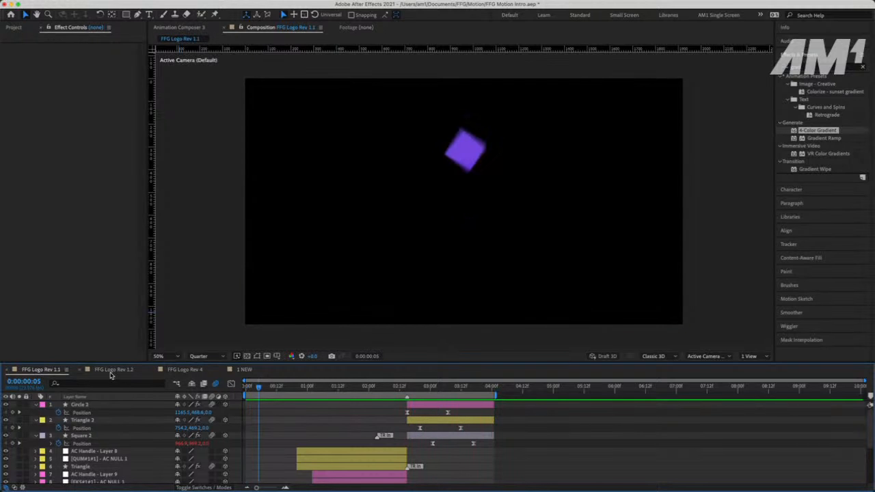
left_click(111, 370)
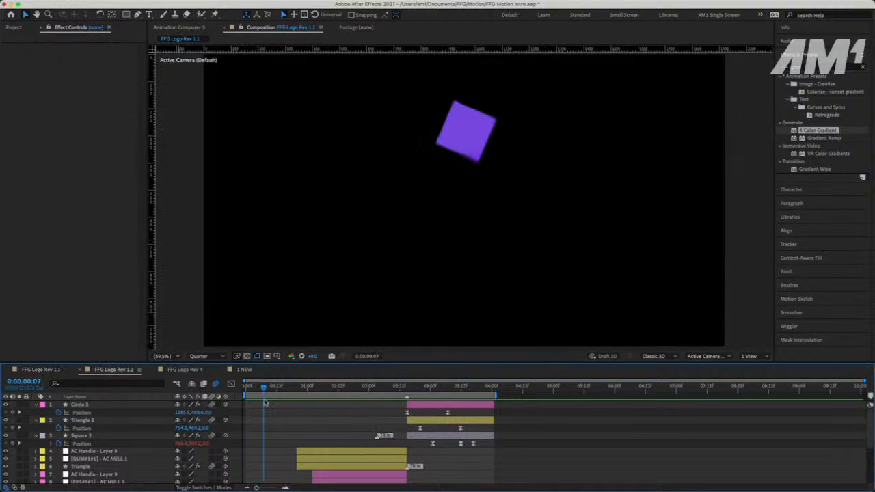
left_click_drag(263, 388, 216, 396)
key("space")
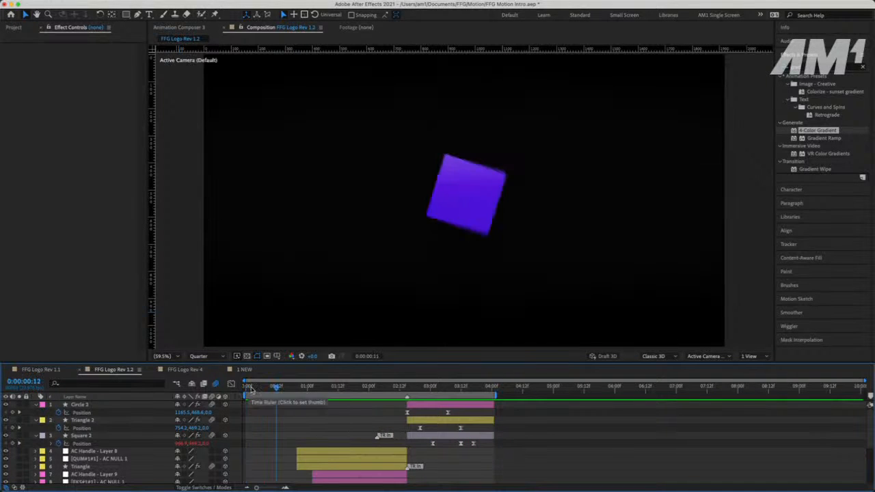
mouse_move(412, 388)
left_mouse_down()
mouse_move(462, 389)
mouse_move(382, 388)
mouse_move(424, 389)
left_mouse_up()
key("space")
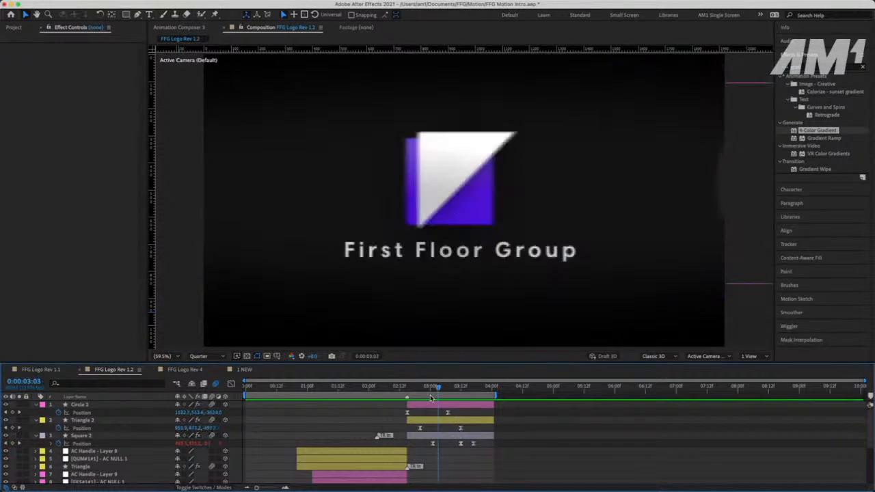
Play FFG Logo Rev 1.1 and FFG Logo Rev 1.2 from the start to compare the two logo animations
left_click(45, 370)
left_click_drag(275, 389, 223, 391)
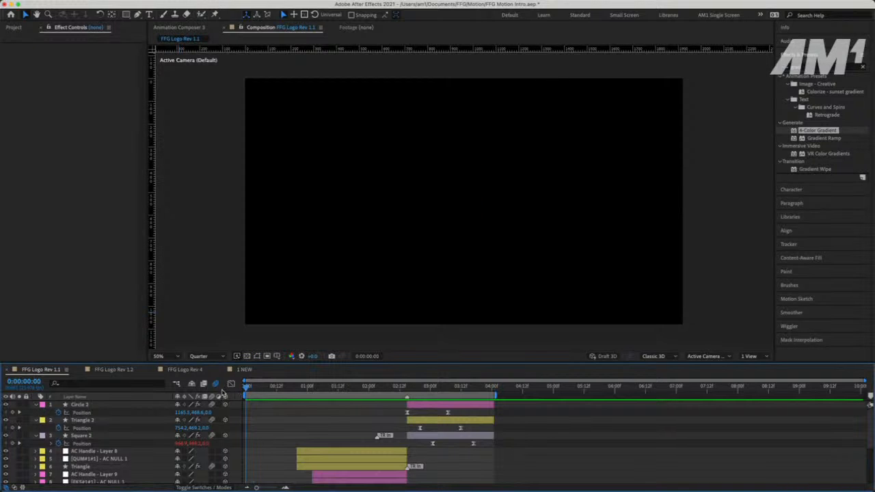
key("space")
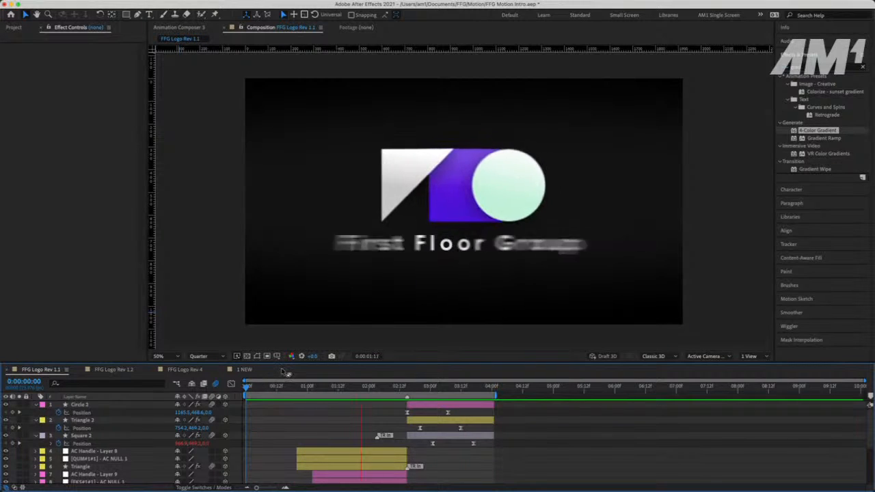
left_click(123, 370)
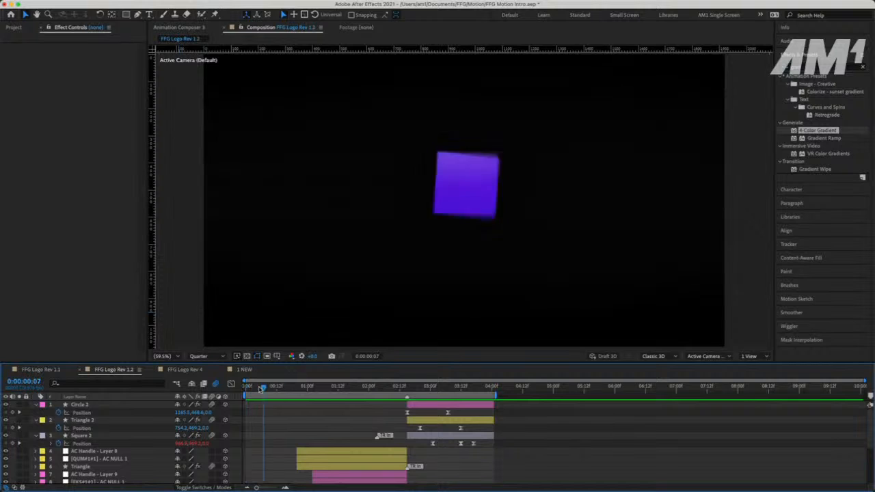
key("space")
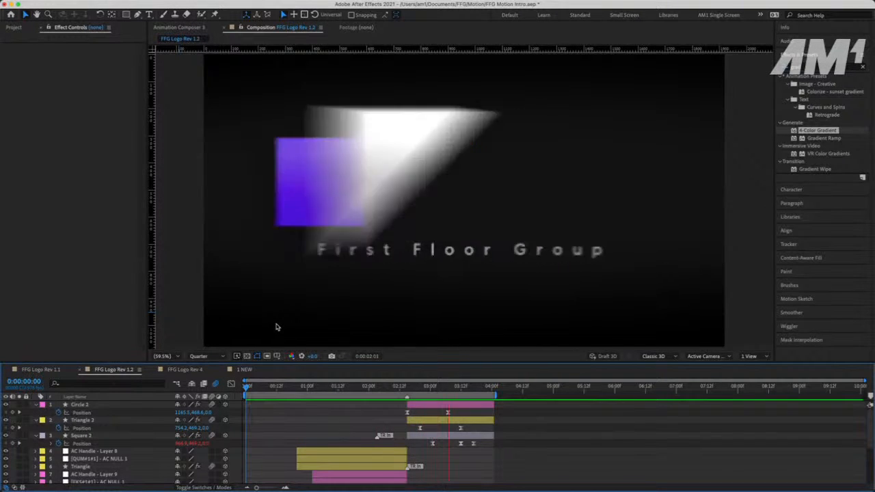
Close the FFG Logo Rev 4 composition and return to the 1 NEW composition, playing it briefly
left_click(166, 370)
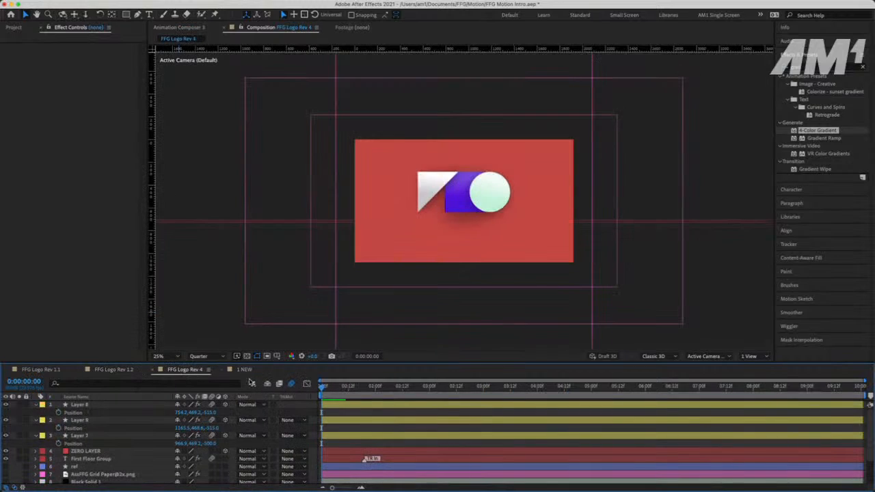
left_click(130, 370)
left_click(164, 373)
left_click(156, 370)
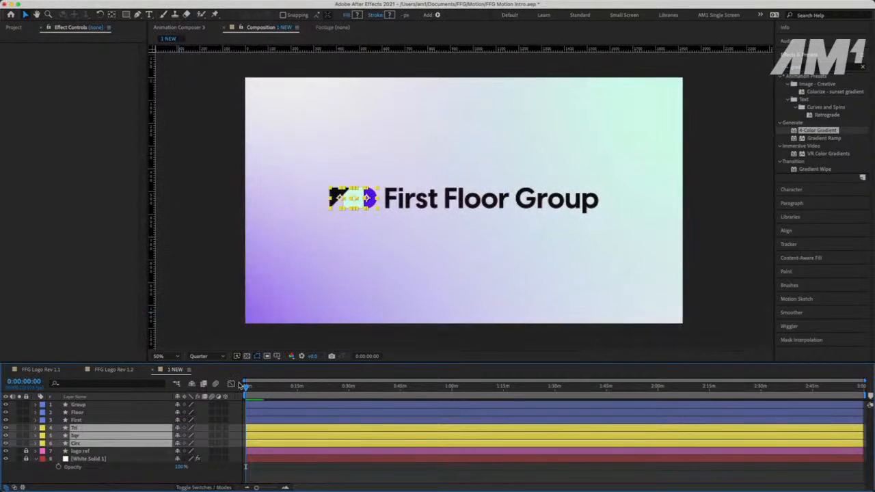
key("space")
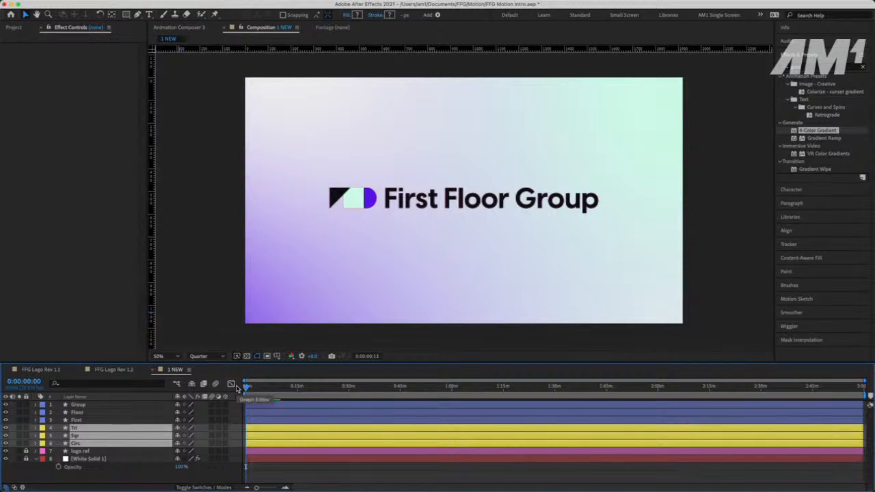
key("space")
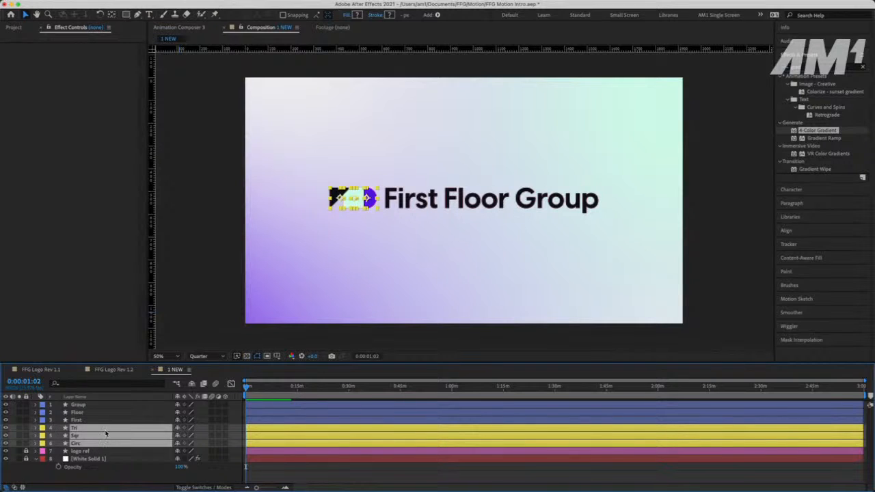
Move the Circ layer above Sqr and the First layer to the top of the layer stack
left_click(102, 443)
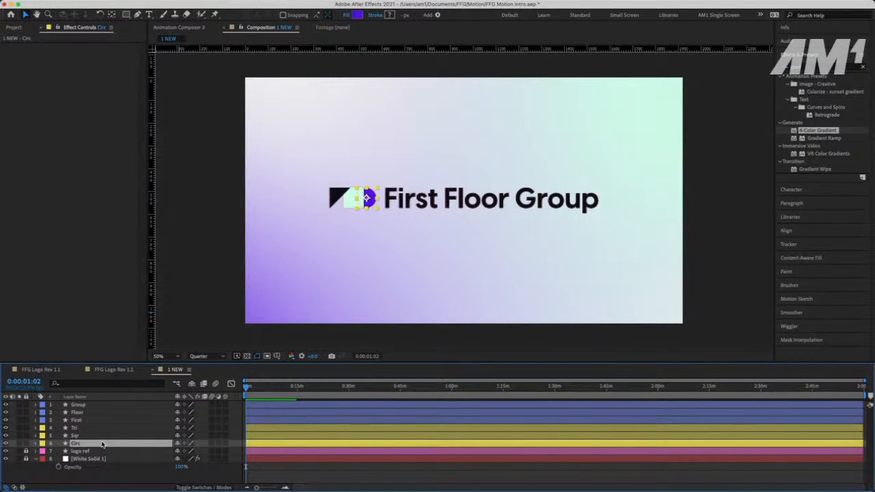
left_click_drag(103, 444, 102, 436)
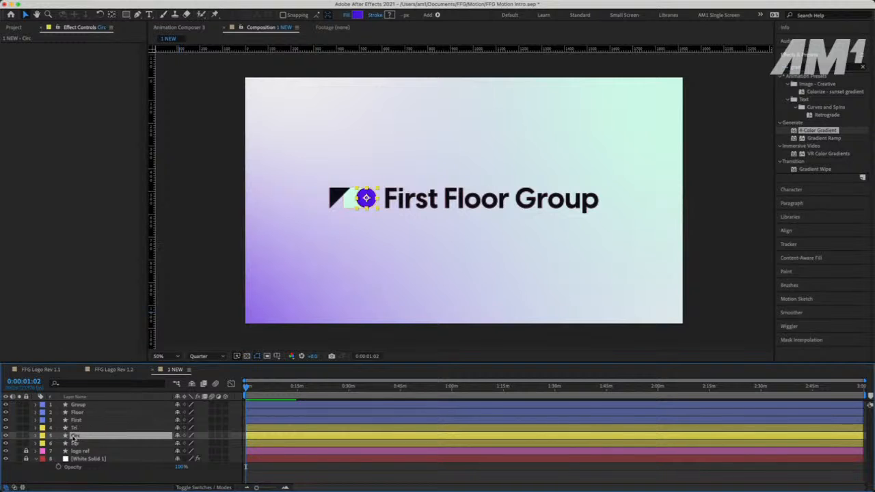
left_click_drag(87, 421, 92, 402)
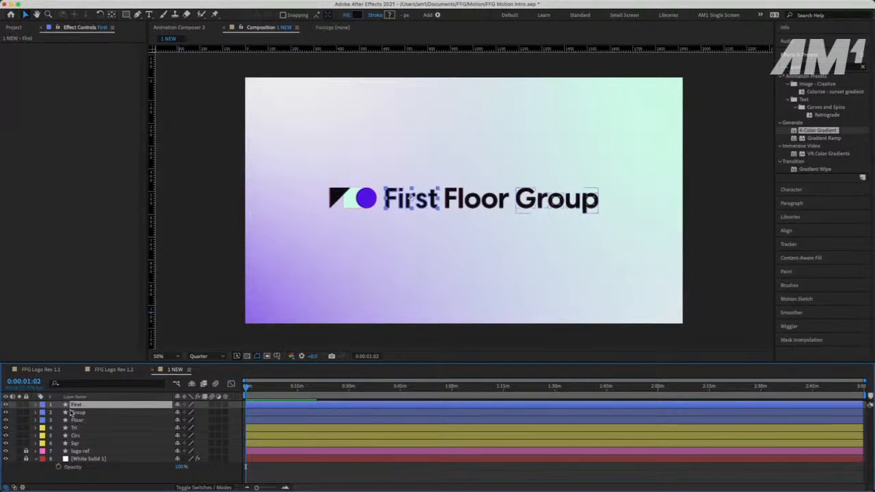
Return the playhead to 0:00:00:00 and deselect the First layer
left_click(251, 388)
left_click_drag(251, 389, 245, 390)
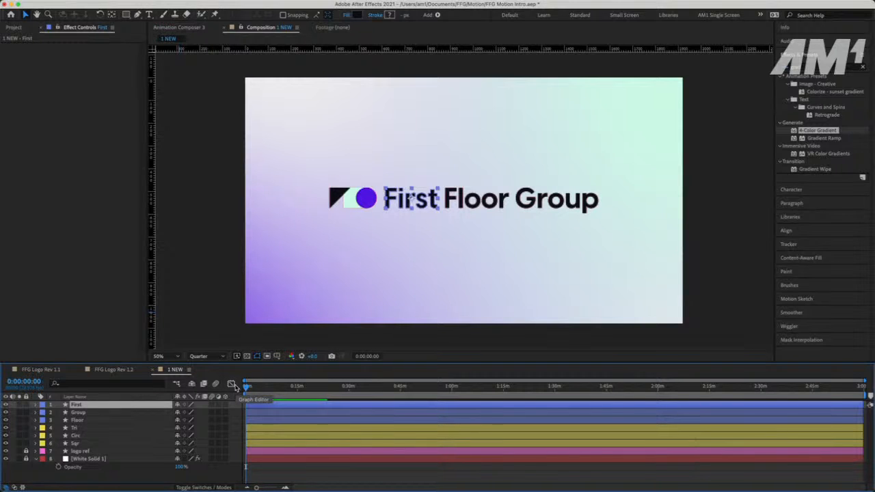
left_click(116, 480)
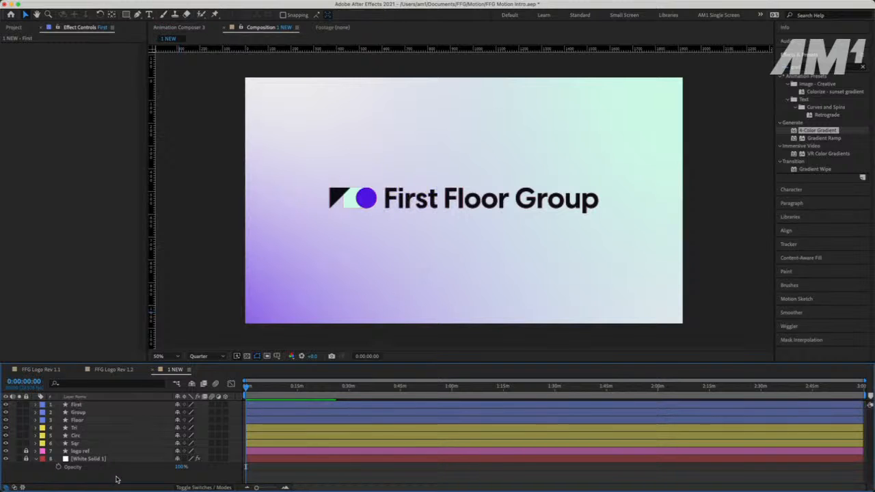
Select the six logo layers from First to Sqr and add Position keyframes to them at 0:00:00:00
left_click(98, 405)
left_click(99, 420, "shift")
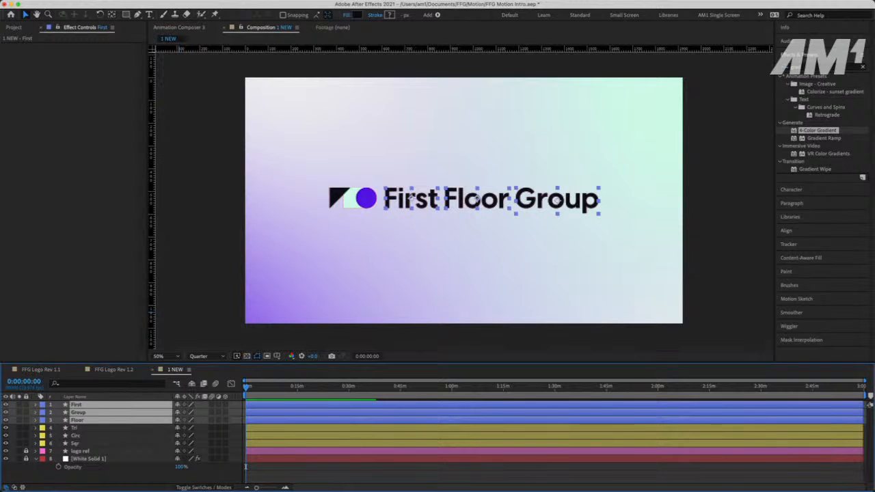
left_click(87, 444)
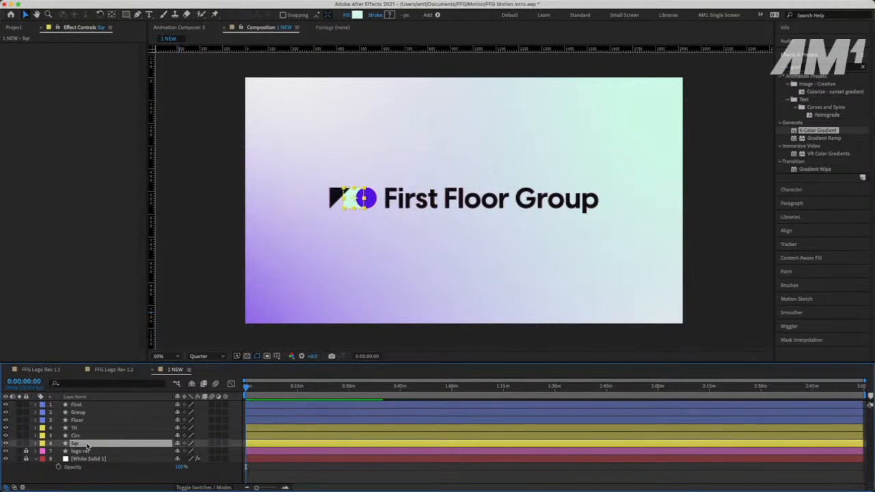
left_click(94, 406, "shift")
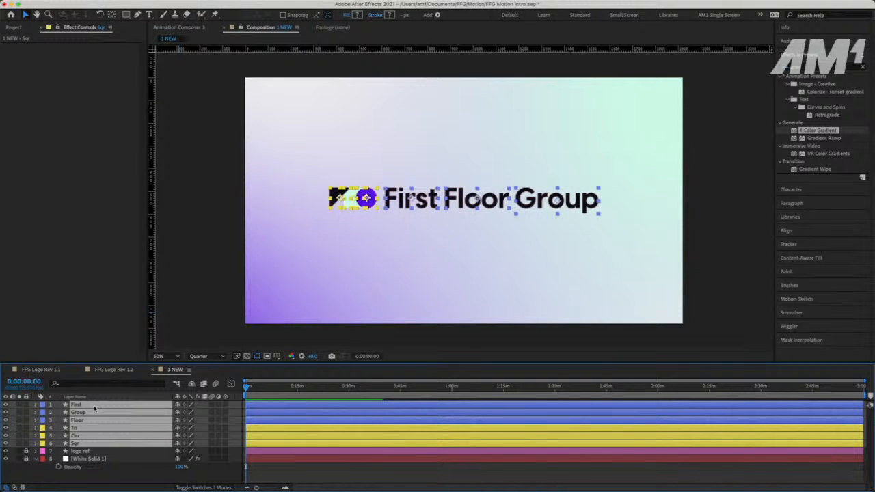
key("p")
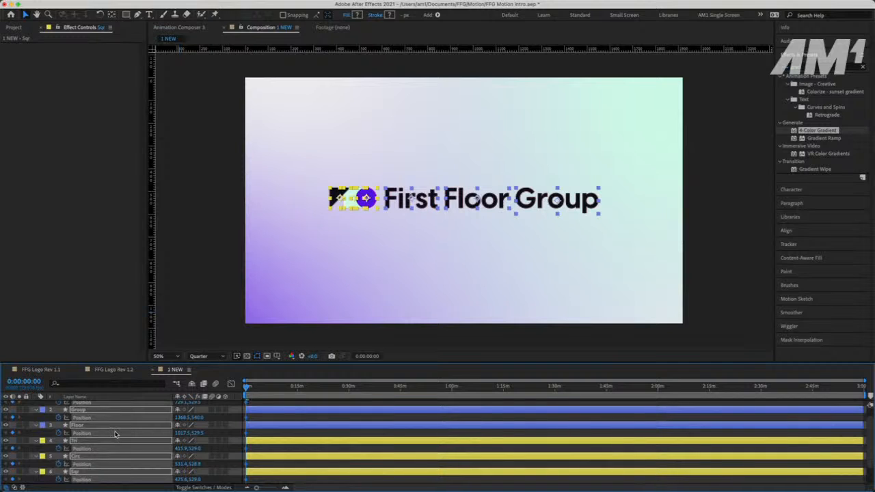
scroll(119, 435, "up", 1)
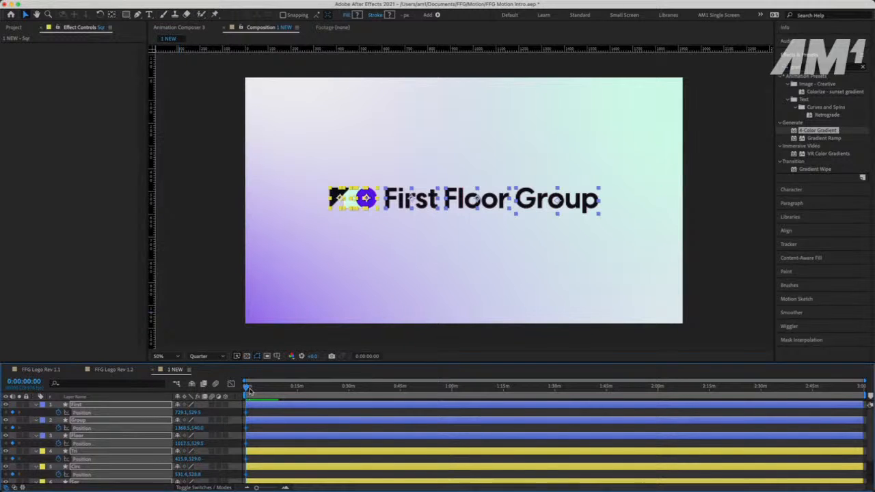
Shift the six logo layers' Position keyframes further along the timeline and move the playhead to 0:22:41:14
left_click_drag(248, 388, 227, 391)
mouse_move(247, 413)
left_mouse_down()
mouse_move(311, 409)
mouse_move(247, 419)
left_mouse_up()
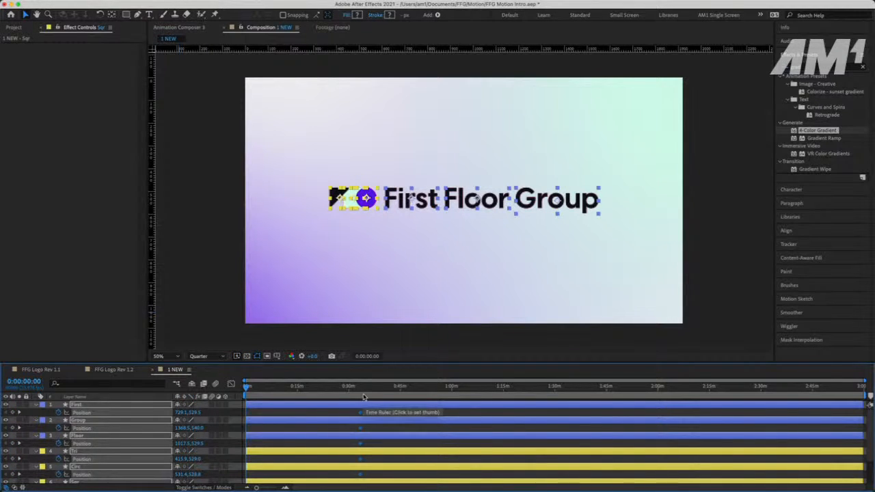
left_click(324, 386)
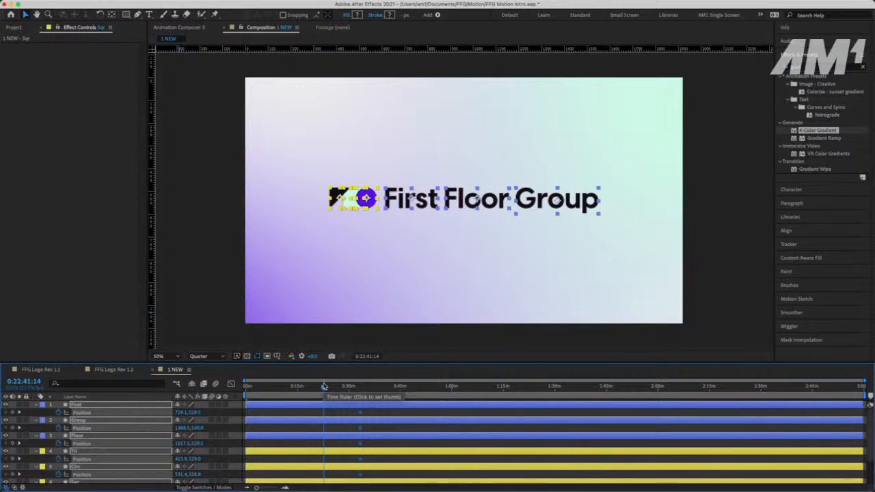
Set the composition's duration to 0:00:10:00 and play it briefly
key("super+k")
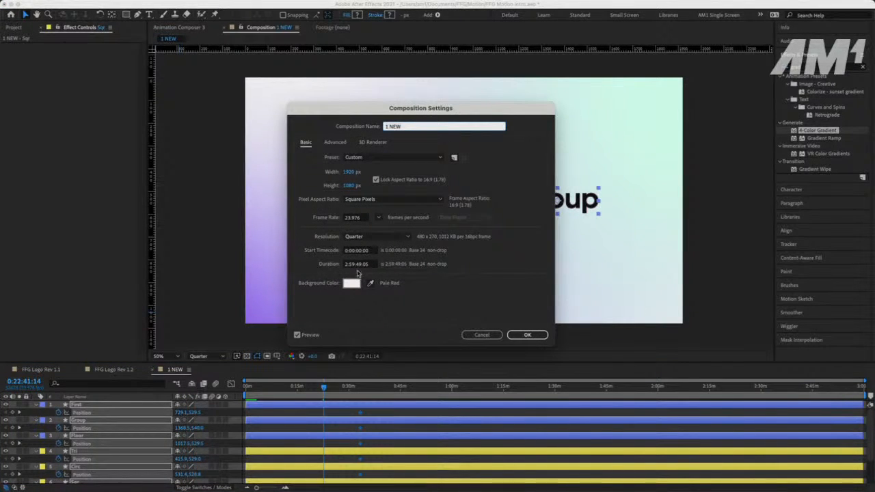
left_click(354, 267)
type("10")
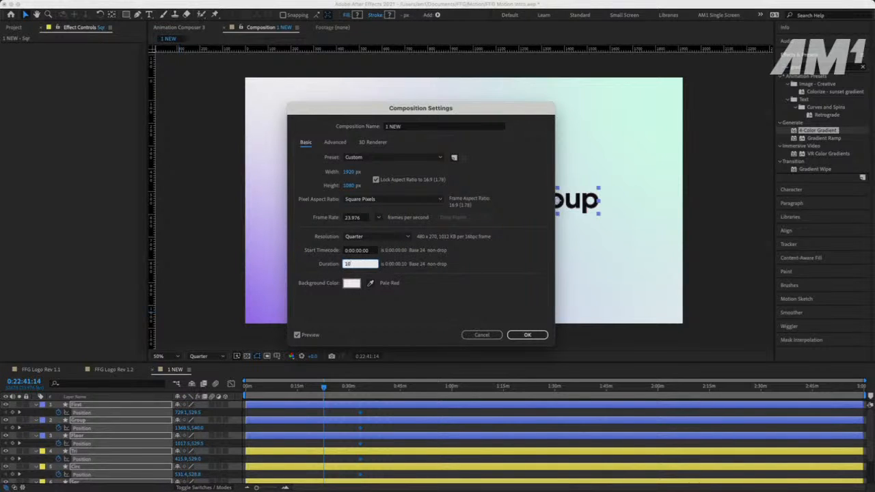
type(":00:10:00")
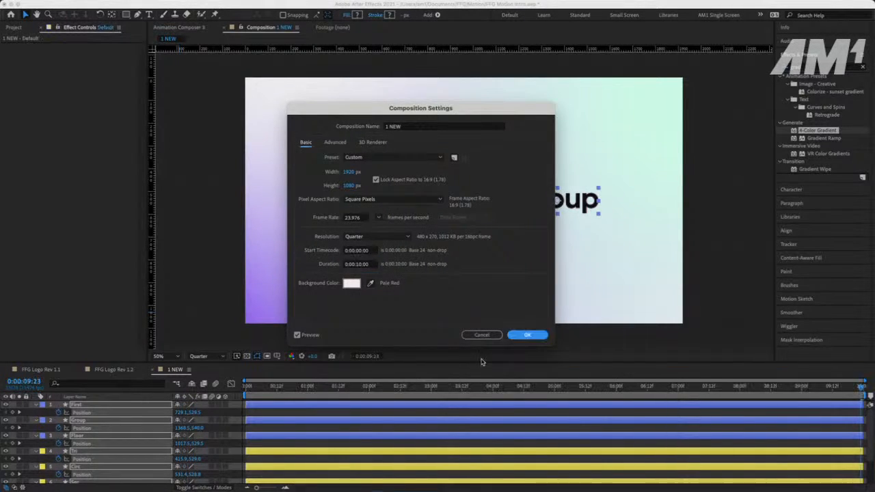
left_click(527, 335)
key("space")
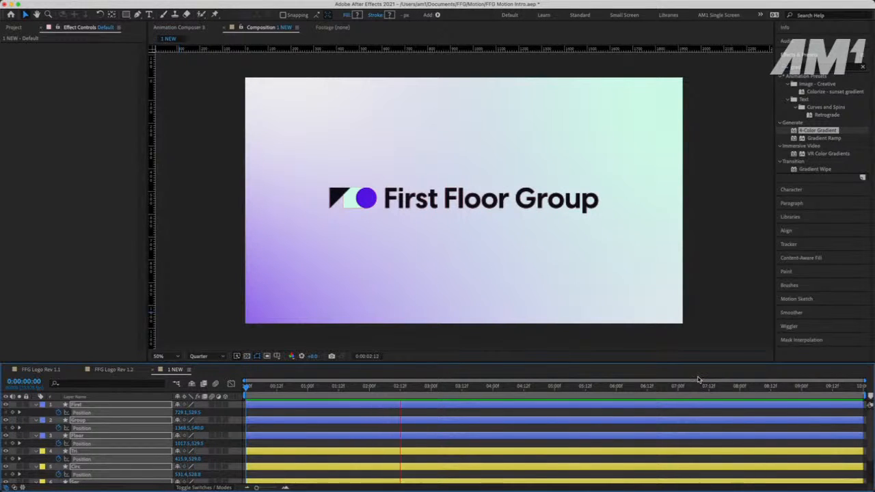
key("space")
Clear all Position keyframes from the six logo layers
scroll(76, 435, "down", 1)
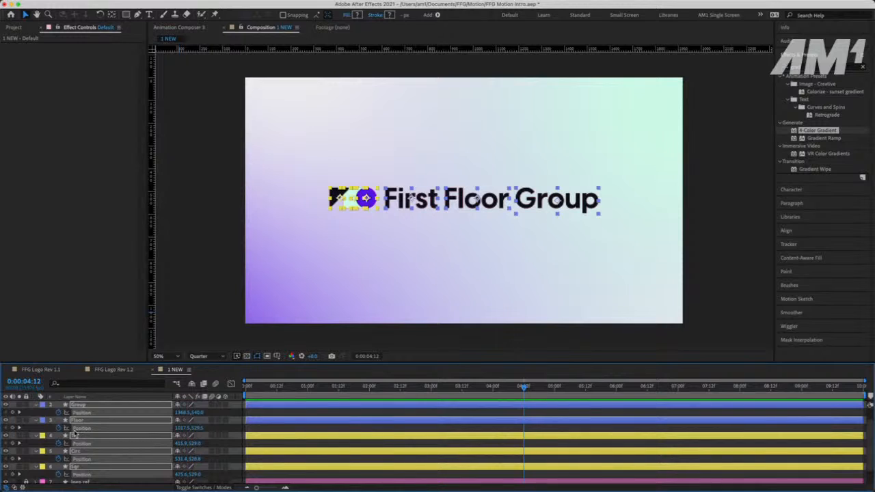
key("u")
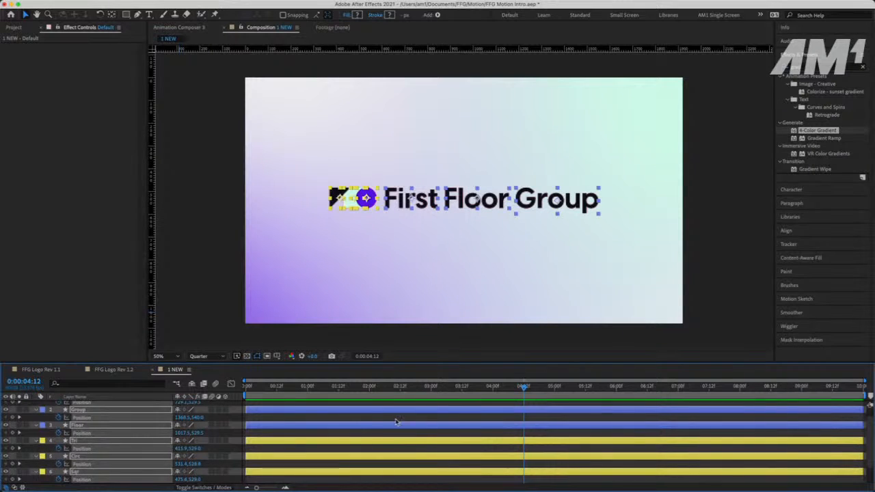
key("p")
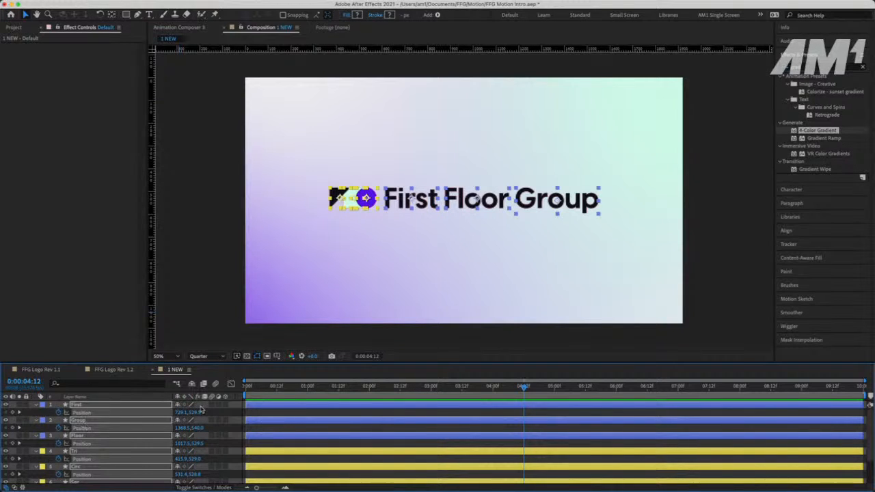
left_click(11, 413)
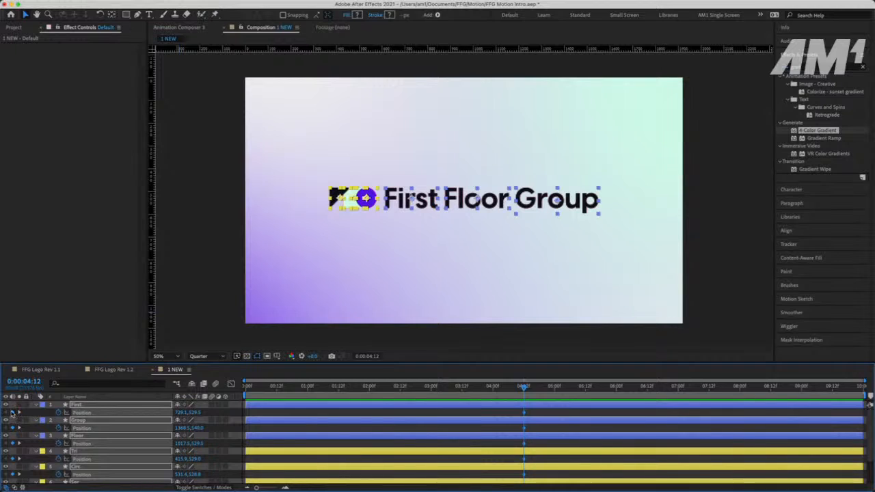
left_click(59, 413)
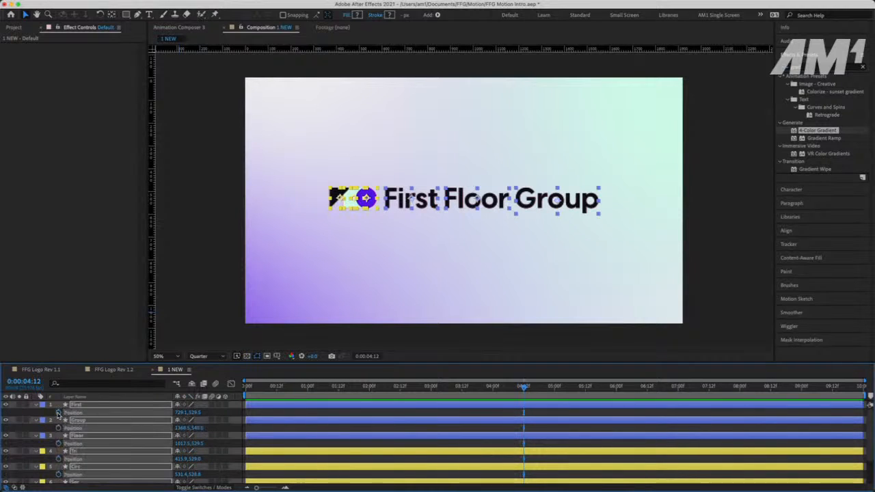
left_click(19, 420)
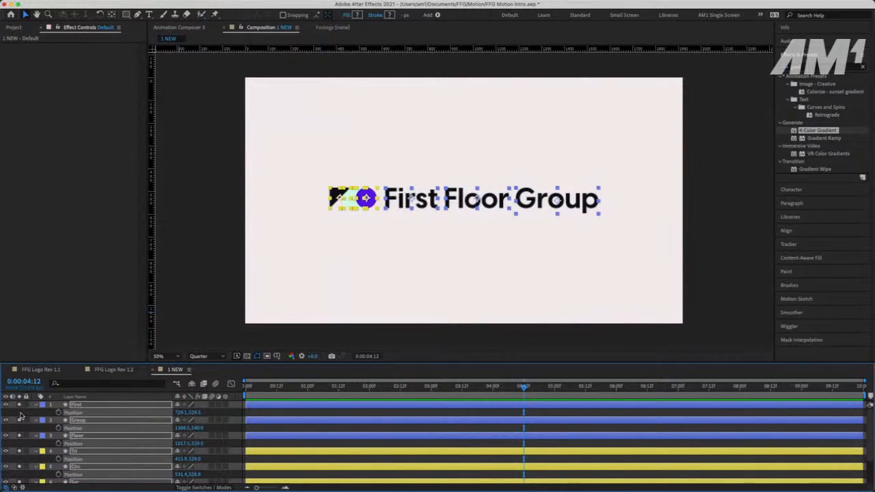
scroll(64, 419, "down", 3)
scroll(64, 420, "up", 3)
key("p")
key("o")
key("p")
key("super+z")
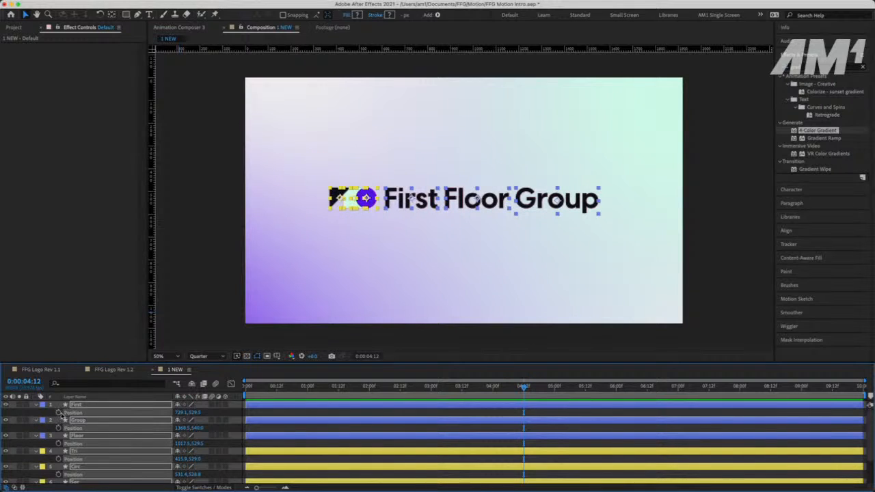
Place Position keyframes for all six logo layers at 0:00:01:00 and deselect the layers
scroll(396, 448, "down", 2)
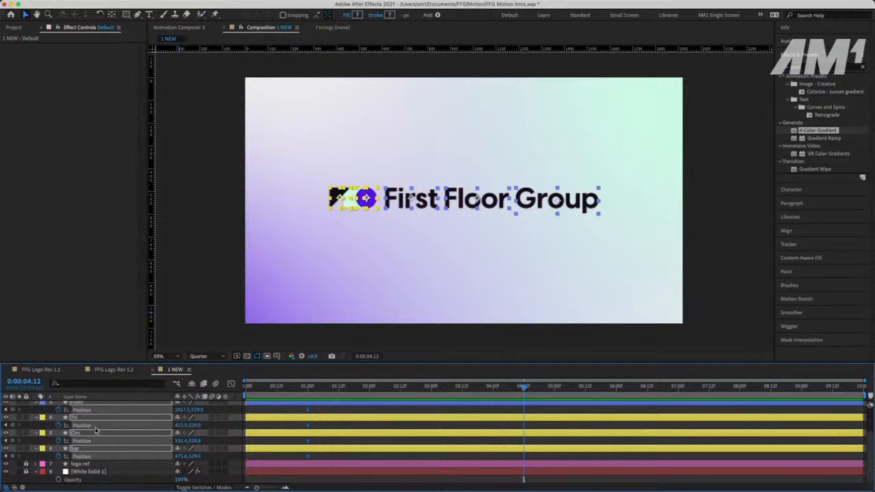
left_click(251, 412)
scroll(103, 419, "up", 5)
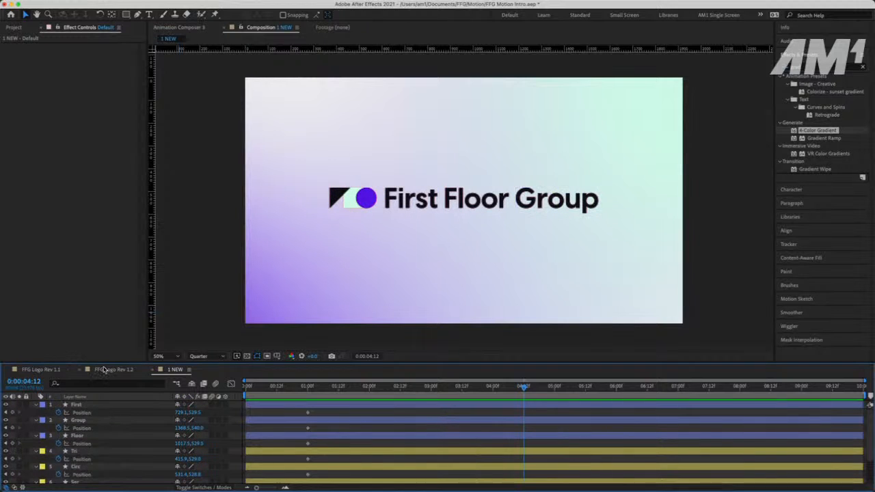
Select the First, Group and Floor layers, return the playhead to 0:00:00:00 and place a horizontal guide just below the text
left_click(95, 405)
left_click(95, 421)
left_click(96, 435)
left_click(95, 405)
left_click(95, 436, "shift")
left_click(270, 387)
left_click(326, 387)
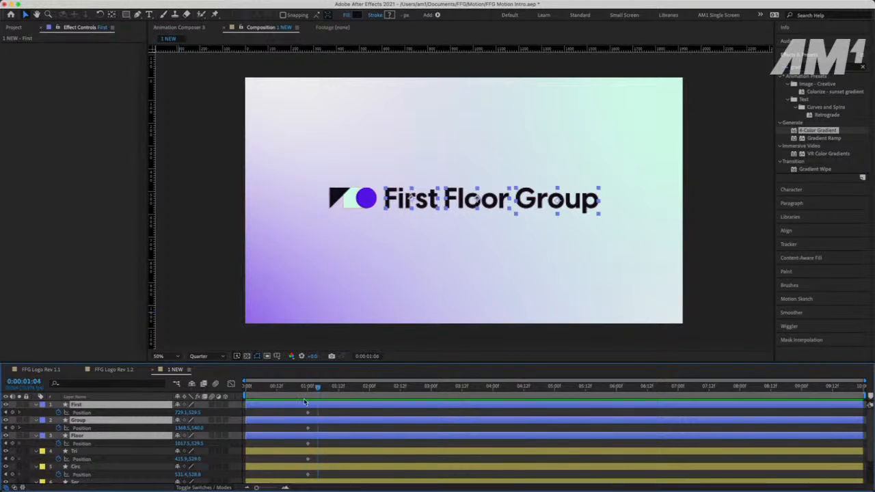
key("Home")
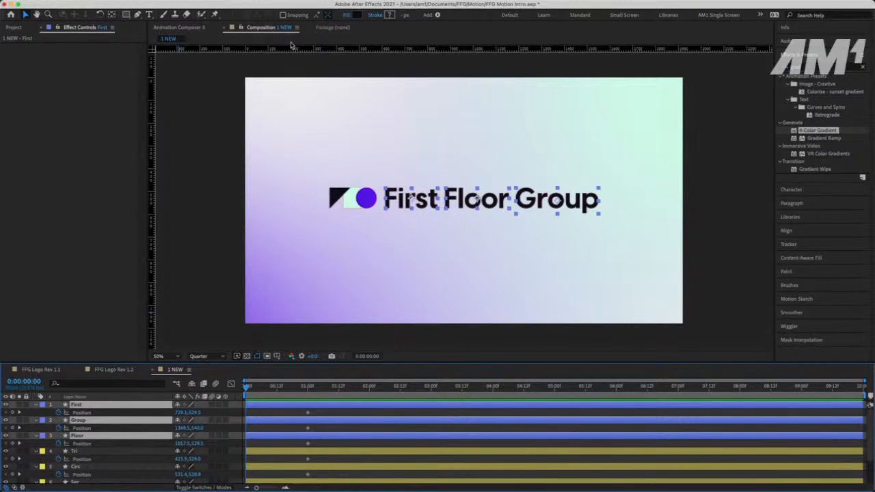
left_click_drag(291, 46, 302, 215)
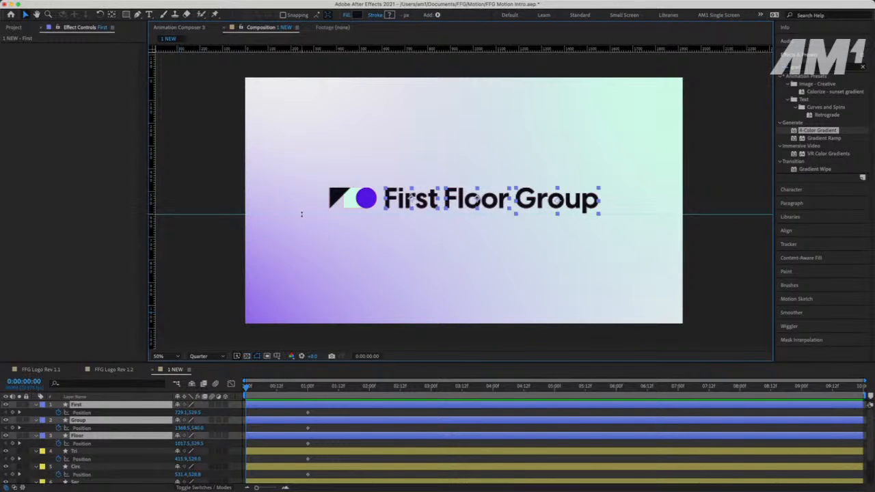
Lower the three words below the guide at 0:00:00:00, with First at Y 668.5 and Group at Y 679.0, and preview the motion
left_click_drag(196, 412, 219, 412)
left_click(196, 414)
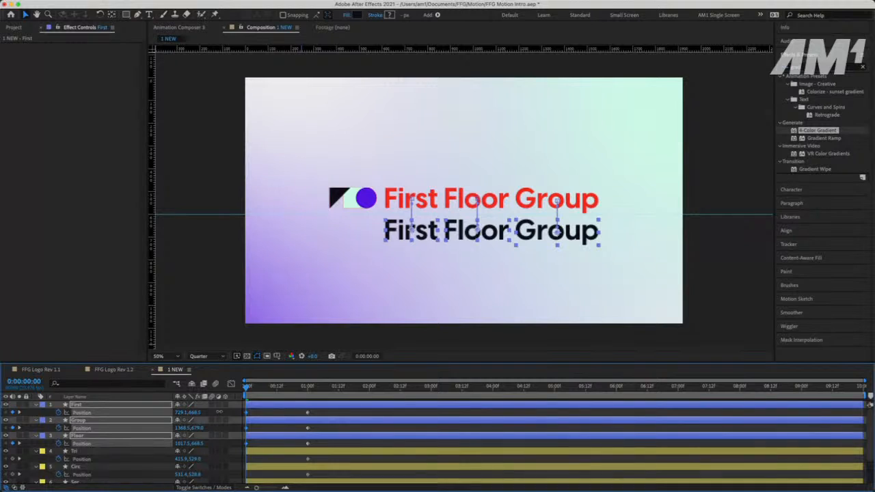
key("space")
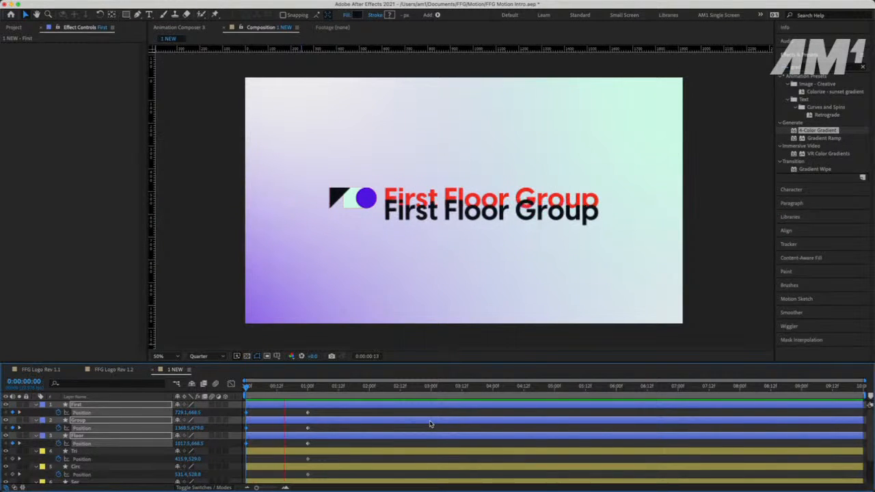
key("space")
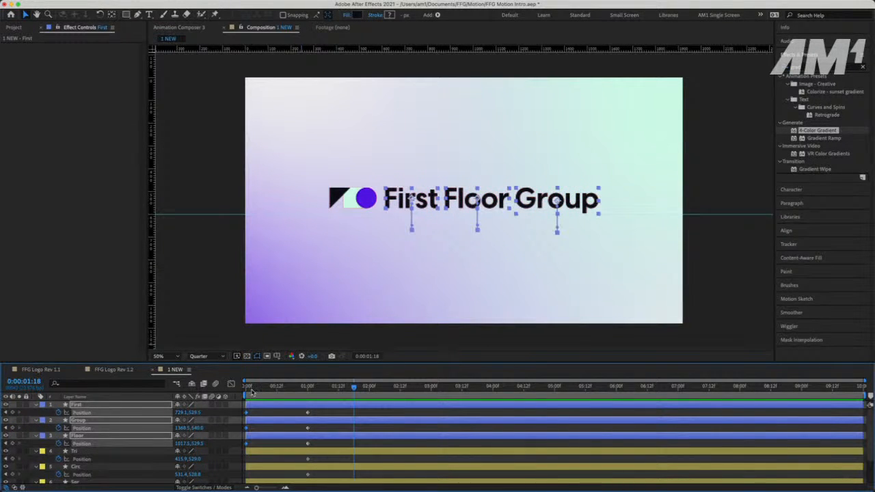
Replay the text's rise from the start several times to judge its speed
key("space")
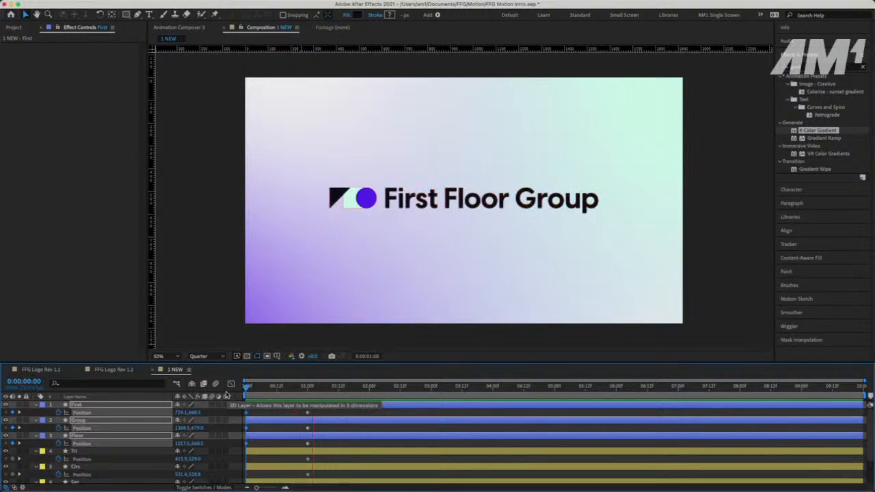
key("space")
key("space")
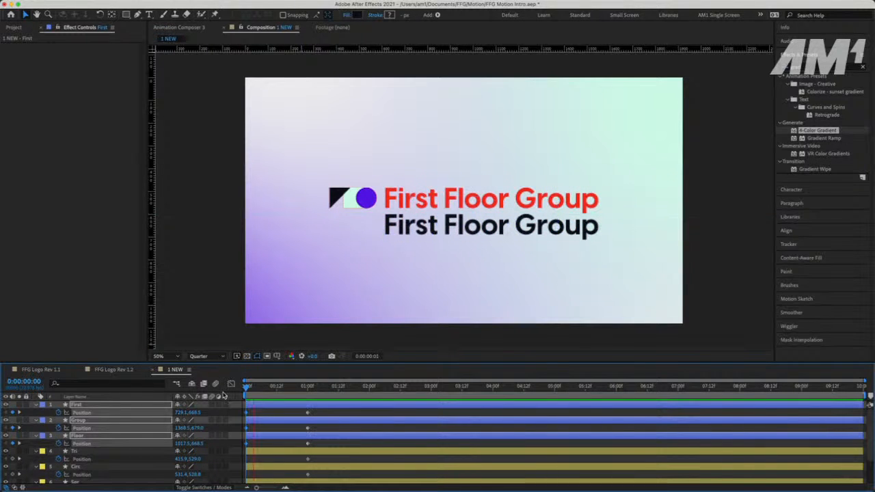
key("space")
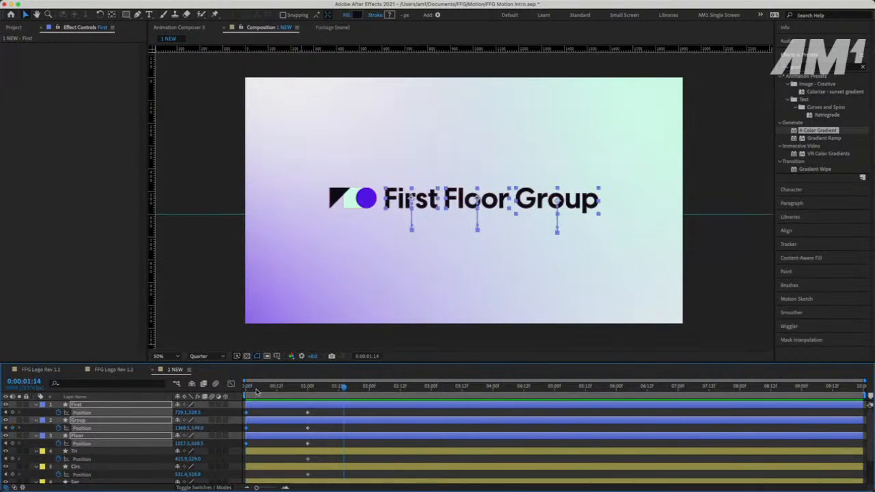
key("space")
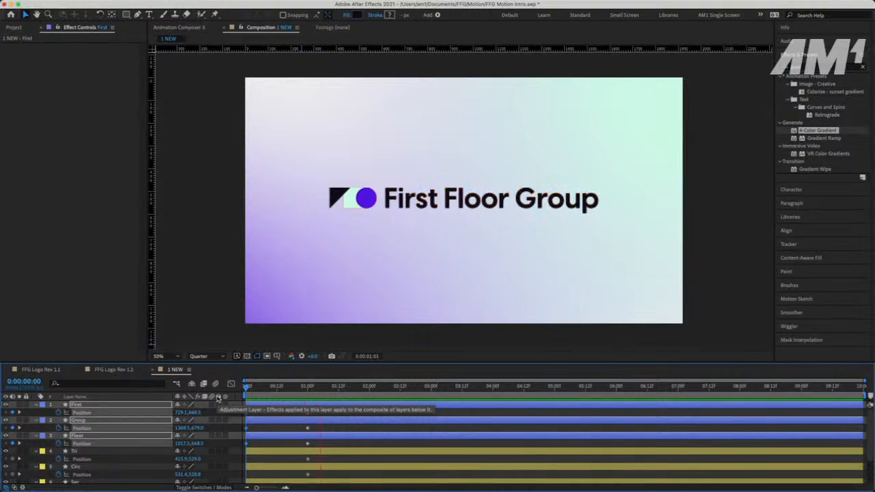
key("space")
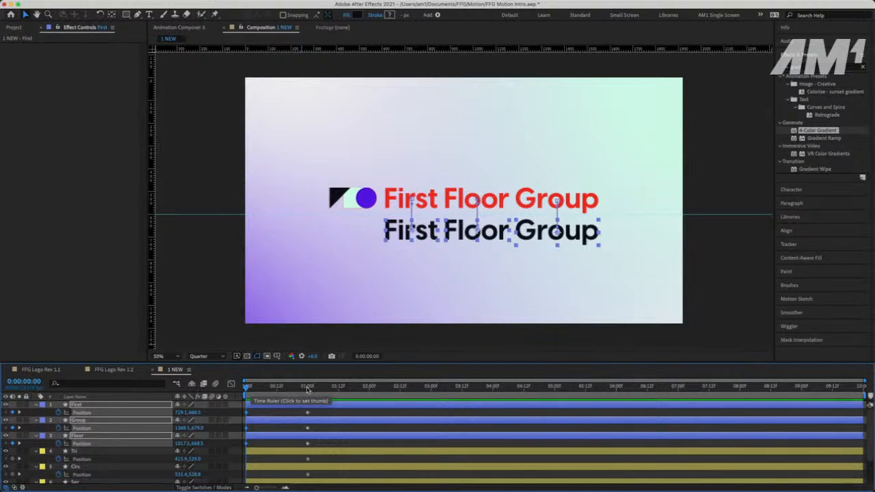
key("space")
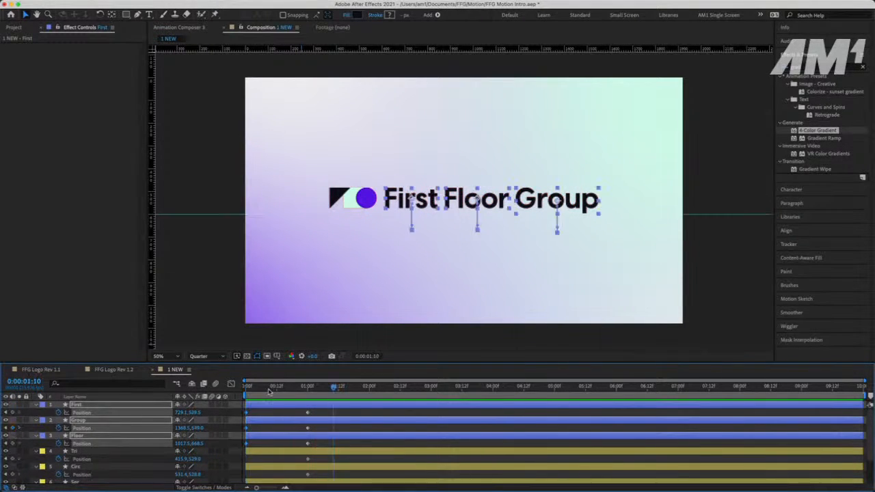
key("space")
Move the three text layers' ending Position keyframes to 0:00:00:12, replay the rise and return to 0:00:00:00
left_click_drag(316, 412, 277, 445)
left_click_drag(278, 388, 196, 403)
key("space")
left_click_drag(258, 388, 233, 397)
key("space")
left_click_drag(255, 388, 223, 398)
key("space")
key("space")
key("space")
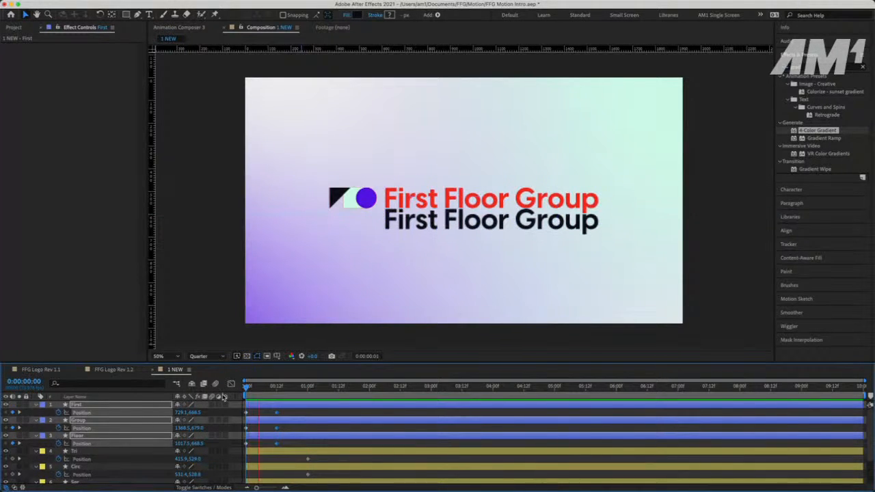
left_click_drag(256, 389, 217, 397)
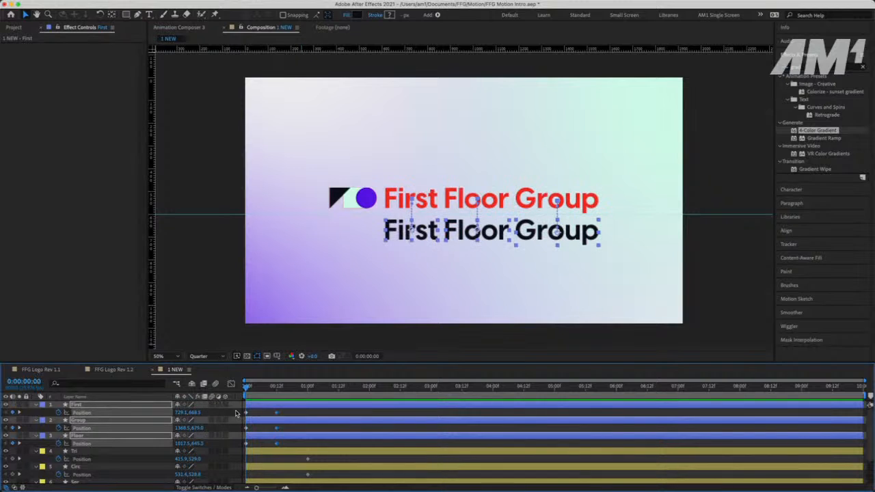
Collapse the revealed keyframe properties of the text and shape layers in the timeline
left_click(83, 459)
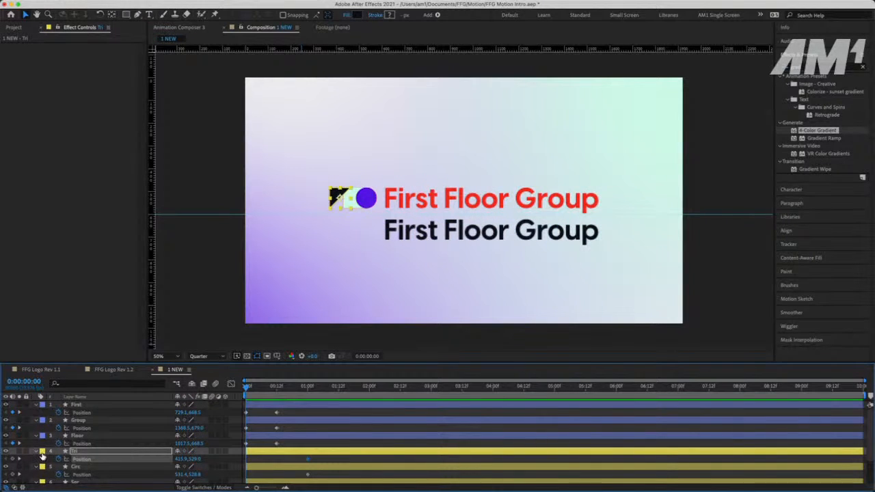
key("super+a")
key("u")
left_click(75, 474)
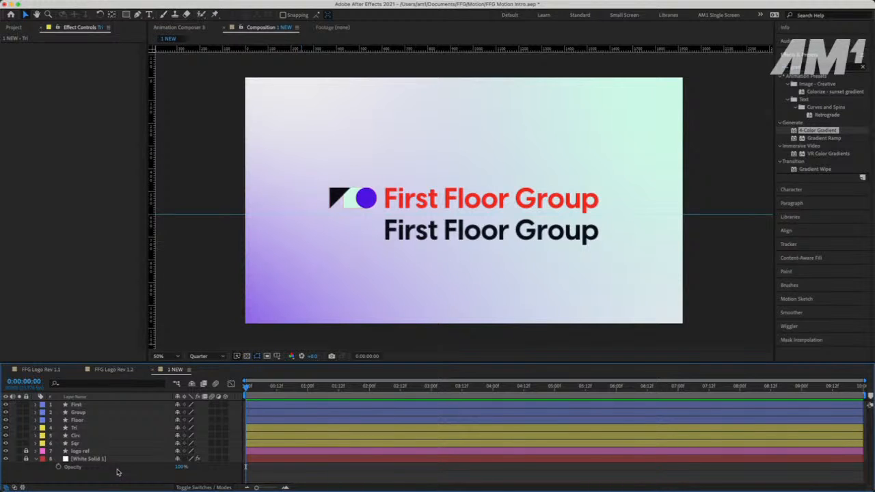
Create a full-frame light red solid named First Mask directly above the First layer
left_click(84, 408)
key("Return")
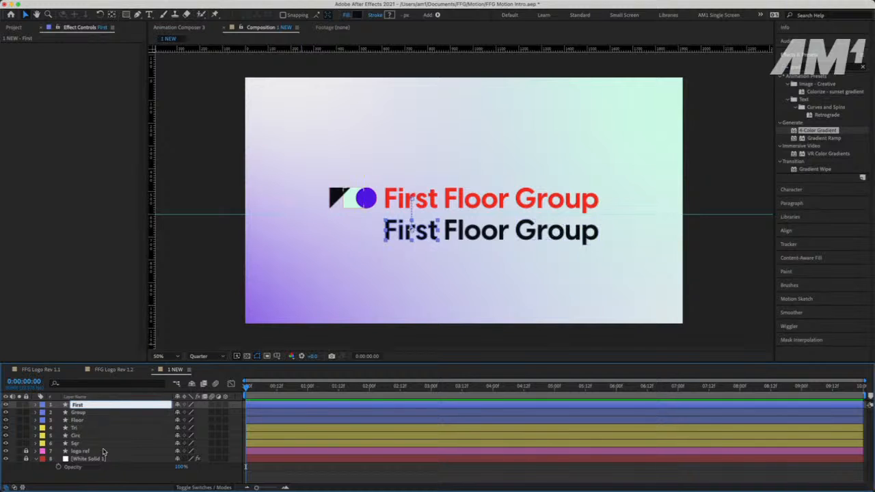
left_click(107, 476)
right_click(133, 475)
right_click(100, 480)
mouse_move(142, 372)
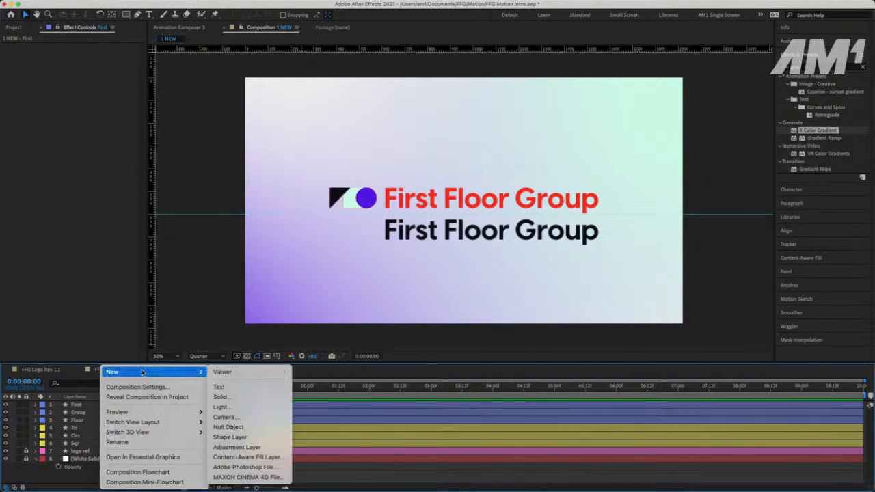
left_click(245, 397)
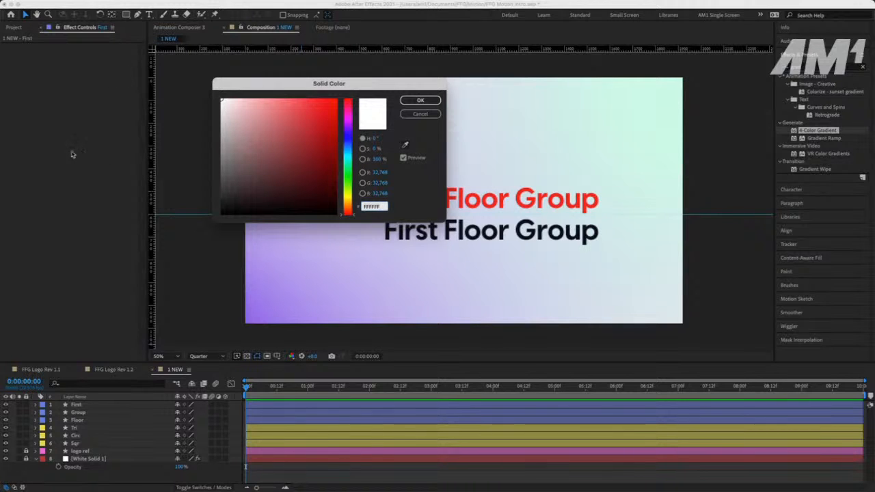
left_click(270, 107)
left_click(418, 102)
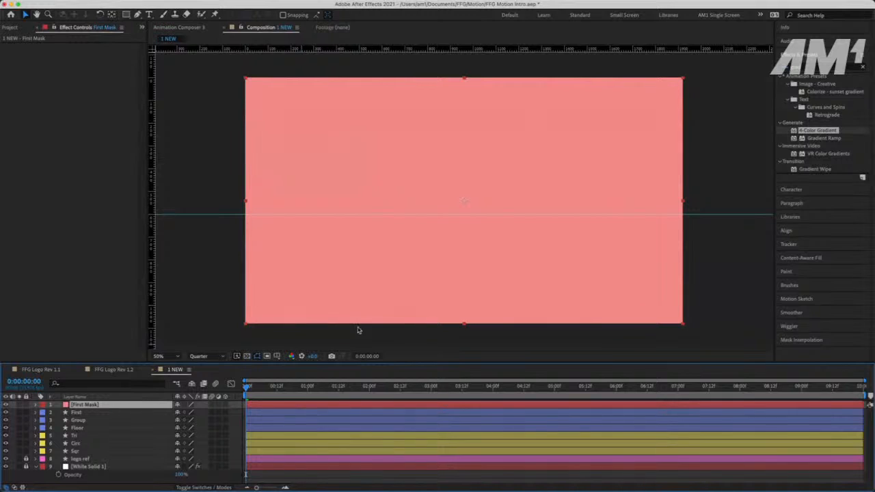
Show the Modes column in the timeline and set the First layer's track matte to Alpha Matte "[First Mask]"
left_click(96, 414)
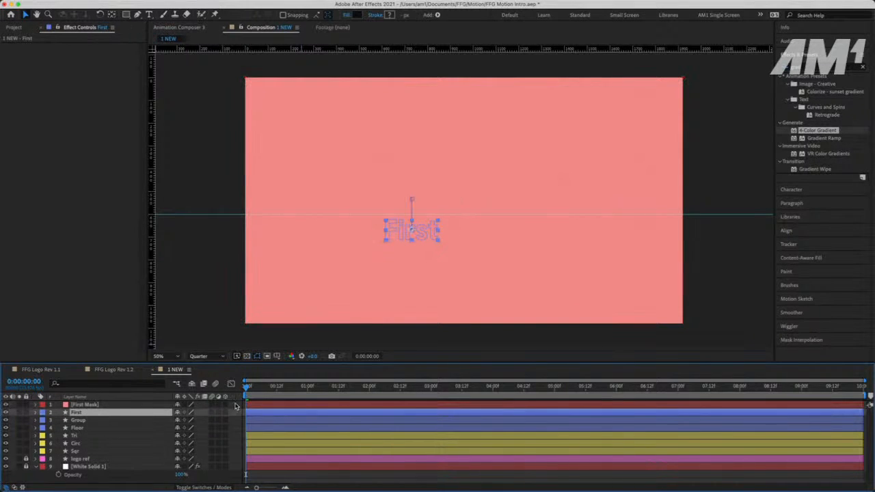
right_click(239, 399)
mouse_move(270, 431)
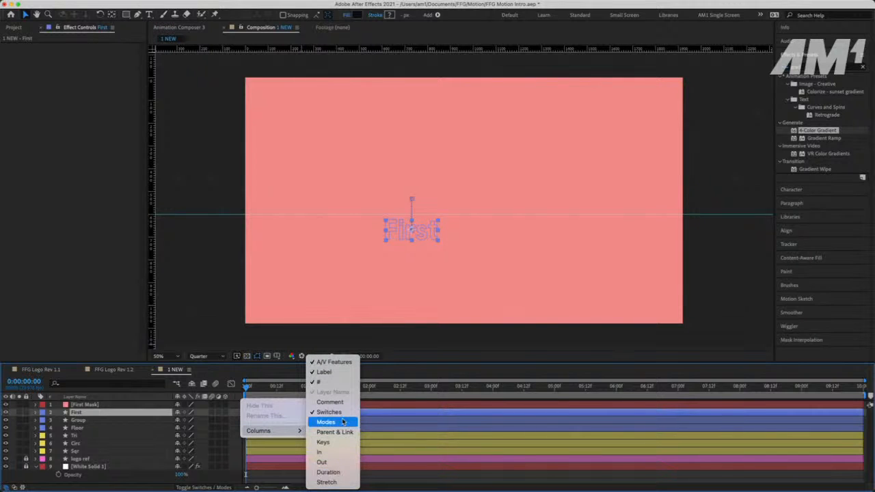
left_click(344, 423)
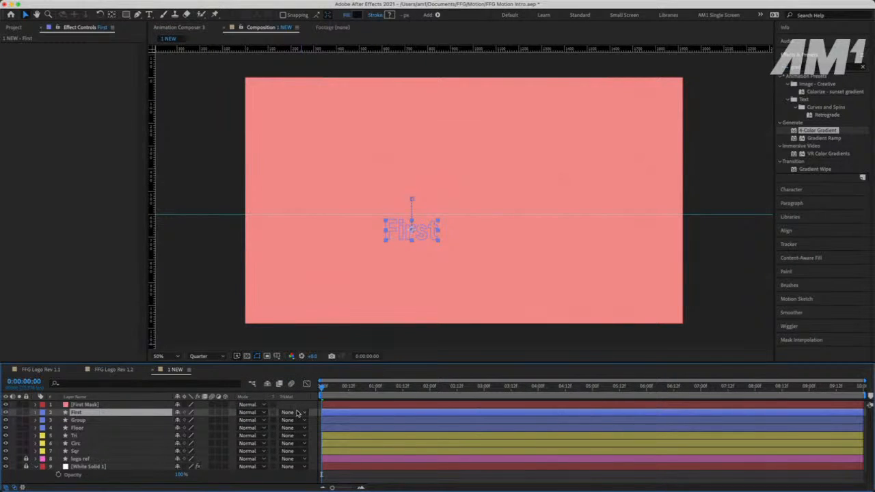
left_click(297, 413)
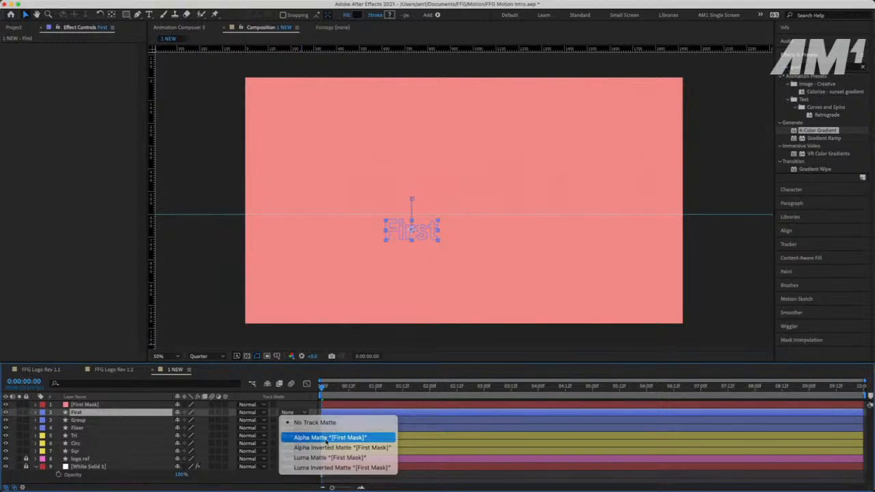
left_click(327, 438)
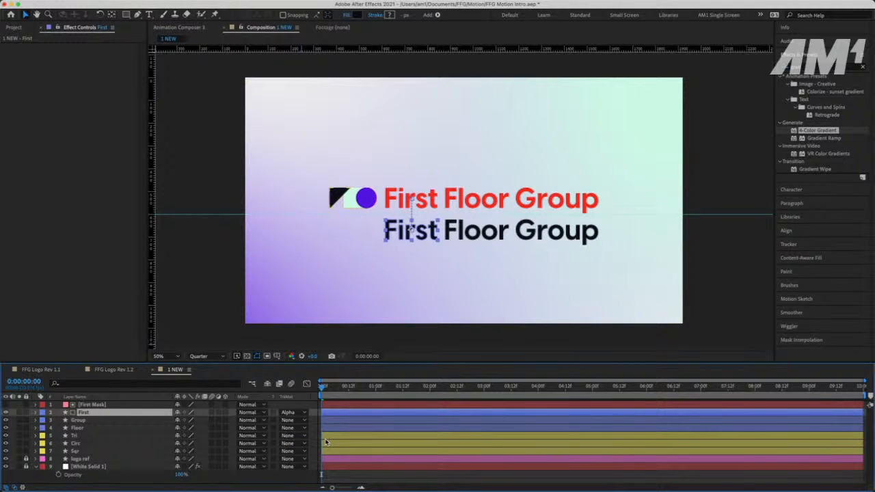
Try Alpha Inverted Matte on the First layer, return it to Alpha Matte, and briefly show and hide the First Mask solid
left_click(264, 414)
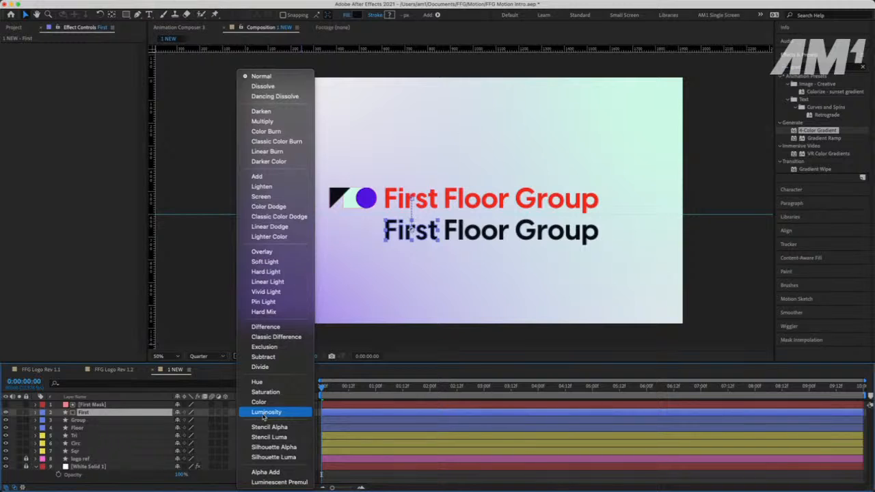
left_click(294, 412)
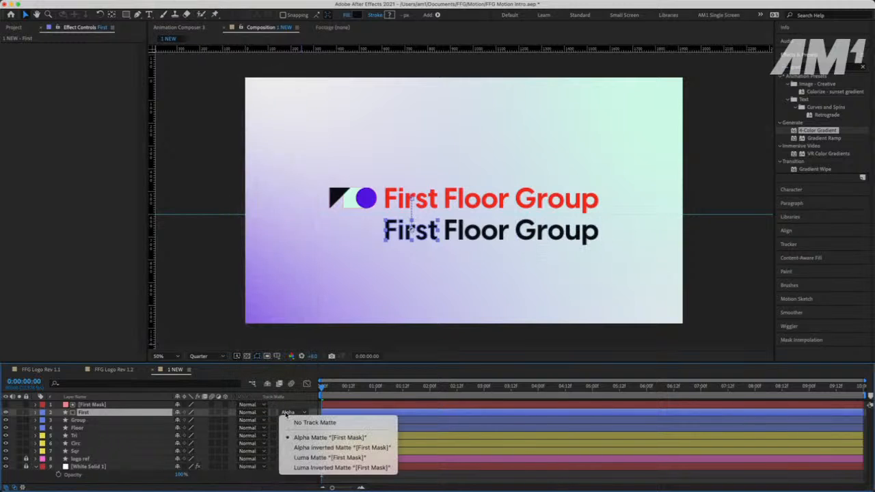
left_click(315, 448)
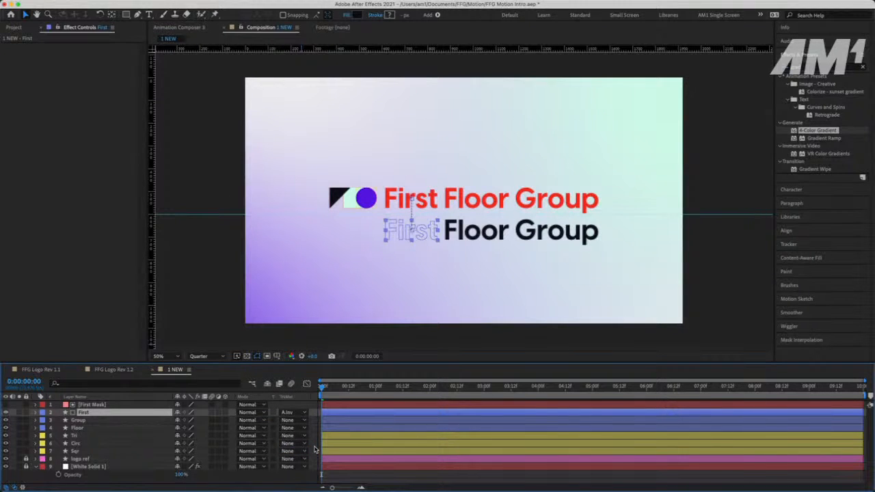
left_click(301, 413)
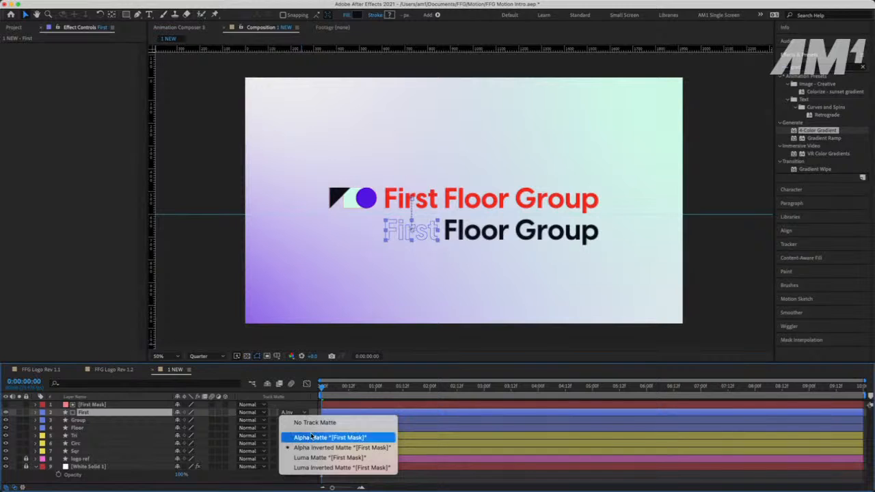
left_click(312, 436)
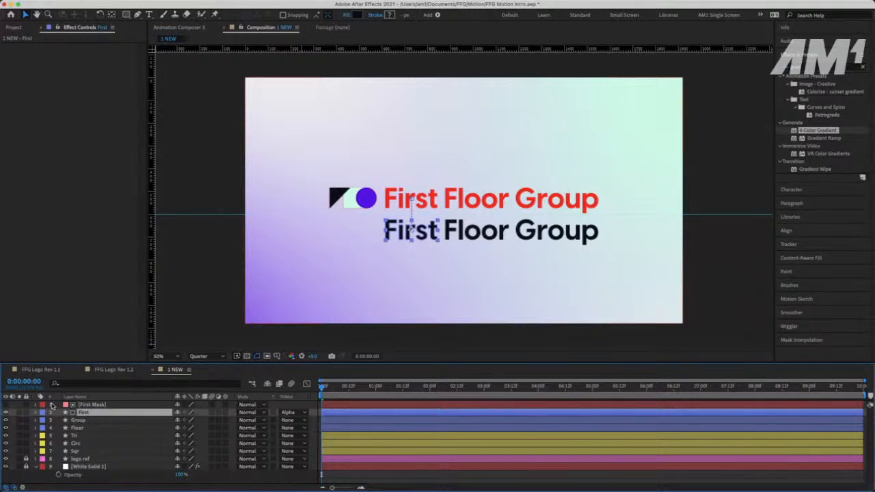
left_click(6, 404)
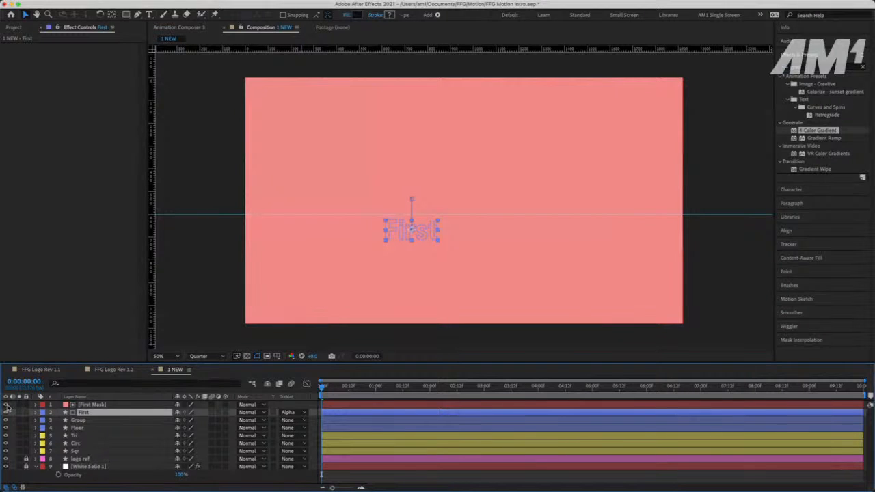
left_click(6, 405)
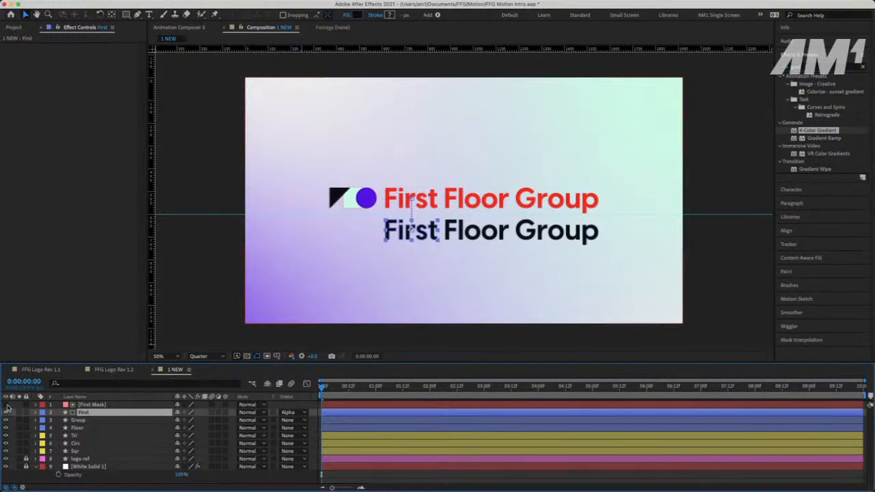
Draw a rectangular mask on the First Mask solid around the lowered word First, just below the guide, and check its coverage
left_click(127, 14)
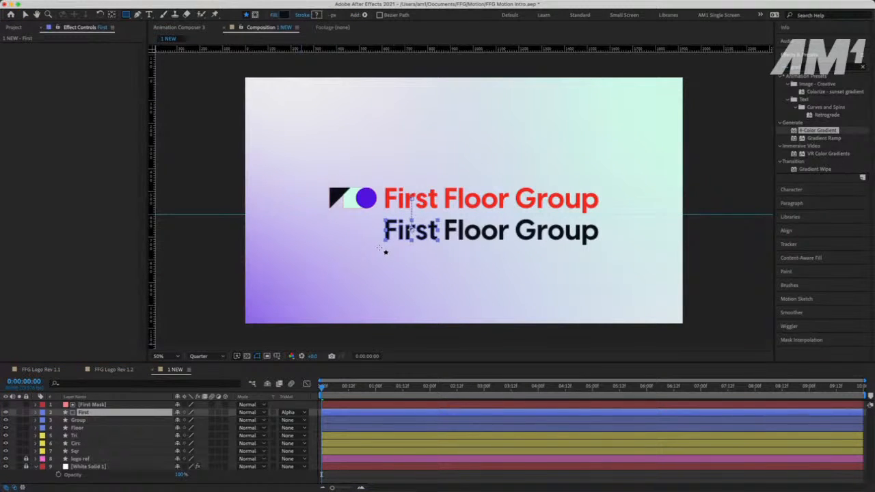
left_click(117, 405)
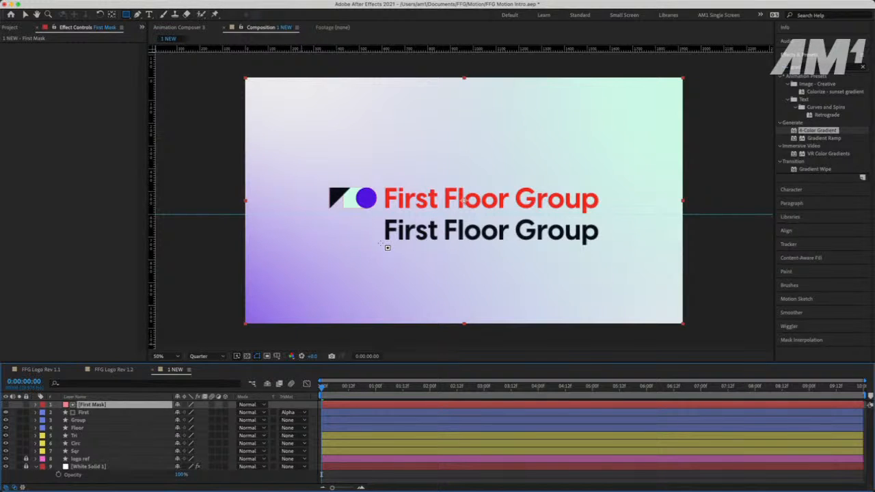
left_click_drag(381, 243, 442, 215)
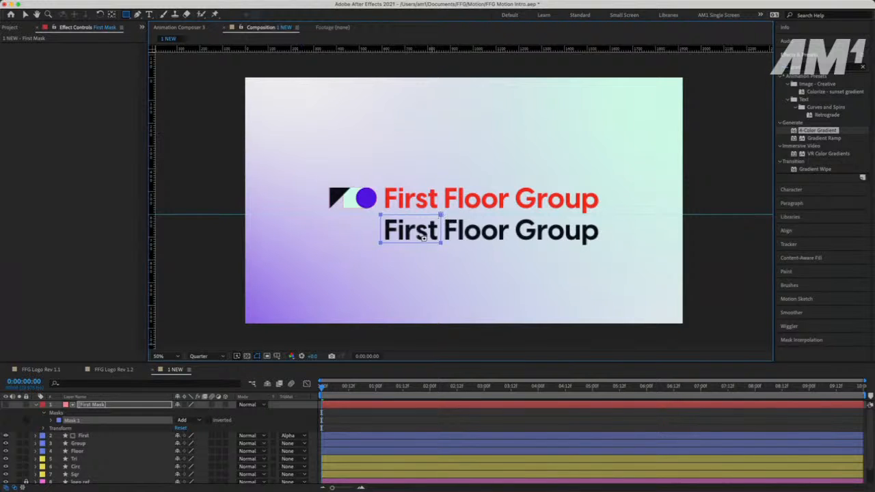
left_click(6, 404)
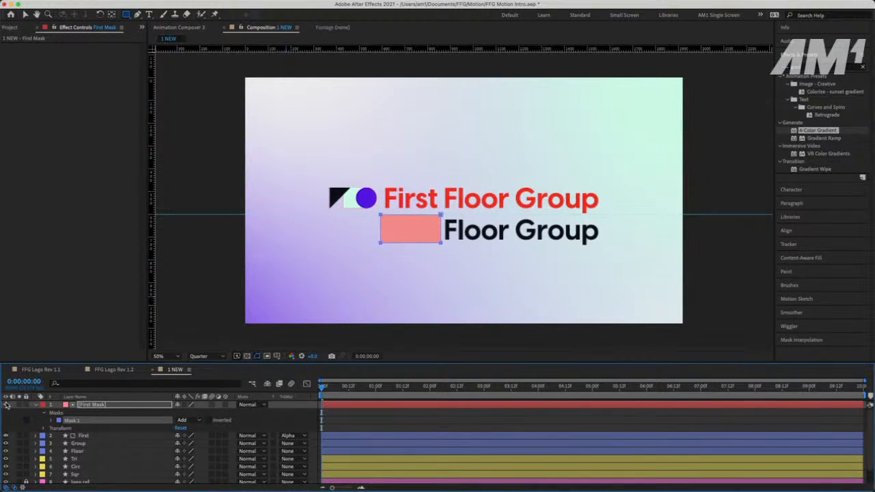
left_click(6, 404)
Set the First layer's track matte to Alpha Inverted Matte "[First Mask]" and play the rise to check the hidden area
left_click(296, 436)
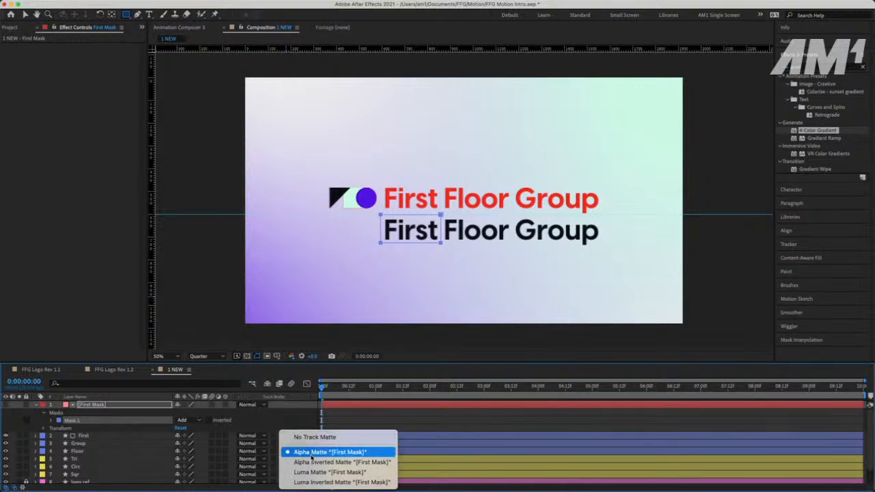
left_click(313, 462)
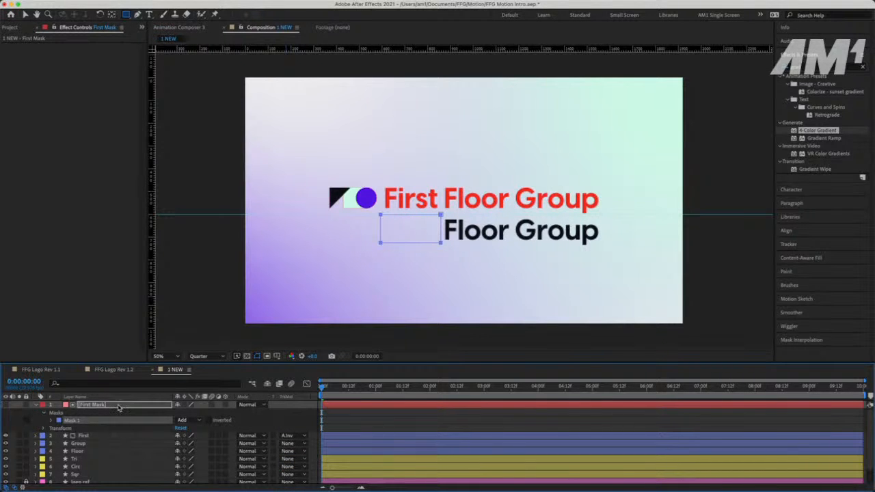
left_click(5, 405)
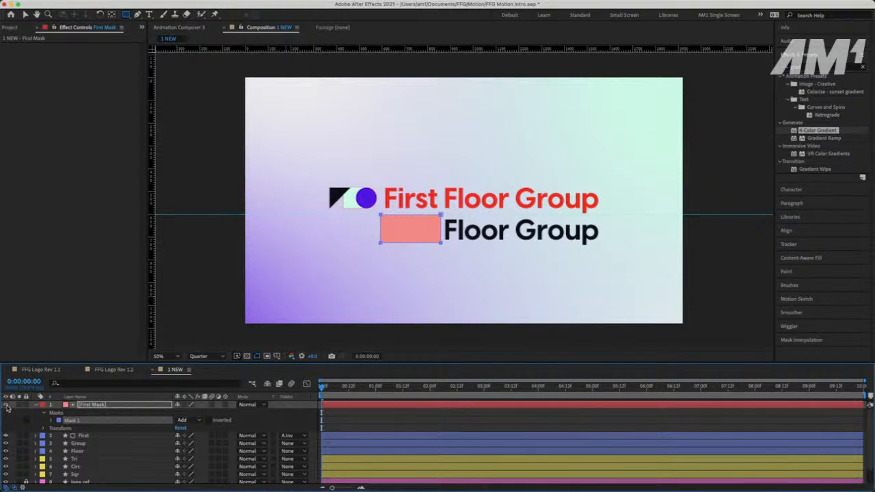
left_click(7, 406)
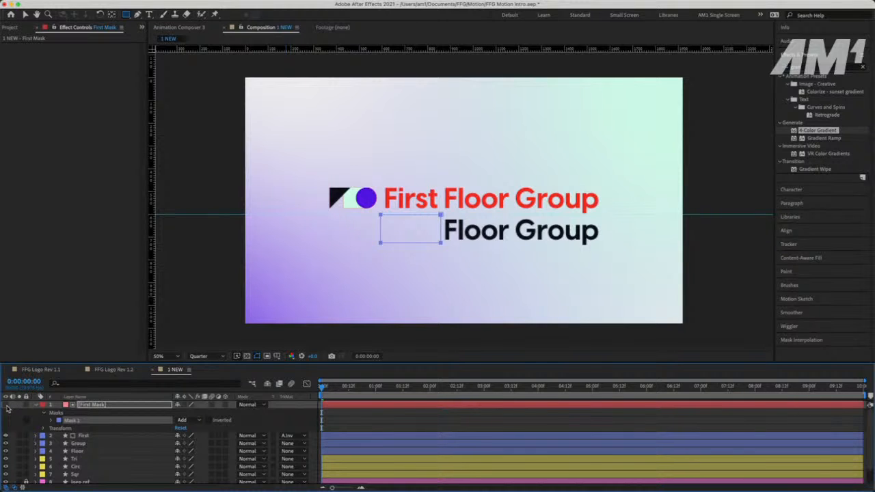
key("space")
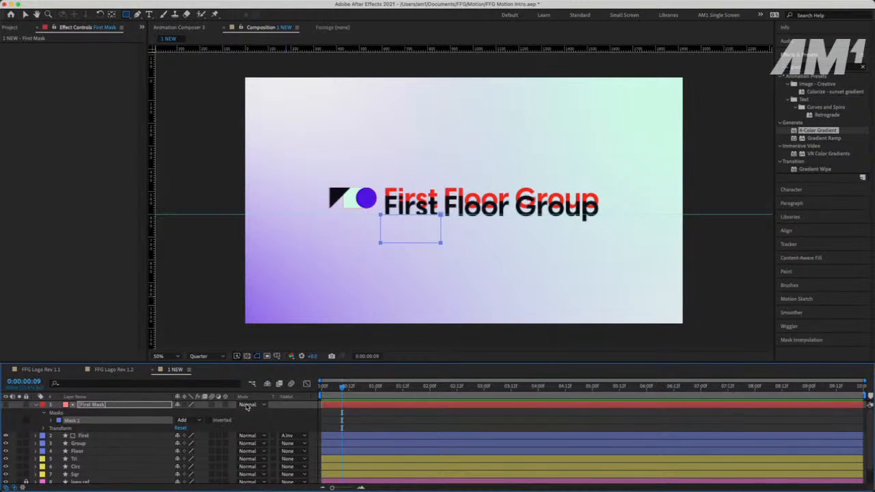
Review the First layer's track matte choice, replay the masked reveal from the start and return to 0:00:00:00
left_click(304, 436)
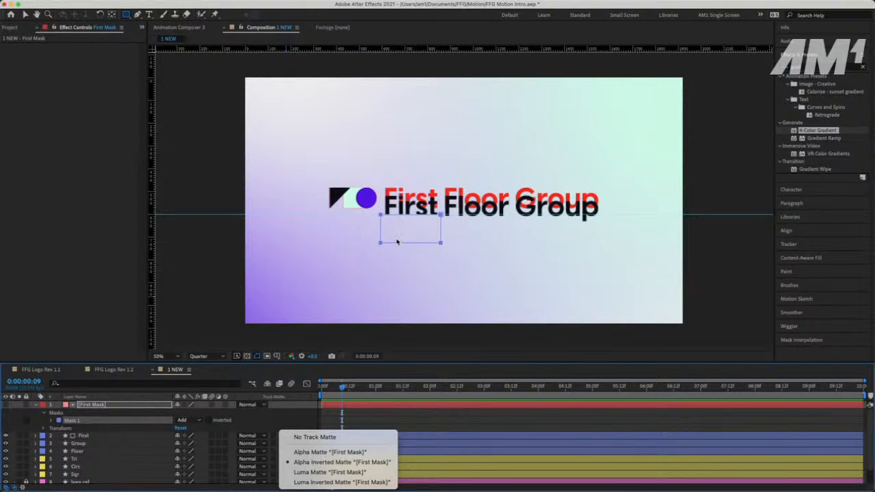
left_click(287, 425)
left_click_drag(330, 387, 300, 396)
key("space")
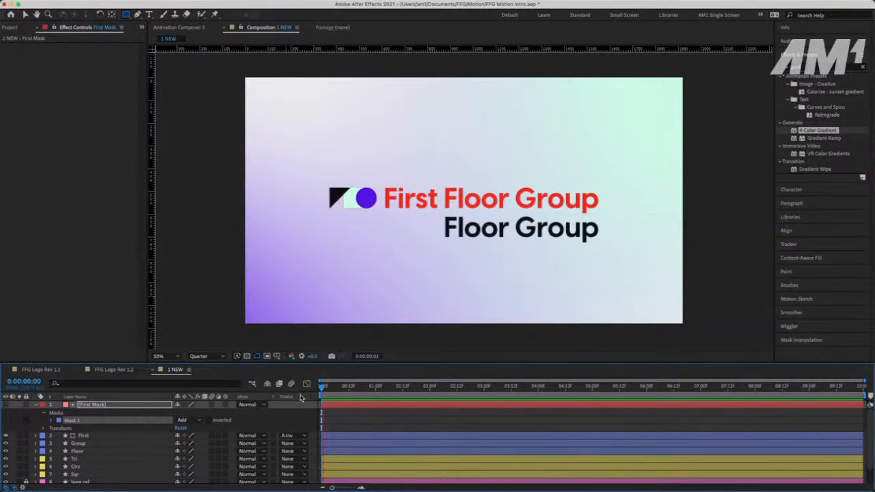
key("space")
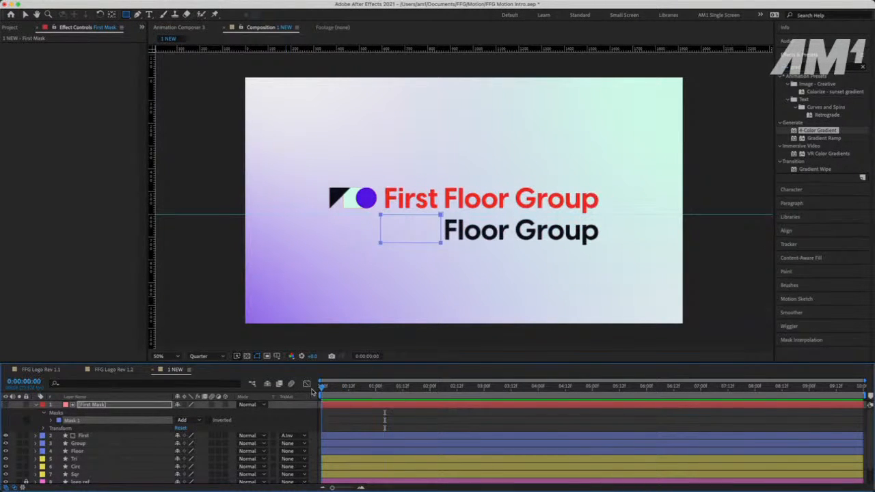
key("space")
key("space")
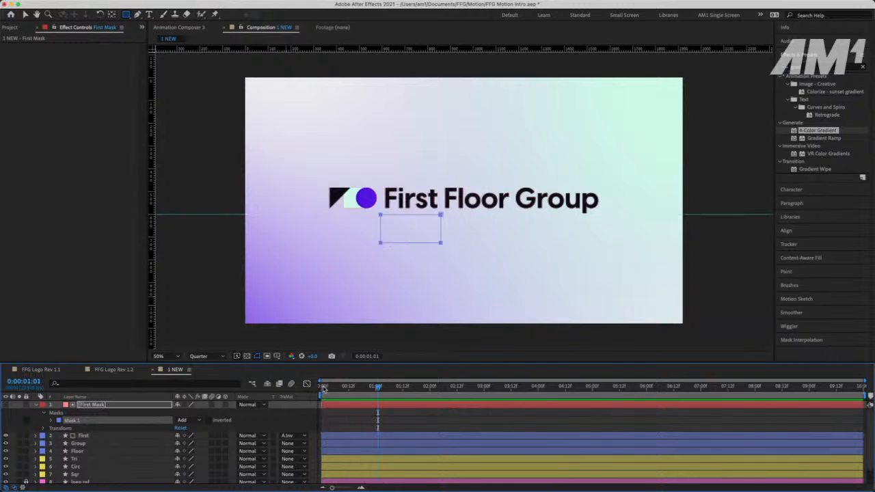
left_click_drag(328, 388, 317, 394)
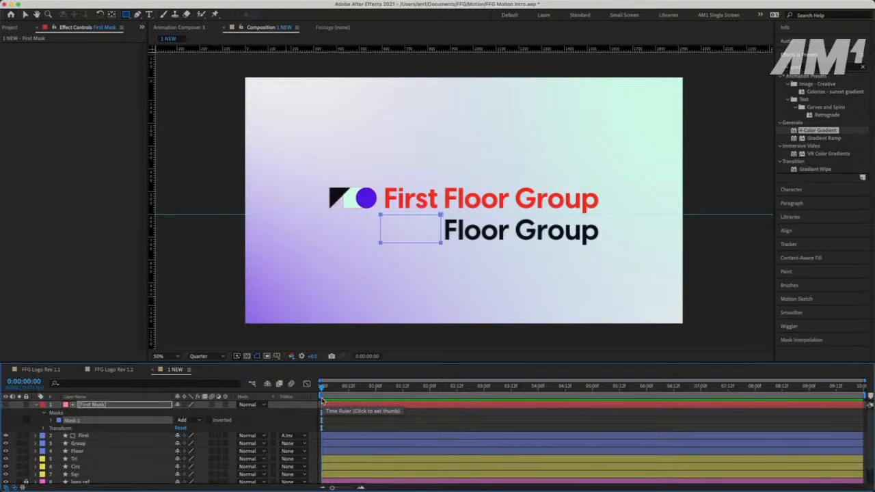
Duplicate the First Mask solid and place the copy directly above the Group layer
left_click(113, 406)
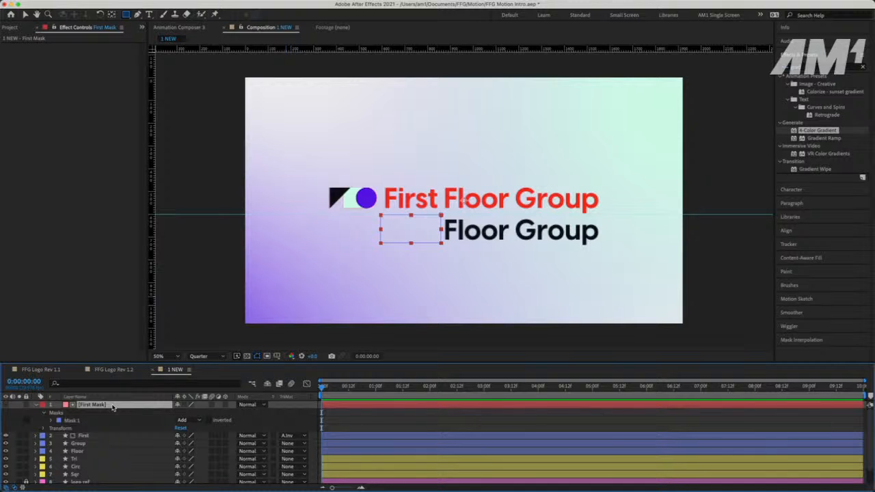
key("super+d")
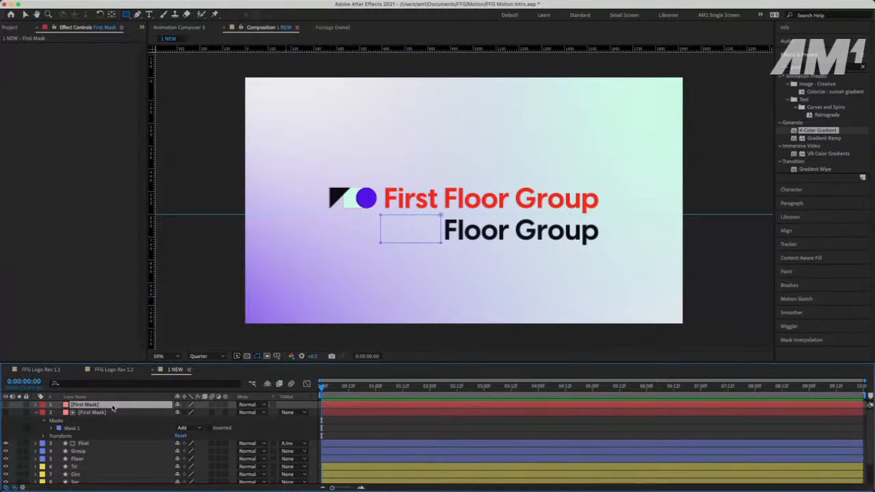
left_click_drag(113, 408, 119, 453)
Rename the duplicated mask solid directly above the Group layer as Group Mask
key("Return")
left_click(82, 442)
key("BackSpace")
key("BackSpace")
key("BackSpace")
key("BackSpace")
key("BackSpace")
key("BackSpace")
type("Grou")
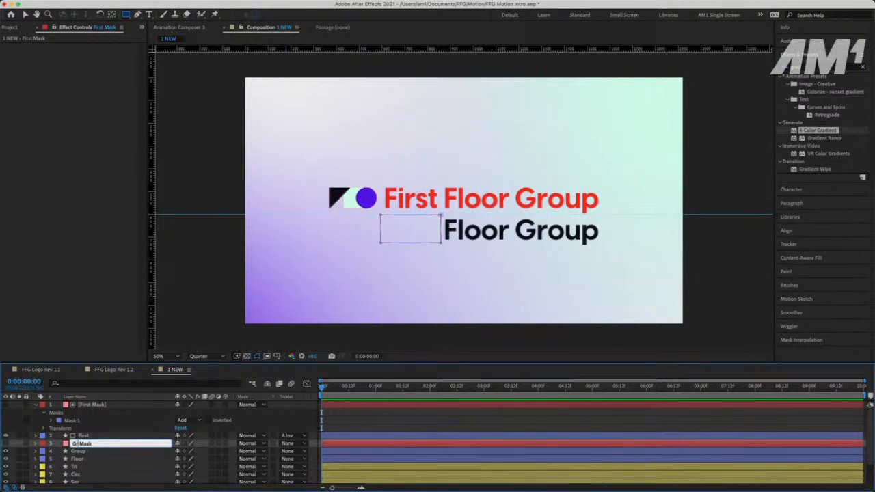
type("p")
left_click(102, 452)
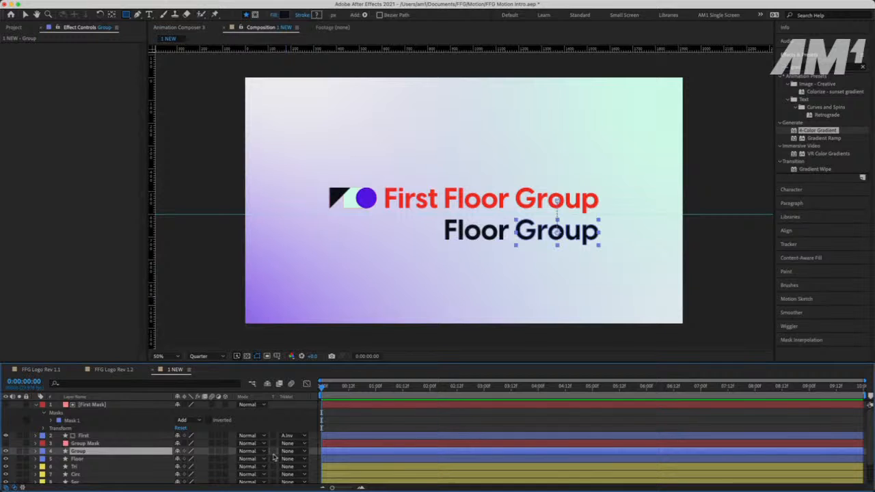
Give the First Mask and First layers a matching Sandstone label colour and collapse the First Mask properties
left_click(105, 436)
left_click(106, 407, "shift")
left_click(41, 406)
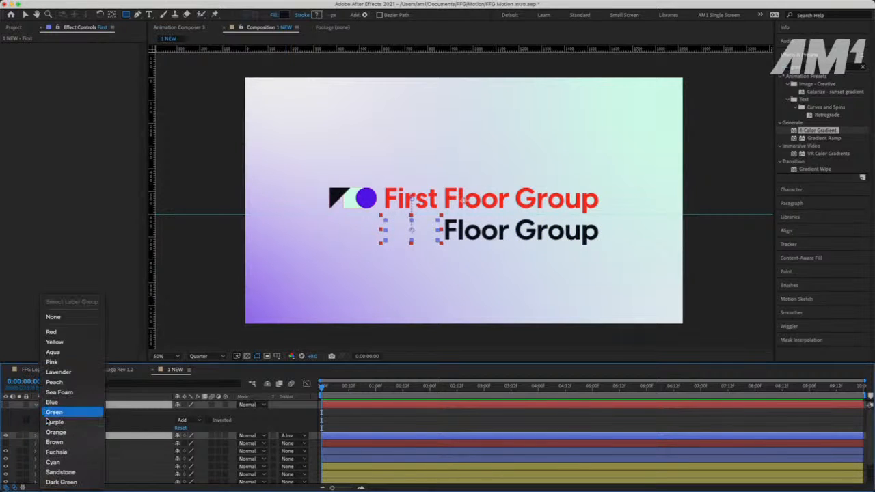
left_click(58, 471)
left_click(37, 408)
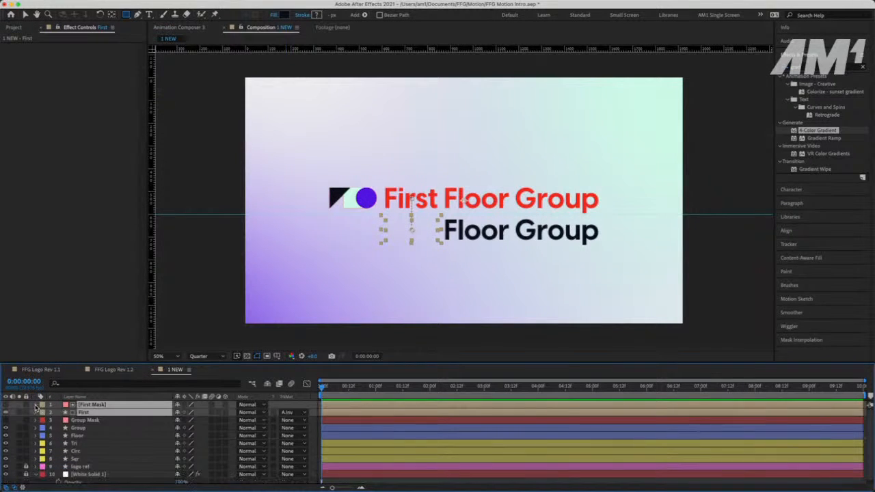
Try a Brown label colour on the Group Mask and Group layers
left_click(90, 420)
left_click(47, 427)
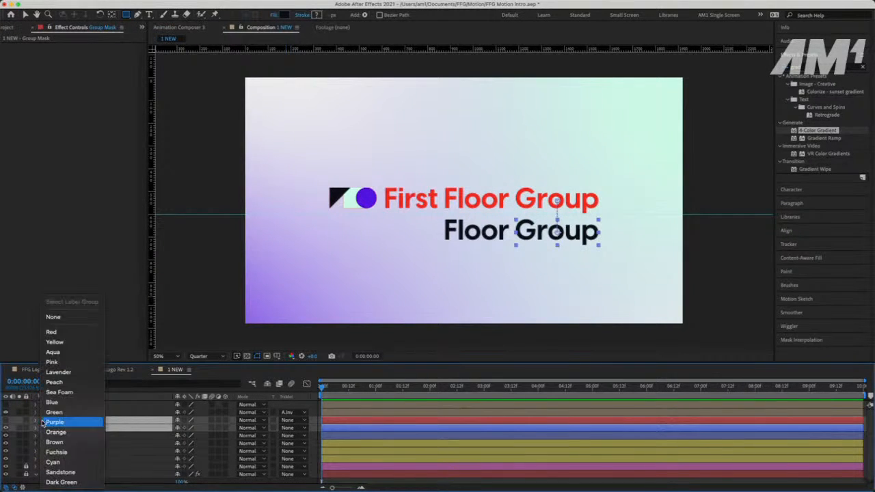
left_click(64, 444)
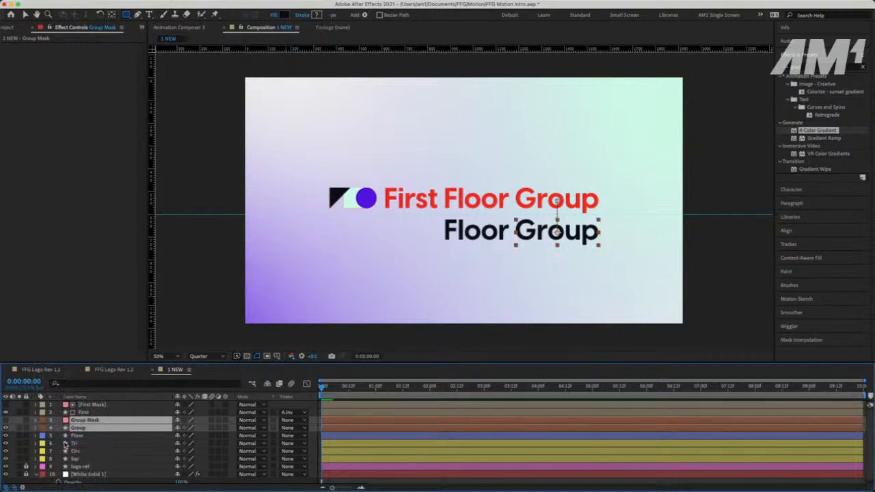
left_click(92, 436)
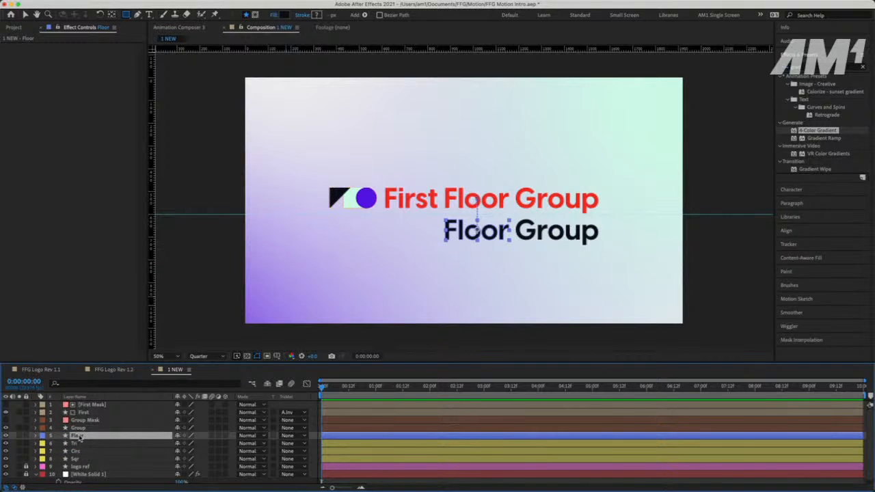
Set the label colour of the Group Mask and Group layers to Aqua
left_click(73, 429)
left_click(69, 420, "shift")
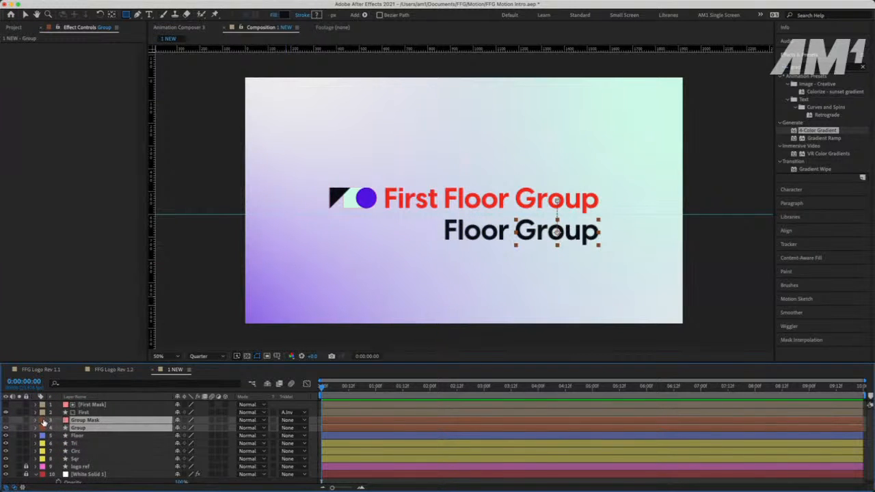
left_click(66, 420)
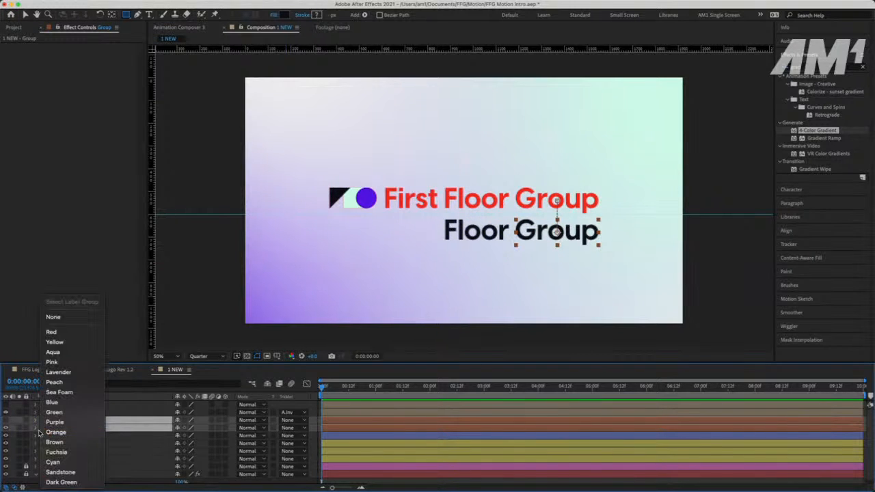
left_click(52, 352)
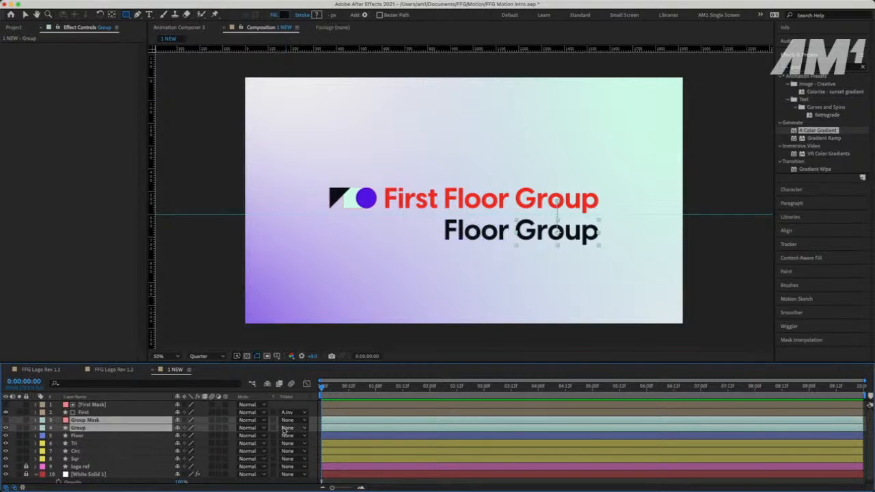
Briefly show the First Mask solid to check its coverage, and look through the Floor layer's track matte options
left_click(137, 436)
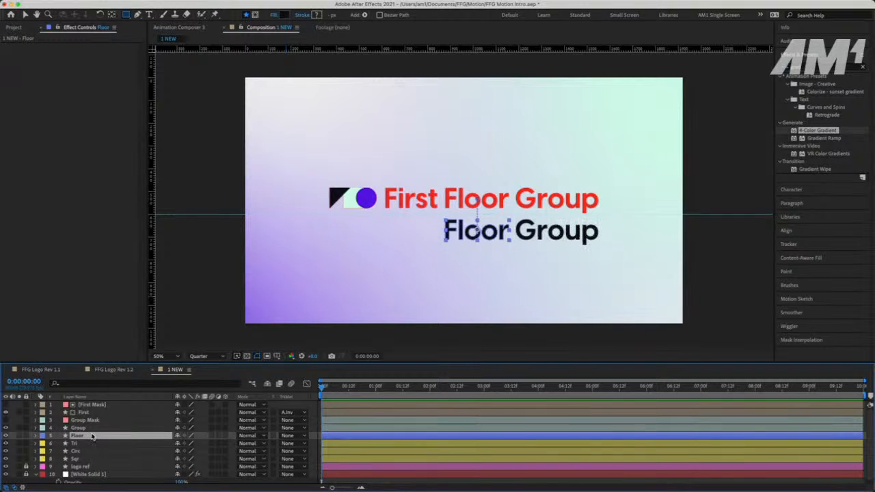
left_click(5, 404)
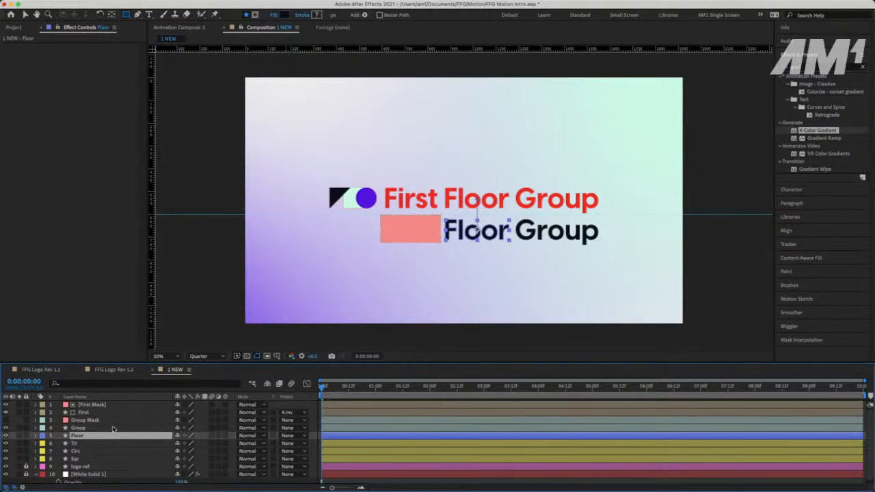
left_click(6, 404)
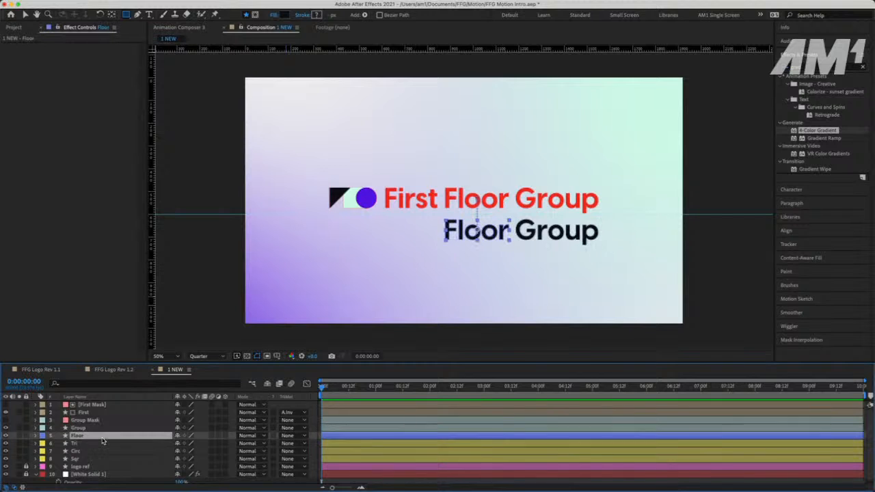
left_click(293, 435)
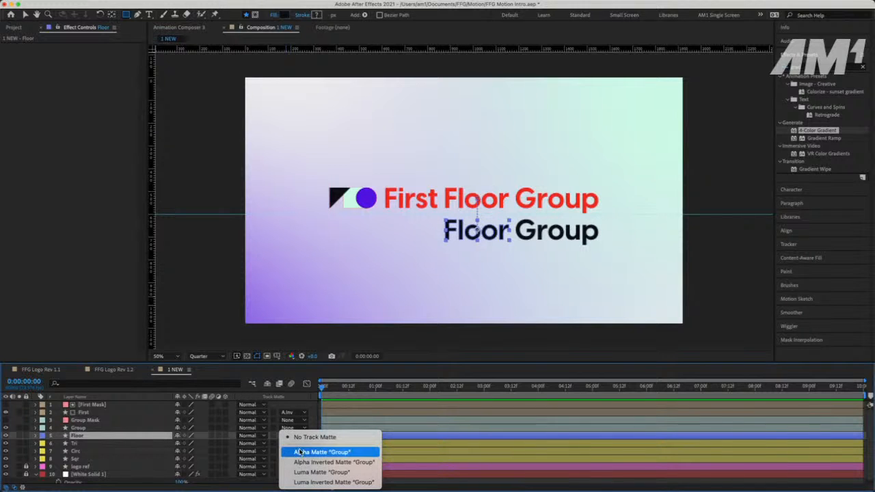
left_click(89, 450)
Move the rectangular mask on the Group Mask solid across to the lowered word Floor
left_click(84, 421)
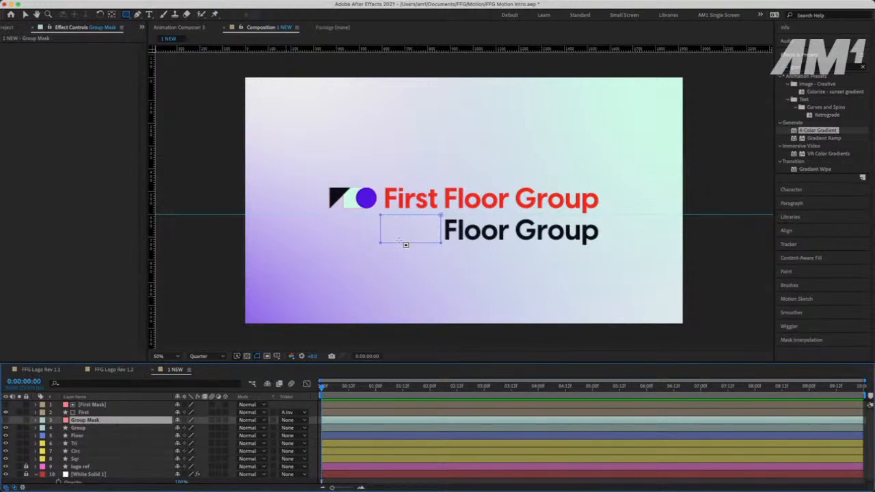
key("v")
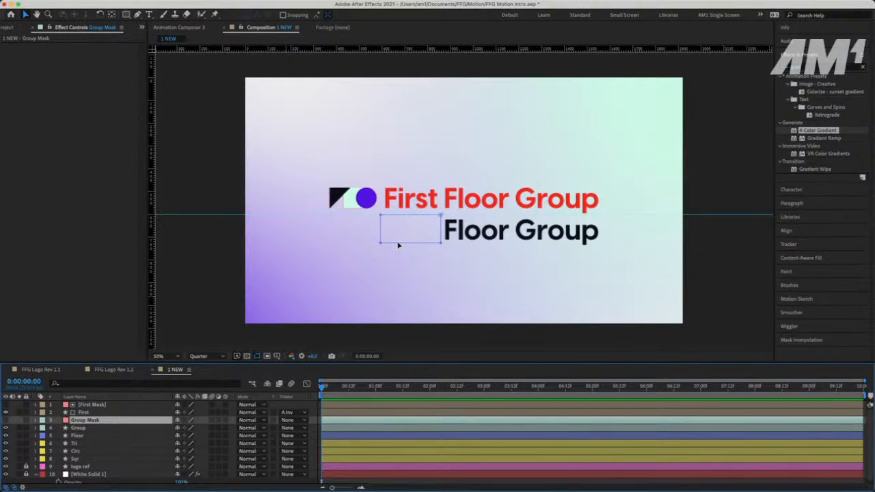
key("Return")
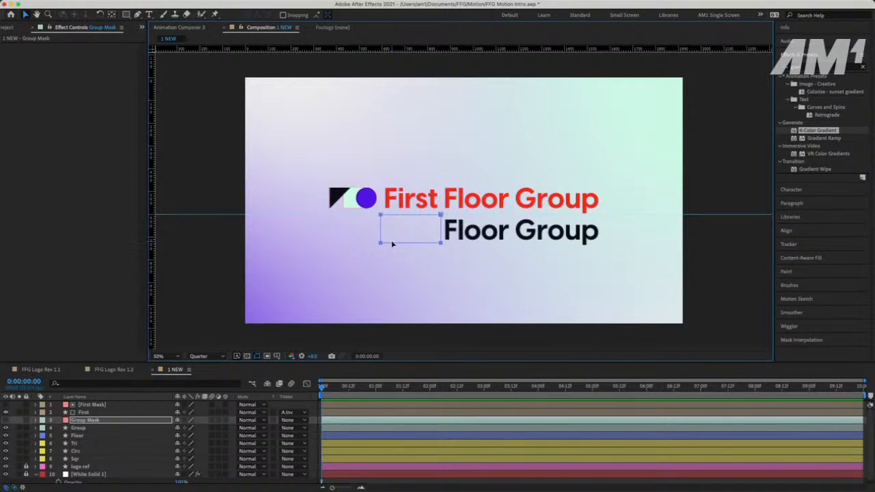
left_click_drag(392, 244, 455, 246)
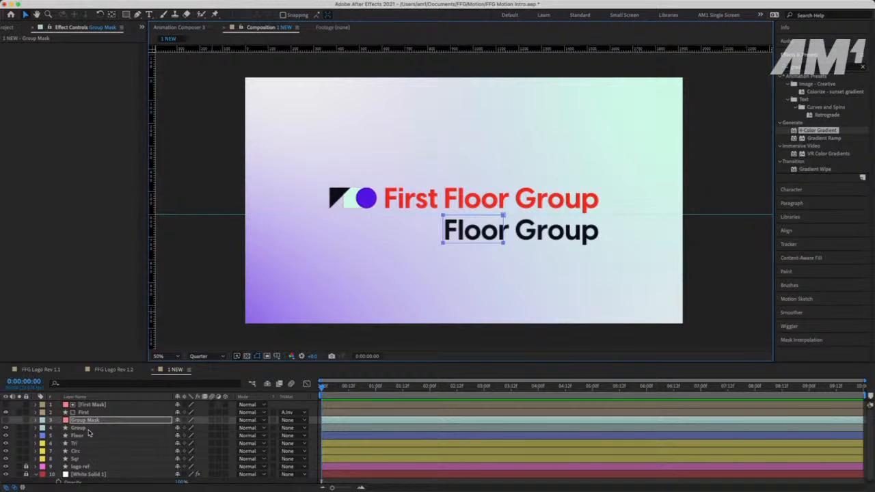
Move the Floor layer directly beneath the Group Mask solid and rename that solid as Floor Mask
left_click_drag(88, 436, 87, 425)
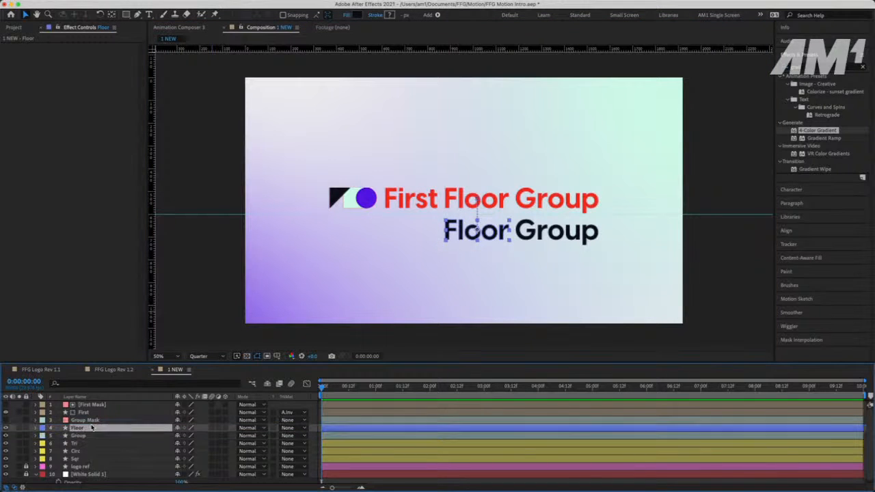
left_click(85, 419)
key("Return")
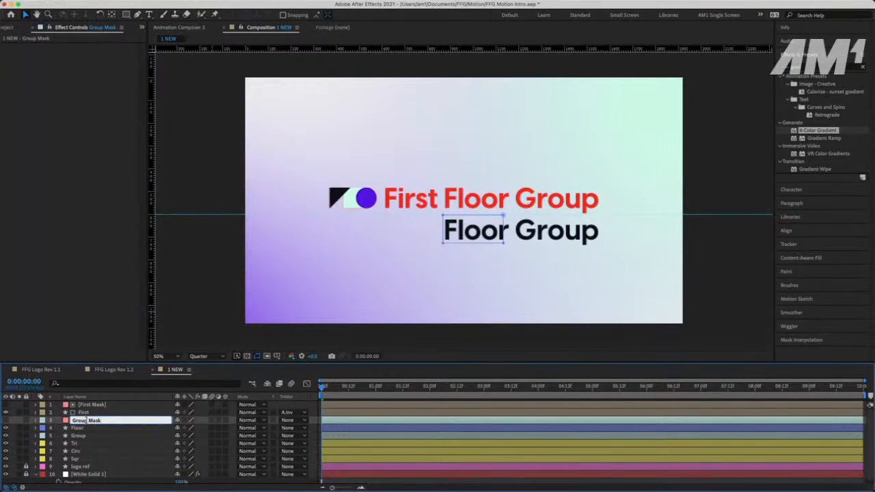
type("Floor")
left_click(93, 428)
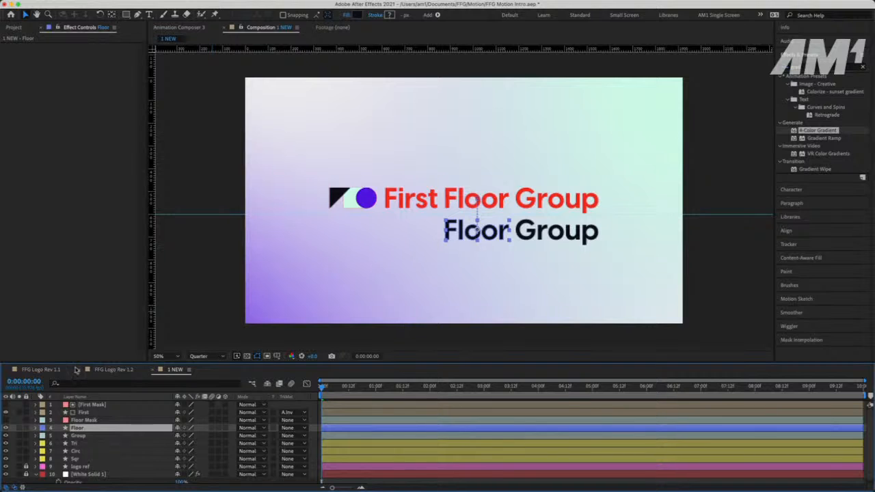
Widen the Floor Mask rectangle at its right edge so it covers the whole lowered word Floor
left_click(88, 421)
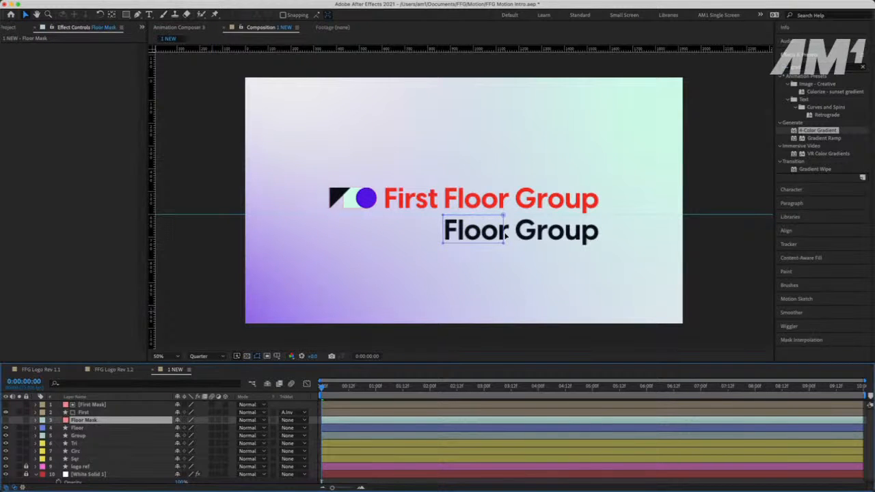
key("slash")
key("Return")
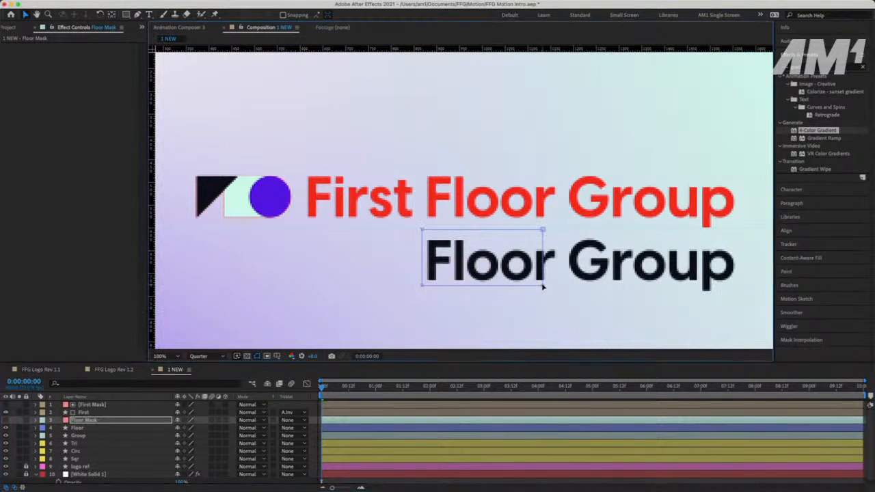
left_click_drag(543, 251, 564, 253)
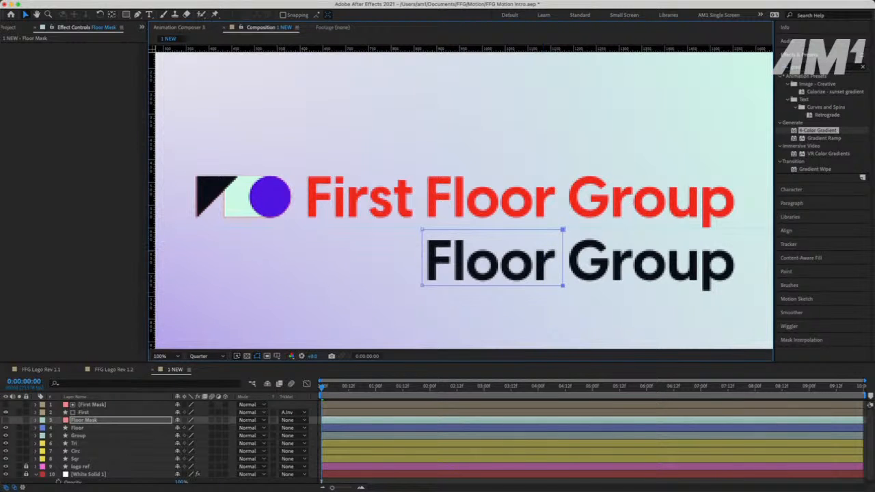
Set the Floor layer's track matte to Alpha Inverted Matte using Floor Mask and play the animation to check the reveal
left_click(127, 428)
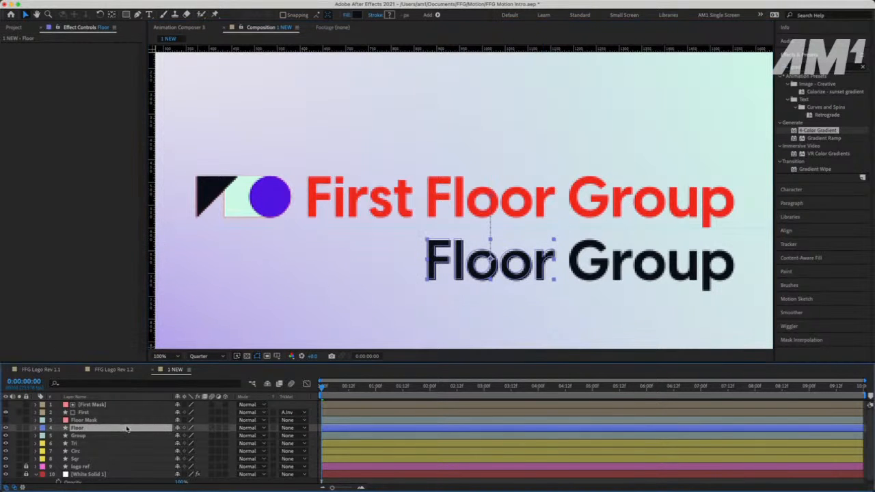
left_click(296, 428)
left_click(308, 462)
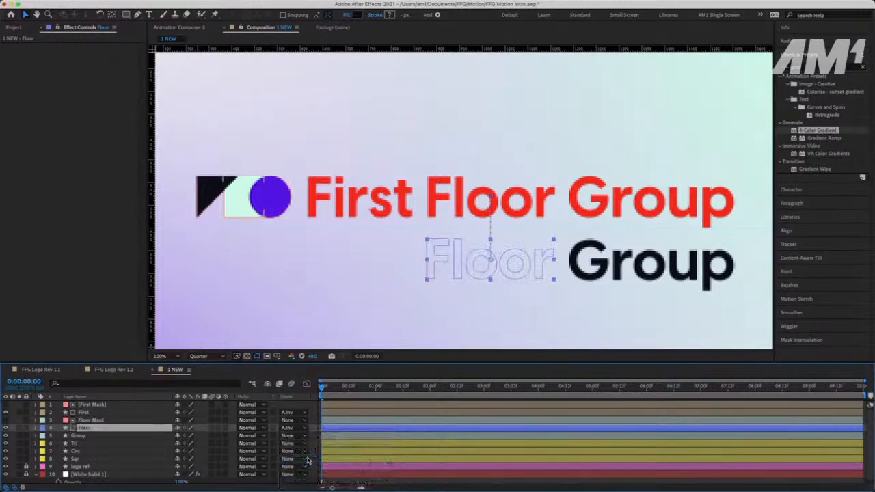
key("comma")
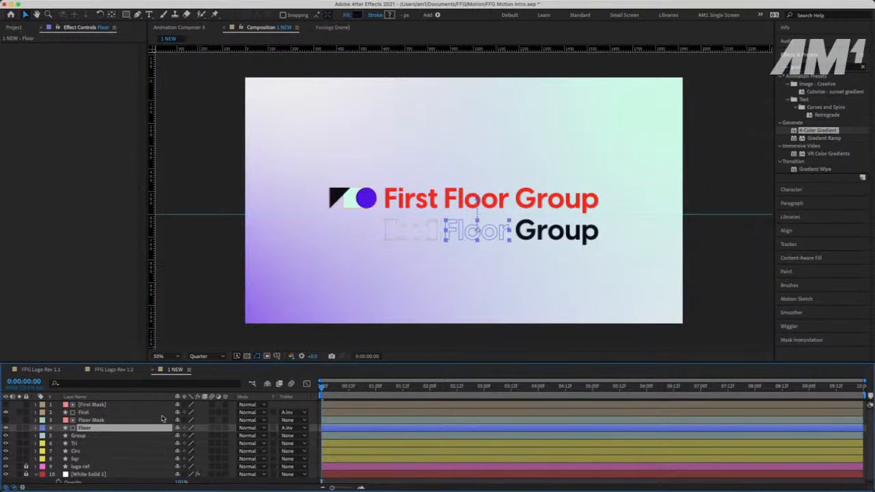
key("space")
key("space")
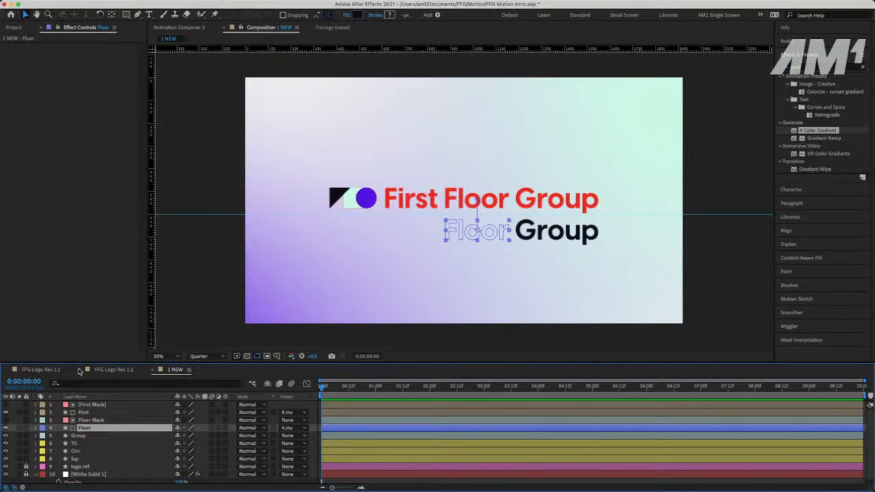
Play the FFG Logo Rev 1.2 composition as a reference and return to 1 NEW to preview its reveal
left_click(110, 370)
left_click_drag(253, 392, 226, 392)
key("space")
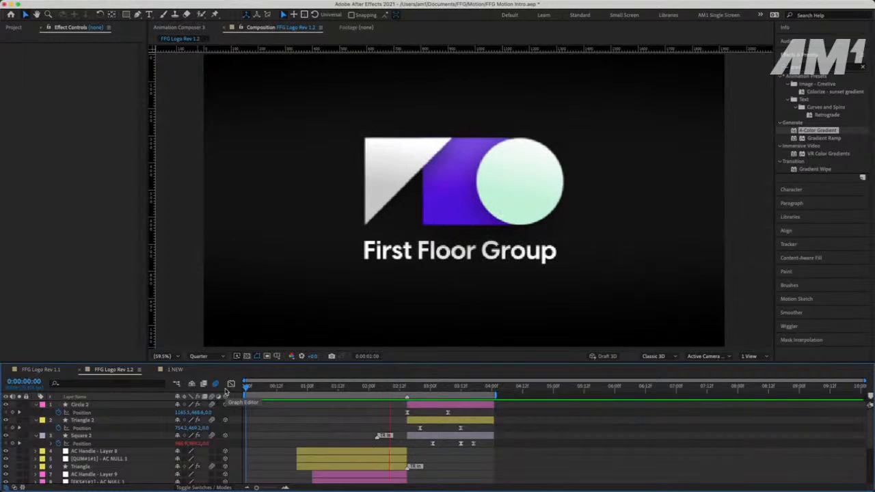
key("space")
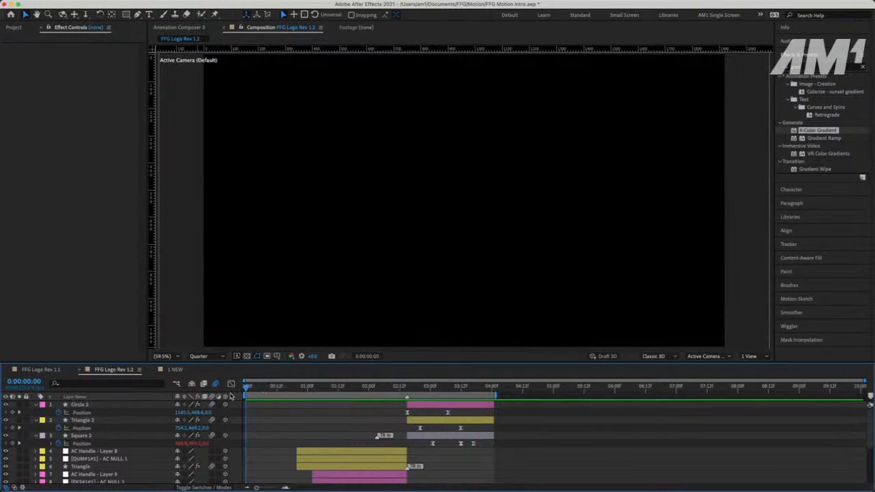
key("space")
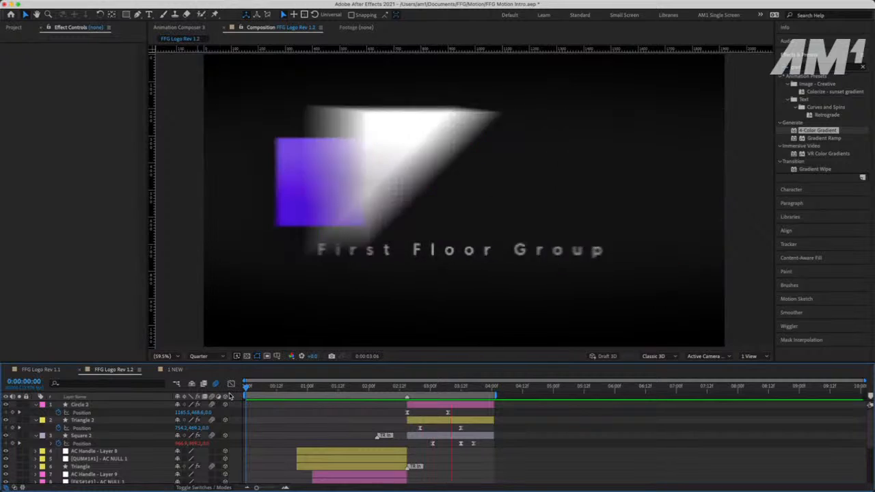
key("space")
key("space")
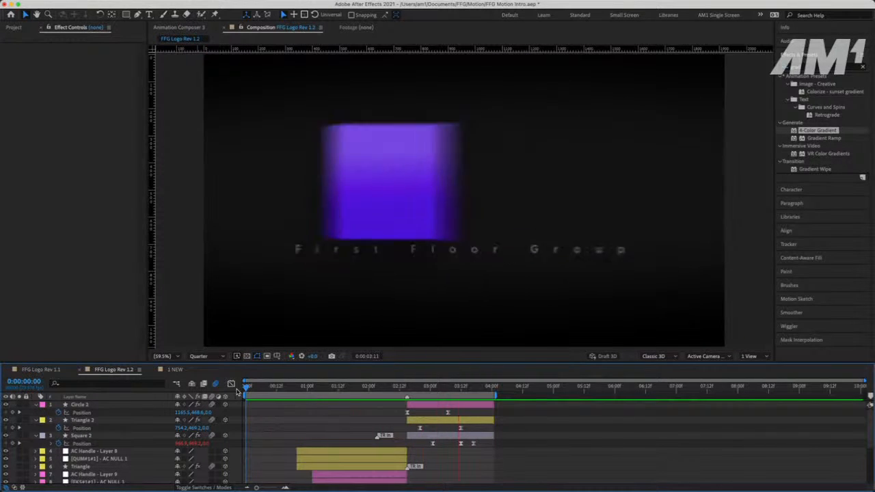
key("space")
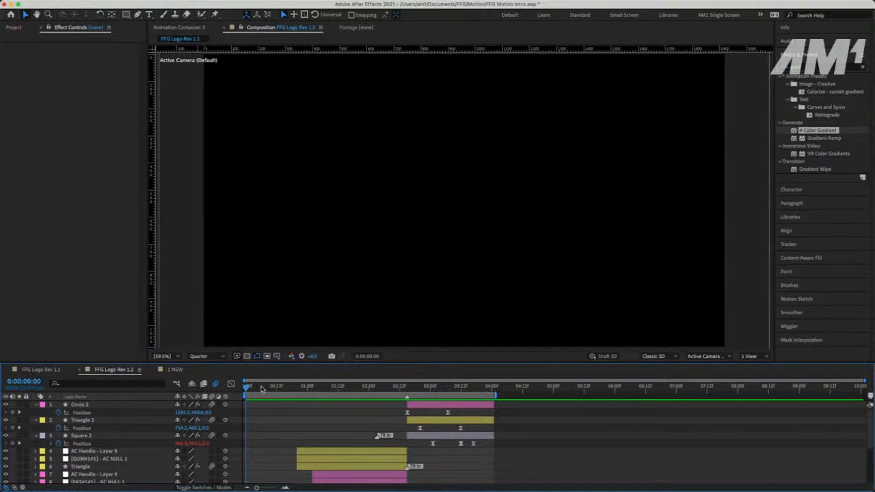
left_click_drag(261, 389, 310, 391)
left_click(176, 369)
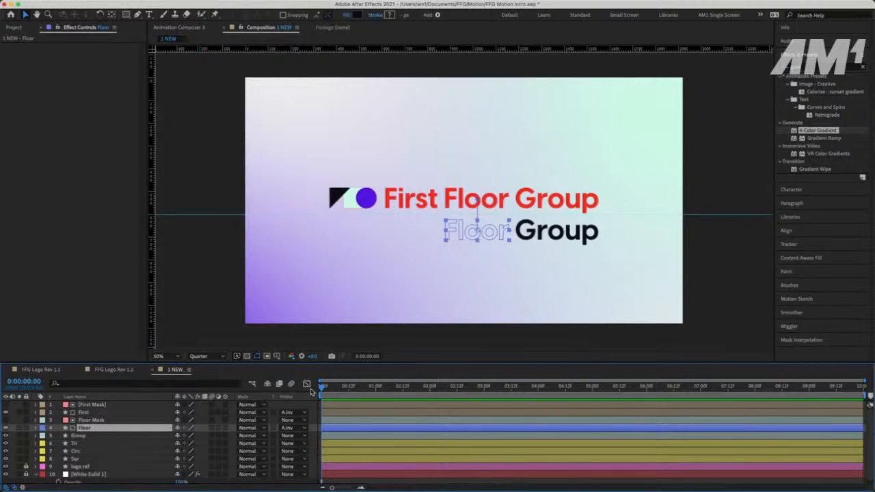
key("space")
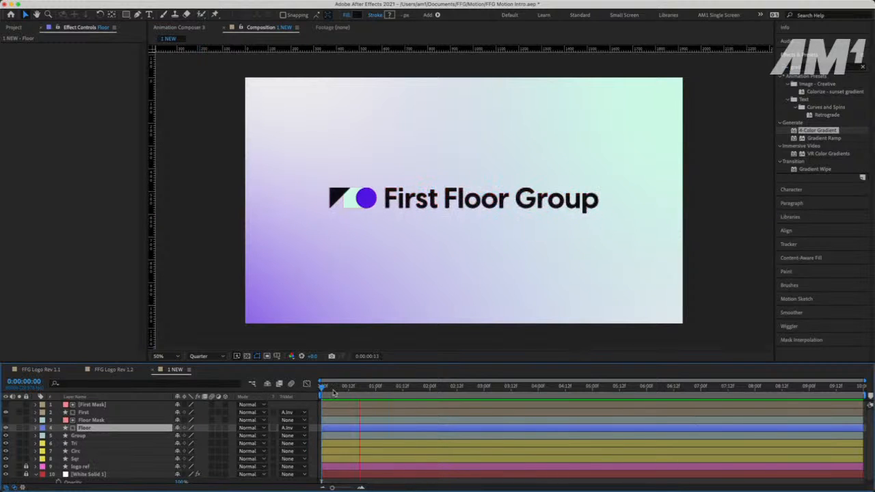
Play the 1 NEW composition to check how the words First, Floor and Group rise into place
key("space")
key("space")
key("space")
key("space")
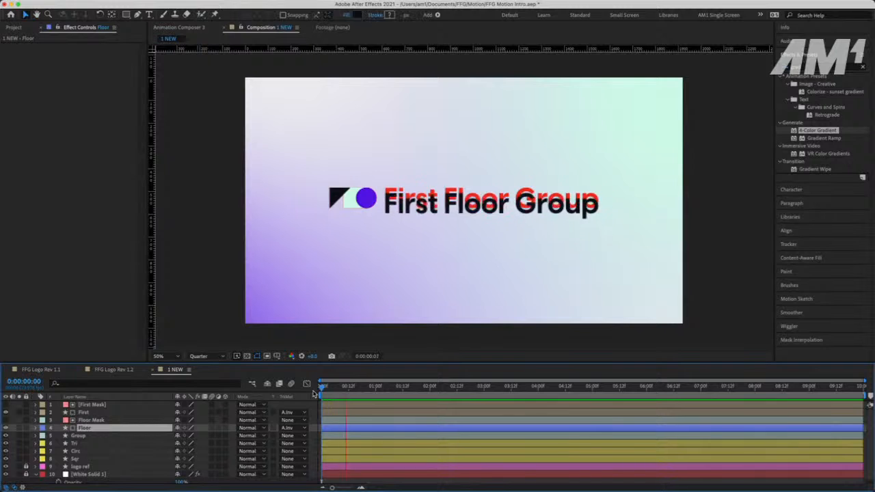
key("space")
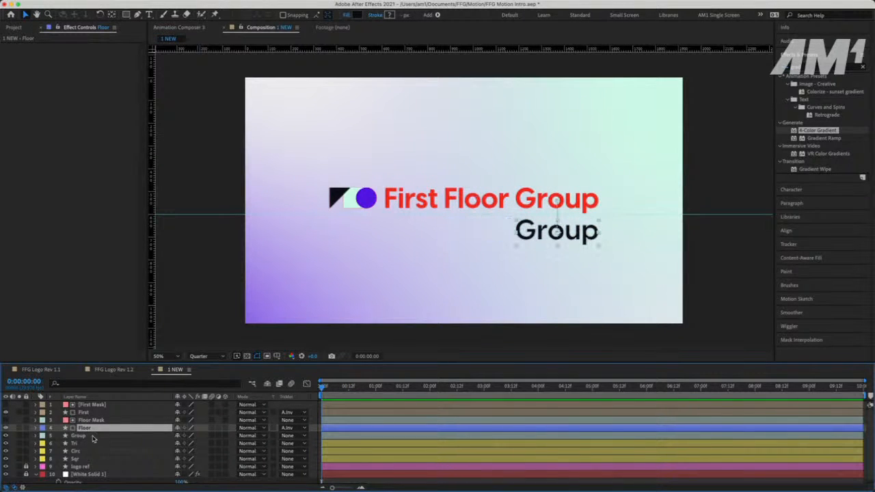
Set the Group layer's label colour to Purple
left_click(94, 437)
left_click(43, 435)
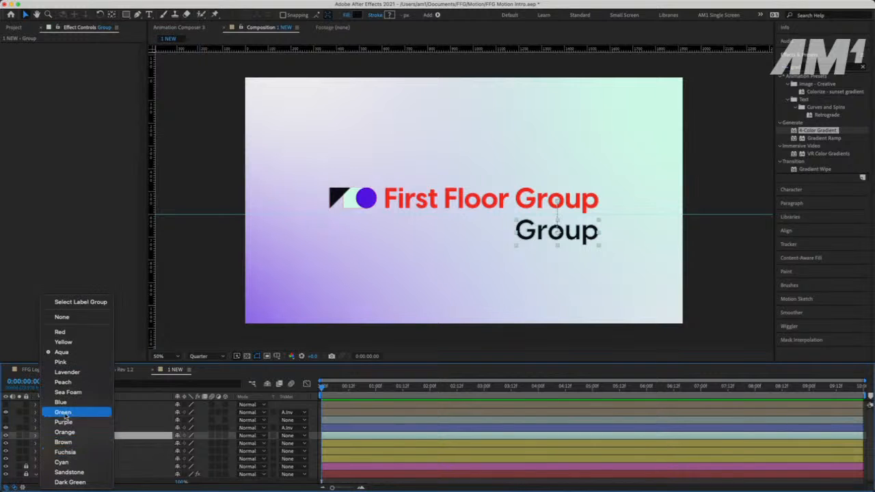
left_click(74, 436)
Set the label colour of both the Floor and Floor Mask layers to Aqua
left_click(86, 427)
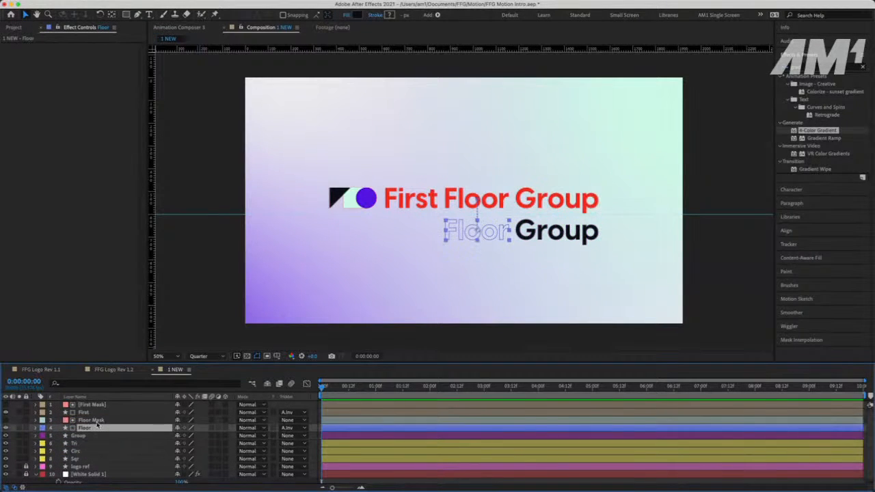
left_click(91, 420, "shift")
left_click(41, 423)
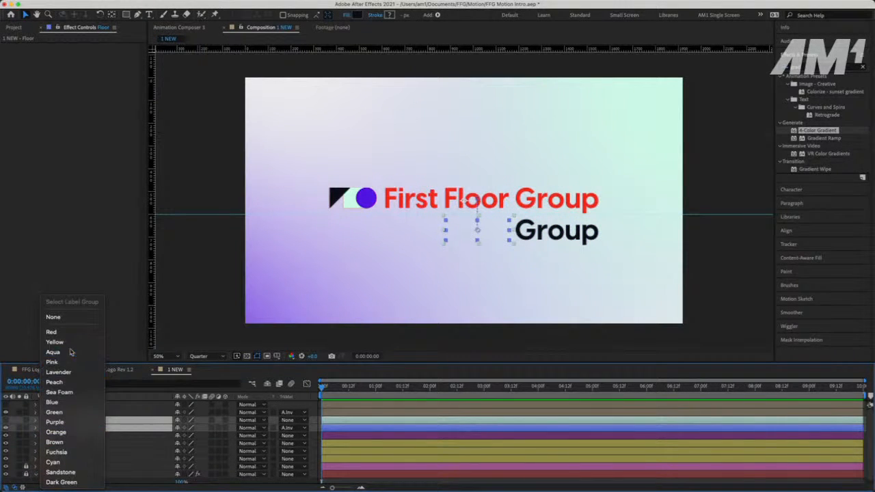
left_click(65, 351)
Examine the Floor and First layers with their masks one by one and play the animation
left_click(80, 435)
left_click(93, 421)
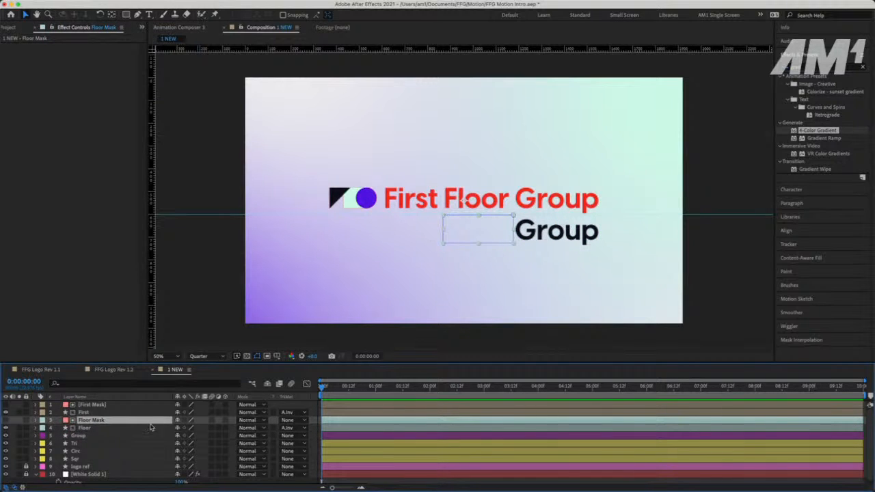
left_click(102, 428)
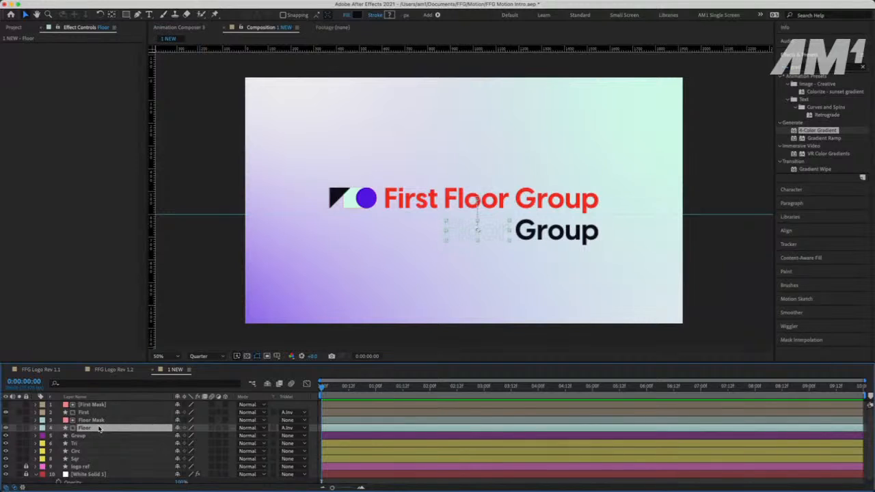
left_click(103, 421)
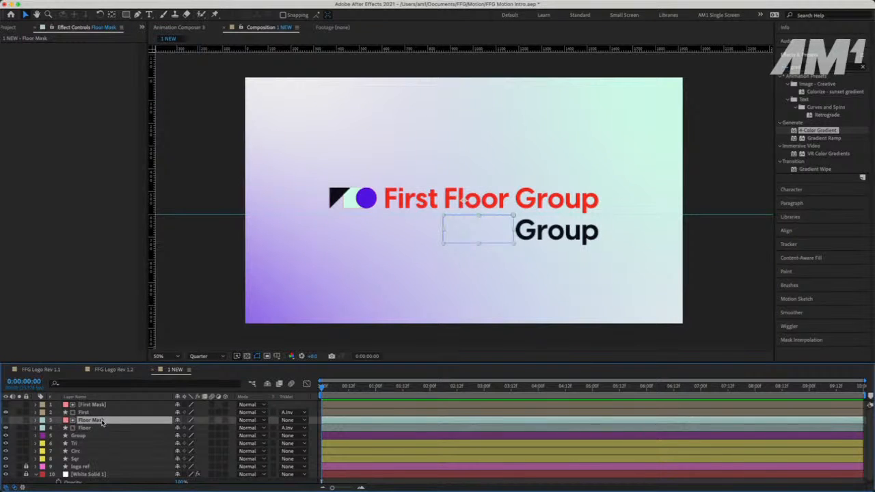
left_click(106, 414)
left_click(108, 404)
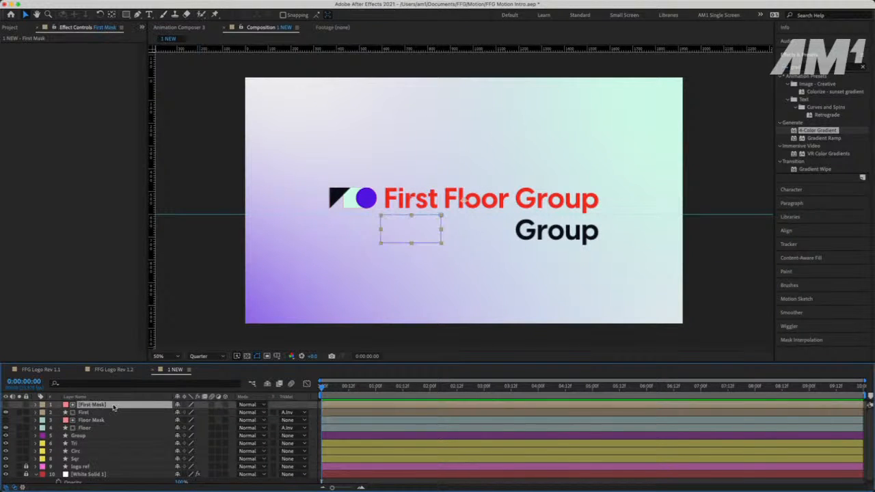
key("space")
key("space")
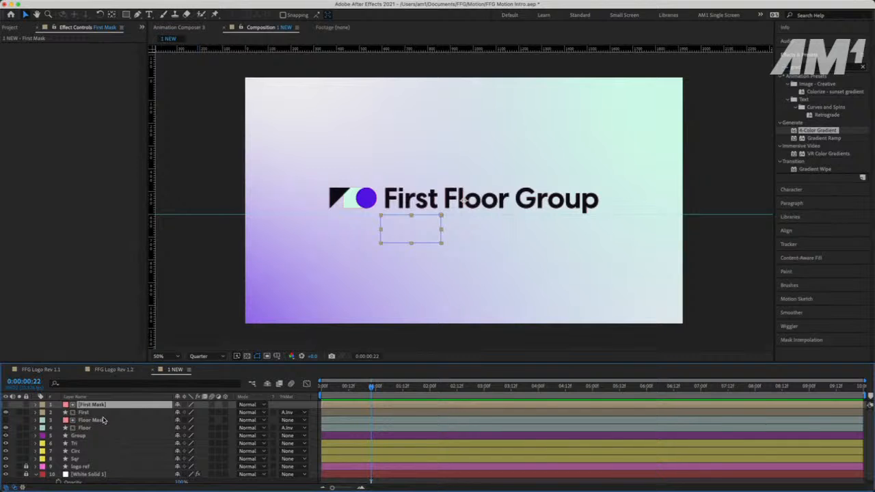
Duplicate the Floor Mask layer and place the copy directly above the Group layer
left_click(109, 421)
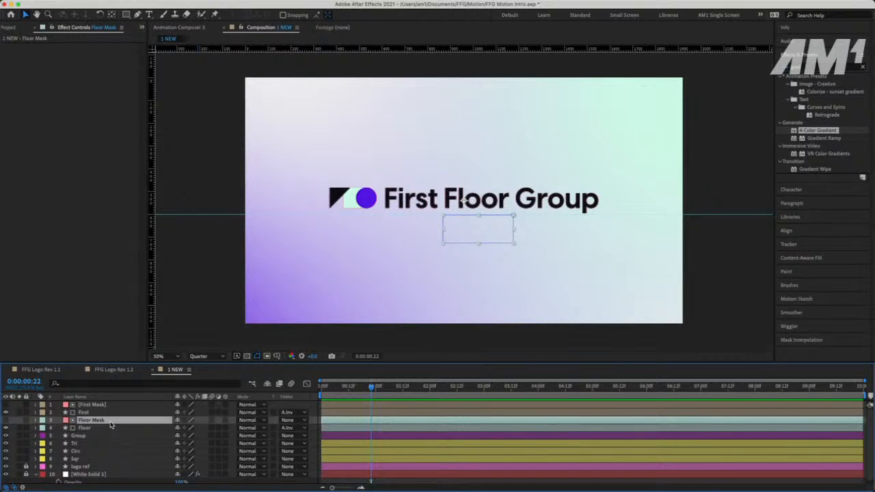
key("super+d")
left_click_drag(107, 421, 108, 440)
left_click(97, 444)
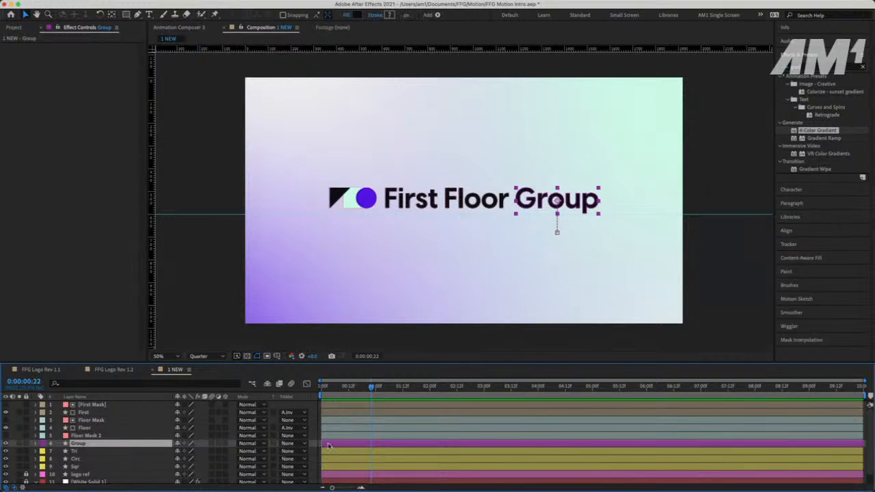
left_click(306, 444)
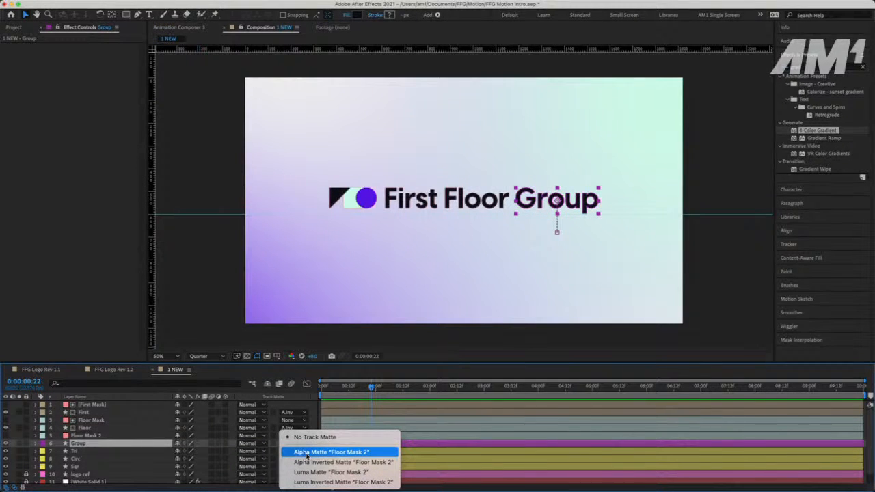
left_click(306, 453)
At the first frame, shift the Floor Mask 2 rectangle sideways so it starts at the left edge of the lowered word Group
left_click(96, 435)
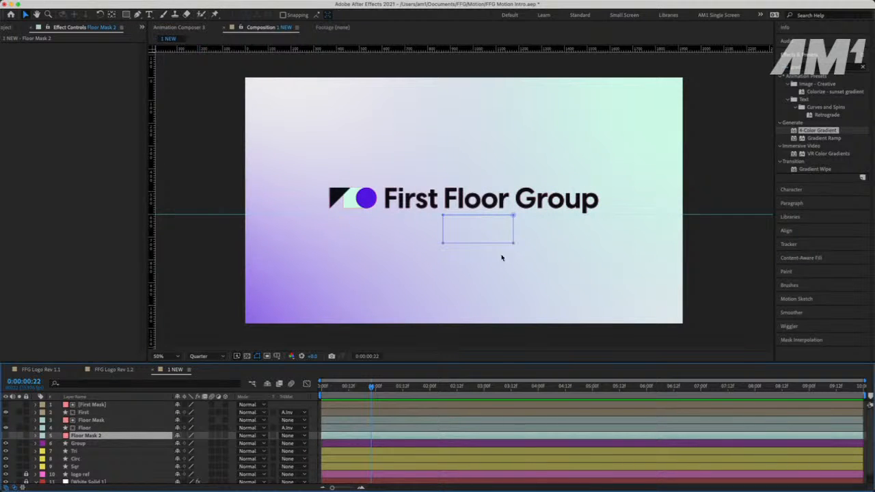
left_click_drag(343, 388, 294, 387)
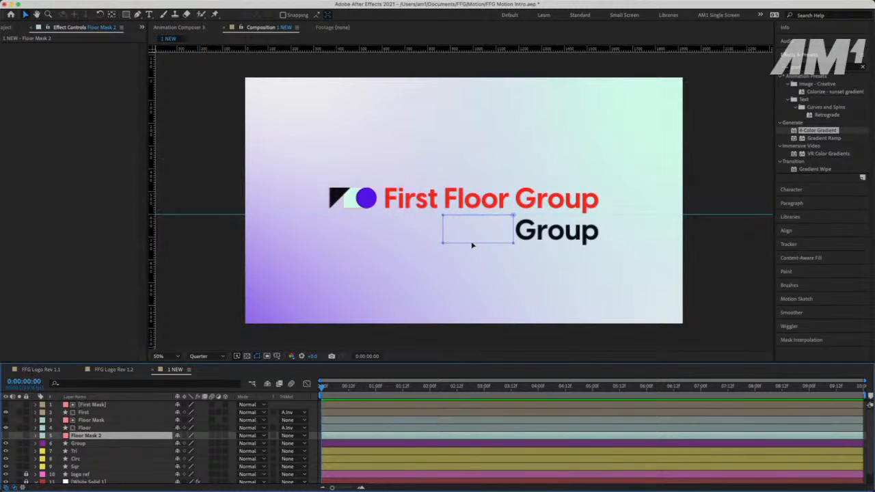
left_click_drag(474, 243, 494, 244)
key("super+z")
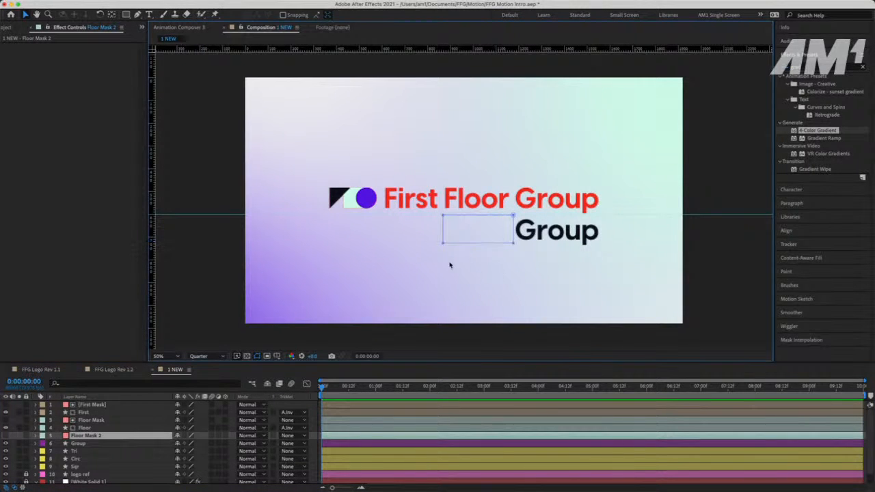
left_click_drag(374, 127, 544, 282)
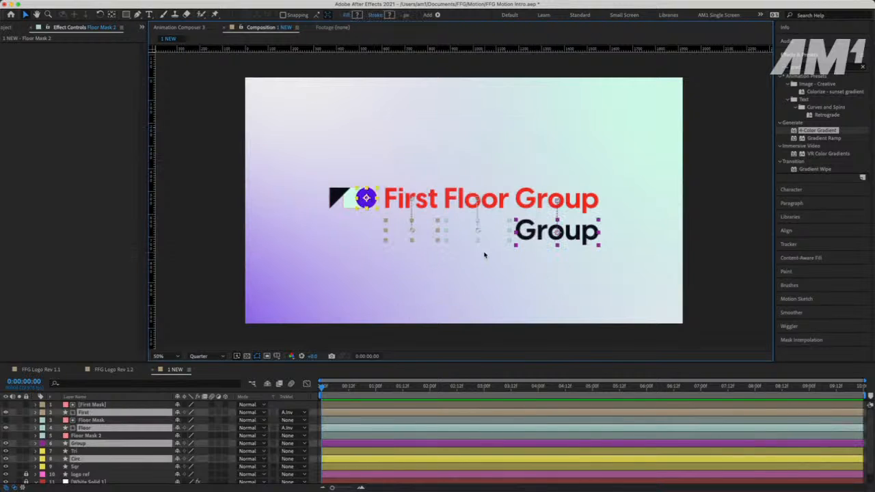
left_click(103, 436)
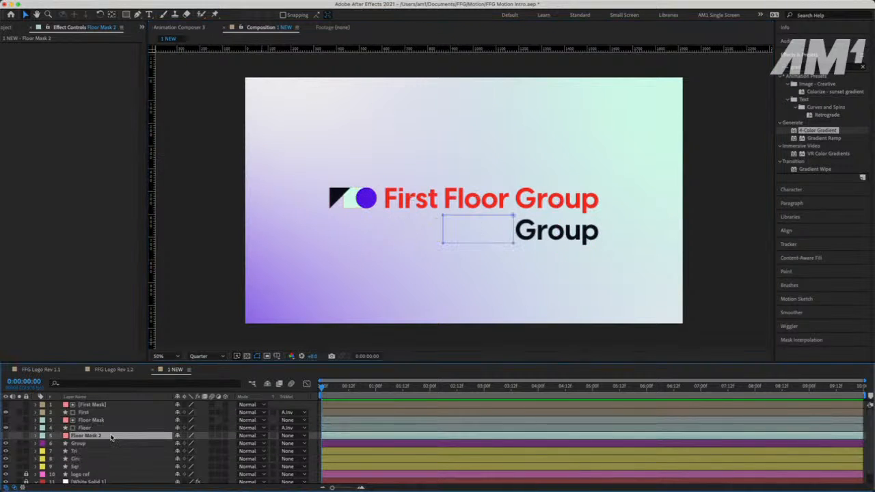
left_click(445, 242)
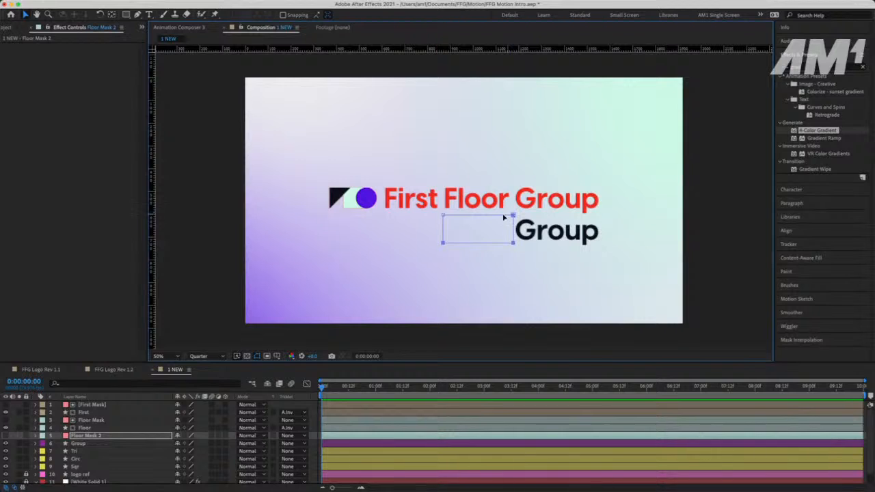
left_click_drag(456, 218, 524, 216)
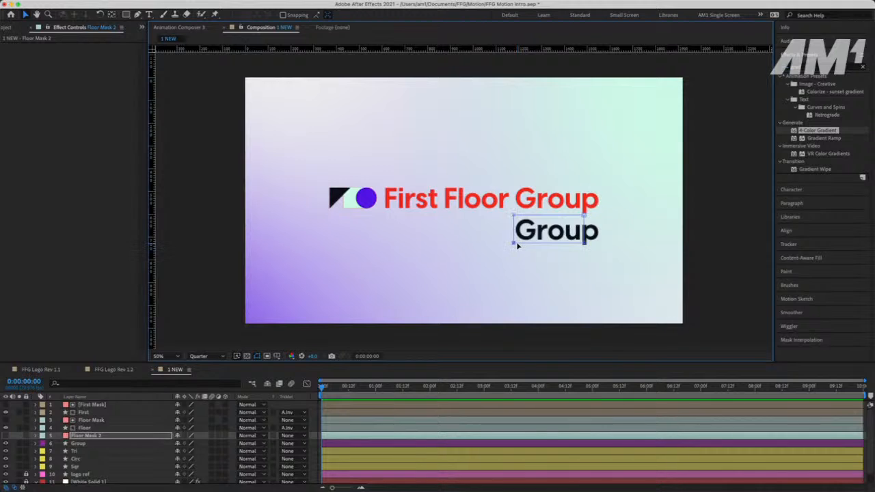
left_click(579, 259)
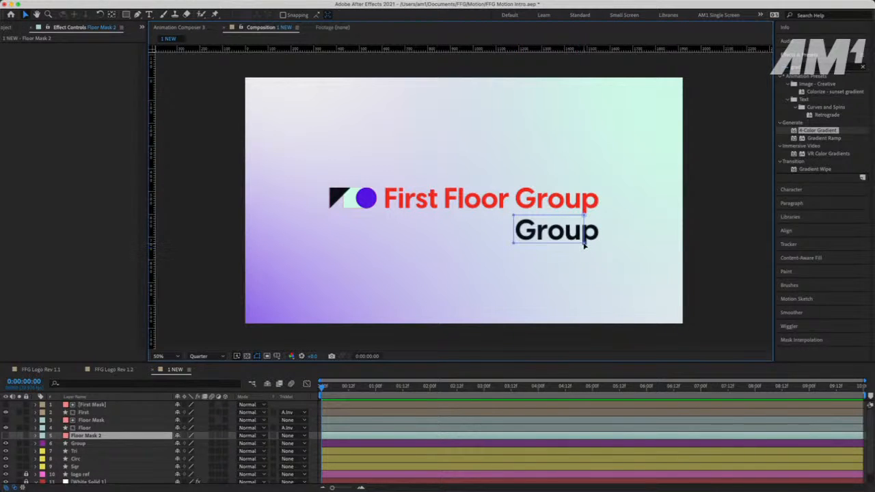
Extend the Floor Mask 2 rectangle at its bottom and right edges so it covers the whole lowered word Group
left_click(584, 243)
left_click_drag(545, 243, 545, 254)
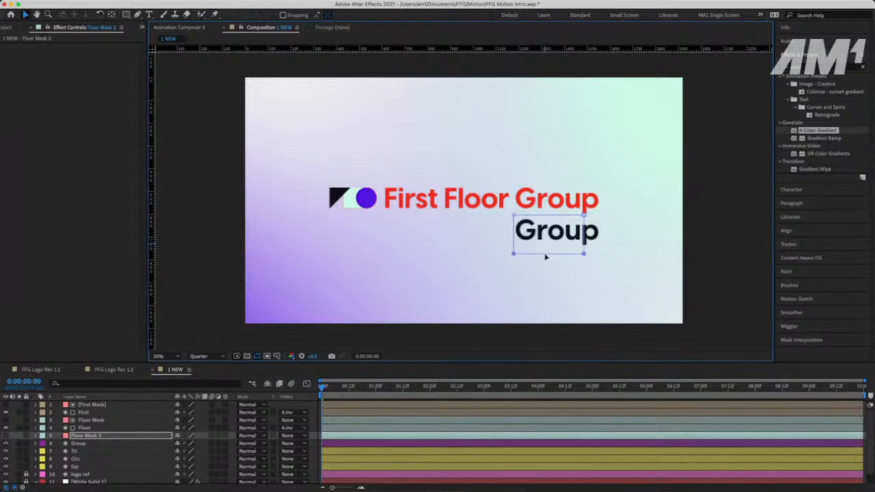
left_click(584, 215)
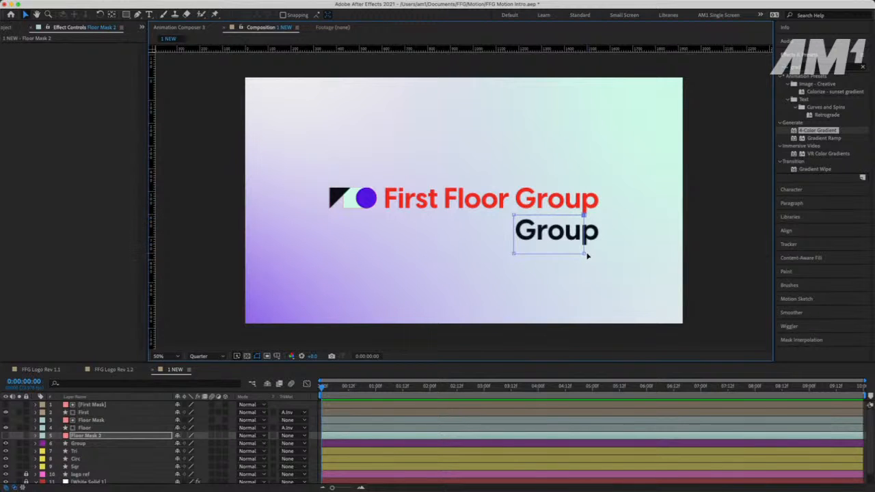
left_click_drag(584, 253, 602, 252)
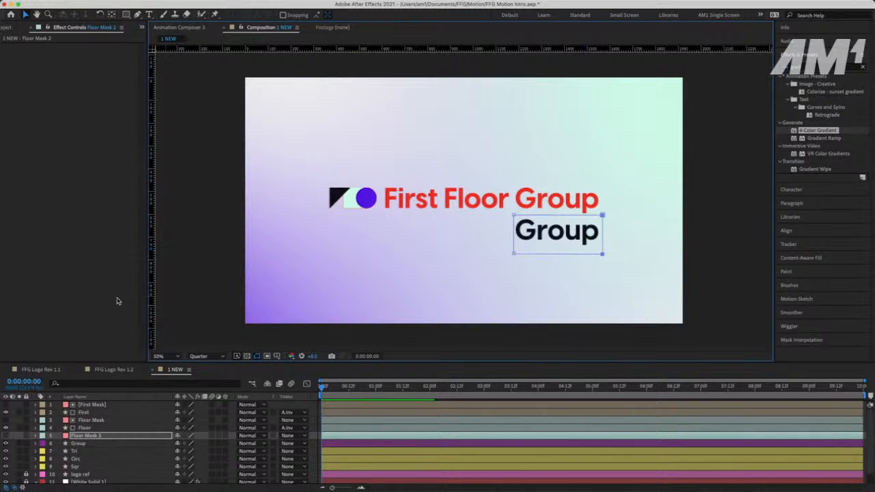
Set the Group layer's track matte to Alpha Inverted Matte using Floor Mask 2 and play the animation to check the reveal
left_click(290, 437)
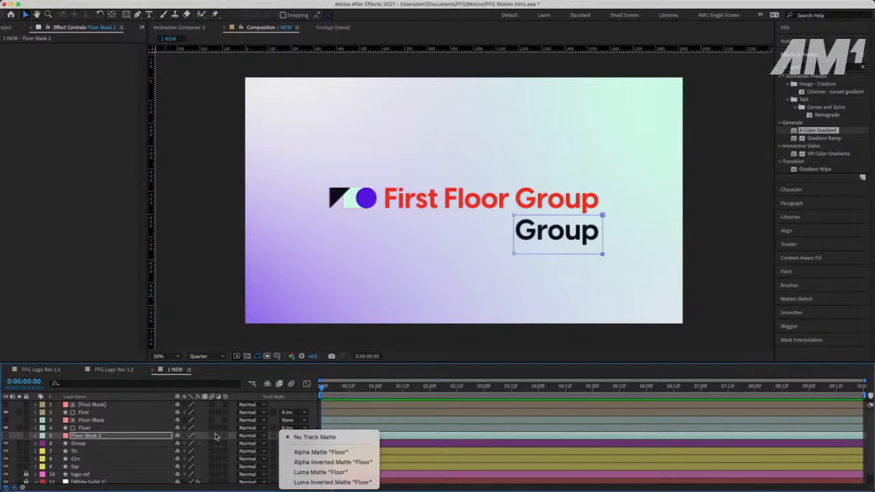
left_click(315, 437)
left_click(134, 444)
left_click(287, 445)
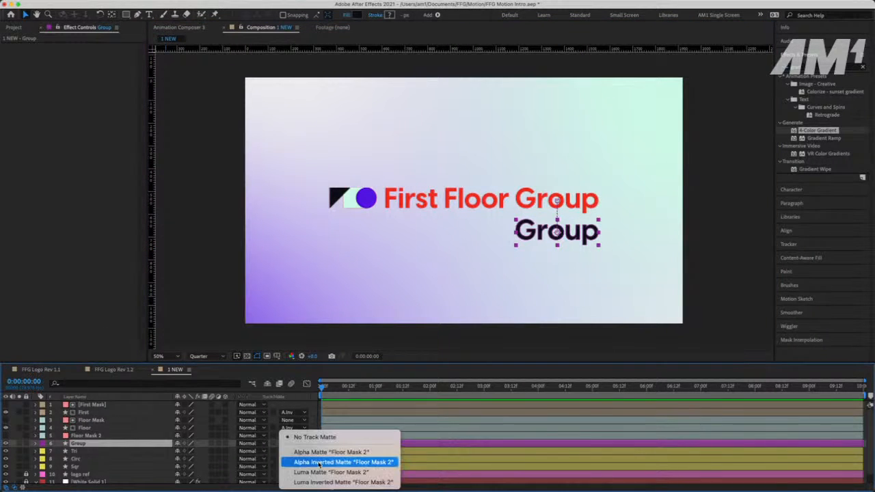
left_click(325, 462)
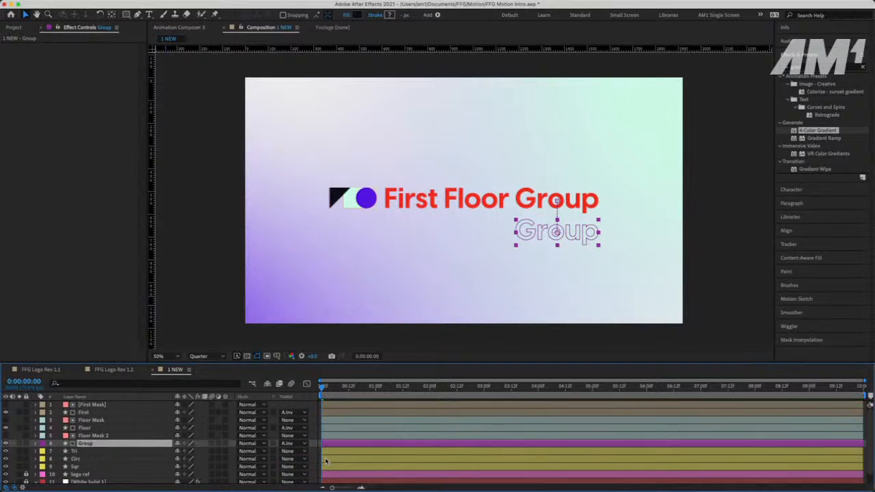
key("space")
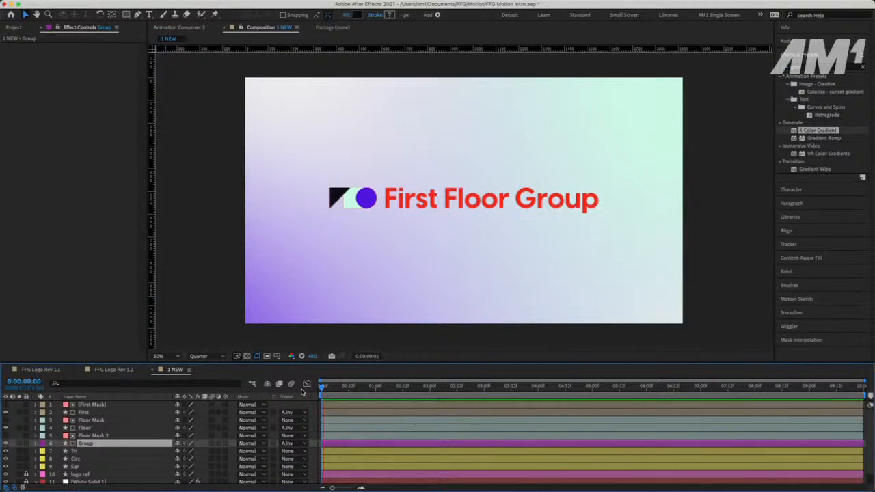
left_click_drag(321, 389, 329, 390)
key("space")
Set the label colour of both the Floor Mask 2 and Group layers to Orange
left_click(96, 437, "shift")
left_click(42, 435)
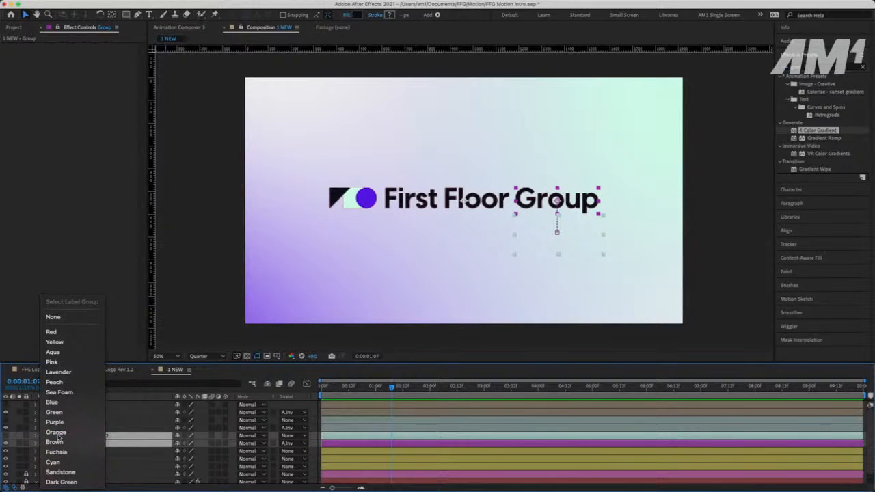
left_click(57, 434)
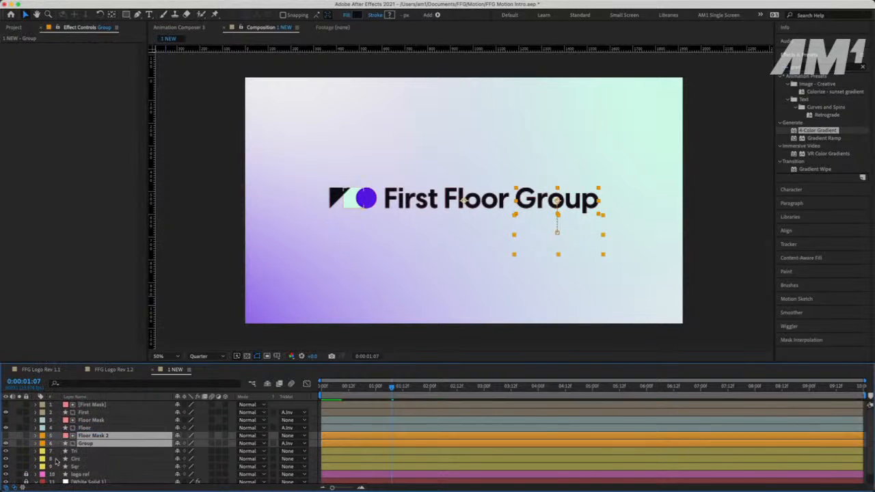
left_click(96, 428)
left_click(96, 420, "shift")
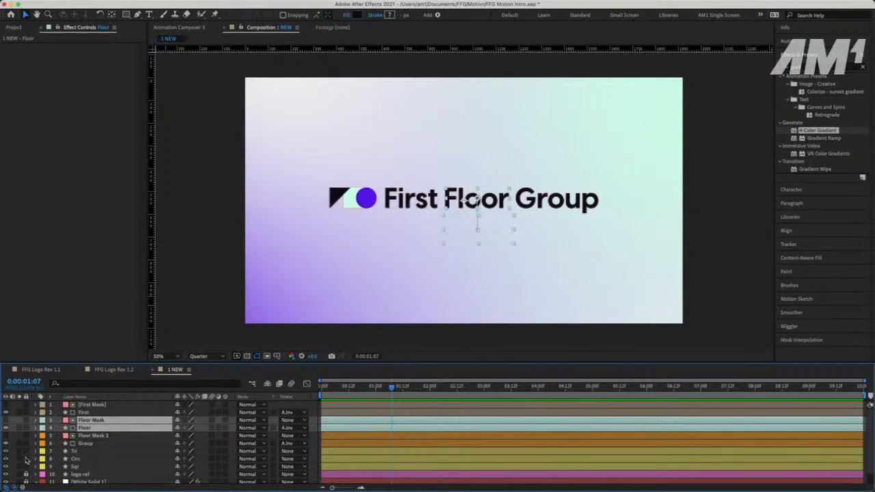
left_click(100, 444)
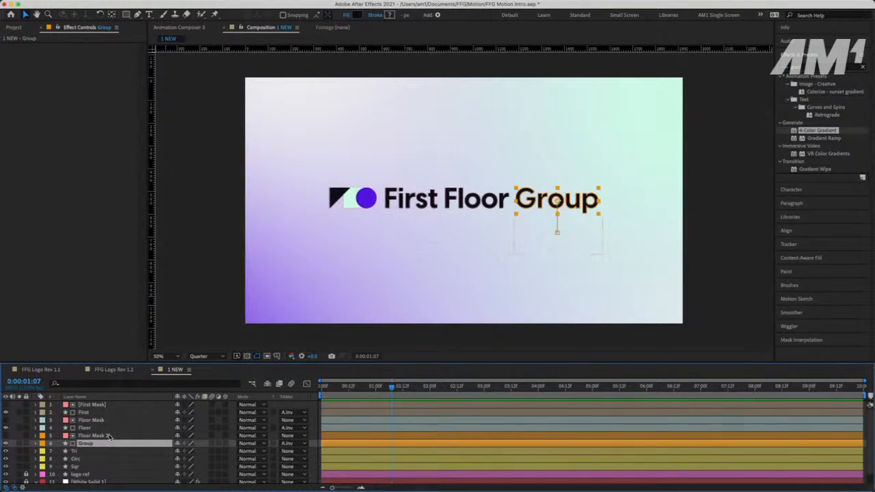
At the first frame, show the Position property of all six word and mask layers and enlarge the timeline area to fit them
key("Home")
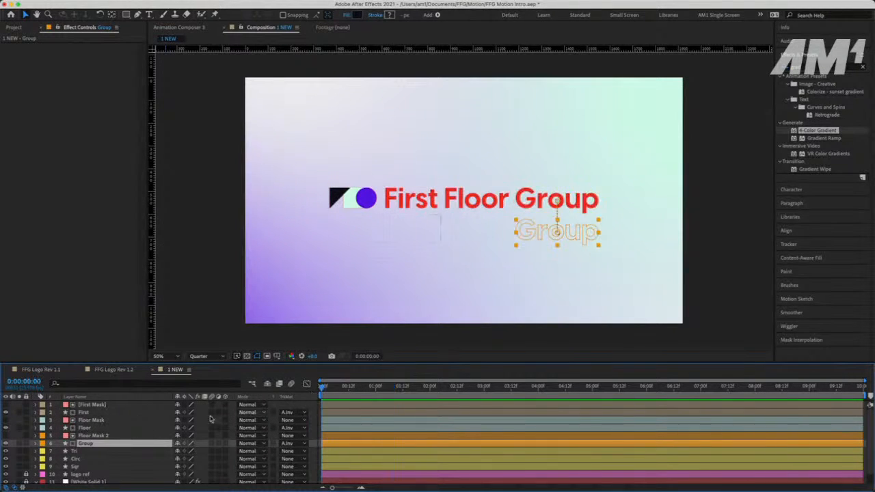
left_click(112, 405)
left_click(111, 444, "shift")
key("p")
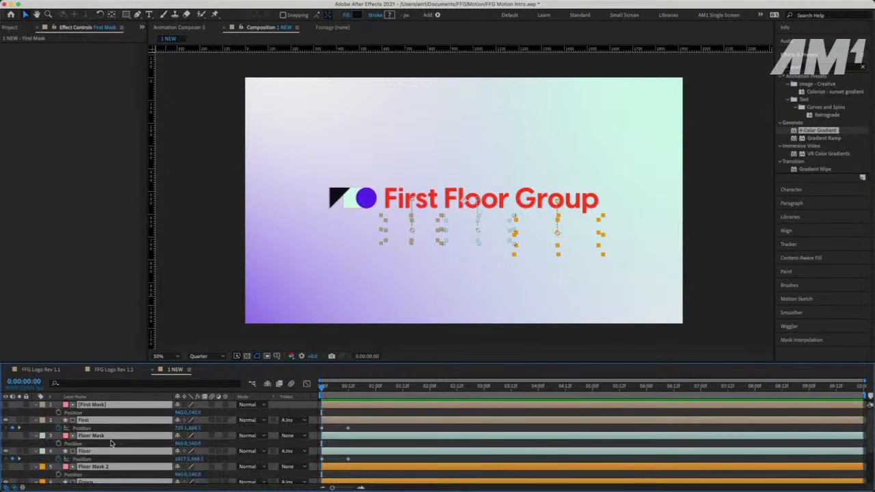
scroll(431, 458, "down", 3)
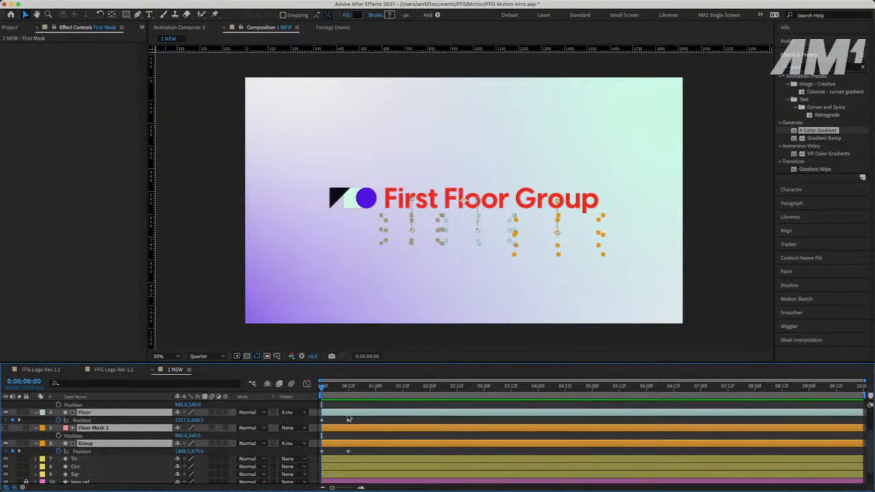
scroll(348, 420, "up", 1)
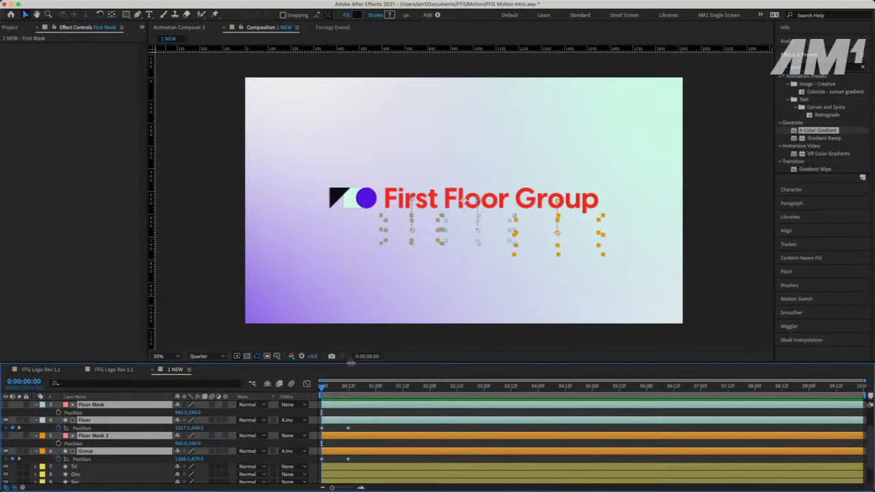
left_click_drag(354, 368, 348, 273)
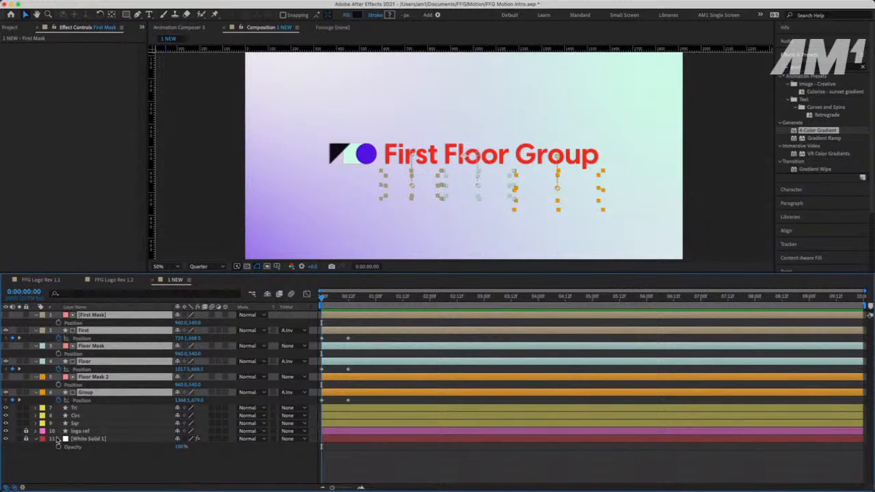
Mark the logo ref and White Solid 1 layers as shy and hide shy layers from the timeline
left_click(26, 438)
left_click_drag(177, 439, 177, 431)
left_click(268, 294)
left_click(268, 296)
left_click(268, 296)
left_click(269, 295)
left_click(268, 296)
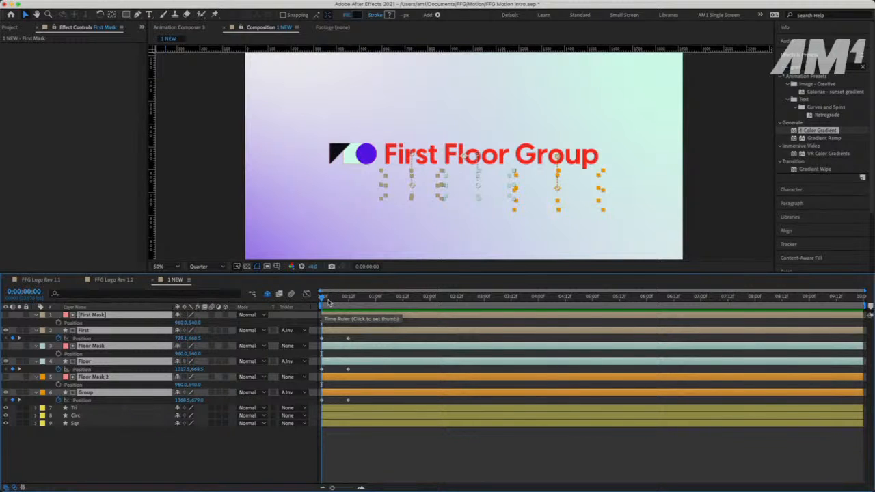
Play back the First Floor Group text reveal from the start to check its movement
key("space")
key("space")
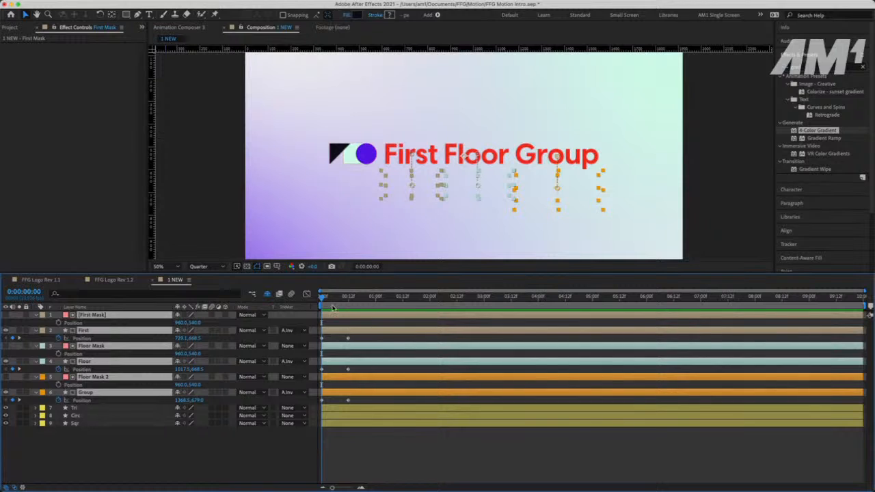
key("space")
key("space")
key("space")
key("space")
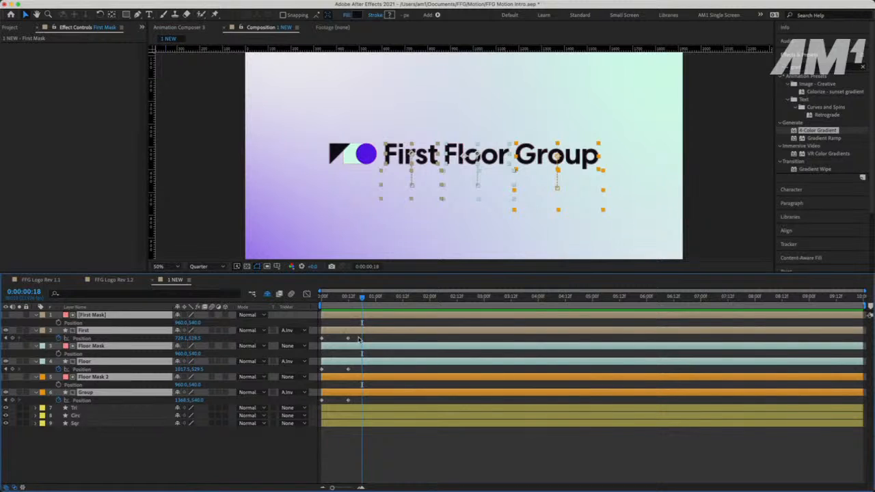
Apply Easy Ease to all Position keyframes of the First, Floor and Group layers and preview the animation
left_click_drag(359, 340, 315, 428)
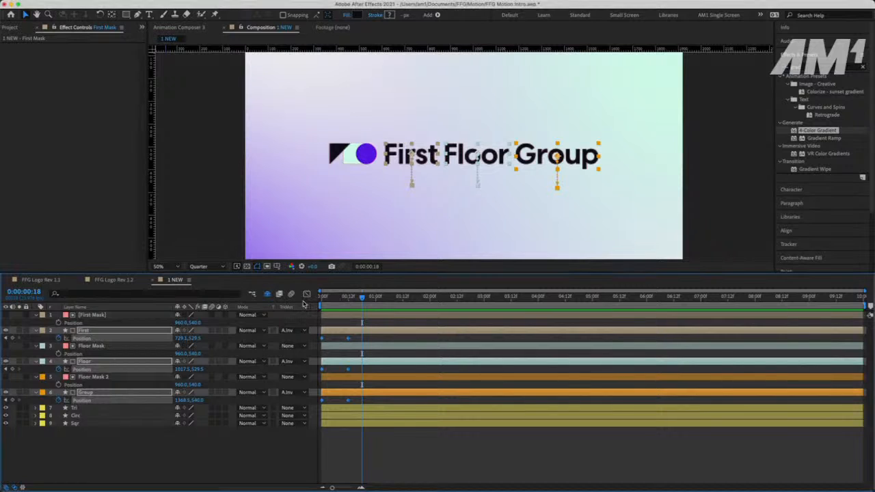
key("Home")
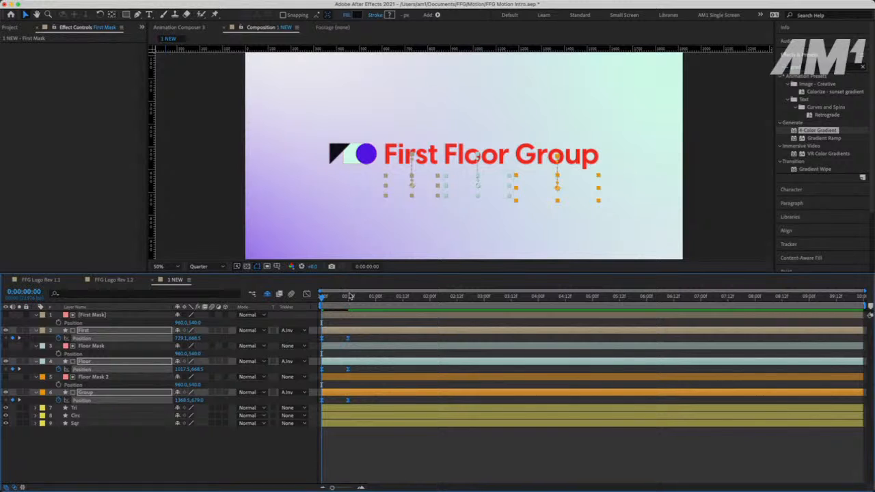
key("space")
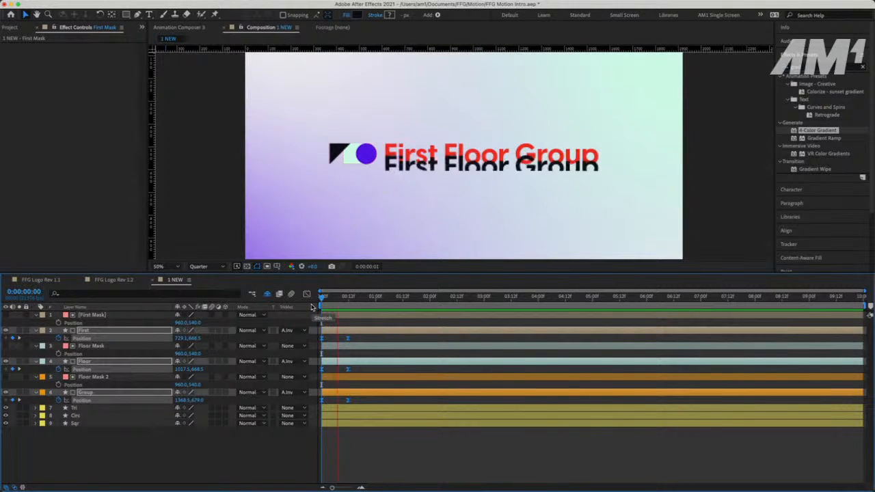
left_click_drag(326, 303, 309, 304)
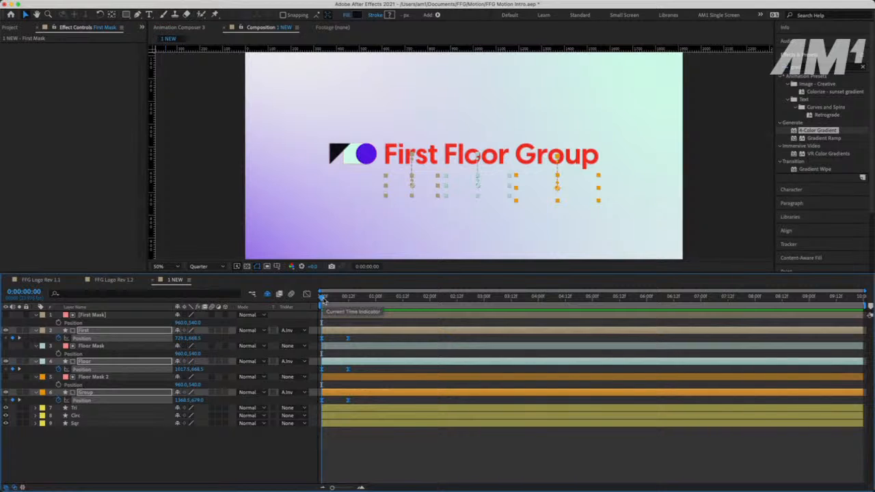
mouse_move(323, 301)
left_mouse_down()
mouse_move(349, 299)
mouse_move(322, 310)
mouse_move(350, 308)
mouse_move(318, 314)
left_mouse_up()
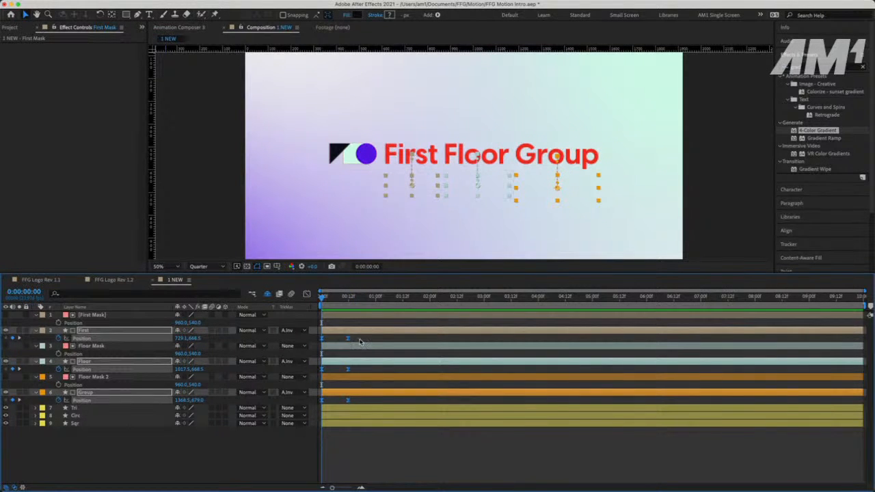
Reshape the speed graph of the three words' Position keyframes to peak at about frame 4 with a long ease-out, and preview it
left_click_drag(359, 338, 317, 418)
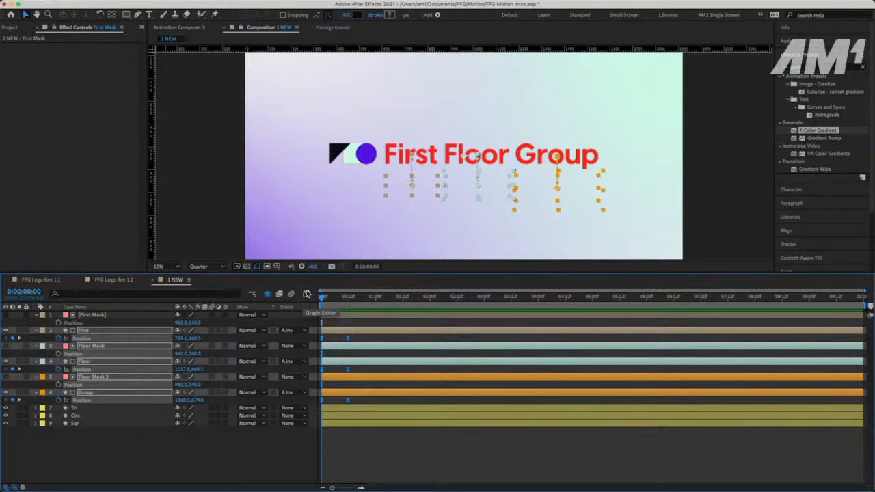
left_click(306, 295)
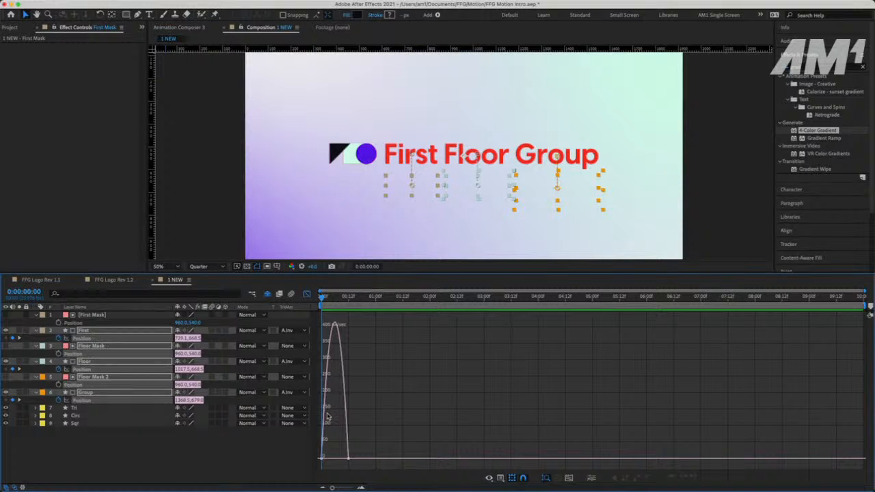
key("=")
key("=")
left_click_drag(357, 438, 295, 484)
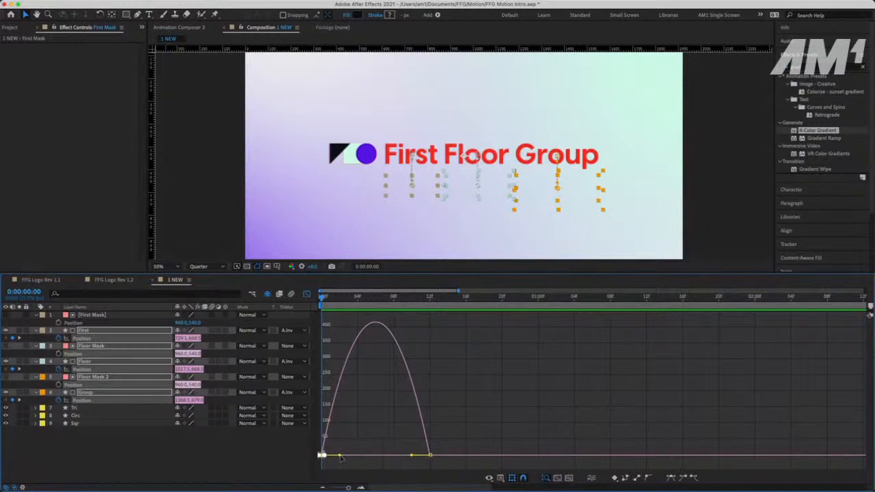
left_click(338, 299)
left_click_drag(338, 299, 305, 306)
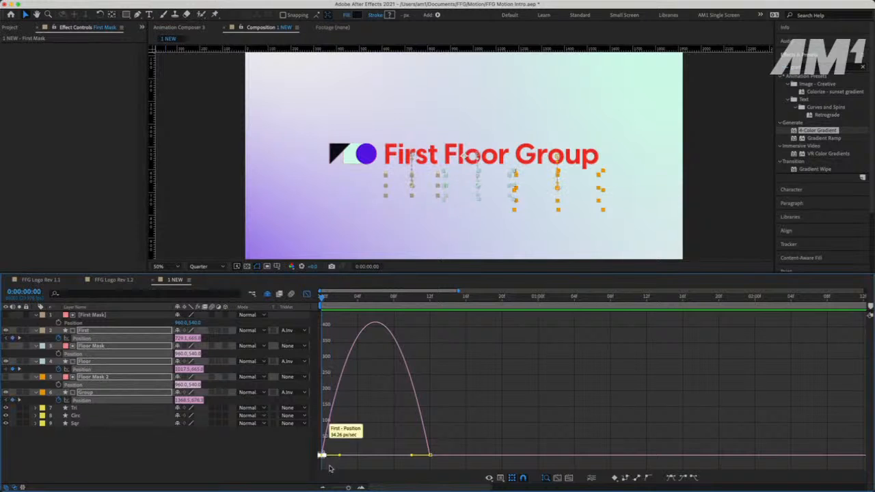
mouse_move(348, 440)
left_mouse_down()
mouse_move(310, 462)
mouse_move(348, 458)
left_mouse_up()
left_click_drag(449, 429, 387, 462)
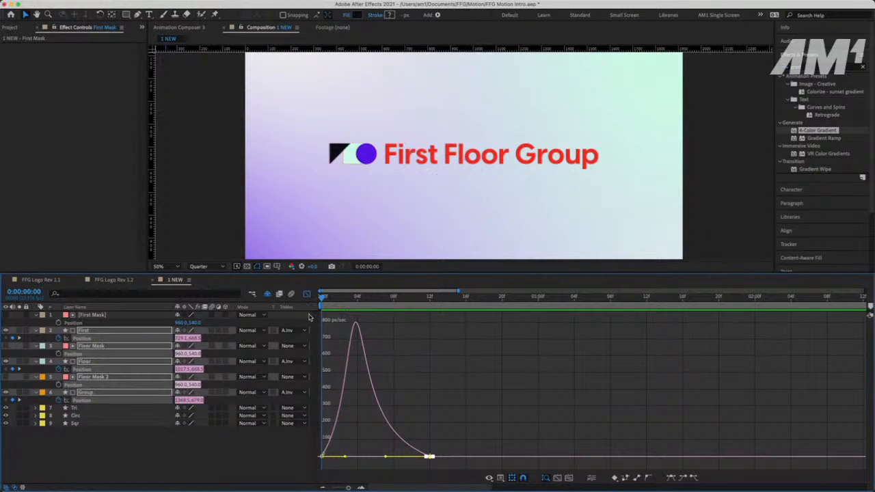
key("space")
key("space")
key("space")
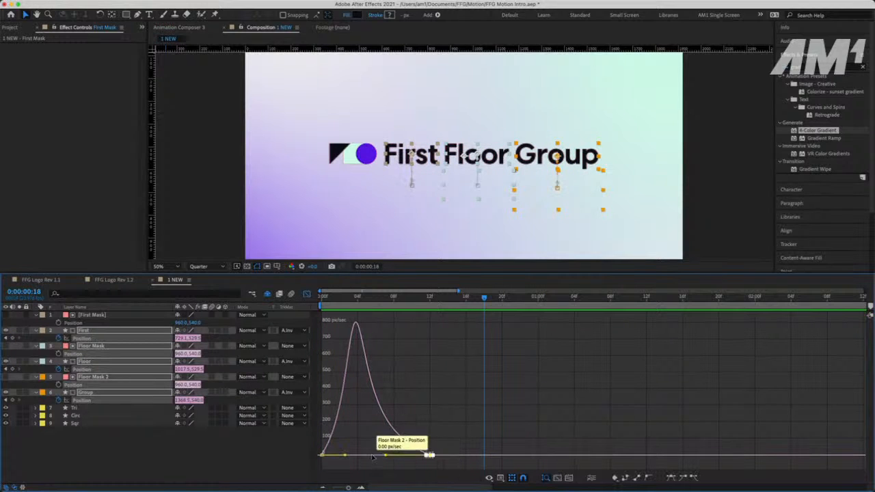
Lengthen the ease into the final Position keyframes for a sharper speed peak near frame 3, and replay the animation
left_click_drag(385, 456, 376, 457)
left_click_drag(343, 297, 325, 301)
key("space")
key("space")
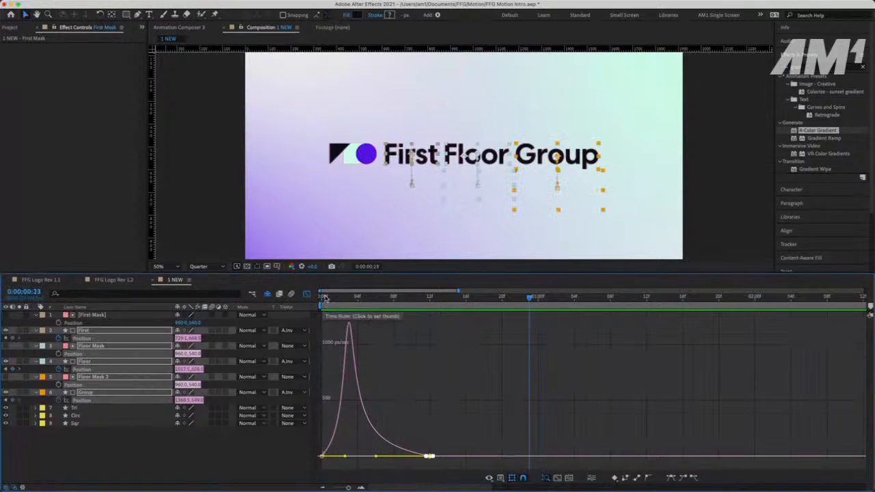
left_click(323, 298)
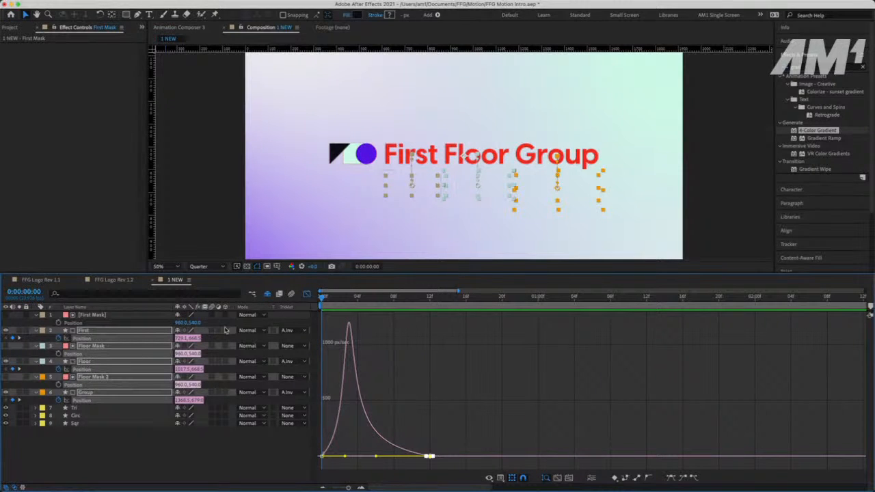
Enable motion blur for the word and mask layers and the composition, and return from the graph editor to the layer bars
left_click(211, 332)
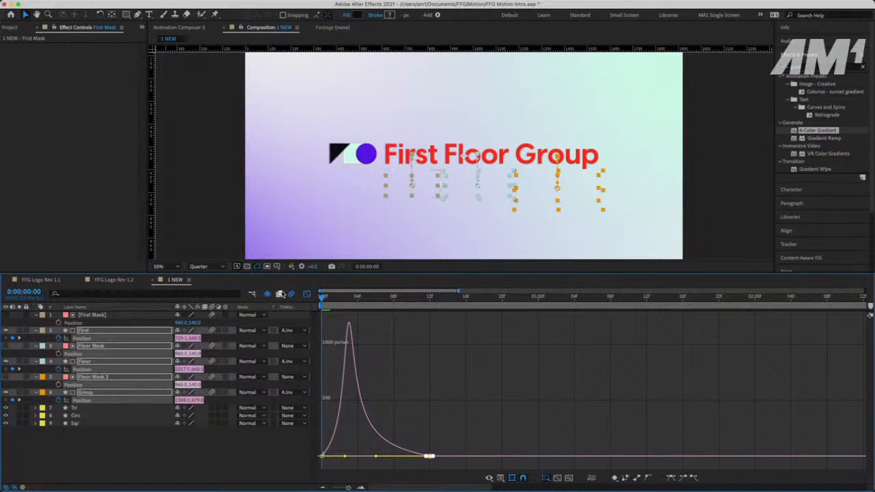
left_click(306, 294)
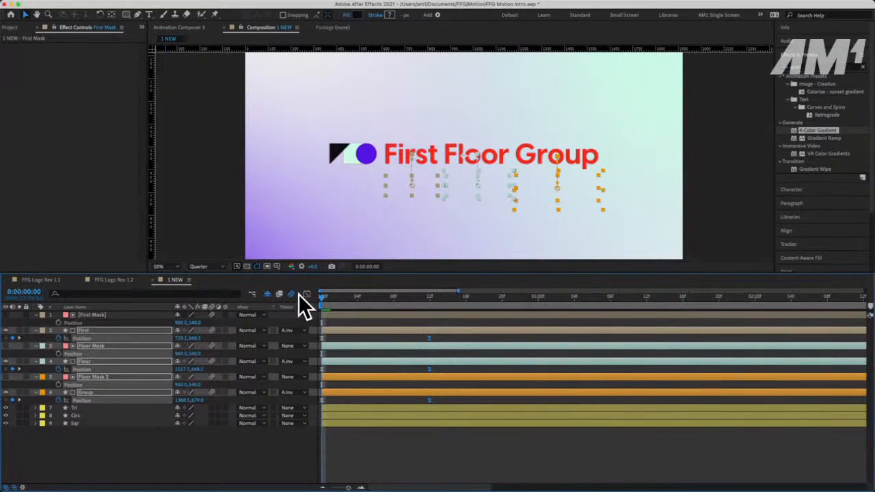
scroll(429, 186, "down", 2)
scroll(430, 186, "up", 2)
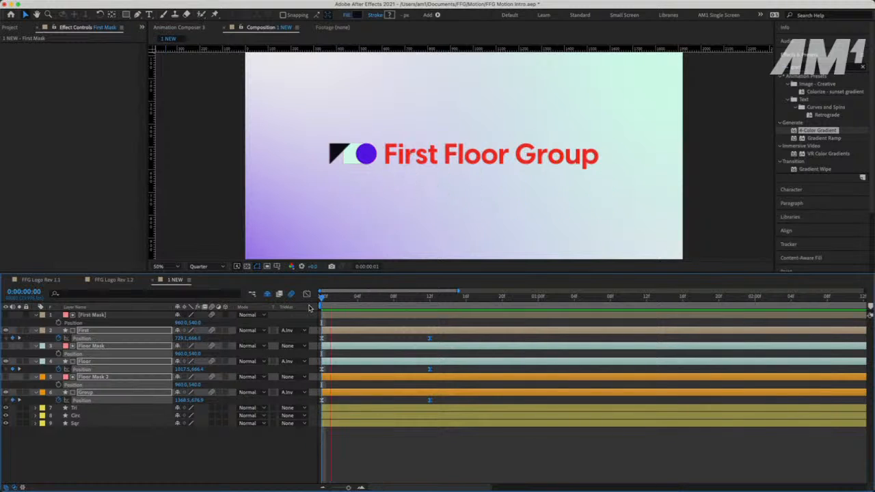
Set the composition preview resolution to Full and play the animation from the start
left_click(205, 266)
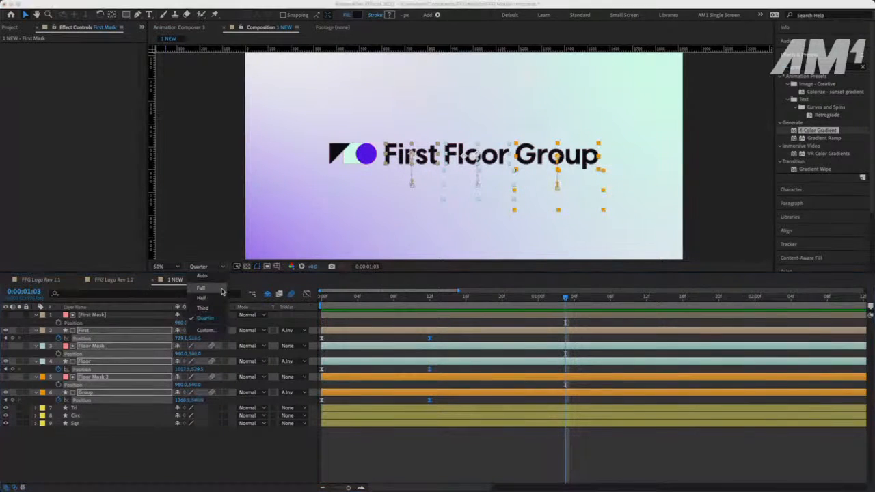
left_click(221, 289)
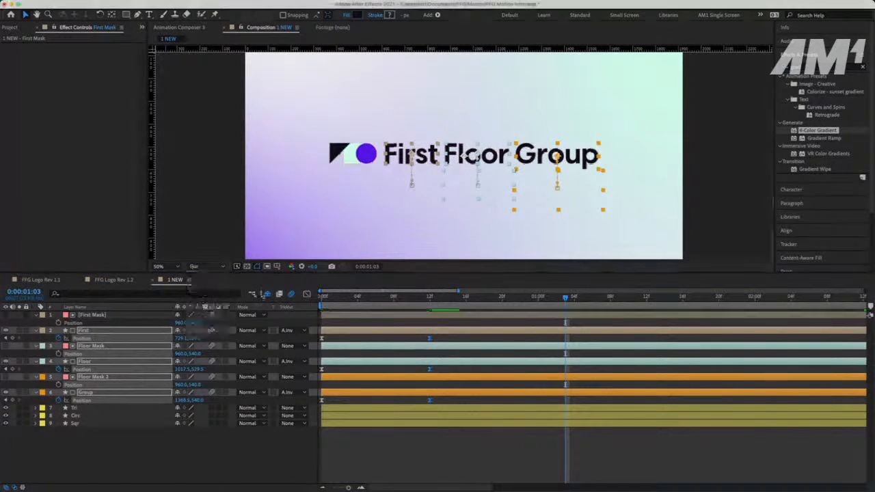
left_click(320, 298)
key("space")
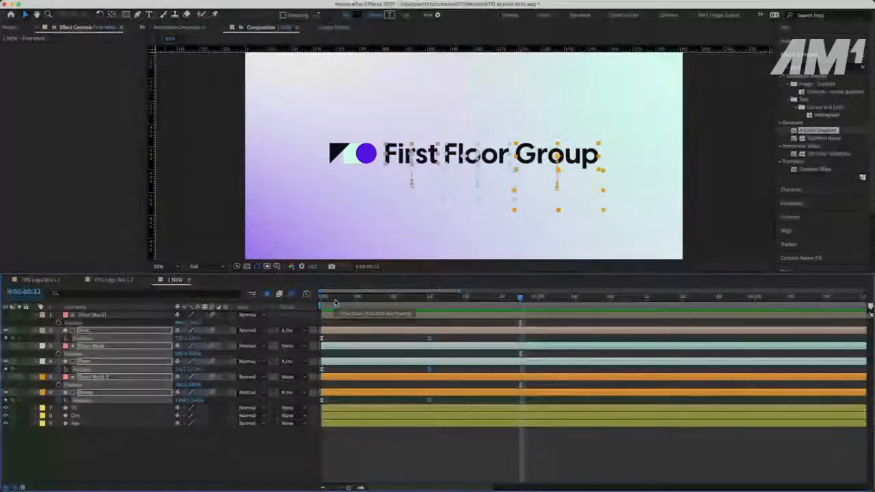
key("space")
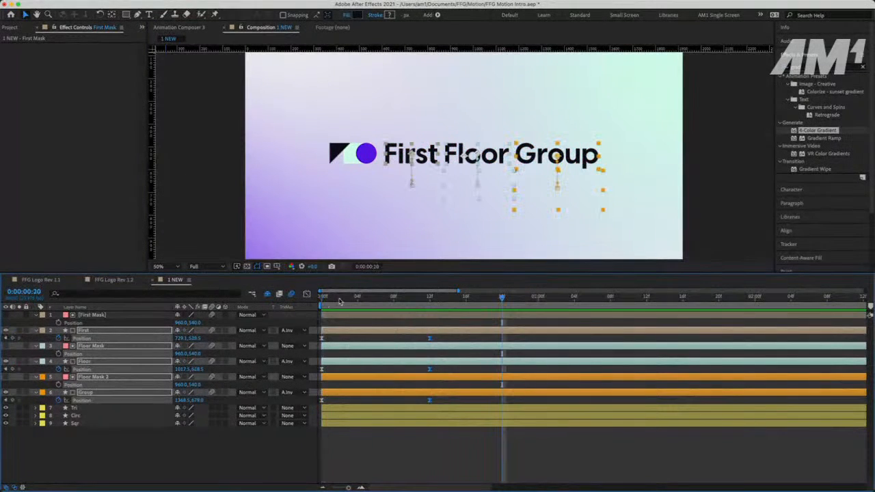
Try ending the three words' Position animation at 01:00f and preview the slower timing
key("minus")
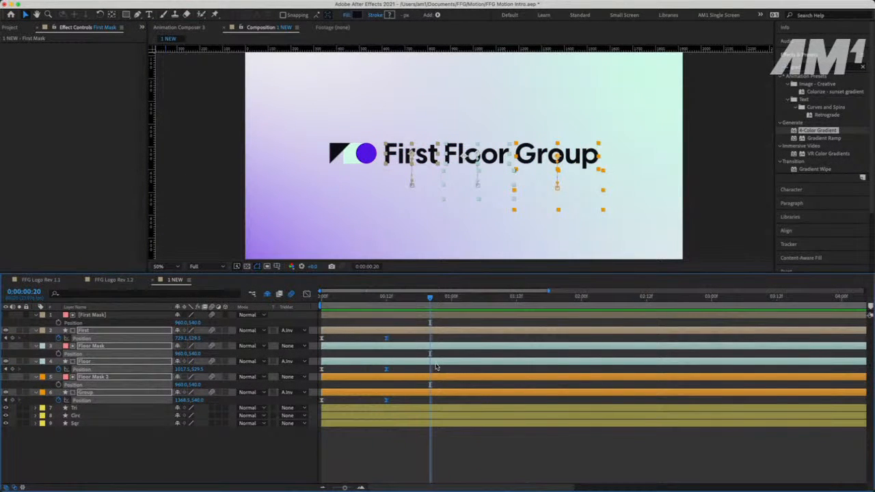
left_click_drag(388, 339, 452, 342)
left_click_drag(430, 298, 355, 309)
key("space")
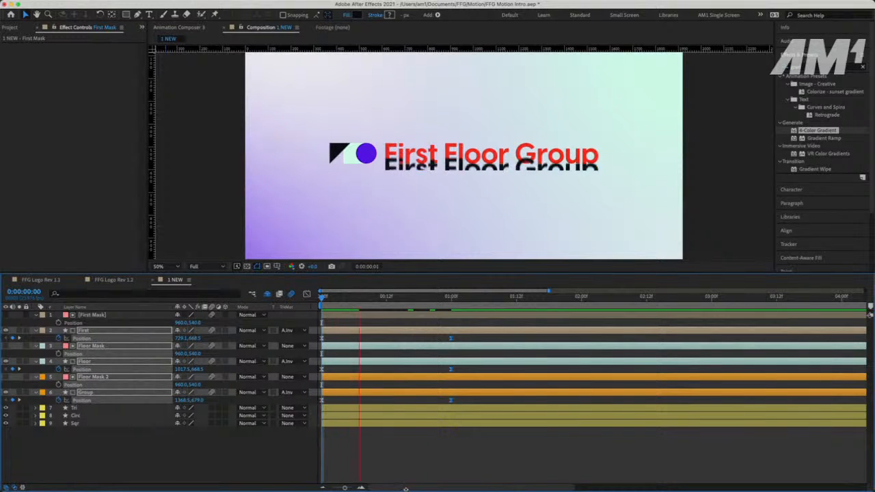
key("space")
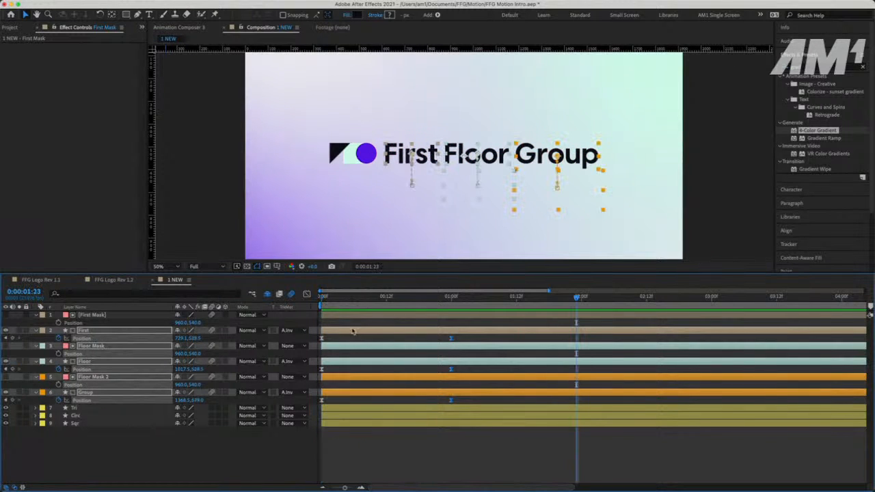
left_click_drag(337, 293, 295, 305)
key("space")
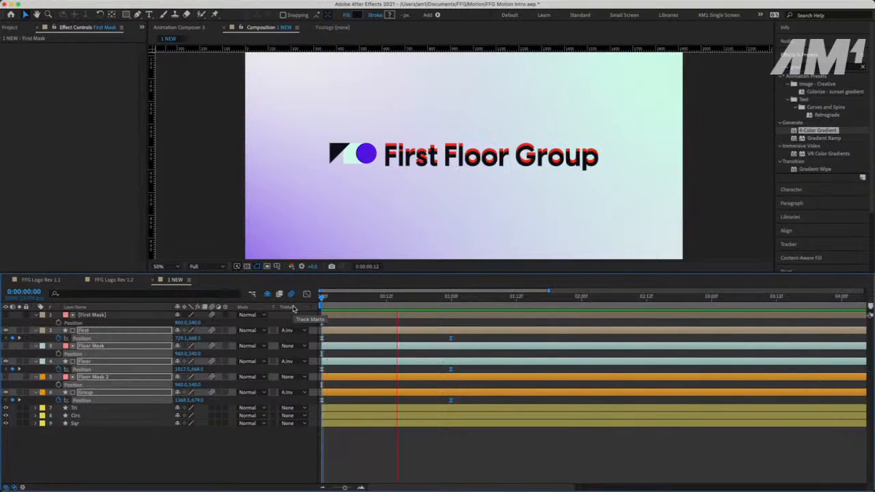
key("space")
key("space")
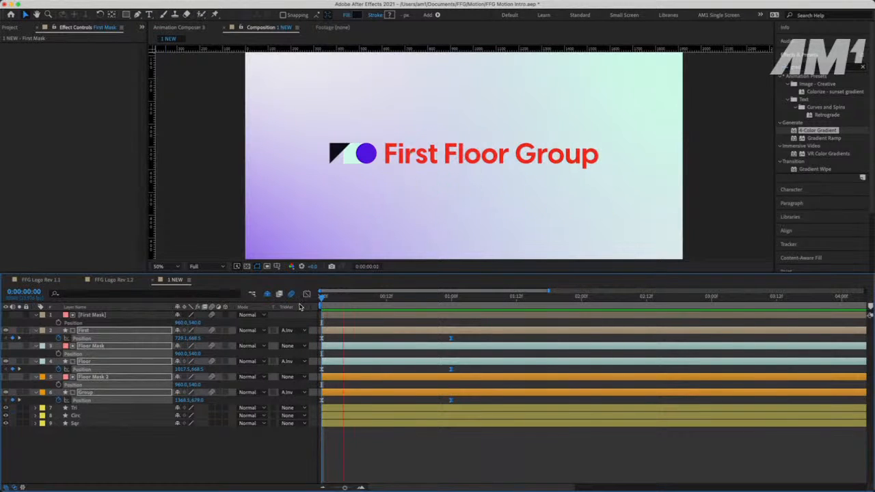
key("space")
Move the end Position keyframes of First, Floor and Group to frame 18 and preview the timing
left_click_drag(450, 340, 419, 339)
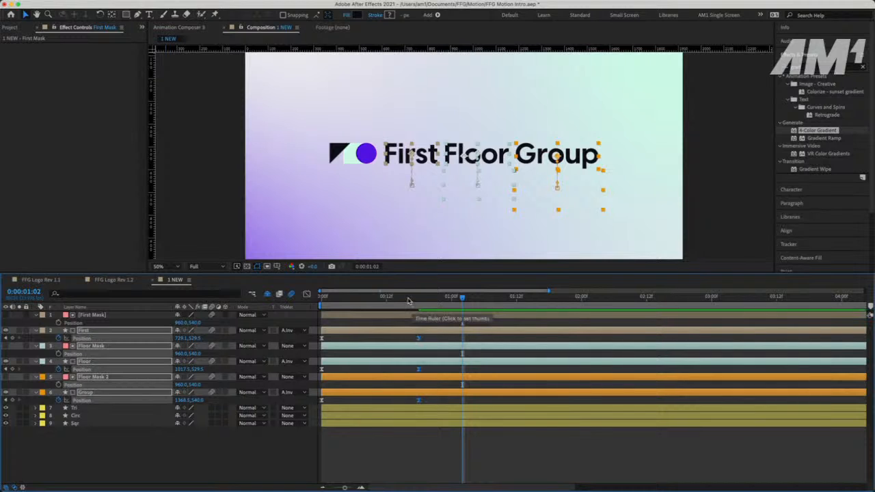
key("space")
key("space")
left_click_drag(329, 299, 305, 302)
key("space")
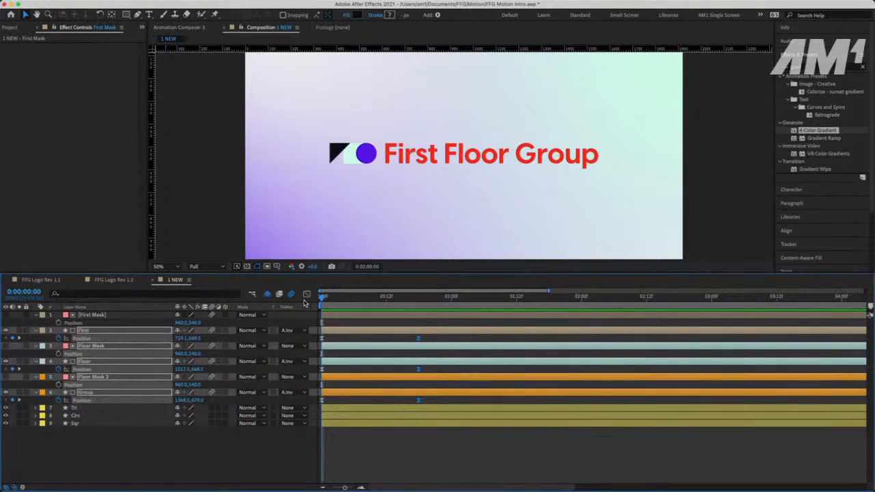
key("space")
left_click_drag(339, 299, 290, 305)
key("space")
key("space")
left_click(295, 433)
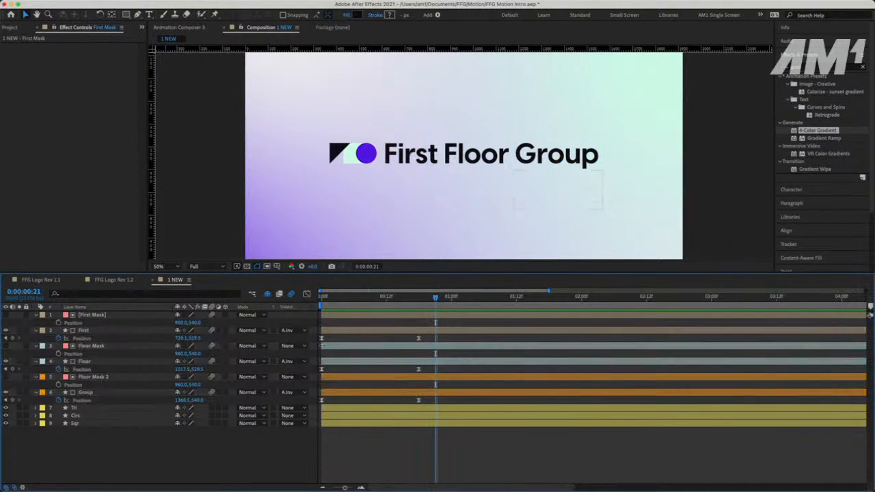
Shift the Position keyframes of Floor and Group to run from frame 18 to 01:12f, and preview the staggered reveal
key("Home")
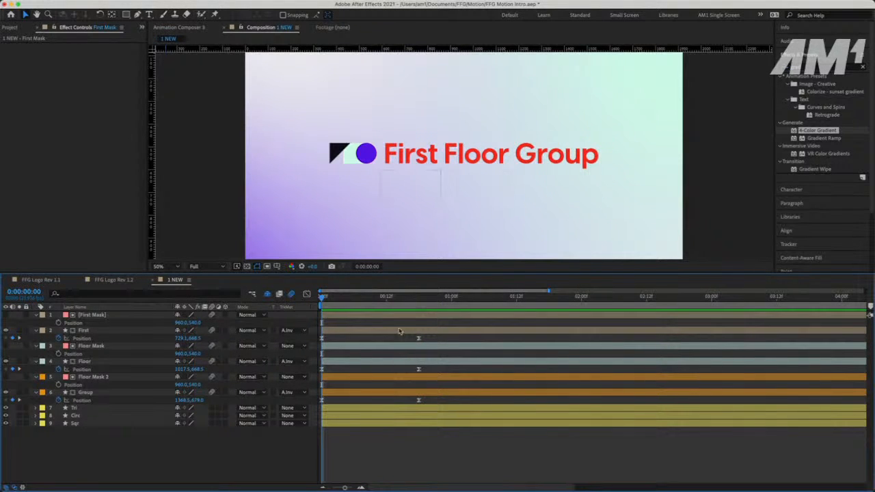
left_click(91, 361)
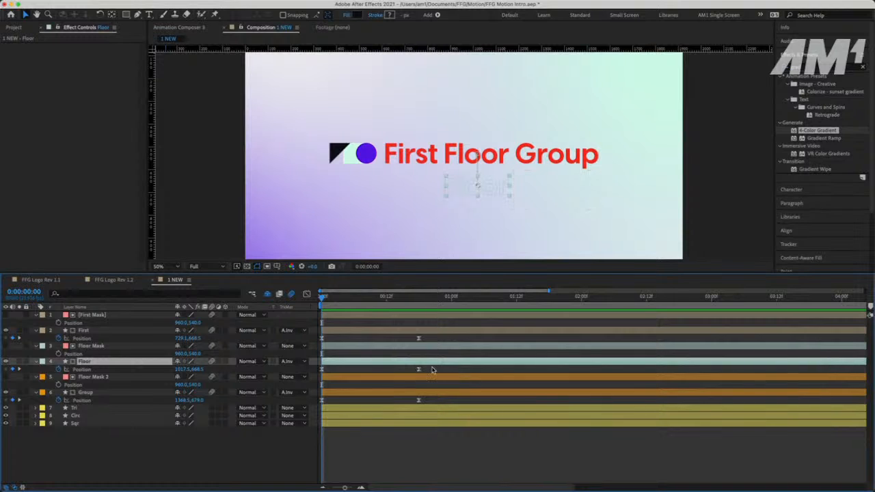
left_click_drag(433, 368, 422, 404)
left_click_drag(369, 298, 322, 302)
key("space")
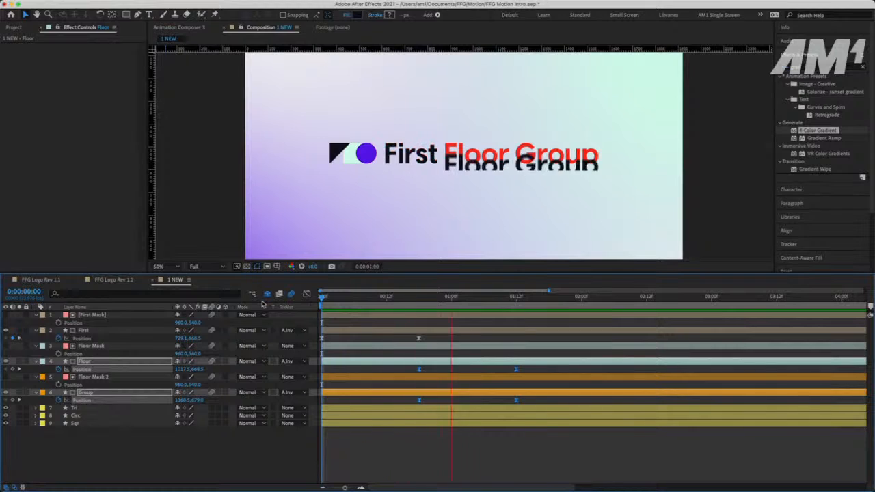
key("space")
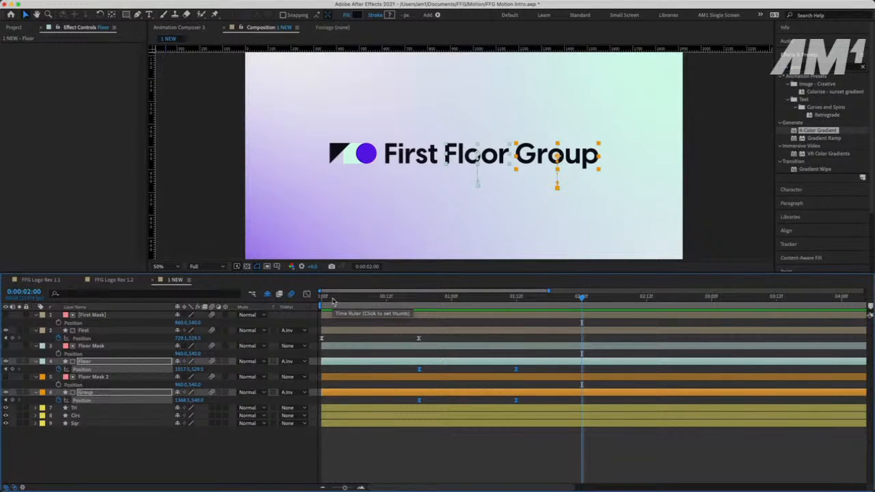
left_click_drag(333, 302, 303, 307)
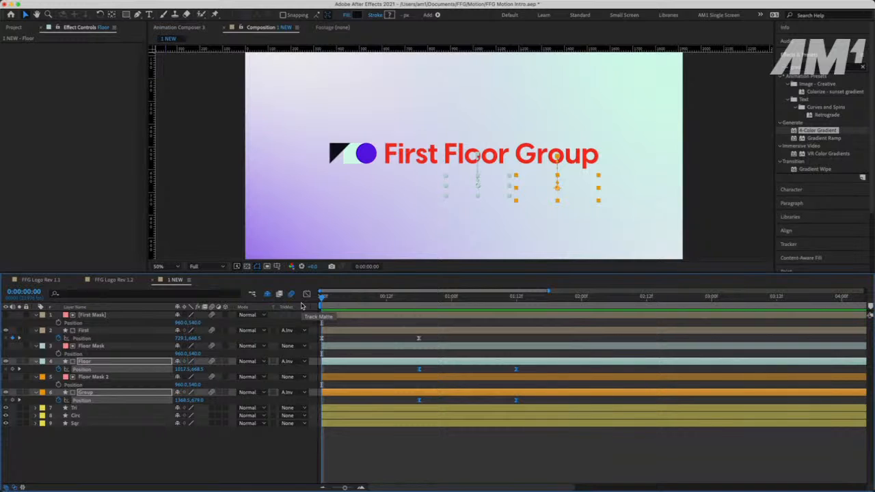
Replay the staggered word reveal from the start several times to judge its timing
key("space")
key("space")
left_click(324, 298)
key("space")
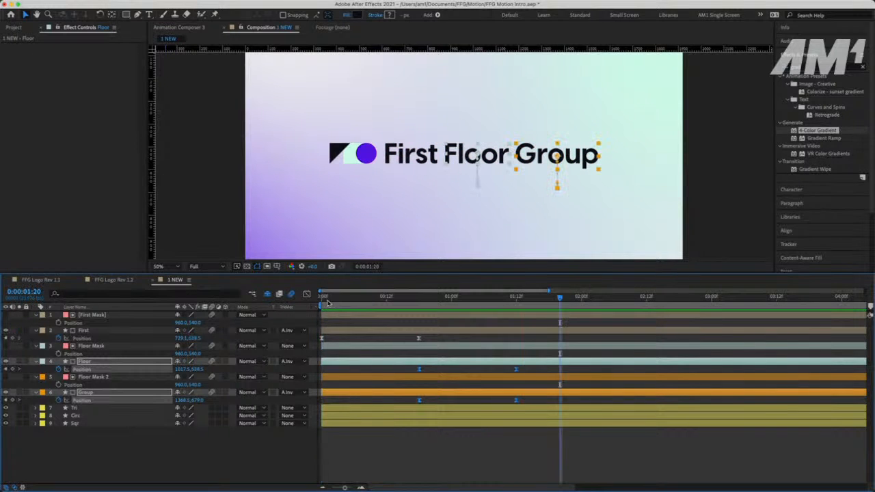
key("space")
key("space")
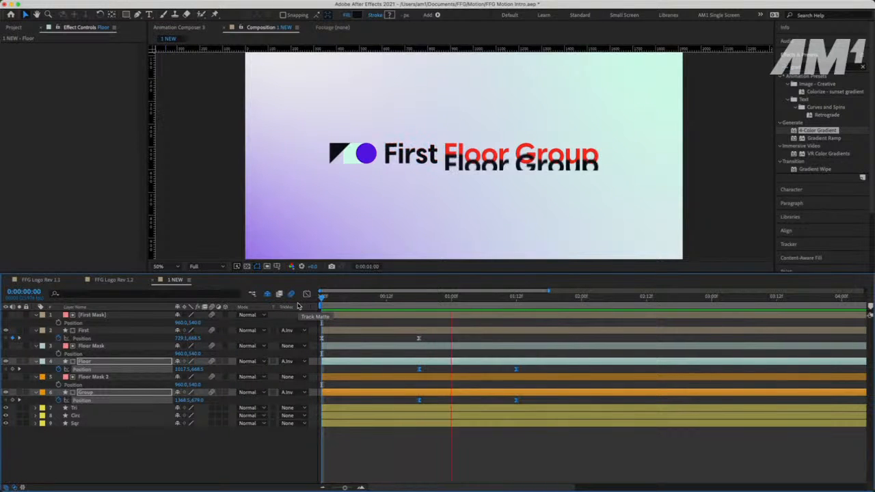
key("space")
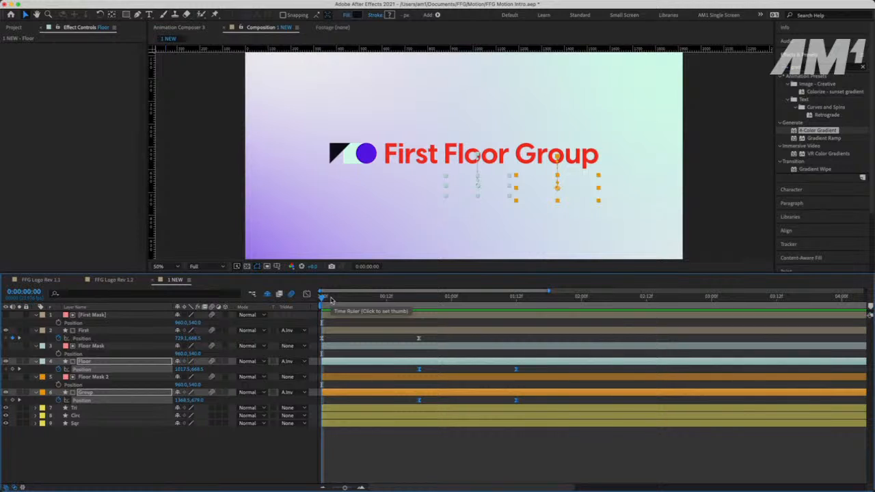
key("space")
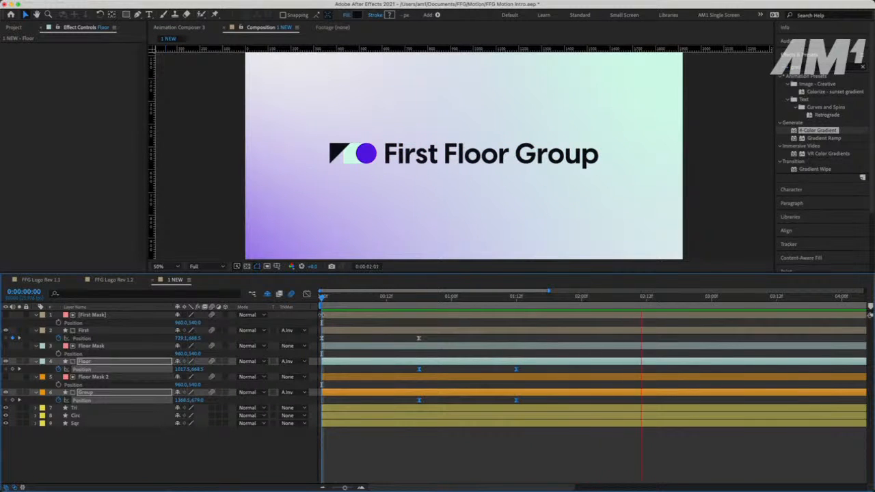
key("space")
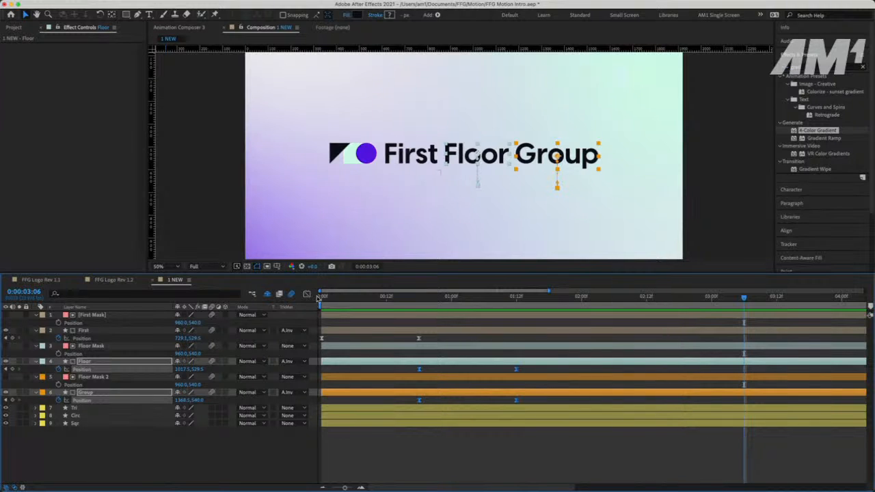
left_click(320, 296)
key("space")
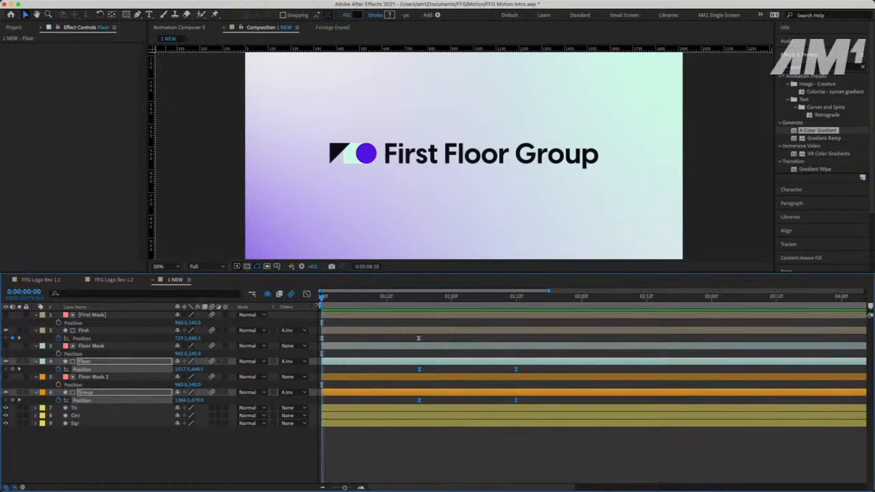
key("space")
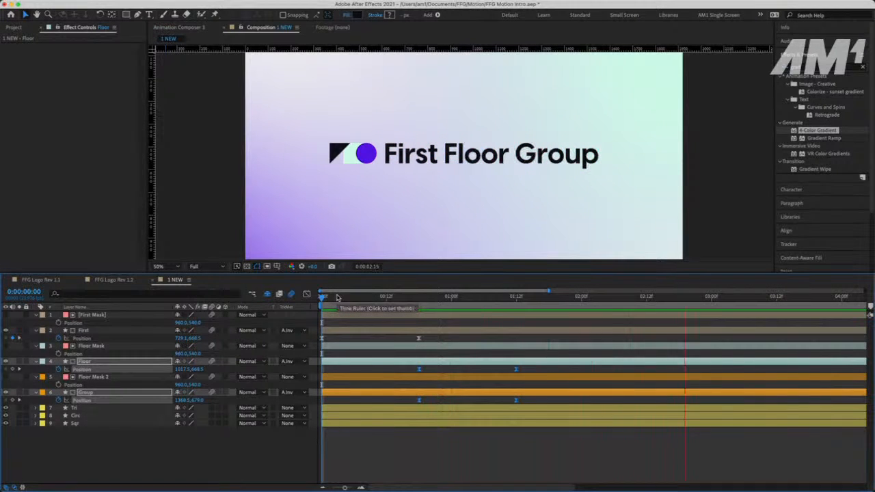
key("space")
Shift the Position keyframes of Floor and Group earlier to start at frame 13, and preview the overlap with First
left_click_drag(336, 298, 316, 300)
key("minus")
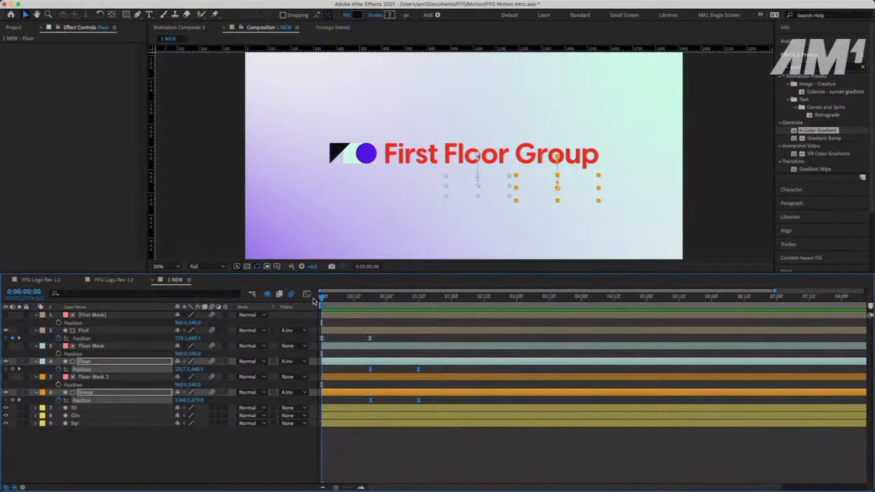
key("space")
key("space")
left_click(368, 300)
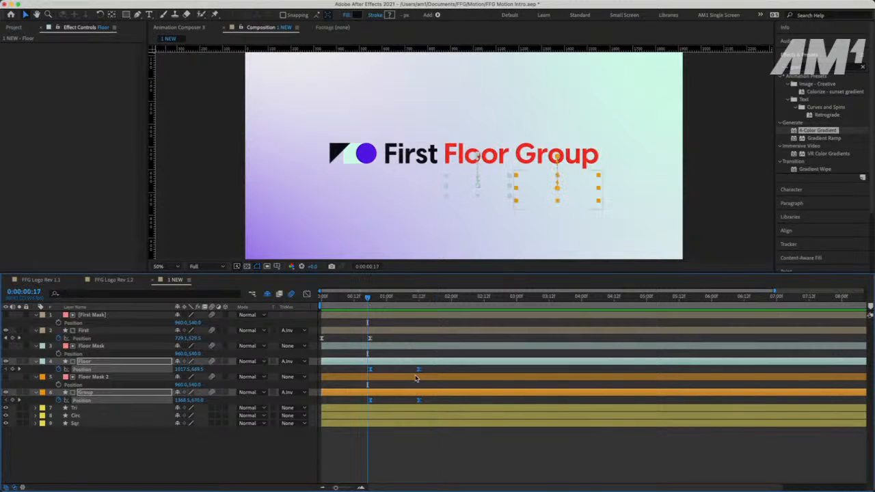
left_click_drag(420, 374, 406, 373)
left_click_drag(353, 296, 287, 307)
key("space")
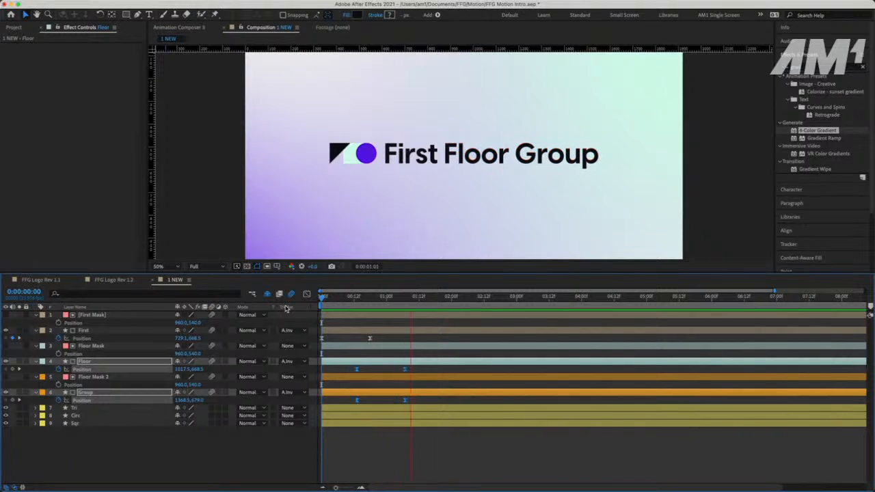
Shift Group's Position keyframes to start at about 01:01f so it follows Floor, and preview the three-word stagger
left_click_drag(415, 398, 389, 404)
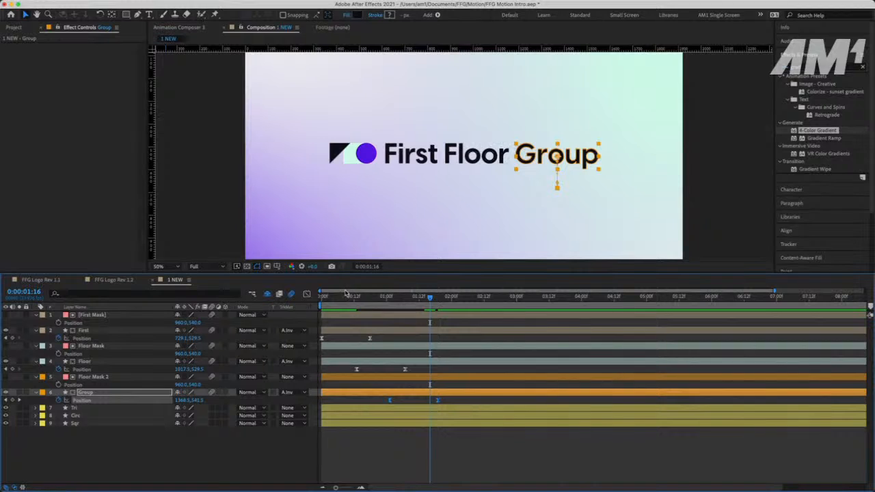
left_click_drag(346, 297, 286, 306)
key("space")
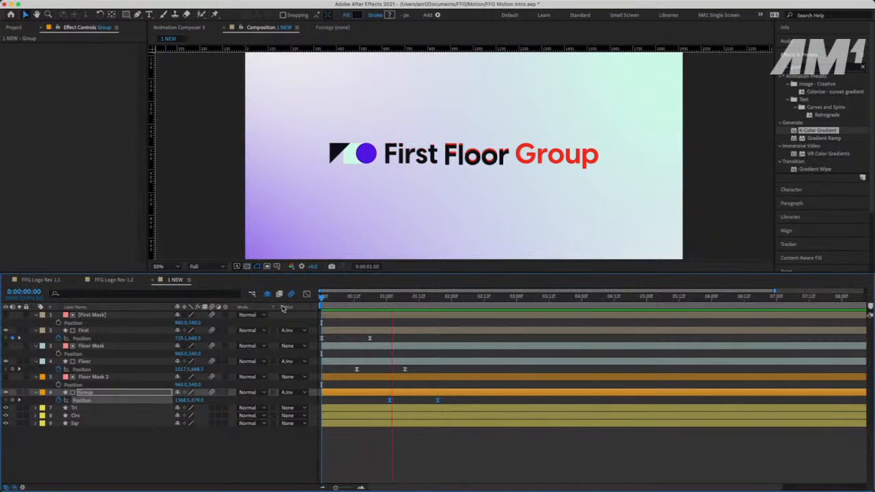
key("space")
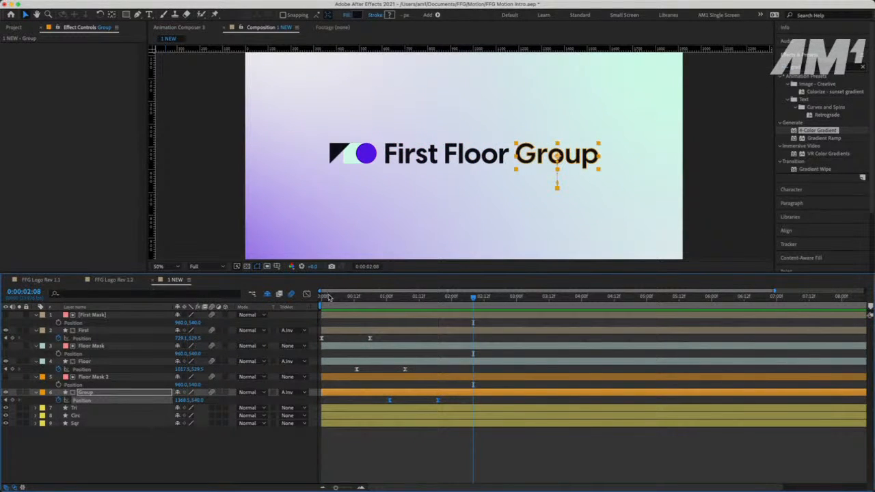
left_click_drag(328, 298, 274, 307)
key("space")
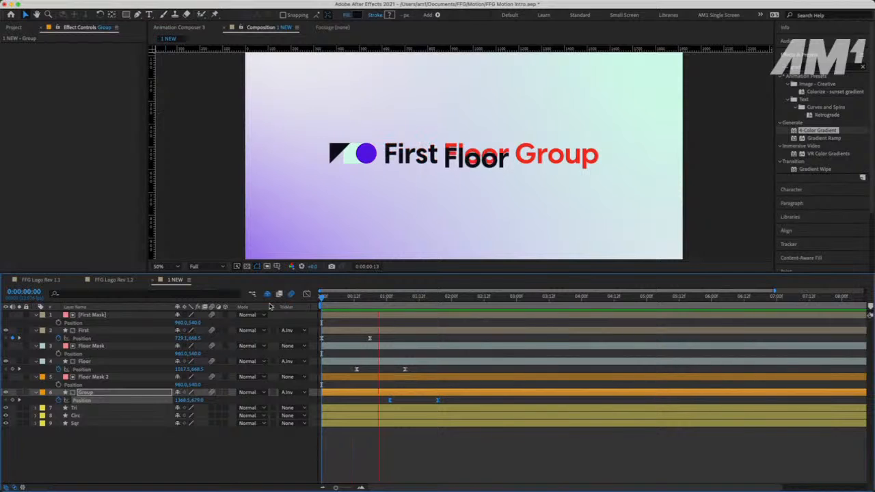
key("space")
Shift the Position keyframes of Floor and Group together so that Floor starts at frame 11, and preview the timing
mouse_move(338, 298)
left_mouse_down()
mouse_move(366, 301)
mouse_move(352, 302)
left_mouse_up()
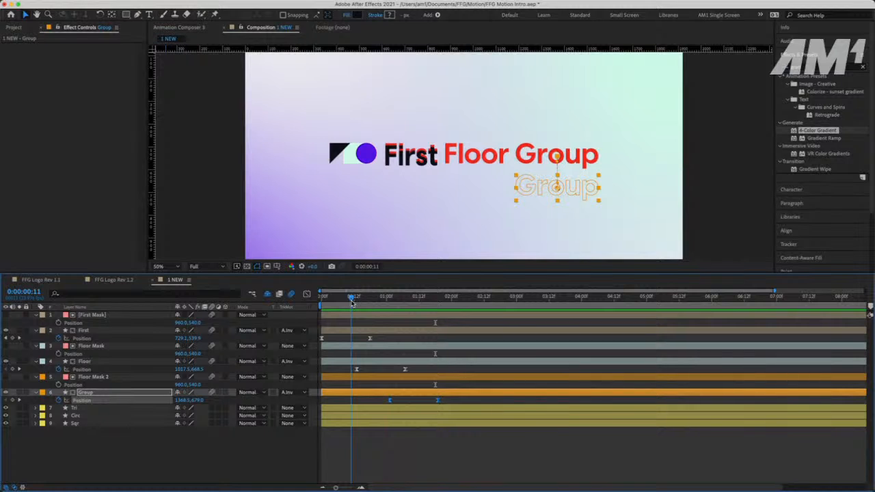
left_click_drag(427, 369, 385, 404)
left_click_drag(462, 370, 352, 370)
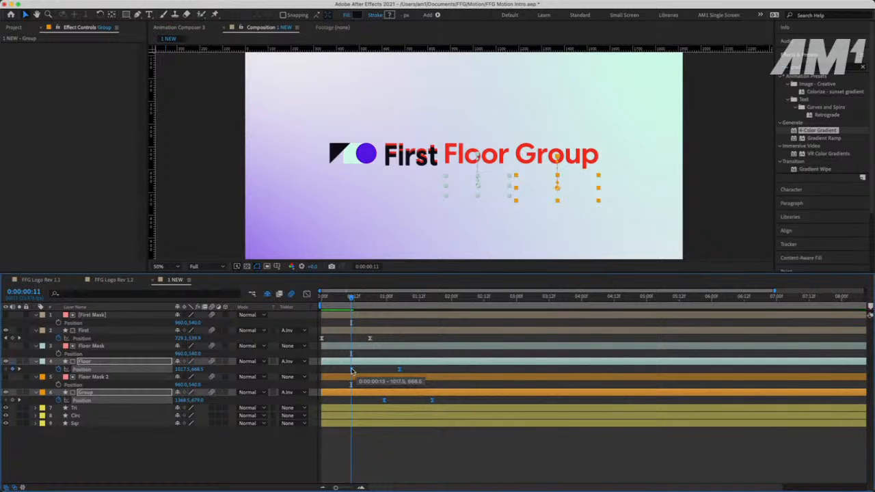
left_click_drag(348, 297, 323, 304)
key("space")
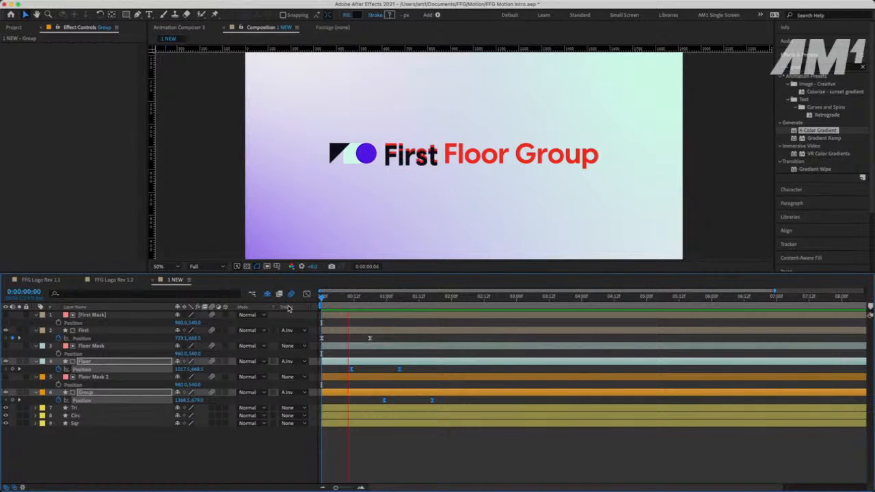
Shift the Position keyframes of Floor and Group earlier to start at about frames 8 and 20, and preview the reveal
left_click_drag(352, 370, 343, 371)
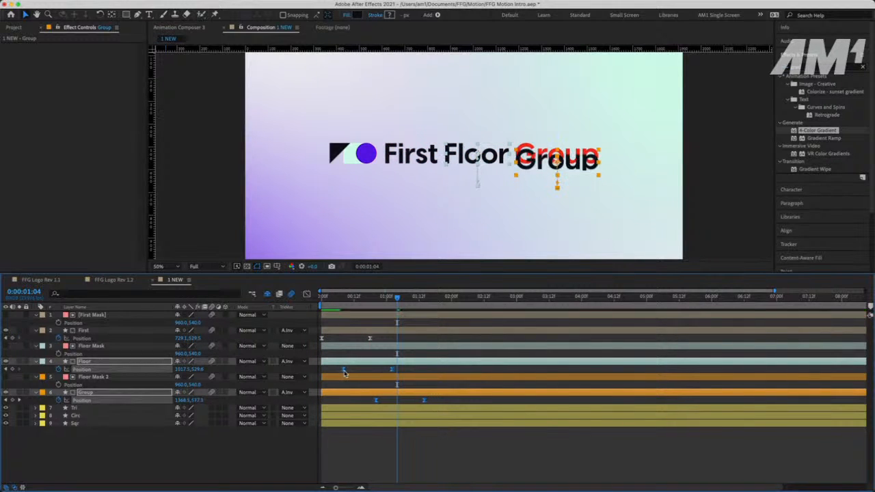
left_click_drag(335, 298, 301, 307)
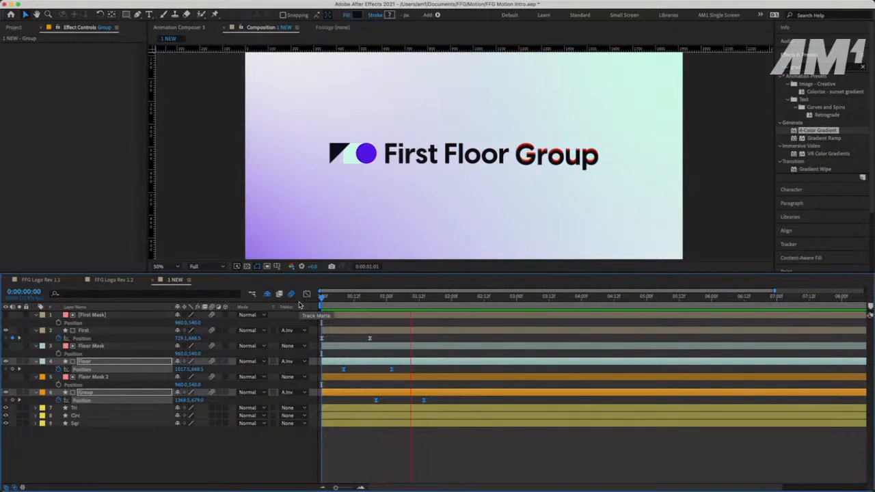
key("space")
key("space")
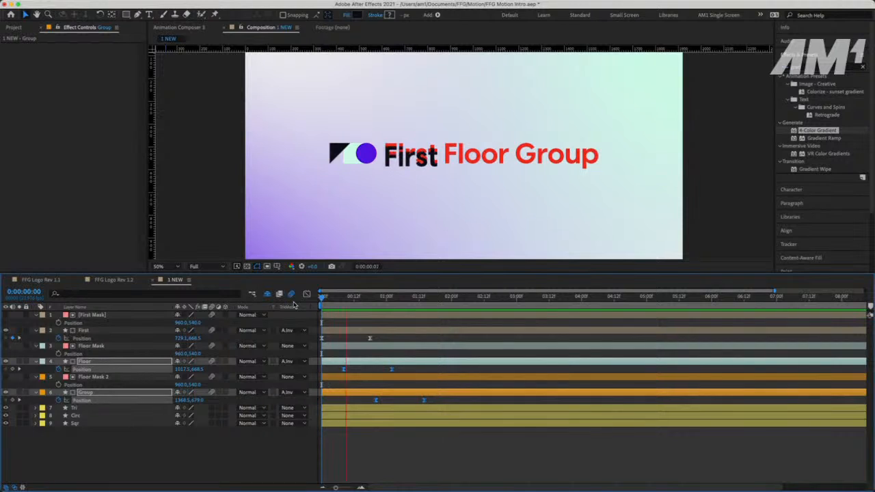
left_click_drag(330, 299, 298, 309)
key("space")
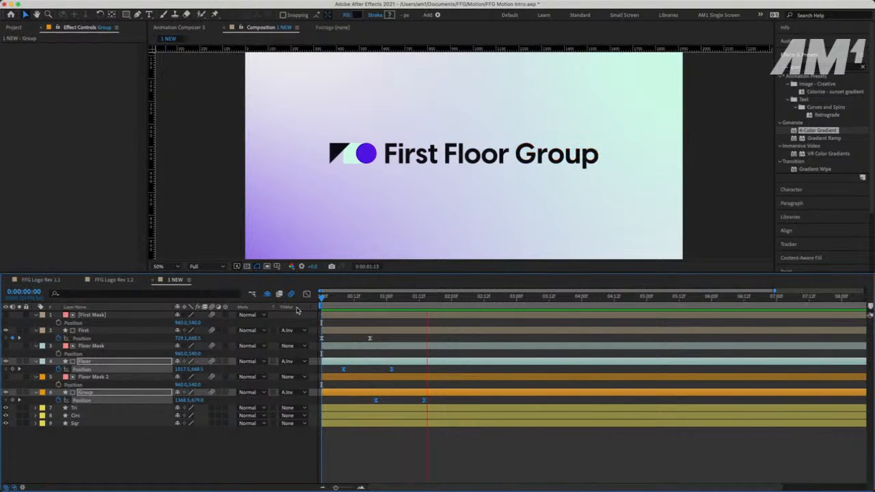
End the work area at 02:02f and preview the looping reveal
mouse_move(466, 300)
left_mouse_down()
mouse_move(442, 302)
mouse_move(457, 303)
left_mouse_up()
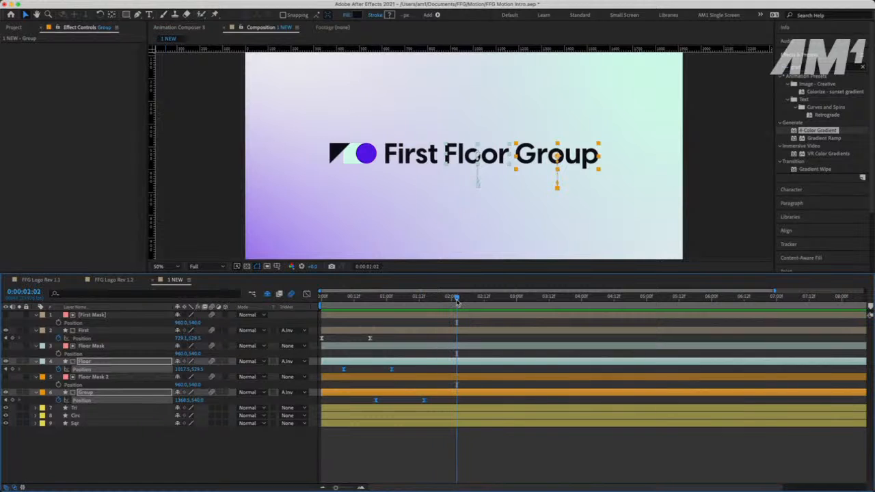
key("space")
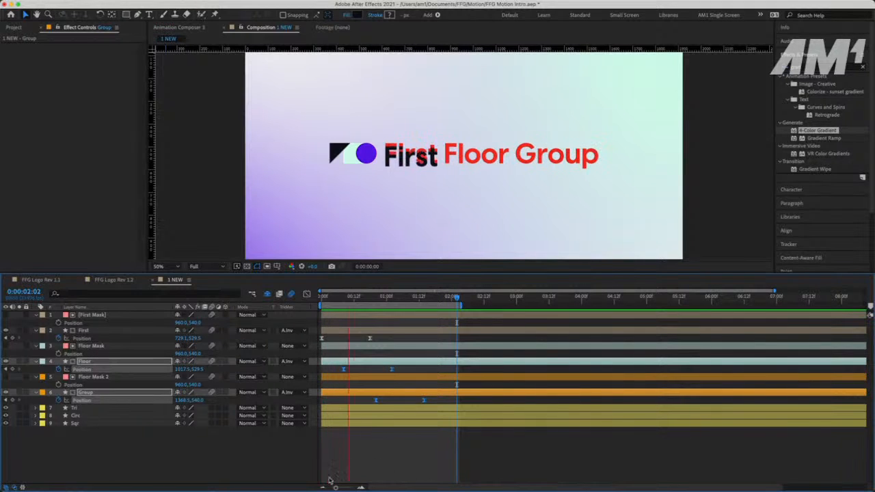
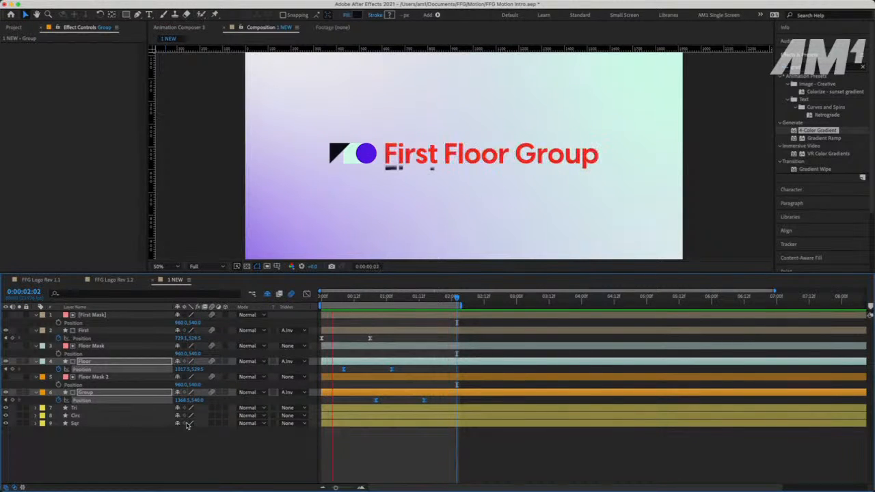
key("space")
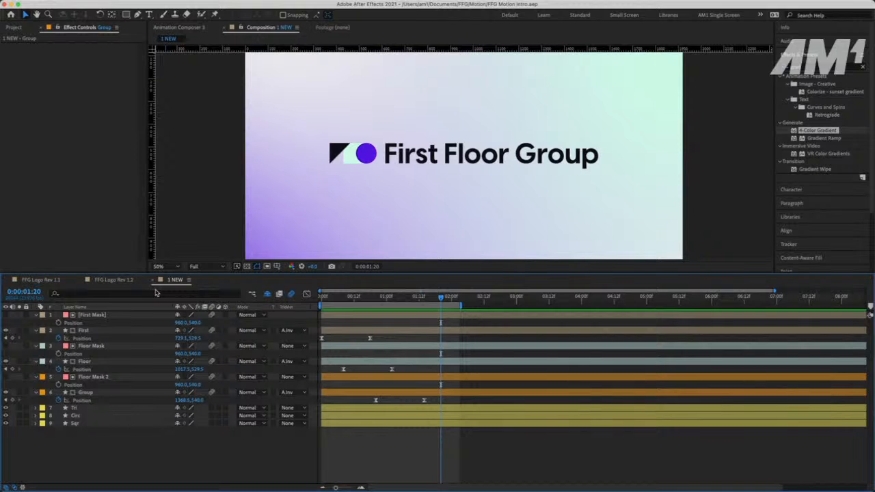
Duplicate the 1 NEW composition, open the copy 1 NEW 2 at its first frame and save the project
left_click(21, 28)
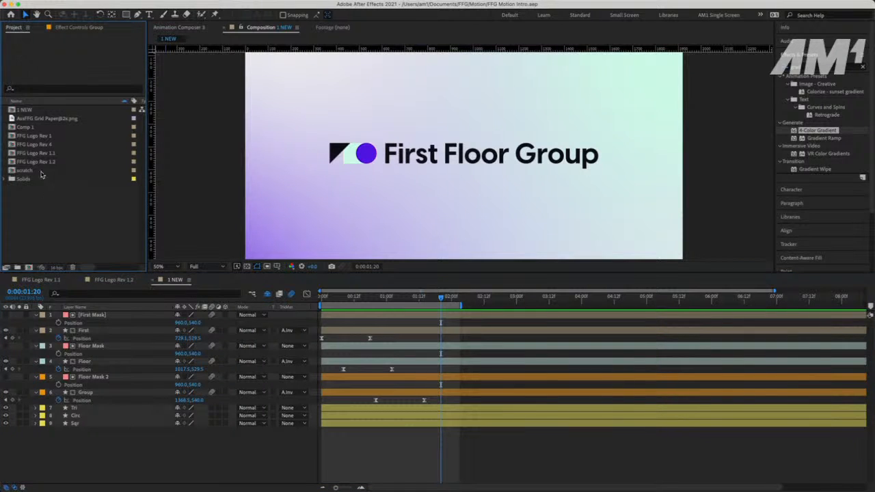
left_click(45, 112)
key("super+d")
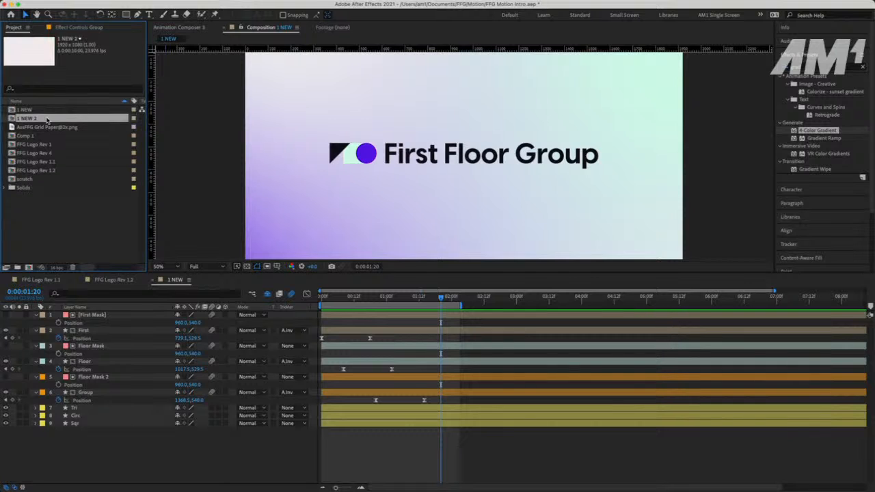
double_click(46, 119)
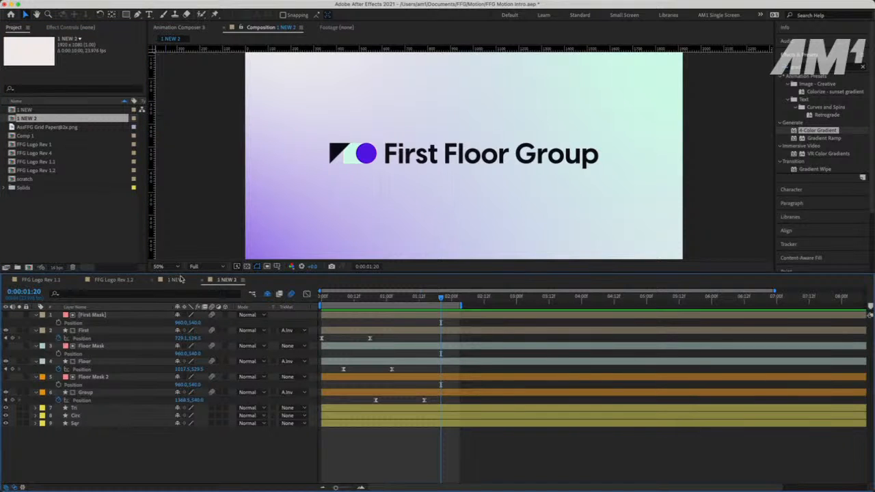
key("Home")
key("super+s")
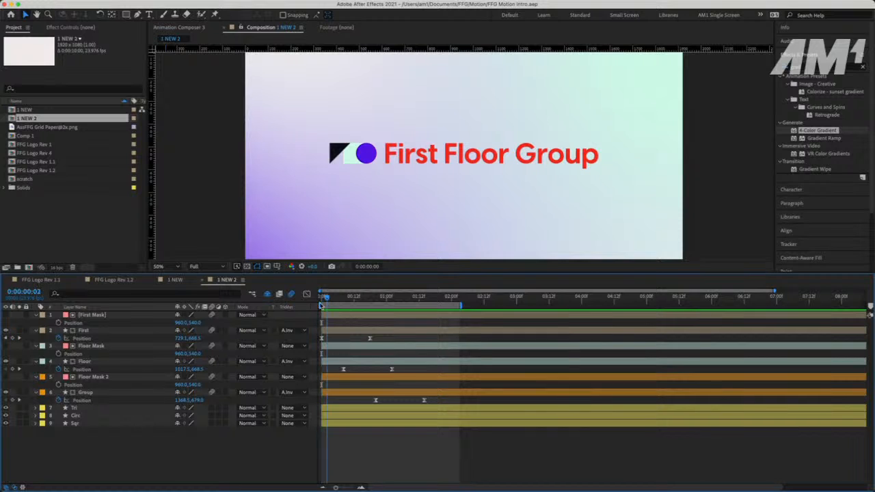
Play the word reveal in 1 NEW 2 from the start
key("space")
key("space")
mouse_move(326, 299)
left_mouse_down()
mouse_move(373, 301)
mouse_move(321, 306)
left_mouse_up()
key("space")
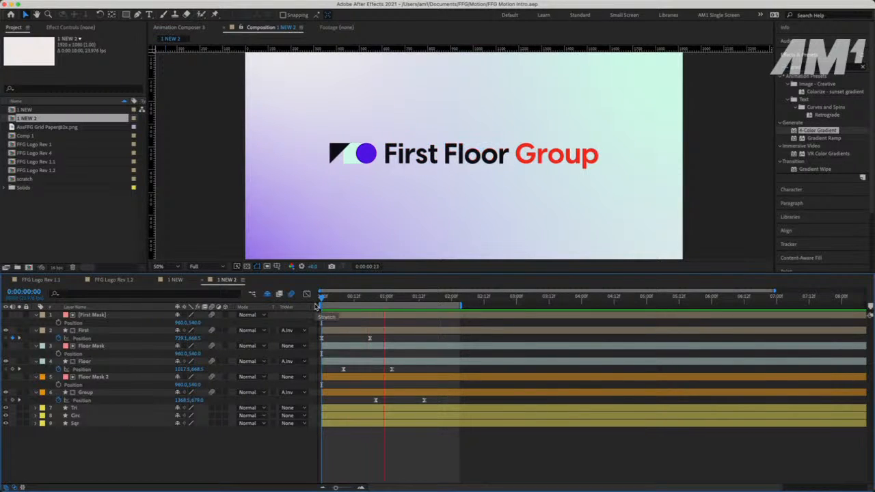
Move the First Mask shape from below the word First to directly above it
left_click_drag(334, 301, 368, 303)
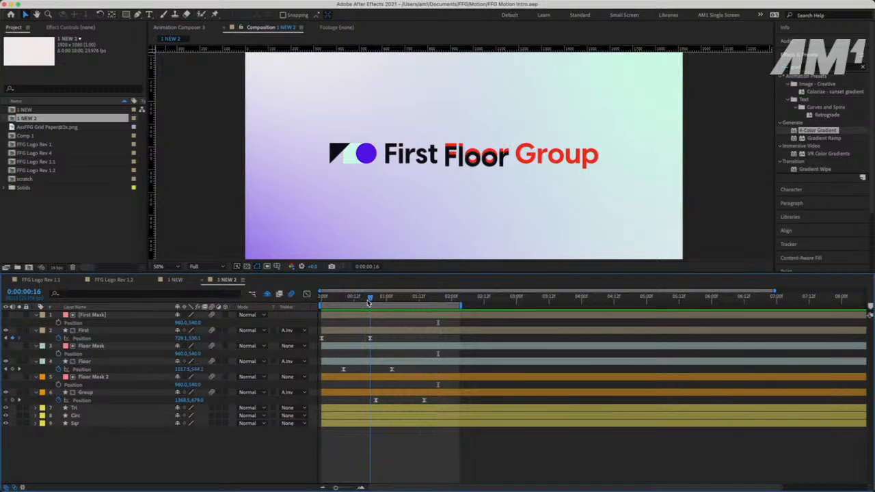
left_click(360, 330)
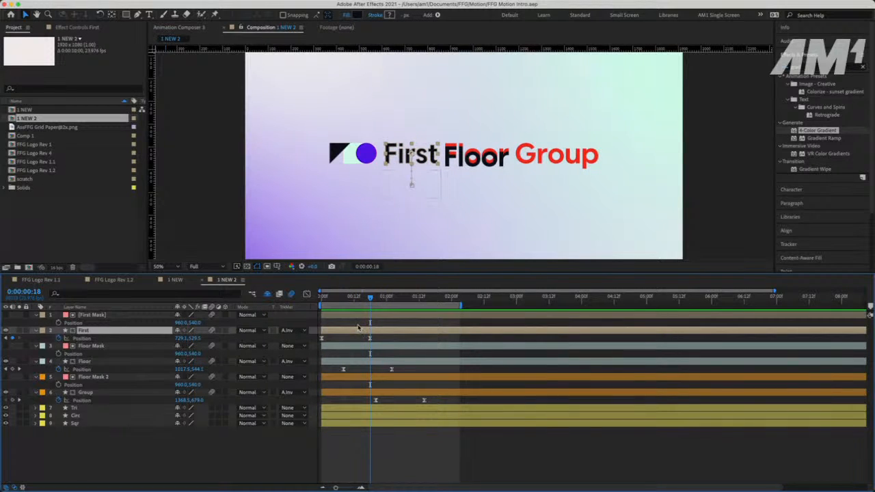
left_click(360, 317)
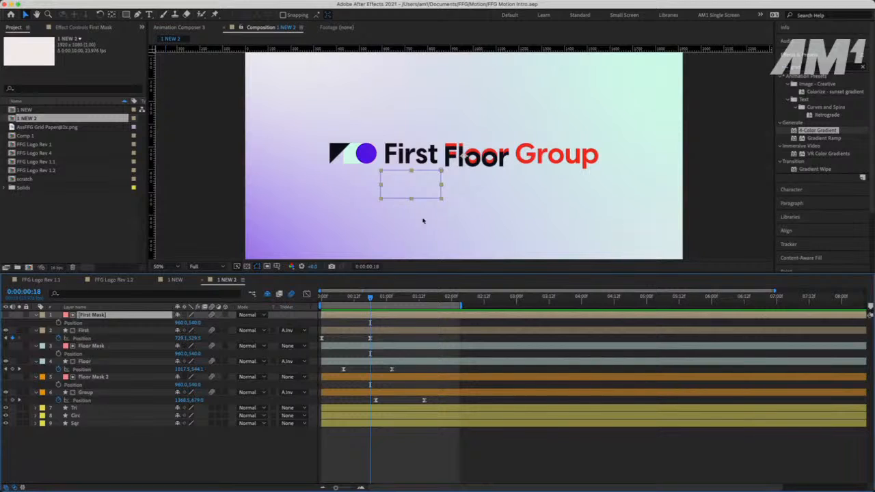
key("comma")
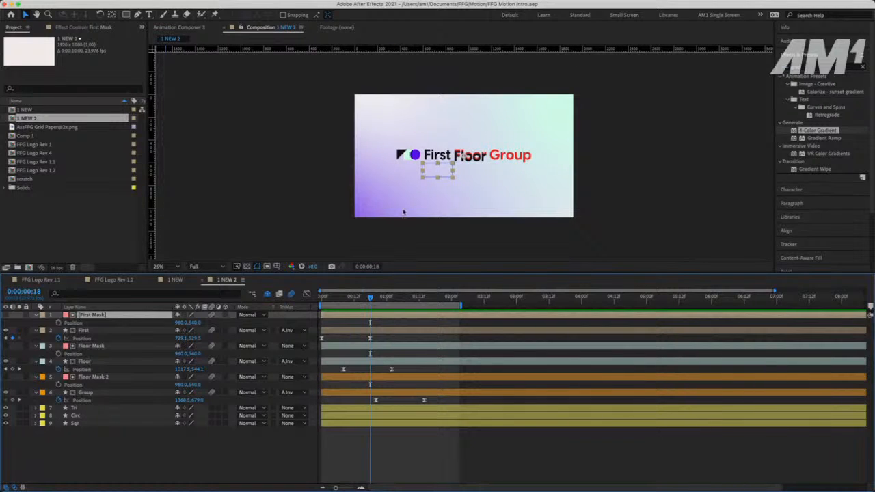
key("space")
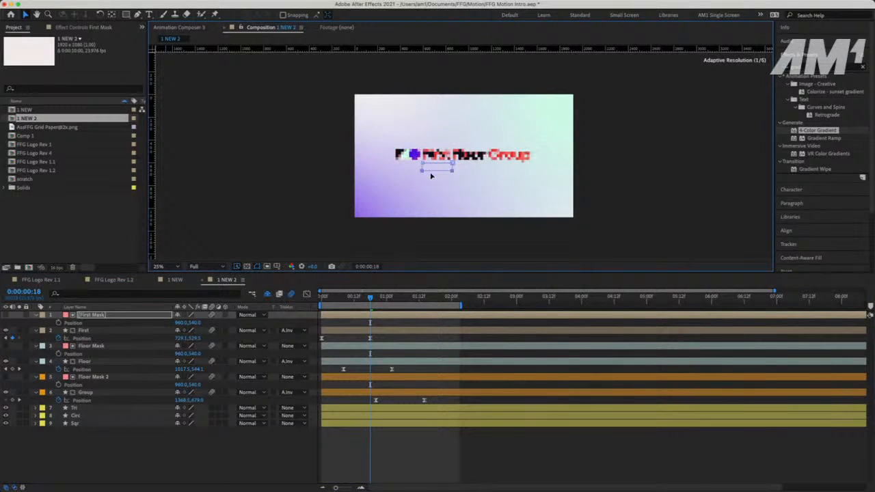
key("space")
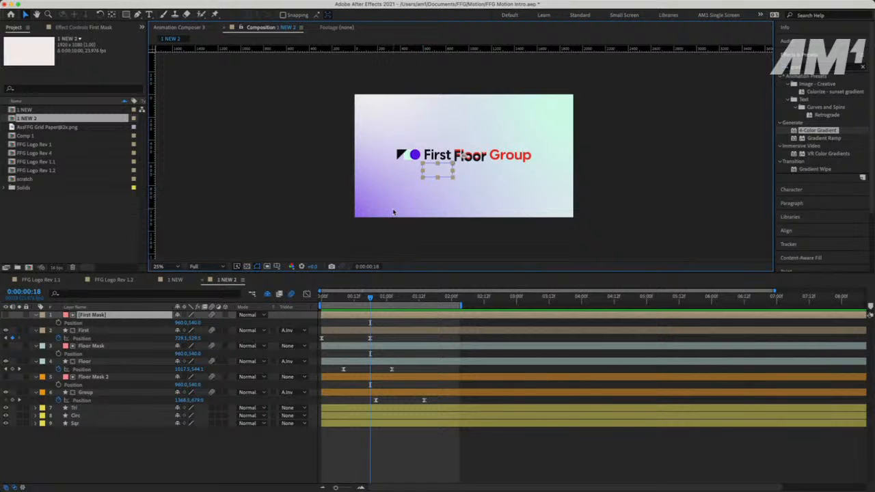
left_click_drag(393, 235, 463, 165)
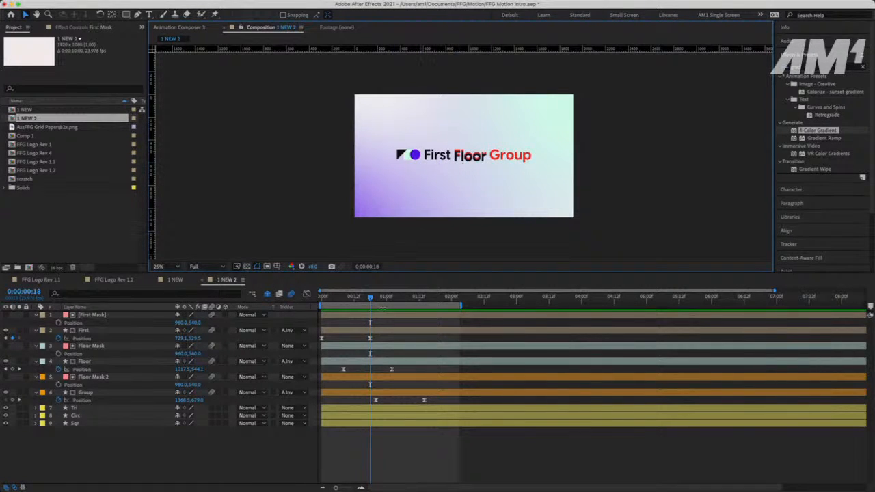
left_click(377, 316)
left_click(423, 178)
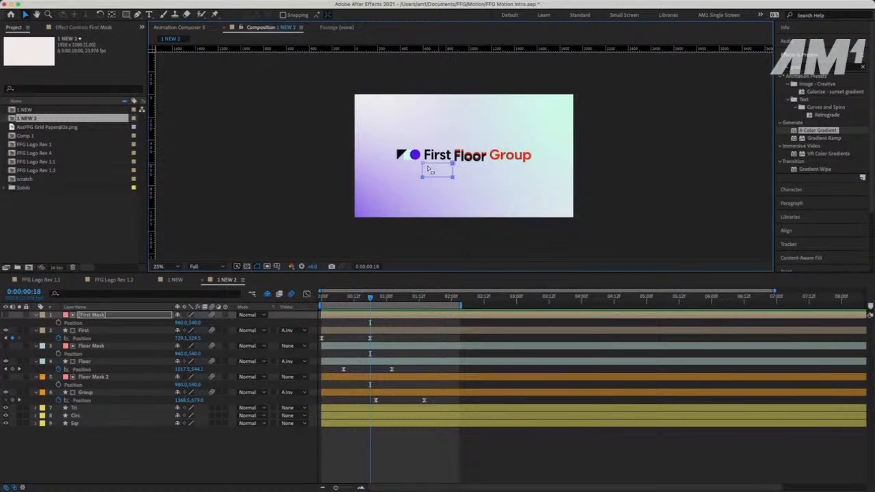
left_click_drag(440, 165, 441, 127)
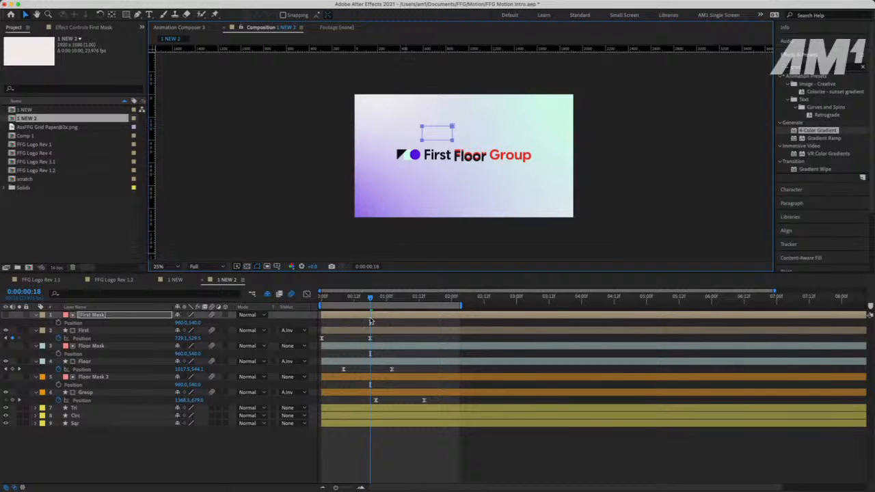
Set the First layer's Position keyframe at frame 0 to 729.1, 327.5 and check the drop-in at frame 12
left_click(356, 333)
mouse_move(334, 298)
left_mouse_down()
mouse_move(324, 307)
mouse_move(370, 305)
mouse_move(322, 306)
left_mouse_up()
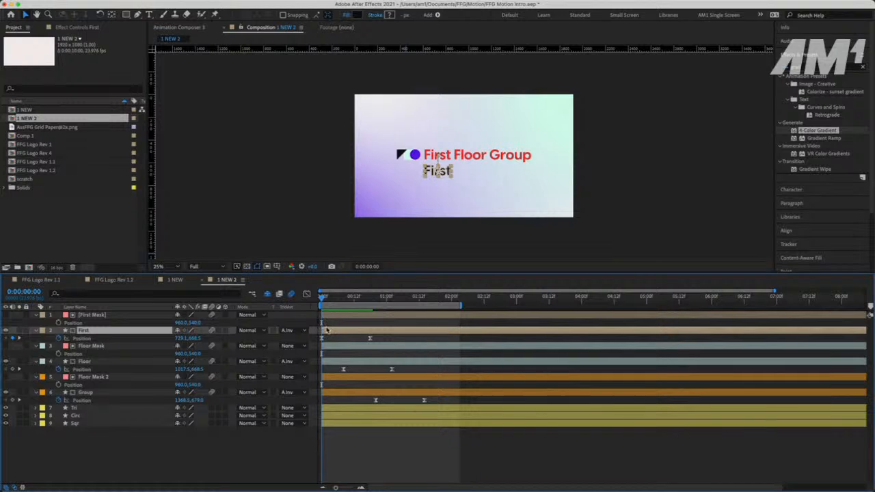
left_click_drag(194, 338, 127, 336)
left_click(353, 298)
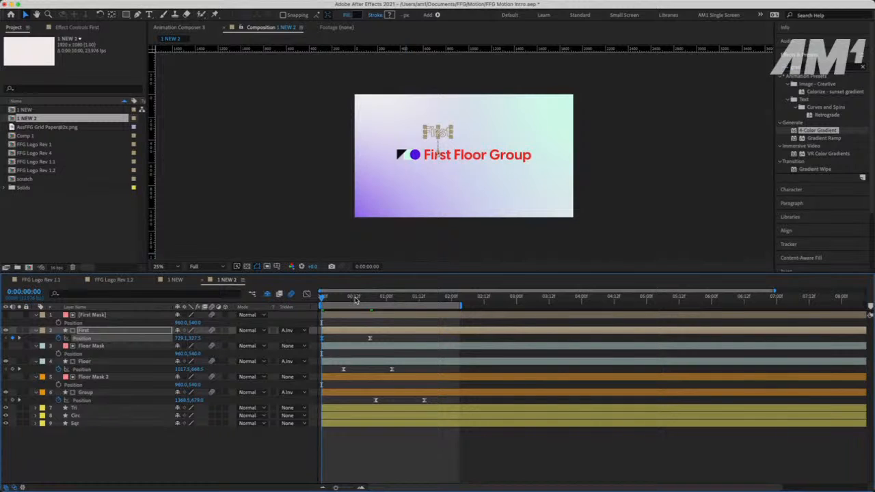
Place horizontal guides along the upper and lower edges of First Mask
left_click(339, 317)
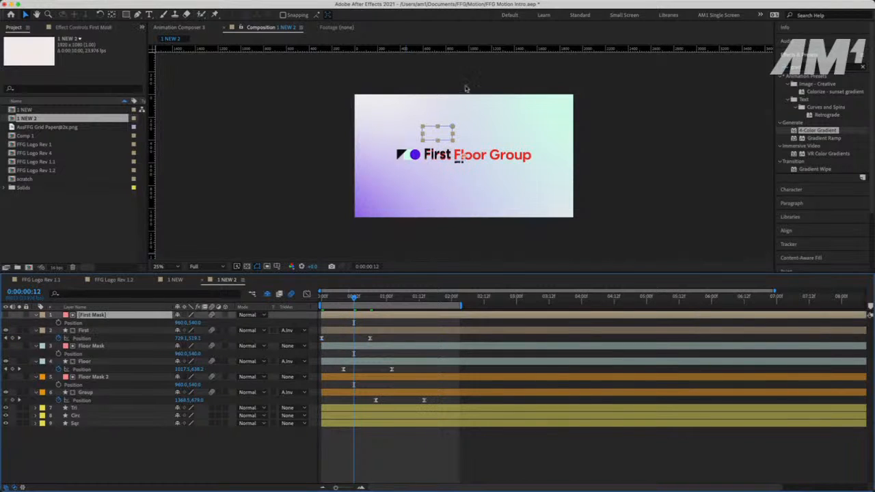
left_click_drag(440, 52, 447, 140)
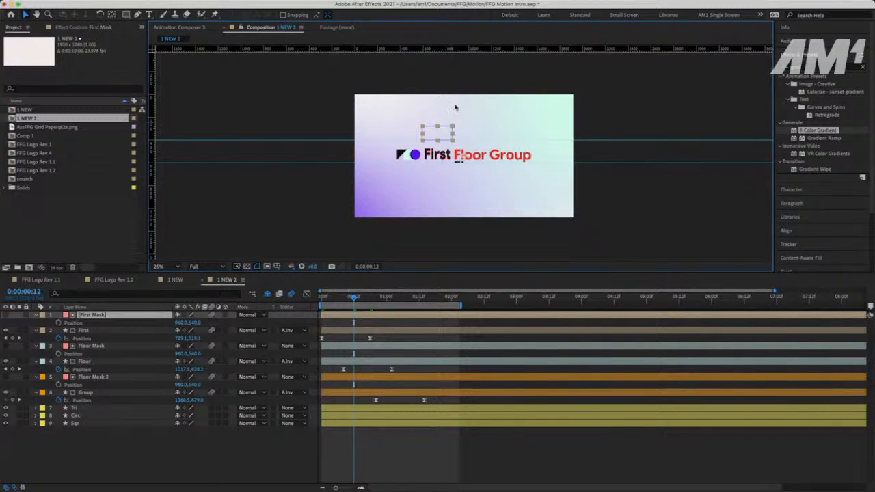
left_click_drag(464, 51, 472, 126)
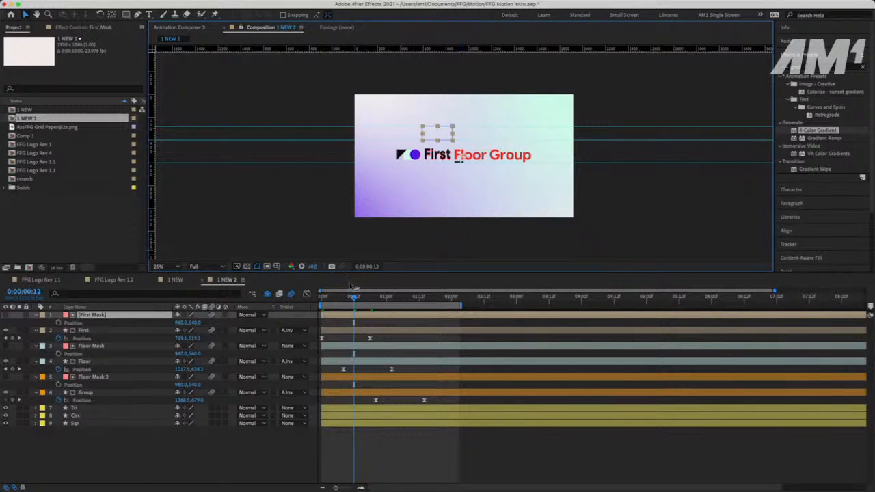
Preview the reveal in 1 NEW 2 with the logo enlarged to 50% in the viewer
key("space")
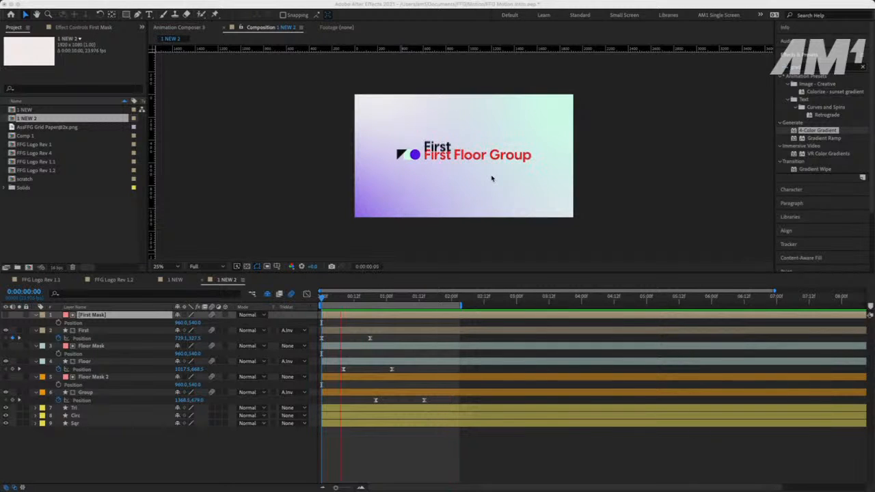
key("comma")
key("period")
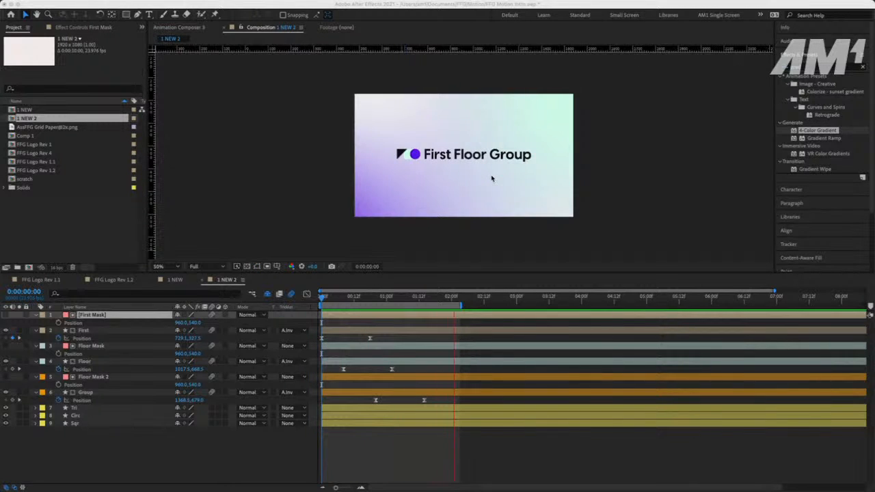
key("period")
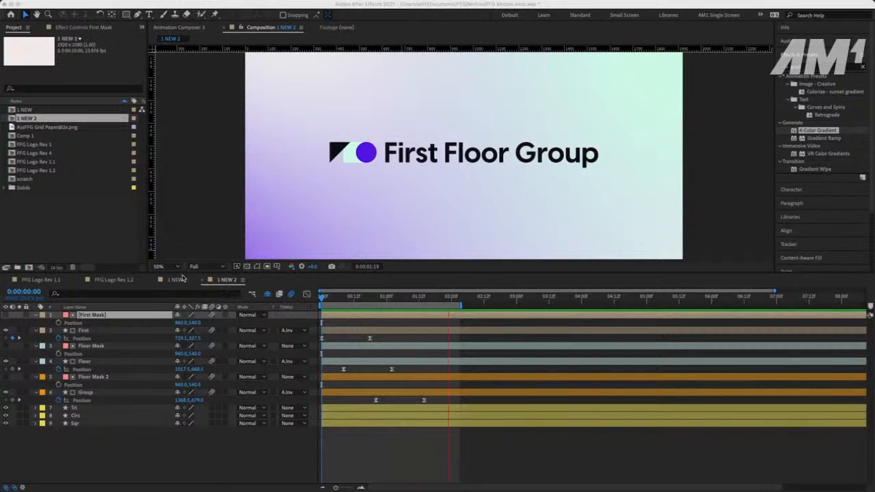
Open the FFG Logo Rev 1.2 composition and preview its logo animation
left_click(118, 282)
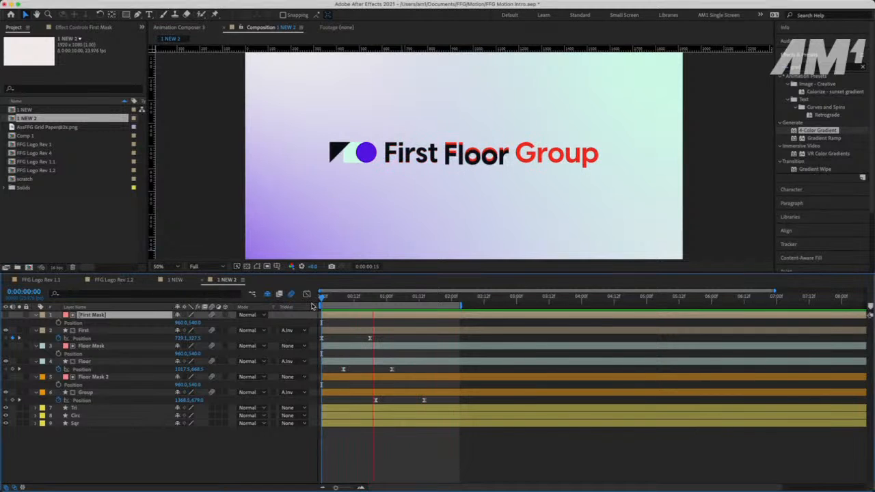
left_click(115, 279)
key("space")
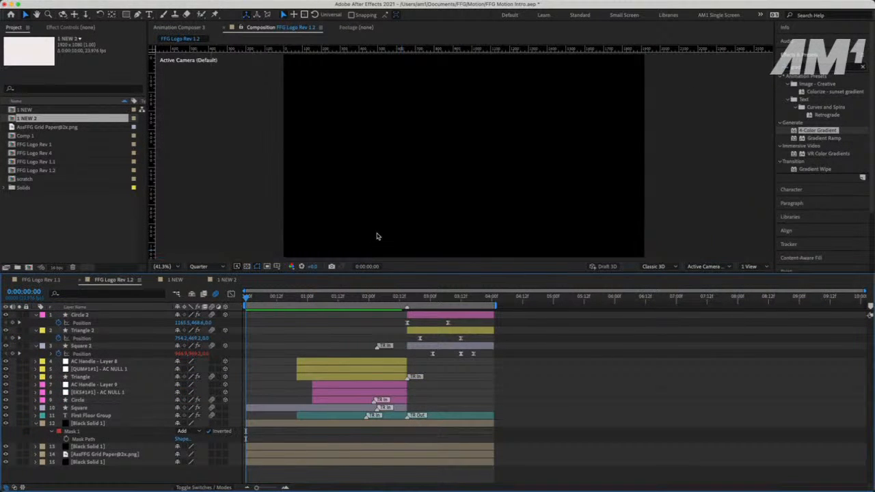
key("space")
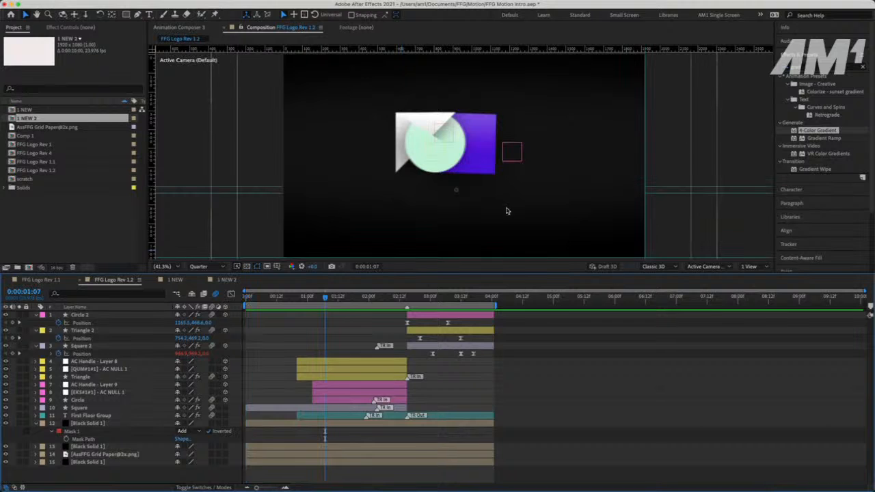
key("space")
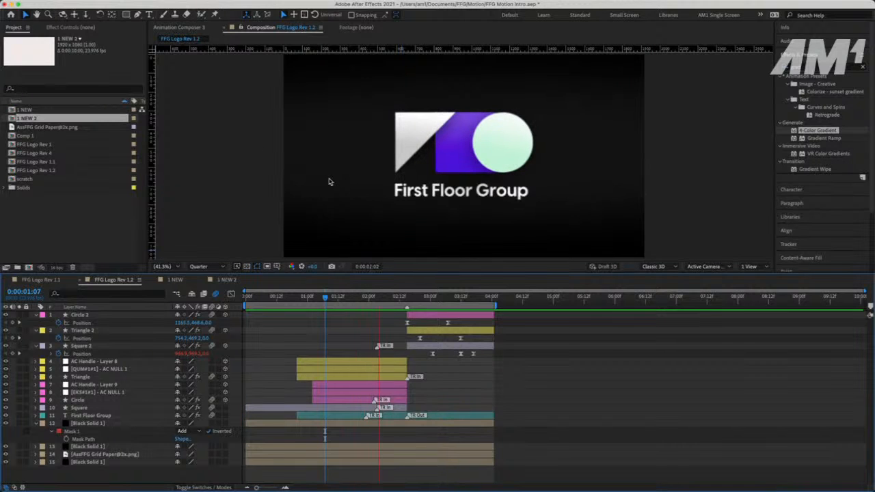
key("space")
Return to the 1 NEW 2 composition and replay its word reveal from the first frame
left_click(220, 280)
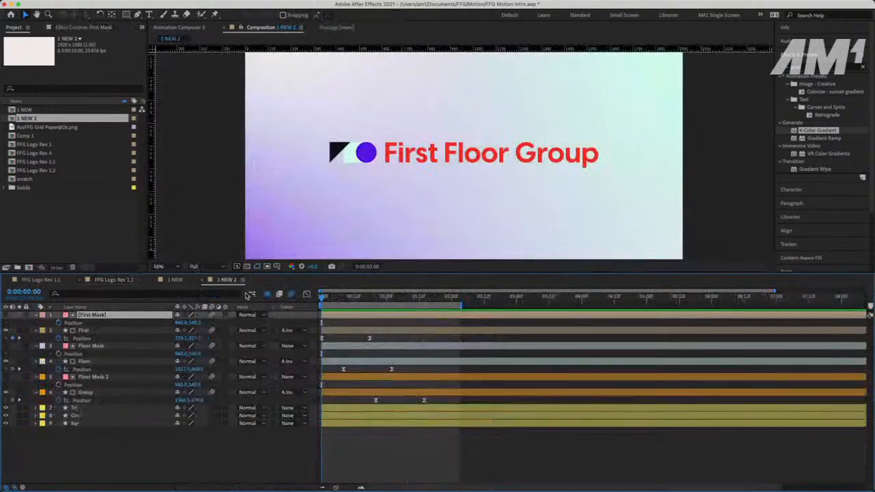
left_click(322, 298)
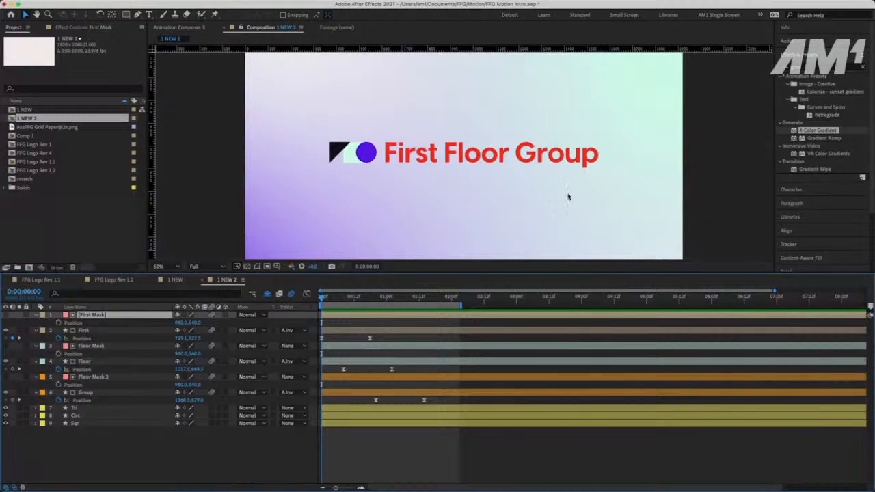
key("space")
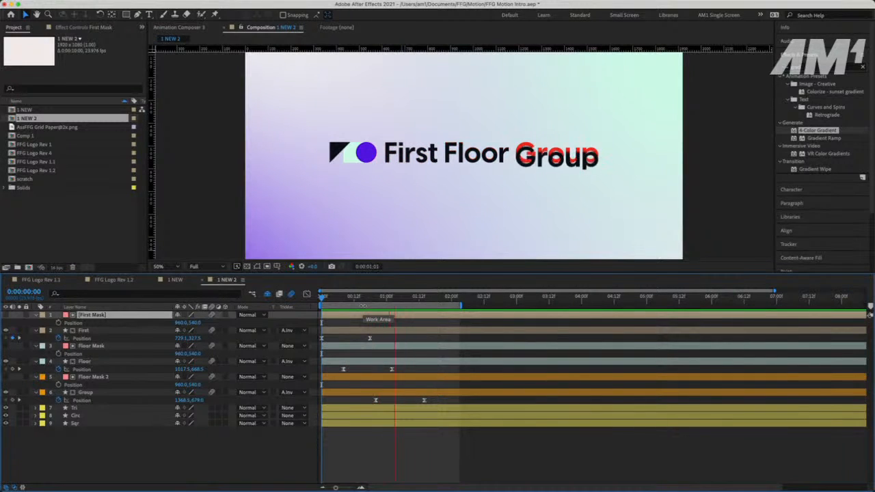
key("space")
key("space")
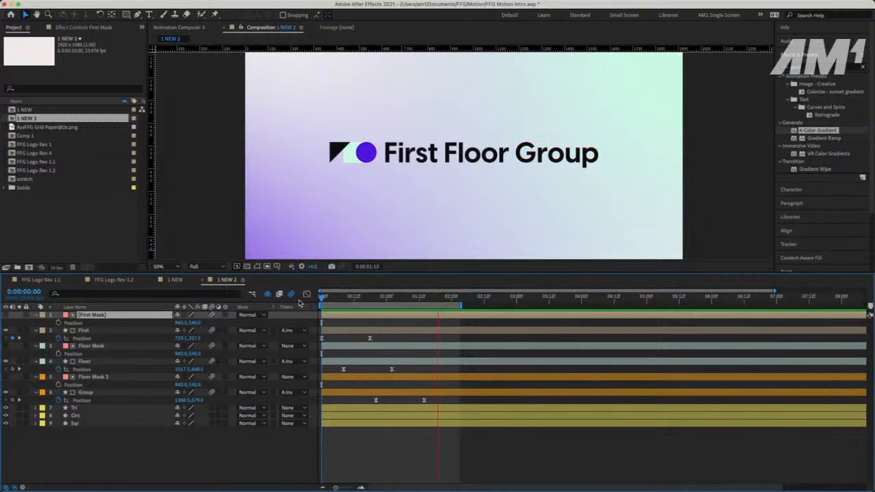
key("space")
key("space")
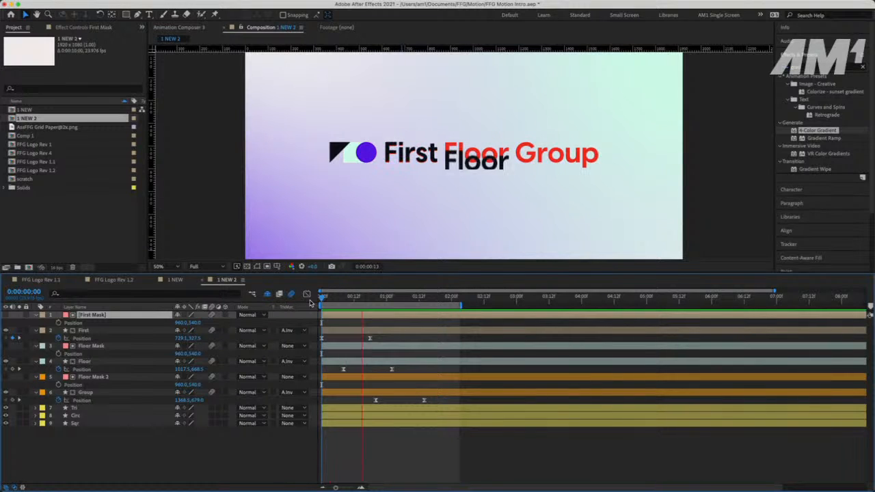
key("space")
Rename the Floor Mask 2 layer to Group Mask
left_click_drag(325, 300, 378, 305)
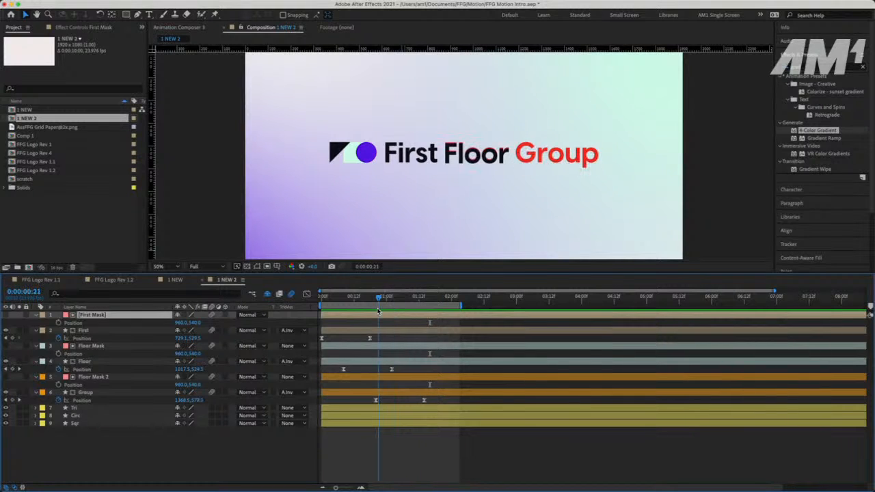
left_click(391, 377)
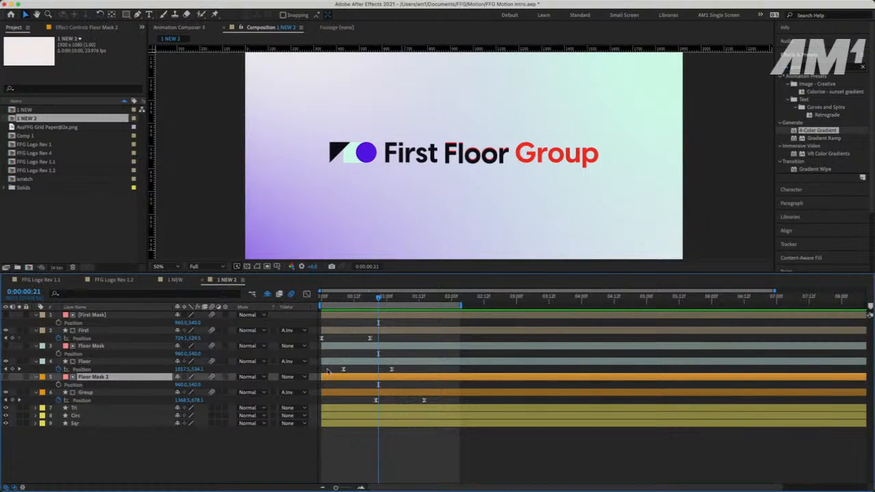
left_click(408, 300)
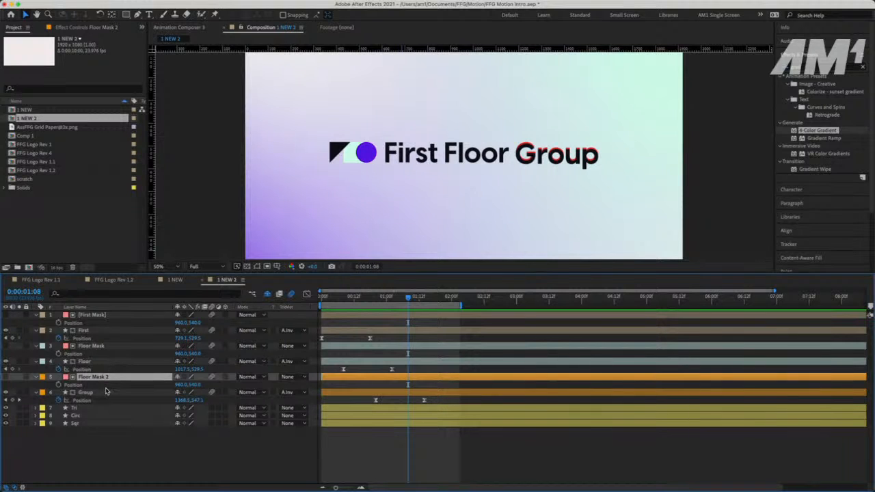
key("Return")
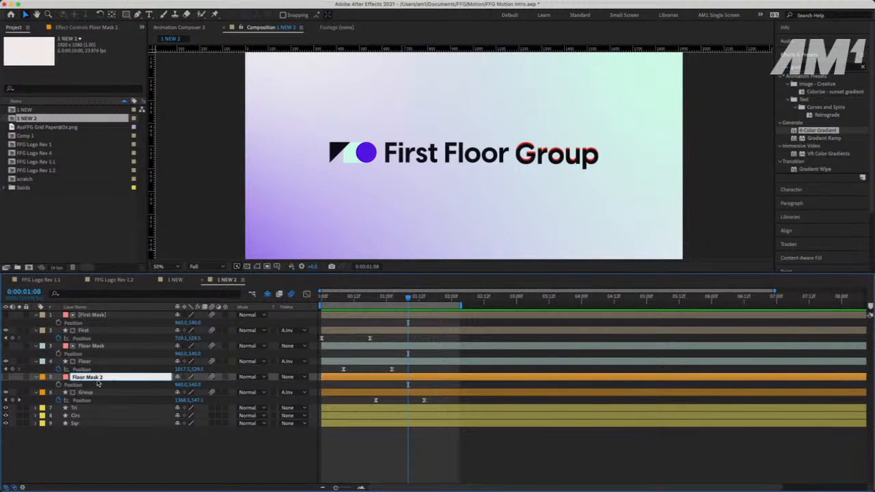
left_click_drag(84, 378, 55, 379)
type("Gr")
type("oup")
left_click(133, 461)
left_click(113, 381)
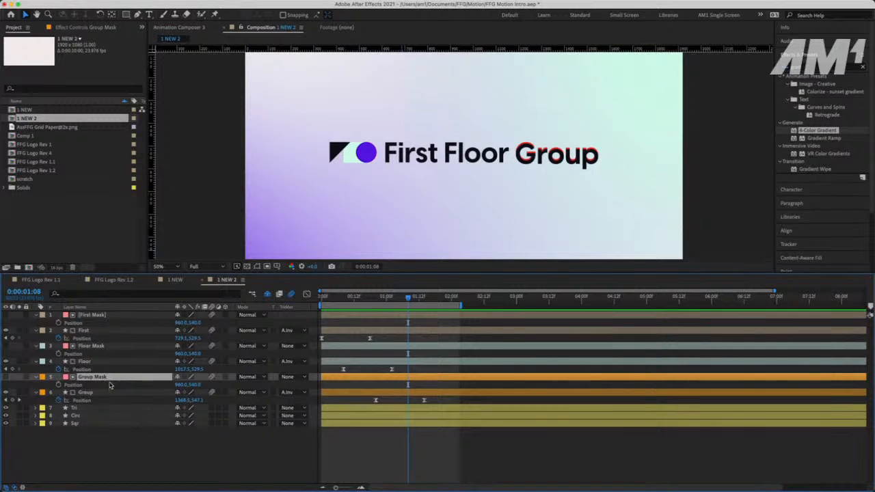
Move the Group Mask rectangle from below the word Group to its right side, and select the Group layer
left_click(256, 267)
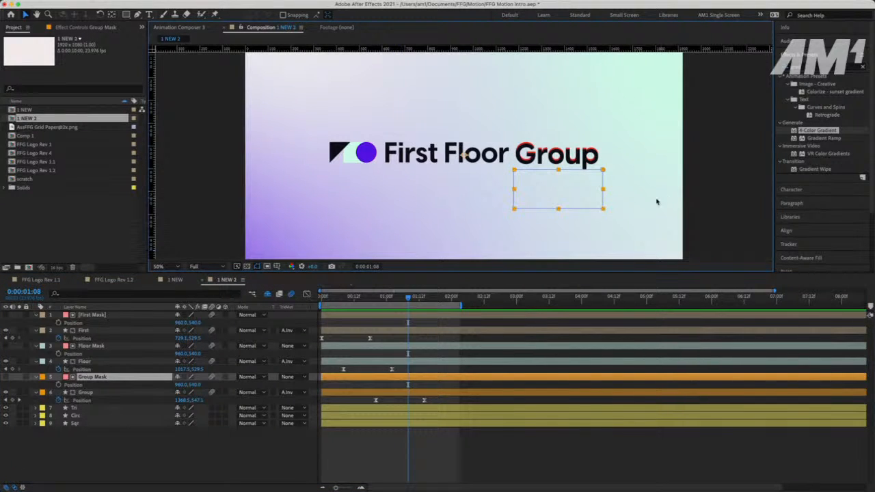
left_click(529, 207)
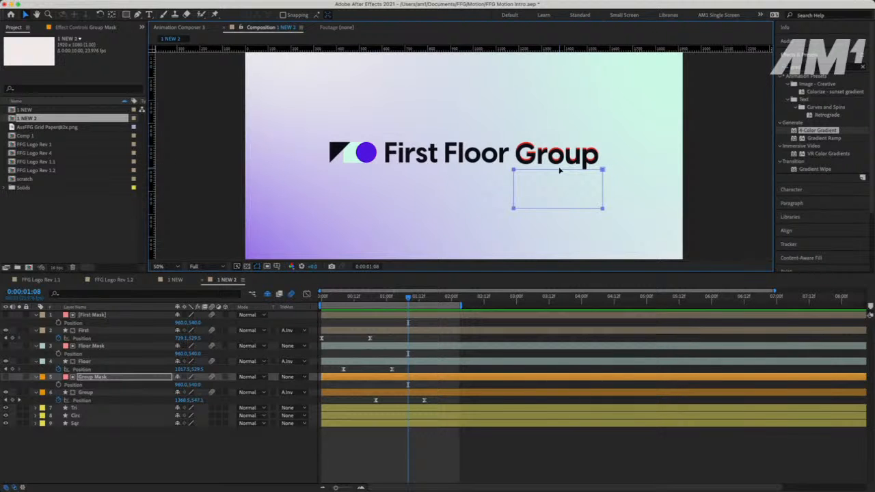
left_click_drag(561, 172, 659, 138)
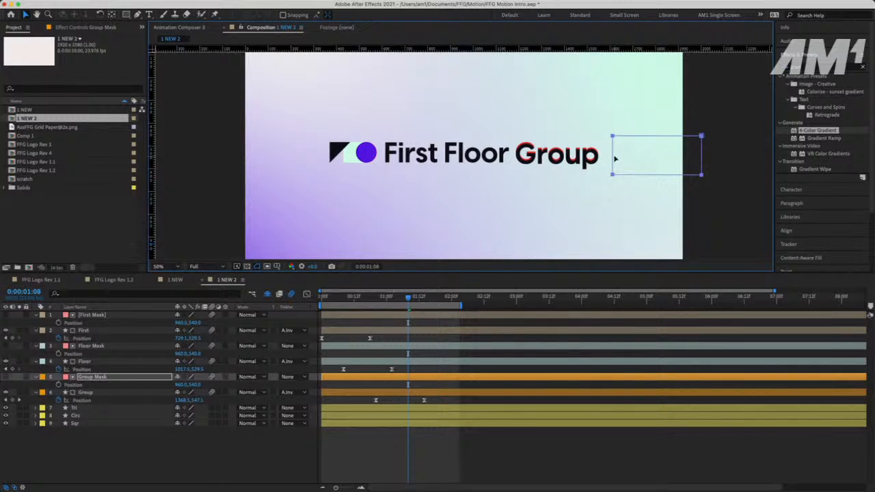
left_click_drag(615, 159, 693, 158)
left_click(97, 394)
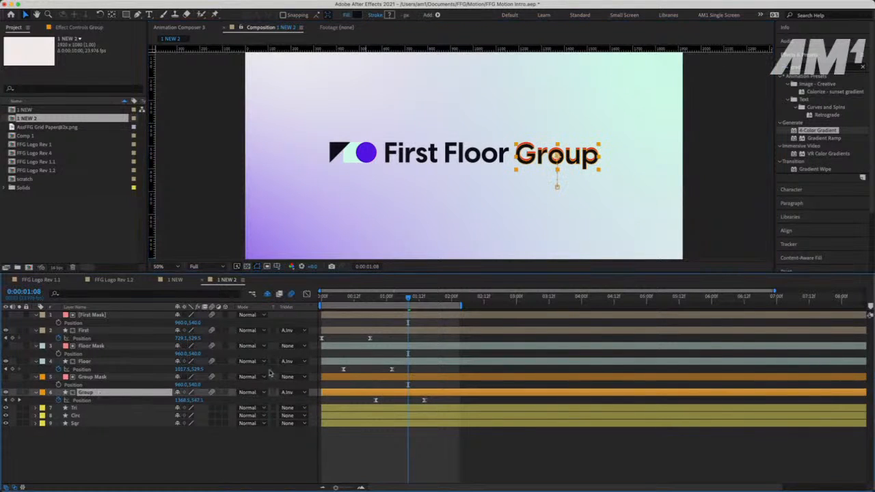
Delete the Group layer's starting Position keyframe at 0:00:00:20 to remove its rise from below
left_click_drag(392, 302, 376, 309)
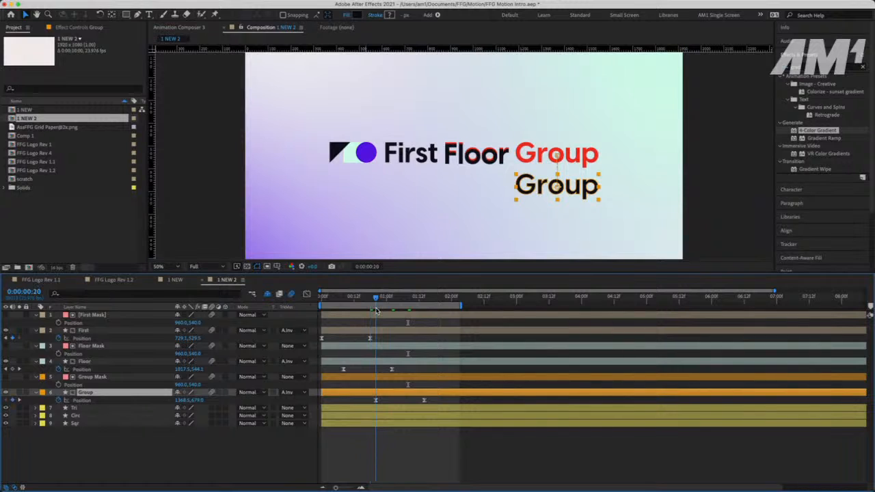
left_click(229, 474)
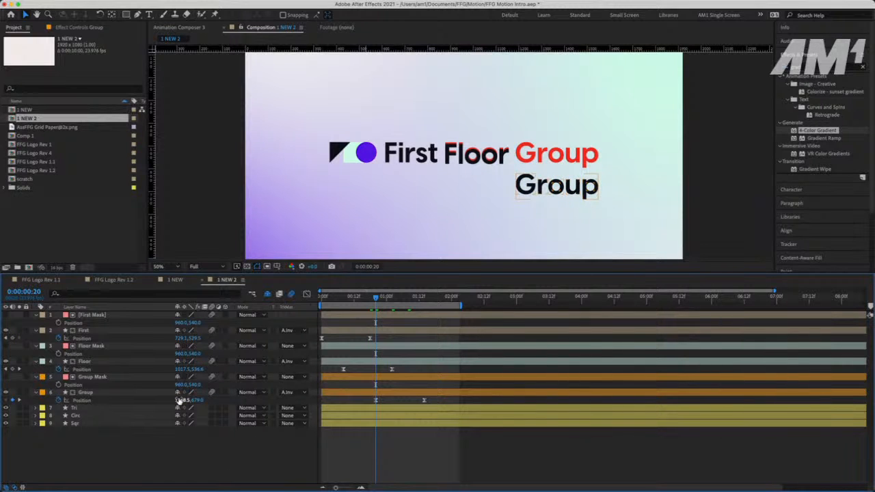
left_click(423, 299)
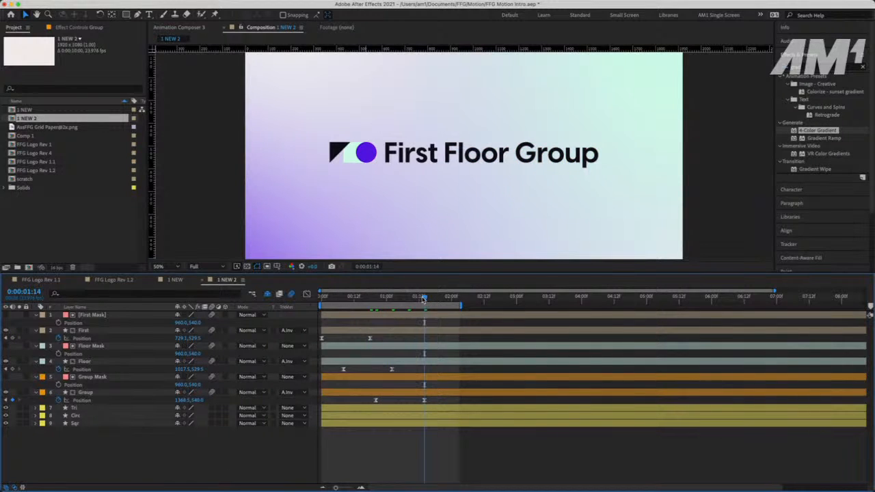
left_click(376, 402)
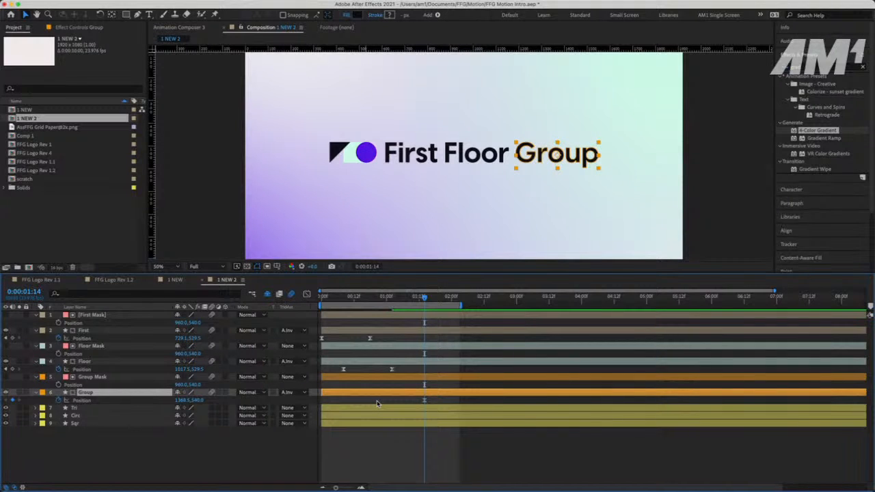
left_click(375, 298)
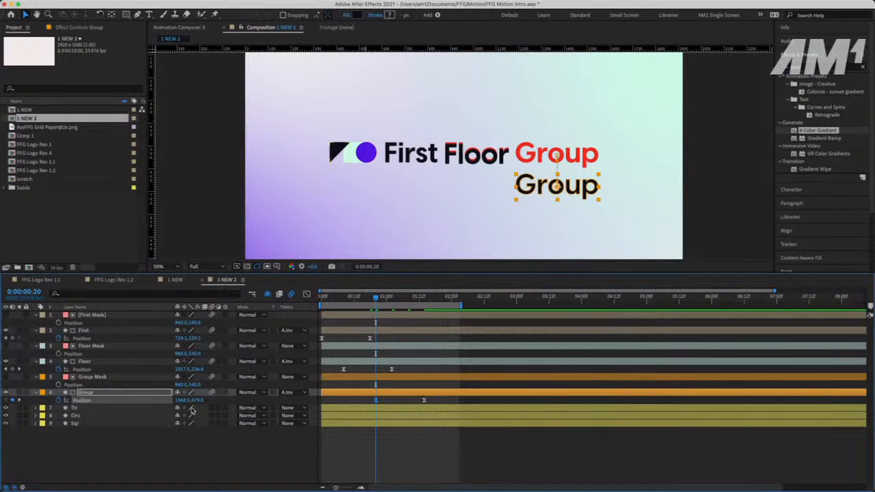
key("Delete")
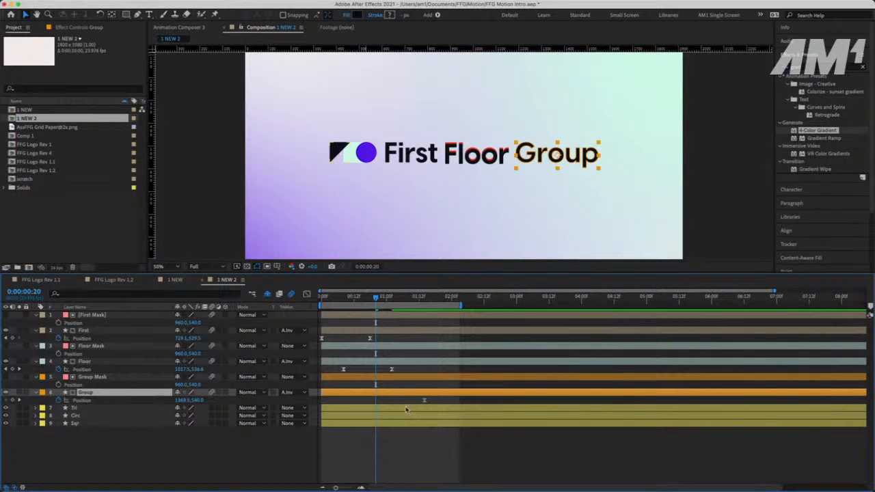
Set Group's X position to 2161.5 at 0:00:00:20, bring its ending Position keyframe earlier, and preview the reveal
mouse_move(425, 404)
left_click_drag(181, 400, 253, 405)
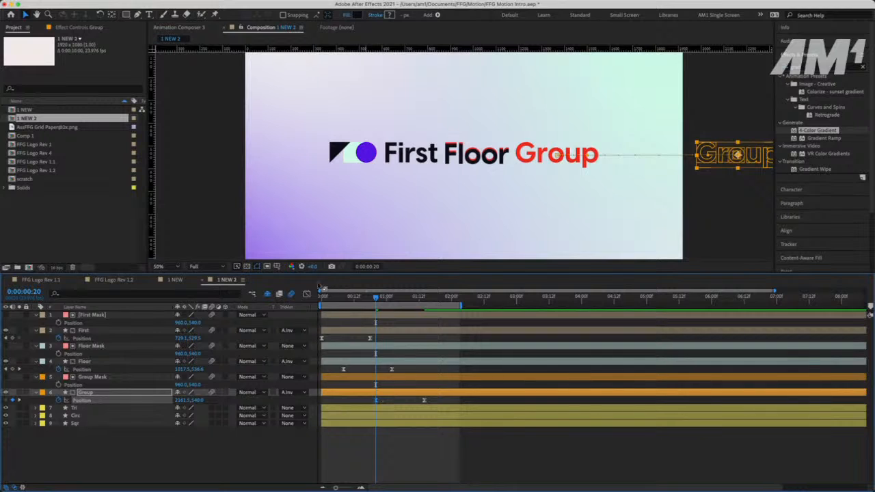
left_click(307, 295)
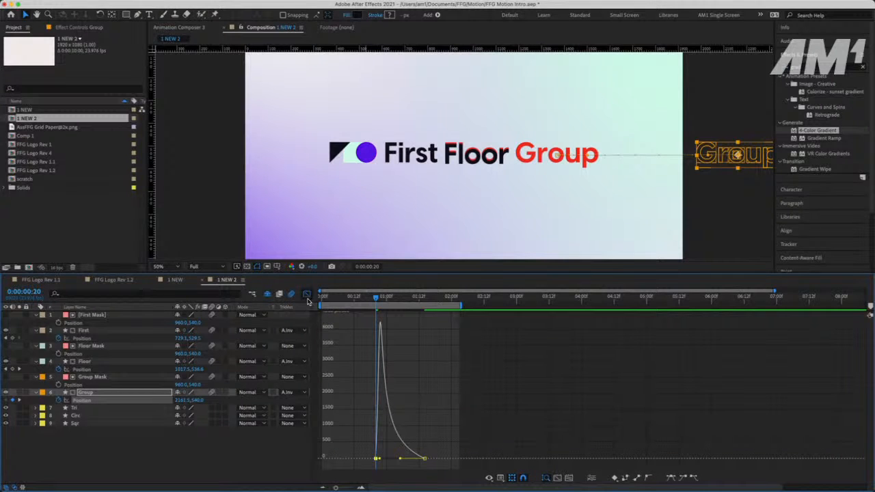
left_click(307, 294)
key("space")
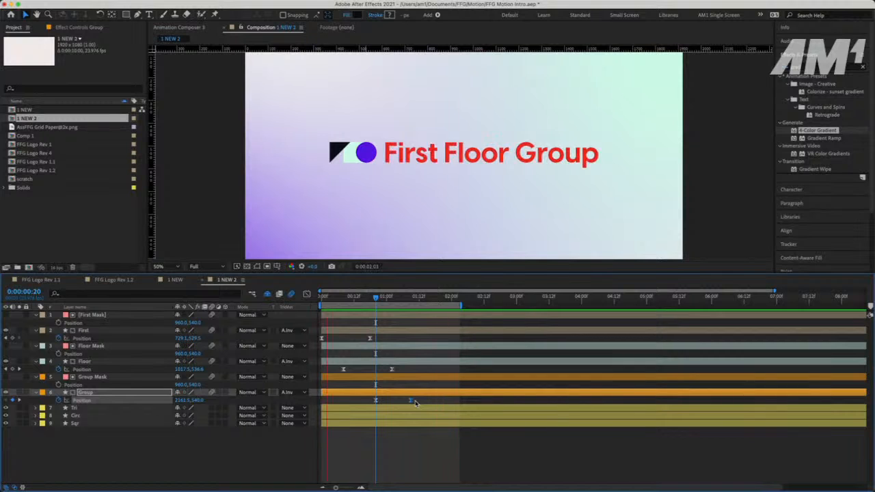
key("space")
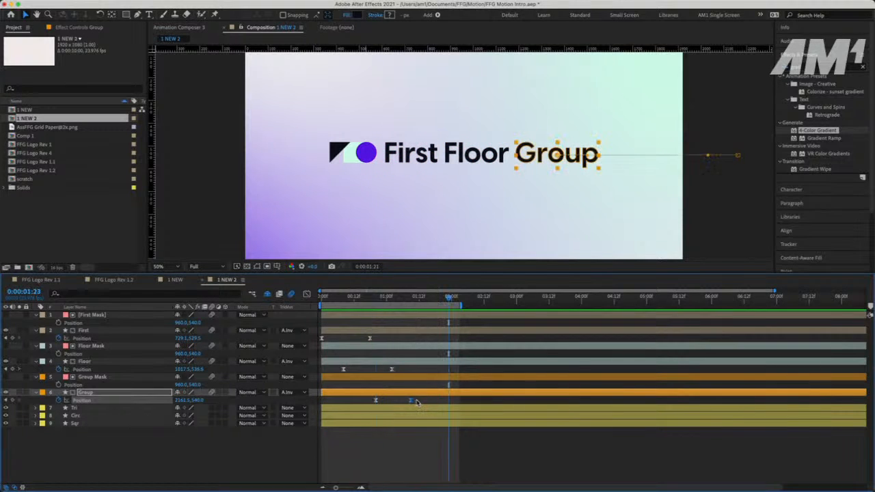
Try shifting both Group Position keyframes one frame earlier and preview the word reveal
left_click_drag(382, 402, 372, 403)
left_click(356, 298)
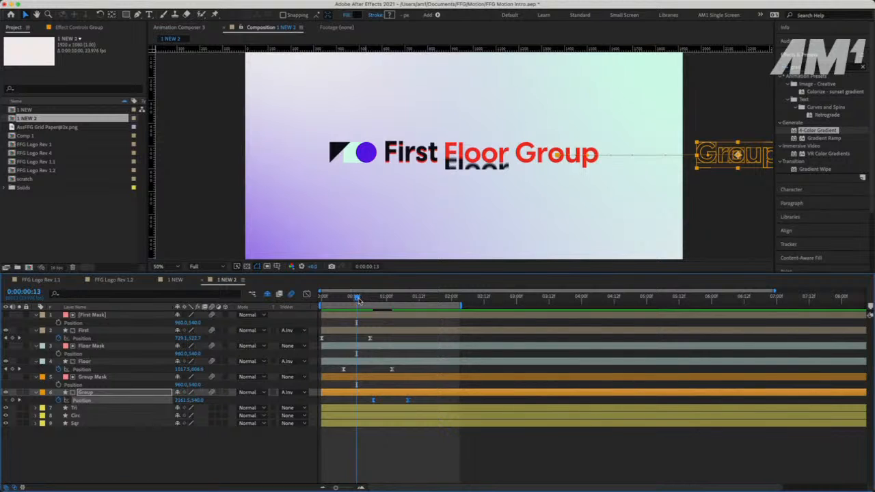
key("space")
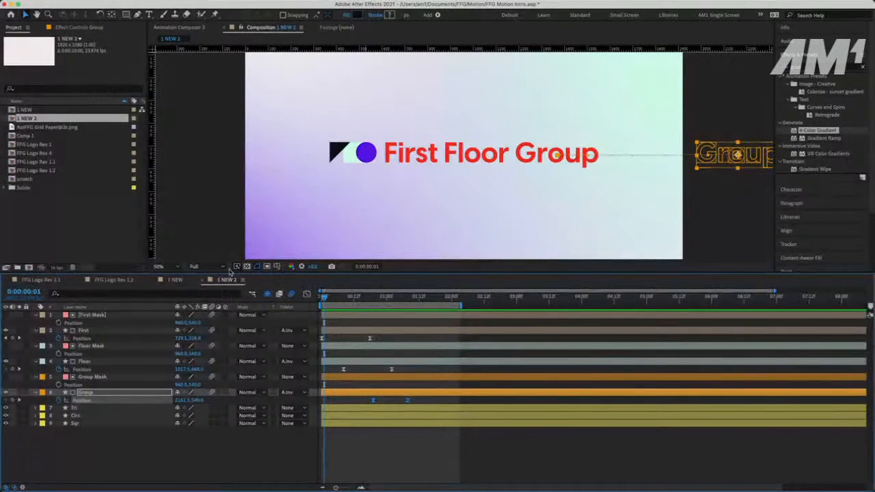
Look at the 1 NEW and FFG Logo Rev 1.2 compositions for comparison and return to 1 NEW 2
left_click(172, 280)
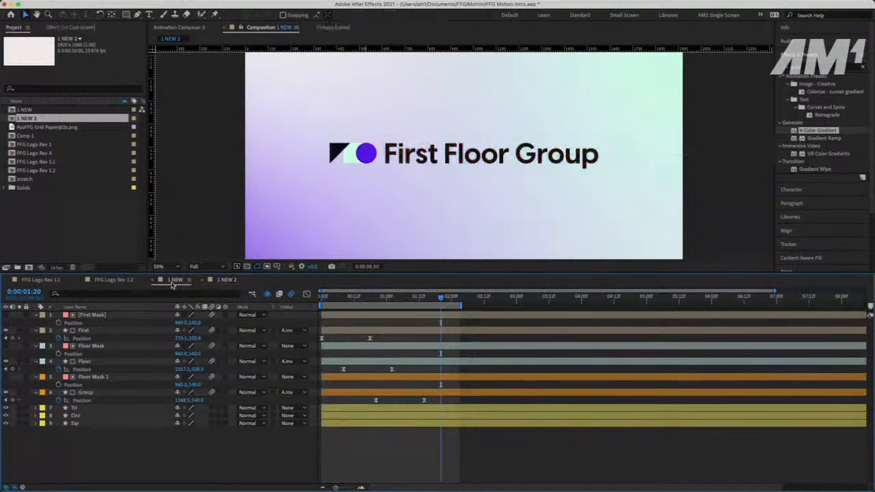
left_click(116, 280)
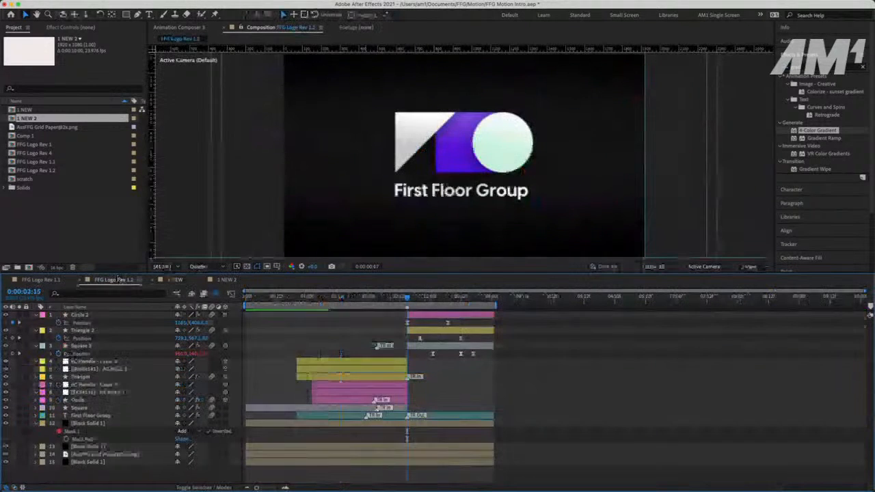
left_click(226, 280)
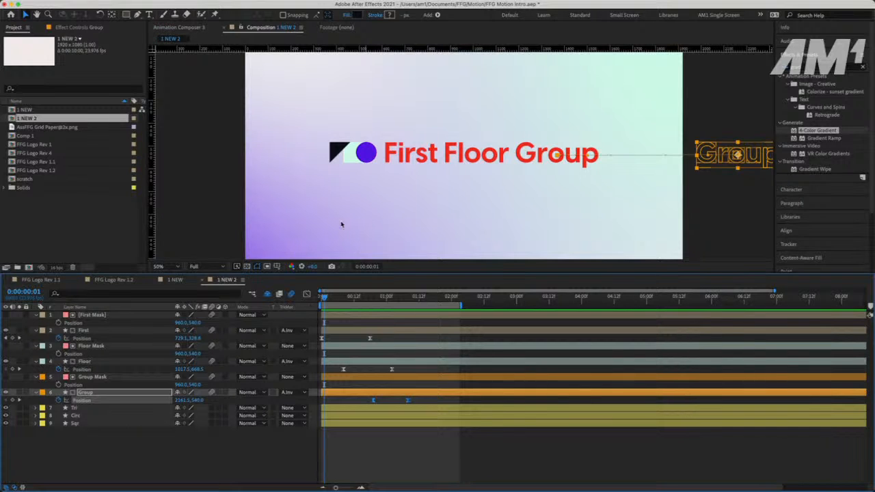
Try setting Group's X position to 2149.5 at 0:00:00:19 with both Position keyframes selected, and preview the motion
left_click(375, 299)
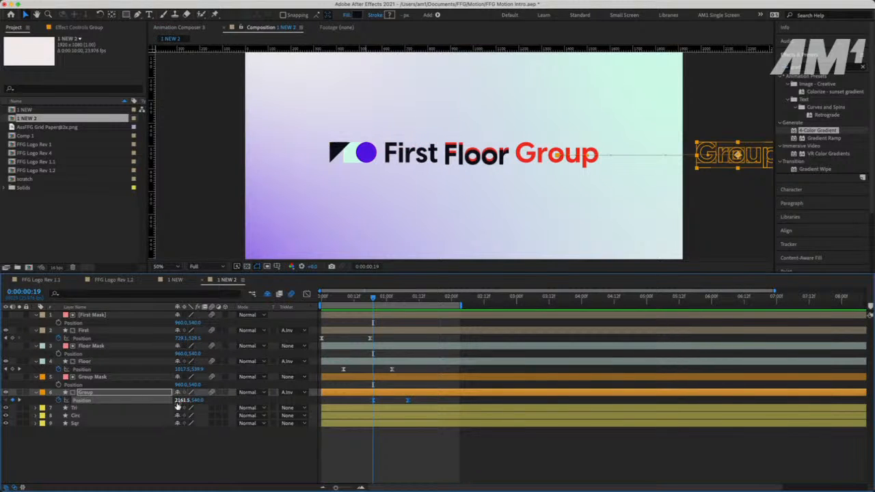
left_click_drag(177, 405, 174, 405)
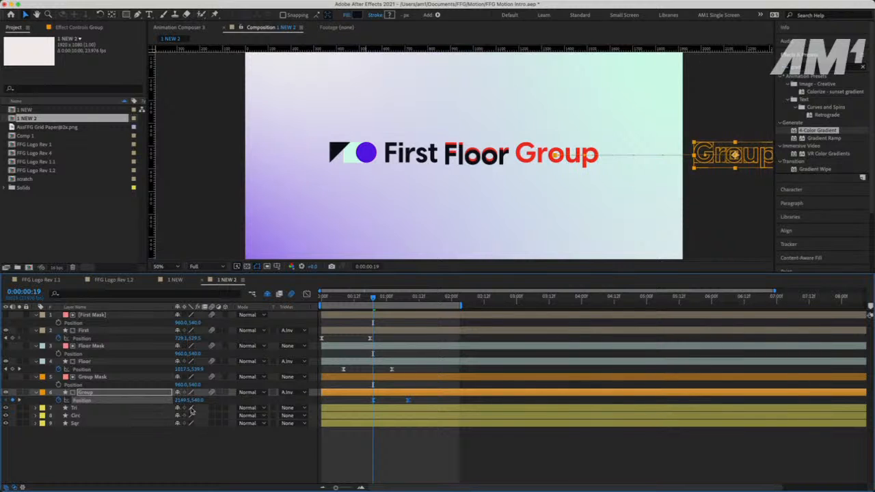
left_click(419, 402)
left_click(403, 299)
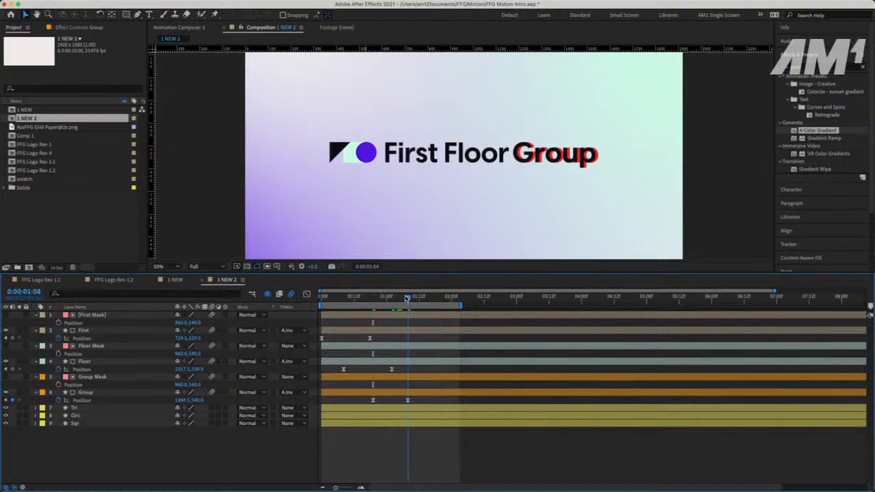
key("j")
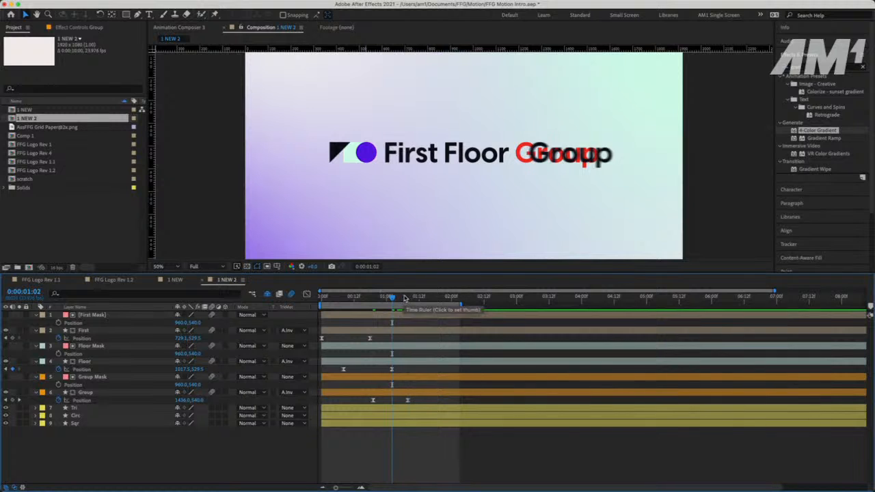
key("k")
key("space")
key("space")
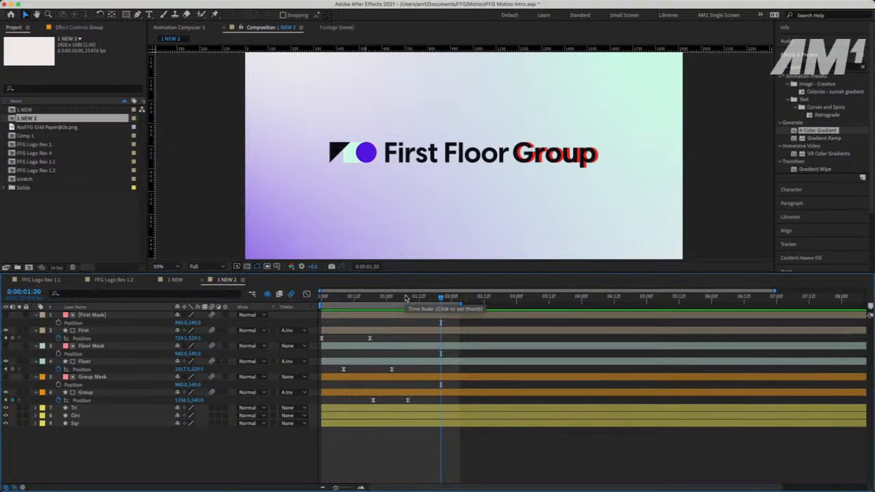
Undo the recent Group position and keyframe timing changes and go back to frame 0:00:00:20
key("super+z")
key("super+z")
key("super+z")
left_click_drag(392, 299, 376, 298)
left_click(275, 463)
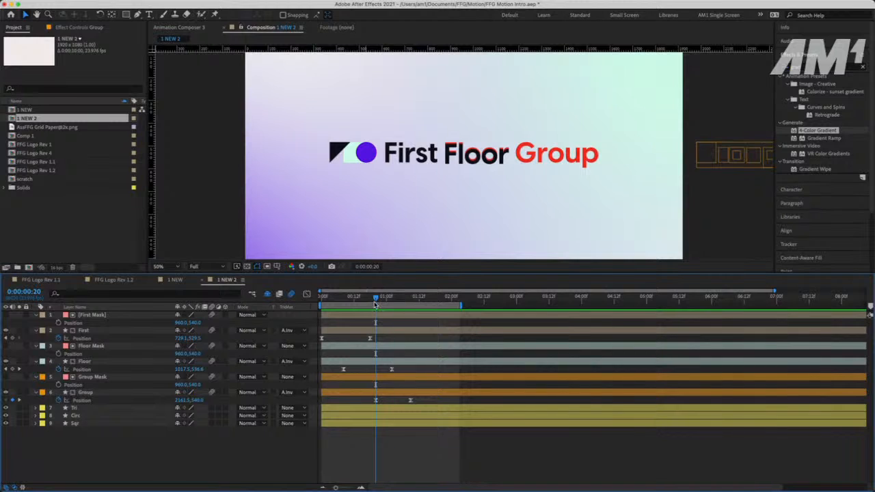
mouse_move(376, 305)
left_mouse_down()
mouse_move(418, 309)
mouse_move(377, 311)
left_mouse_up()
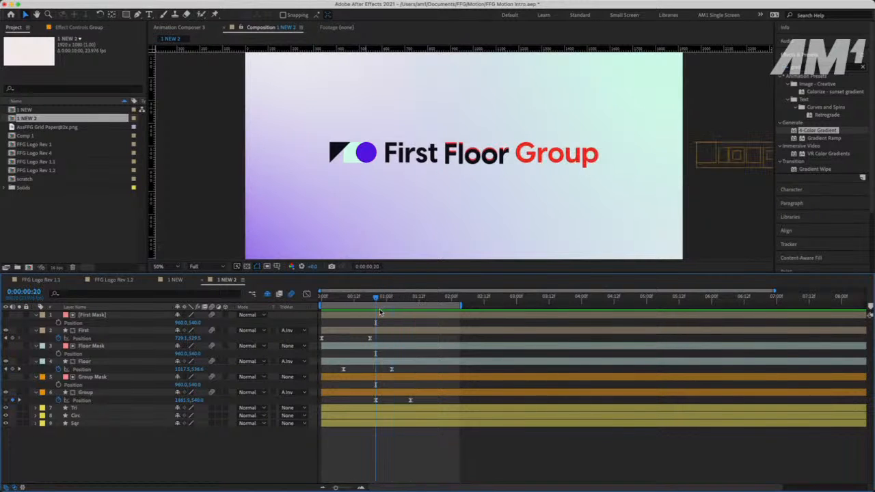
Set the X position of Group's starting keyframe at 0:00:00:20 to 2128.5 and preview from the first frame
left_click(376, 401)
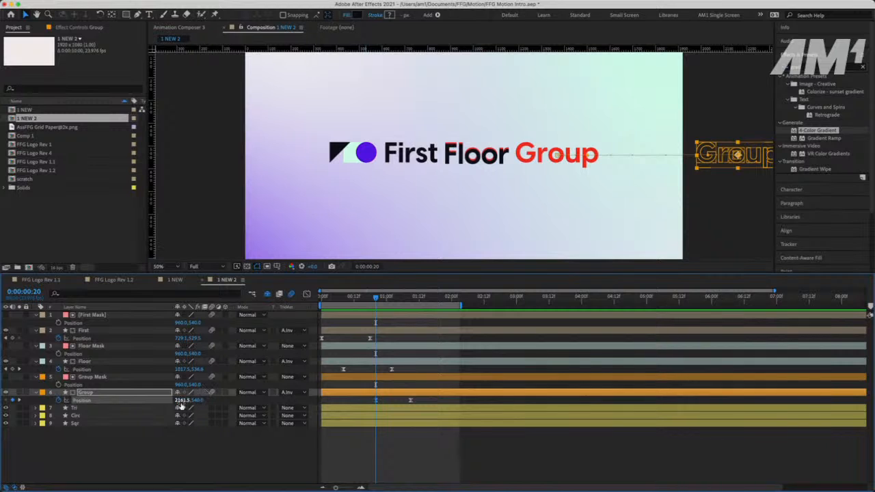
left_click_drag(180, 401, 167, 402)
key("space")
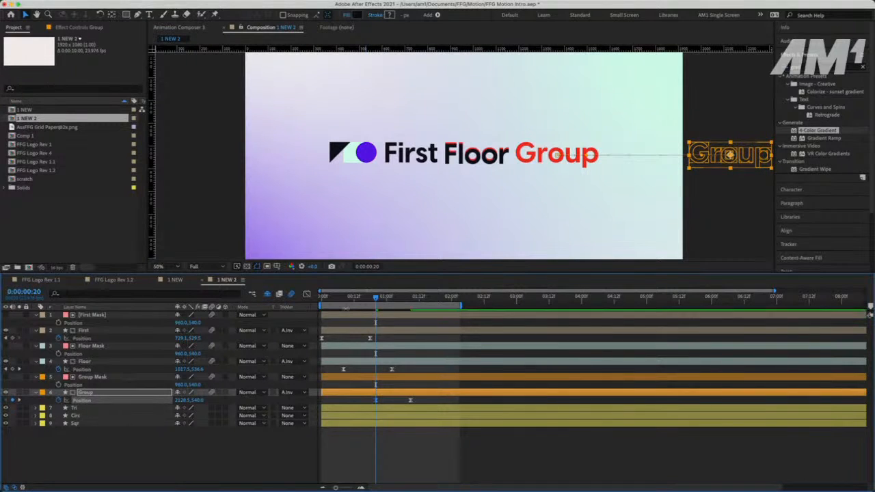
left_click_drag(354, 298, 301, 308)
key("space")
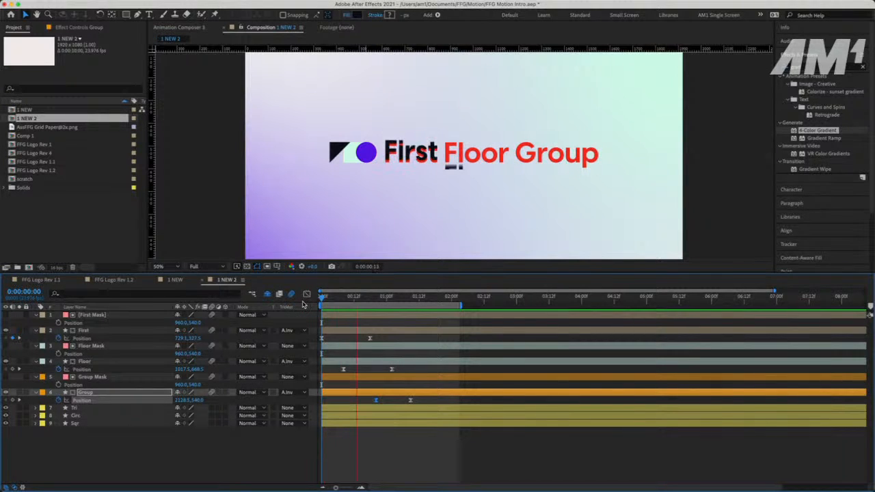
key("space")
Shift both Group Position keyframes one frame earlier, move the starting keyframe one more frame earlier, and preview the timing
left_click_drag(420, 398, 375, 403)
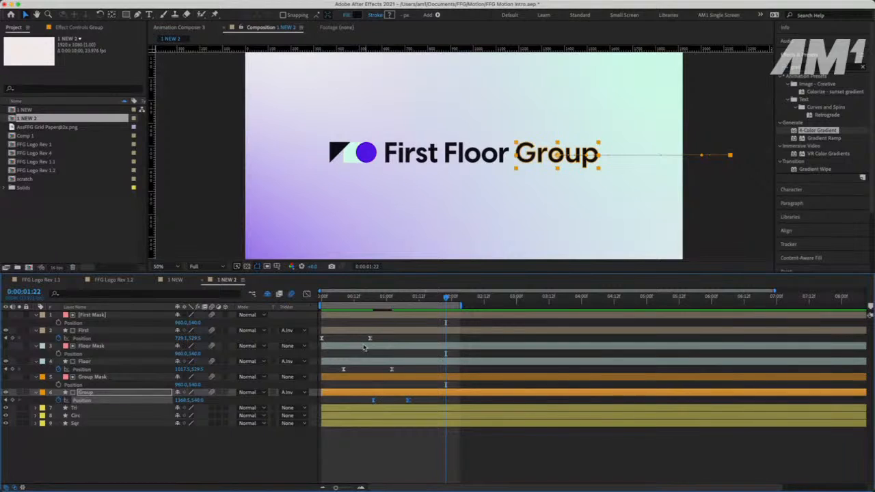
key("space")
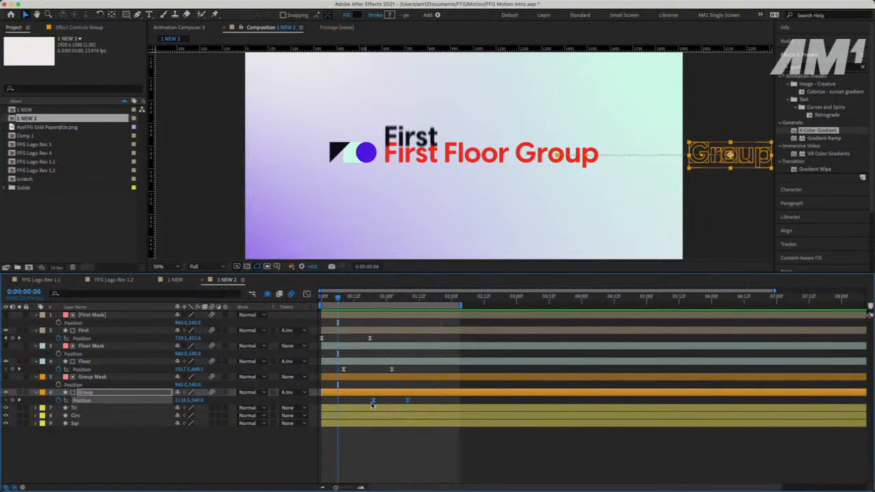
left_click(373, 401)
key("alt+Left")
left_click(402, 402)
left_click(408, 402)
key("space")
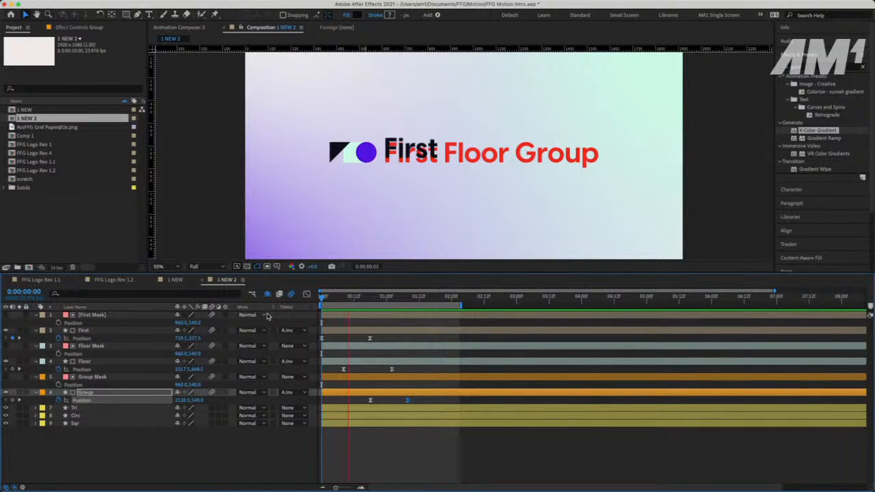
key("space")
Move Group's ending Position keyframe two frames later and replay the reveal from the start
left_click_drag(408, 400, 414, 404)
key("space")
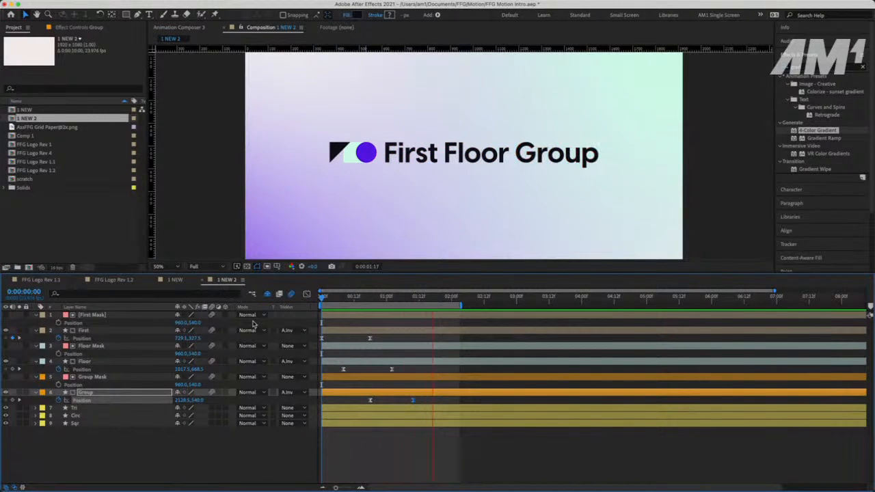
key("space")
key("Home")
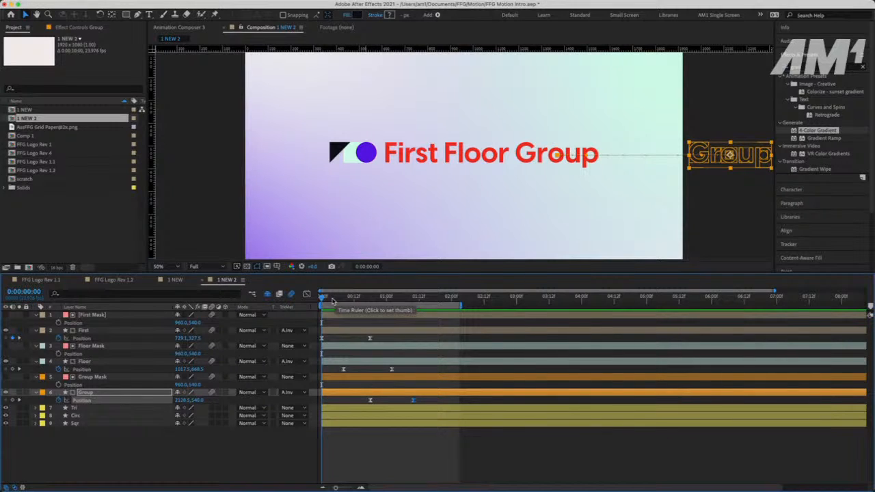
left_click_drag(333, 301, 291, 305)
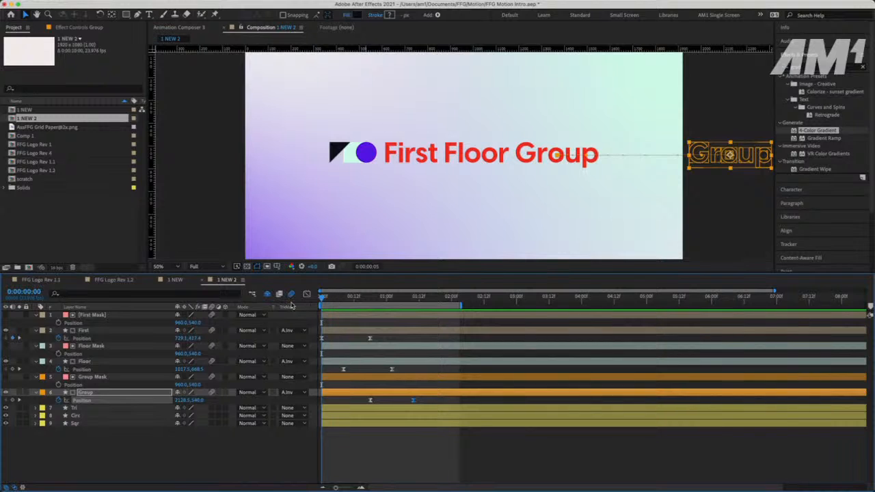
key("space")
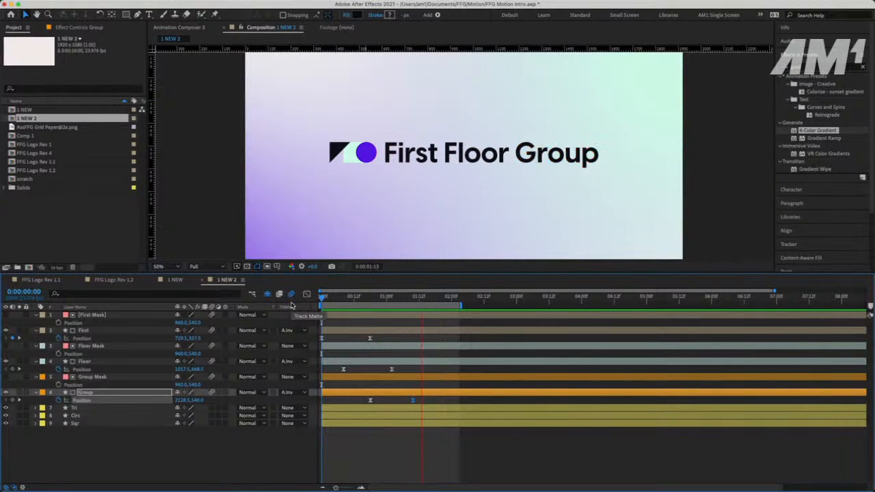
key("space")
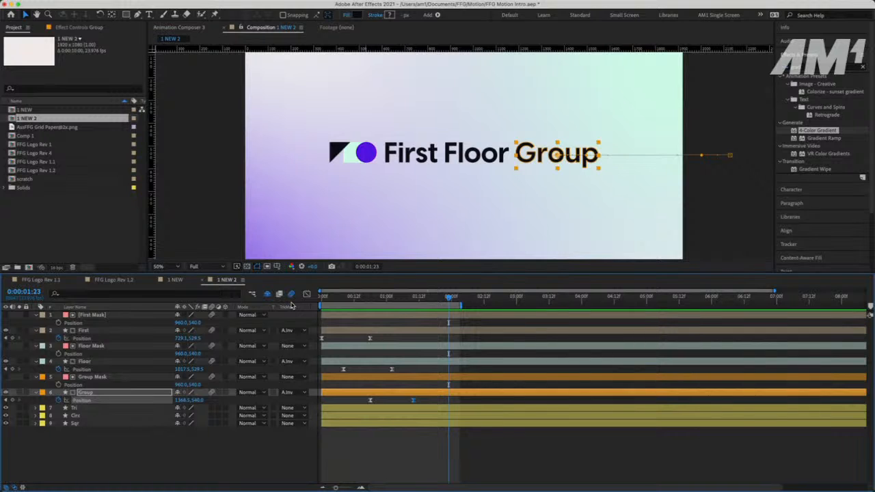
Save the project and play the 1 NEW 2 word reveal from the first frame
key("ctrl+s")
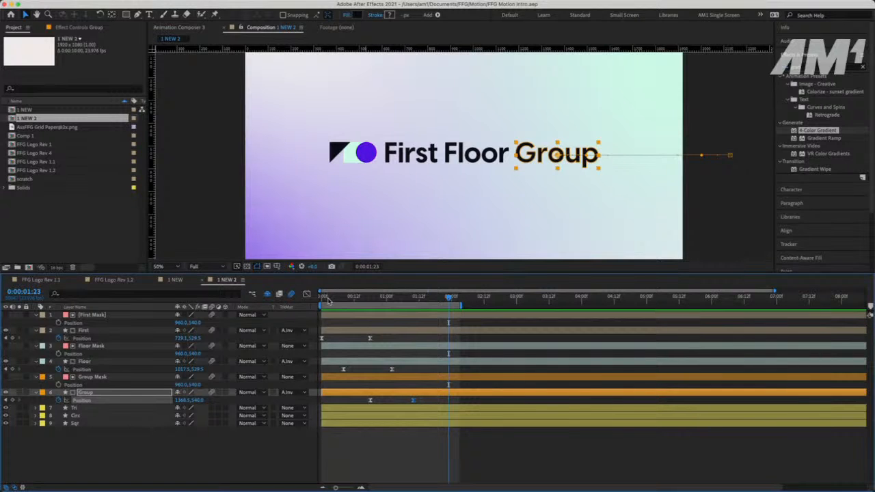
left_click(323, 298)
key("space")
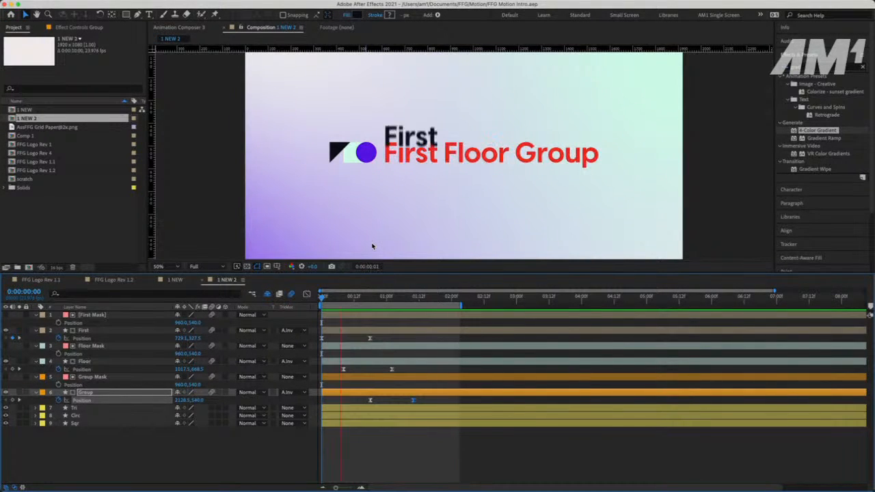
Extend the end of the work area to 0:00:04:00 and preview the longer range
key("space")
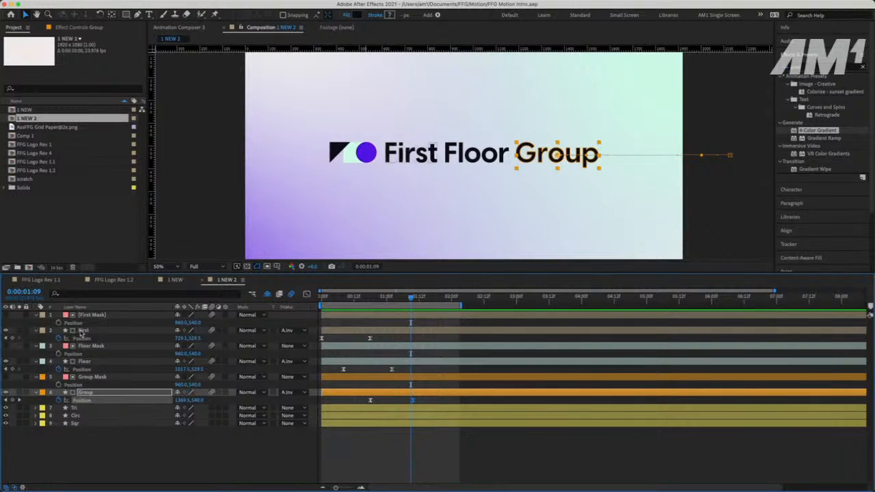
left_click(88, 409)
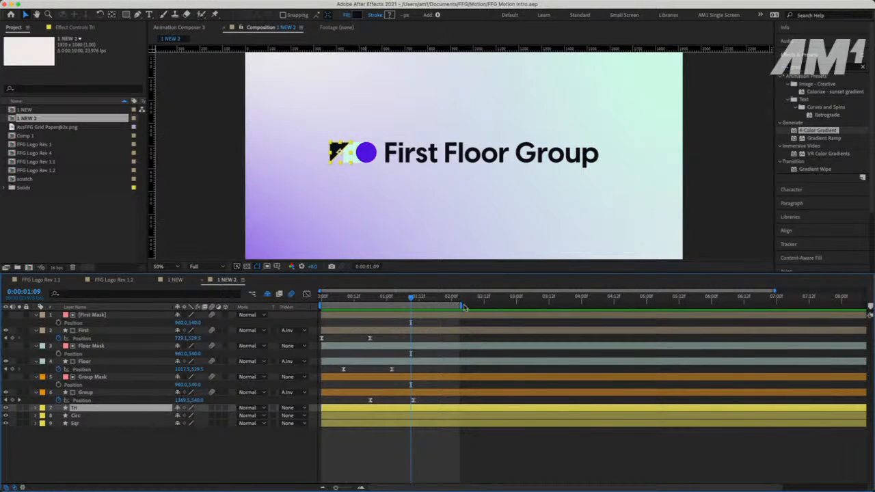
left_click_drag(462, 305, 581, 301)
key("space")
Shift all First, Floor and Group Position keyframes later together so First's starting keyframe sits at 0:00:01:12, and preview from the first frame
left_click_drag(532, 311, 468, 319)
left_click_drag(428, 339, 322, 417)
left_click_drag(372, 406, 477, 406)
left_click(422, 299)
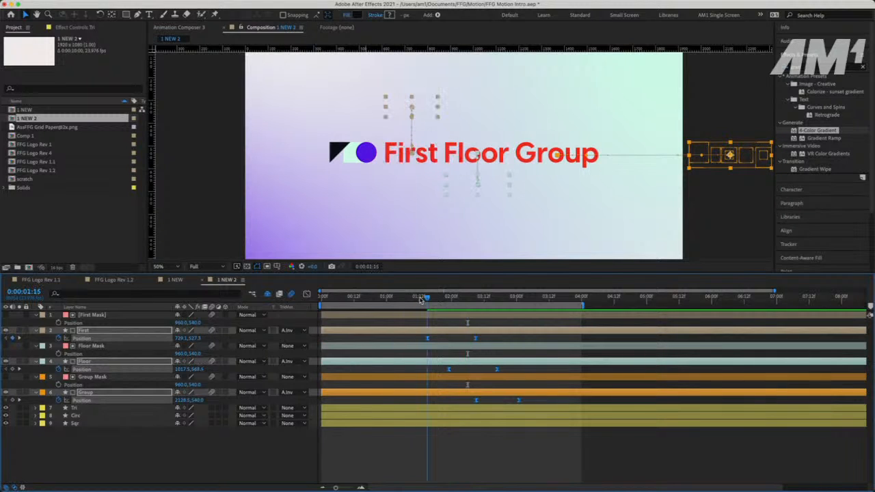
left_click_drag(418, 299, 419, 299)
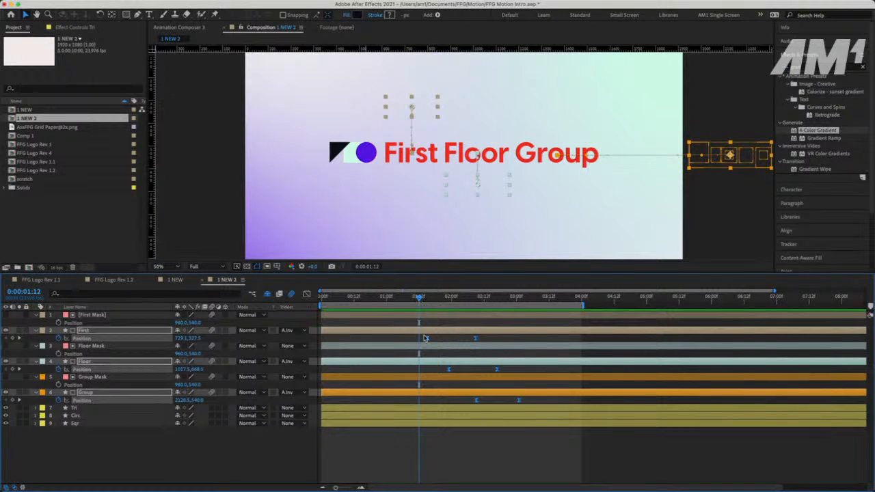
left_click_drag(427, 339, 419, 339)
left_click_drag(405, 299, 262, 321)
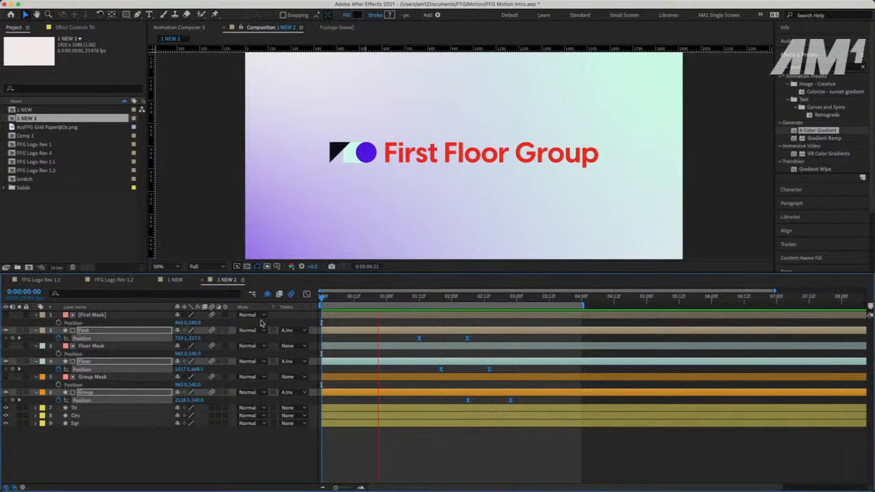
key("space")
Duplicate the ending Position keyframes of First, Floor and Group at 0:00:03:10 to hold the assembled wordmark
left_click(544, 297)
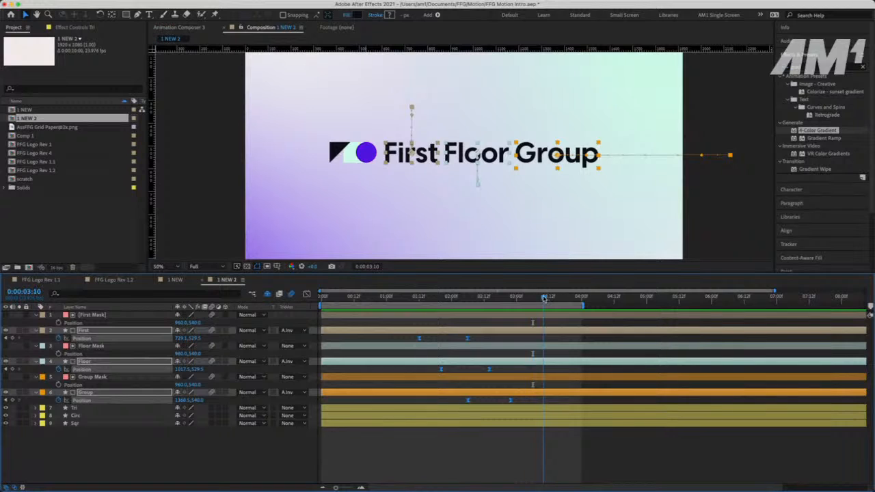
left_click(532, 336)
left_click(466, 339)
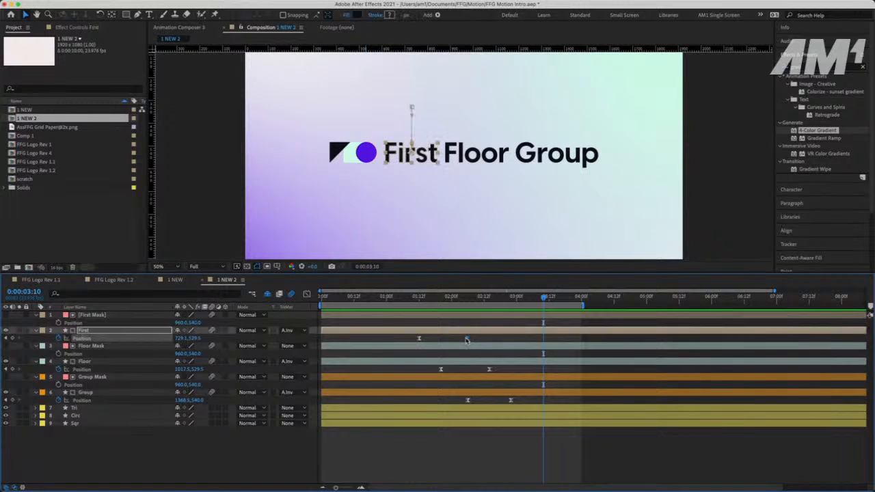
left_click(489, 369)
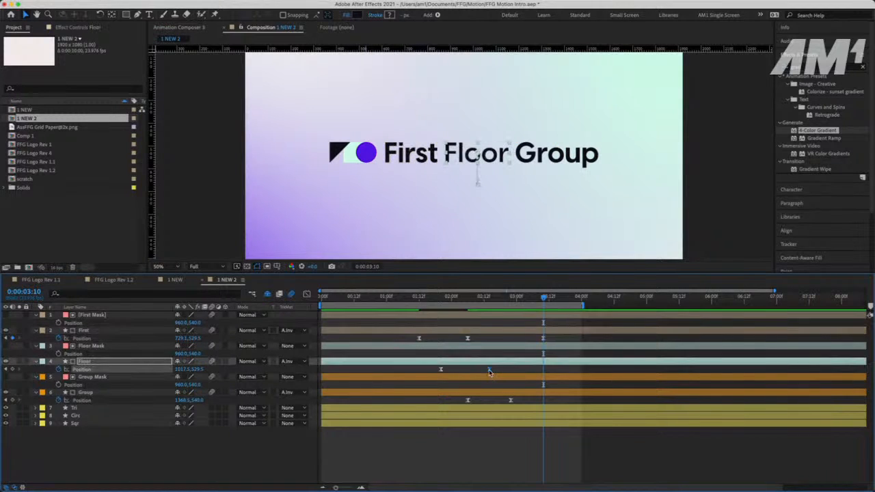
left_click(510, 401)
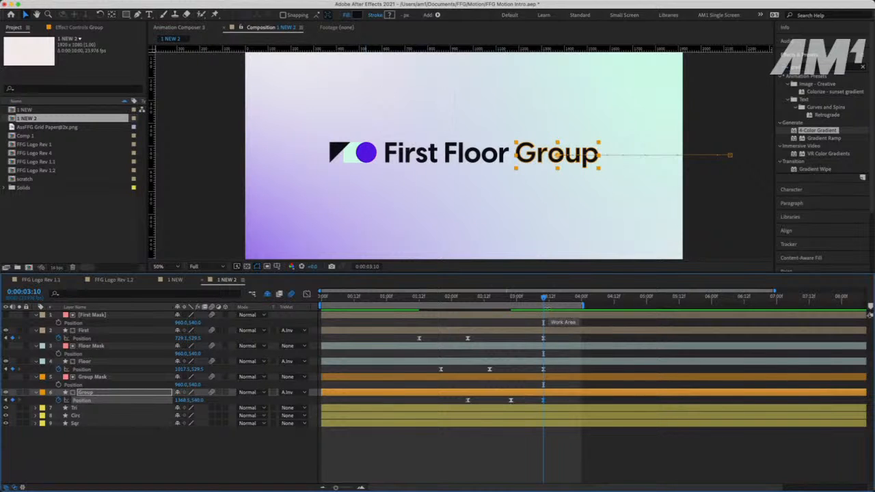
Add an exit Position keyframe for Group at 0:00:03:22 by setting its X value to 2148.5
left_click_drag(545, 301, 578, 305)
left_click(546, 332)
left_click(535, 388)
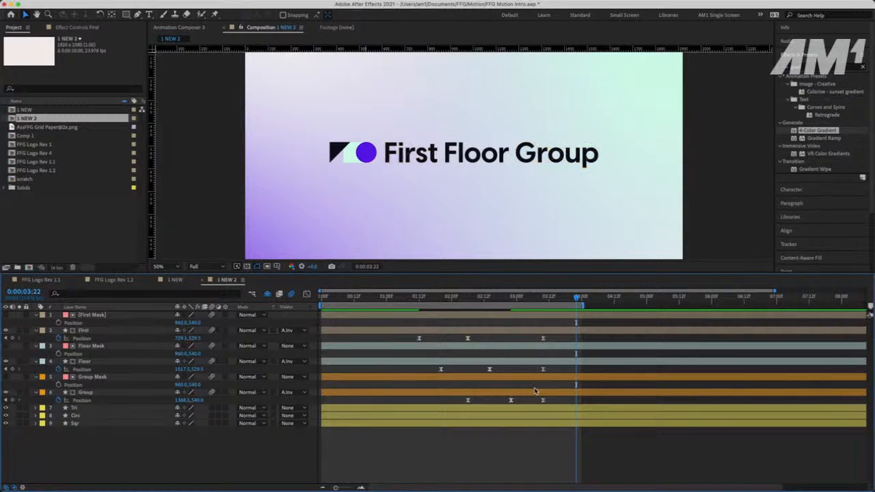
left_click(535, 391)
left_click_drag(182, 401, 479, 401)
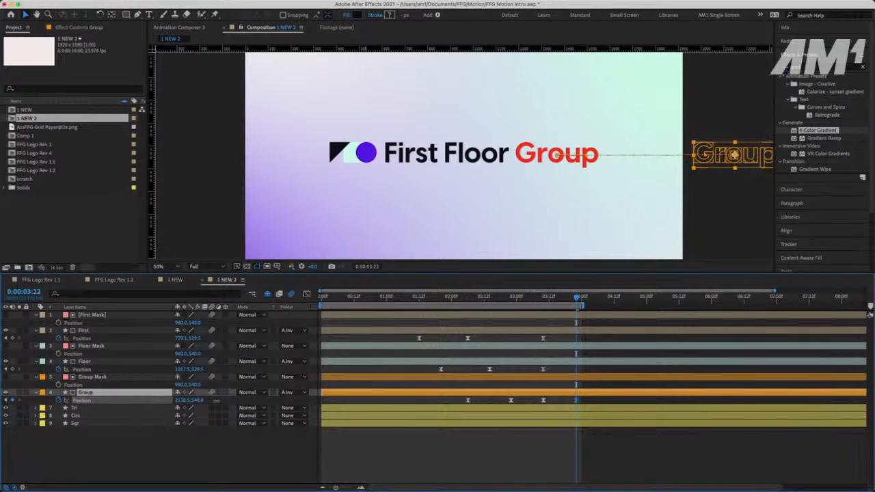
Copy the starting Position keyframes of Floor and First to 0:00:03:22 as exit keyframes, and preview the exit
left_click(521, 368)
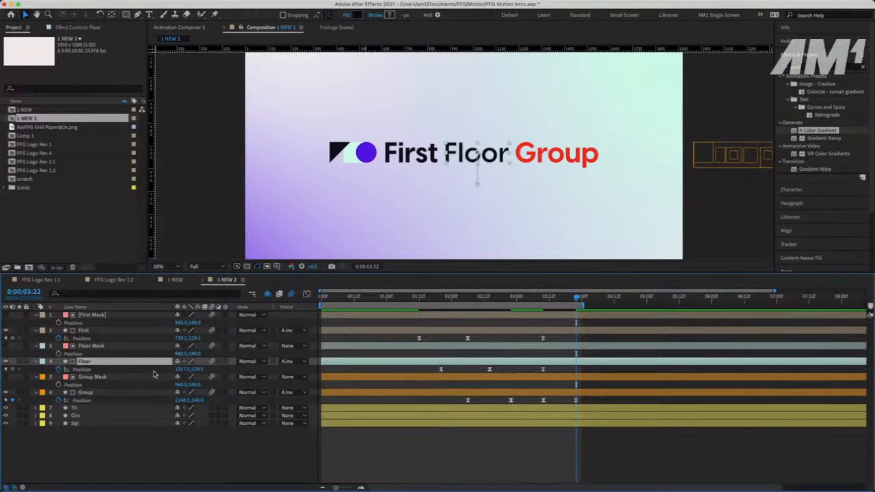
left_click(441, 371)
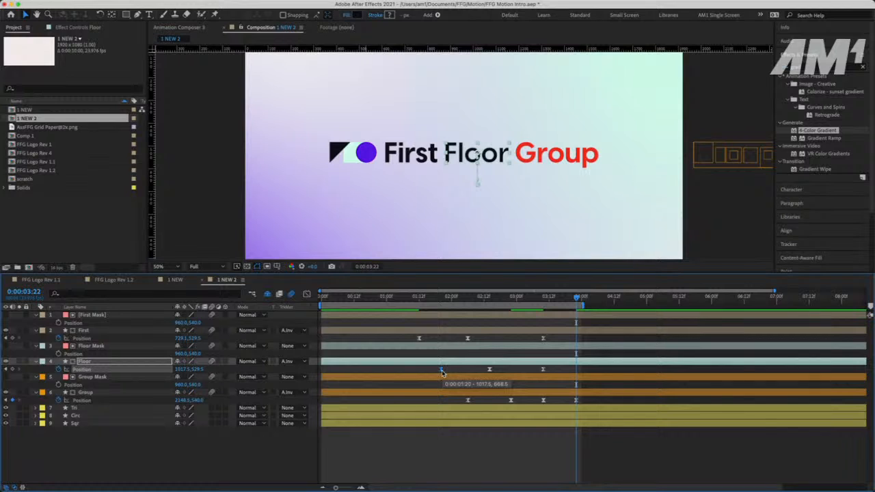
key("super+v")
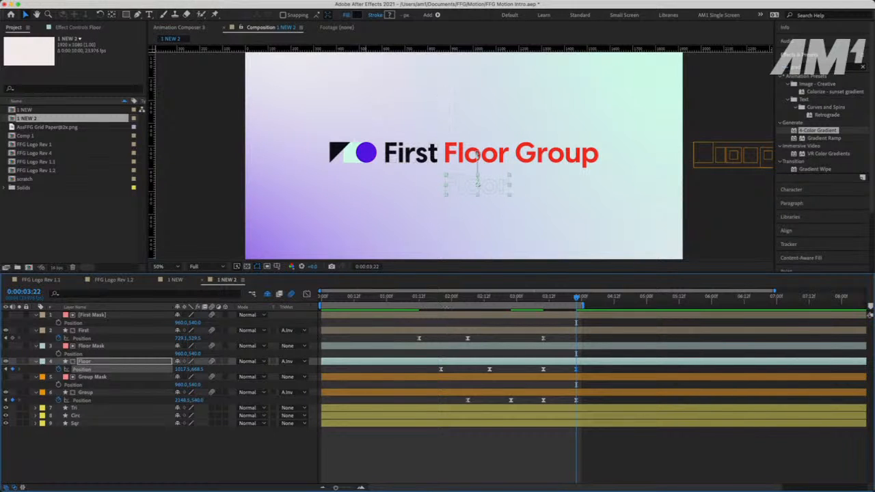
left_click(419, 338)
key("super+c")
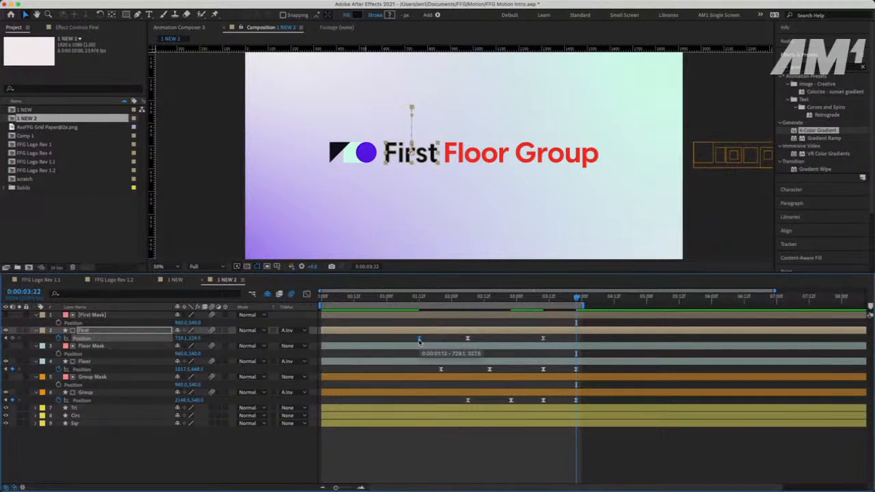
left_click(540, 334)
key("super+v")
left_click(538, 301)
key("space")
Reset the Position keyframes of all three words at 0:00:03:10 and 0:00:03:22 to Easy Ease and show their speed graph
left_click_drag(584, 334, 539, 412)
left_click(306, 294)
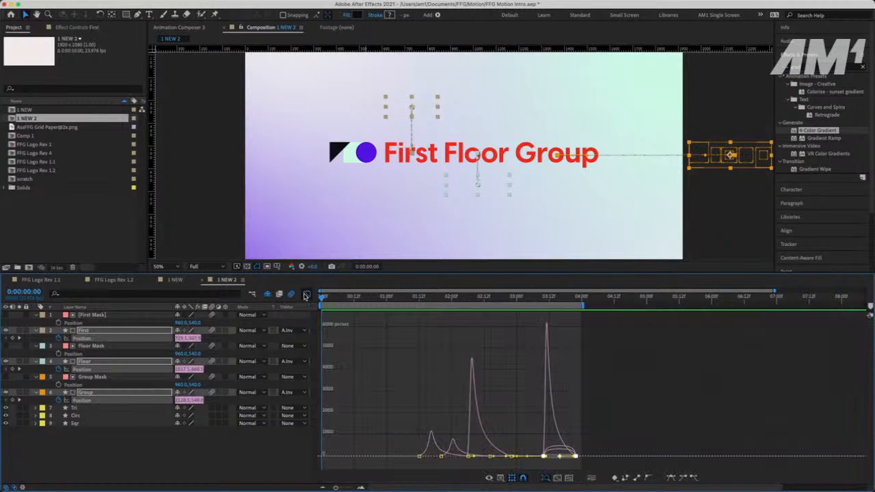
scroll(578, 452, "up", 4)
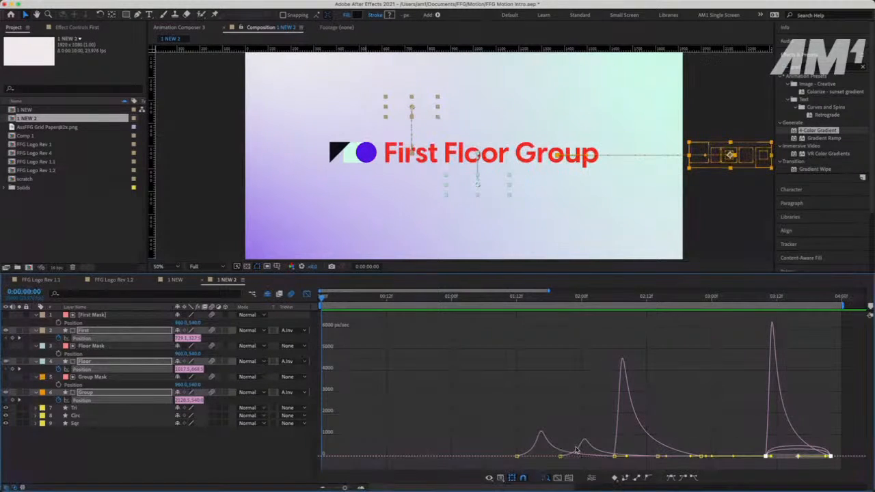
scroll(482, 370, "right", 3)
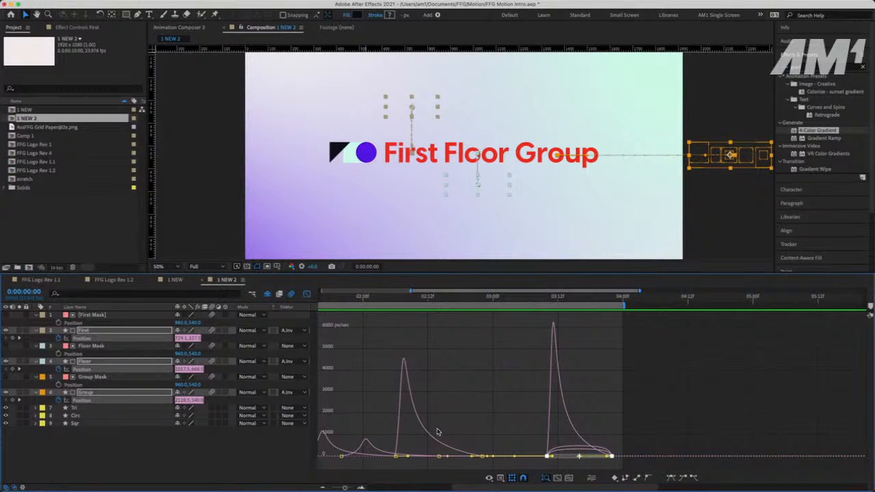
left_click(307, 295)
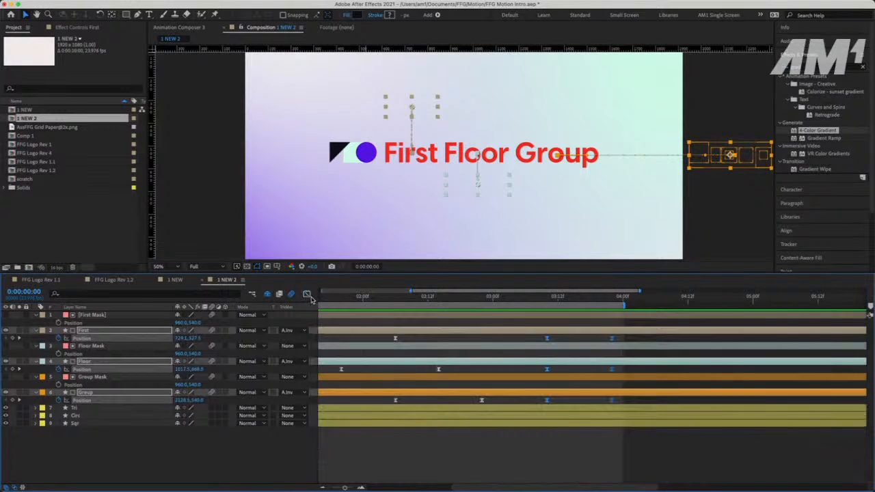
left_click(612, 340, "super")
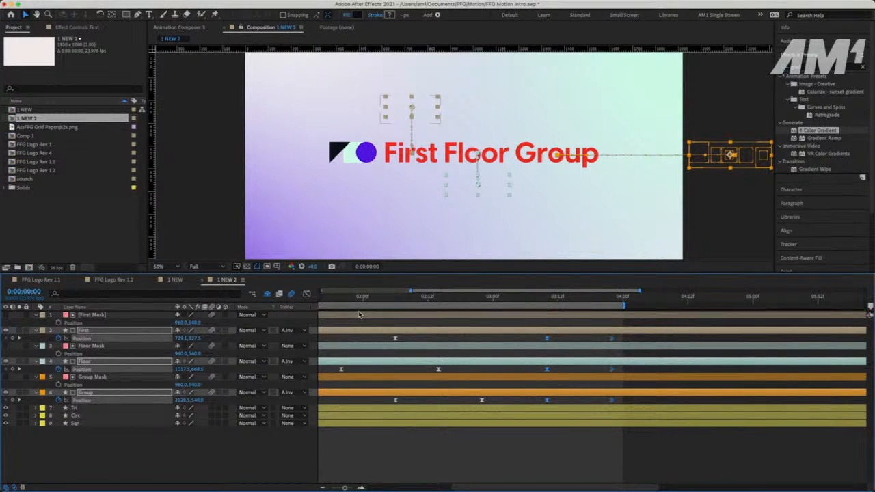
left_click(307, 294)
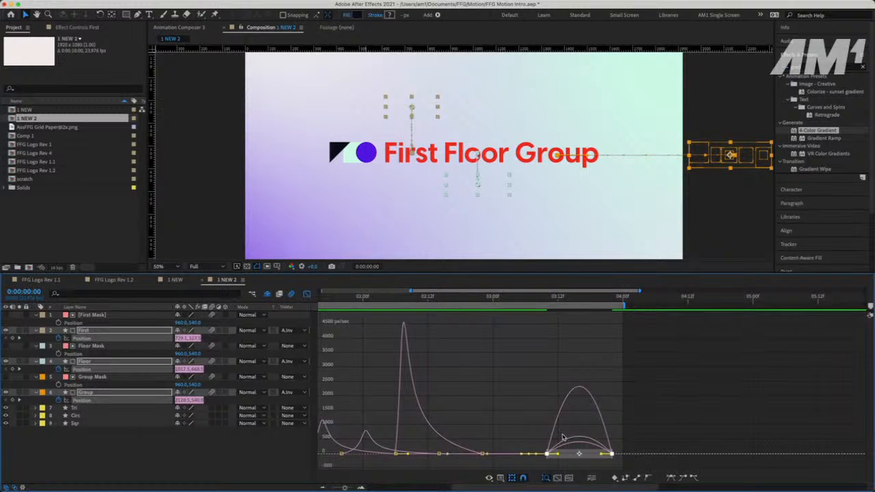
Lengthen the ease out of the three exit moves in the speed graph so their speed peaks near the end, and preview
scroll(559, 439, "right", 3)
left_click_drag(427, 441, 469, 461)
left_click(411, 301)
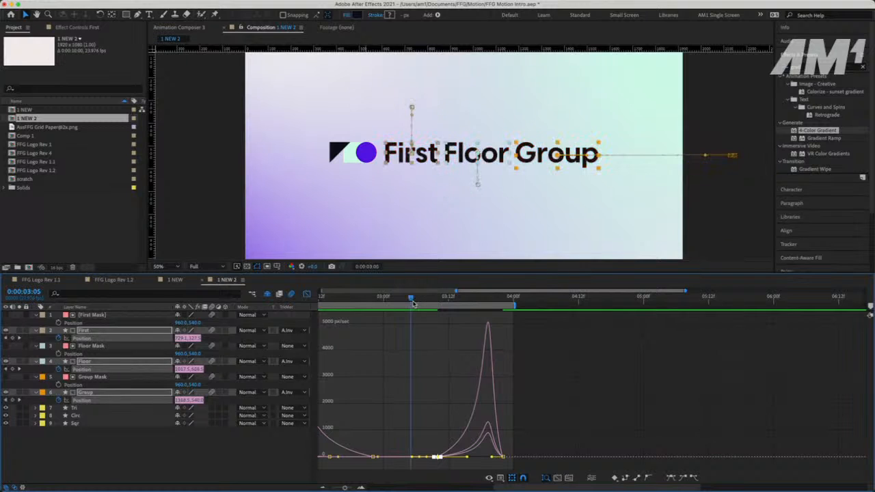
key("space")
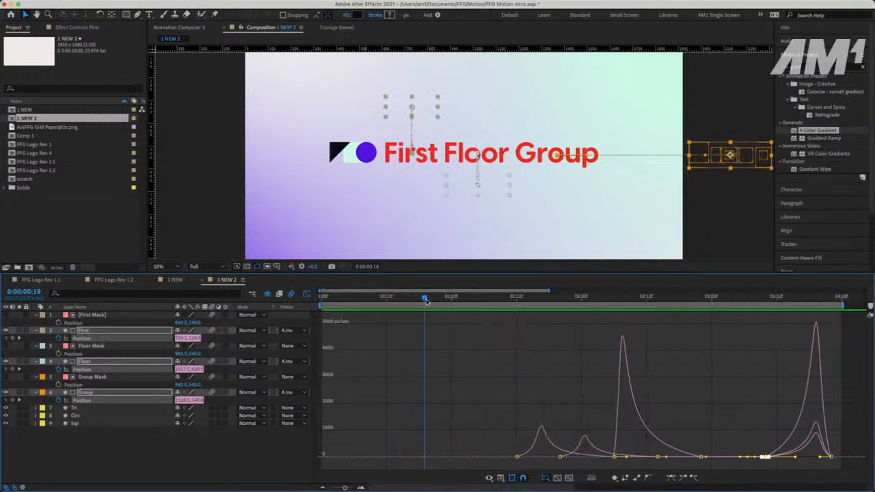
scroll(604, 299, "right", 5)
left_click(540, 299)
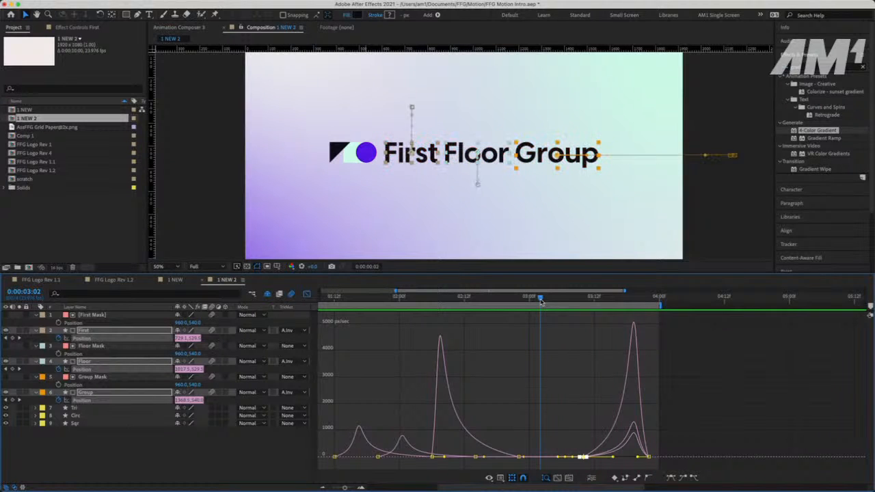
Return to the keyframe view, show the whole work area, and play the reveal and exit from the first frame
left_click(307, 294)
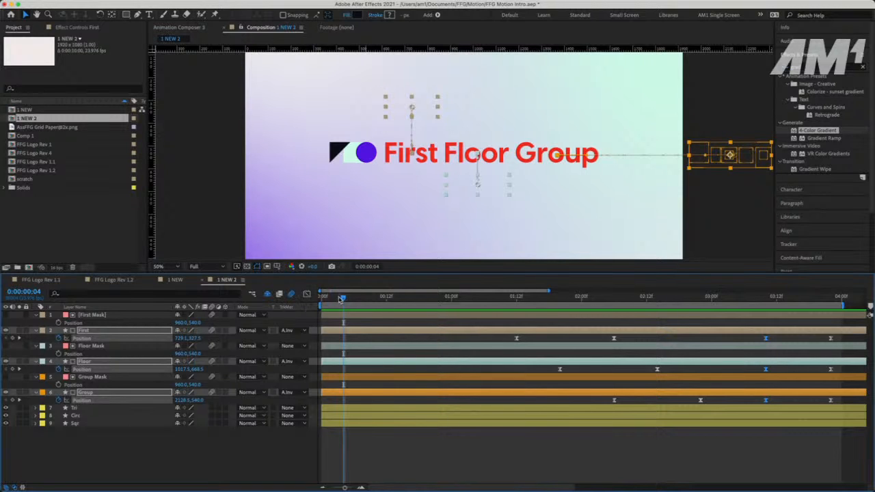
key("Home")
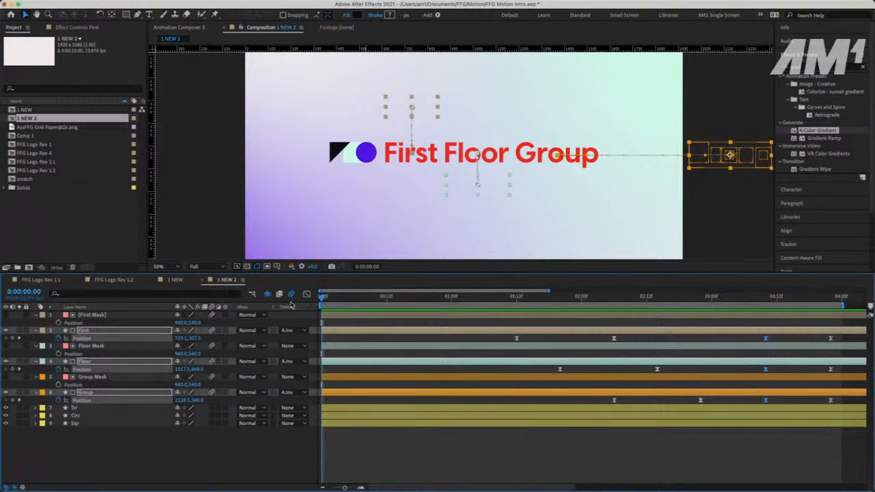
key("minus")
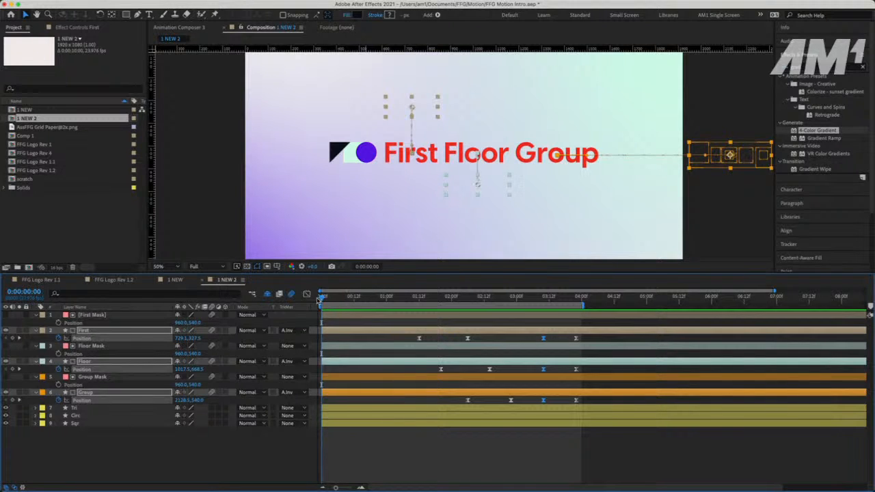
key("space")
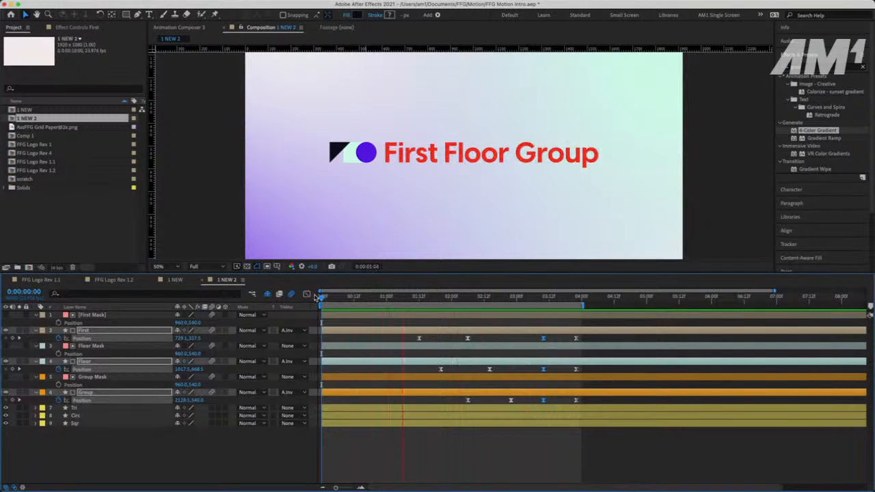
key("space")
Place three horizontal guides around the wordmark, two above the text and one below it
key("comma")
key("comma")
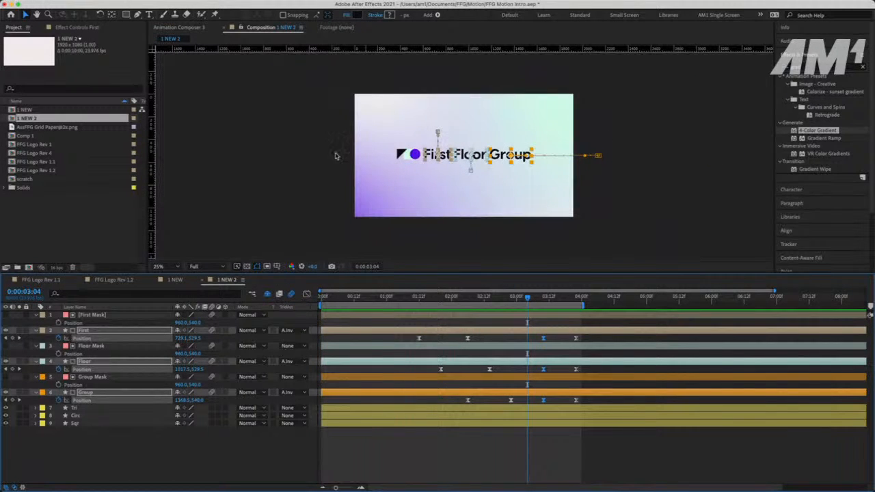
mouse_move(449, 50)
left_mouse_down()
mouse_move(438, 152)
mouse_move(433, 50)
left_mouse_up()
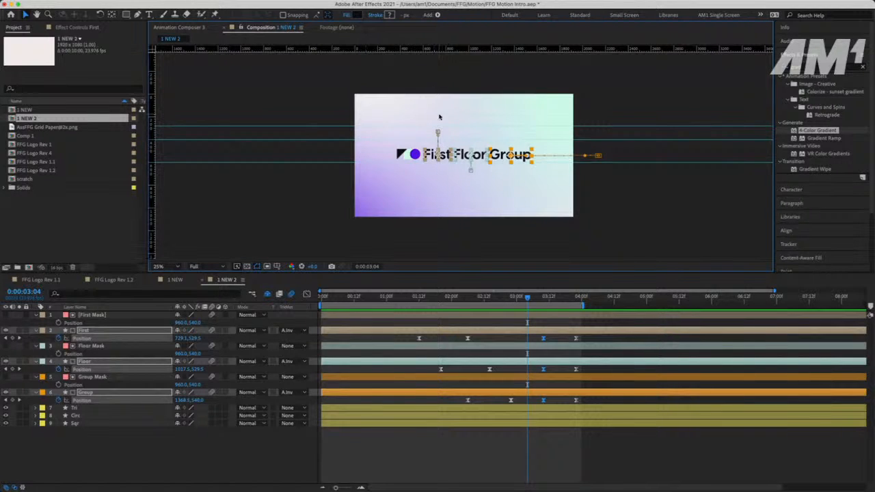
scroll(440, 118, "up", 2)
left_click_drag(423, 97, 422, 135)
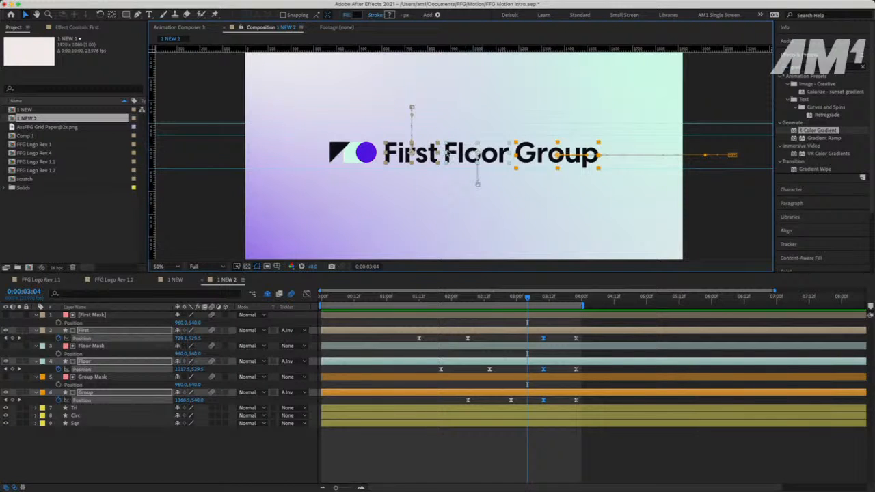
Select the Tri layer and play the animation from the first frame
left_click(110, 410)
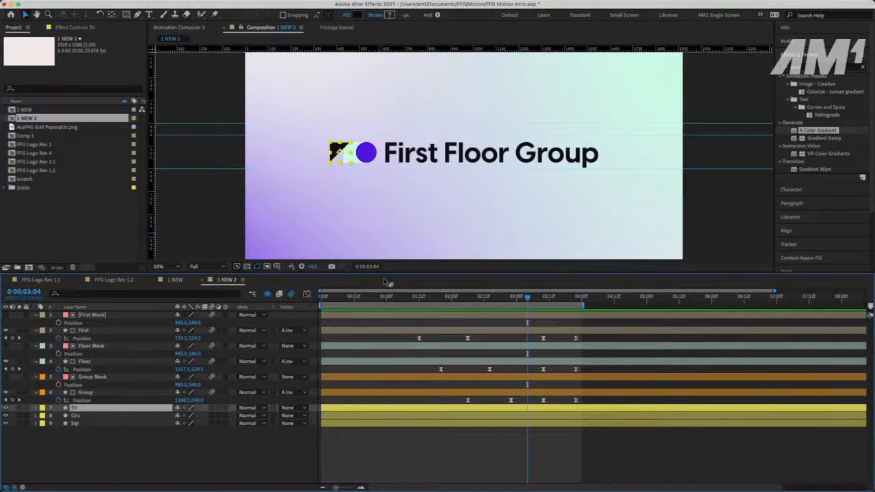
left_click_drag(337, 298, 297, 308)
key("space")
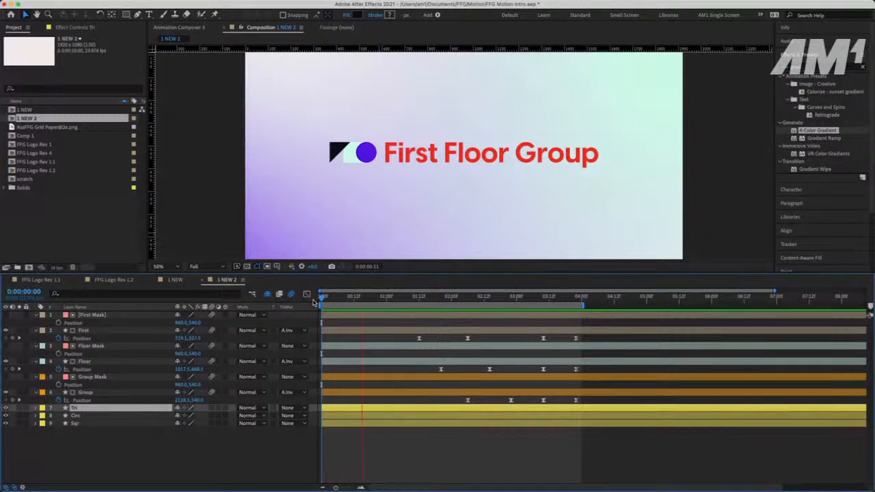
Add a 100% Scale keyframe to the Circ layer at 0:00:00:14 and show the composition at 25% zoom
left_click_drag(322, 298, 360, 299)
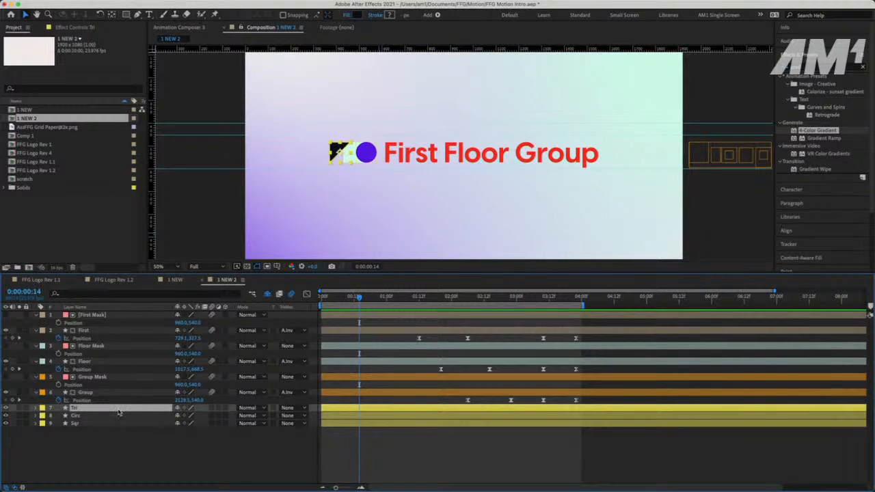
left_click(91, 415)
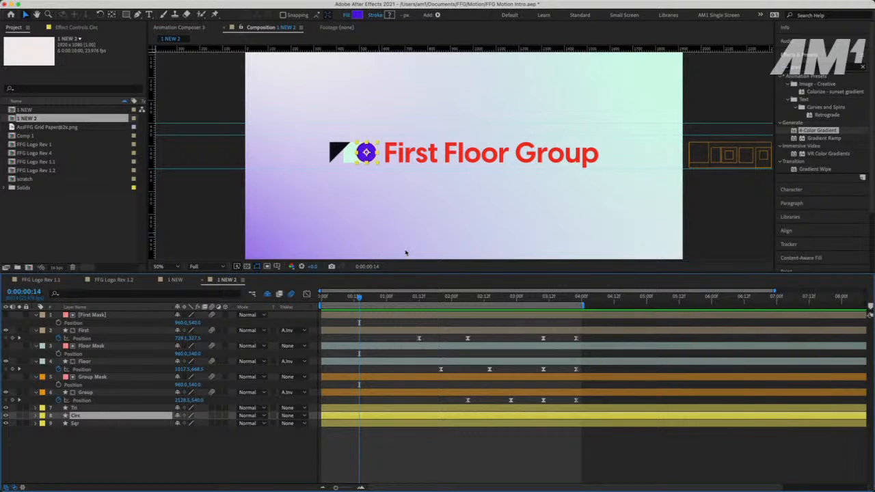
key("comma")
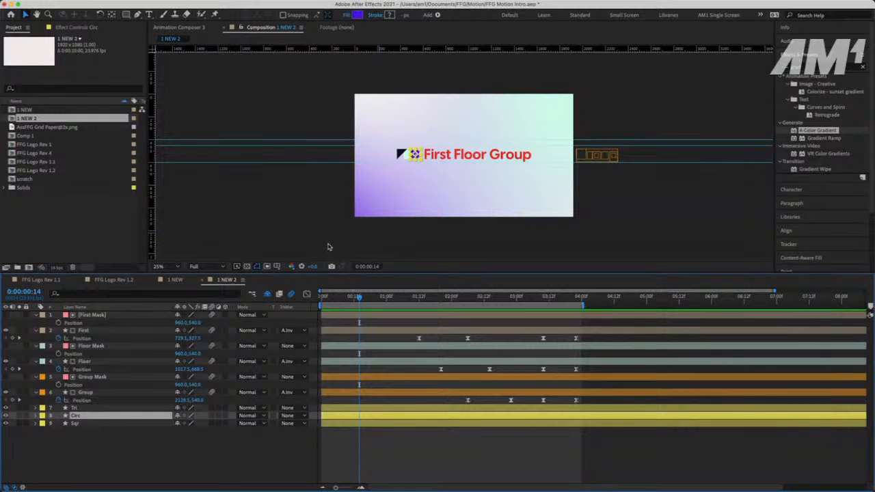
key("alt+shift+s")
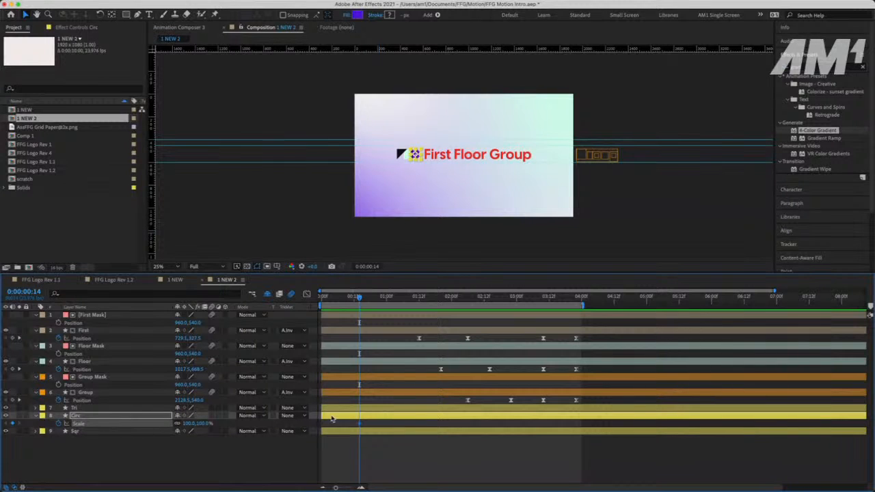
Scale the Circ layer up to 3790% at 0:00:01:00 so the purple circle fills the whole frame
left_click_drag(360, 297, 387, 297)
left_click(198, 423)
type("1000")
key("Return")
left_click_drag(340, 419, 367, 421)
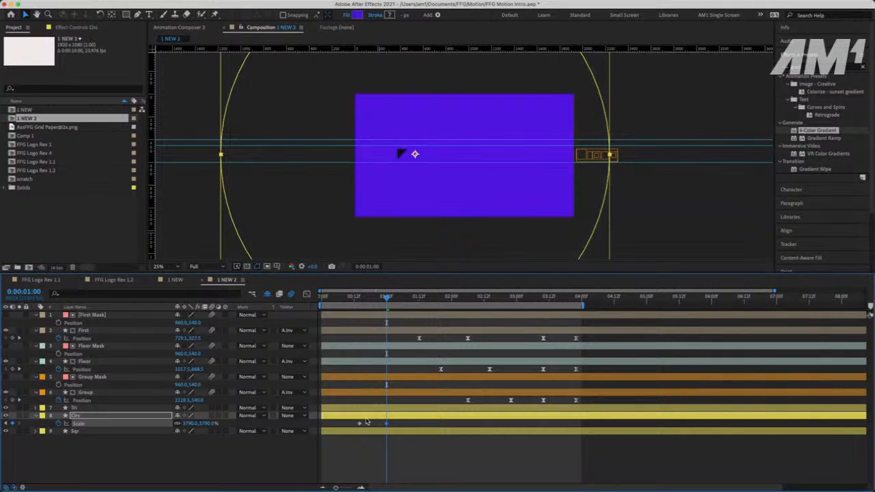
Shift both Circ Scale keyframes earlier so the first sits on the first frame, and preview the growth
left_click_drag(333, 300, 294, 305)
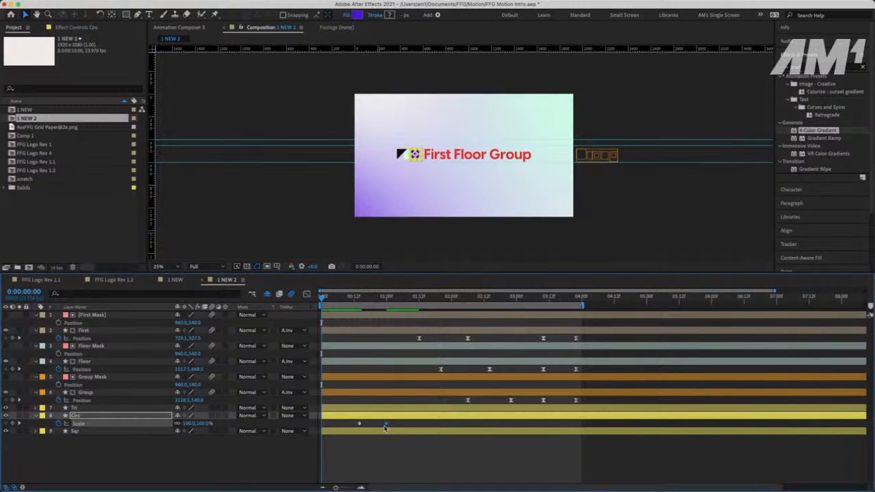
left_click_drag(390, 426, 352, 427)
key("space")
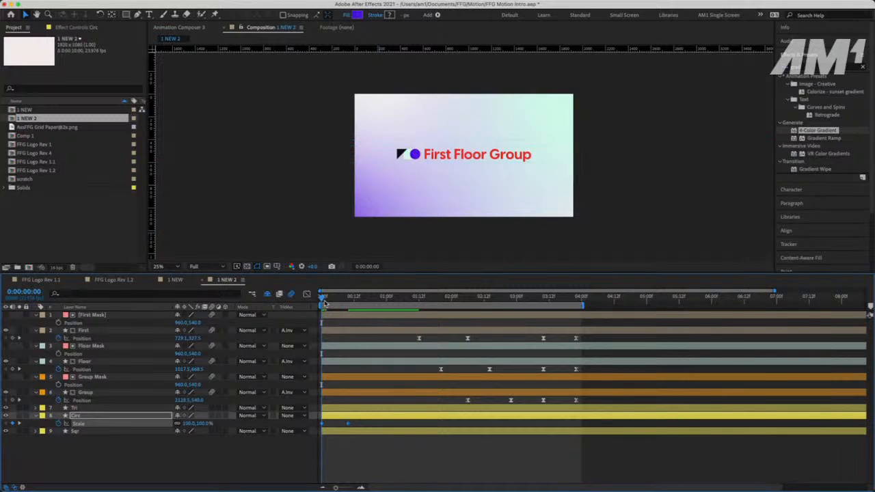
key("space")
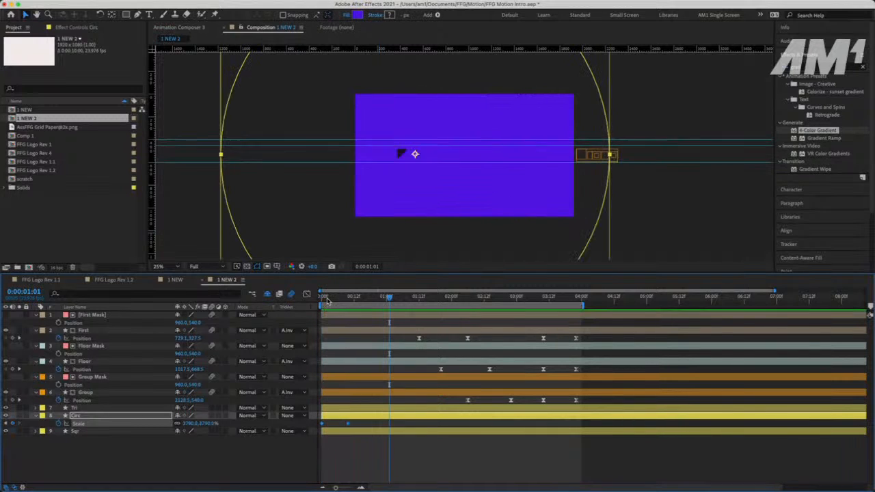
Reverse the Circ scaling by moving its 100% keyframe behind the 3790% one to 0:00:00:17, and preview
left_click(334, 426)
left_click_drag(322, 424, 368, 424)
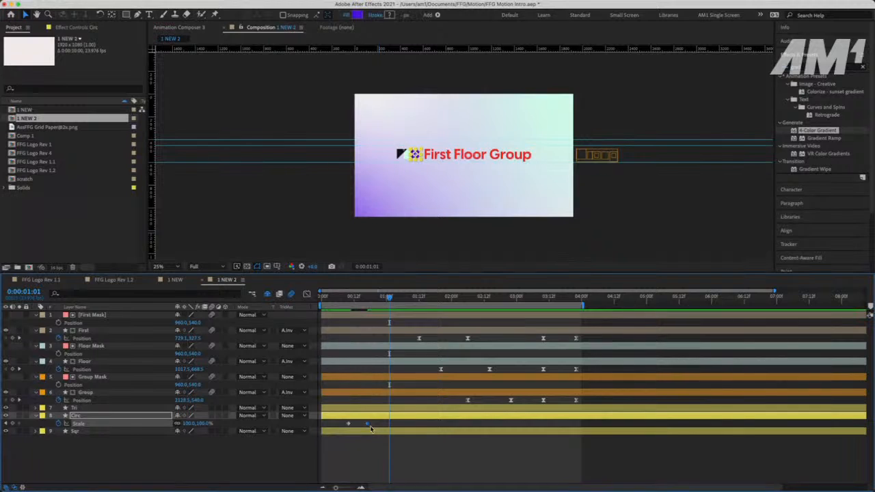
left_click_drag(345, 299, 268, 314)
key("space")
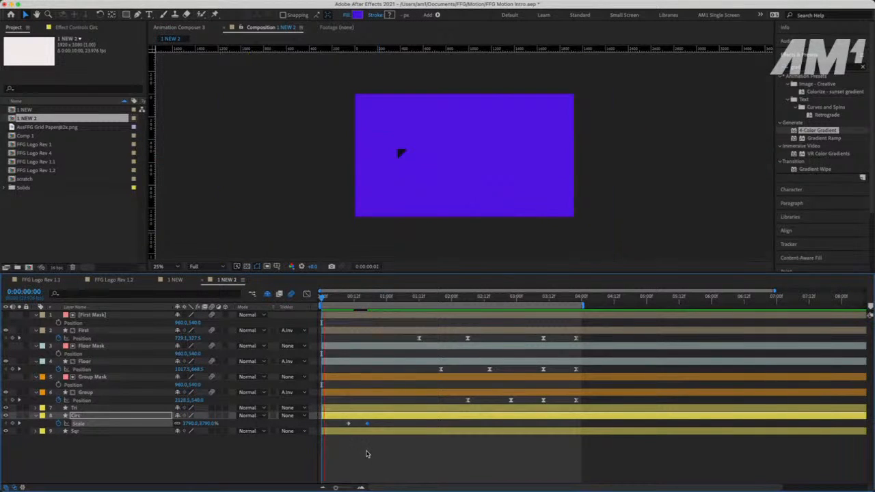
Move the Circ Scale keyframes to 0:00:00:02 and 0:00:00:12 and play the result from the first frame
left_click_drag(348, 424, 327, 423)
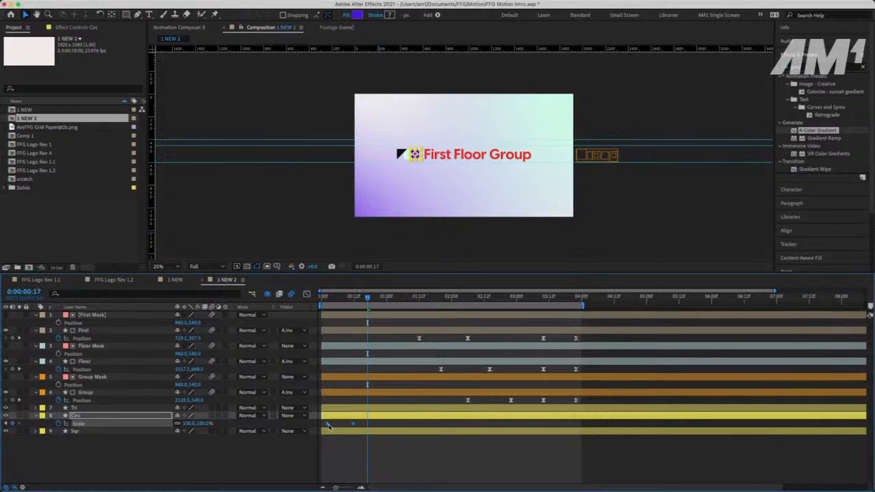
left_click_drag(332, 299, 280, 313)
key("space")
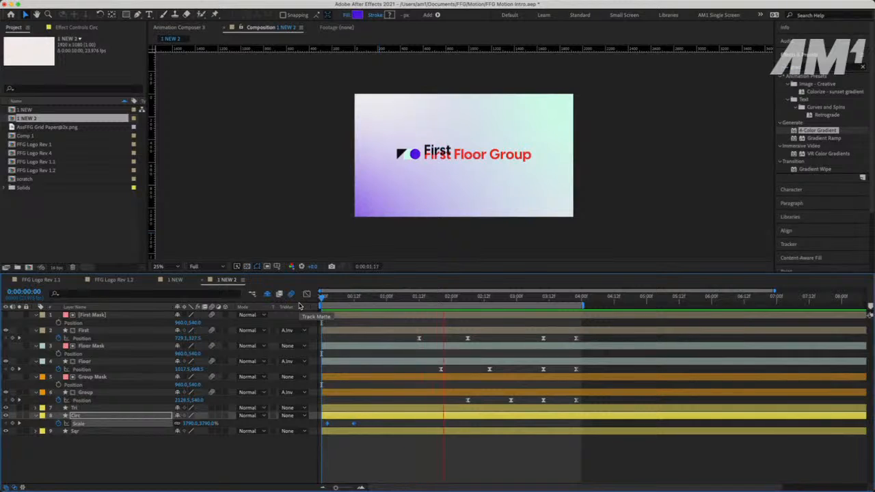
Replay the opening several times to examine the circle shrinking into the logo and the timing of the words
key("space")
key("space")
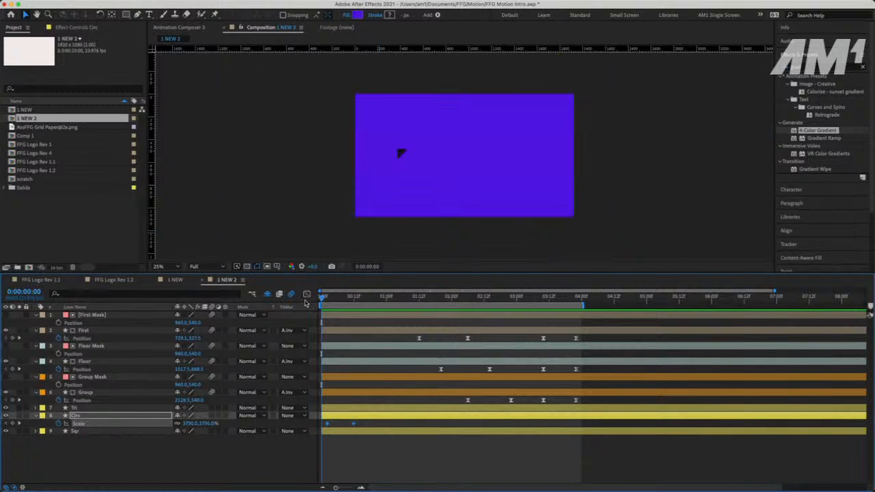
key("space")
key("space")
key("space")
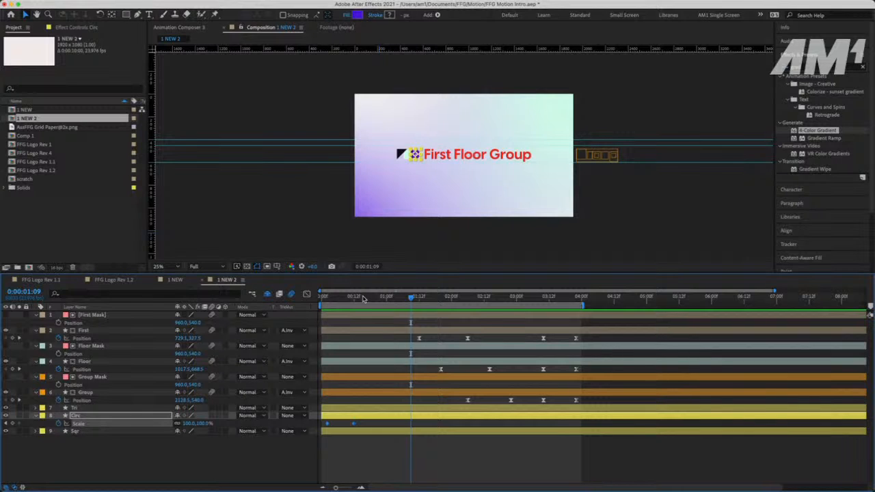
left_click_drag(365, 299, 309, 301)
key("space")
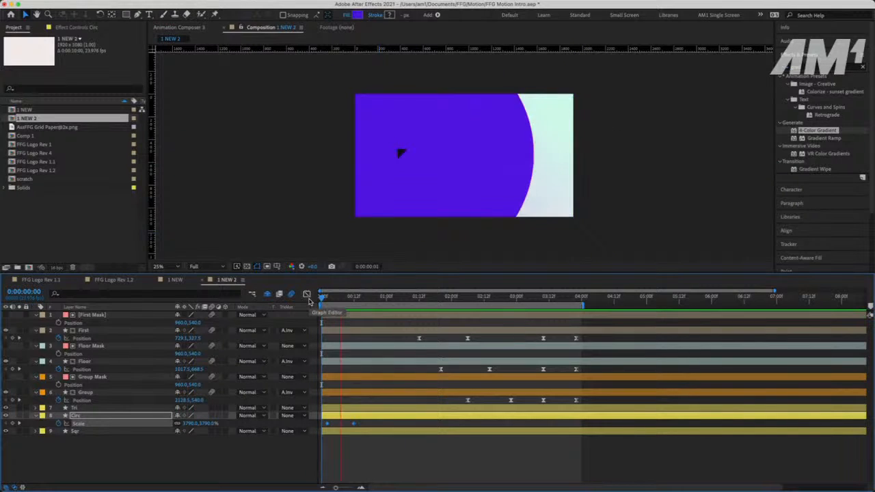
key("space")
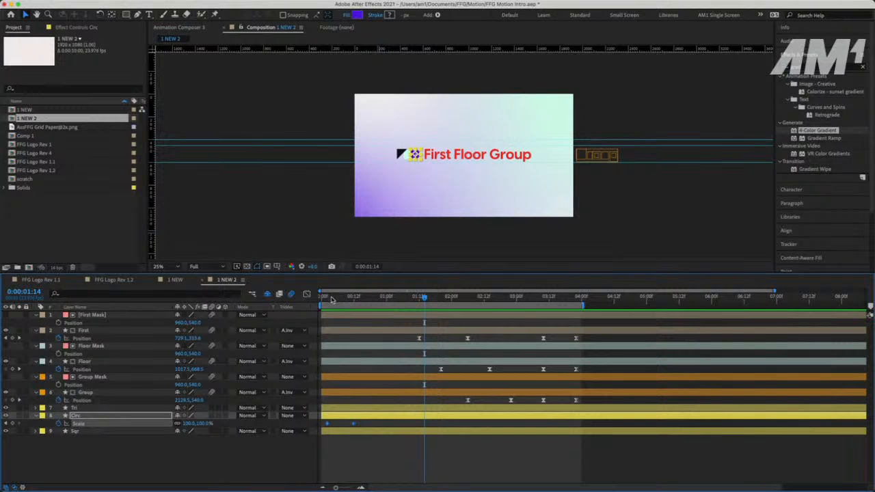
key("Home")
key("space")
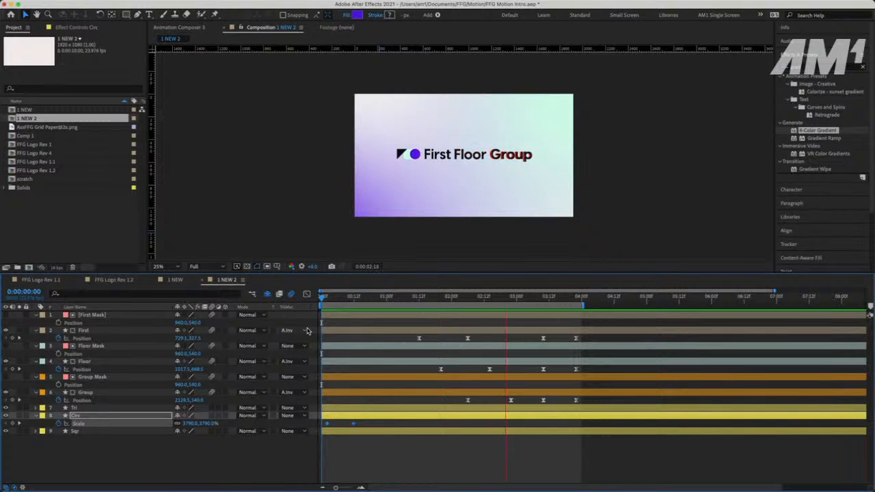
key("space")
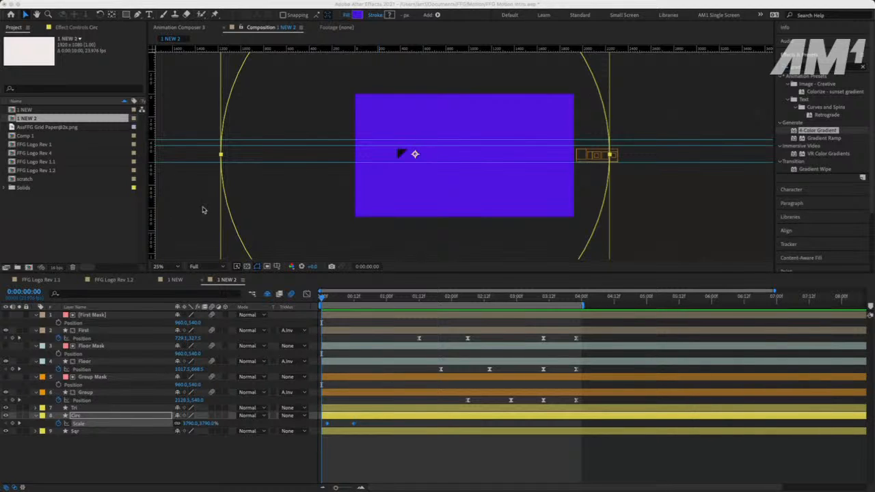
Check the opening frames and preview the transition from the full-screen circle to the word reveal again
left_click(312, 298)
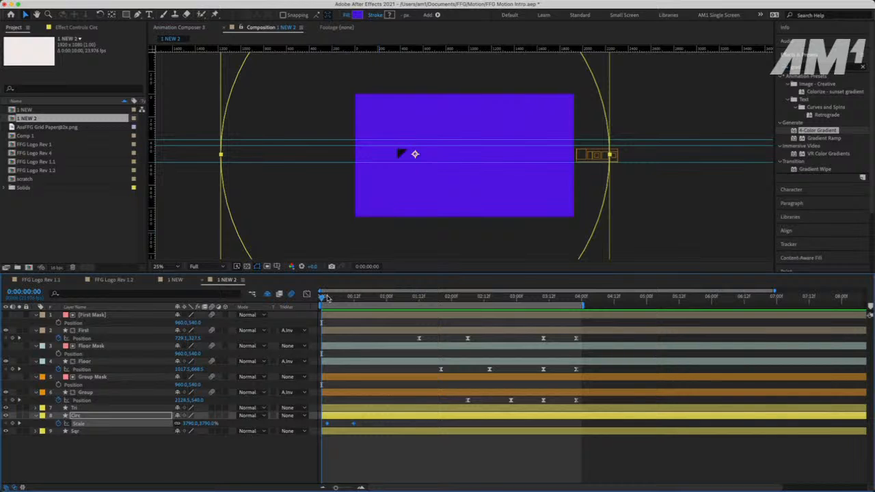
left_click(326, 296)
key("space")
key("space")
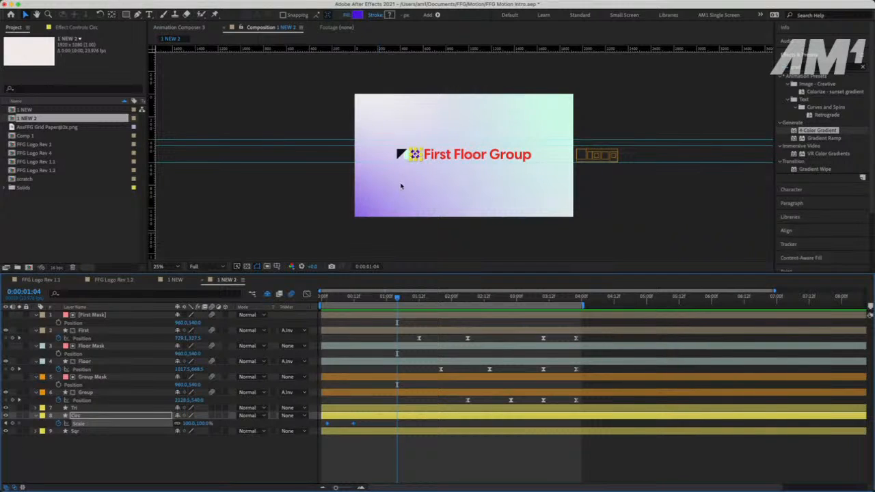
key("space")
key("space")
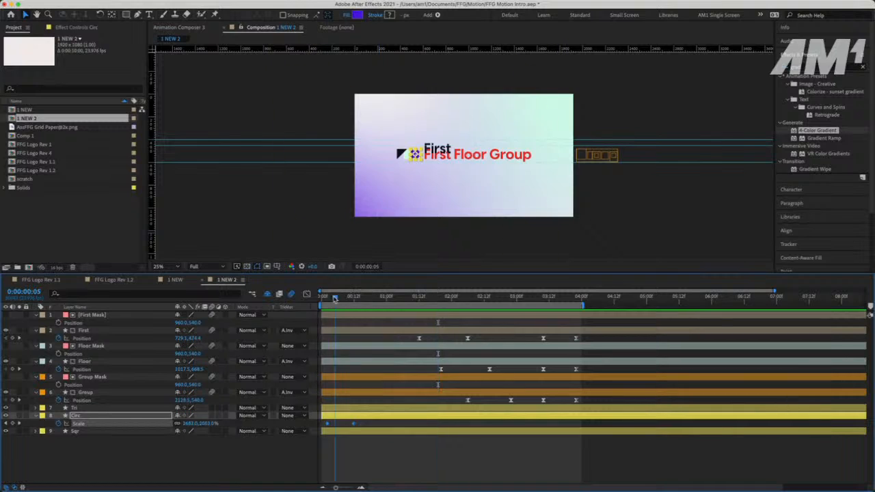
key("Home")
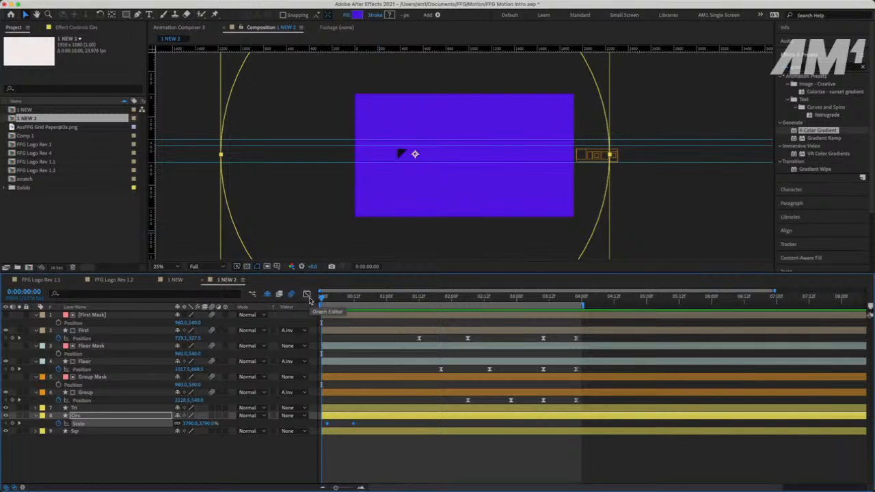
key("Page_Down")
key("Page_Up")
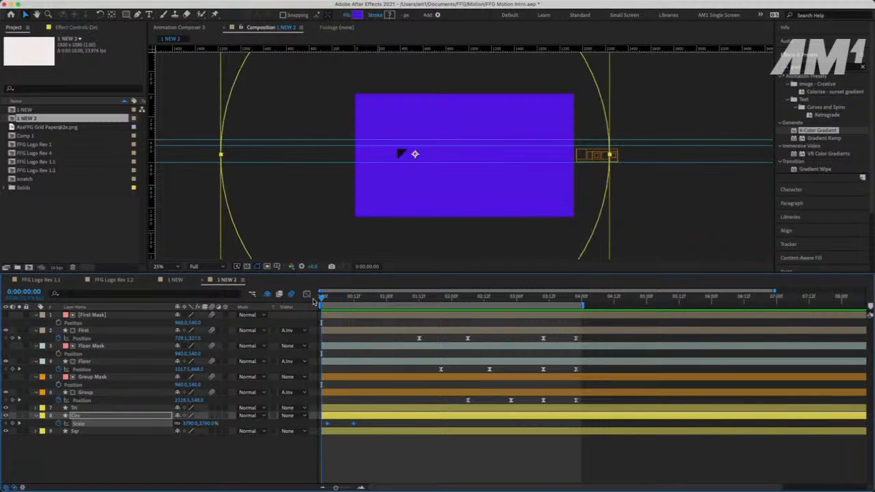
key("space")
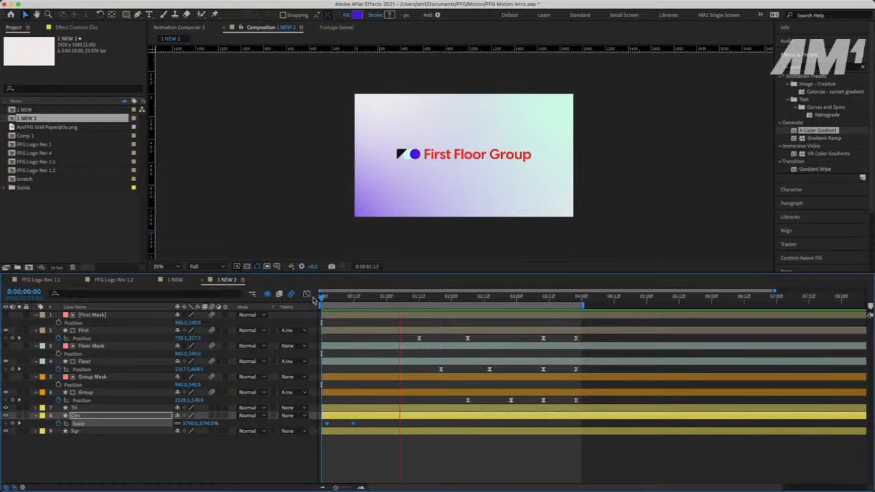
key("space")
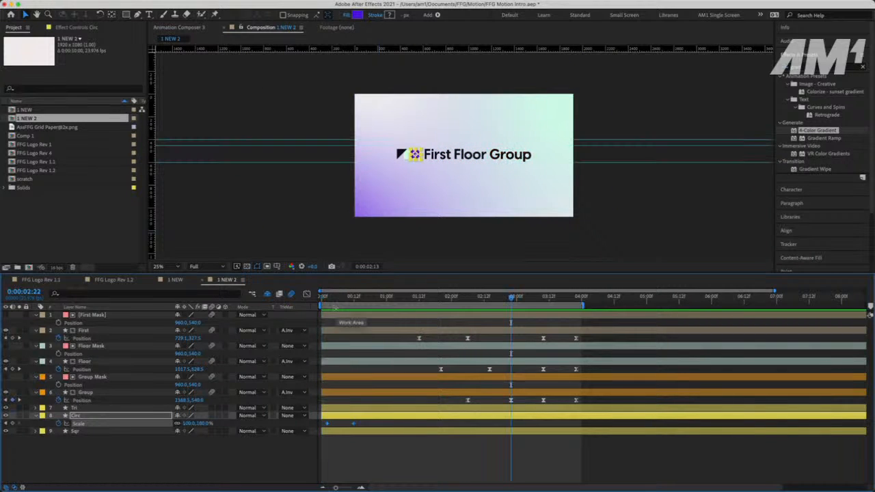
key("Home")
key("space")
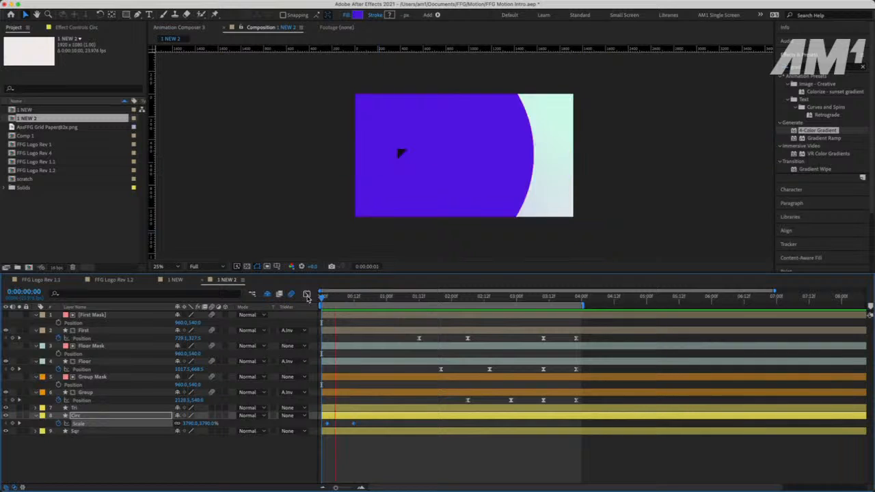
key("space")
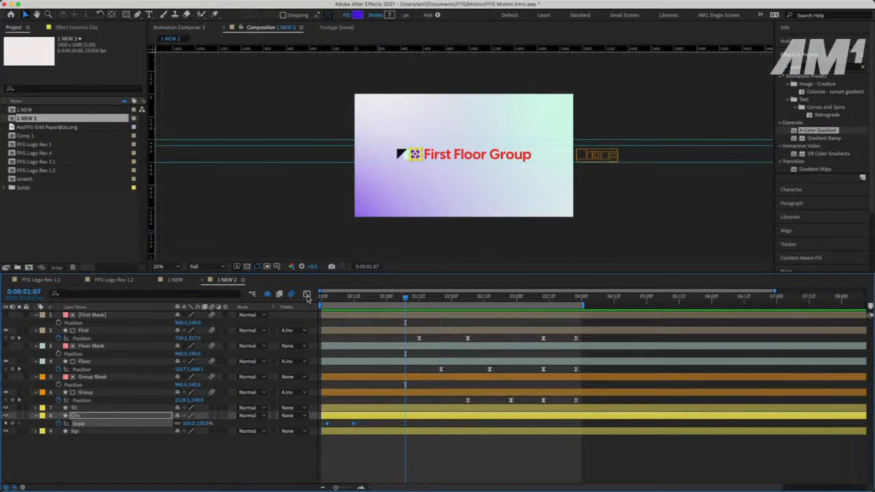
Reveal the Scale property of the Tri, Circ and Sqr layers at 0:00:00:12
left_click_drag(348, 298, 353, 301)
left_click(342, 408, "shift")
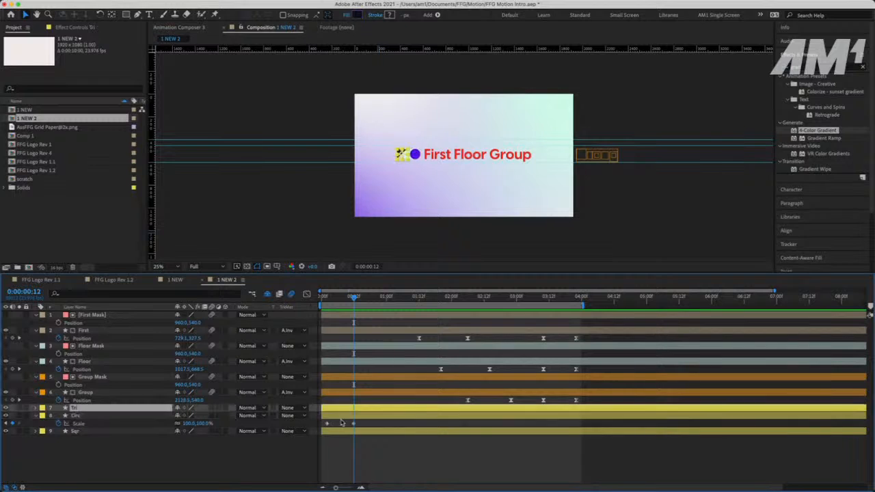
left_click(342, 433, "shift")
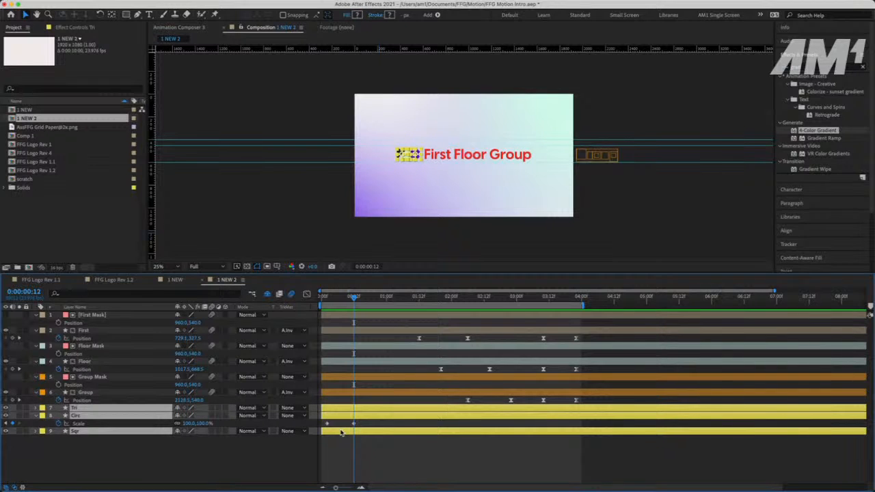
key("s")
key("super+z")
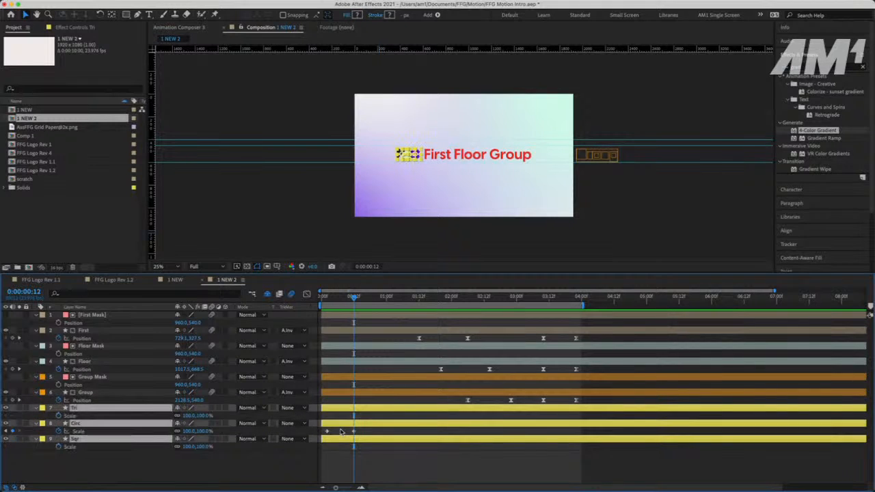
Add 100% Scale keyframes to the Tri and Sqr layers at 0:00:00:12 and go to 0:00:00:02
left_click(274, 463)
left_click(341, 425)
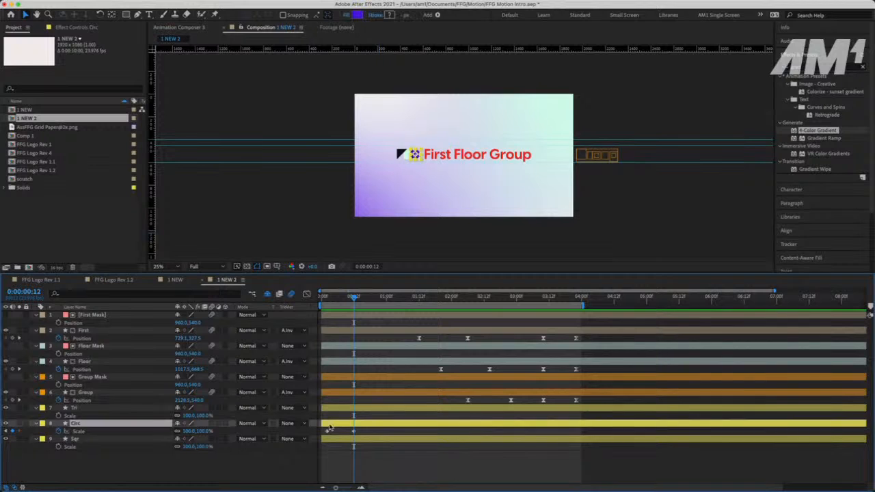
left_click(84, 408)
left_click(93, 440)
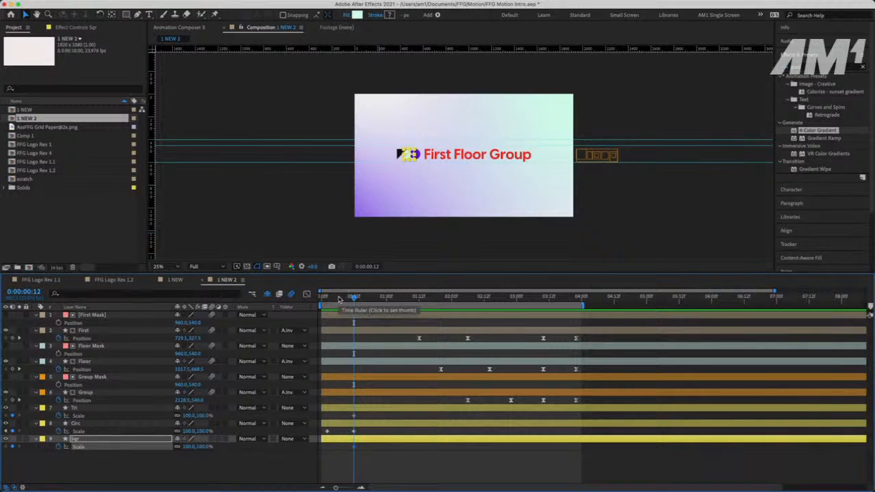
mouse_move(339, 299)
left_mouse_down()
mouse_move(351, 298)
mouse_move(326, 299)
left_mouse_up()
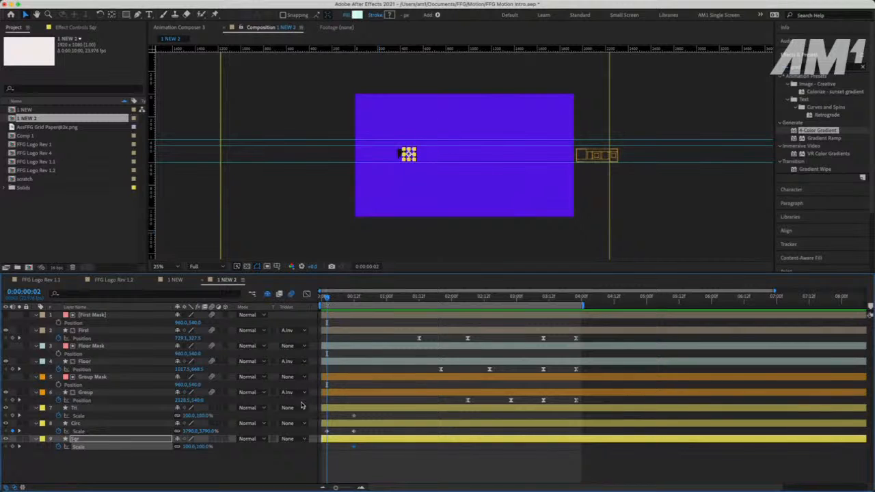
Copy the Circ layer's 3790% Scale keyframe onto the Tri and Sqr layers at 0:00:00:02
left_click(191, 432)
key("super+c")
left_click(189, 416)
key("super+v")
left_click(187, 447)
key("super+v")
left_click(186, 457)
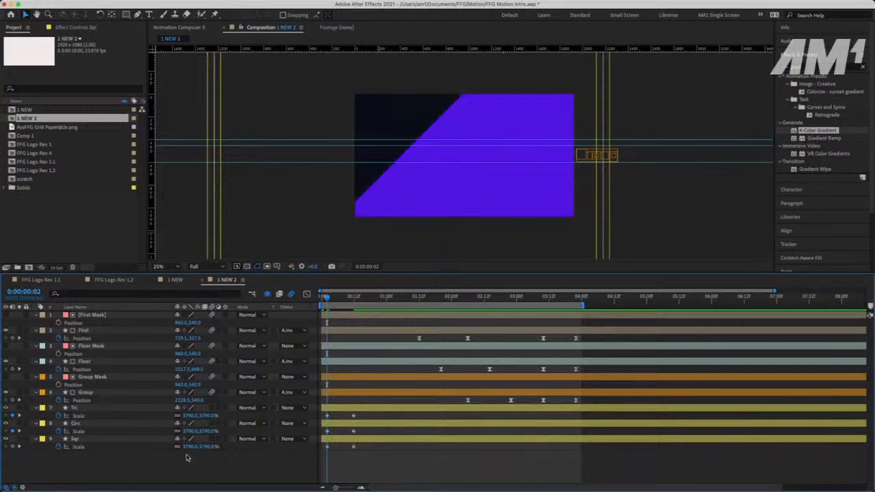
Preview the animation from 0:00:00:00 to examine the three logo shapes scaling down together
left_click_drag(329, 302, 322, 302)
key("space")
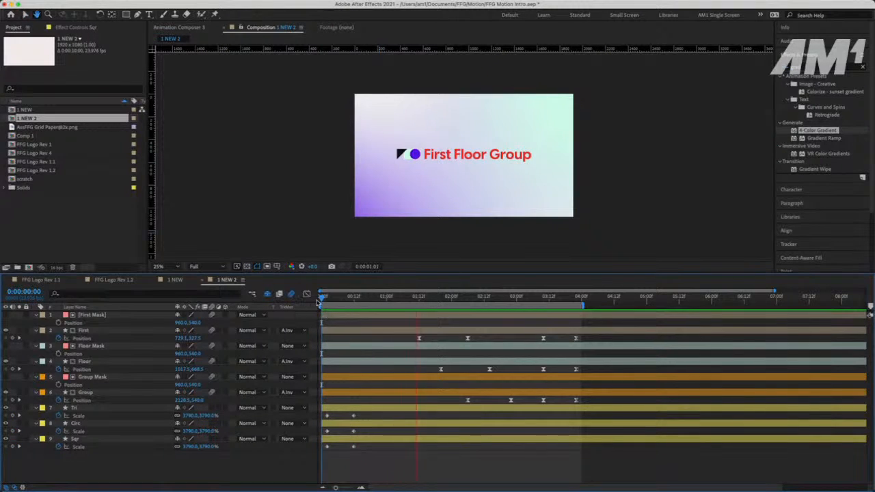
key("space")
key("space")
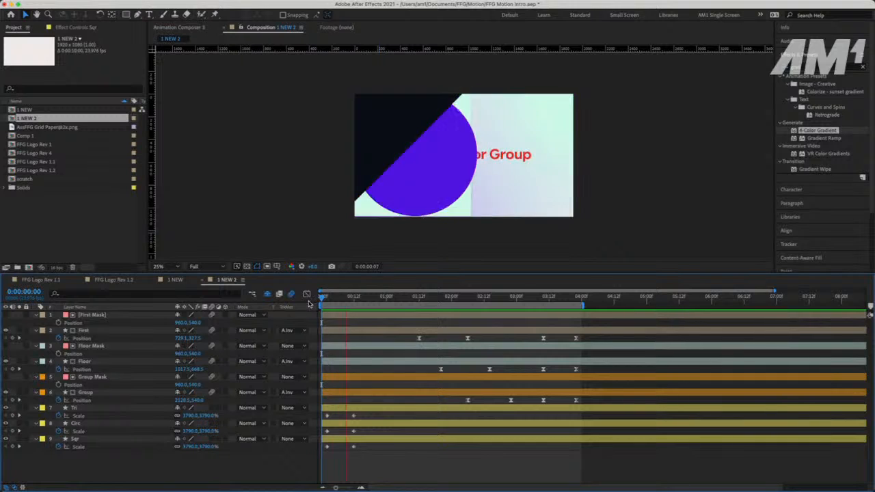
Stagger the Scale keyframes so Circ starts shrinking after Tri and Sqr after Circ, and preview from the beginning
left_click_drag(364, 429, 360, 450)
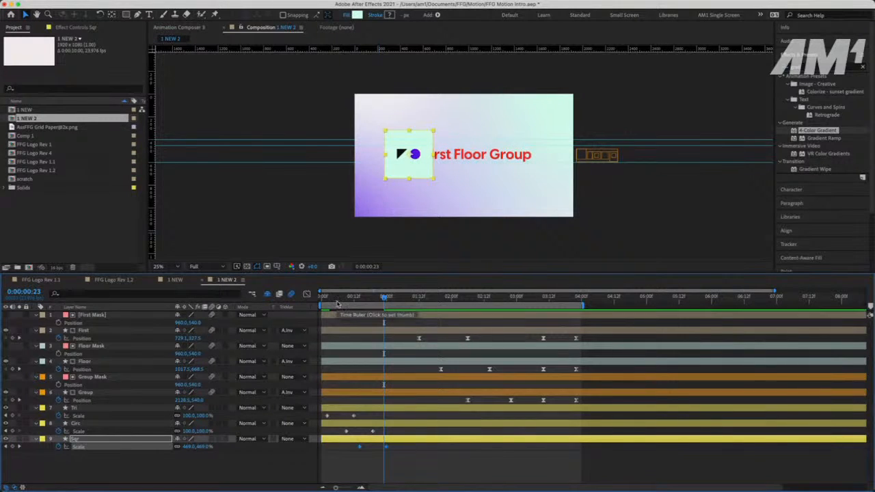
left_click_drag(338, 299, 283, 306)
key("space")
key("space")
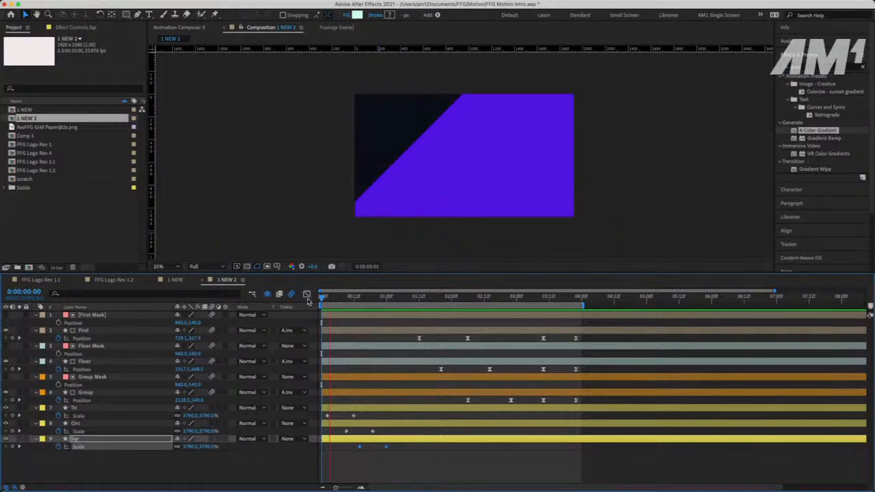
Replay the staggered shape reveal through the word entrances and exits, and return to 0:00:00:00
key("space")
key("space")
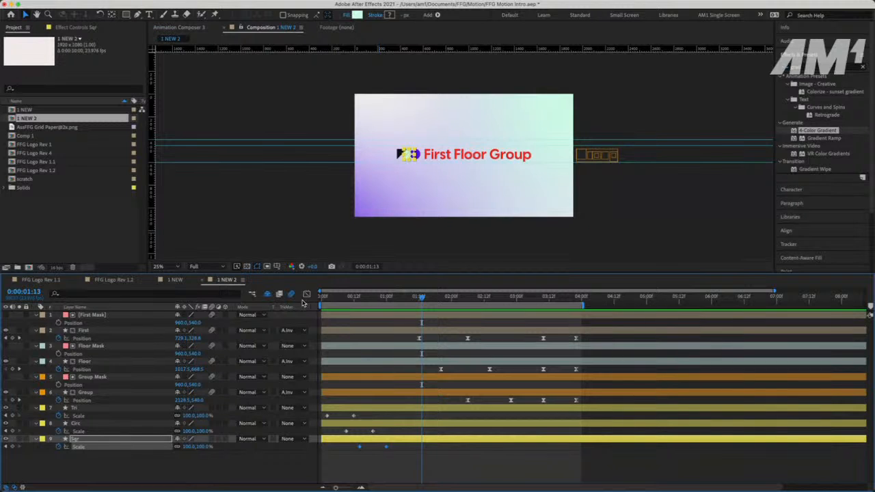
key("space")
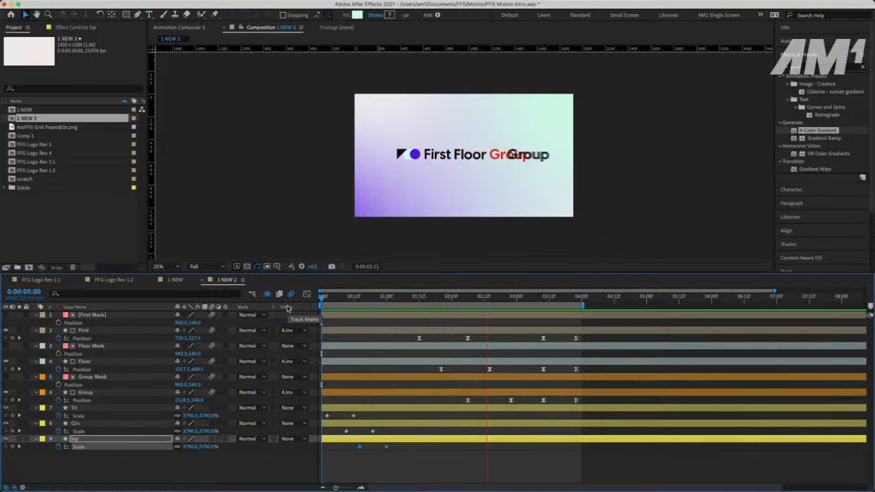
key("space")
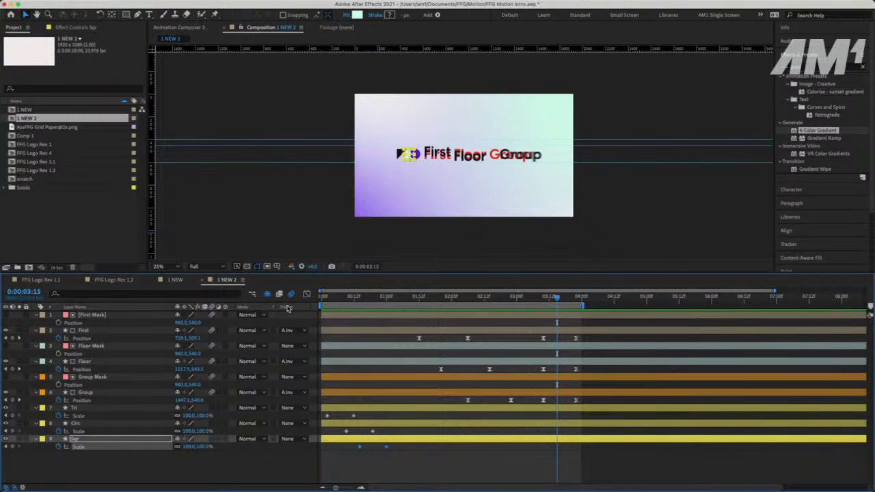
left_click(322, 297)
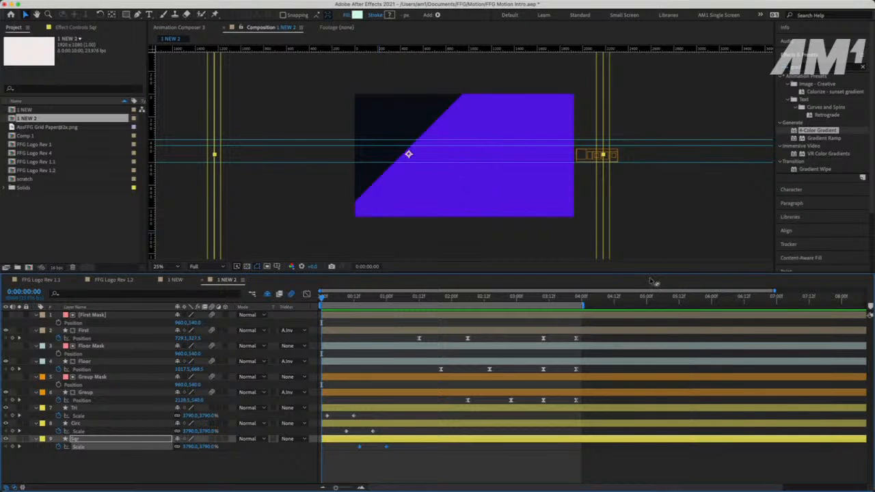
Check the logo frames in FFG_Frames.ai in Illustrator, return to After Effects, and close the Finder folder window
key("ctrl+Left")
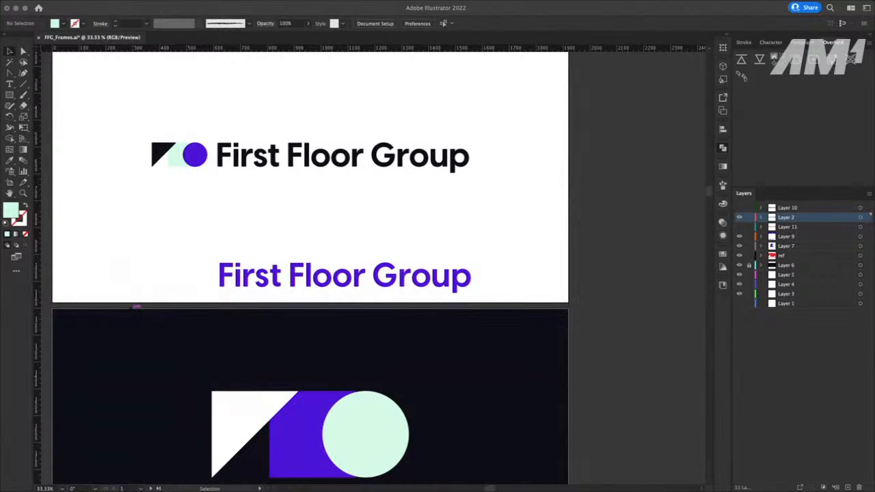
key("ctrl+Right")
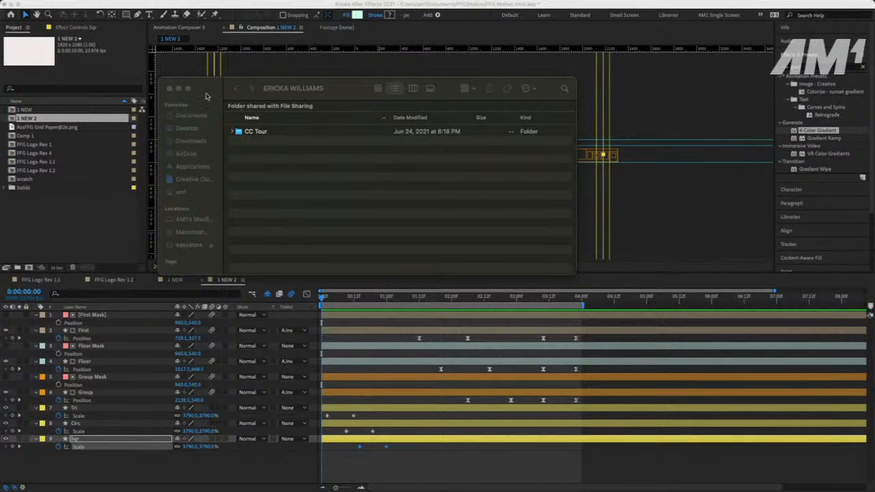
left_click(170, 89)
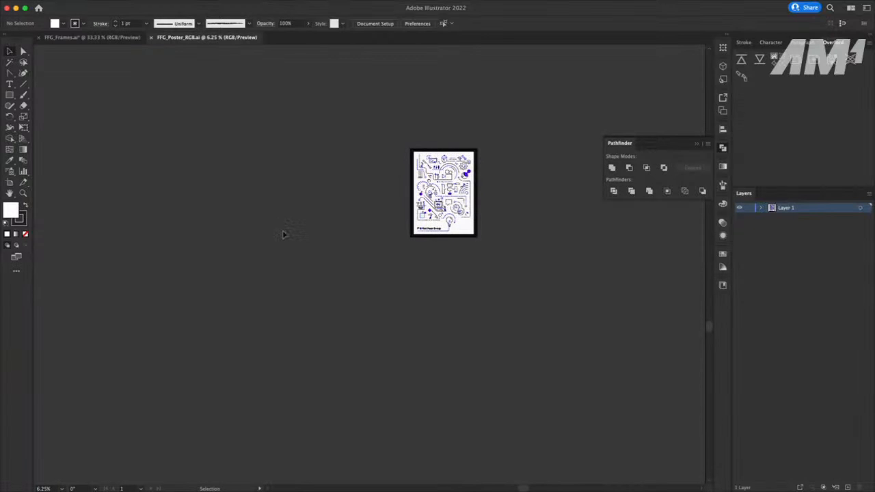
Examine the line illustrations and logo on the FFG_Poster_RGB.ai poster at close range and as a whole
key("super+equal")
key("super+equal")
key("super+equal")
key("super+equal")
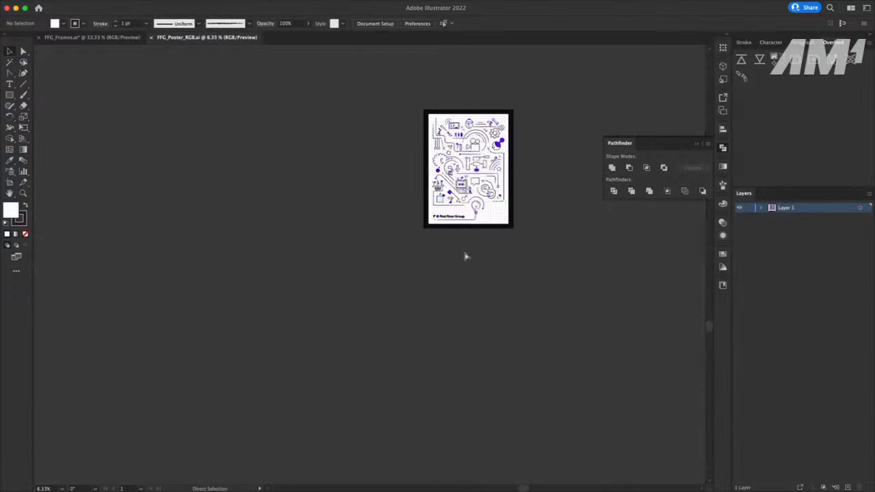
key("space")
left_click_drag(459, 158, 224, 372)
key("super+equal")
left_click_drag(367, 220, 325, 244)
key("super+equal")
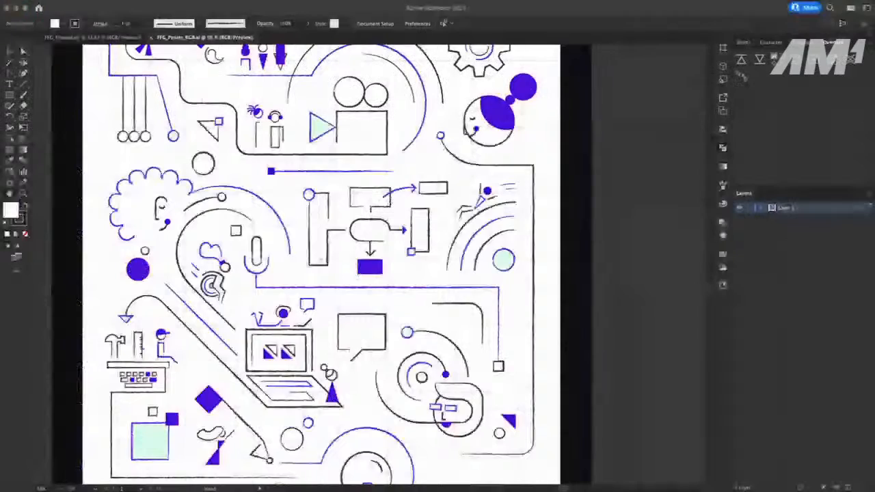
left_click(310, 214)
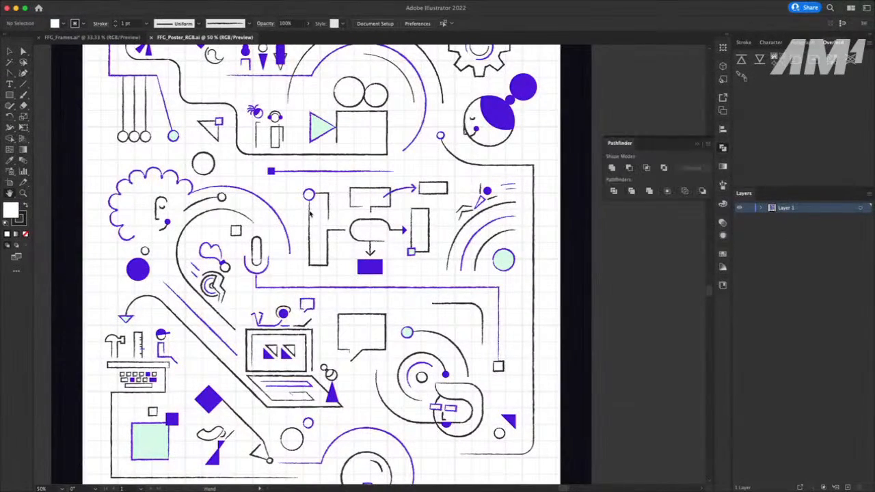
left_click_drag(299, 195, 327, 313)
key("super+minus")
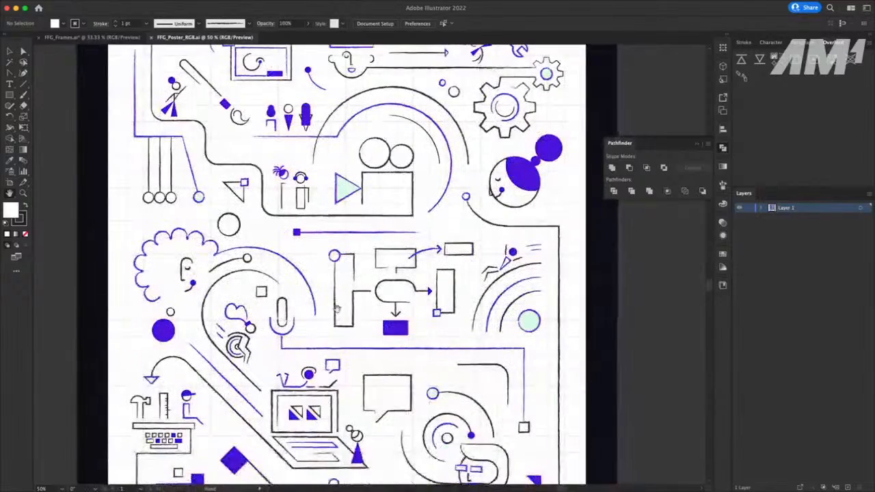
scroll(336, 309, "down", 5)
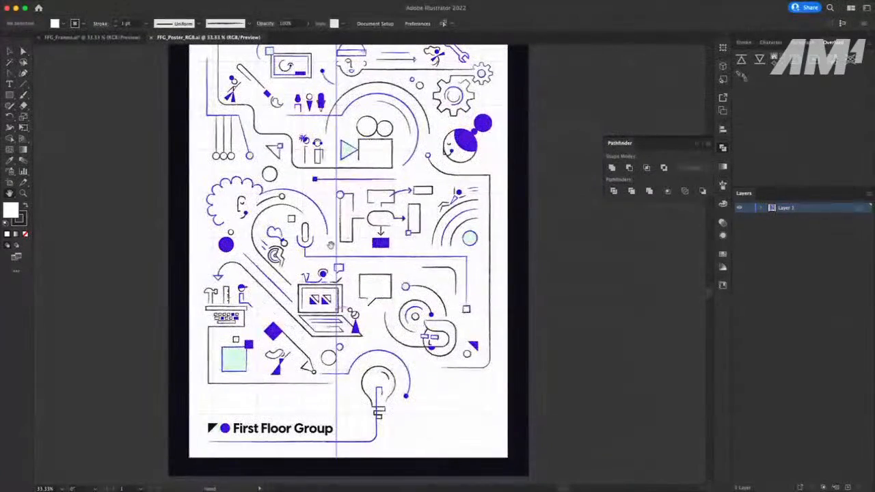
scroll(337, 309, "up", 5)
left_click_drag(368, 317, 363, 300)
key("super+equal")
left_click_drag(274, 130, 280, 227)
key("super+equal")
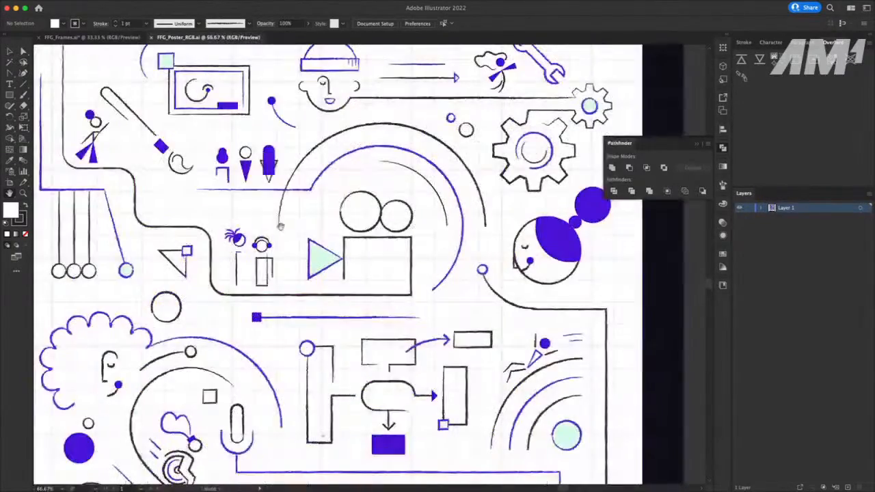
left_click_drag(379, 271, 318, 201)
left_click_drag(302, 260, 390, 281)
key("super+minus")
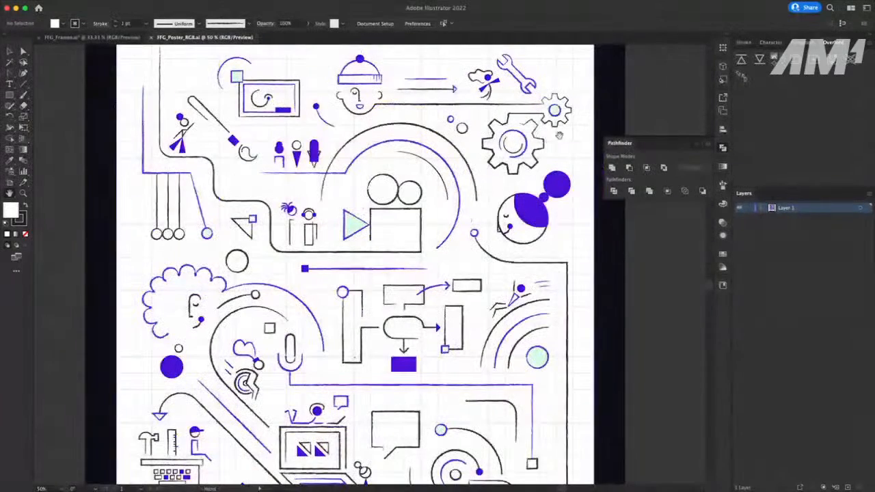
Collapse the floating Pathfinder that covers the poster area and activate the Selection tool
left_click(696, 143)
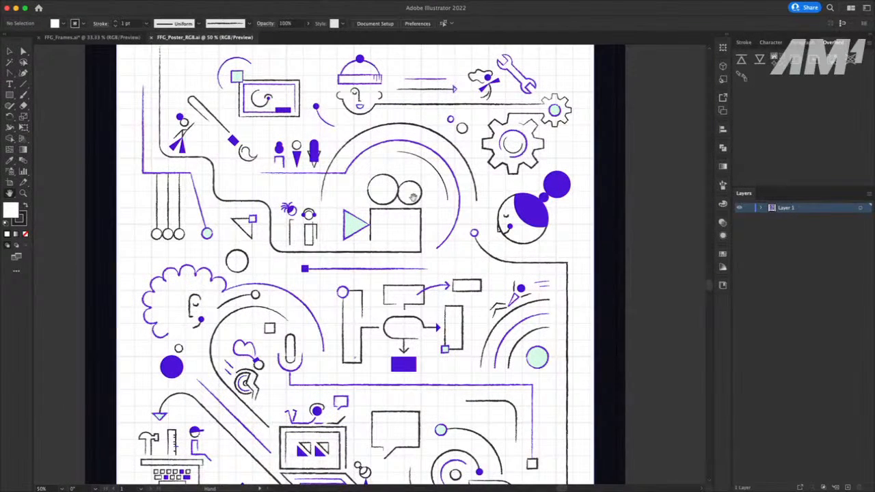
left_click_drag(353, 121, 346, 121)
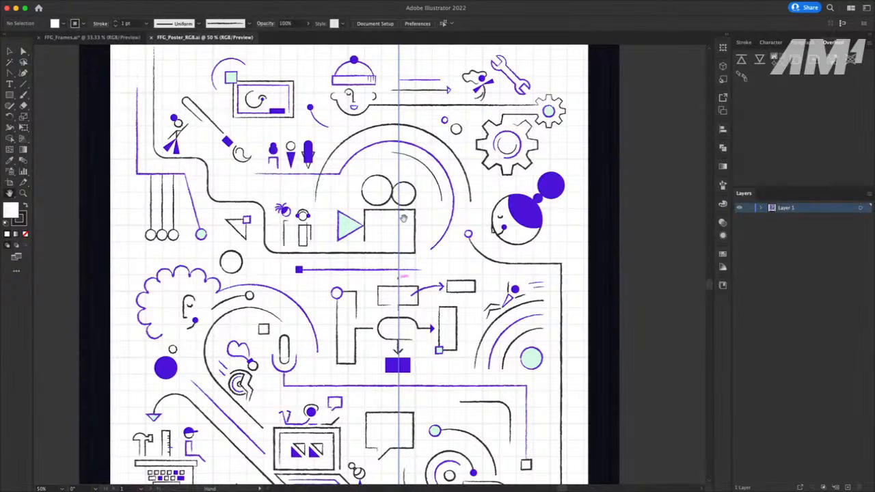
left_click(10, 51)
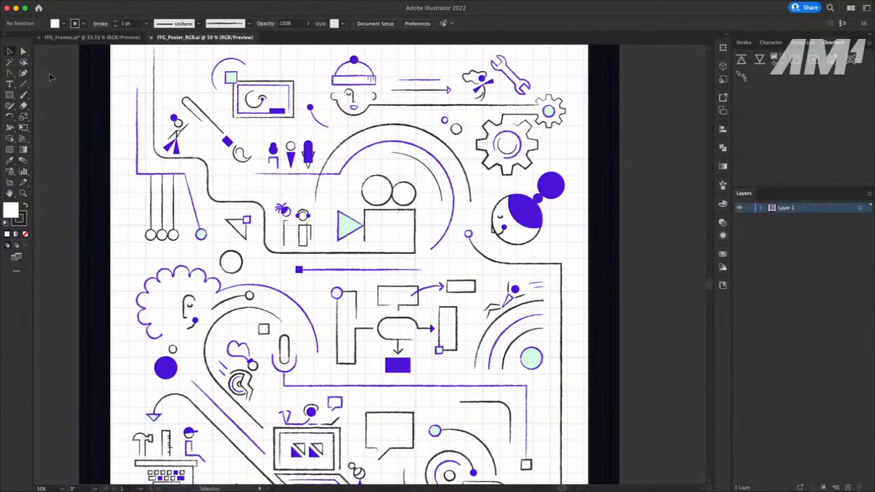
Expand Layer 1 and toggle the visibility of its groups and dark rectangle to examine how the poster is built
left_click(761, 208)
left_click(740, 246)
left_click(739, 245)
left_click(749, 246)
left_click(739, 245)
left_click(739, 246)
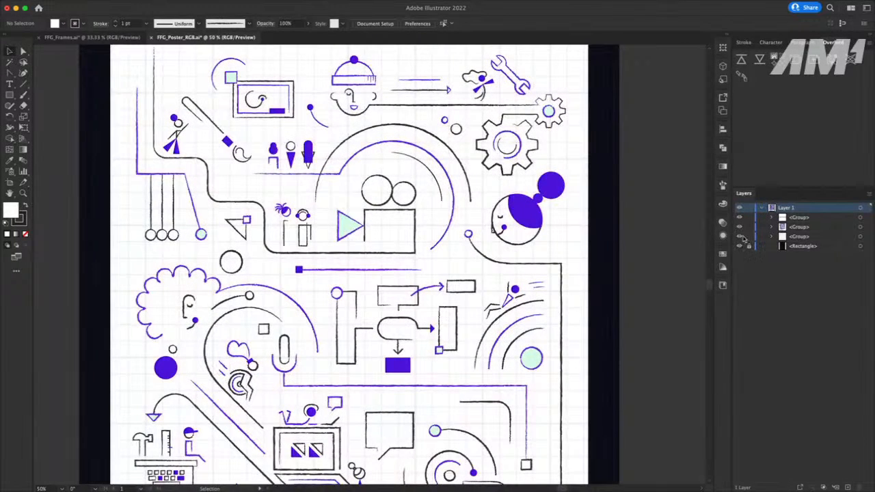
left_click(740, 245)
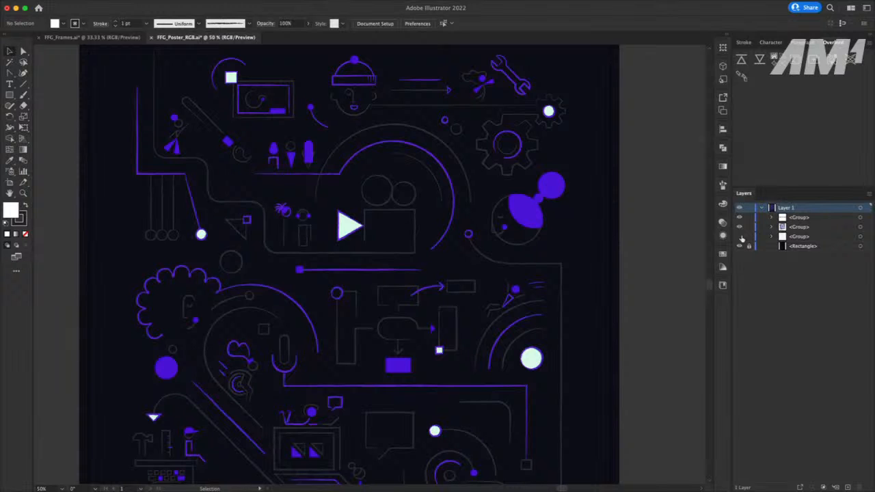
left_click(741, 238)
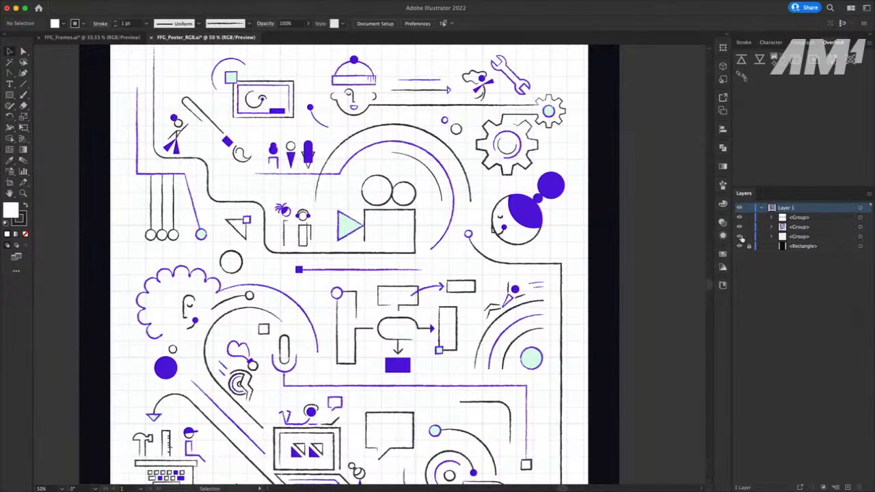
left_click(742, 232)
left_click(742, 229)
left_click(739, 207)
left_click(739, 207)
Lock the white grid background group in Layer 1 of the poster
scroll(398, 312, "down", 7)
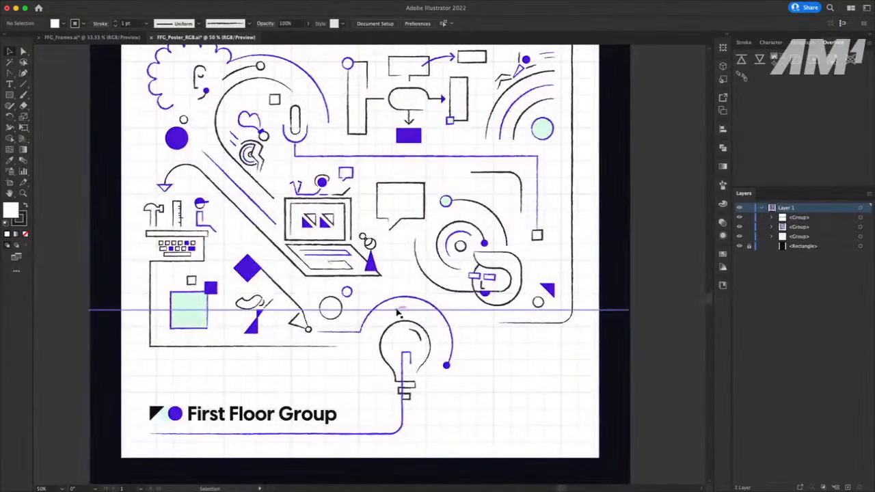
scroll(445, 355, "down", 3)
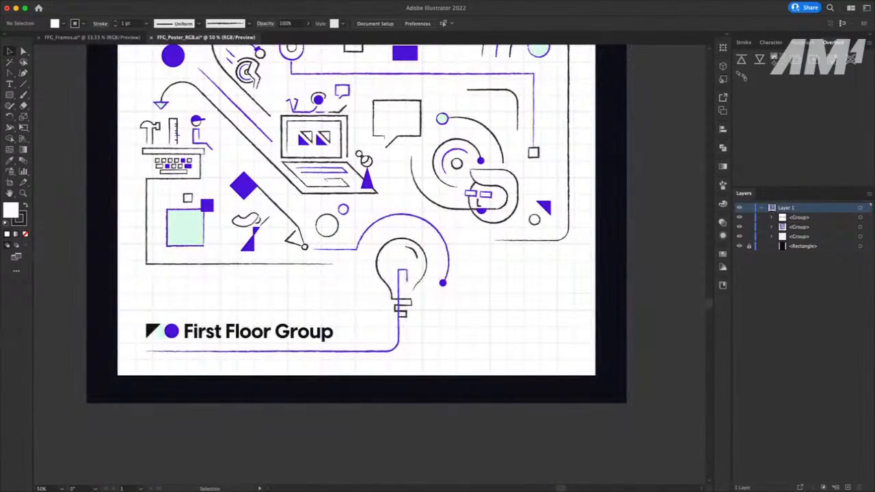
scroll(443, 356, "up", 2)
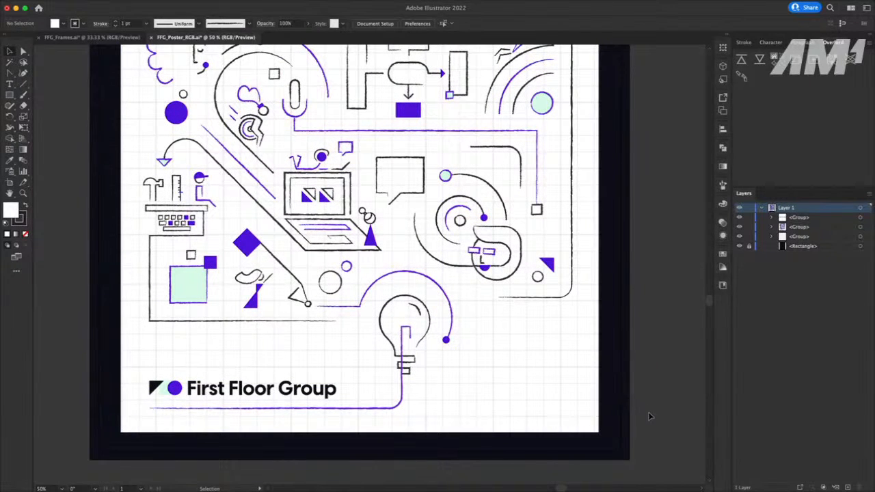
left_click(514, 441)
left_click(749, 236)
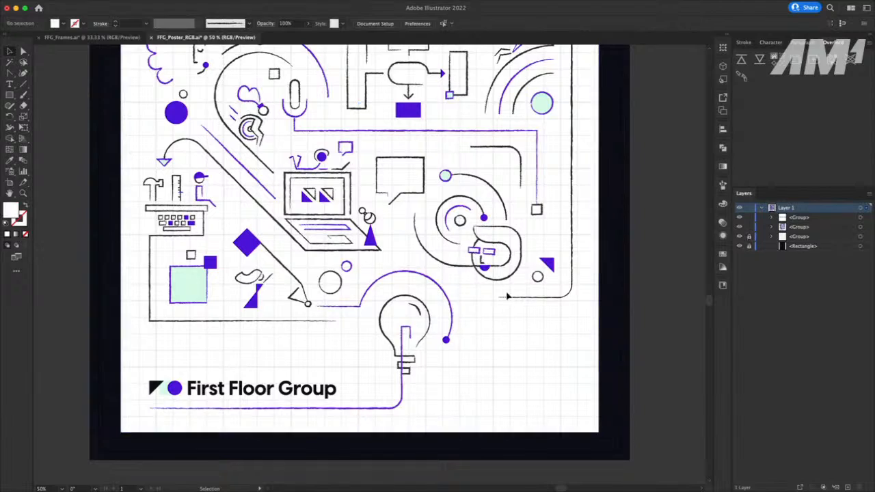
Look over the poster's illustrations from the light bulb up to the top edge
scroll(476, 294, "up", 2)
scroll(476, 293, "up", 4)
scroll(205, 185, "up", 2)
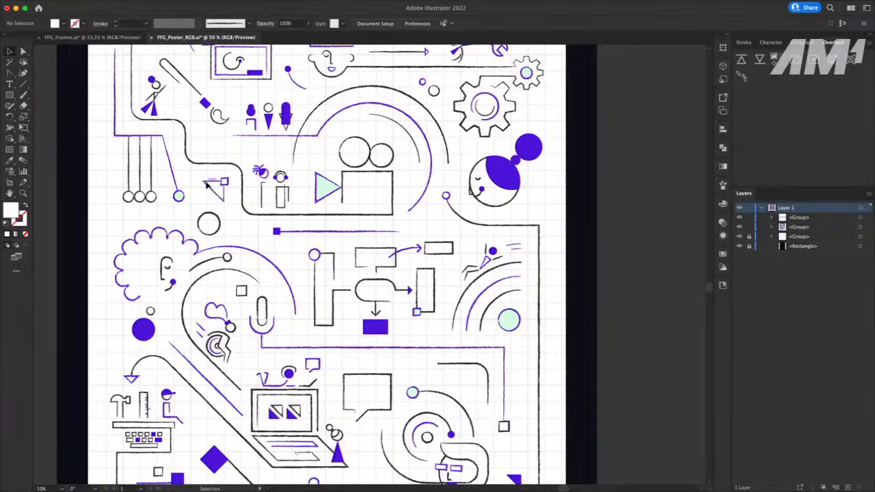
scroll(208, 185, "down", 3)
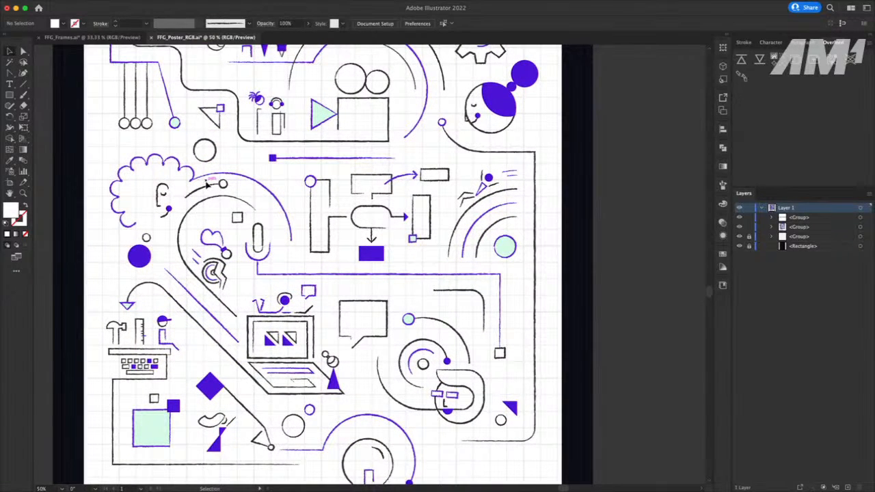
scroll(207, 185, "up", 6)
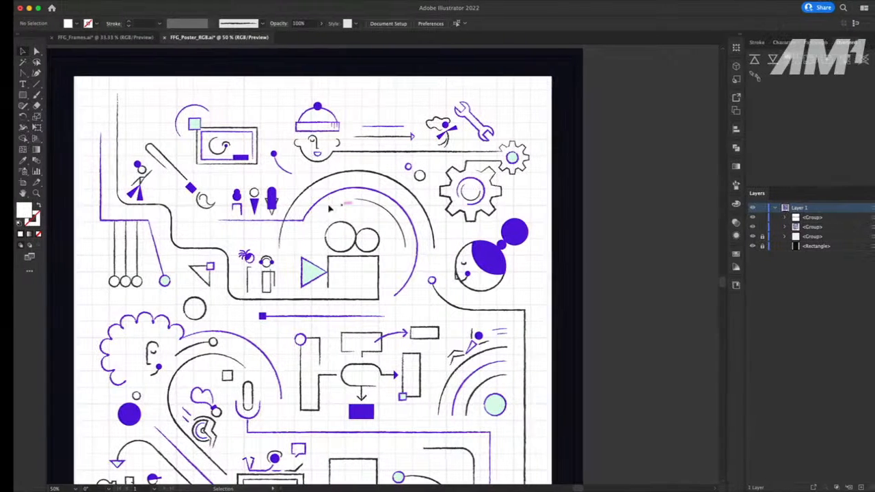
Switch back to After Effects and replay the 1 NEW 2 animation from the staggered shapes to the first word
key("ctrl+Right")
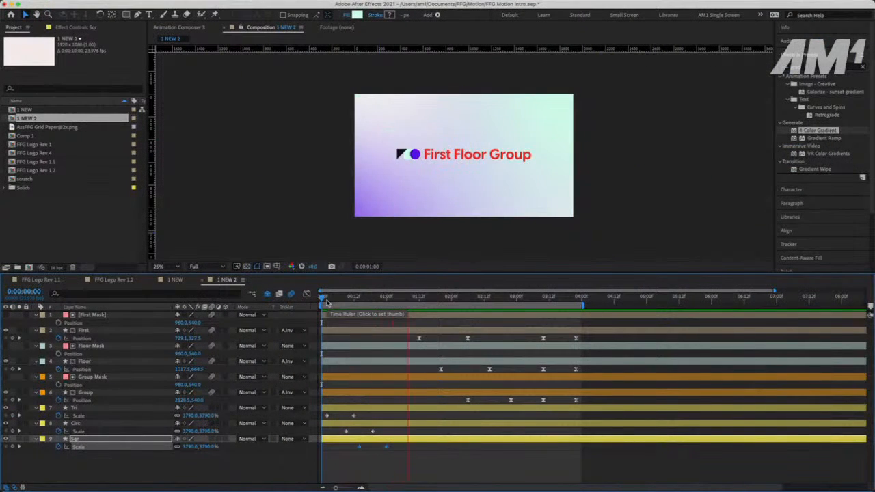
key("space")
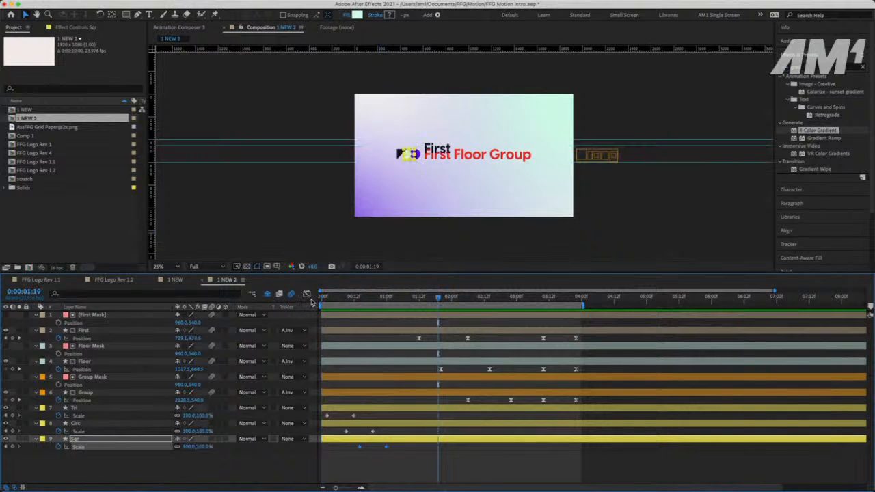
key("space")
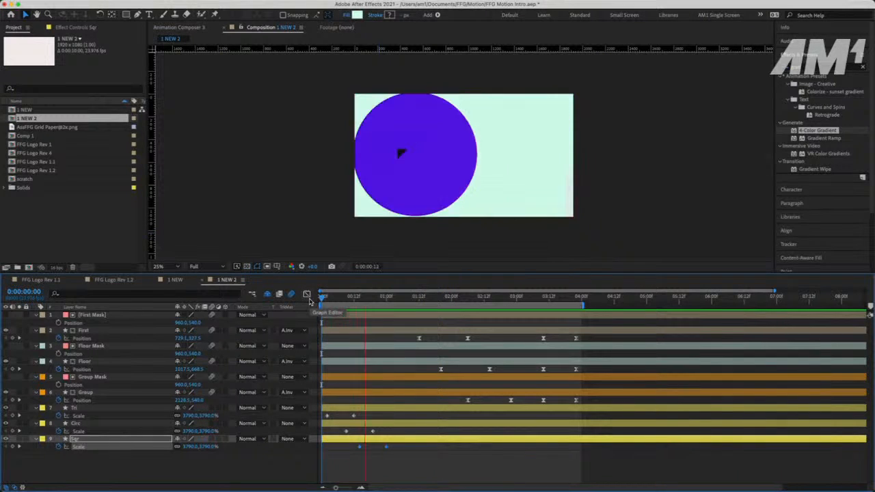
Replay the 1 NEW 2 animation repeatedly from the first frame to examine the timing between the scaling shapes and the words
key("space")
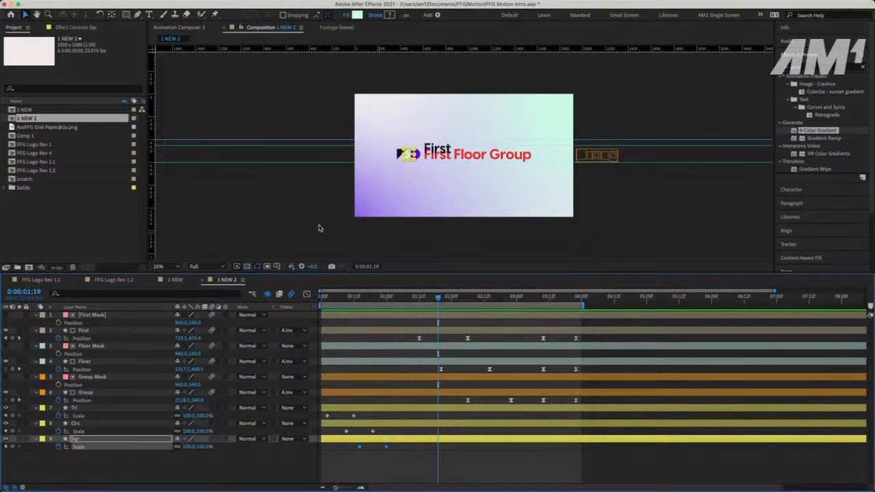
left_click_drag(386, 297, 305, 312)
key("space")
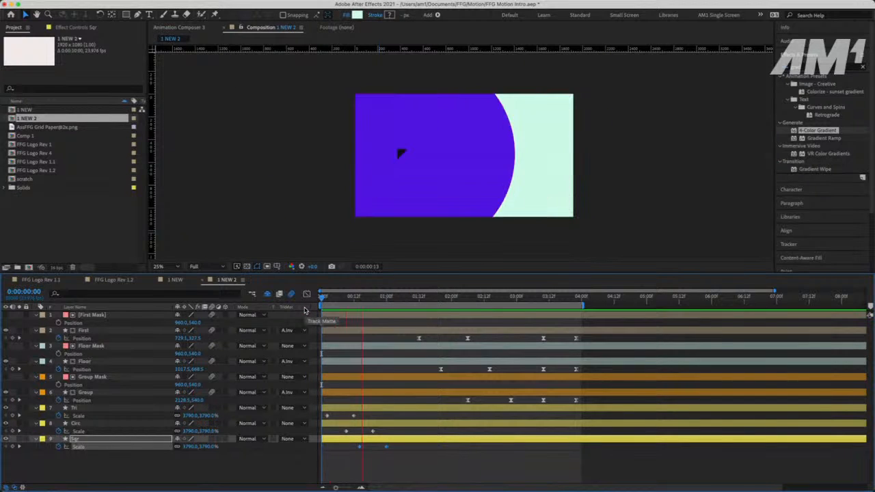
key("space")
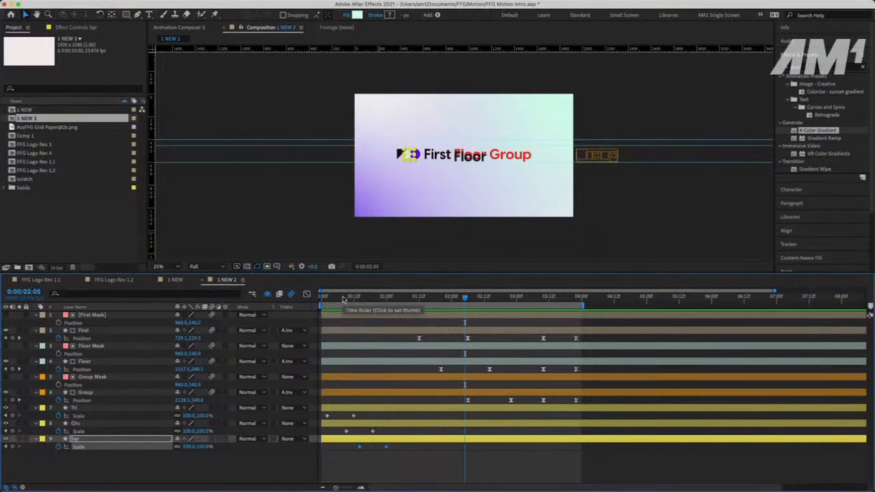
key("space")
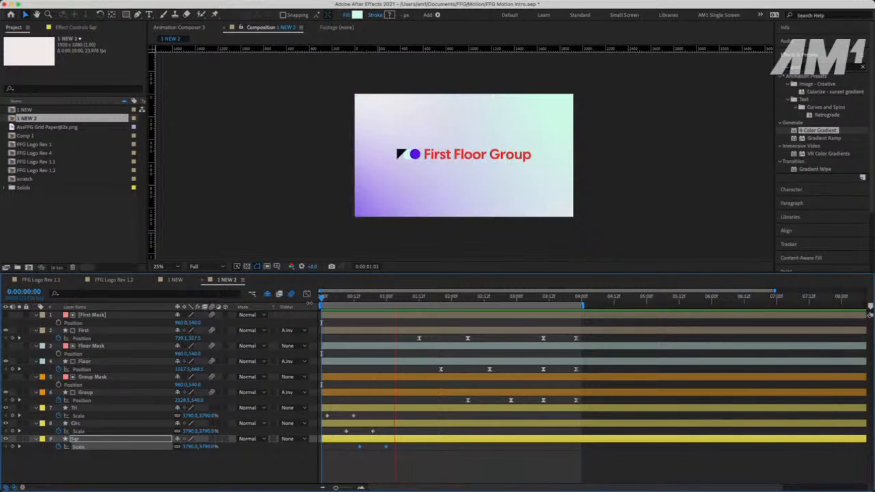
key("space")
left_click(329, 299)
left_click_drag(329, 300, 311, 307)
key("space")
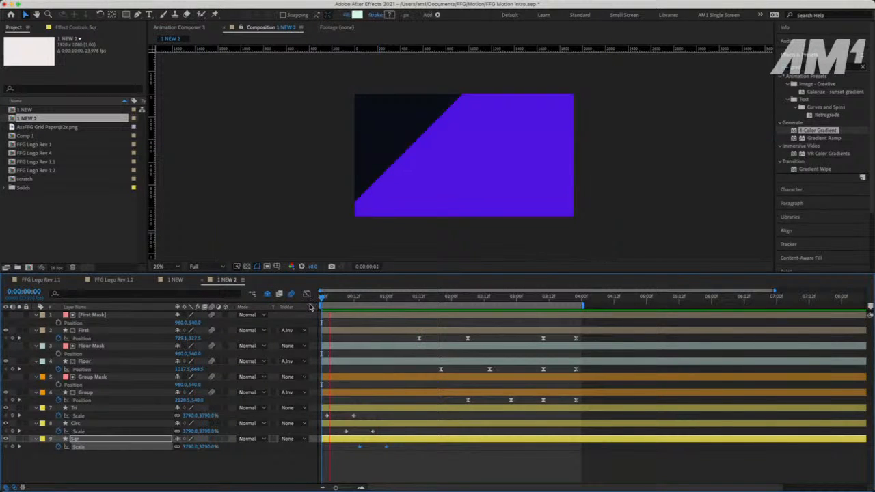
key("space")
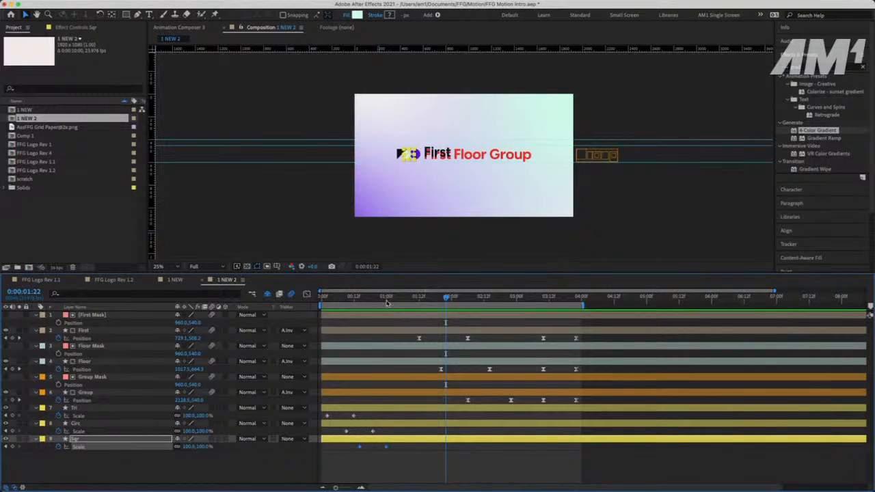
left_click(324, 300)
key("space")
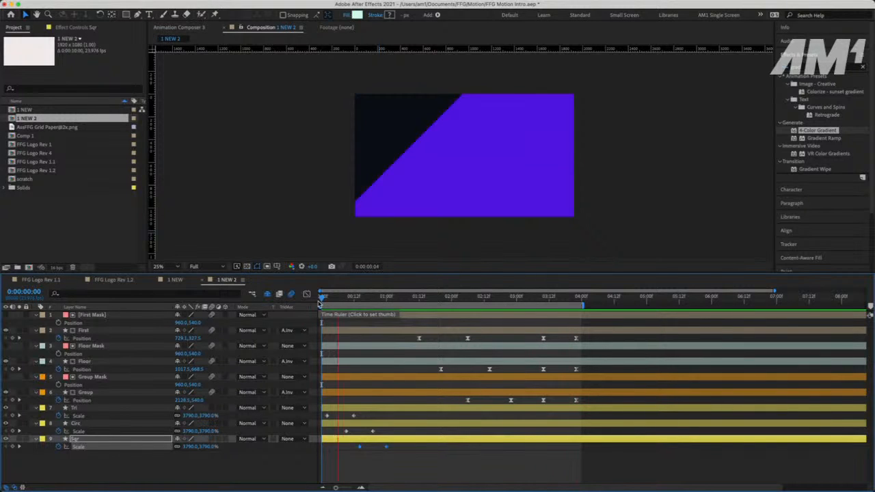
key("space")
key("space")
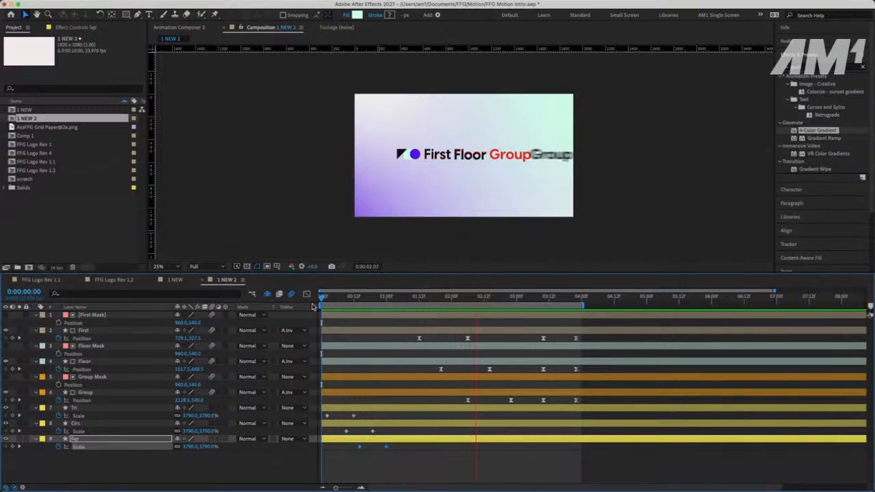
key("space")
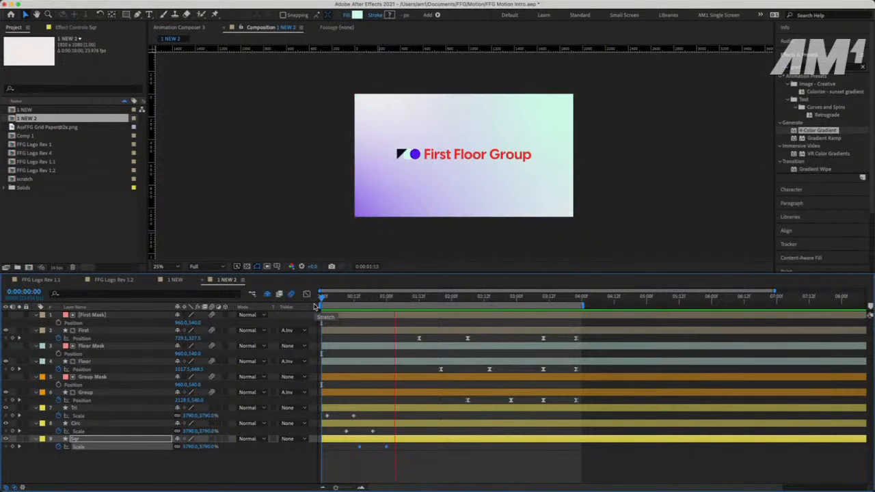
key("space")
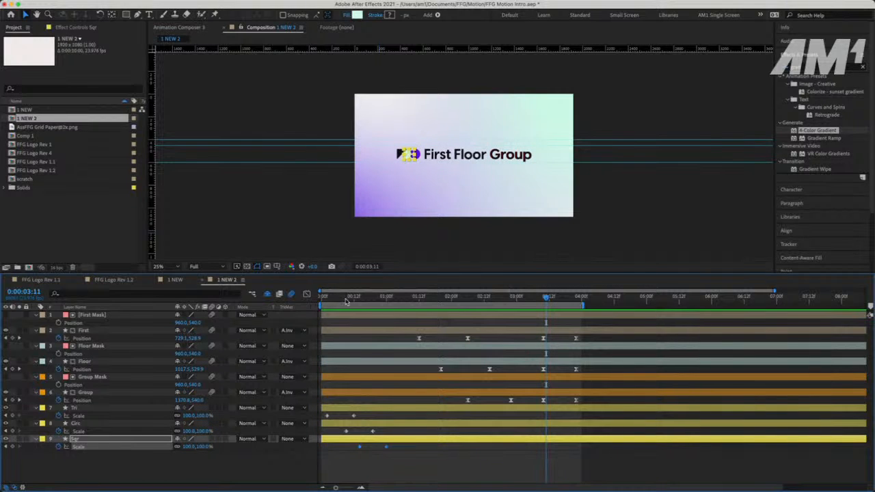
key("Home")
key("space")
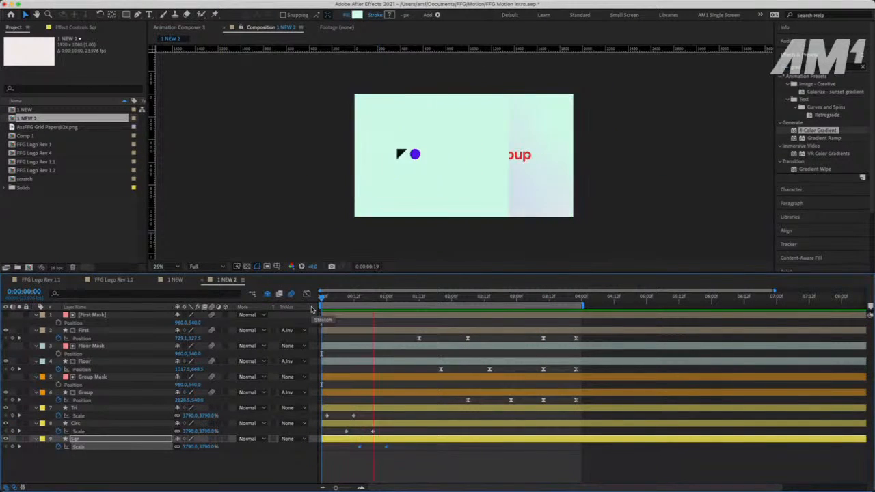
key("space")
left_click(322, 300)
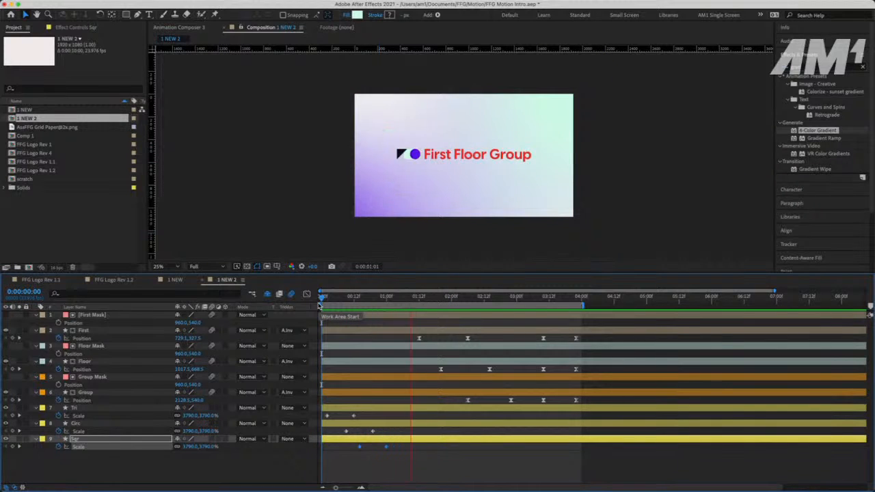
key("space")
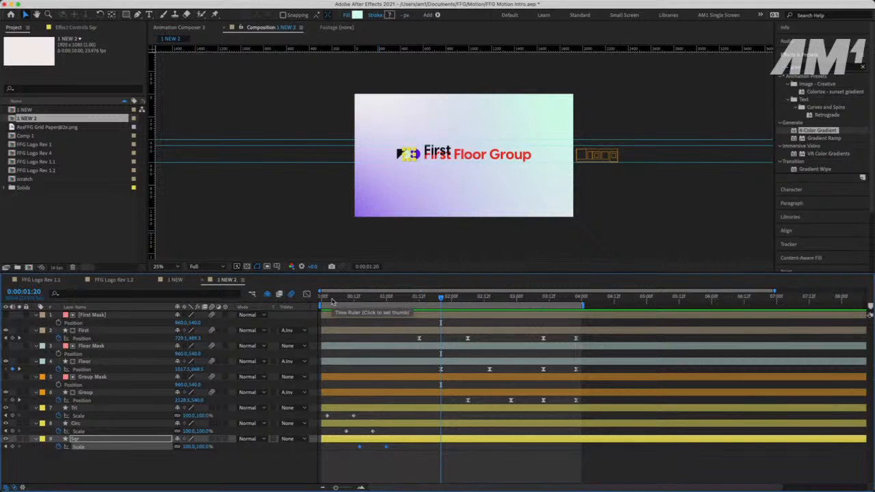
Delay all position keyframes of First, Floor and Group together so the first one falls at about 0:00:02:15, and preview from the start
left_click_drag(406, 320, 648, 401)
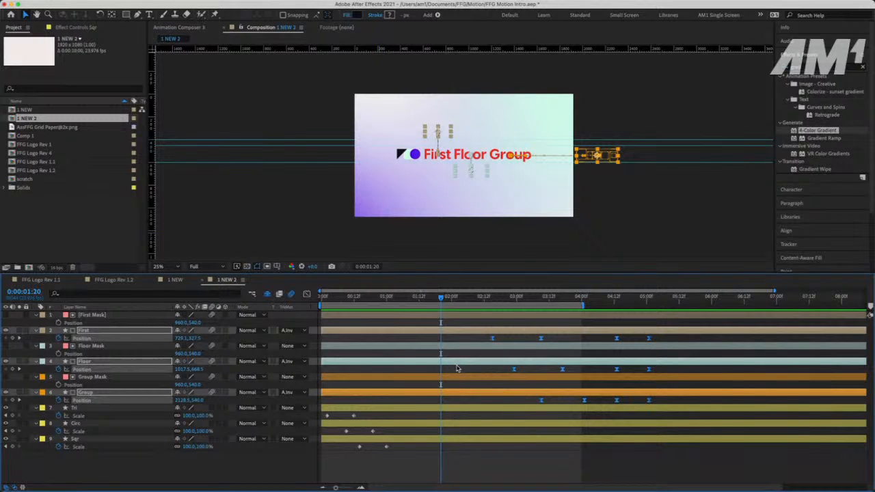
left_click_drag(346, 298, 321, 298)
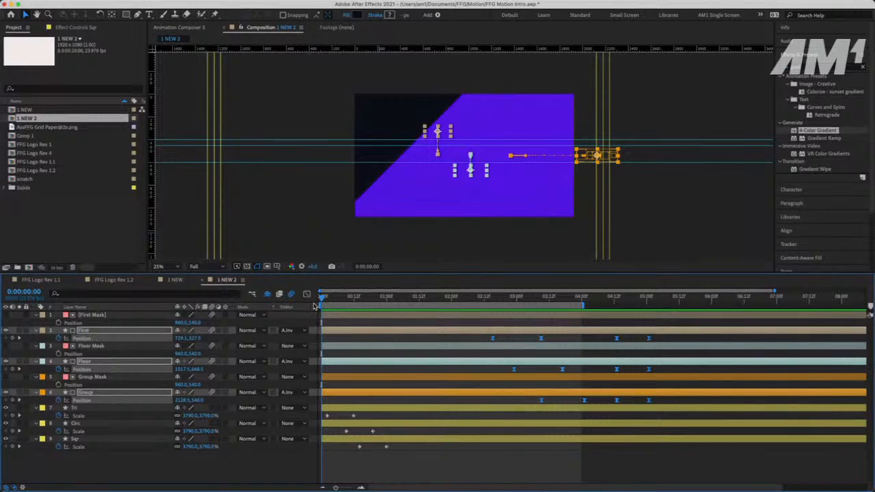
key("space")
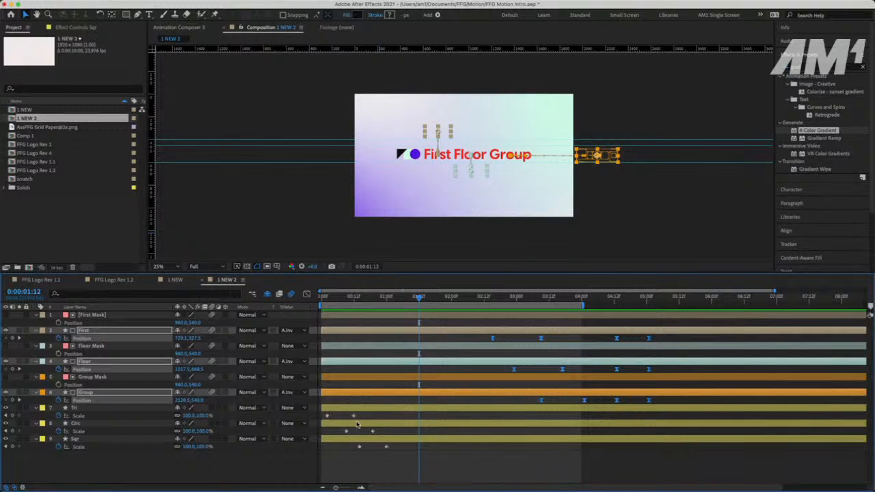
Reveal Position beside Scale for Tri, Circ and Sqr, keyframe their positions at 0:00:01:12, and fit the composition in the viewer
left_click(83, 408)
left_click(93, 439, "shift")
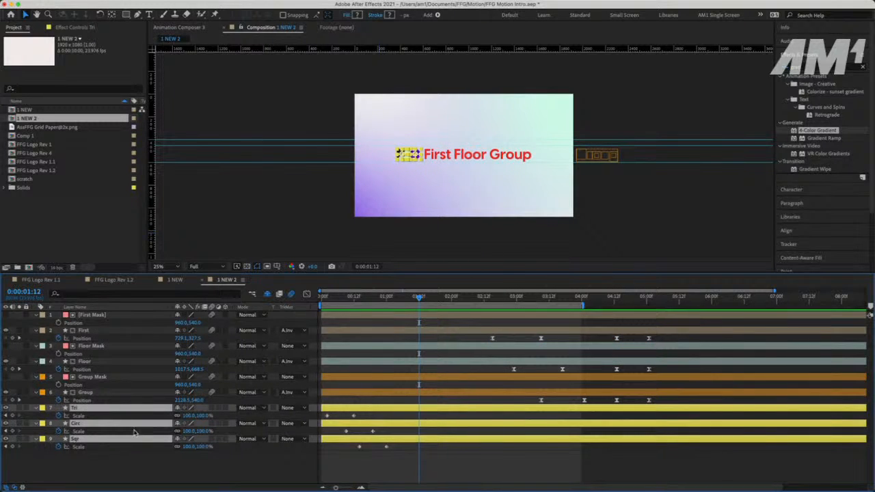
key("shift+p")
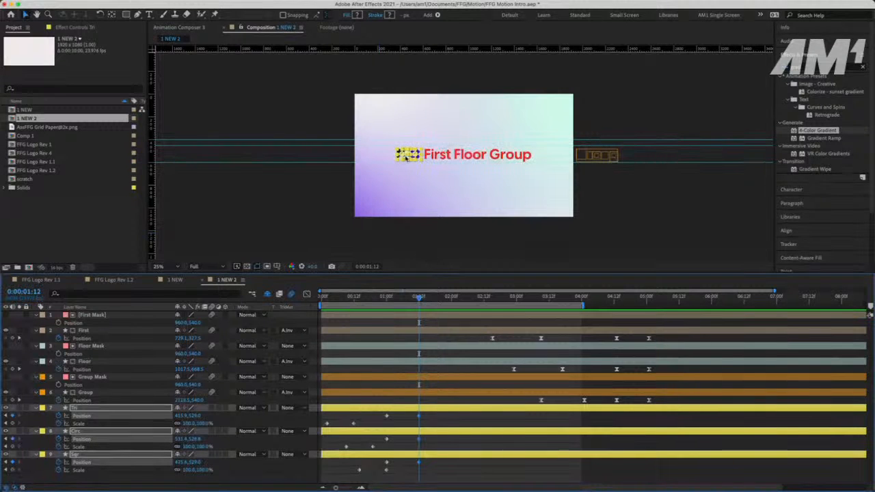
key("period")
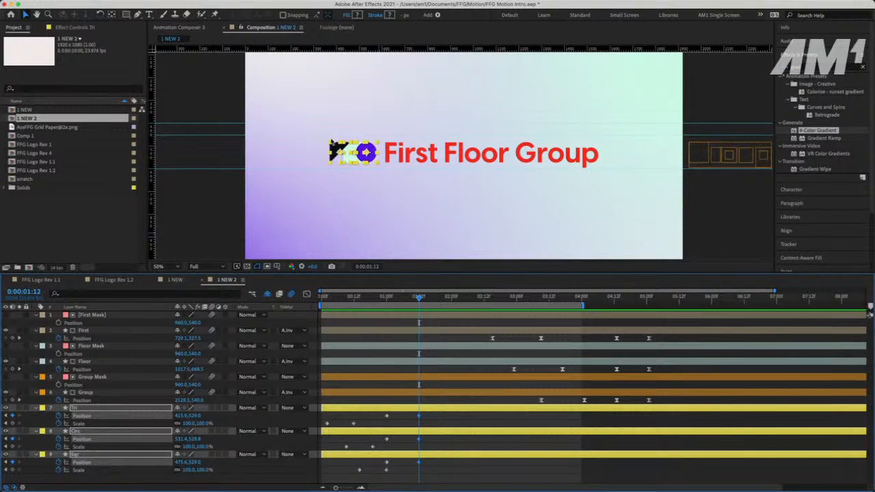
key("period")
key("comma")
key("comma")
key("period")
left_click(163, 266)
left_click(176, 277)
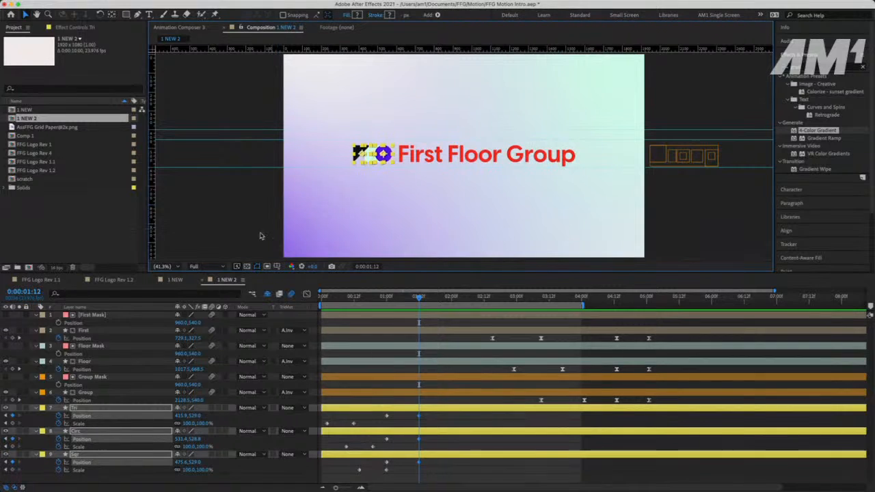
Delete the scale keyframes and the 0:00:01:00 position keyframes of Tri, Circ and Sqr, keeping their position keyframes at 0:00:01:12
left_click_drag(403, 417, 320, 481)
key("Delete")
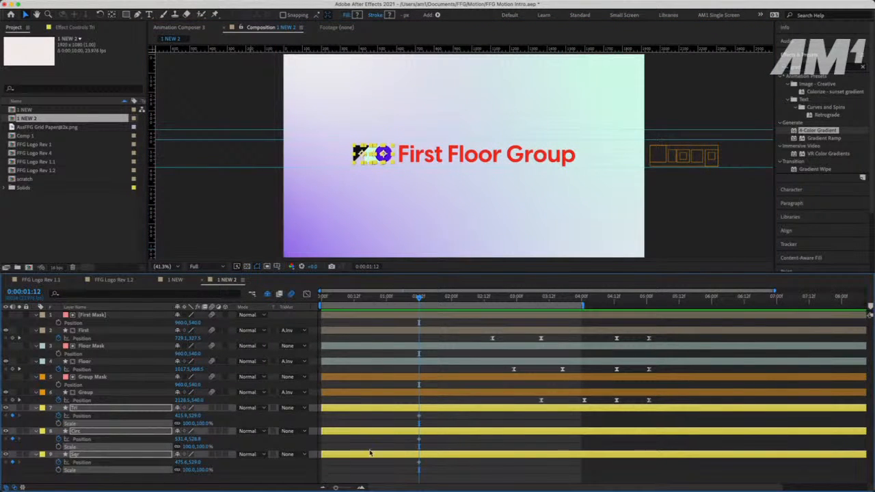
left_click_drag(435, 419, 400, 468)
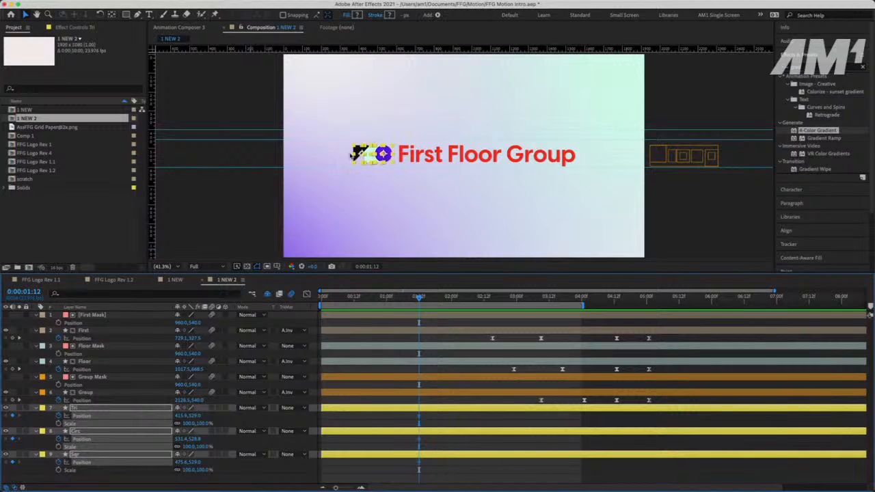
left_click(244, 207)
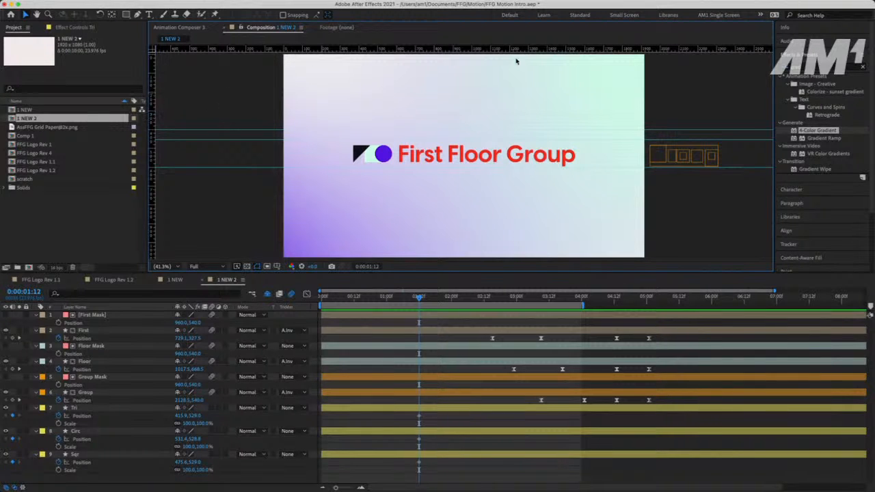
Show the pointer coordinate read-out and place a vertical and a horizontal guide through the centre of the composition
left_click(801, 30)
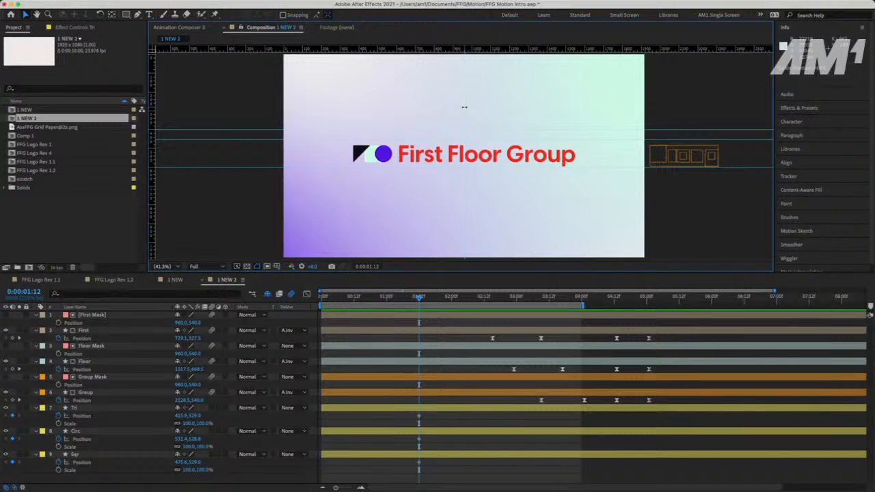
key("period")
key("period")
key("period")
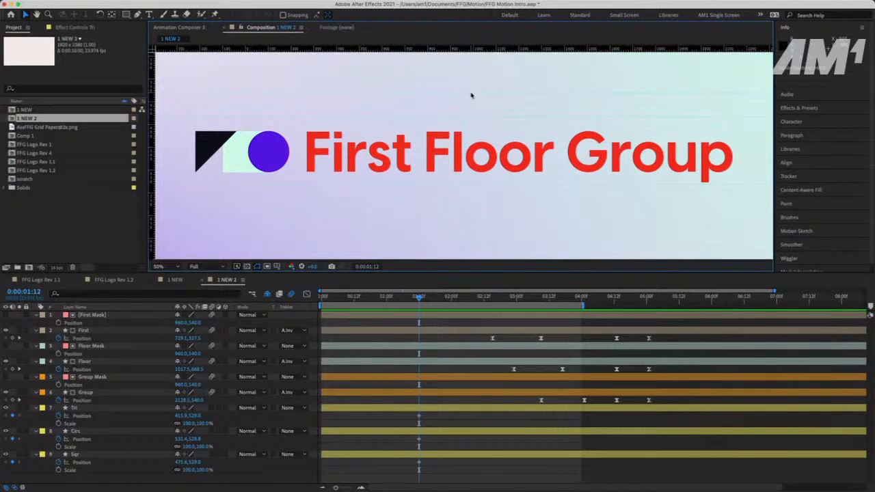
key("comma")
key("comma")
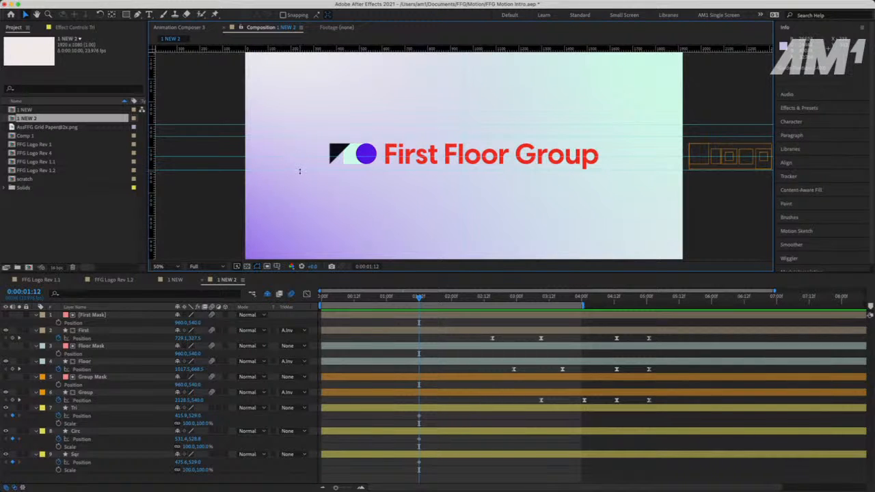
Remove the three old horizontal guides around the logo, keeping only the centre guides
left_click_drag(300, 171, 288, 49)
left_click_drag(285, 125, 282, 48)
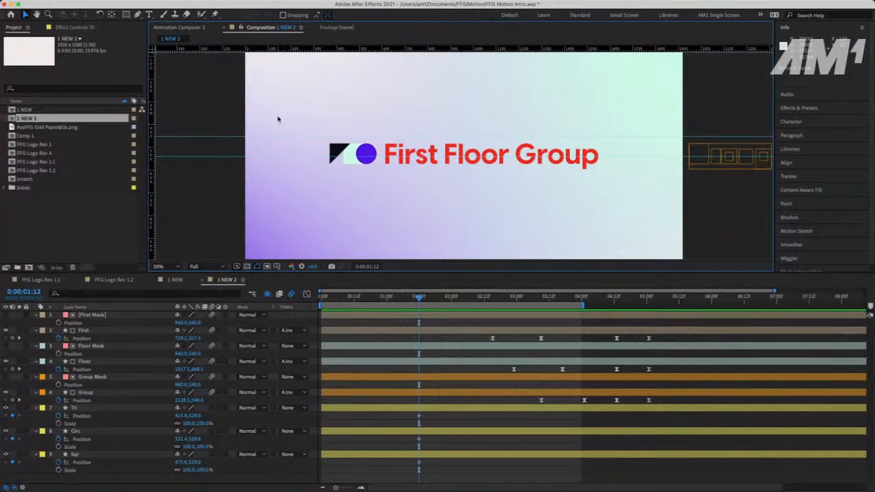
left_click_drag(279, 136, 272, 48)
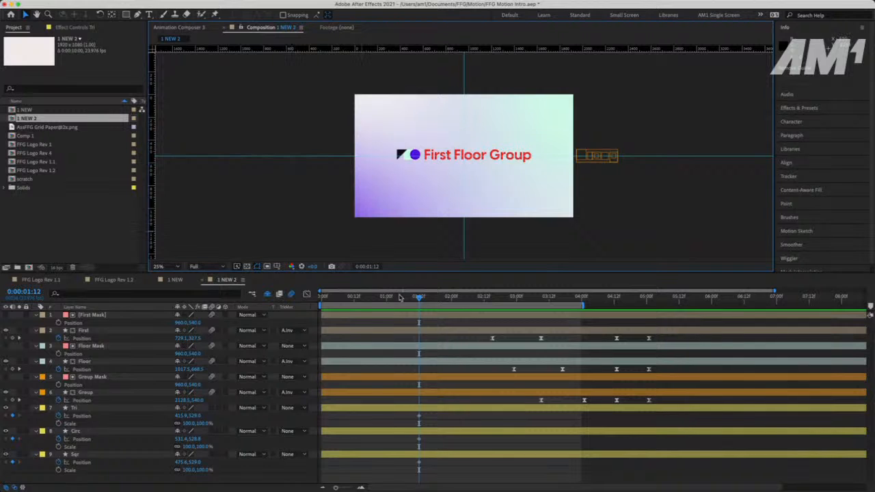
Move Tri, Circ and Sqr together horizontally to mid-frame at 0:00:01:03, setting Tri's X position to 907.9
left_click(451, 410)
left_click(446, 452, "shift")
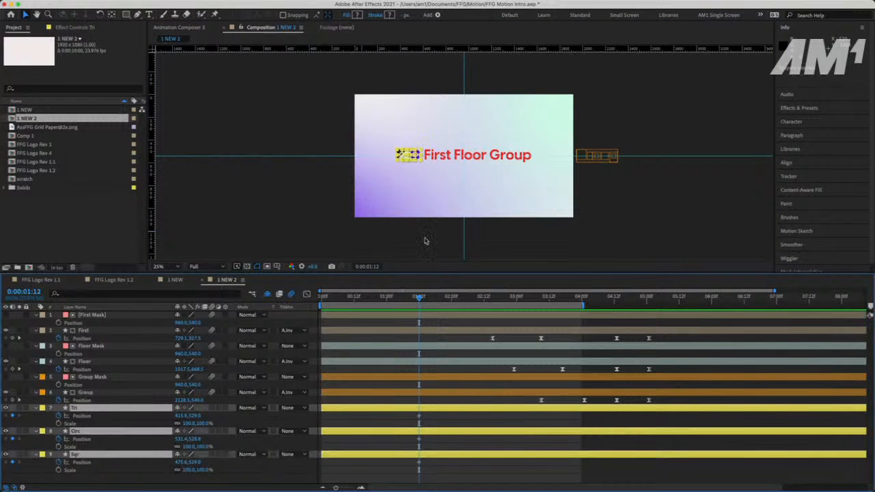
key(".")
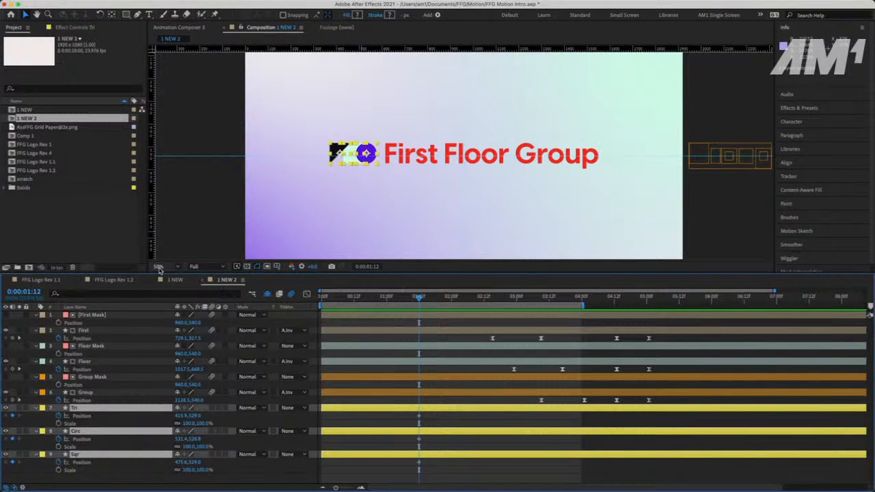
left_click(159, 266)
left_click(172, 277)
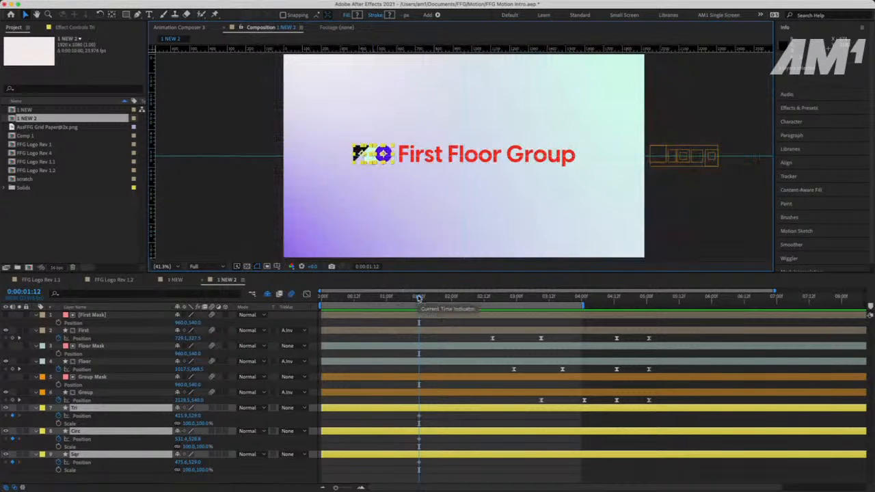
left_click_drag(419, 298, 395, 307)
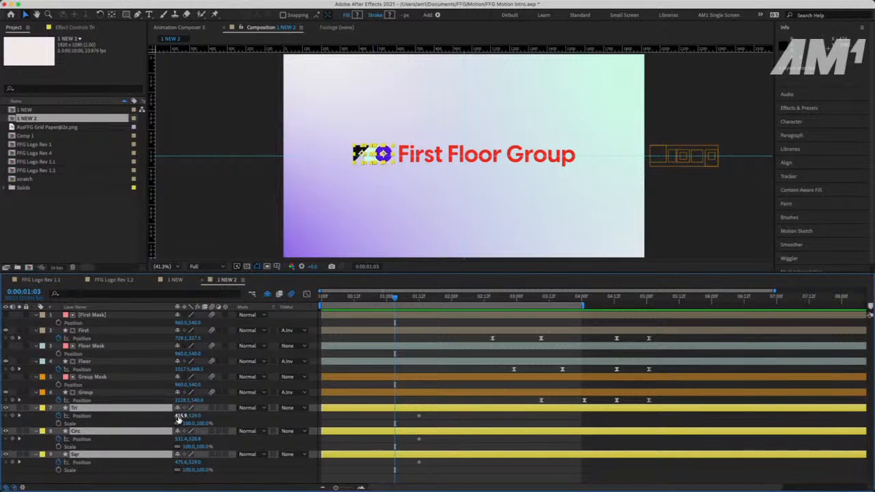
left_click_drag(179, 415, 405, 417)
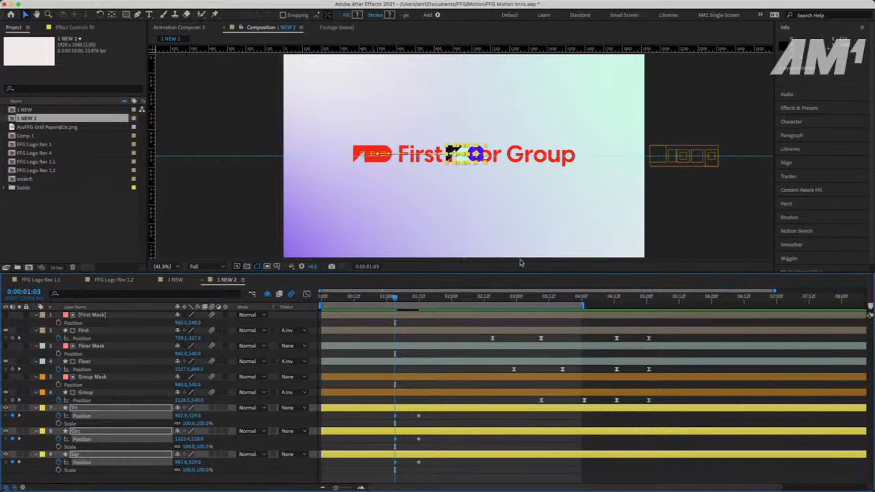
Fine-tune the three shapes' horizontal centring on the vertical guide at 0:00:01:03, setting Tri's X position to 899.9
key("period")
key("period")
key("period")
key("period")
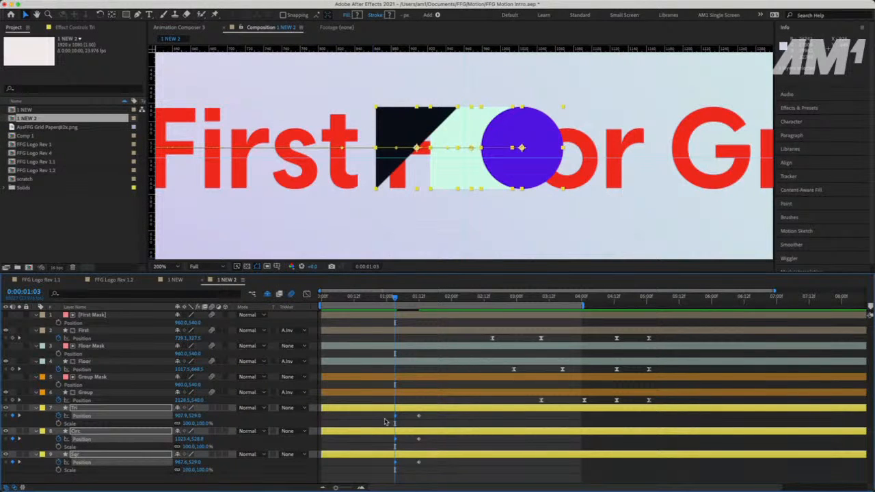
left_click_drag(179, 414, 175, 413)
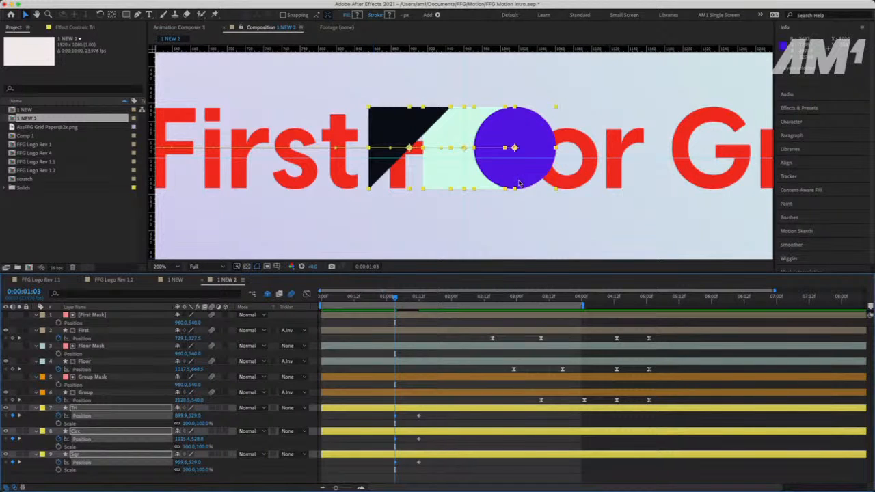
Play the composition from the start to check the three shapes' move from the centre to the logo position
key("comma")
key("comma")
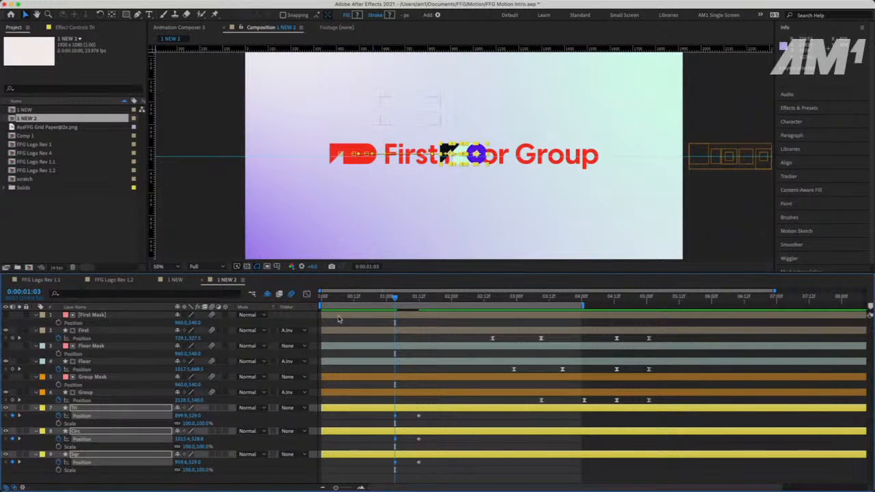
left_click_drag(332, 298, 313, 305)
key("space")
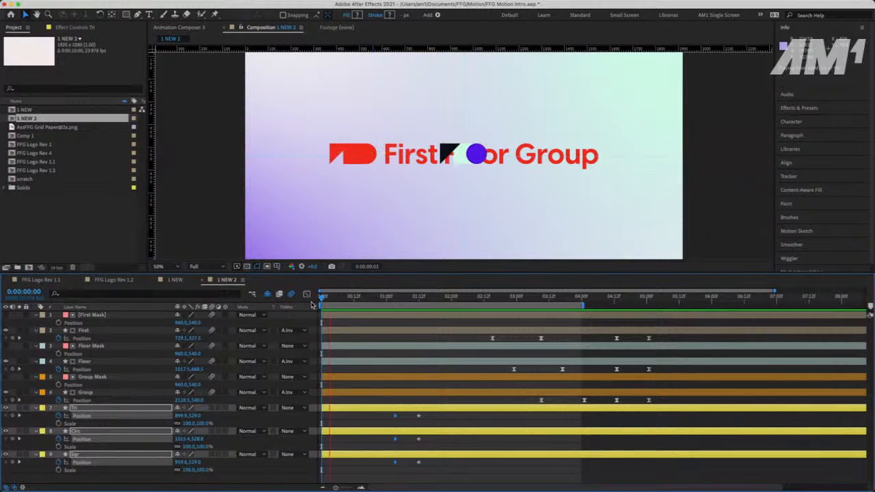
key("space")
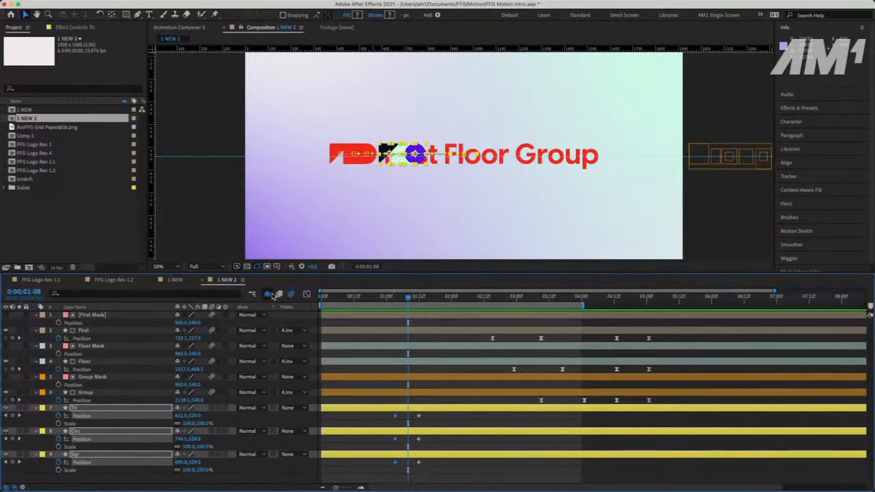
List the shy layers in the timeline and turn off the visibility of the logo ref layer
scroll(109, 429, "down", 1)
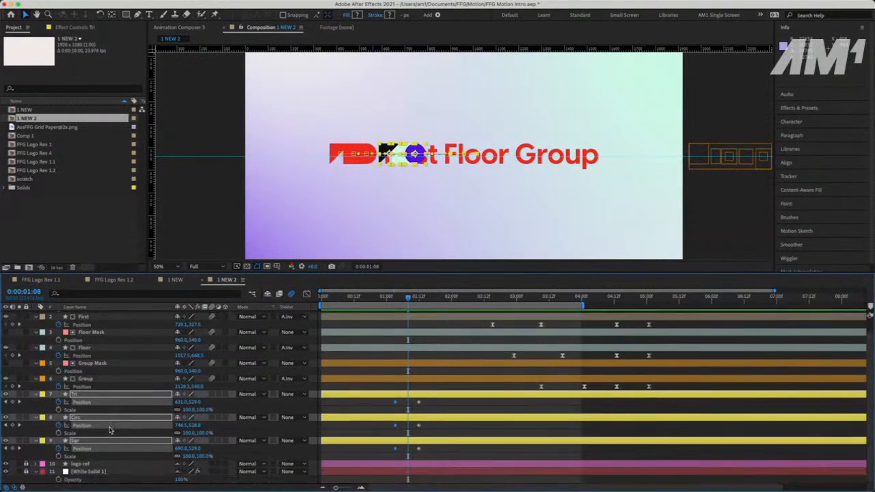
left_click(6, 465)
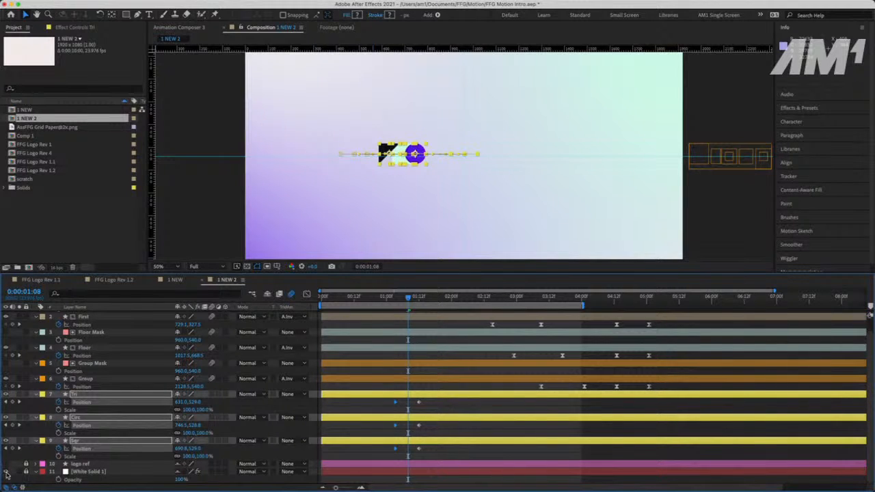
left_click(6, 473)
left_click(6, 472)
Rename the White Solid 1 layer as BG and lock it, leaving it visible
left_click(73, 473)
key("Return")
type("BG")
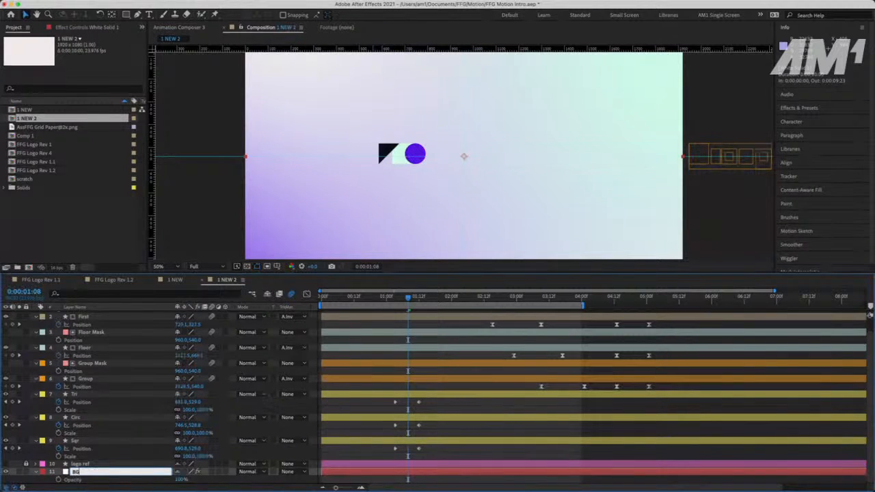
left_click(28, 477)
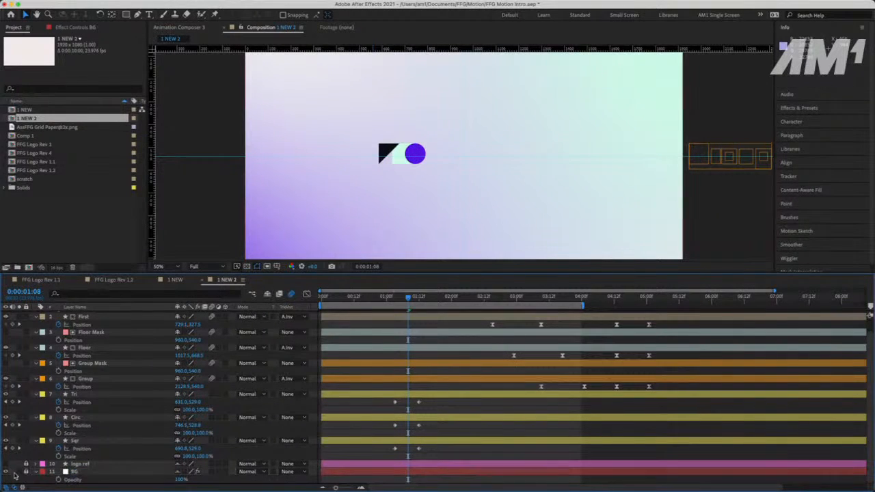
left_click(6, 472)
left_click(5, 472)
Hide shy layers in the timeline and mark the First, Floor and Group layers and their mask layers as shy
left_click(268, 295)
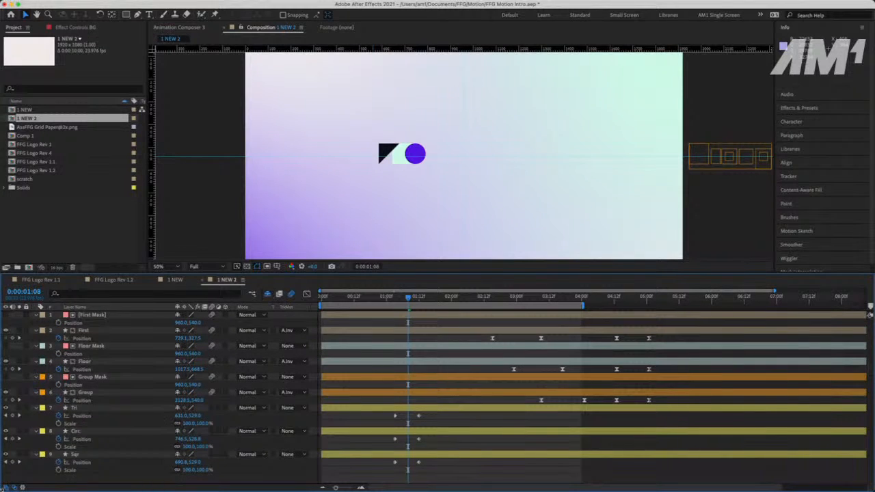
left_click(109, 315)
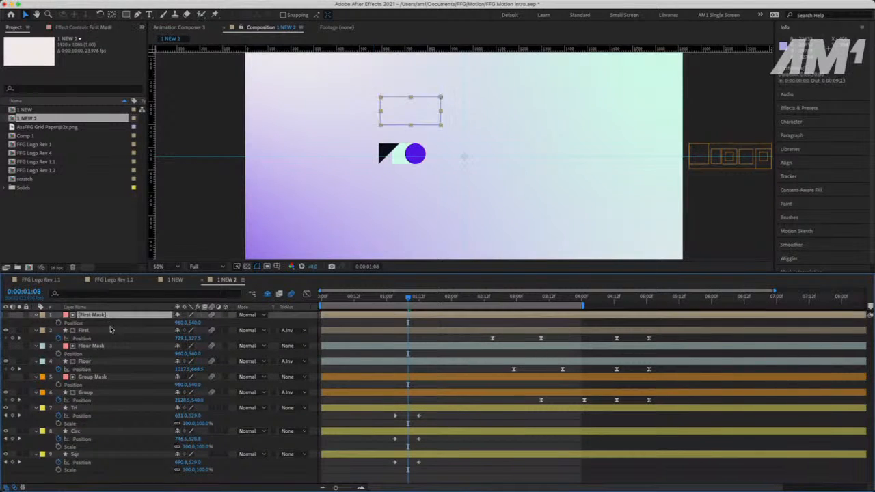
left_click(106, 393, "shift")
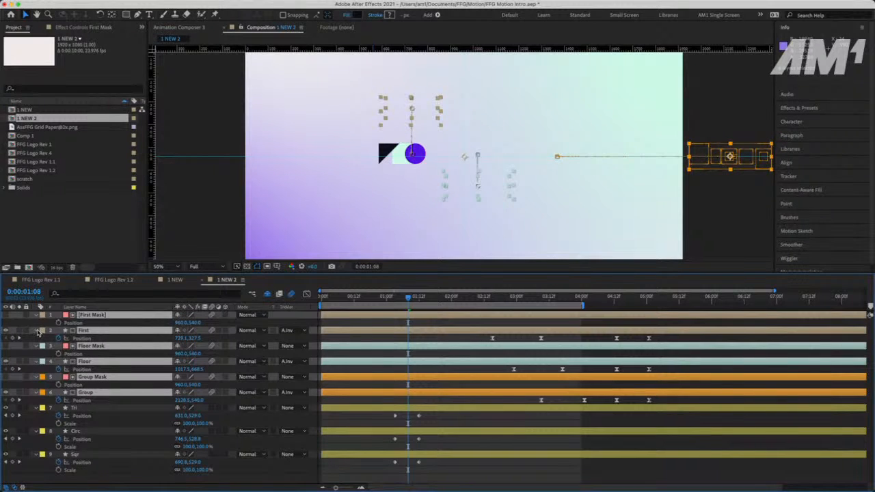
left_click(179, 315)
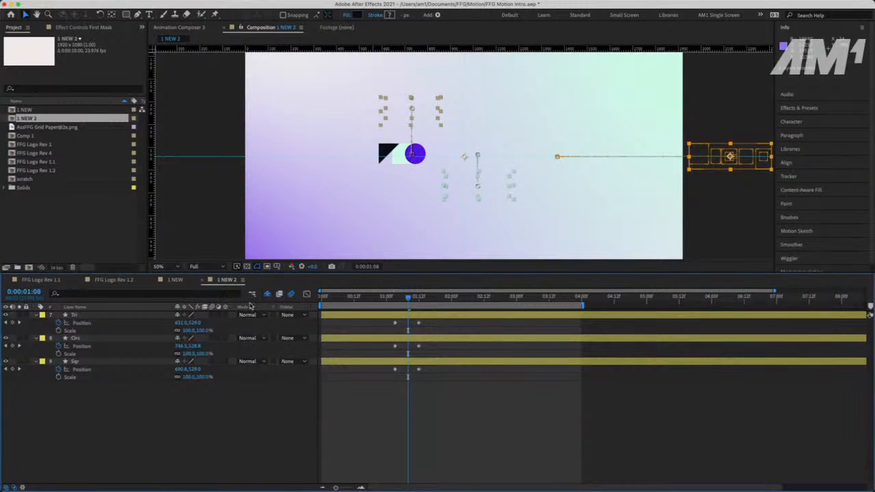
Preview the animation of Tri, Circ and Sqr from 0:00:00:00
left_click_drag(333, 297, 321, 298)
scroll(370, 164, "down", 2)
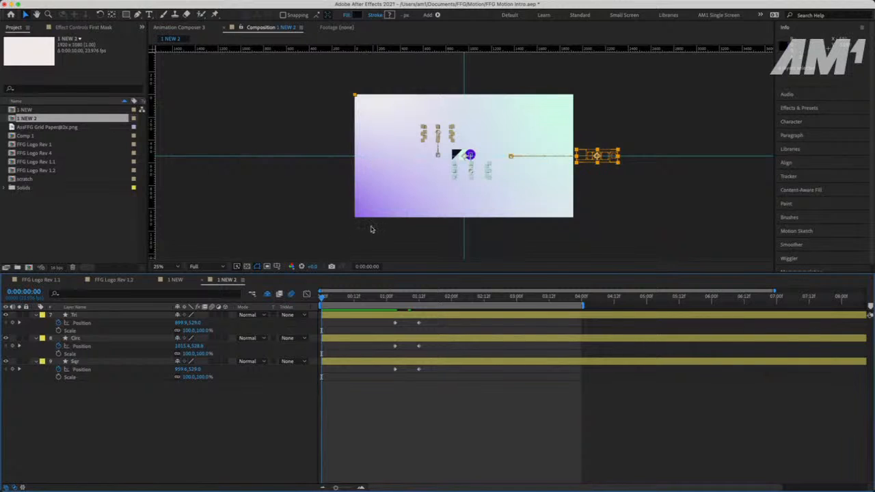
key("period")
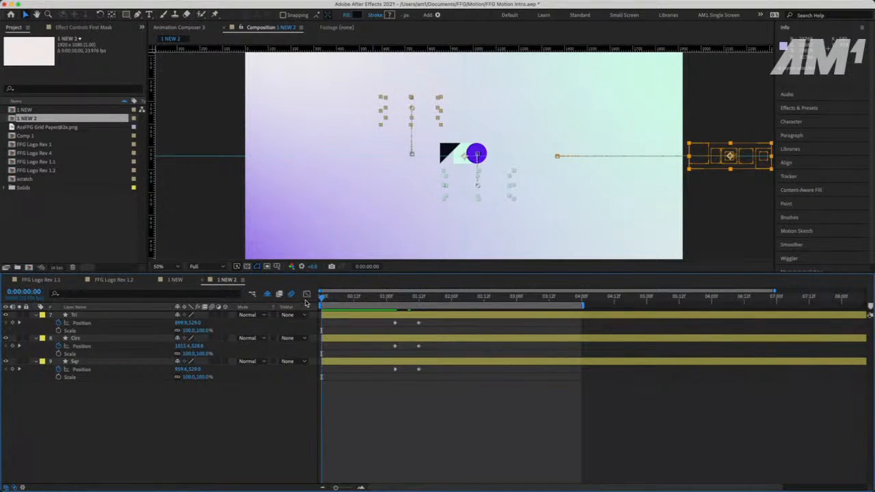
key("space")
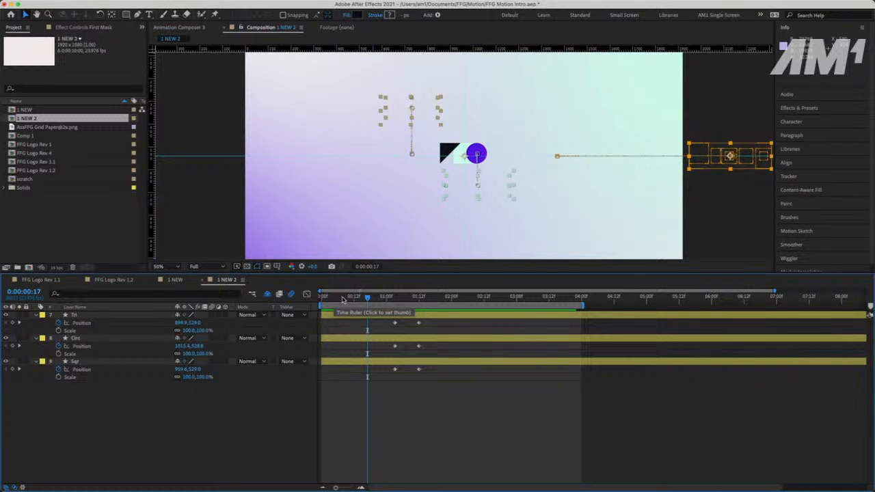
Enable motion blur on the Tri, Circ and Sqr layers, viewing a mid-move frame at 0:00:01:05
left_click_drag(344, 299, 400, 308)
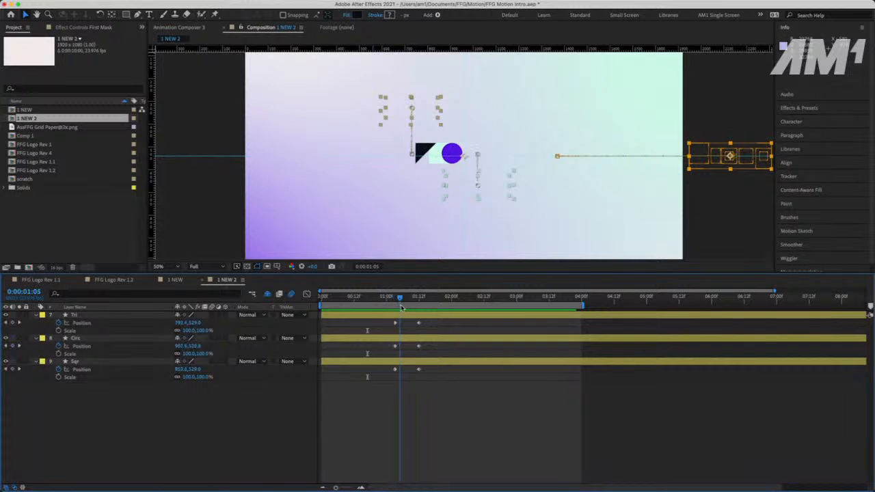
left_click(210, 315)
left_click(212, 338)
left_click(211, 361)
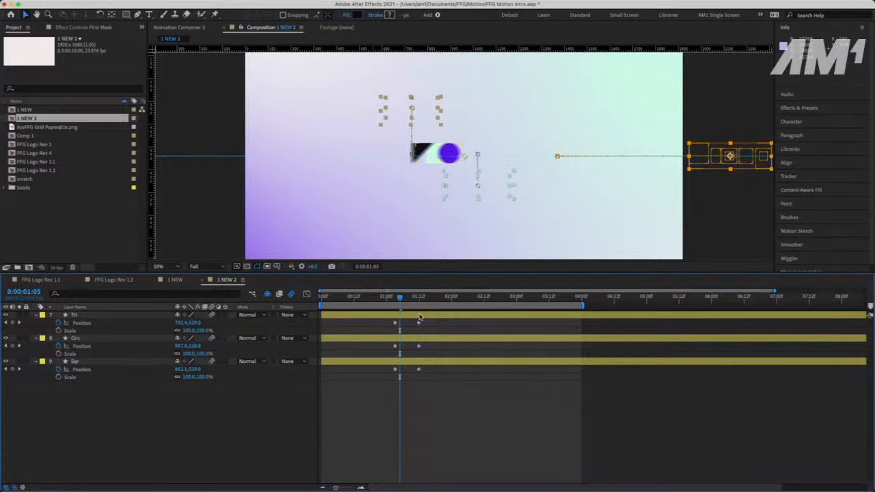
List the shy layers again and shift all First, Floor and Group position keyframes earlier so First's animation starts at 0:00:01:12
left_click(267, 294)
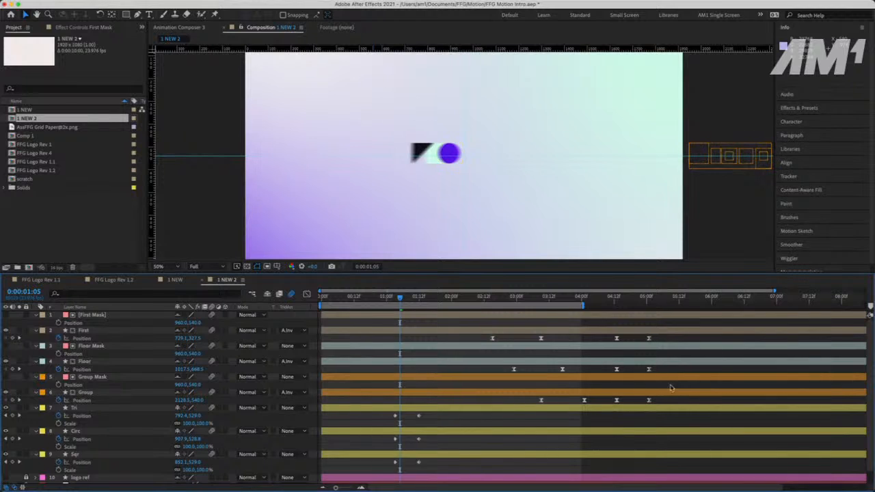
left_click_drag(671, 341, 488, 420)
left_click_drag(491, 339, 419, 352)
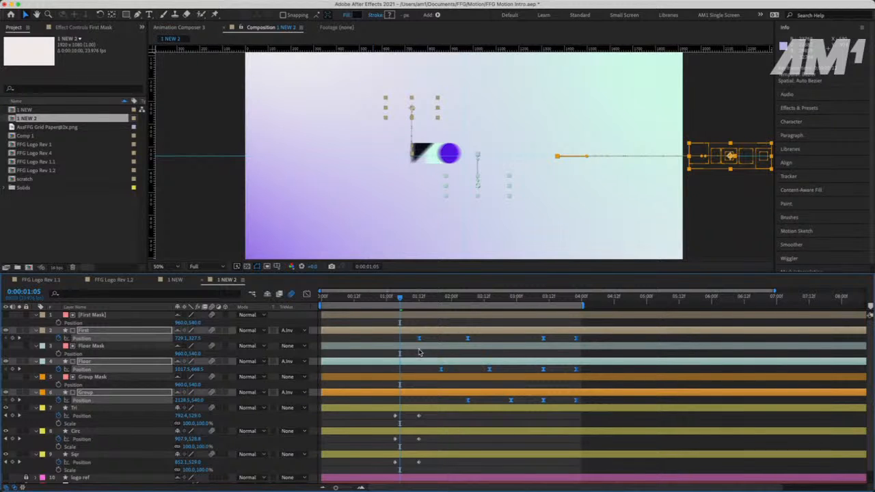
left_click_drag(383, 298, 405, 318)
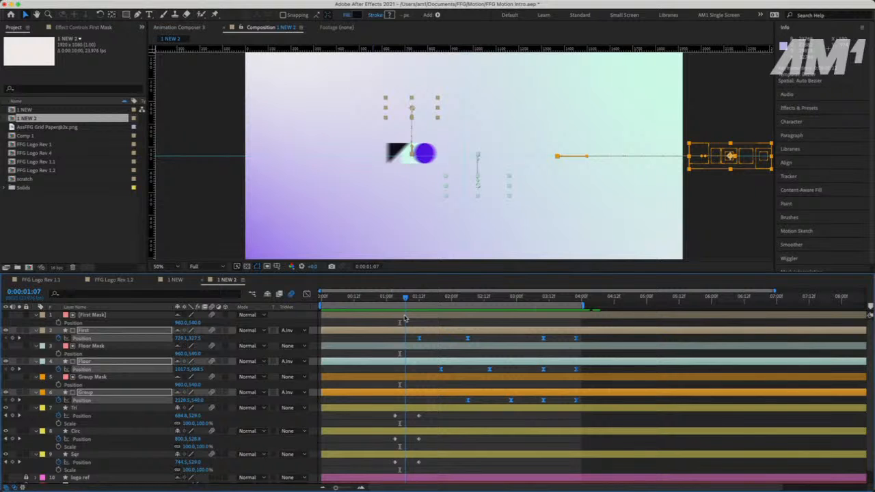
mouse_move(405, 318)
left_mouse_down()
mouse_move(396, 317)
mouse_move(413, 317)
left_mouse_up()
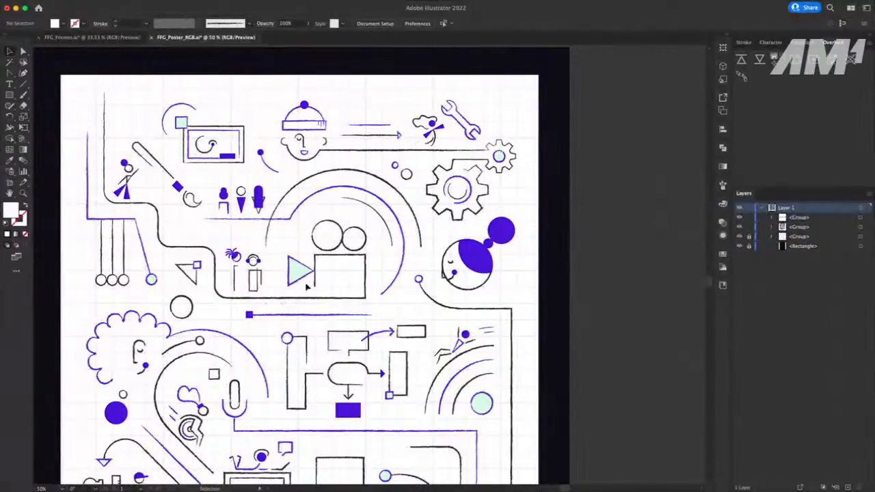
Examine the line illustrations and logo on the FFG_Poster_RGB artwork in Illustrator
scroll(283, 286, "down", 5)
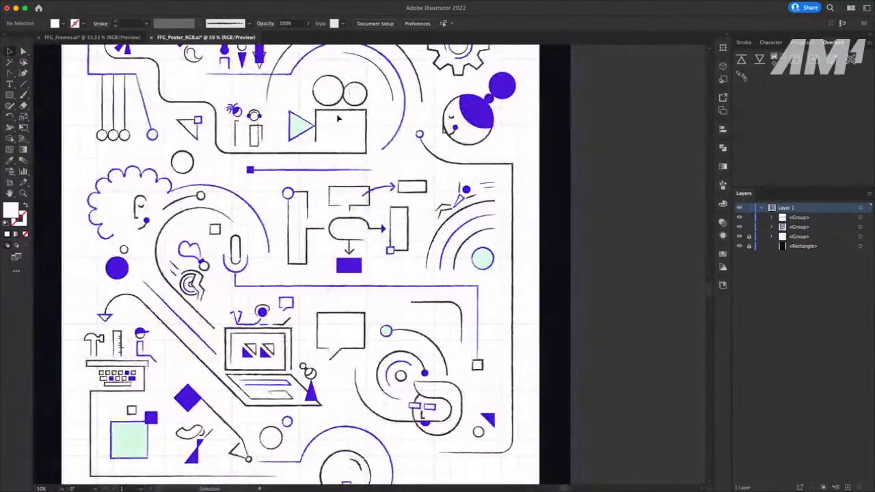
scroll(177, 287, "down", 5)
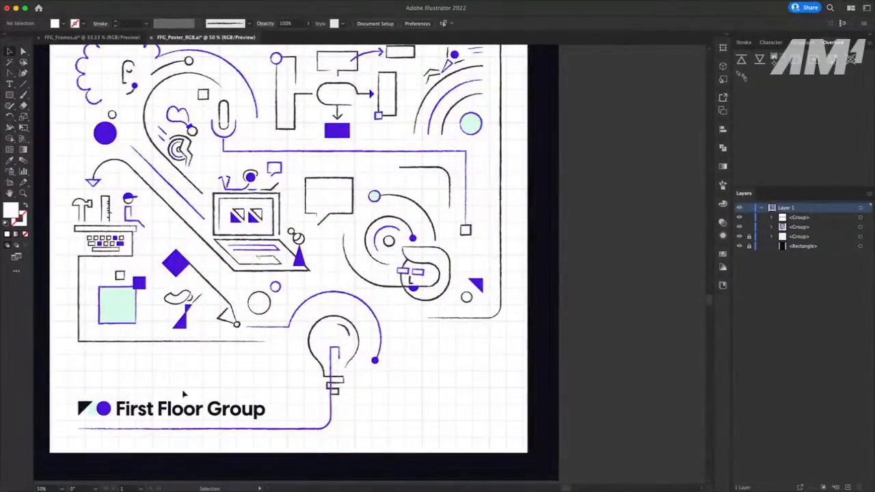
scroll(296, 381, "up", 4)
scroll(328, 249, "down", 4)
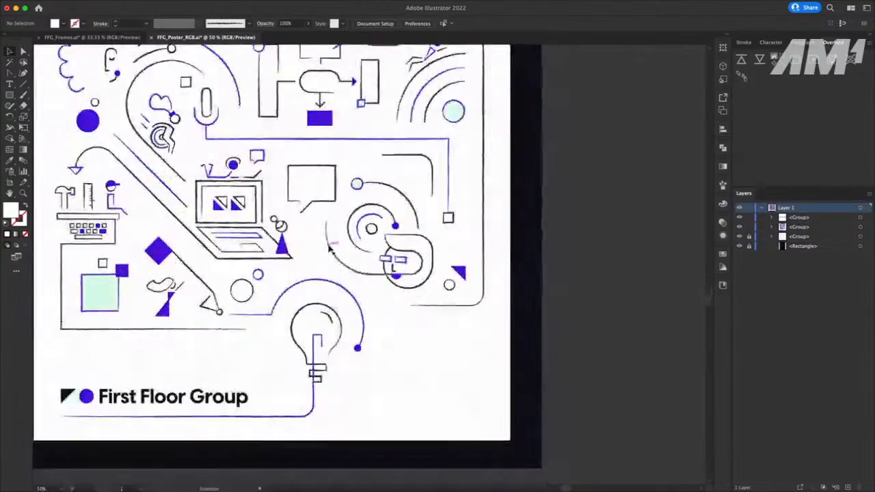
scroll(329, 249, "up", 11)
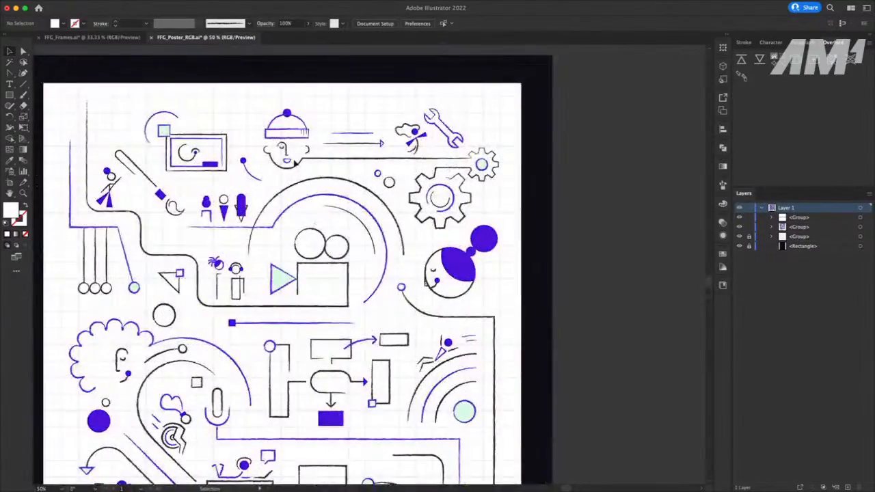
scroll(355, 183, "down", 4)
scroll(355, 183, "down", 2)
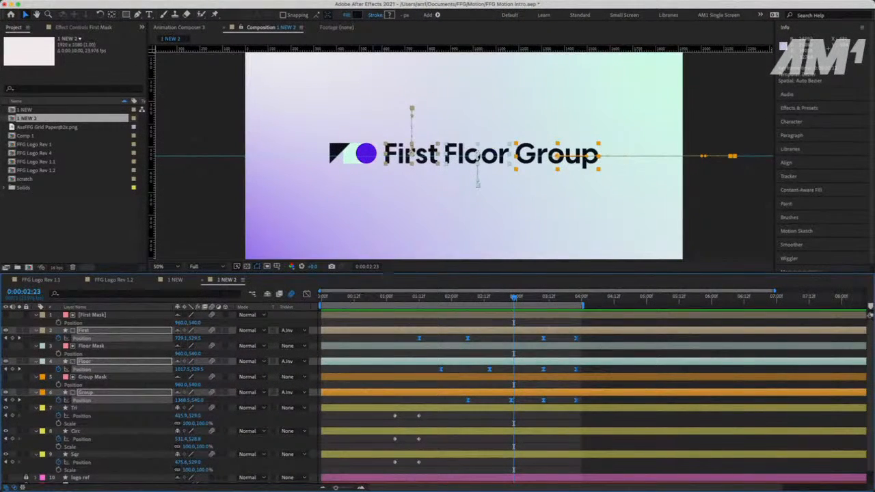
Switch to After Effects and play 1 NEW 2 from the start to check the timing between shapes and words
left_click_drag(343, 299, 273, 305)
key("space")
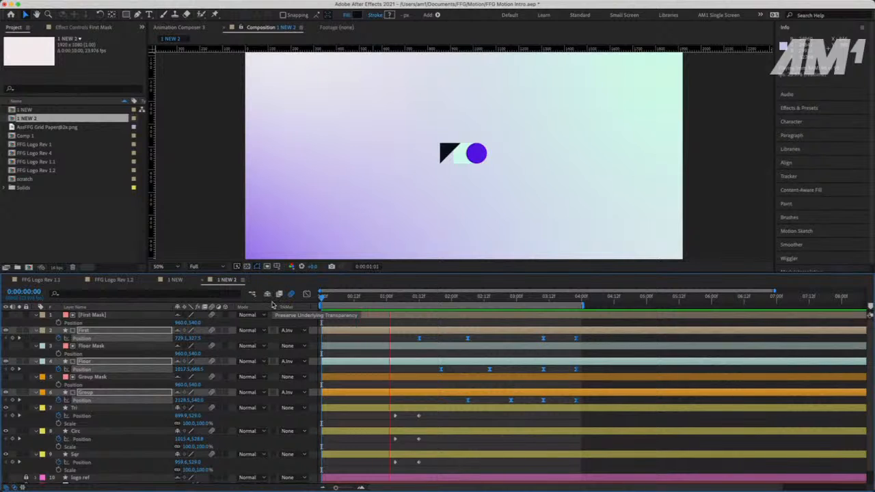
key("space")
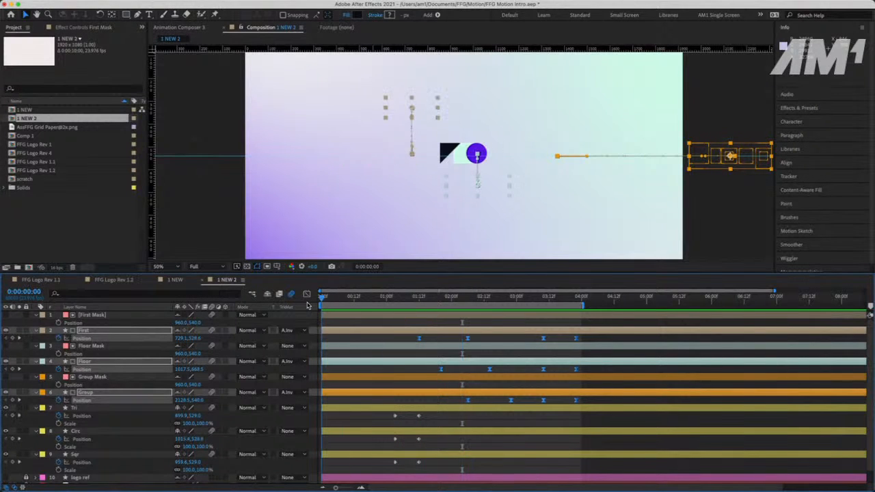
key("space")
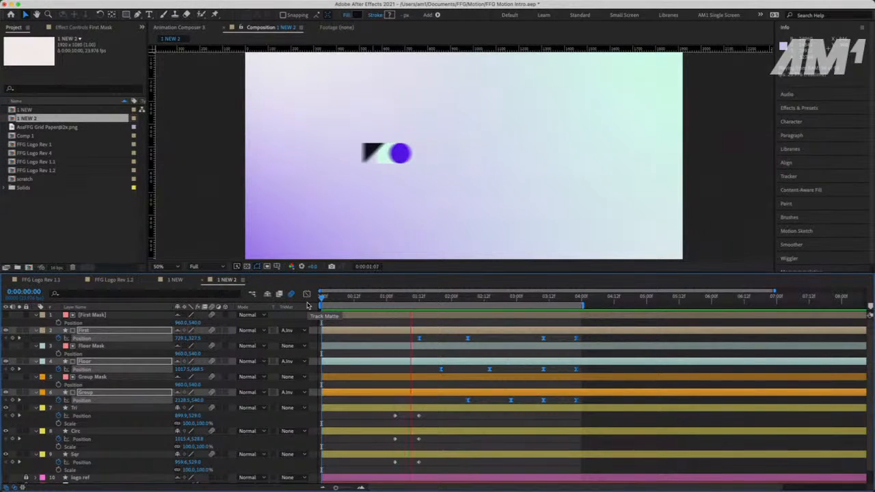
key("space")
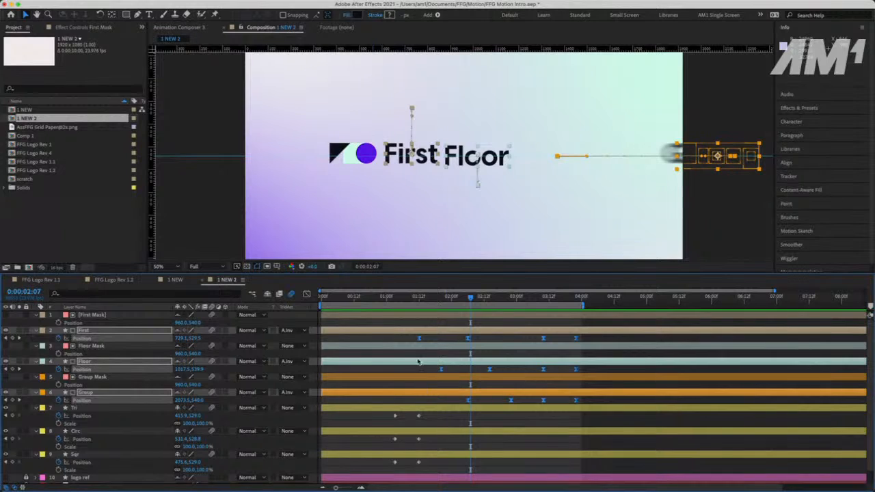
Move all word position keyframes one frame later and the end position keyframes of Tri, Circ and Sqr two frames later
mouse_move(419, 340)
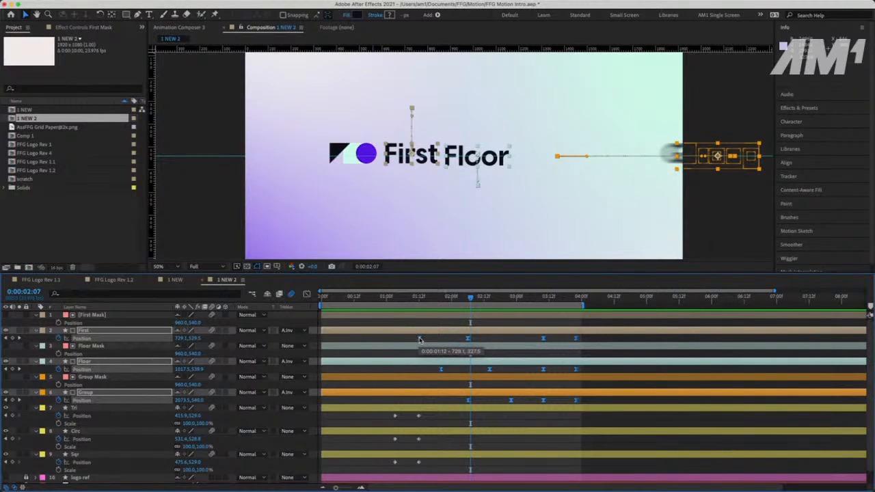
left_click_drag(419, 340, 422, 340)
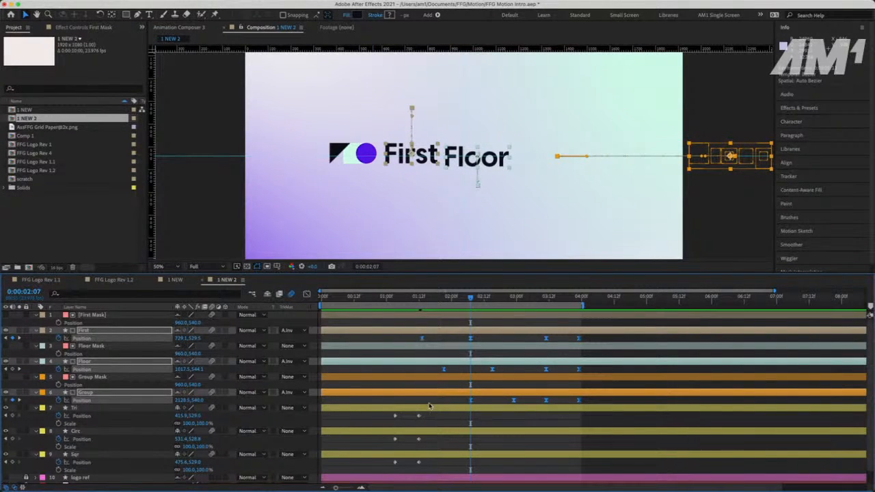
left_click_drag(426, 416, 430, 465)
mouse_move(420, 466)
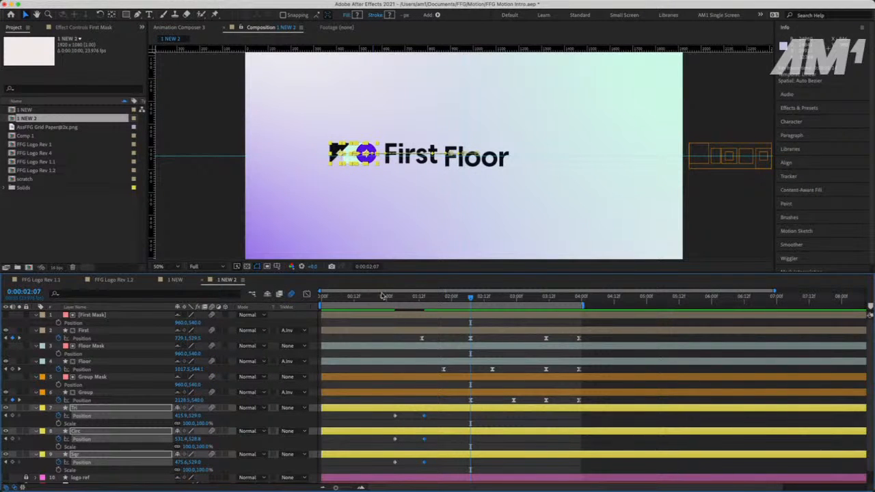
Play back the retimed logo animation from 0:00:01:00 and again from the start
key("space")
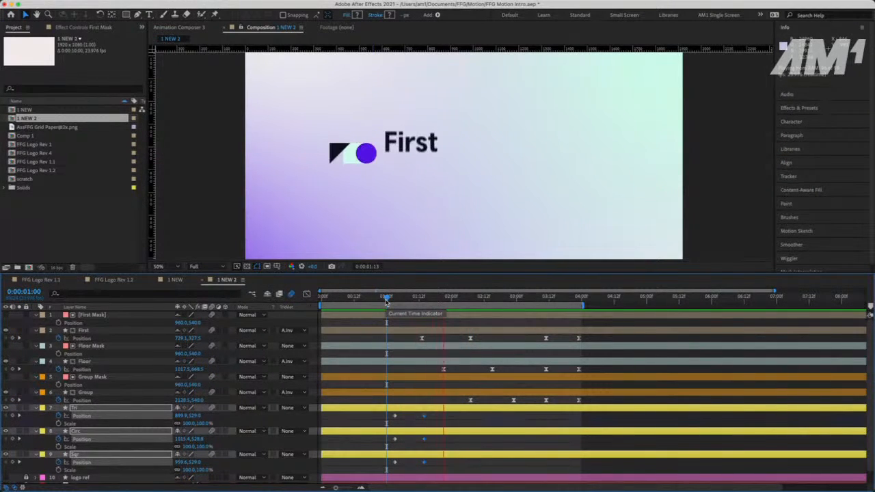
key("space")
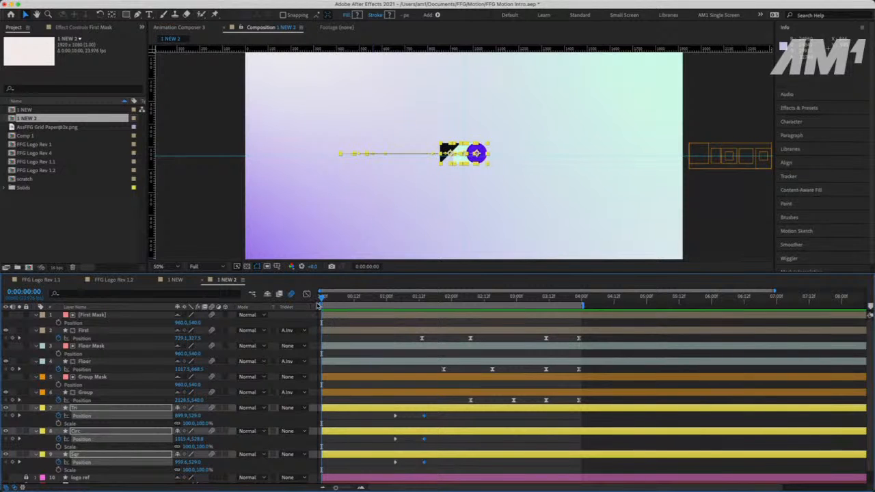
key("space")
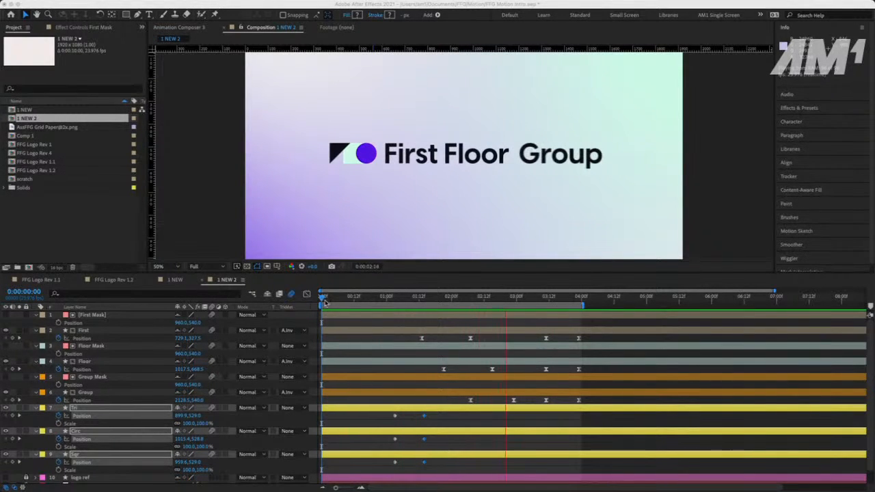
Play back 1 NEW 2 from the start several times to check the shapes' move and the word reveals
key("space")
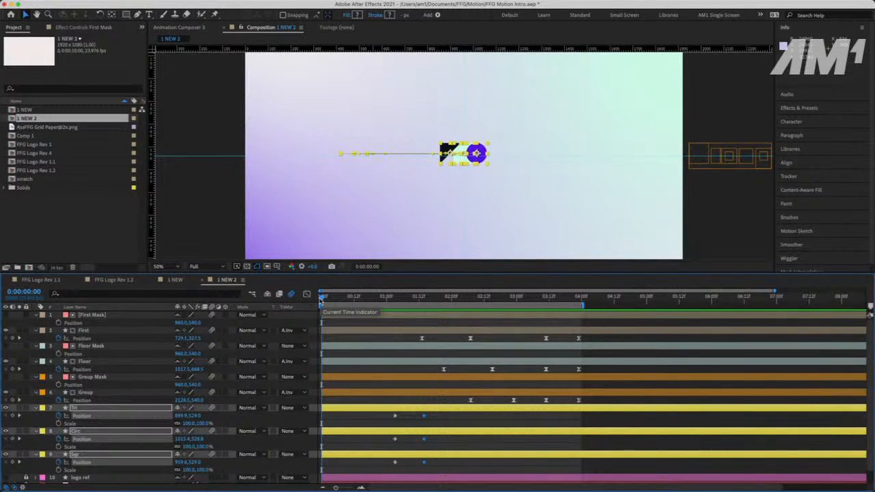
key("space")
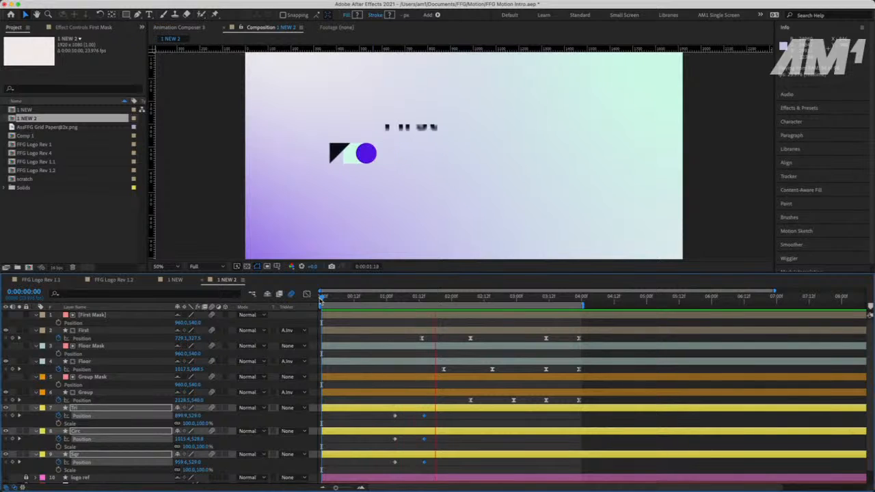
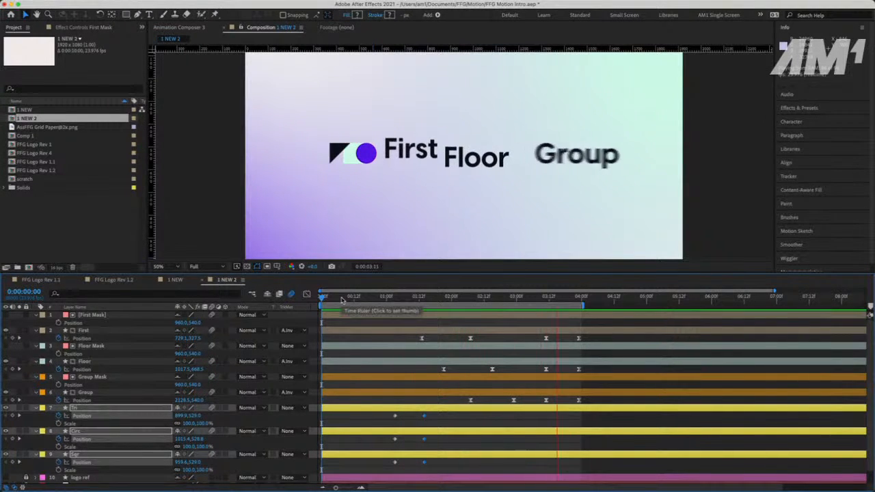
key("space")
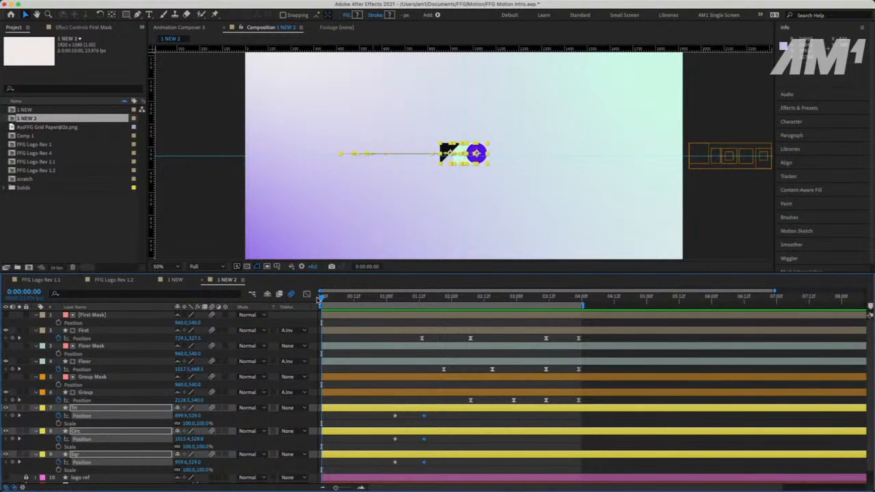
key("space")
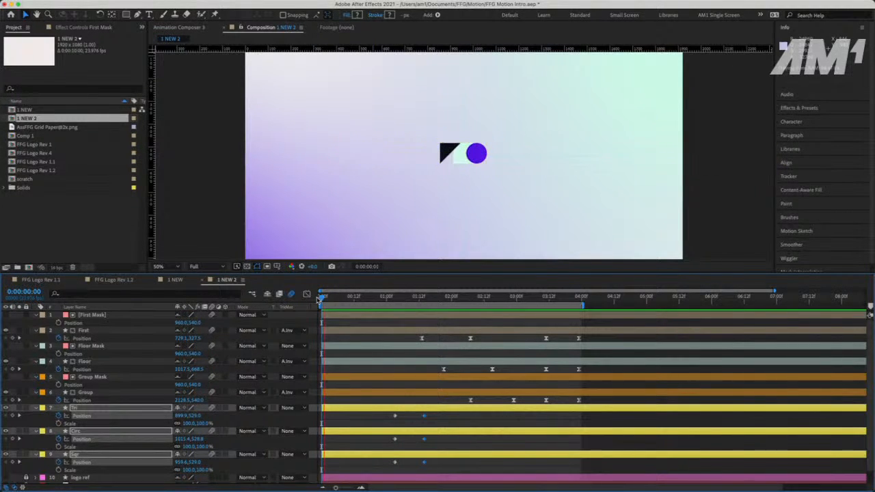
key("space")
key("space")
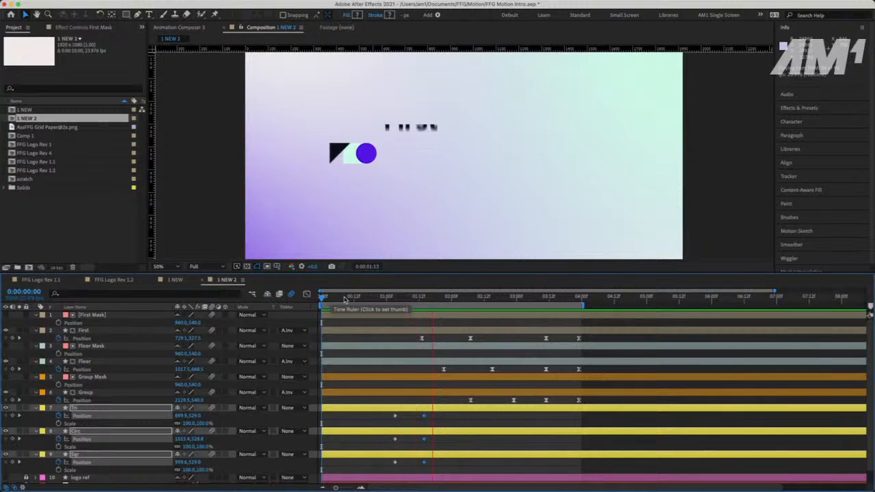
key("comma")
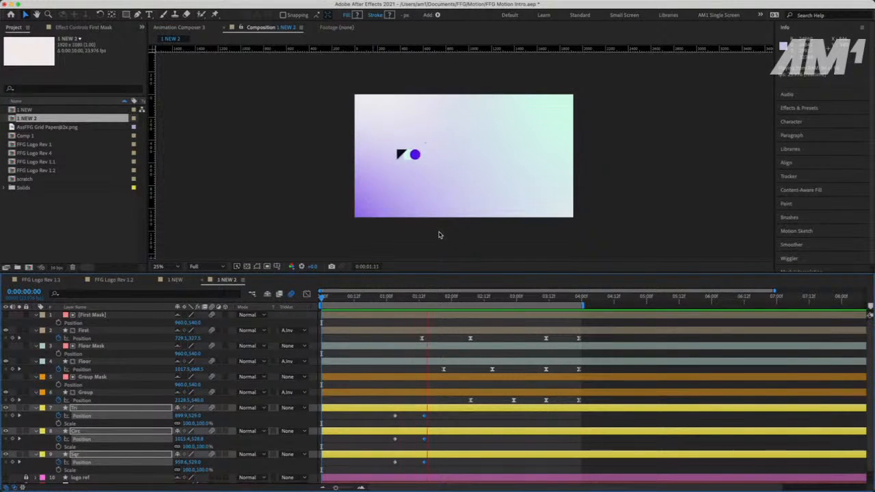
key("space")
Add Scale keyframes to Tri, Circ and Sqr at 0:00:01:03 and move them to 0:00:00:12
mouse_move(379, 302)
left_mouse_down()
mouse_move(405, 299)
mouse_move(397, 305)
left_mouse_up()
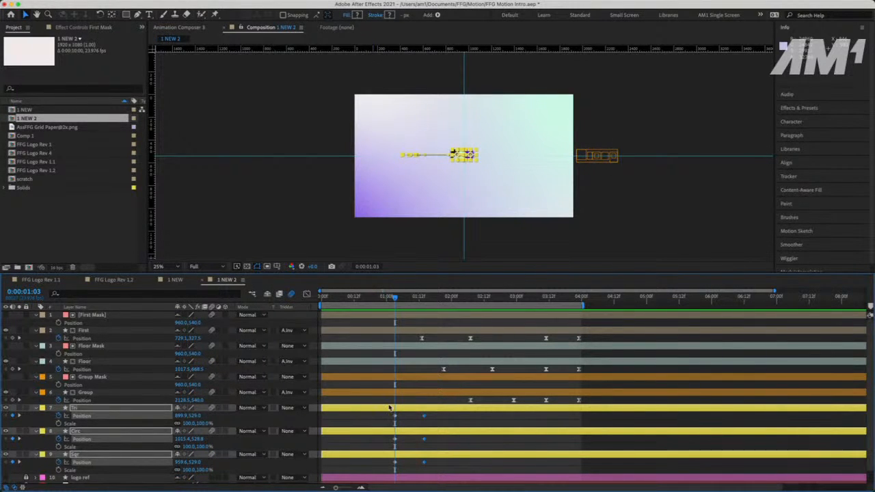
left_click_drag(390, 410, 398, 457)
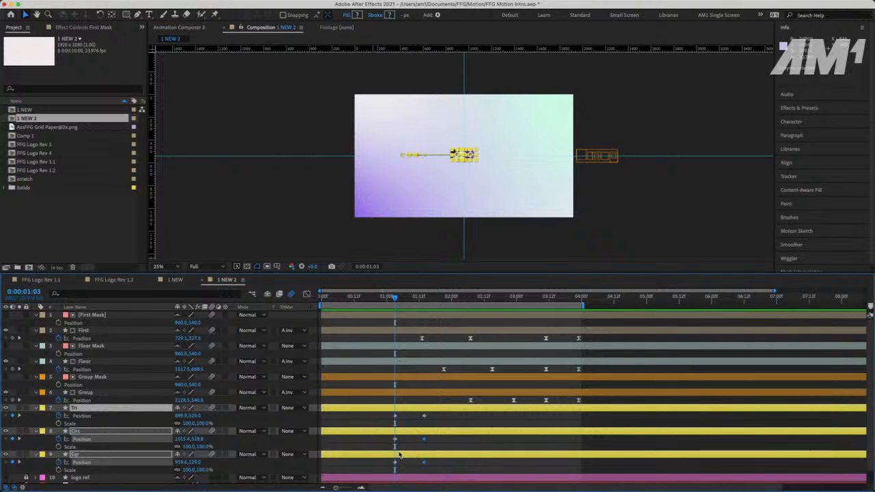
key("alt+shift+s")
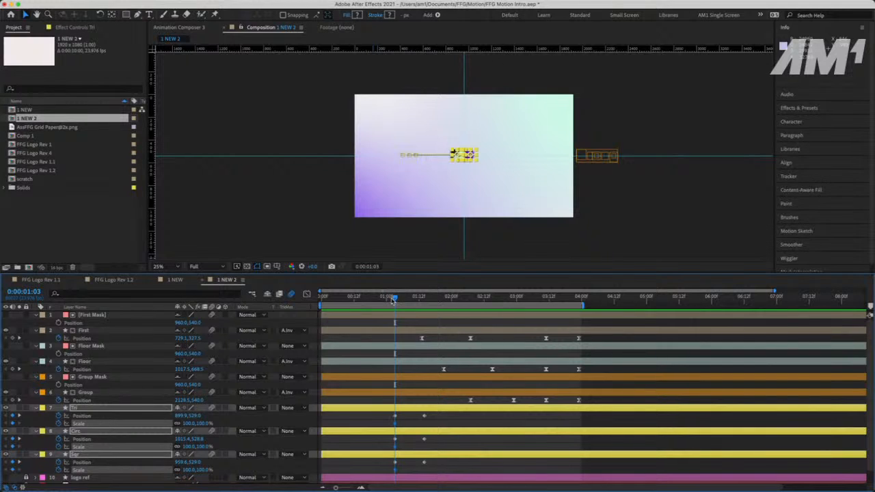
left_click_drag(394, 299, 372, 299)
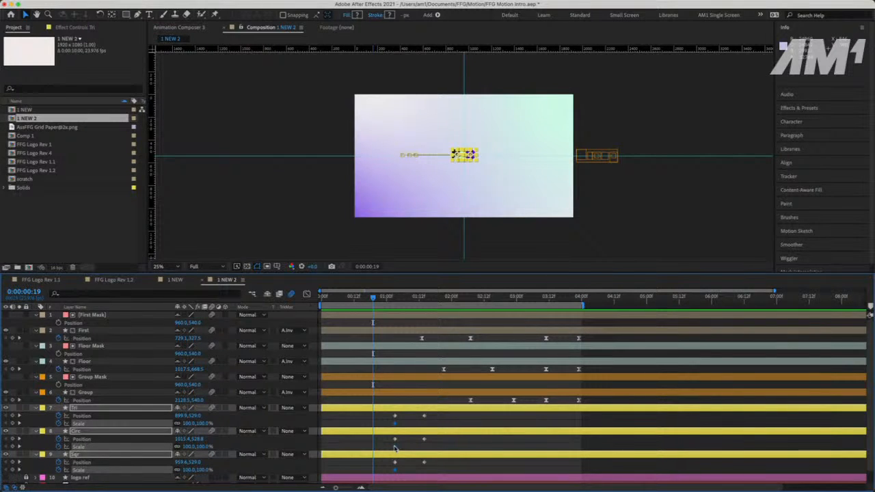
left_click_drag(394, 447, 354, 448)
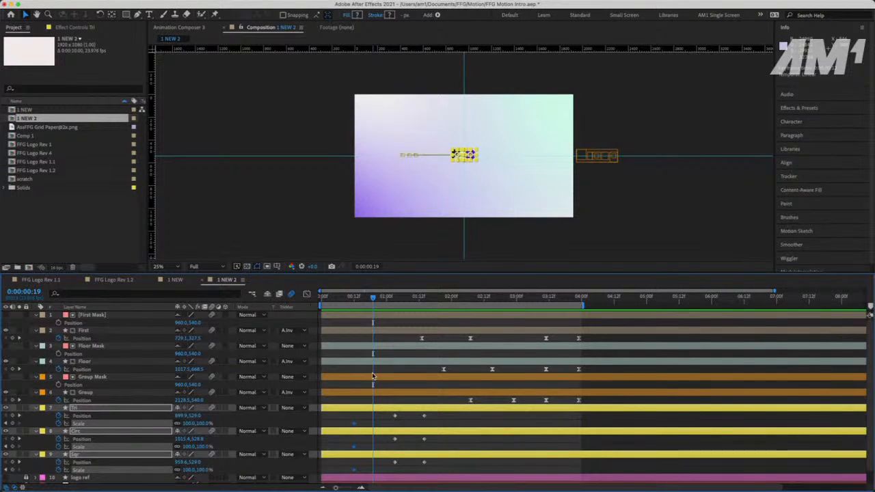
Scale Tri, Circ and Sqr up to 3272% at 0:00:00:00 and preview the shapes shrinking into place
key("Home")
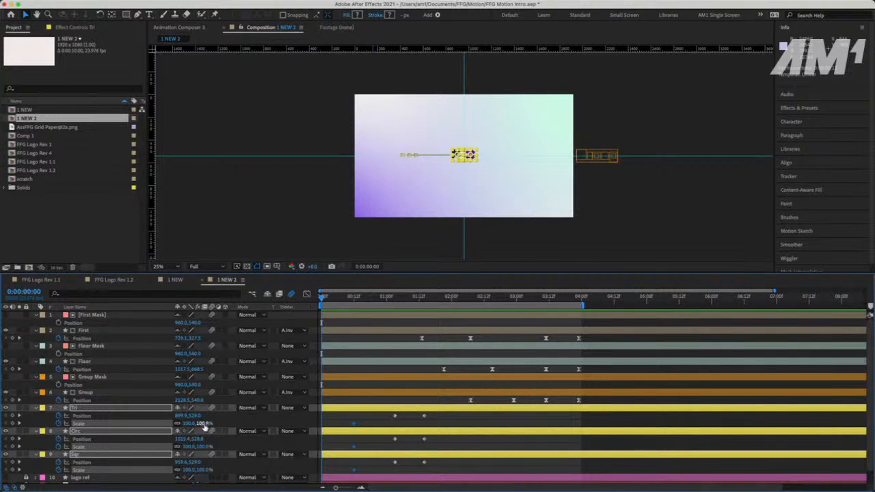
left_click_drag(204, 425, 410, 420)
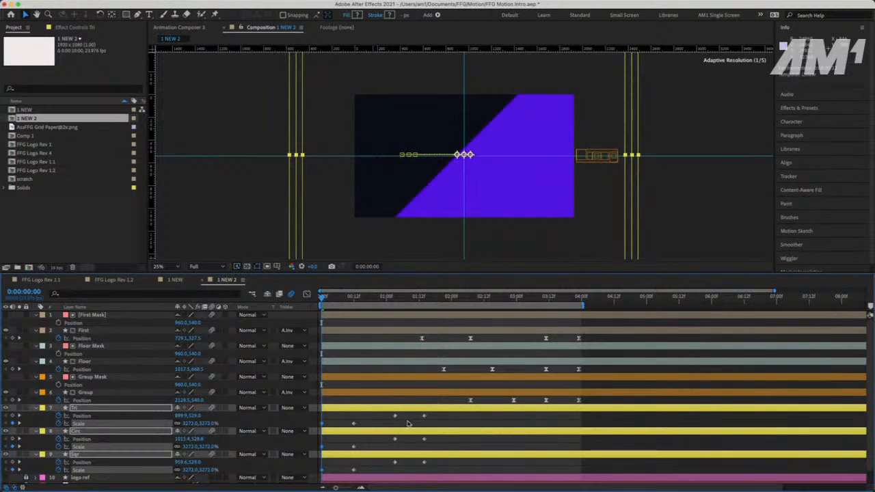
key("space")
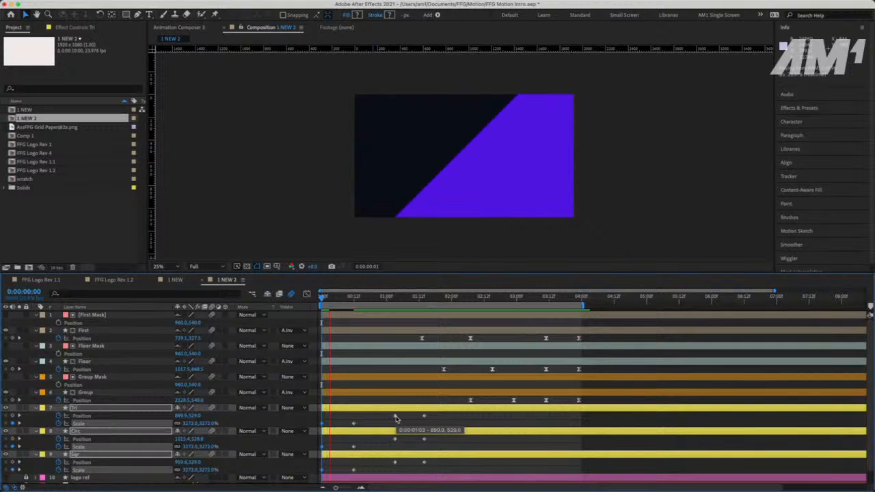
key("space")
left_click(350, 298)
left_click_drag(351, 299, 297, 309)
key("space")
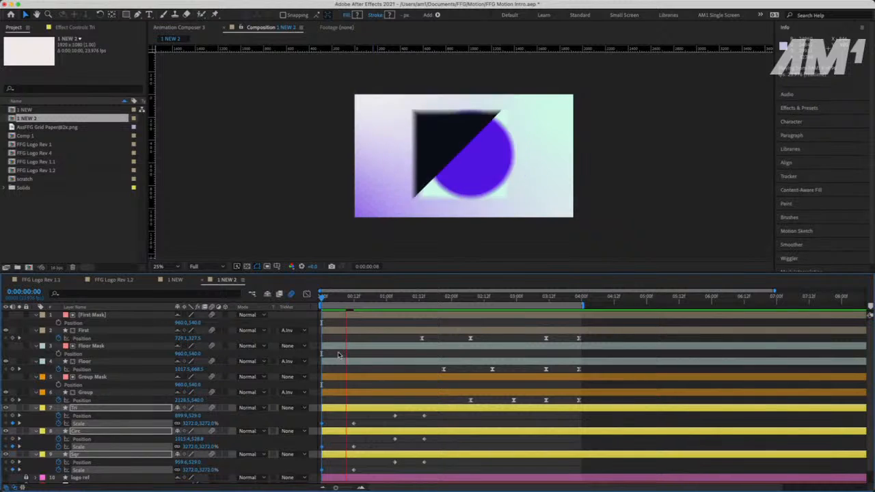
key("space")
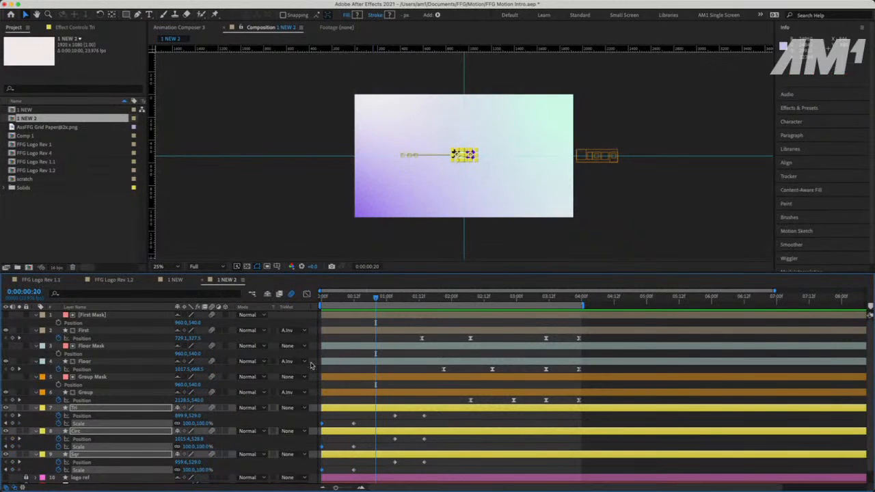
Open the Media & Disk Cache preferences
left_click(121, 235)
left_click(45, 5)
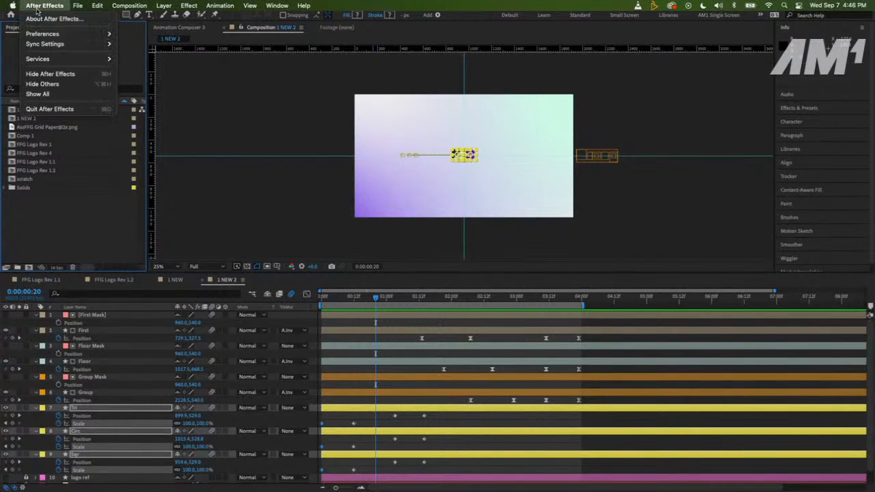
mouse_move(82, 34)
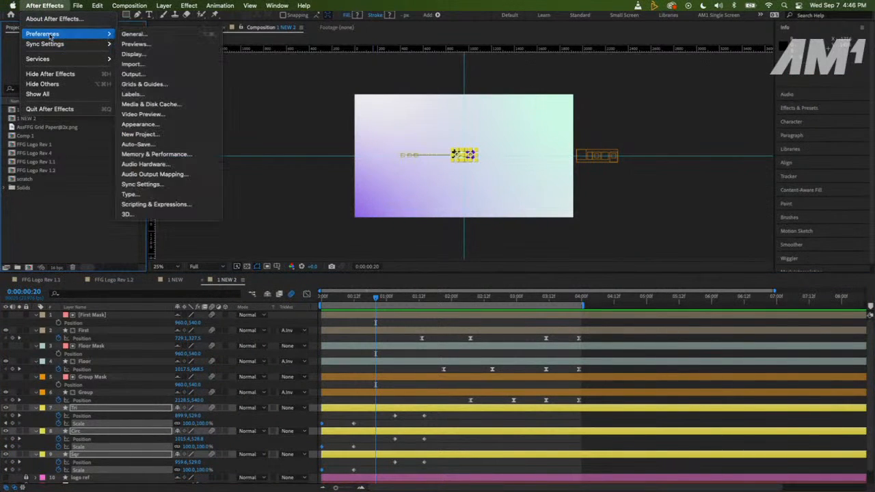
left_click(170, 107)
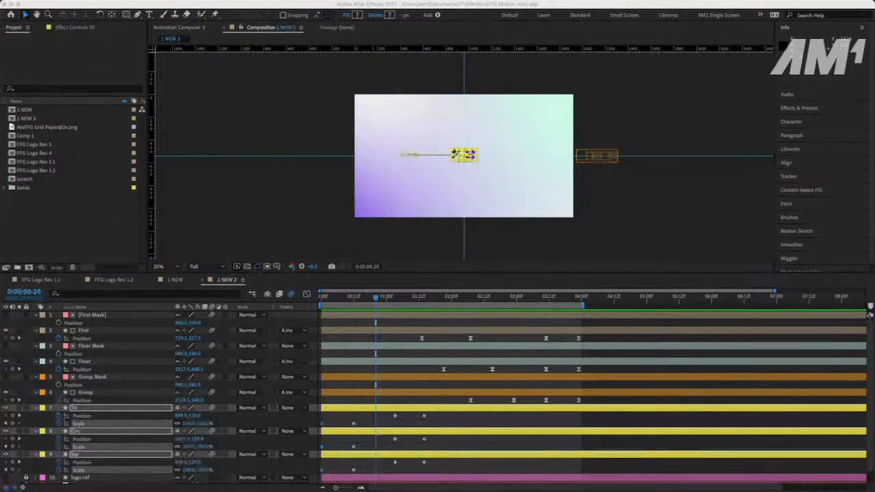
Replay 1 NEW 2 from the start to examine how the scale-down of the shapes leads into their position move
left_click(319, 297)
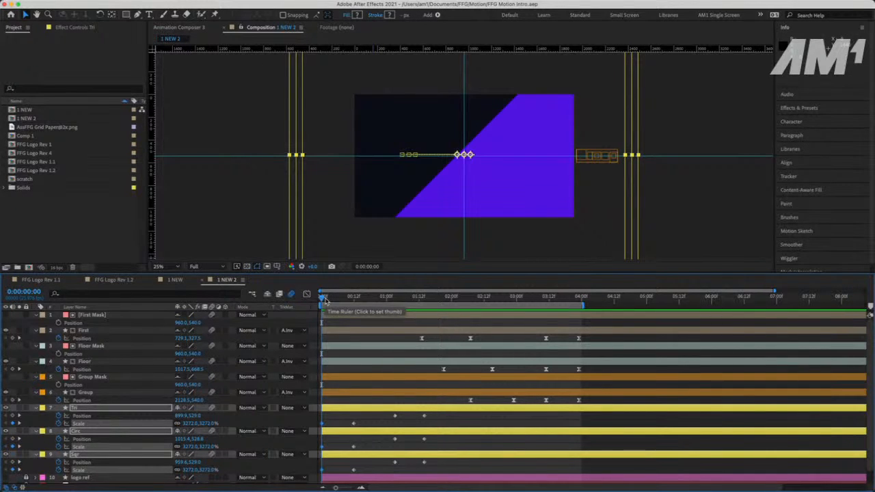
left_click_drag(326, 300, 322, 302)
key("space")
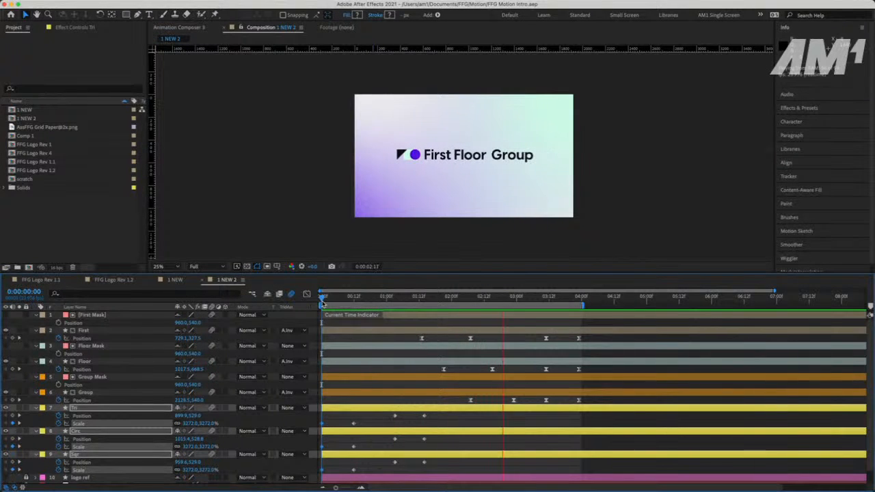
key("space")
key("space")
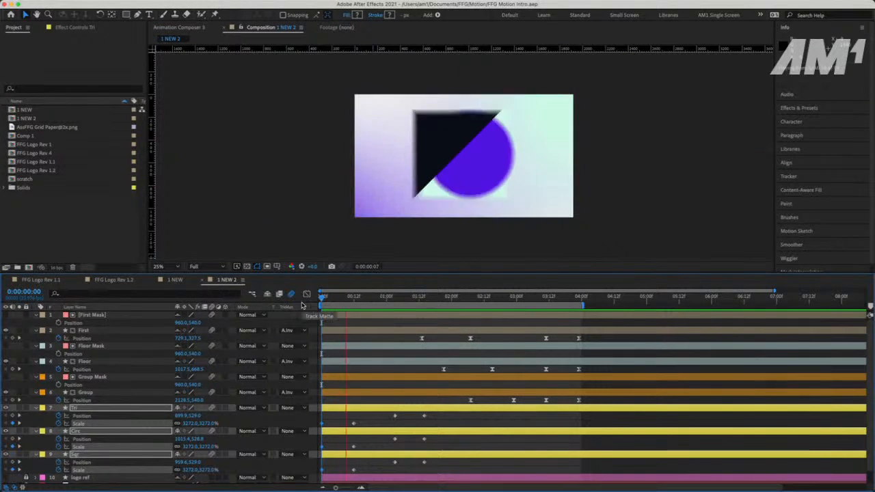
key("space")
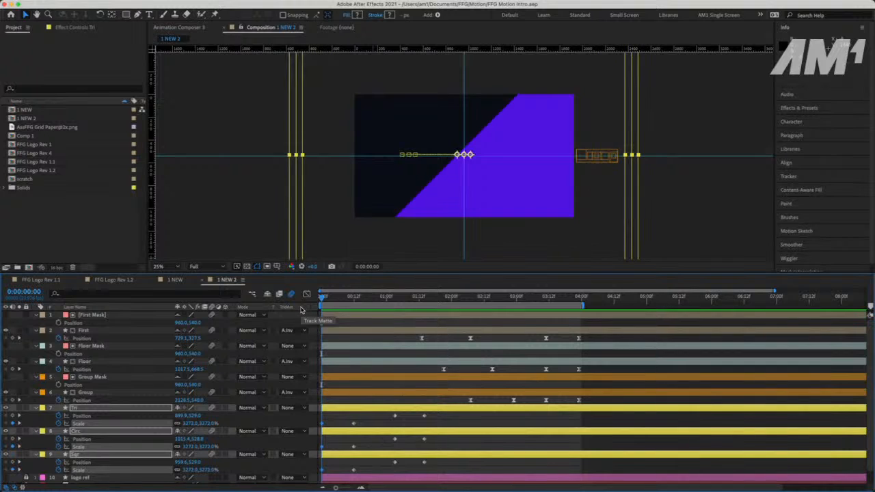
key("space")
key("space")
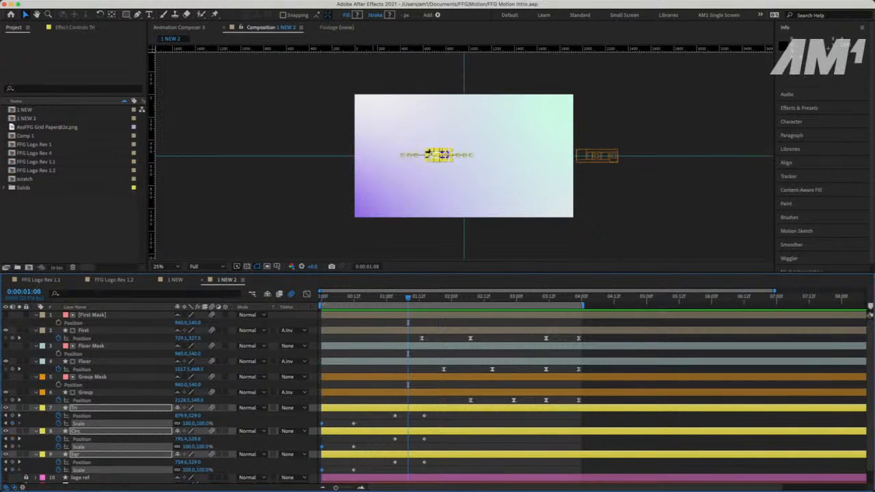
key("space")
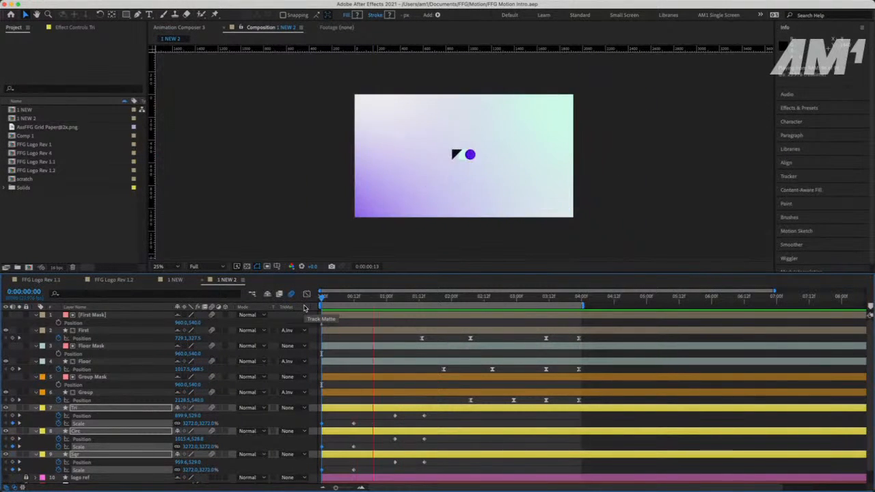
key("space")
key("space")
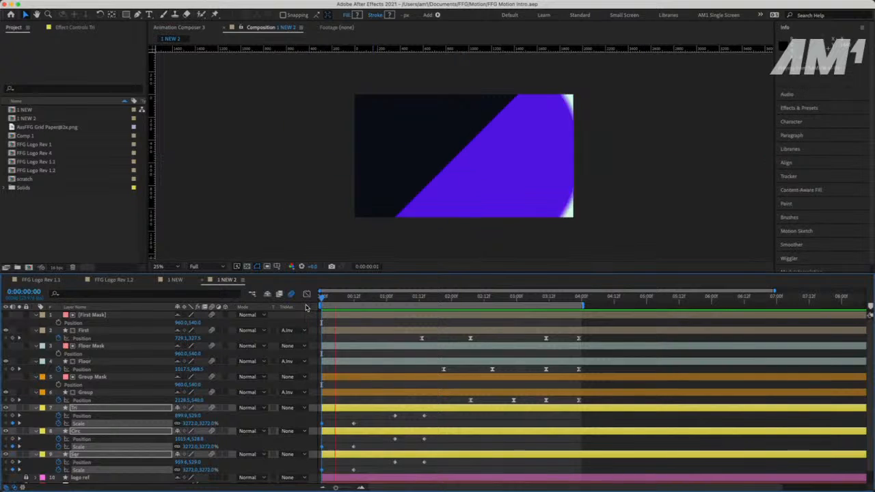
key("space")
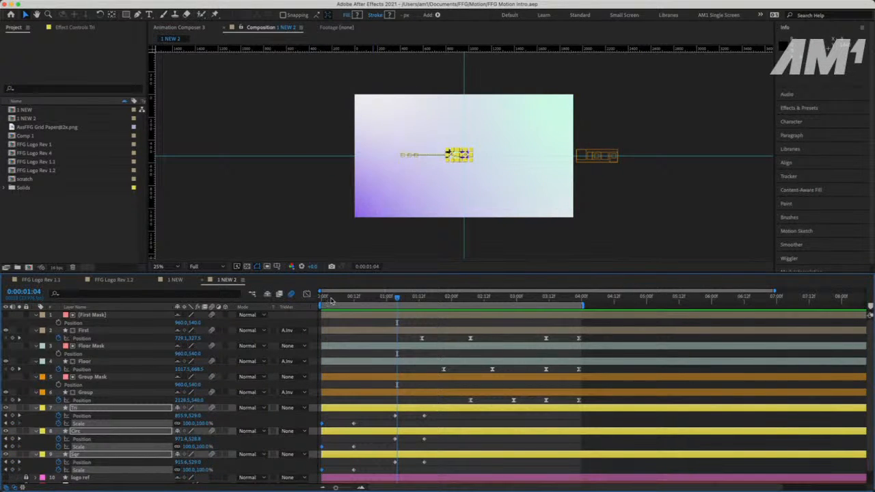
left_click_drag(331, 299, 292, 305)
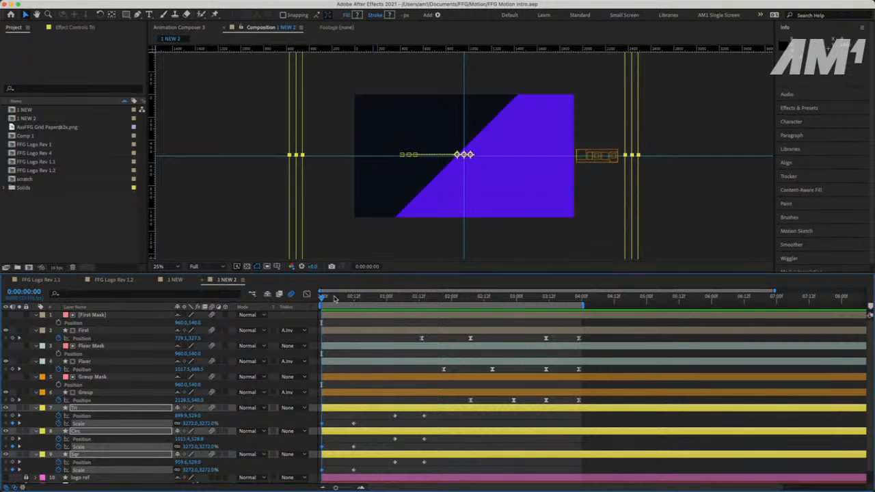
key("space")
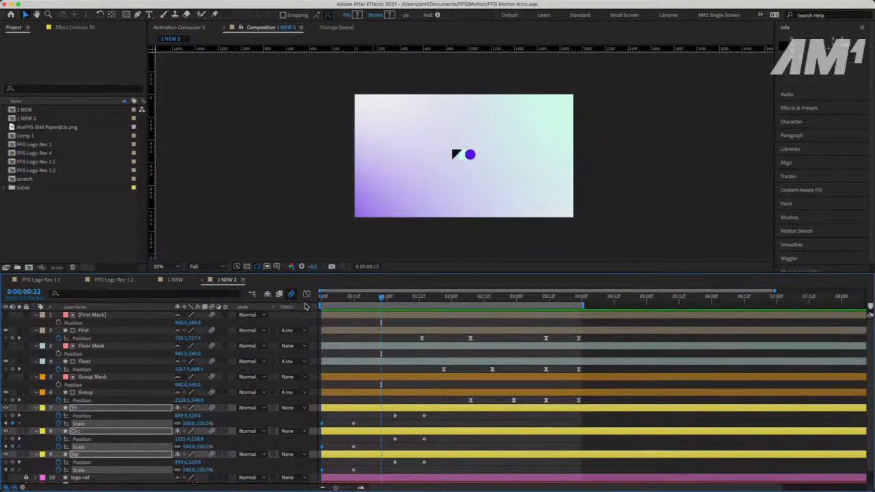
key("space")
Add Position keyframes to Tri, Circ and Sqr at 0:00:00:12 and preview from the start
left_click_drag(322, 303, 352, 304)
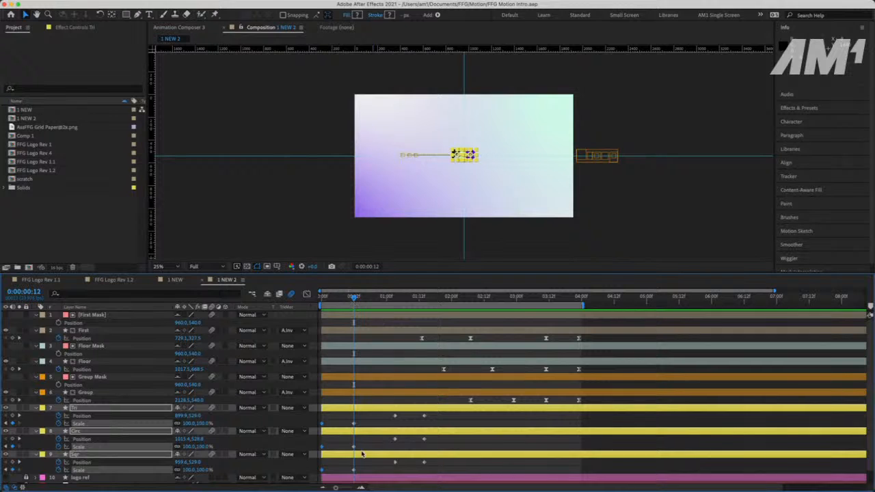
left_click(12, 415)
left_click_drag(331, 299, 313, 306)
key("space")
key("space")
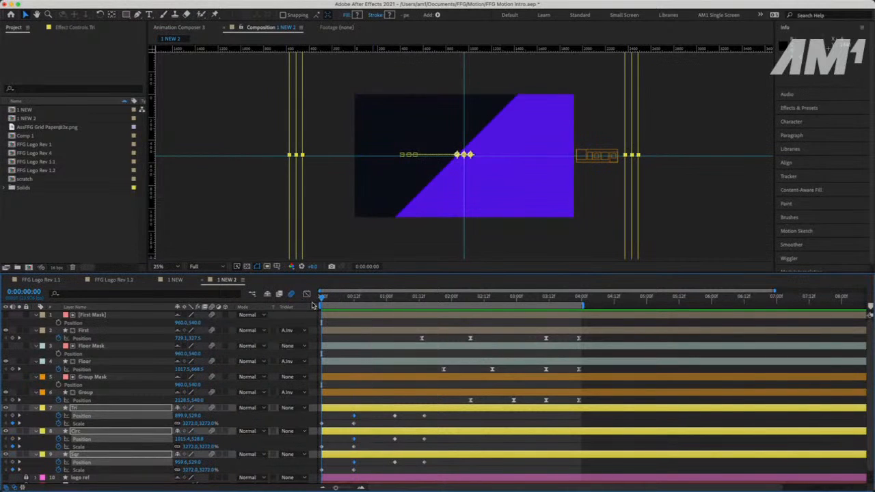
Increase the scale of Tri, Circ and Sqr at 0:00:00:00 to 5382%
left_click(50, 423)
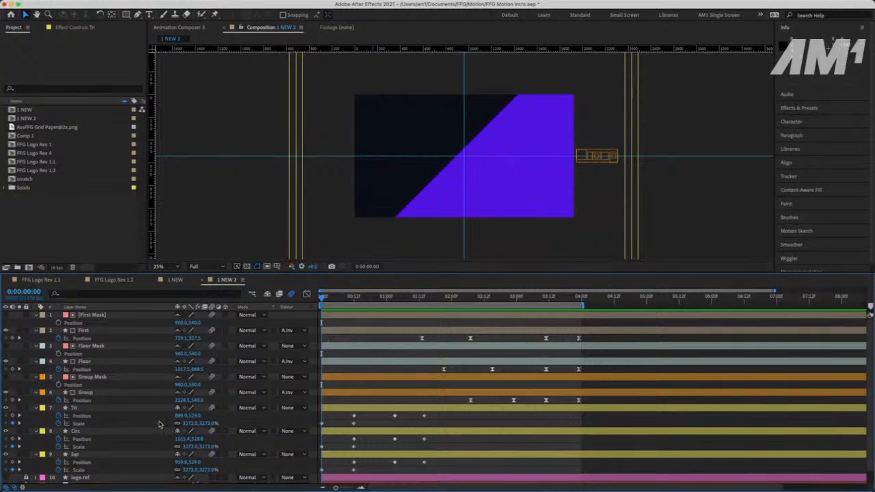
left_click(89, 408)
left_click(99, 454, "shift")
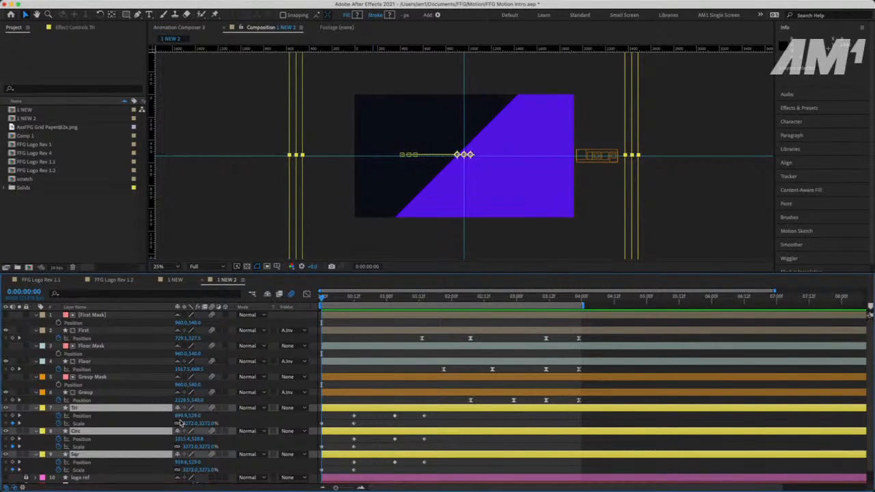
left_click_drag(207, 424, 300, 418)
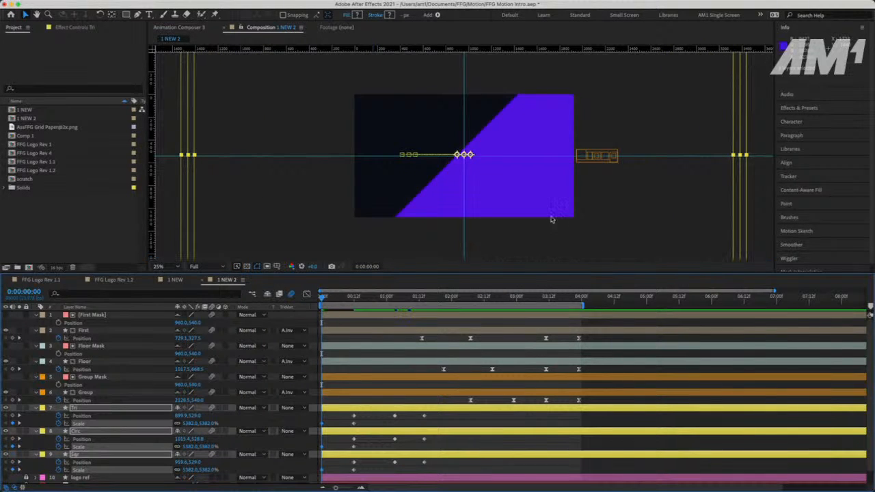
Set Tri's X position to 2370.9 and its Scale to 5813% at 0:00:00:00
key("comma")
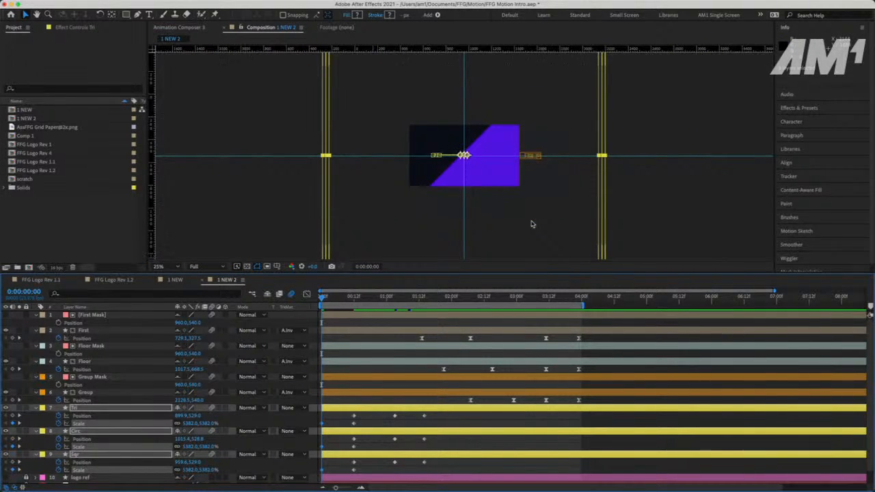
key("period")
left_click(107, 417)
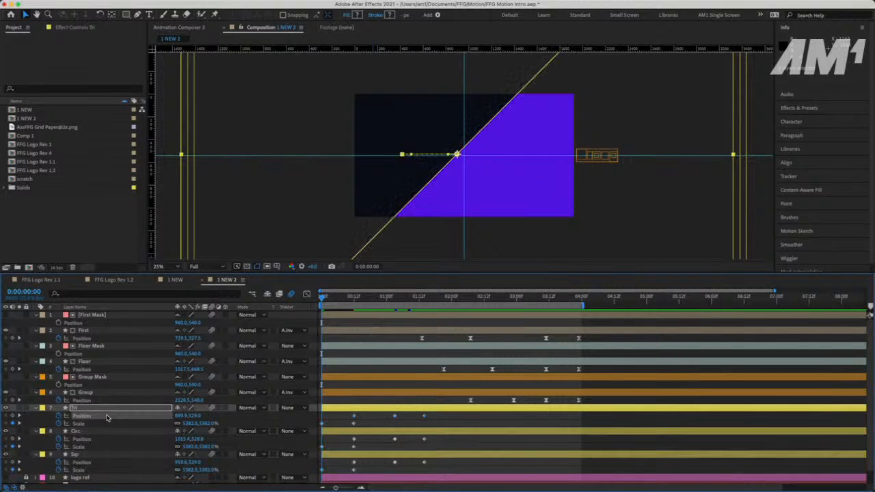
left_click_drag(181, 417, 327, 412)
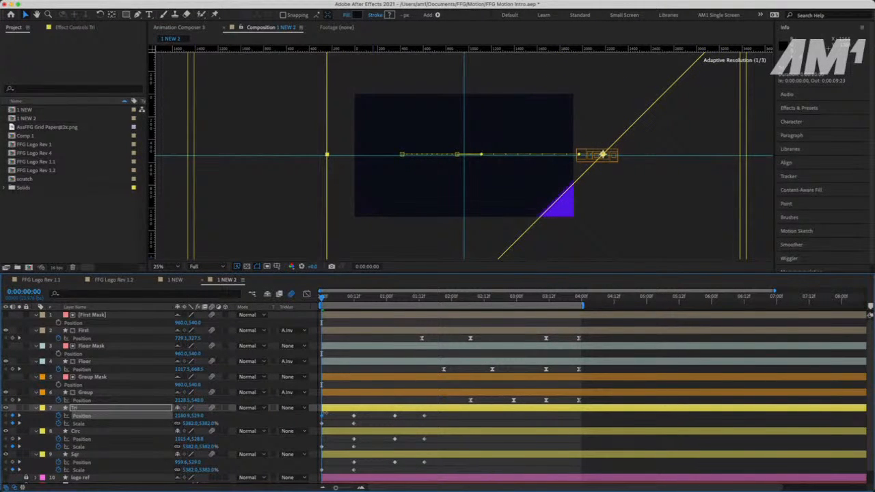
left_click_drag(325, 413, 335, 416)
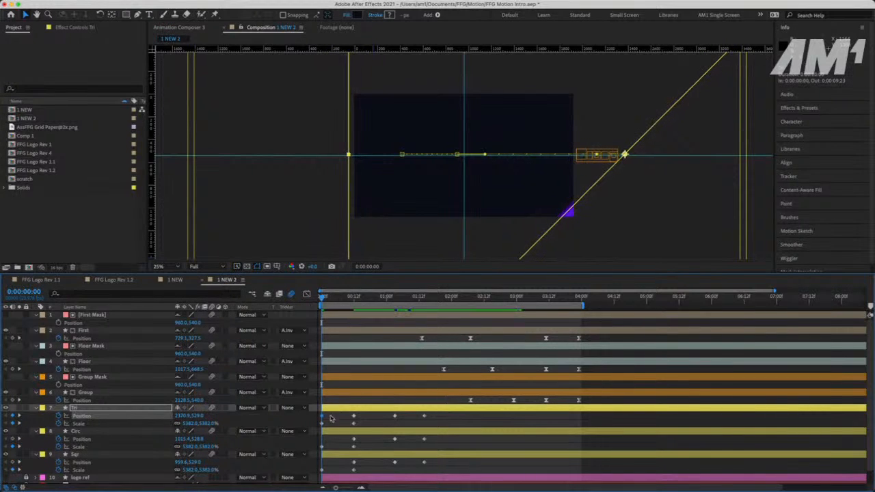
left_click_drag(179, 416, 246, 421)
key("super+z")
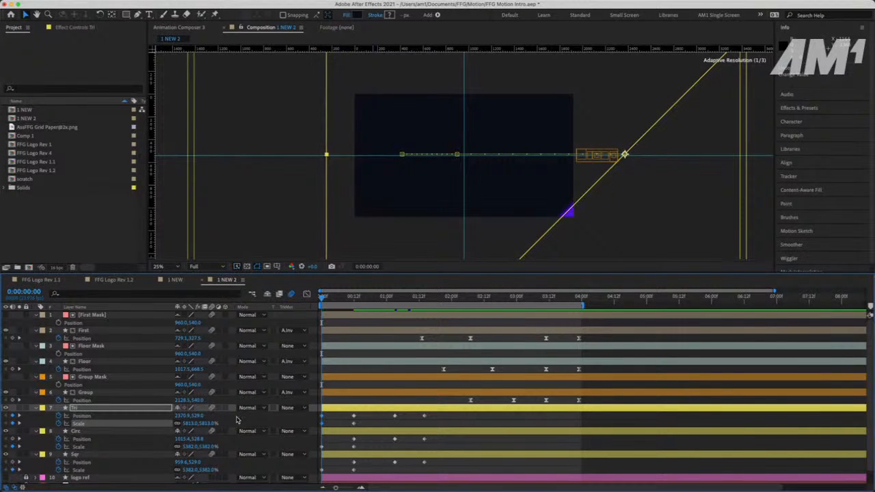
Set Tri's Position to 2549.9, 529.0 at 0:00:00:00, save the project and preview the animation from the start
left_click_drag(181, 416, 255, 413)
key("ctrl+s")
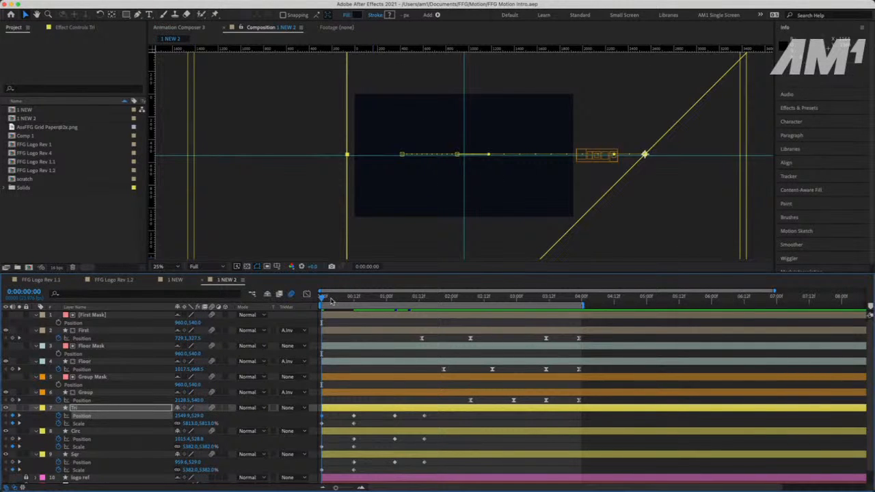
key("space")
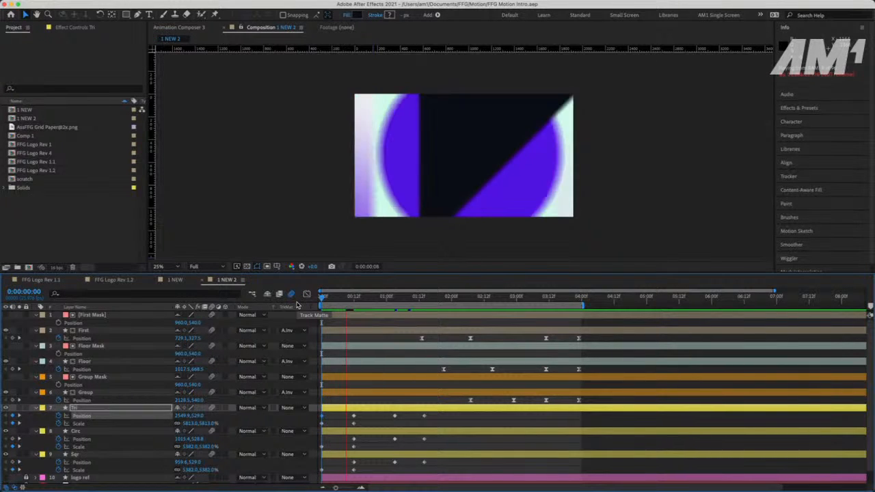
key("space")
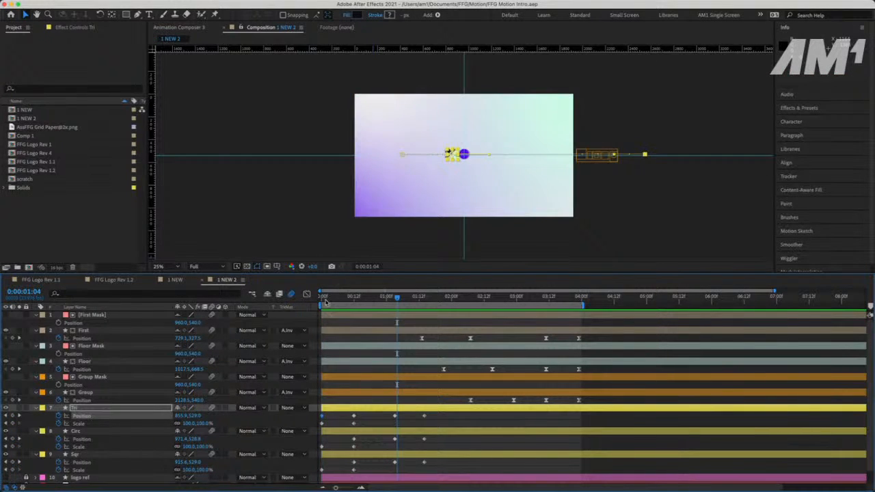
left_click(326, 302)
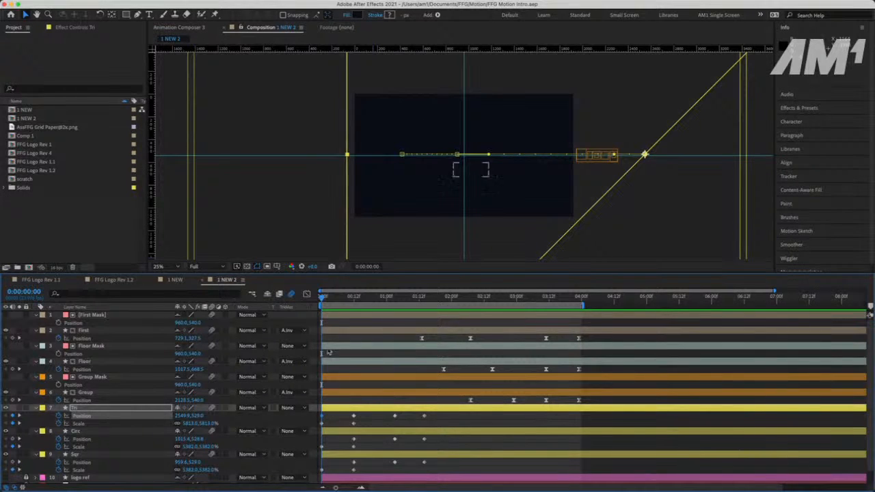
Hide the Tri layer and preview the animation from the start without it
left_click(6, 409)
left_click_drag(333, 301, 303, 307)
key("space")
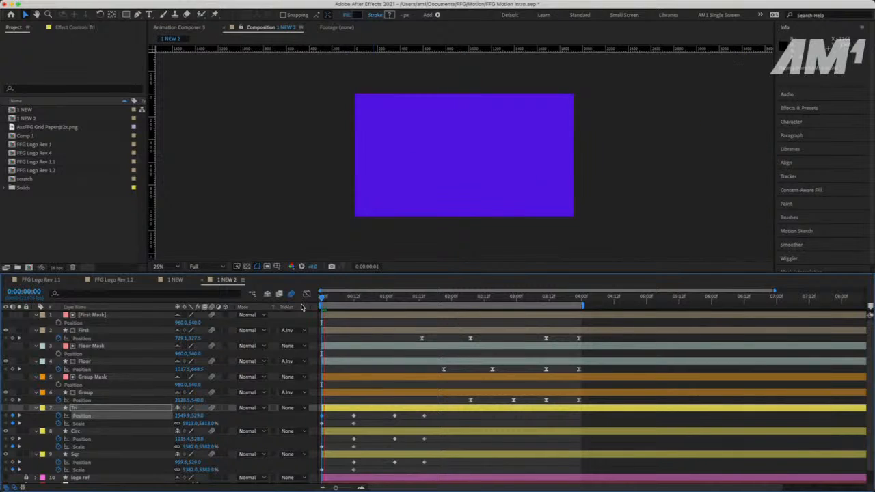
key("space")
Move the Tri, Circ and Sqr Position and Scale keyframes at 0:00:00:12 earlier to about 0:00:00:09
mouse_move(331, 299)
left_mouse_down()
mouse_move(344, 300)
mouse_move(324, 302)
mouse_move(352, 299)
mouse_move(321, 303)
left_mouse_up()
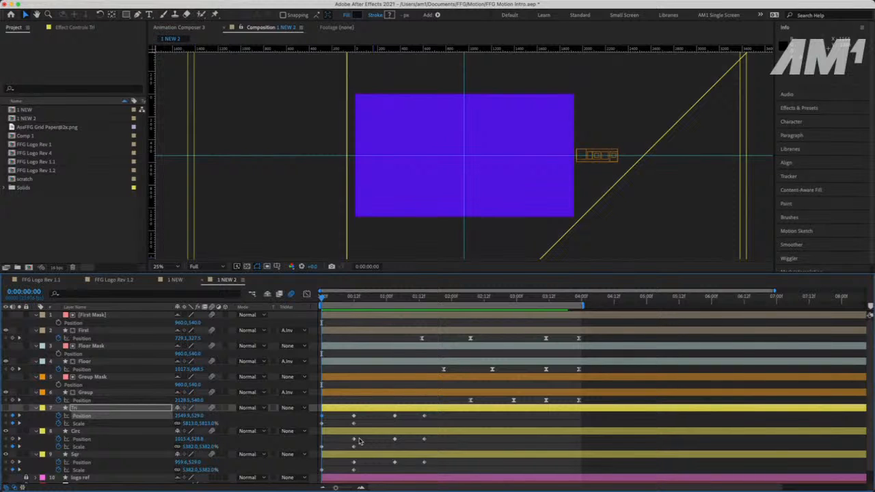
left_click_drag(363, 413, 348, 472)
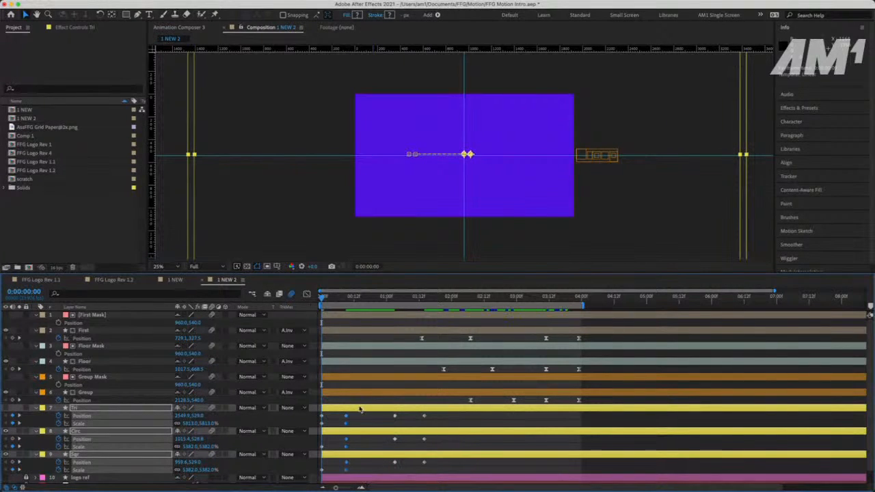
left_click(357, 450)
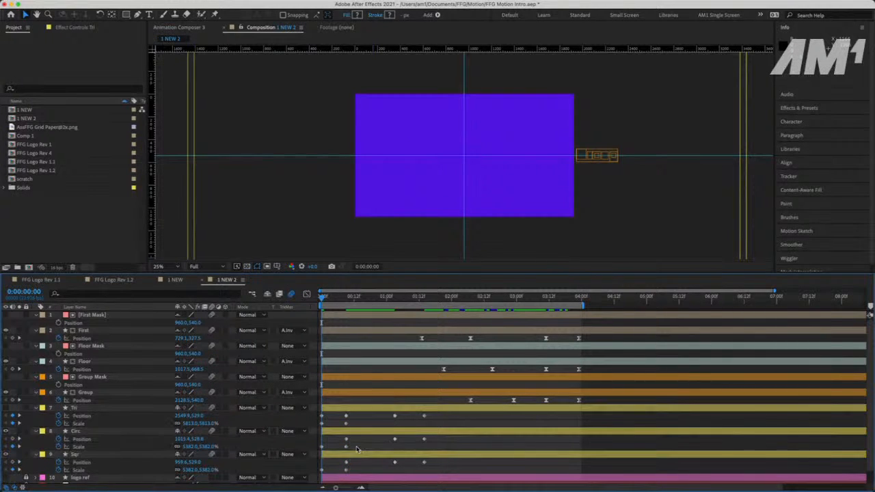
Try delaying the Tri and Circ shrink keyframes to start at about 0:00:00:07, and preview the stagger from the start
left_click_drag(356, 449, 342, 417)
key("space")
key("space")
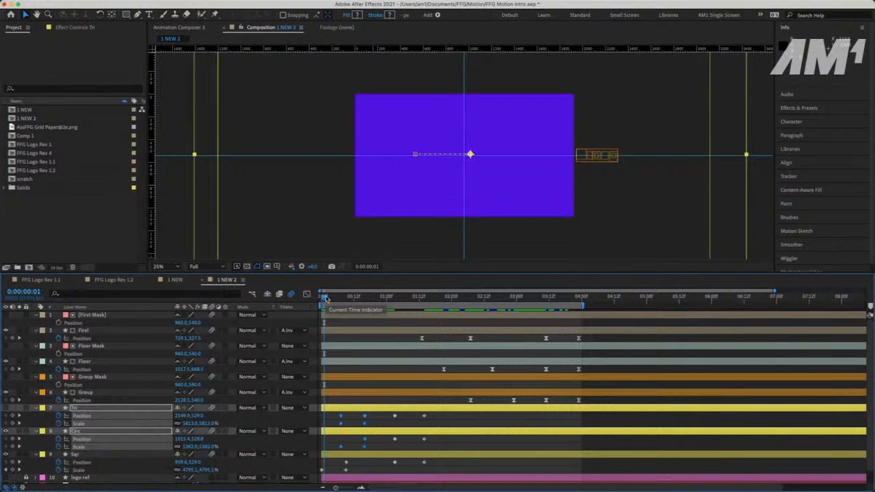
left_click_drag(325, 298, 349, 308)
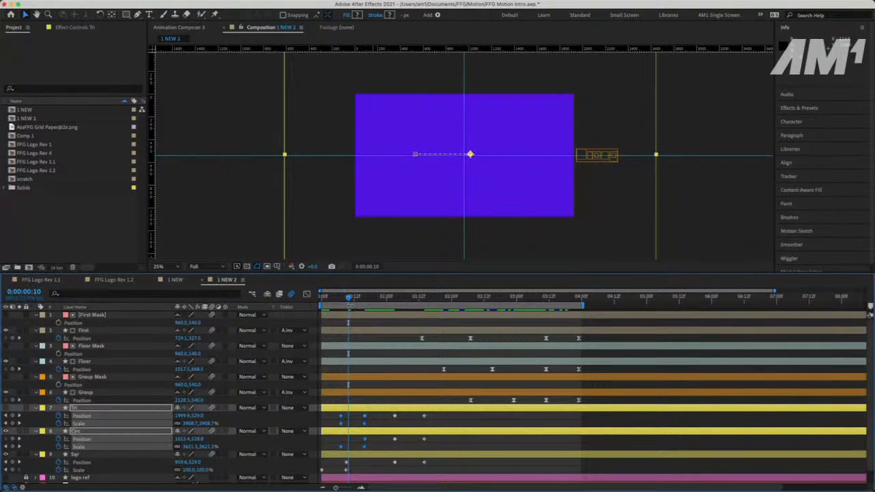
left_click_drag(349, 301, 270, 312)
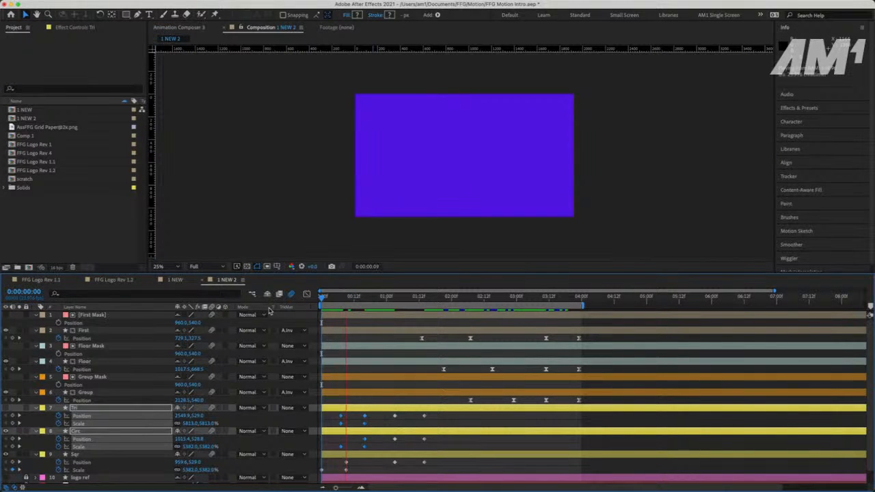
key("space")
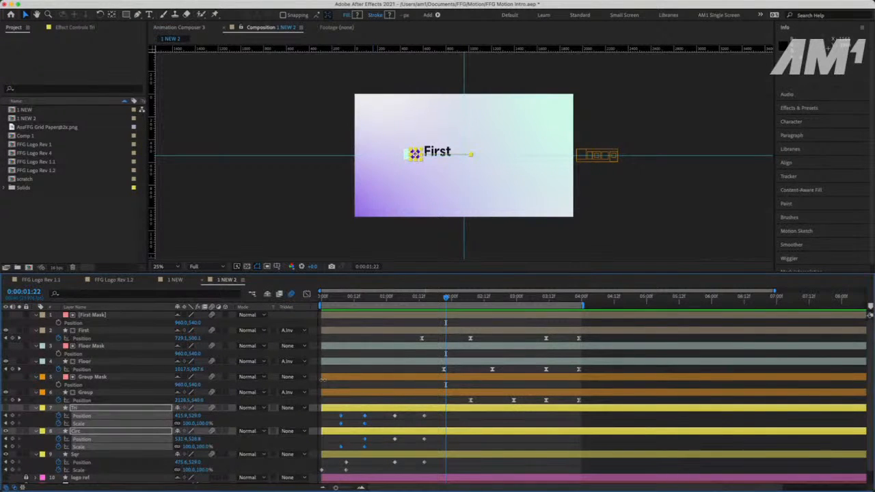
Show the Tri layer again, shift its shrink keyframes back to start at 0:00:00:00, and preview the result
left_click(93, 456)
left_click(95, 410)
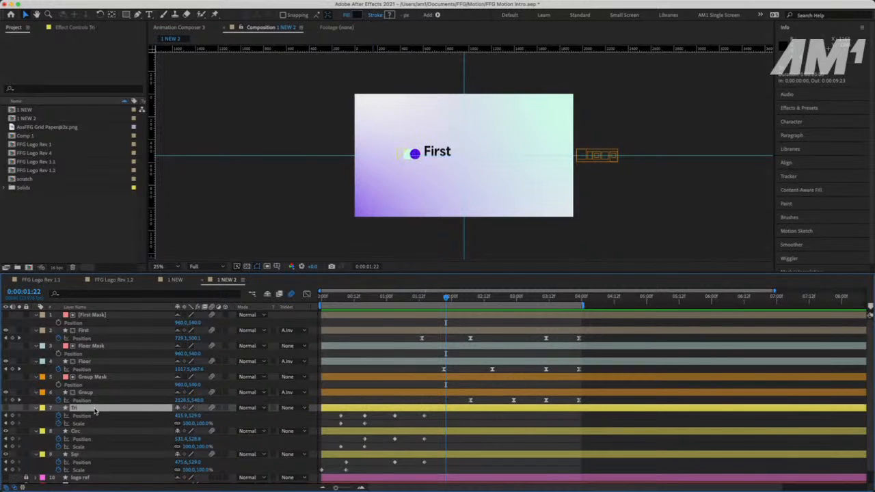
left_click(5, 409)
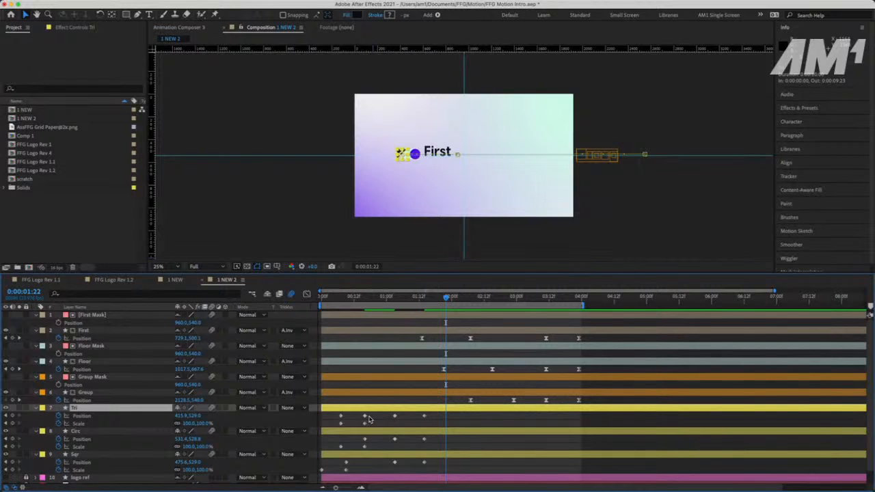
left_click_drag(373, 413, 323, 425)
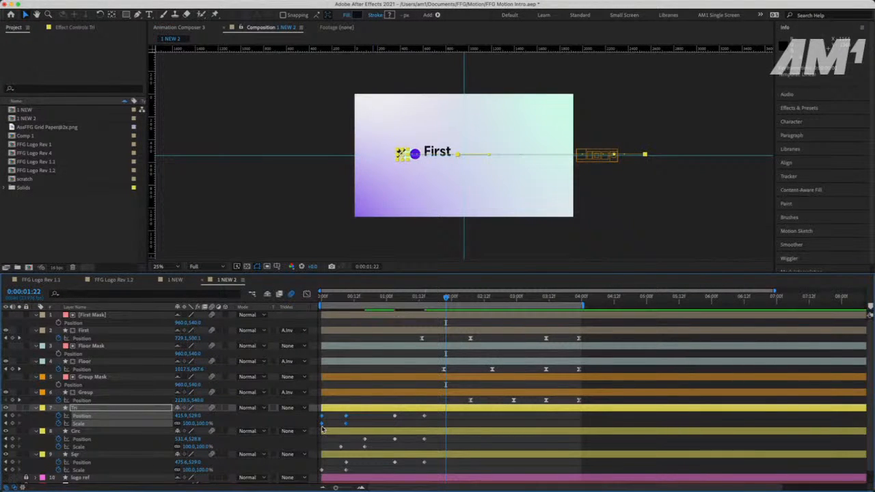
left_click_drag(334, 295, 322, 296)
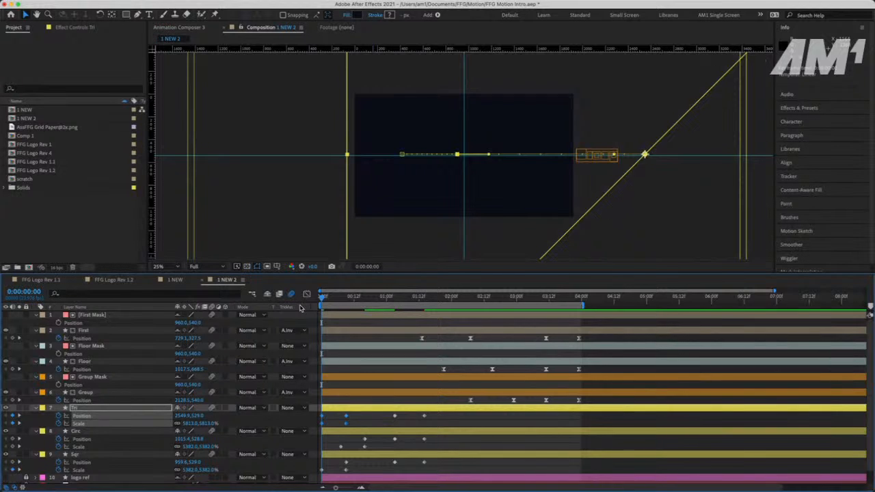
key("space")
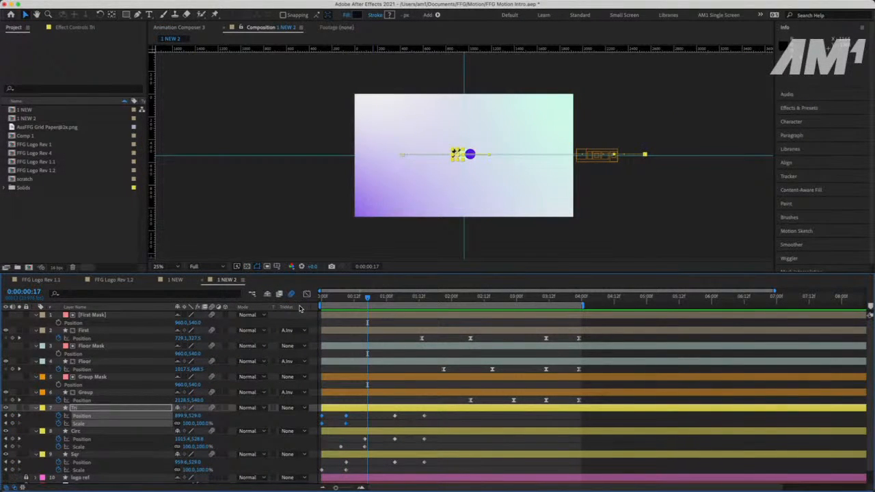
Try delaying the Sqr shrink keyframes to start at about 0:00:00:16, and preview from the start
mouse_move(361, 464)
left_mouse_down()
mouse_move(320, 474)
mouse_move(366, 475)
left_mouse_up()
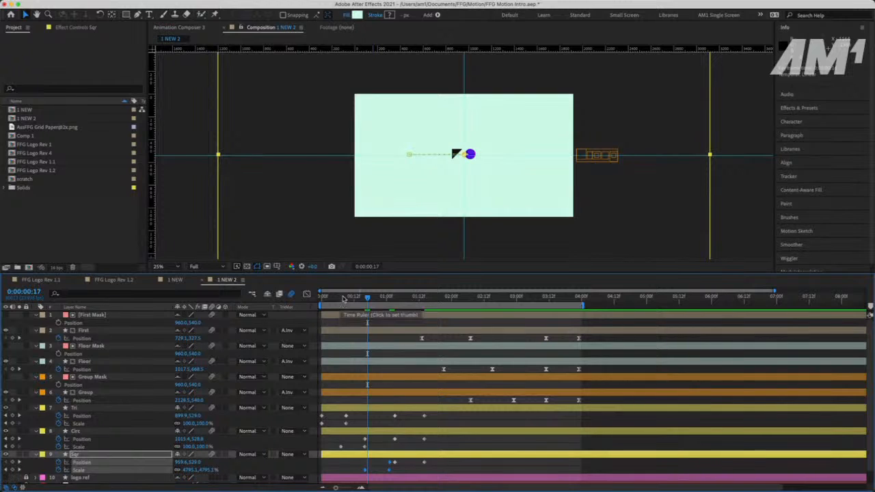
left_click_drag(343, 299, 286, 307)
key("space")
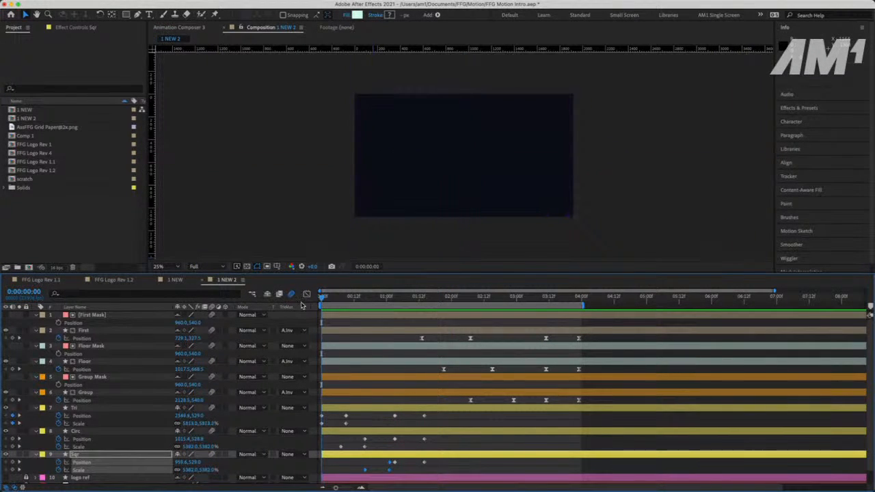
key("space")
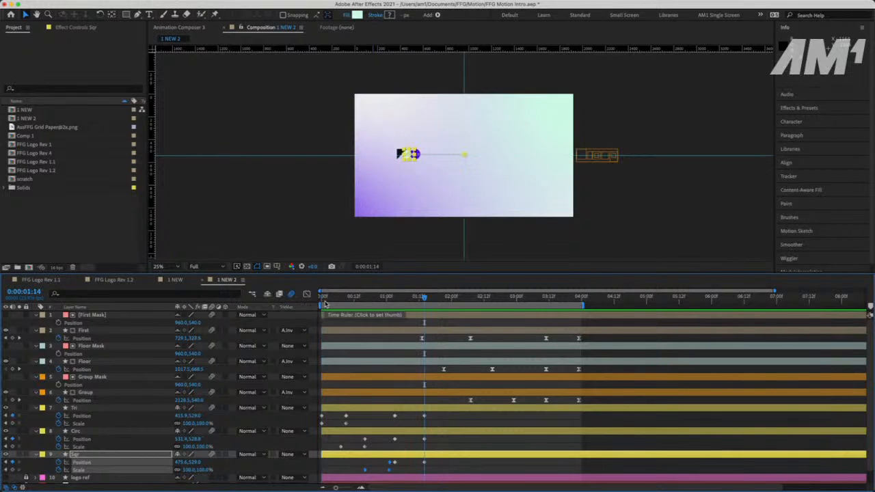
Replay the opening repeatedly to examine how the staggered shapes shrink and lead into the position move
key("space")
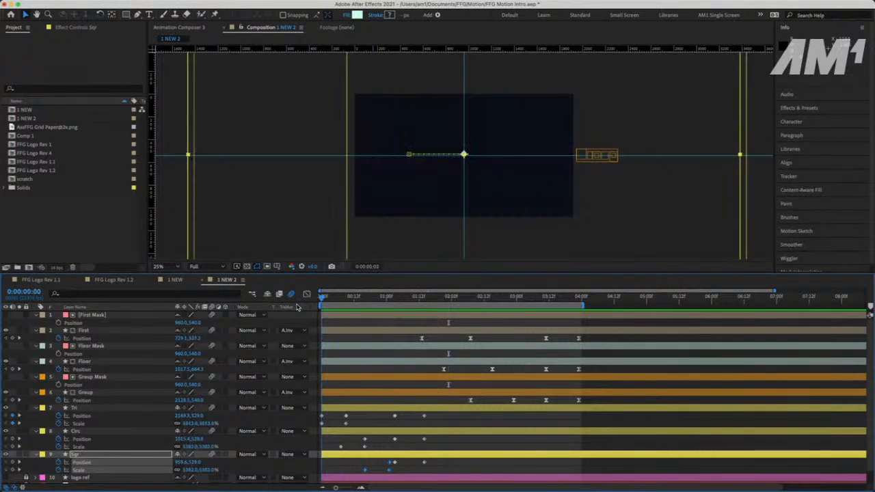
key("space")
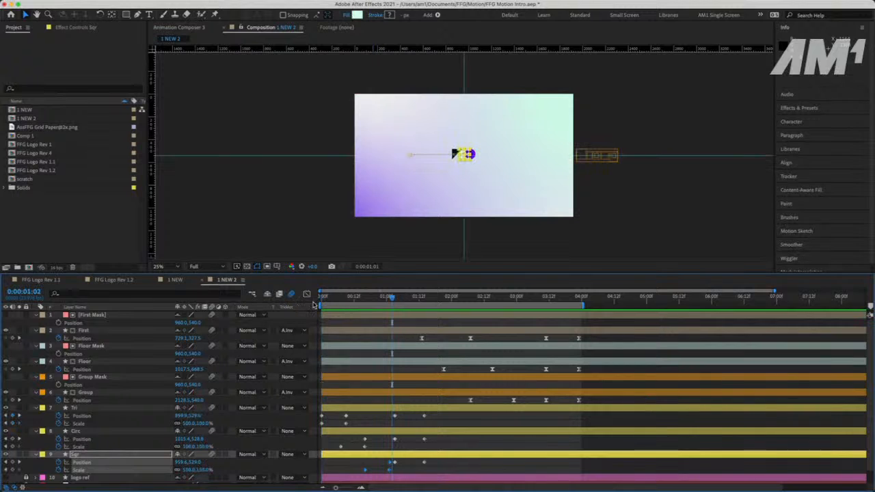
key("space")
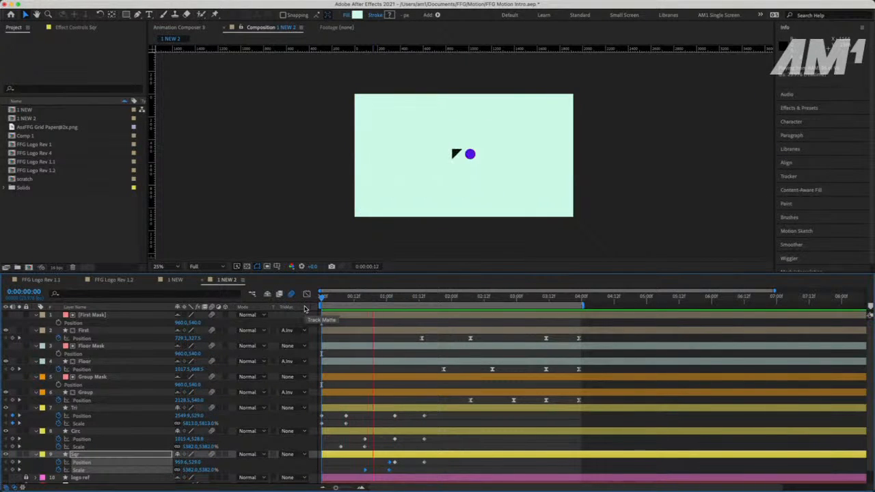
key("space")
key("space")
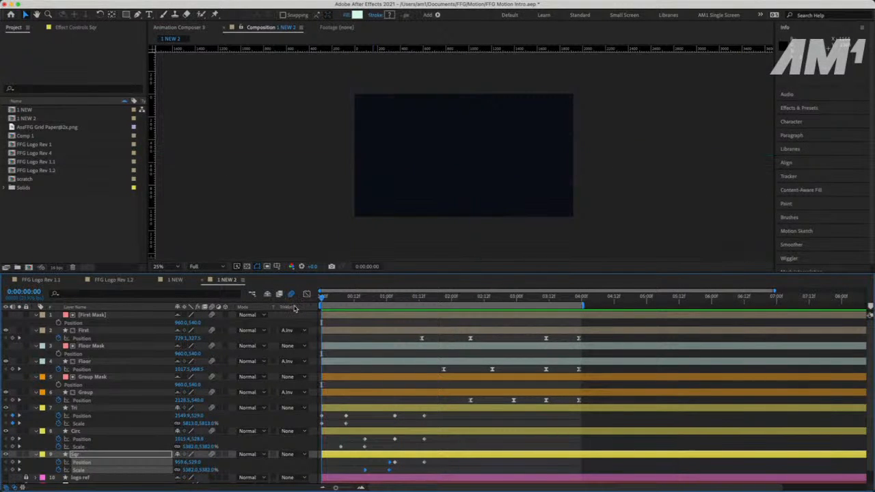
key("space")
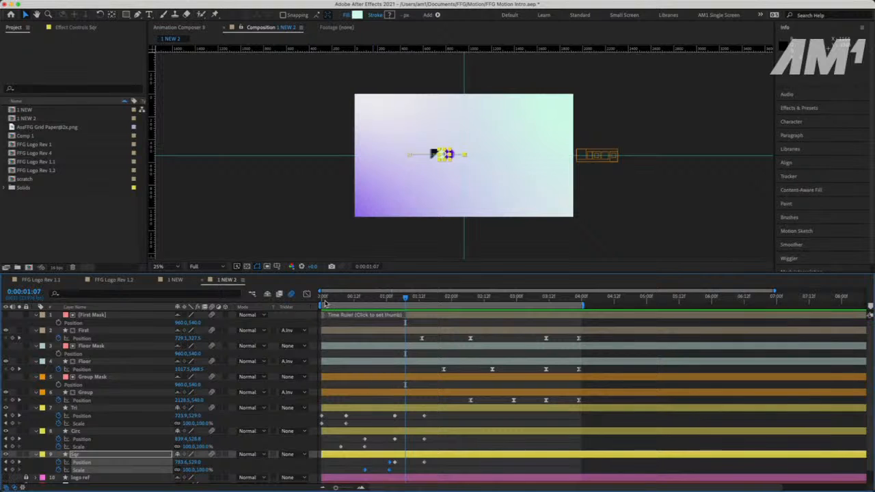
key("space")
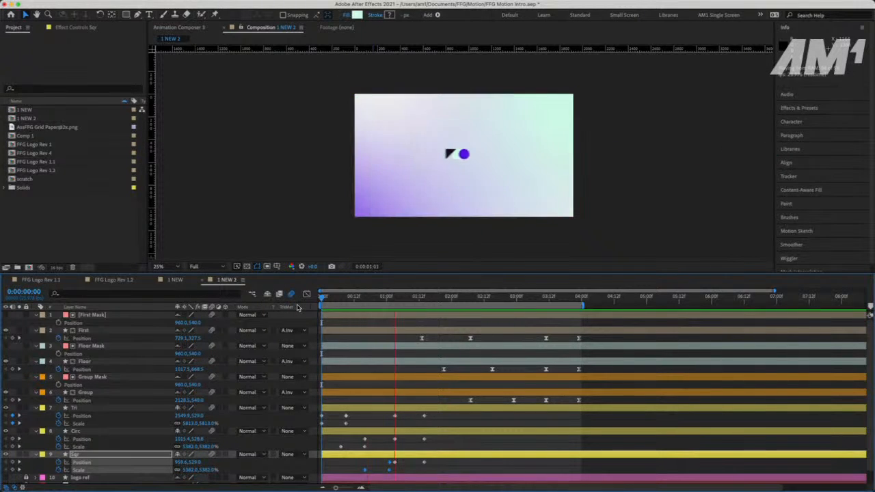
key("space")
key("space")
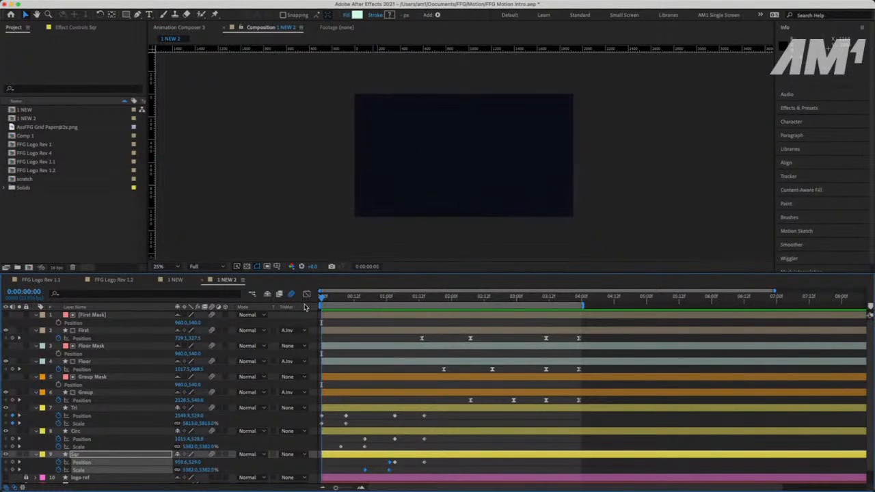
key("space")
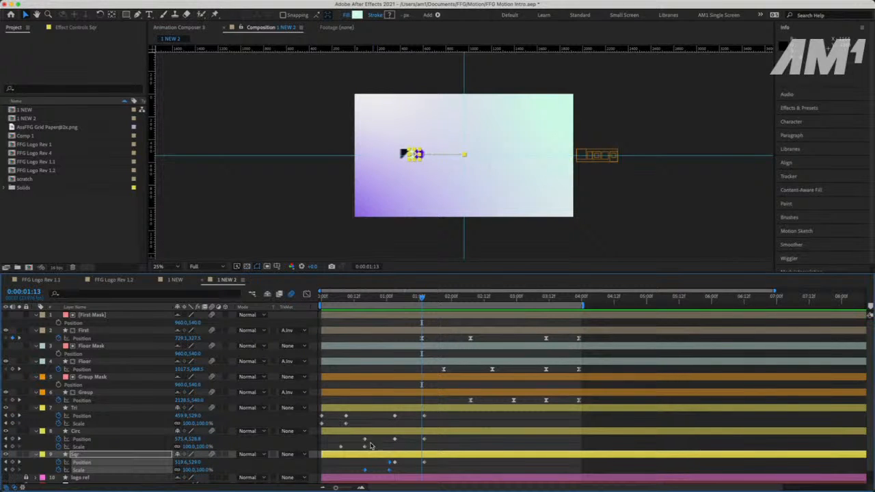
Shift the Circ and Sqr shrink keyframes back so both layers start scaling down at 0:00:00:00
left_click(341, 446)
left_click_drag(343, 449, 323, 449)
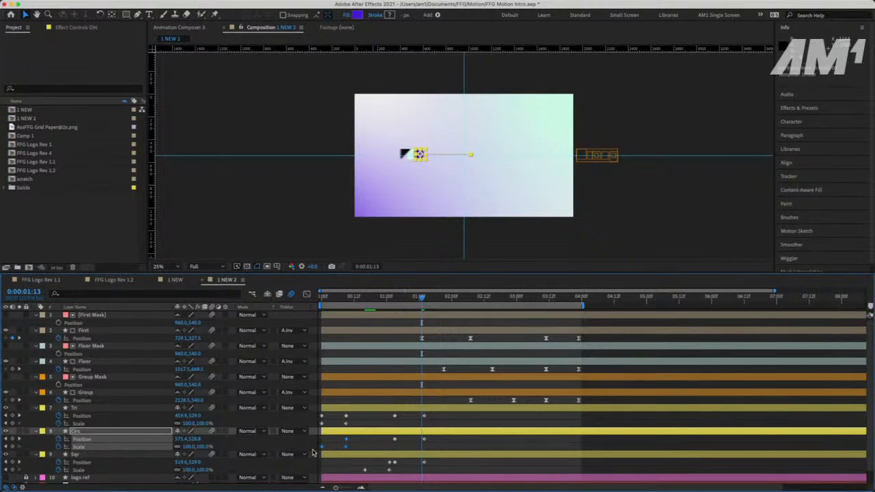
left_click_drag(392, 459, 314, 472)
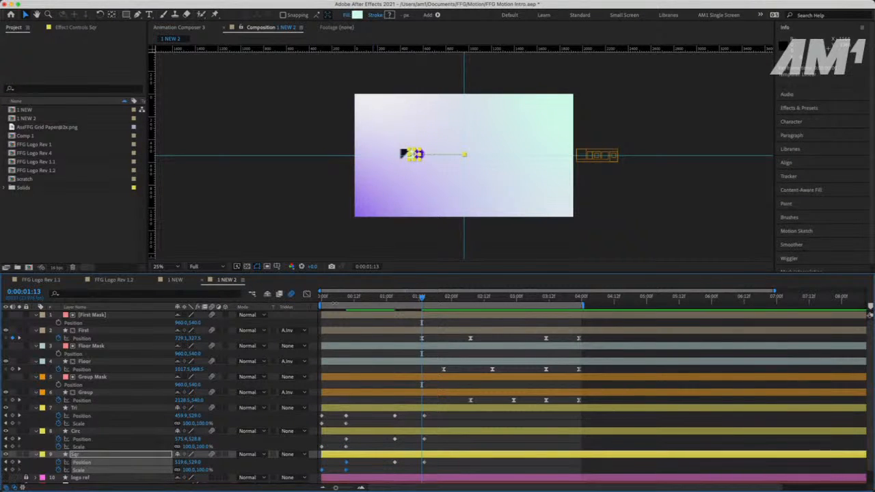
Preview the opening with the Tri, Circ and Sqr layers all shrinking from the first frame
key("space")
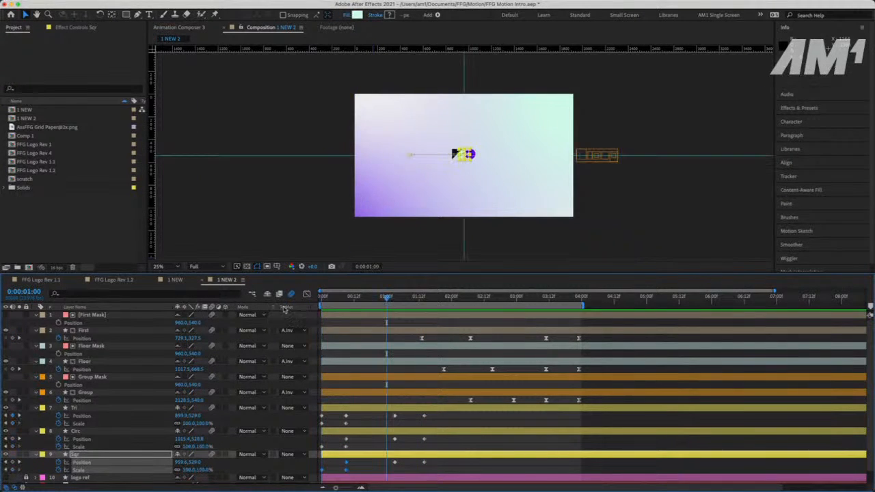
key("space")
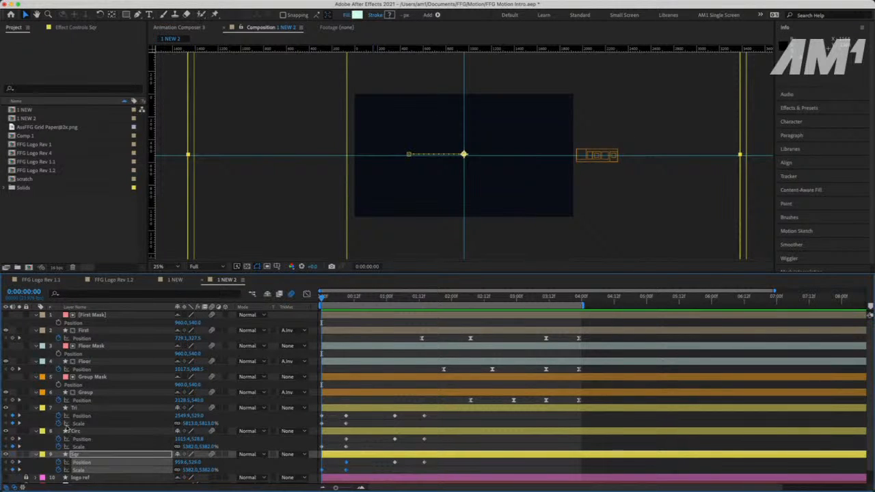
Examine the oversized Tri shape's extent and motion path around the frame at 0:00:00:00, along with its Scale and Position keyframes
left_click(106, 423)
scroll(366, 341, "down", 1)
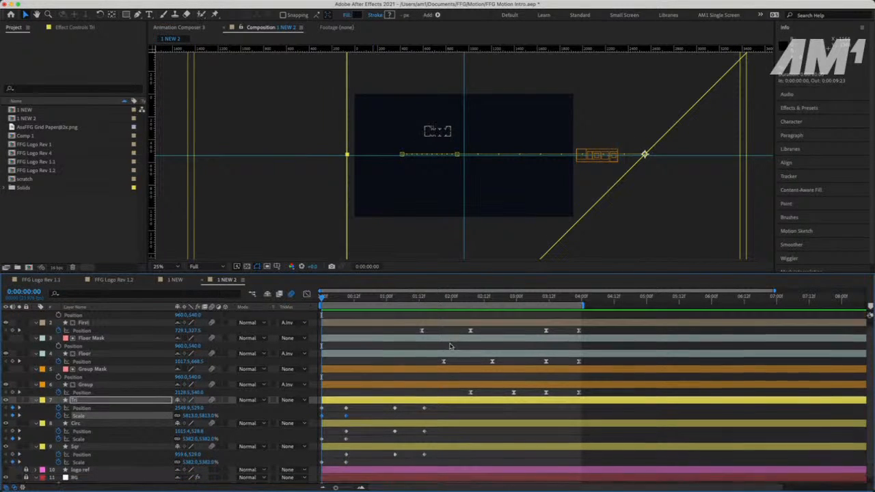
key("comma")
key("comma")
key("period")
key("period")
key("comma")
key("period")
key("period")
key("comma")
key("comma")
key("comma")
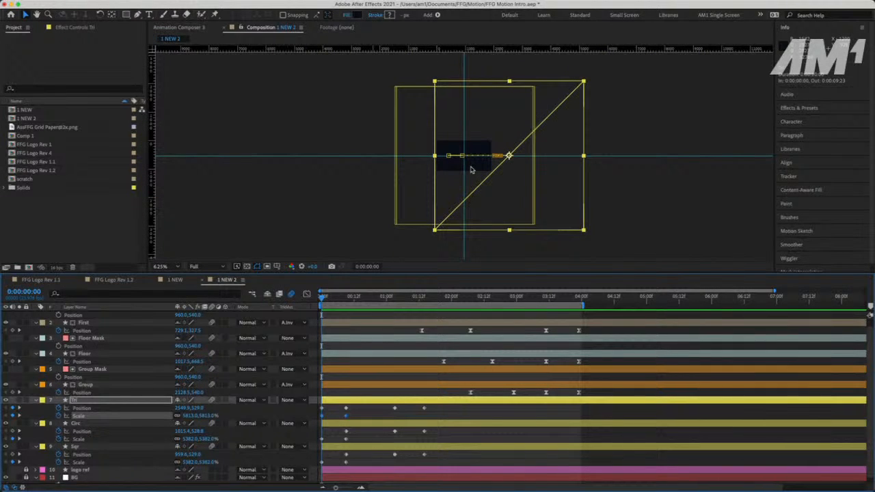
left_click(116, 408)
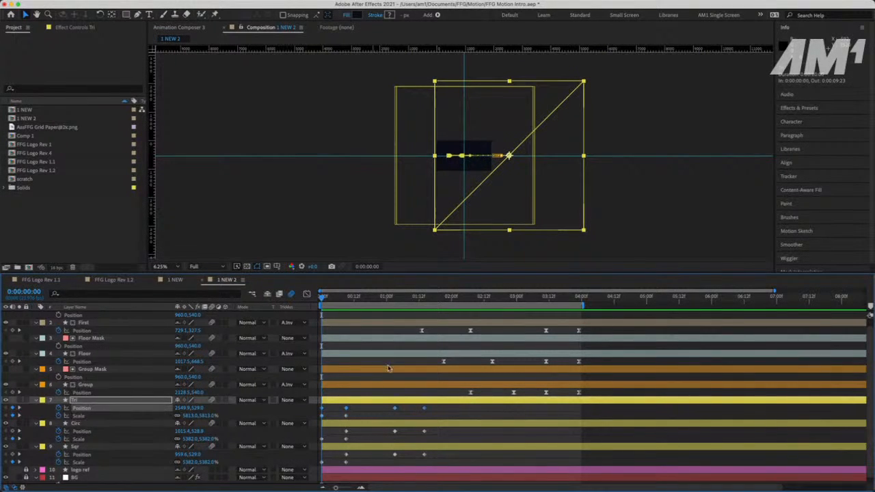
left_click(328, 417)
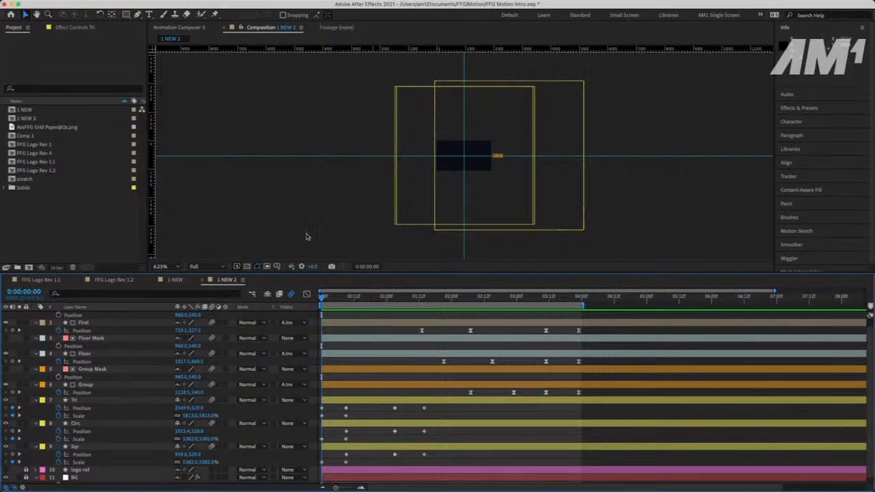
Hide the shy layers, move the Tri layer's first position keyframe to about 2166, 1617, and preview the motion
left_click(82, 402)
left_click(268, 294)
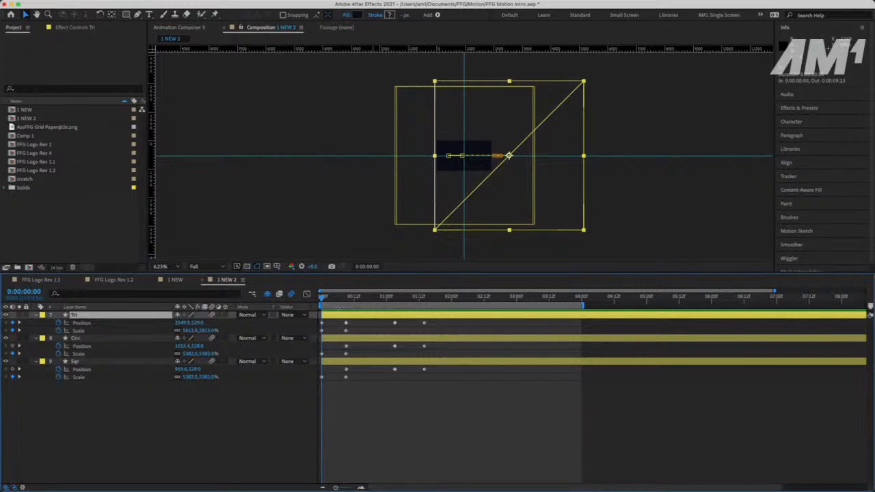
left_click_drag(436, 180, 425, 213)
key("space")
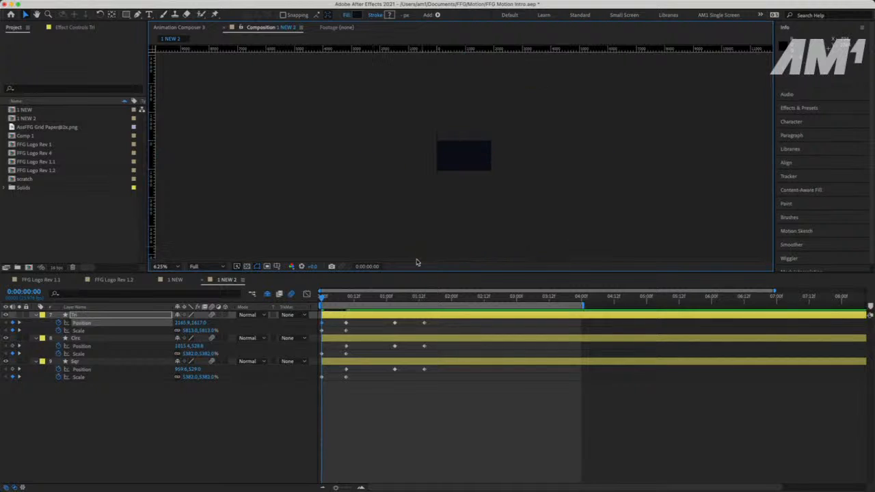
key("space")
left_click(325, 302)
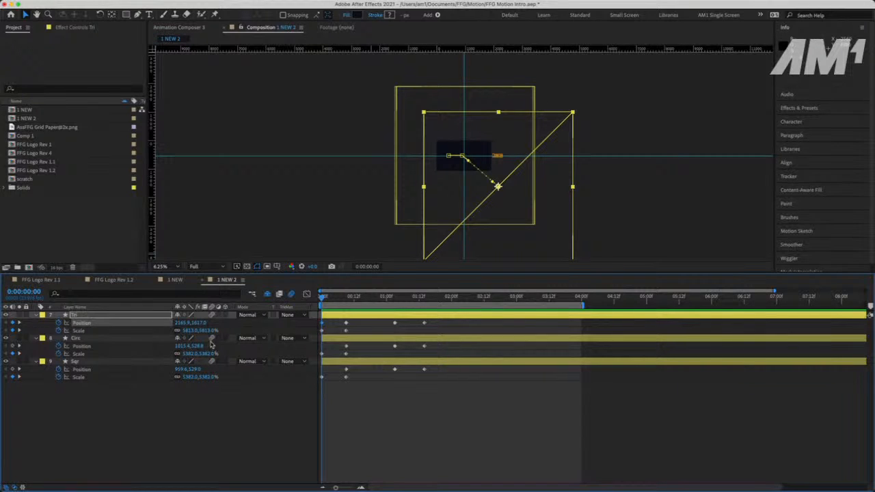
Reduce the Tri layer's starting scale to about 4523%
mouse_move(202, 331)
left_mouse_down()
mouse_move(209, 337)
mouse_move(197, 339)
left_mouse_up()
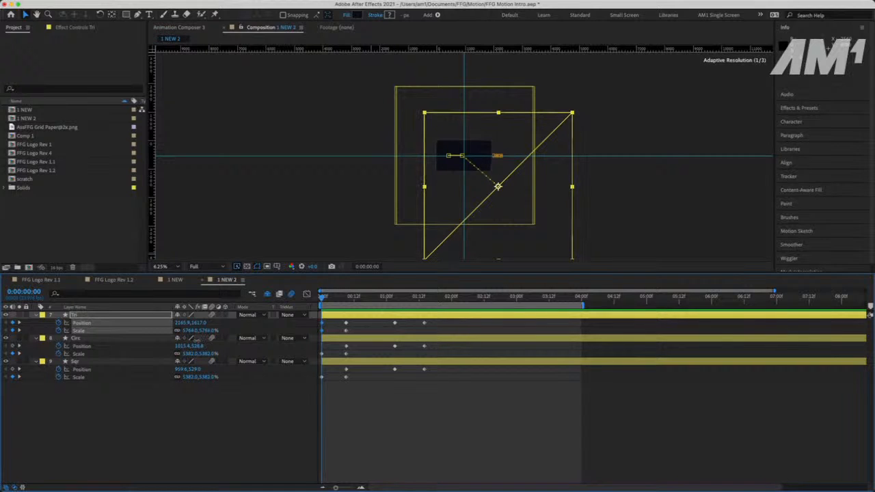
key("ctrl+z")
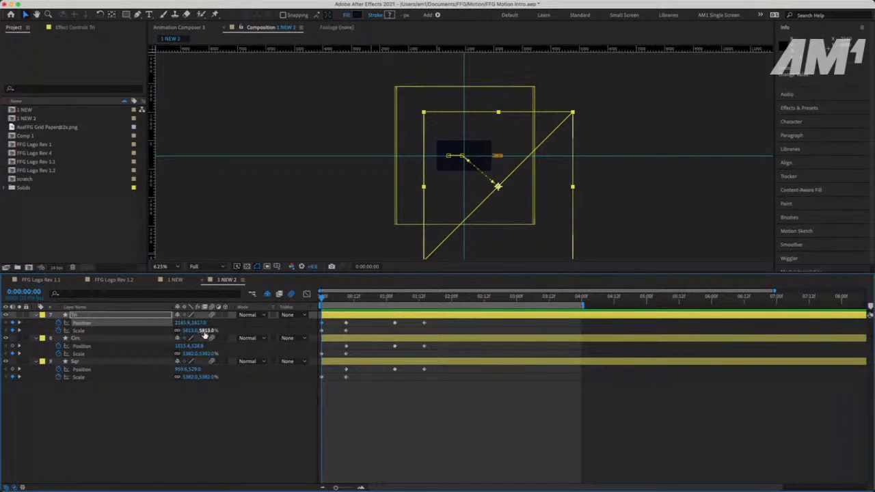
left_click_drag(205, 333, 96, 337)
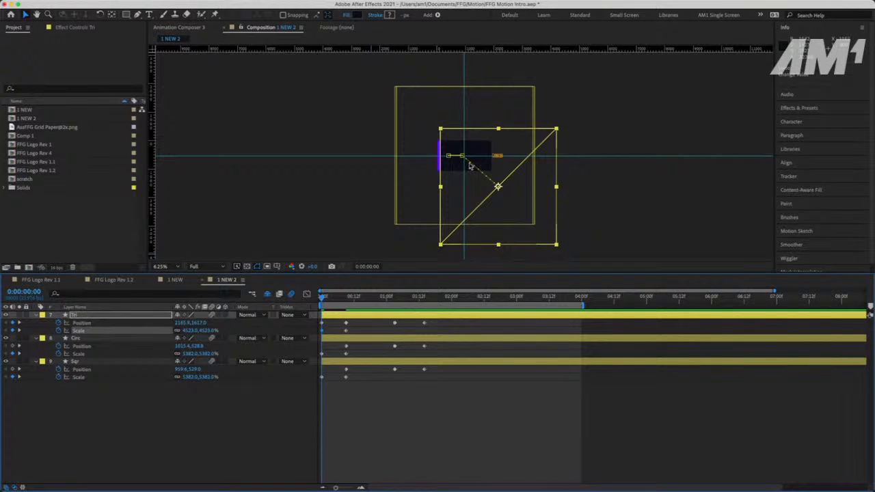
mouse_move(447, 126)
left_mouse_down()
mouse_move(431, 124)
mouse_move(441, 129)
left_mouse_up()
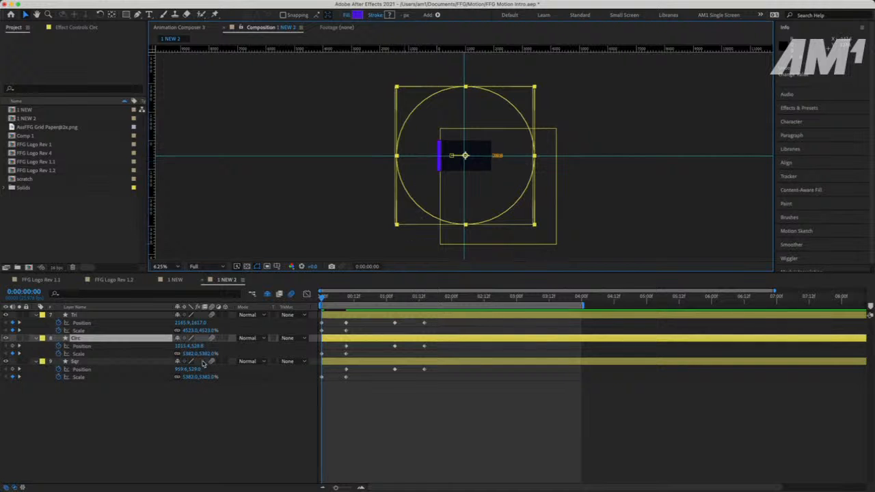
Move the Tri layer's starting position to about 1806, 1529 and set its starting scale to 4000%
left_click(110, 319)
key("period")
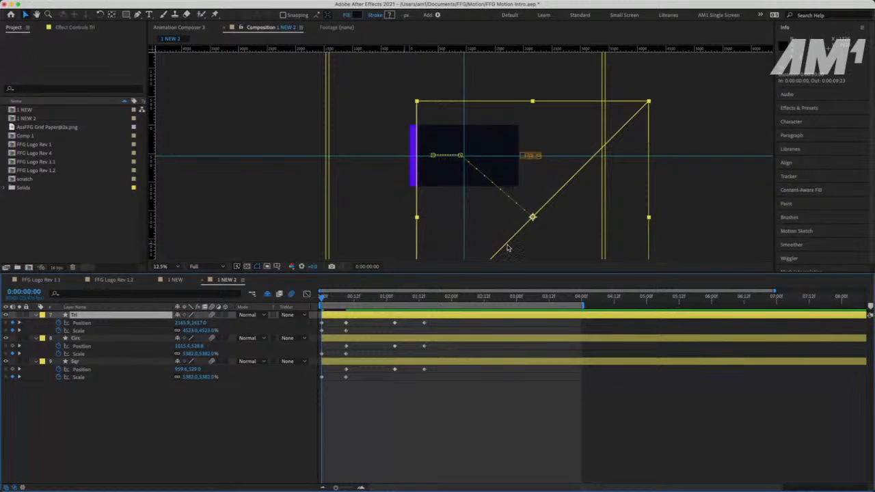
left_click_drag(508, 245, 487, 240)
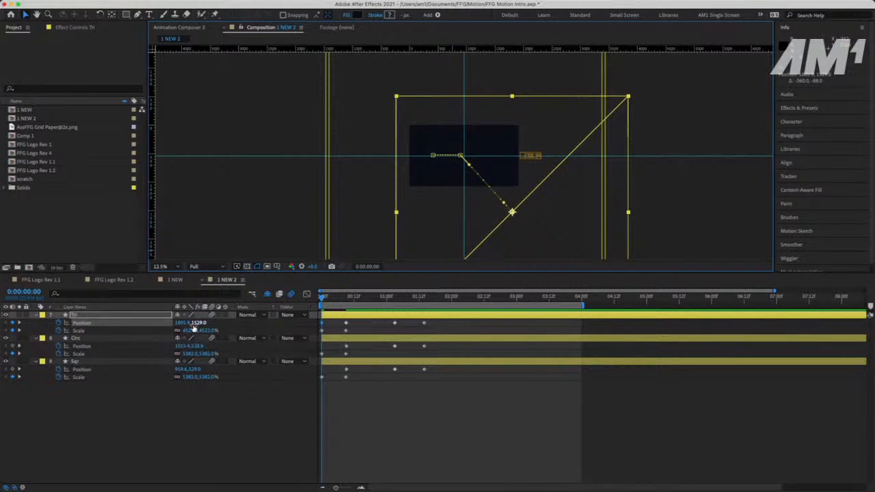
mouse_move(205, 331)
left_mouse_down()
mouse_move(205, 398)
mouse_move(204, 338)
left_mouse_up()
left_click(207, 331)
type("4000")
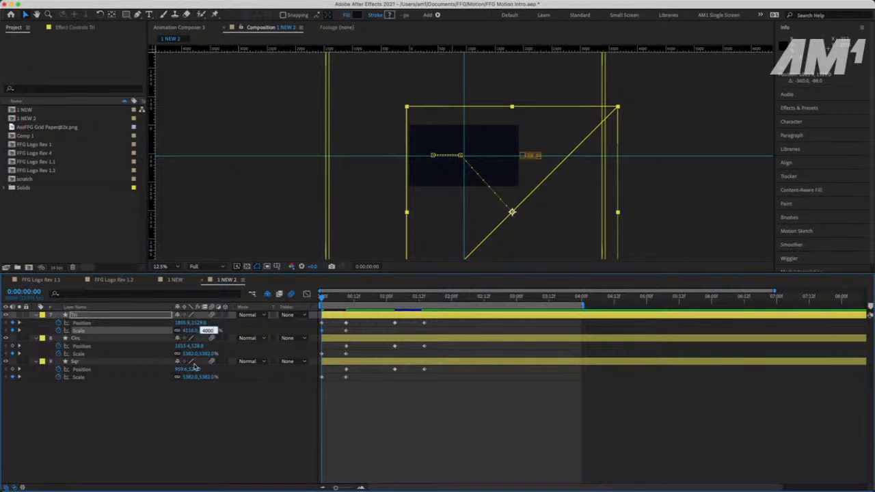
key("Return")
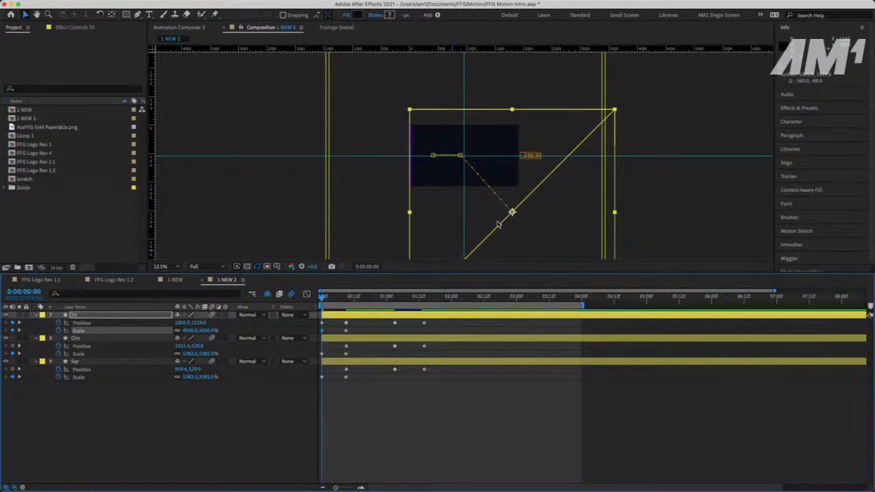
Shift the Tri layer's starting position to about 1710, 1393 and preview the opening animation
left_click_drag(500, 228, 495, 219)
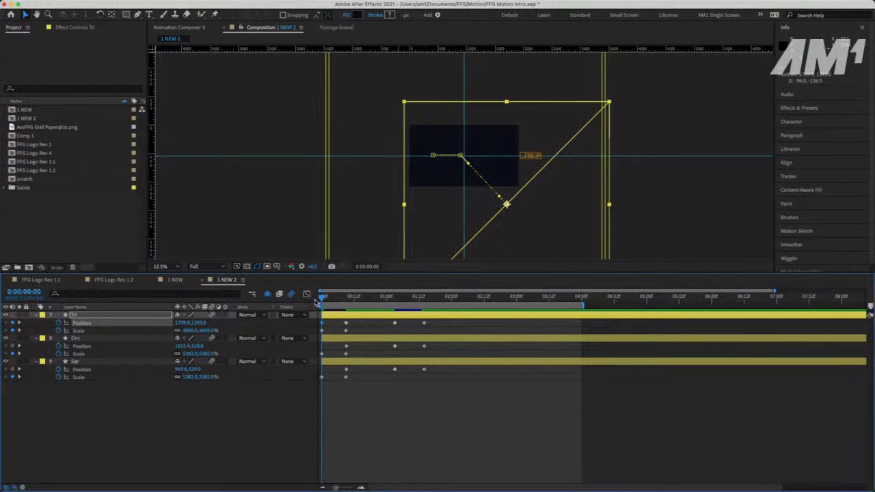
key("space")
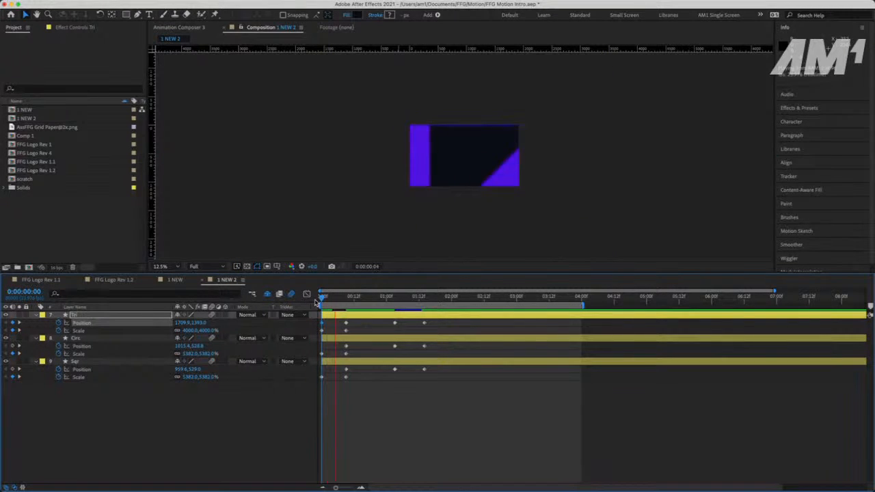
key("space")
key("period")
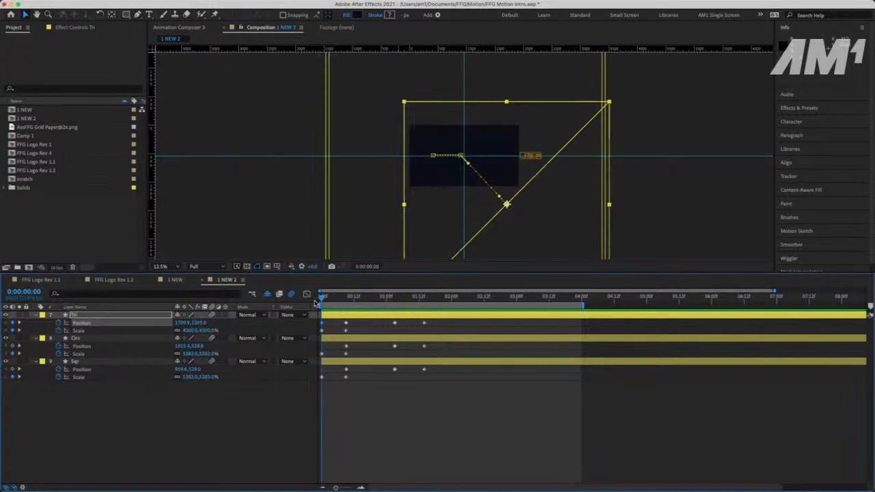
key("space")
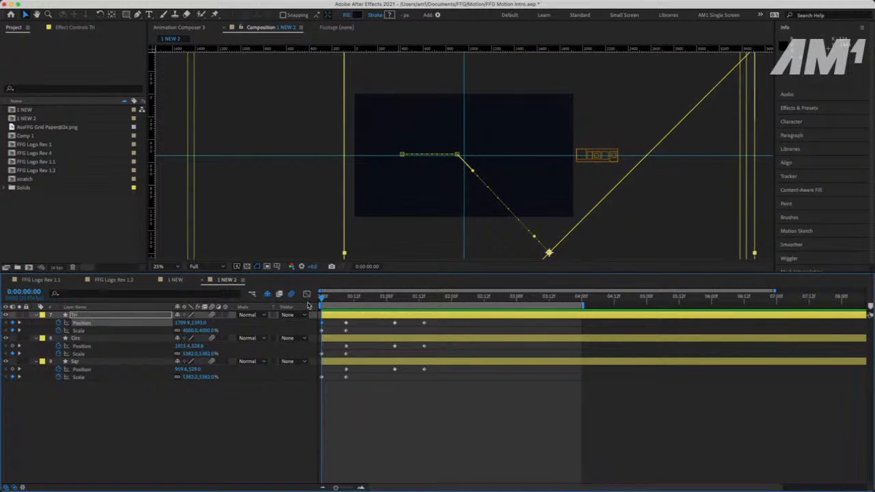
key("space")
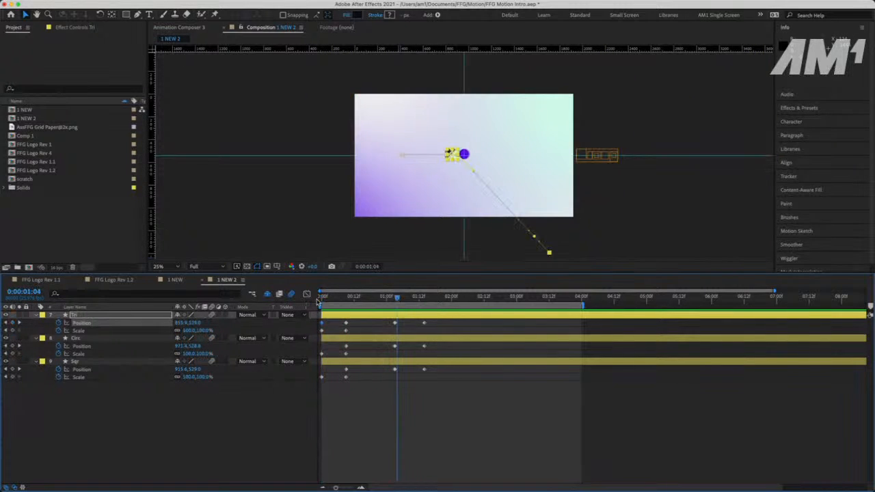
key("space")
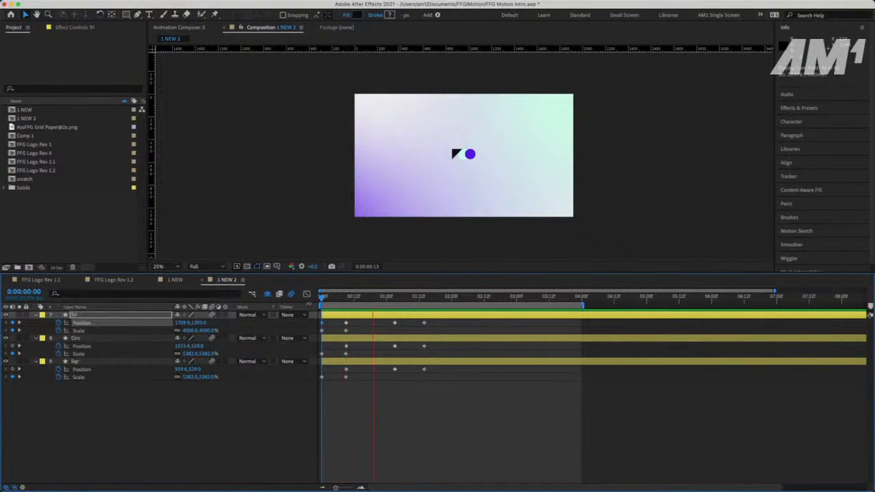
key("space")
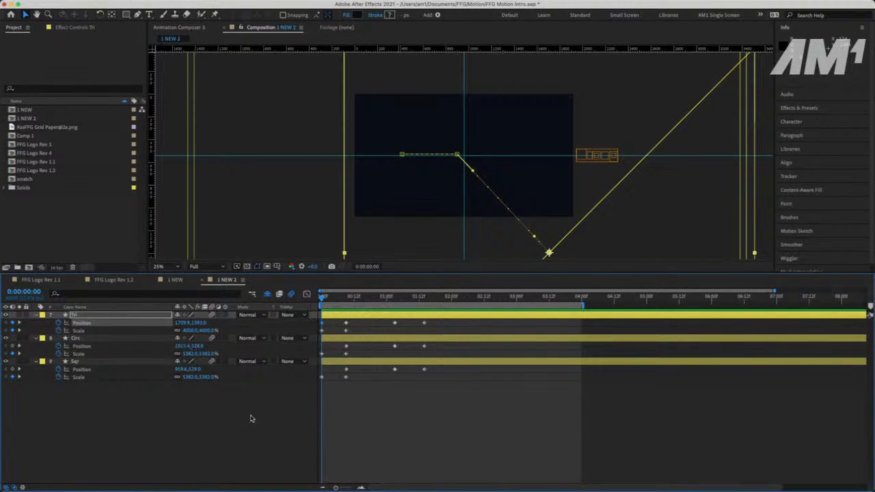
Set the Circ layer's starting scale to 4000%
left_click(91, 340)
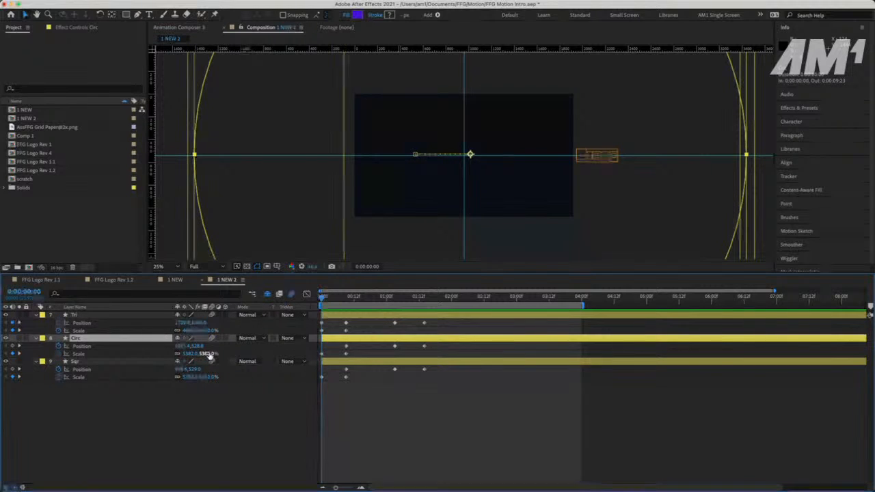
left_click(209, 394)
scroll(462, 173, "down", 1)
left_click(134, 342)
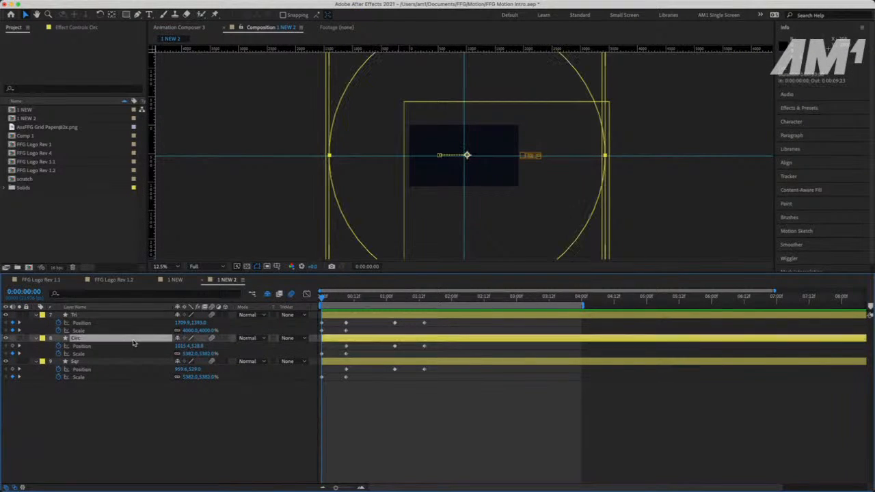
left_click(207, 353)
type("400")
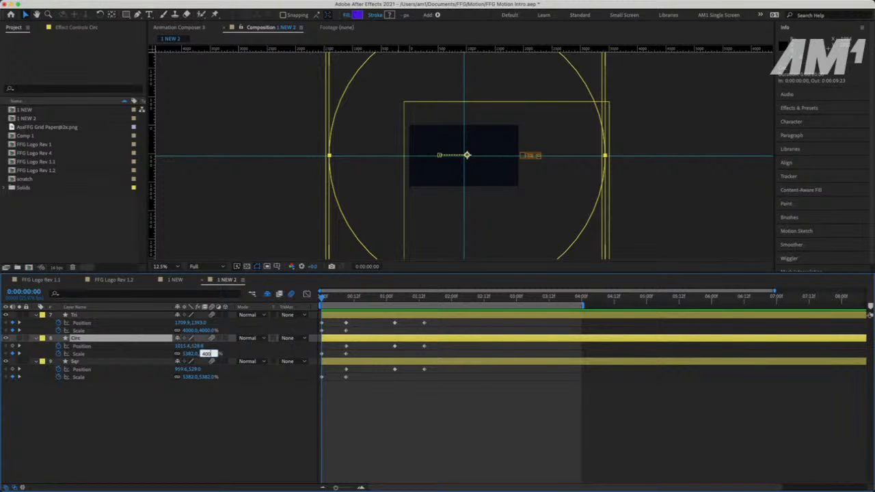
type("0")
key("Return")
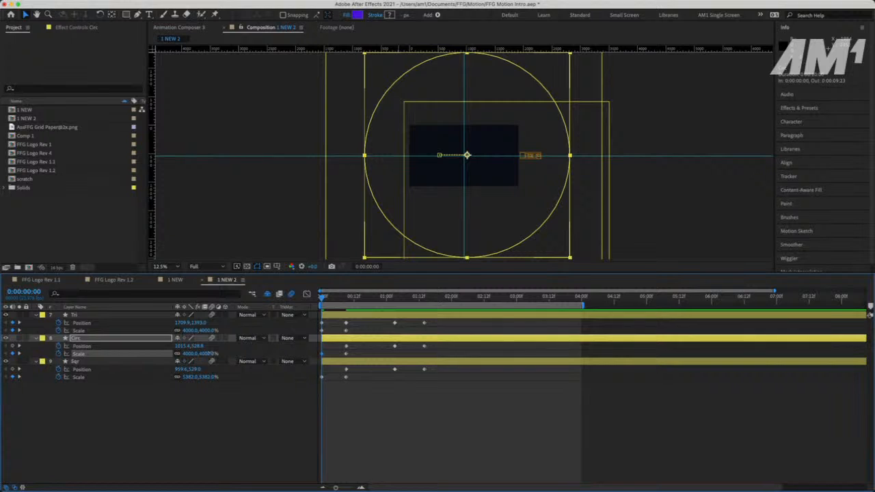
Reduce the Circ layer's starting scale to 2820% and preview the animation from the start
left_click_drag(210, 355, 161, 395)
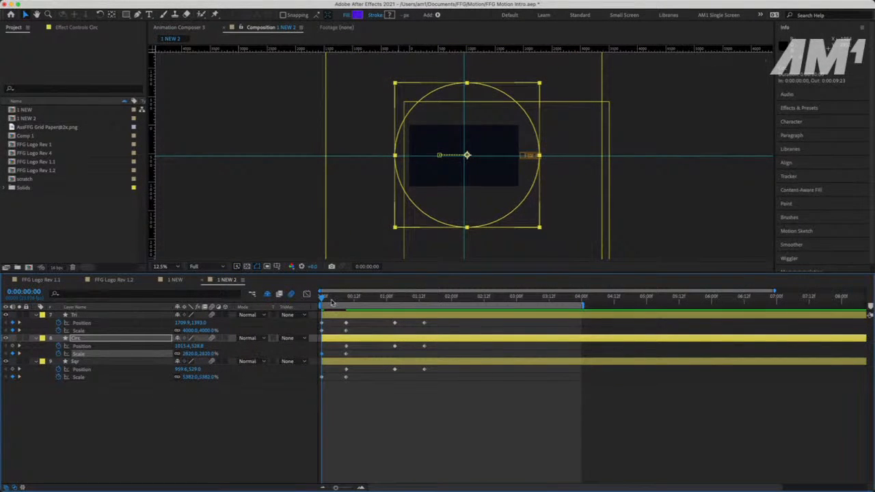
key("space")
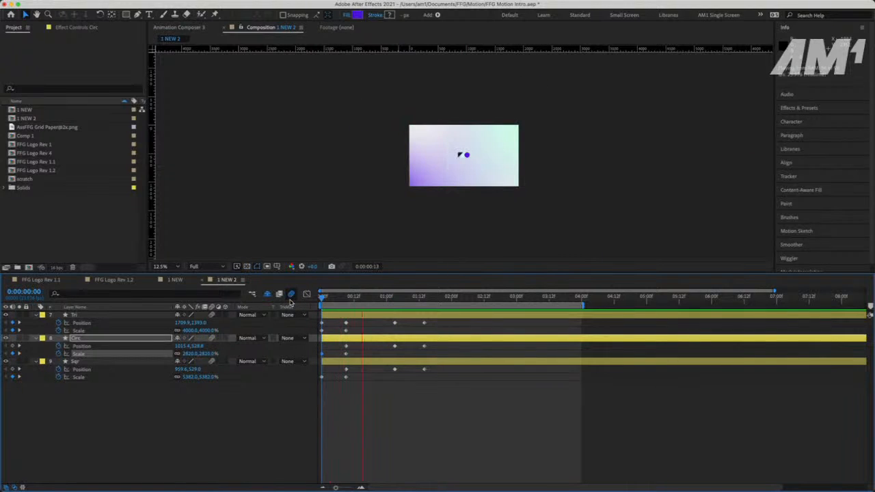
key("space")
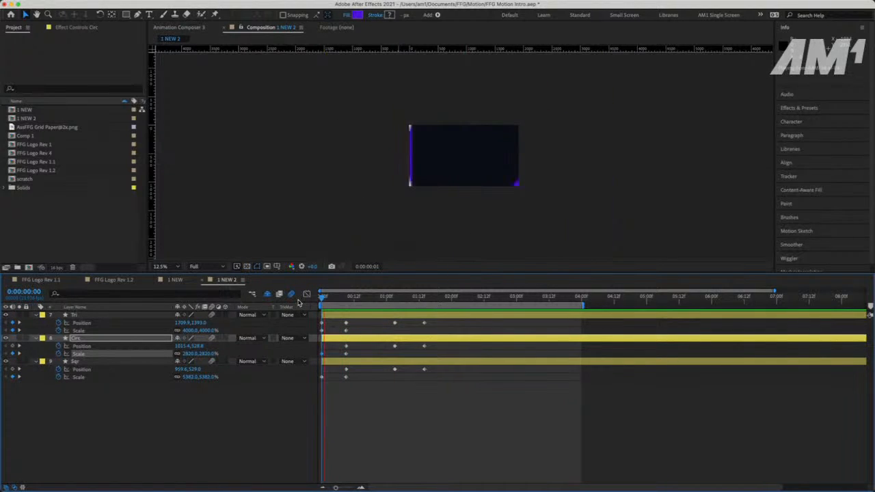
key("space")
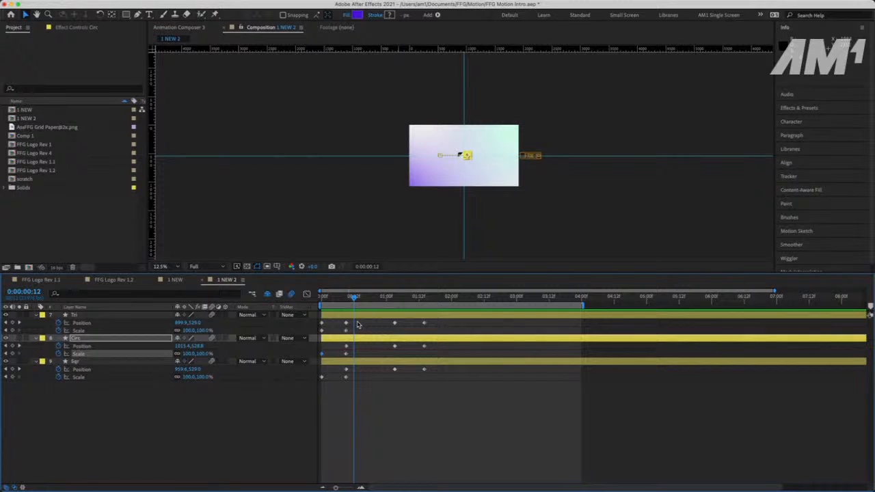
left_click(328, 294)
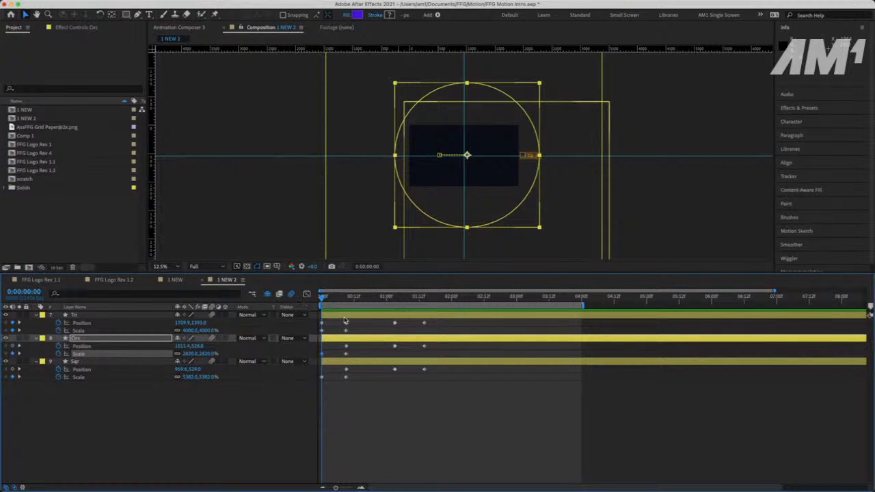
Apply Easy Ease to the opening Position and Scale keyframes of the Tri, Circ and Sqr layers
left_click_drag(356, 327, 318, 387)
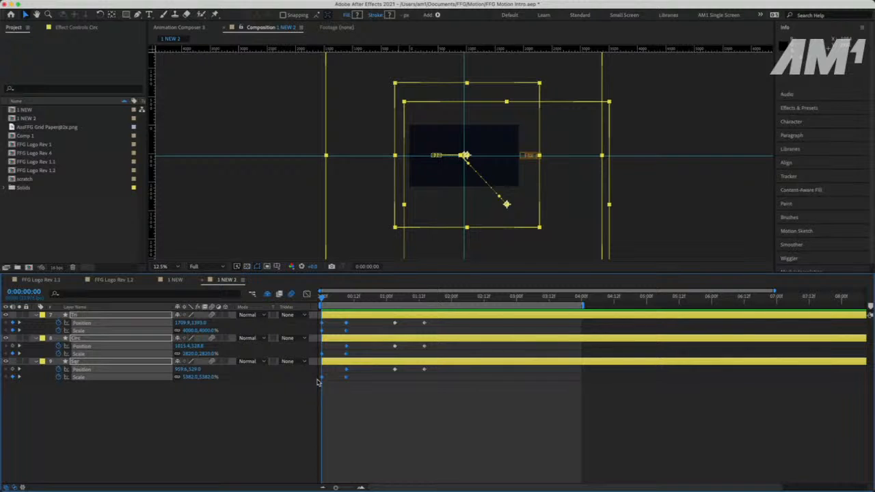
key("period")
key("period")
key("period")
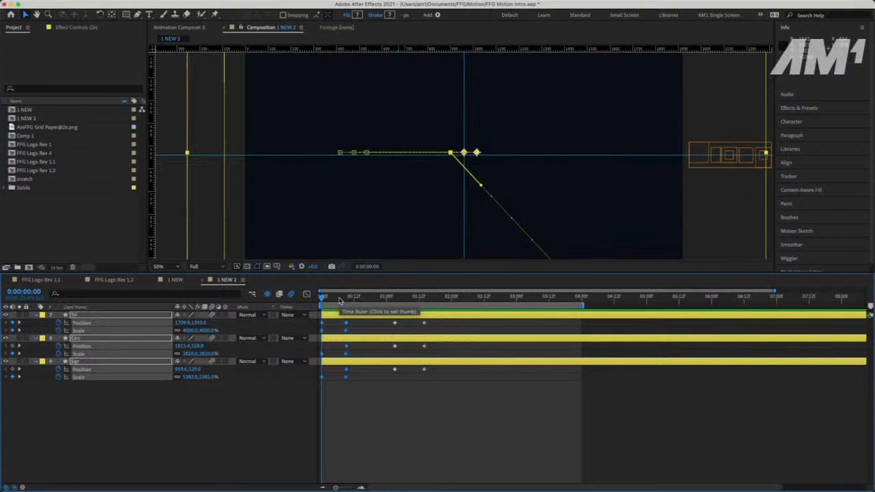
key("F9")
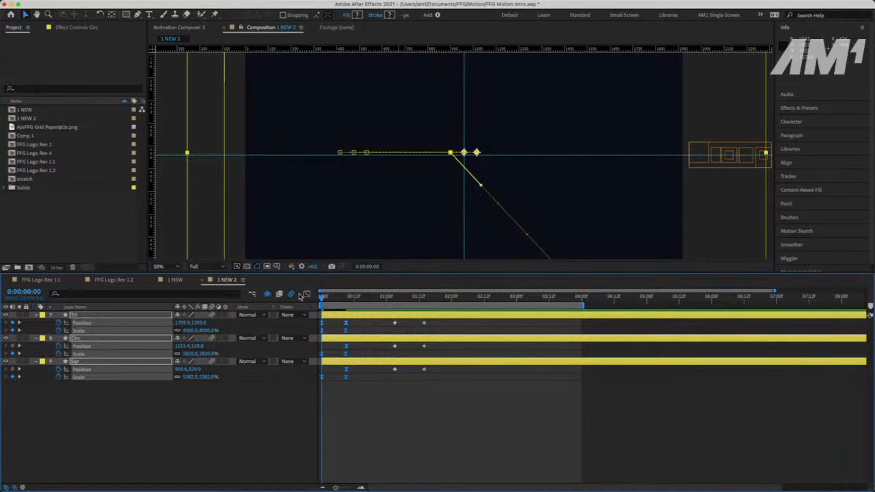
Reshape the opening keyframes' speed curves in the Graph Editor into a fast start with a long ease-out, and preview the result
left_click(307, 296)
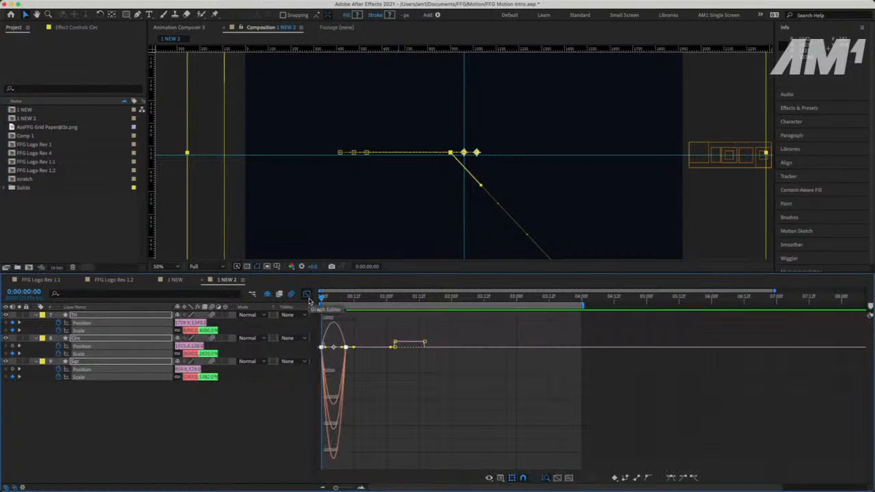
key("=")
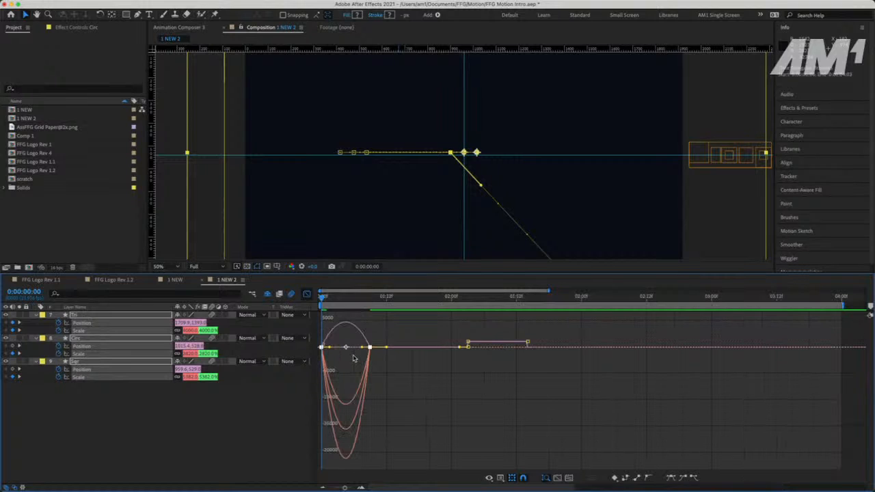
left_click_drag(391, 331, 345, 351)
scroll(354, 230, "down", 4)
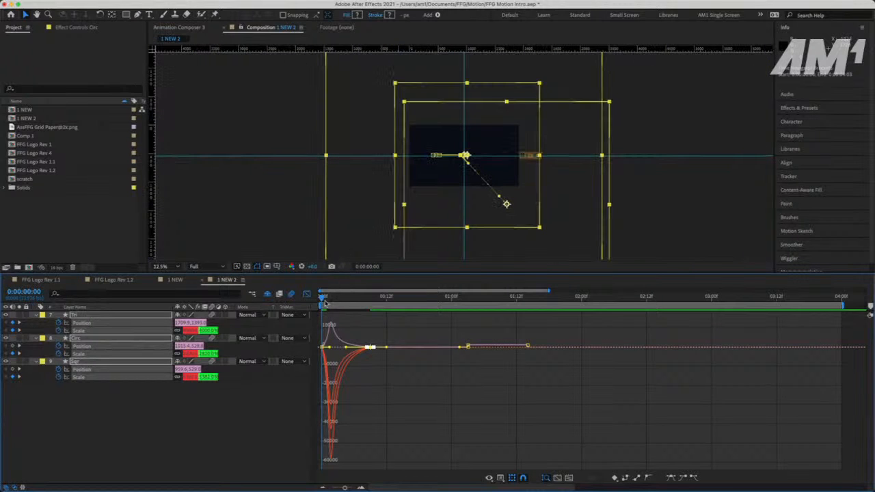
key("space")
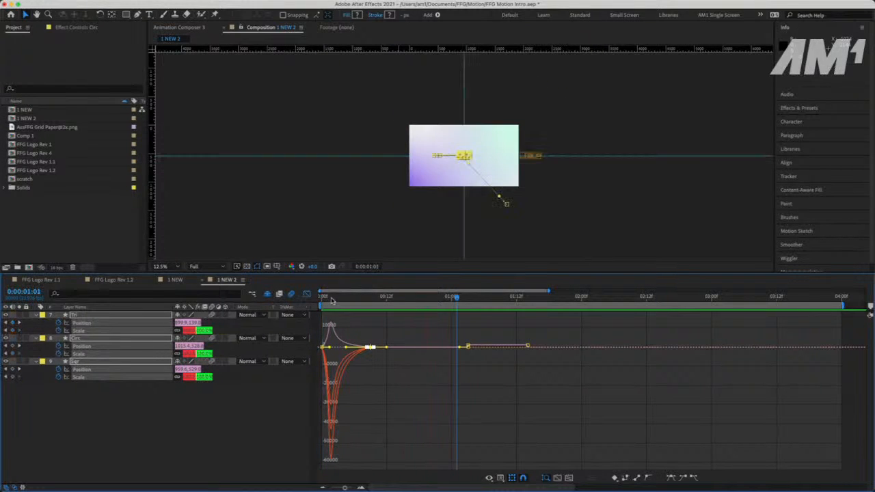
key("space")
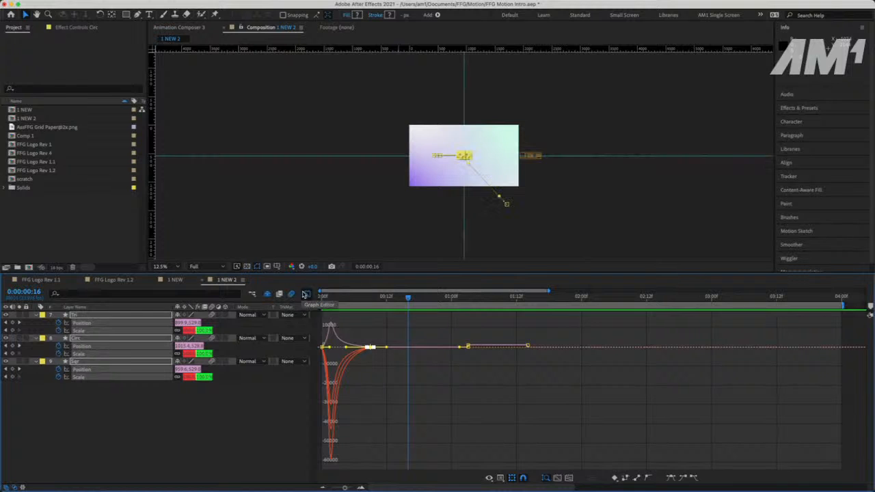
Move the ending Position and Scale keyframes of the Tri, Circ and Sqr entrance to frame 12 and preview the animation
left_click(307, 294)
left_click_drag(371, 381, 386, 380)
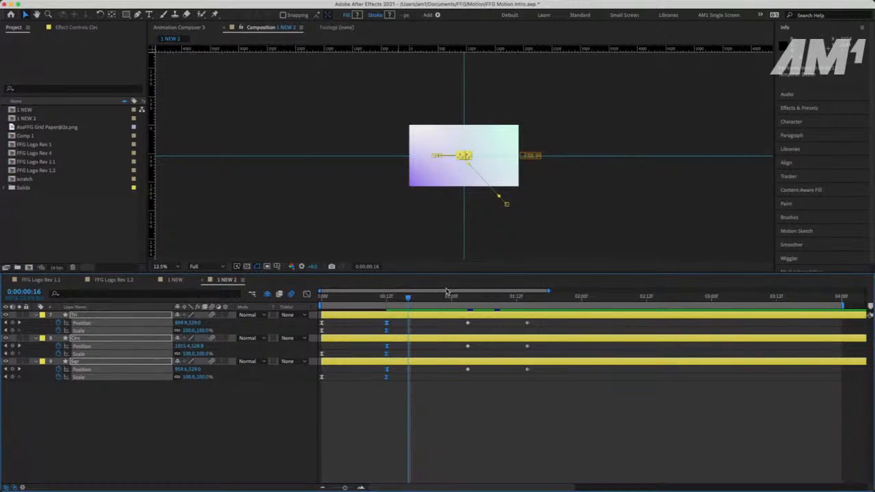
left_click_drag(345, 298, 295, 310)
key("space")
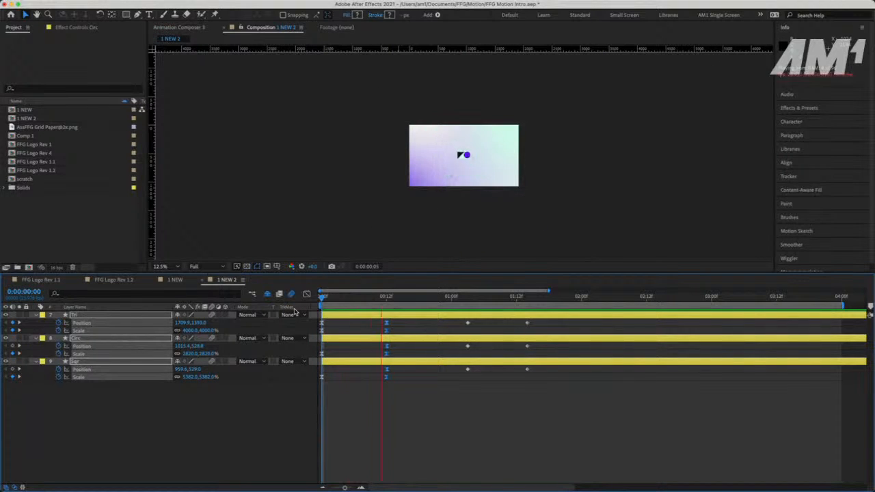
key("space")
Check the speed graph of the entrance keyframes and play the animation back from the start
left_click(306, 294)
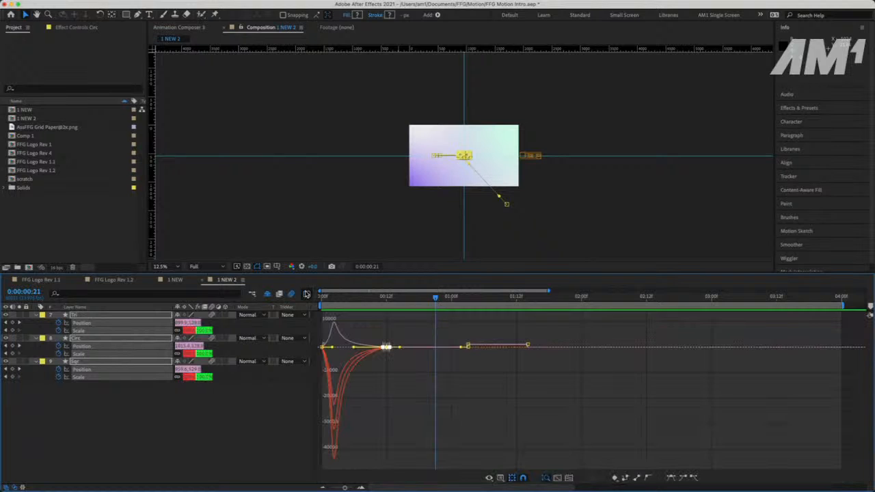
left_click(306, 294)
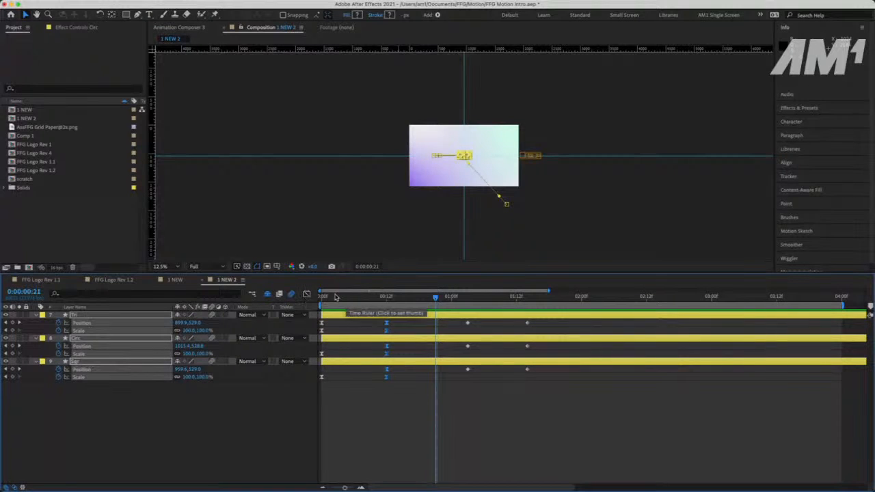
left_click(333, 296)
key("space")
key("space")
left_click_drag(331, 298, 297, 305)
key("space")
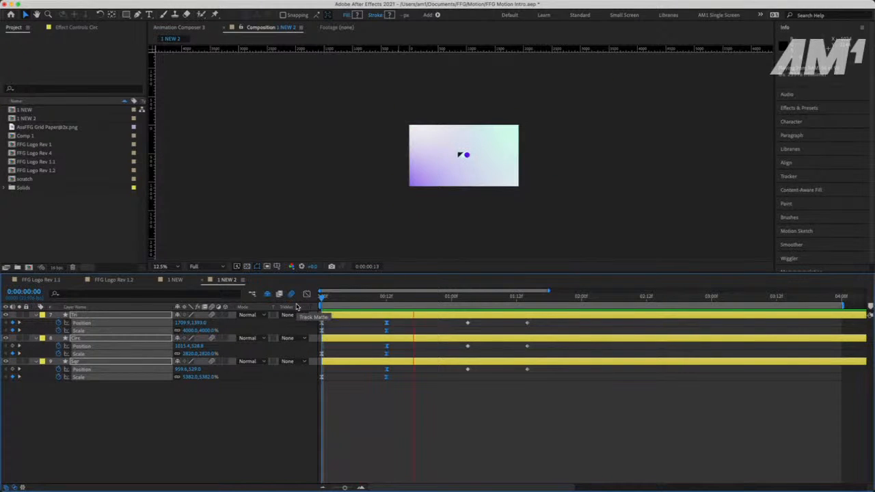
key("space")
Replay the shapes' entrance repeatedly from the first frame with the composition view at 25% to judge its timing
key("super+a")
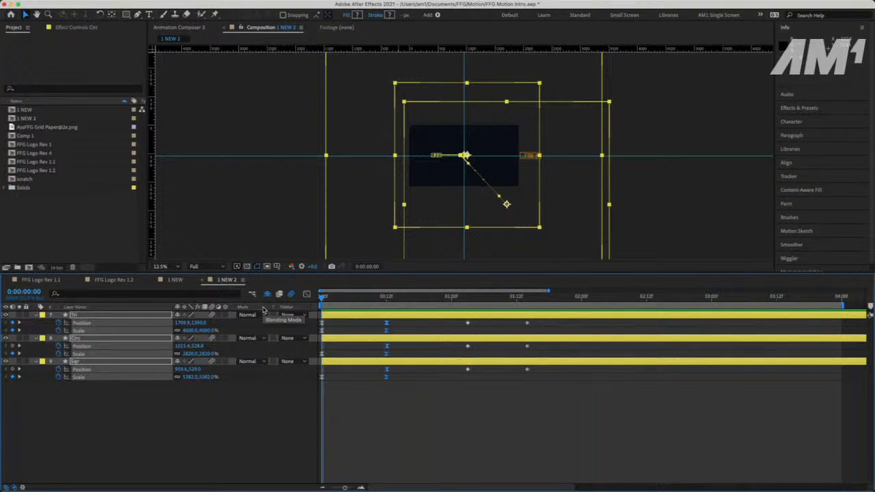
key("space")
key("space")
key("period")
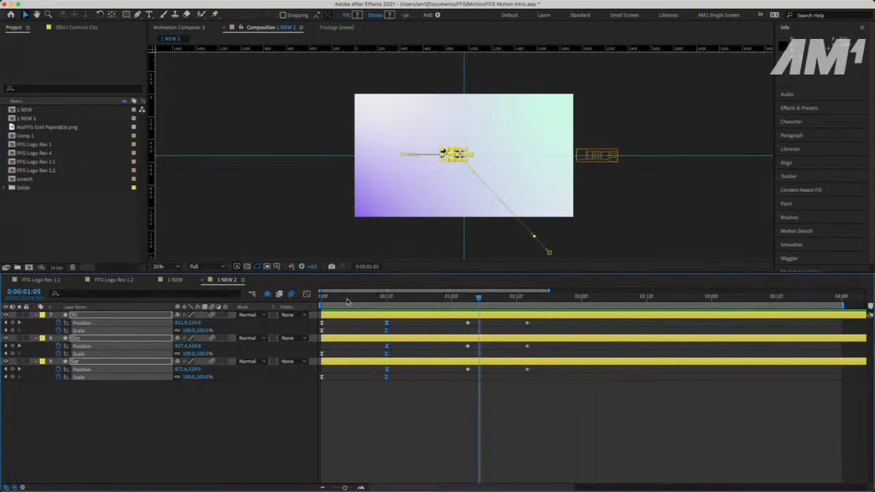
key("space")
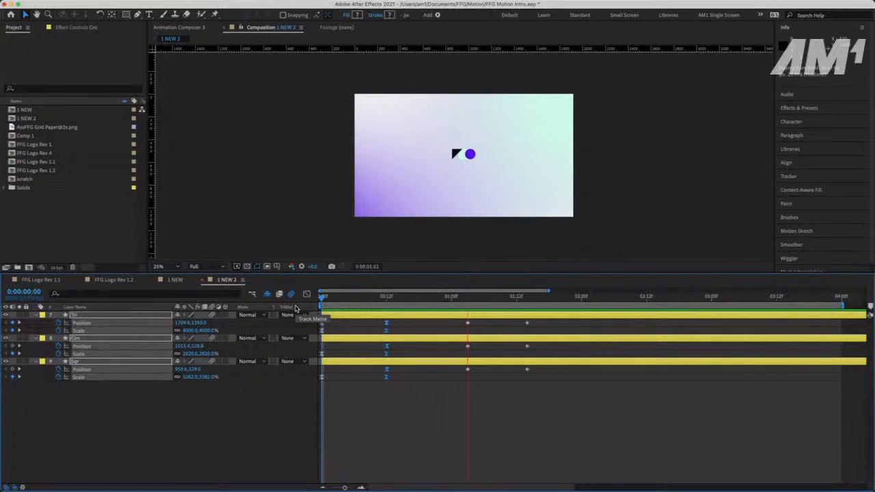
key("space")
key("space")
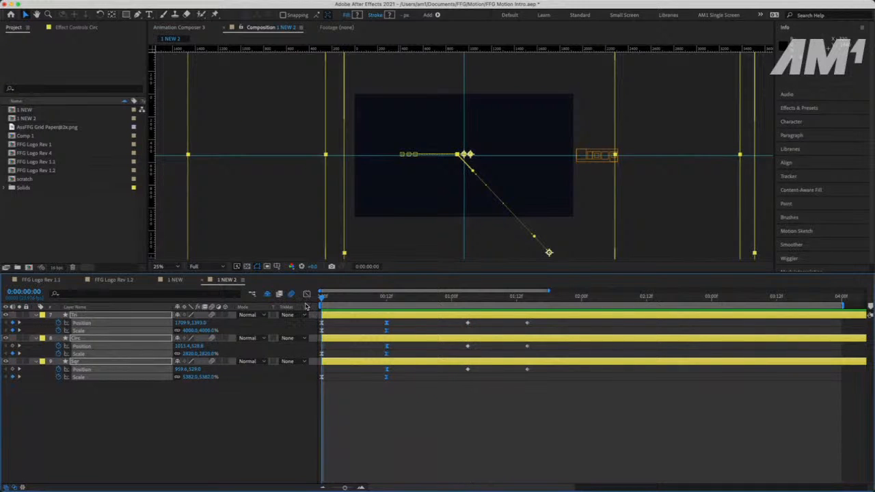
key("space")
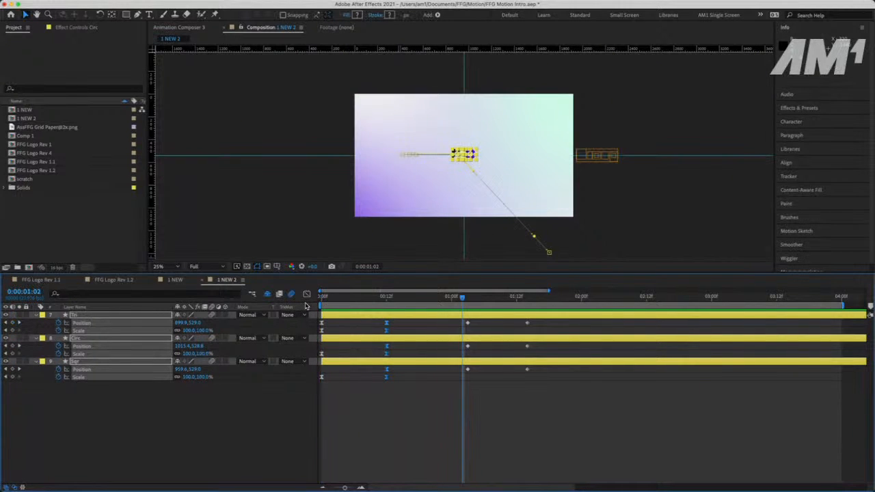
key("space")
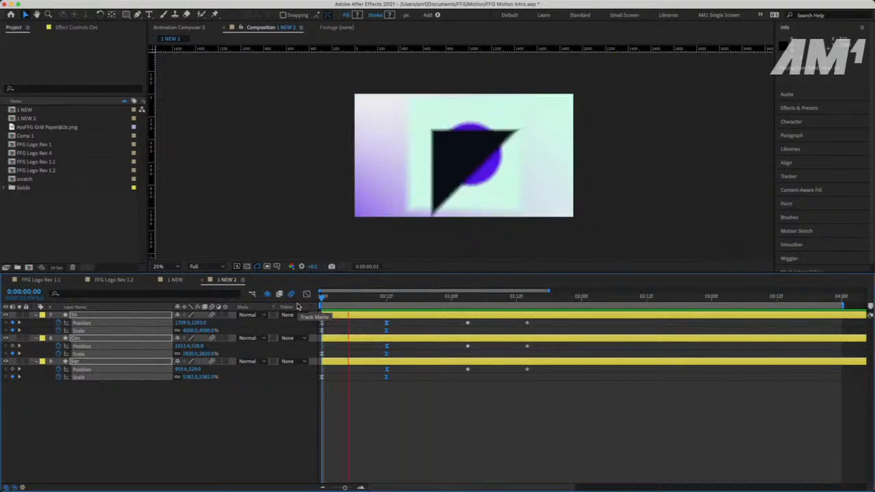
key("space")
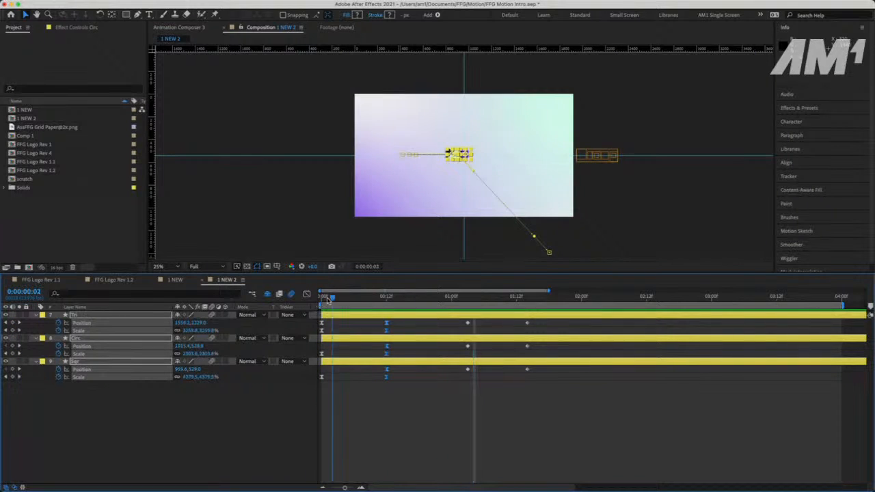
key("space")
key("space")
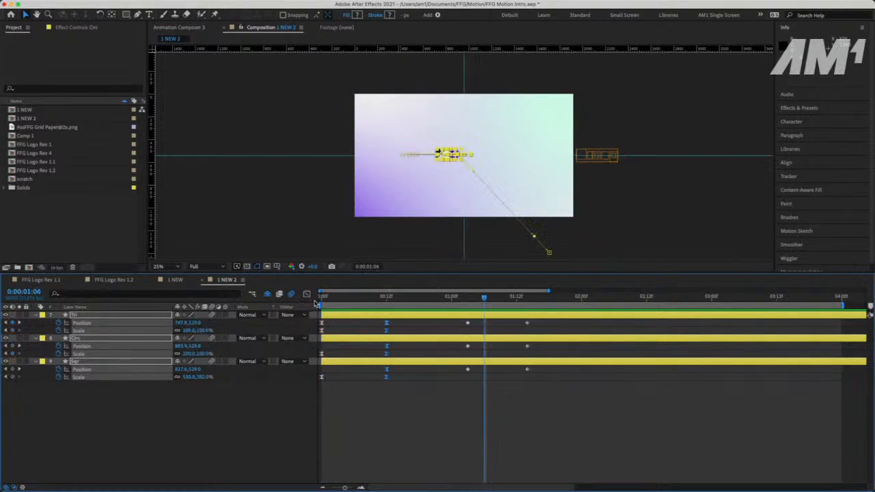
key("space")
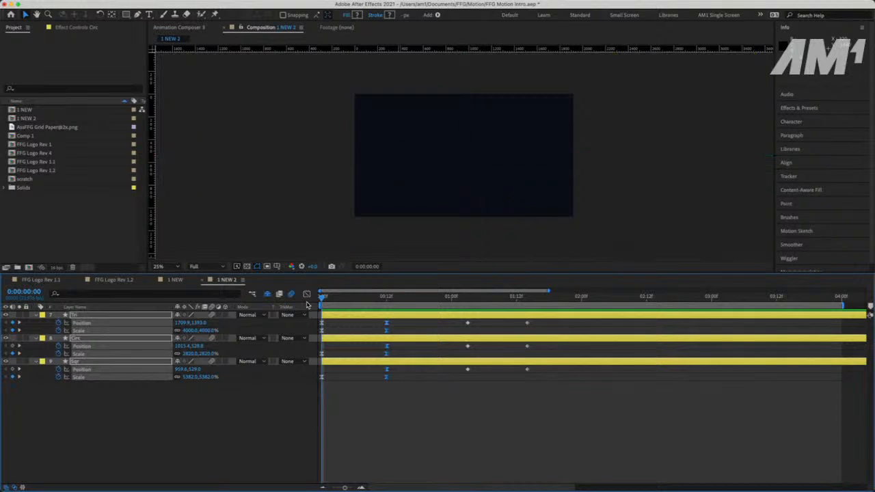
key("space")
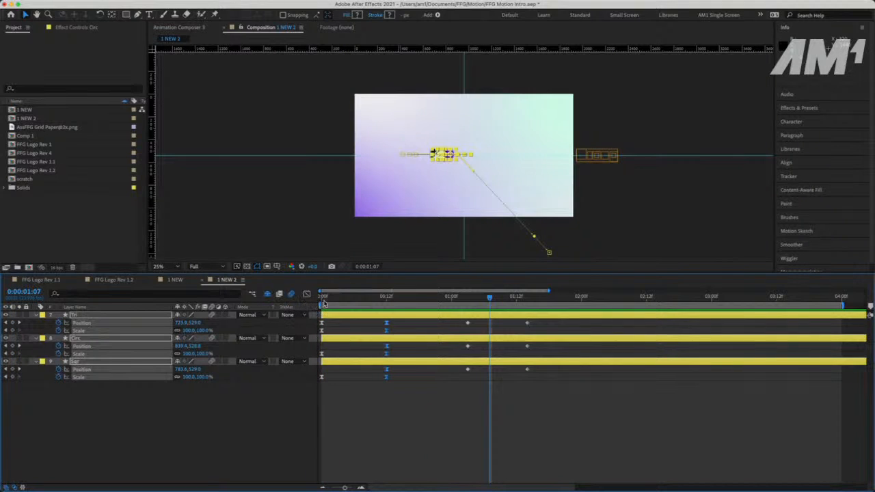
key("space")
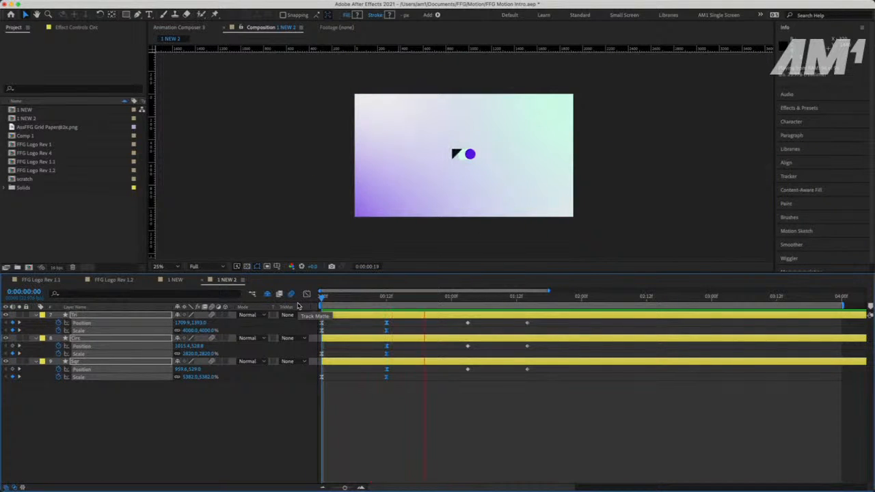
key("space")
key("space")
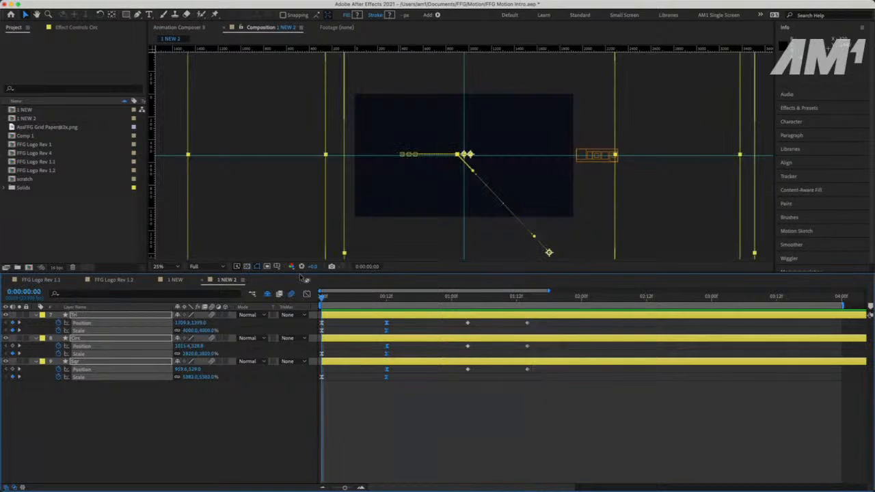
key("space")
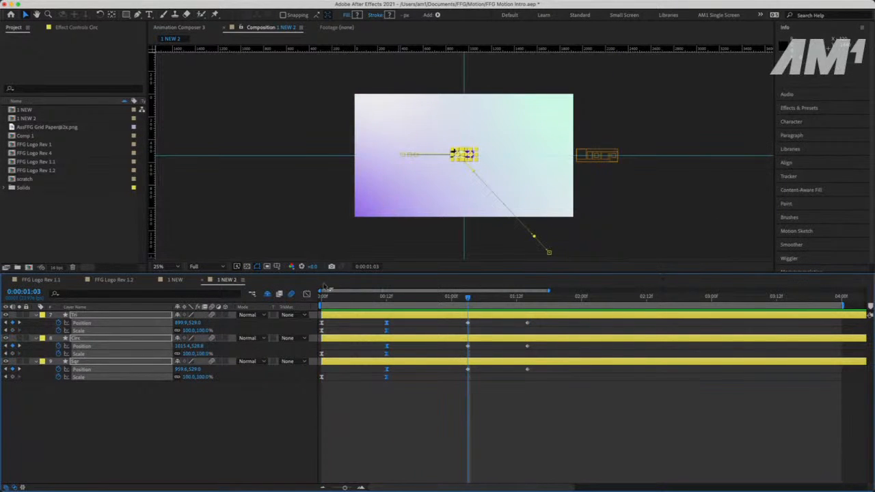
key("space")
key("space")
key("space")
key("space")
key("space")
Inspect the triangle, square and circle up close at frame 11
scroll(529, 168, "up", 2)
scroll(429, 164, "up", 2)
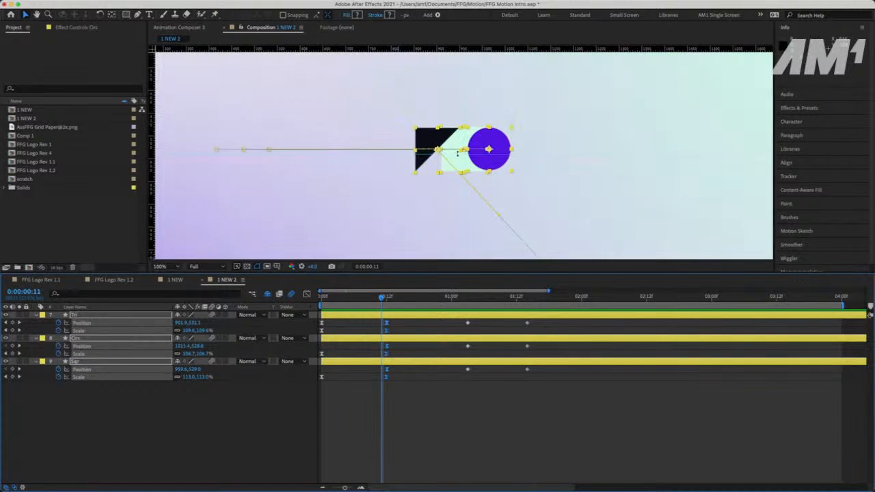
scroll(452, 178, "down", 2)
scroll(452, 178, "up", 2)
scroll(452, 178, "down", 2)
scroll(452, 178, "down", 2)
scroll(452, 178, "down", 2)
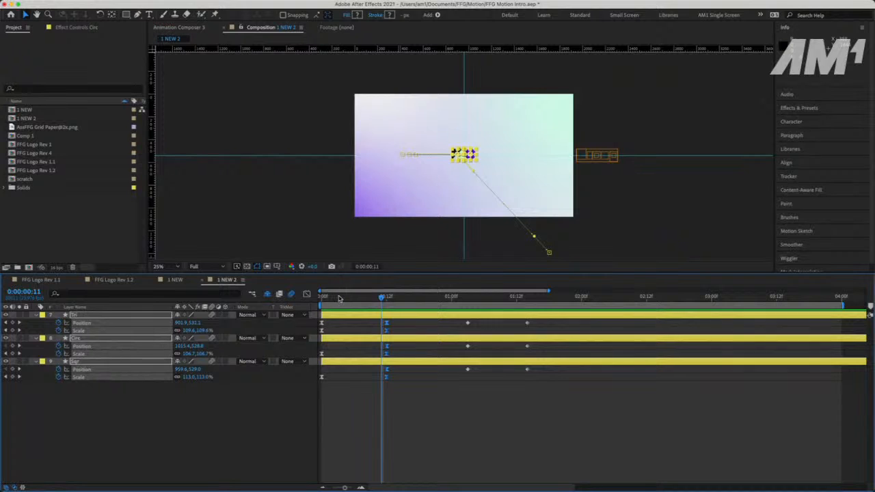
Play the full-frame entrance again several times to examine how the shapes settle, and return to the first frame
left_click_drag(338, 298, 301, 302)
key("space")
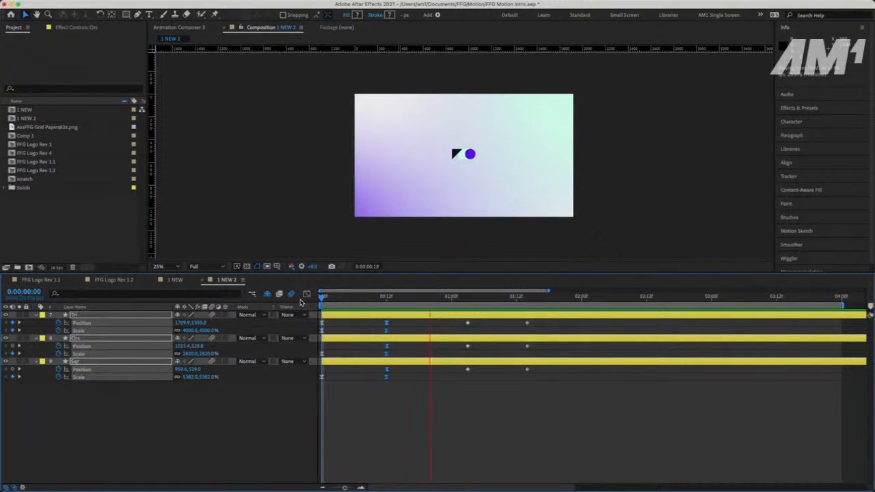
key("space")
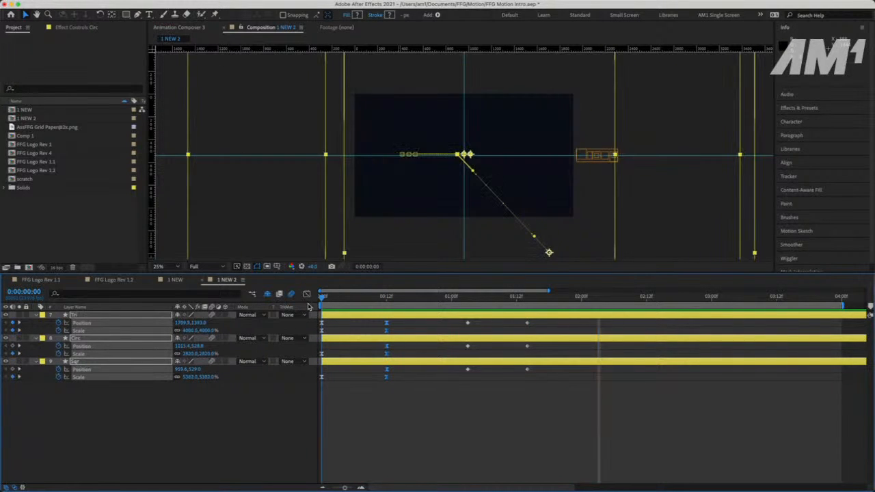
key("space")
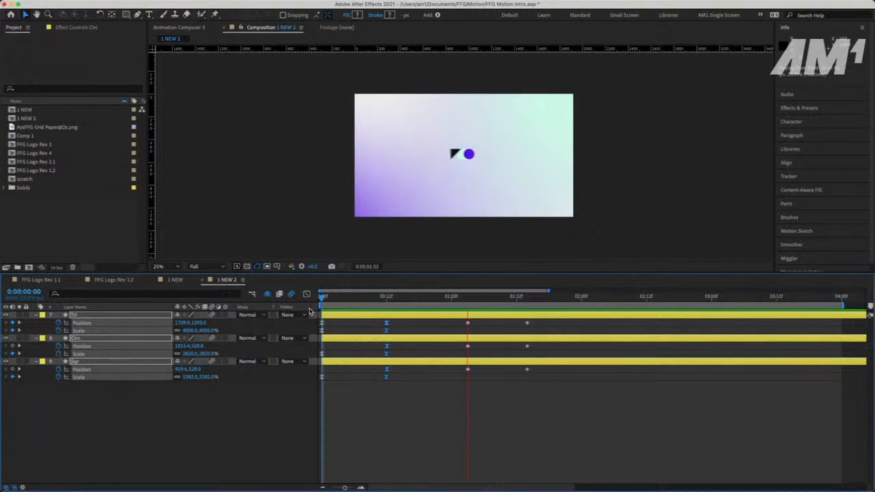
key("space")
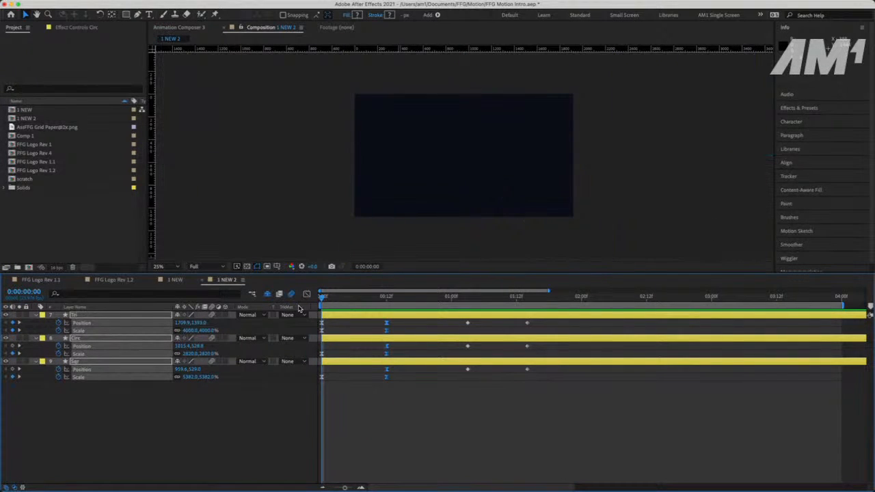
key("space")
key("space")
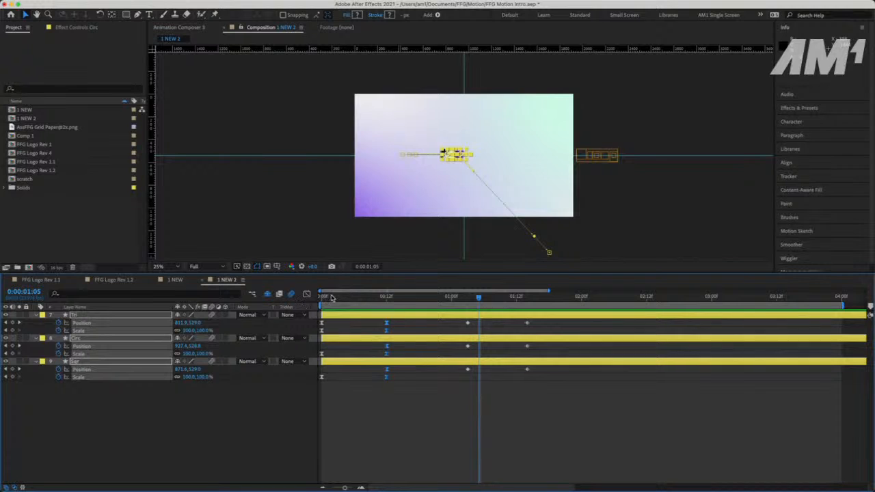
left_click_drag(332, 298, 305, 306)
key("space")
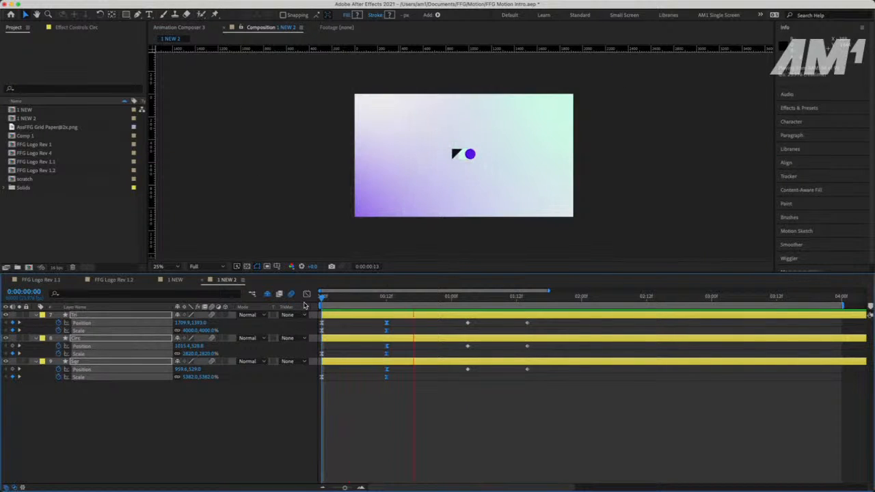
key("space")
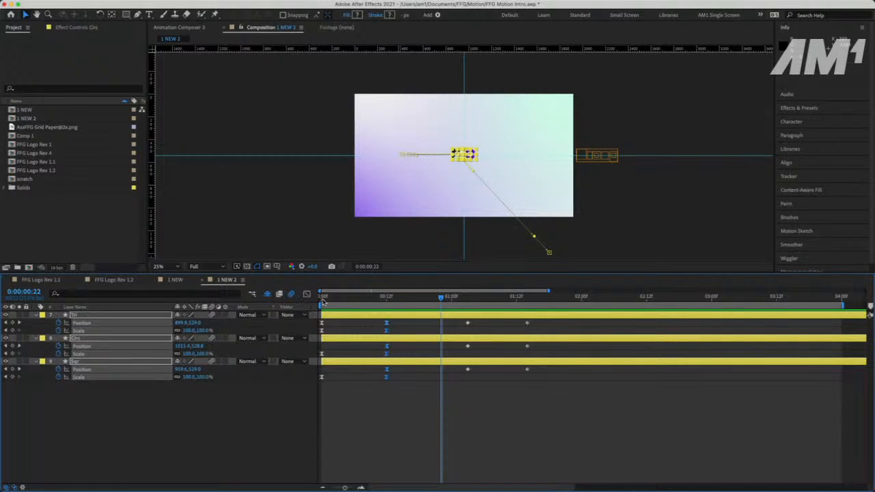
left_click(322, 299)
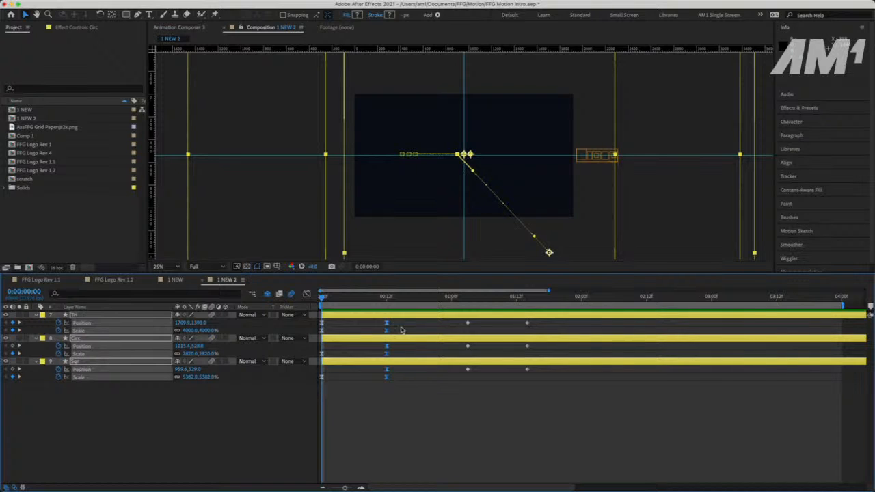
Move the ending Position and Scale keyframes of the Tri, Circ and Sqr entrance to frame 11
left_click_drag(387, 326, 381, 326)
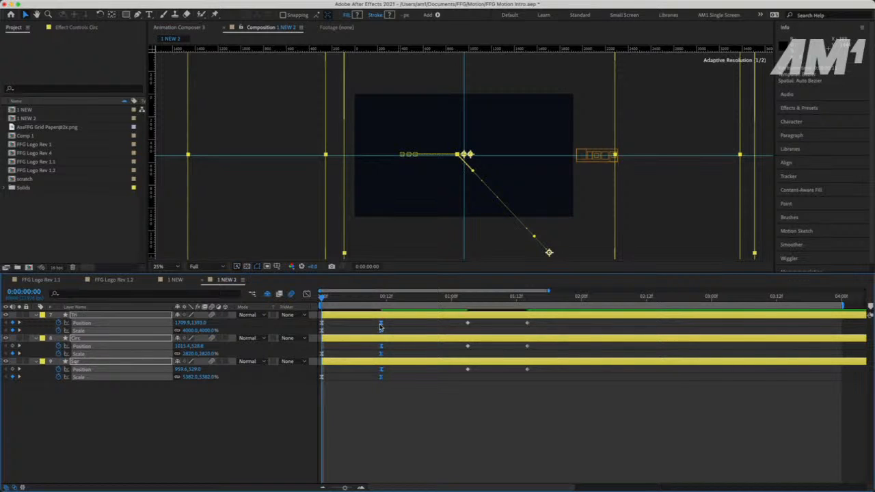
left_click(354, 299)
left_click_drag(354, 299, 306, 311)
Shorten the outgoing ease of the first-frame Tri, Circ and Sqr keyframes so speed peaks almost immediately, and preview the result
left_click_drag(399, 330, 311, 407)
left_click(307, 295)
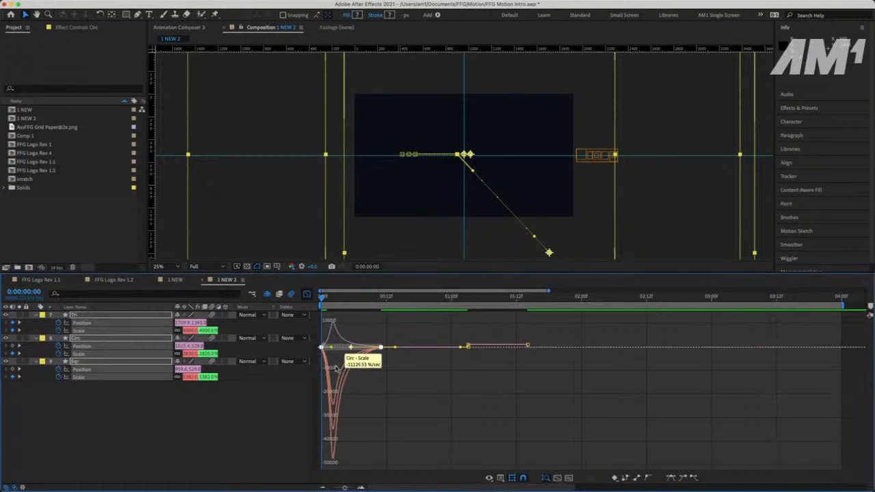
left_click_drag(322, 347, 323, 349)
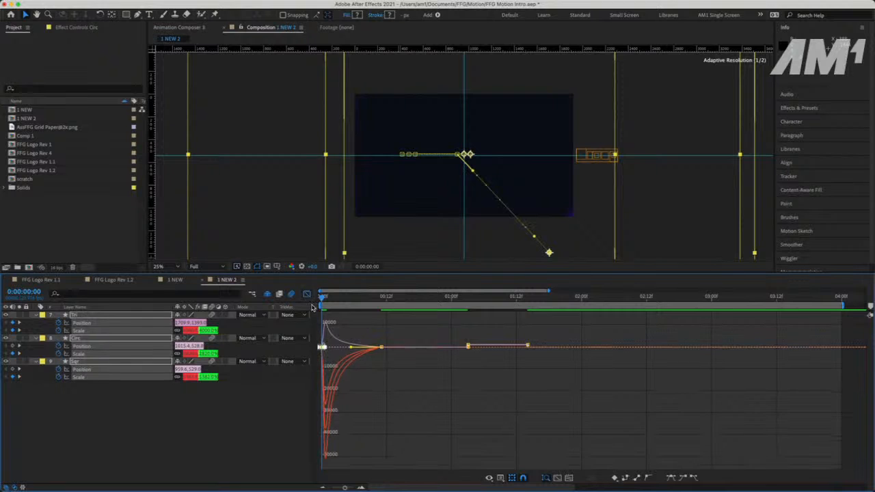
left_click(307, 295)
key("F2")
key("space")
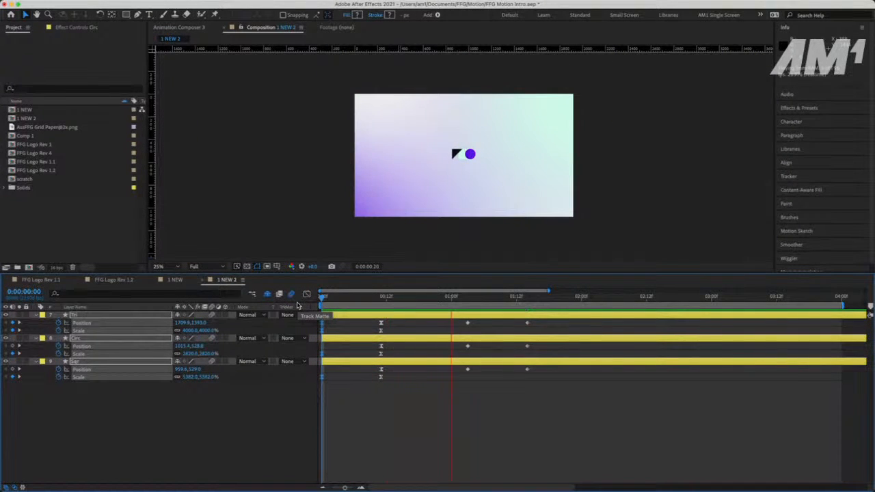
key("super+a")
key("space")
Reduce the Sqr layer's starting scale to 2801% and preview the animation
left_click(283, 445)
left_click(328, 364)
scroll(374, 194, "down", 1)
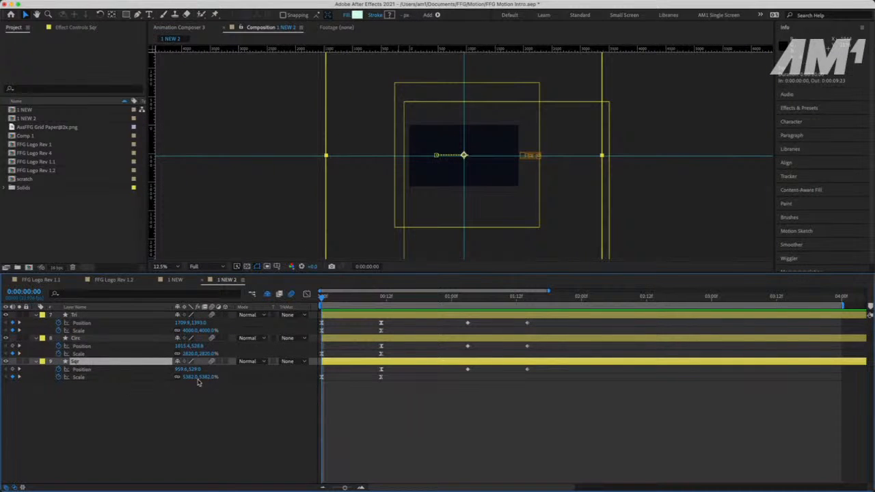
left_click_drag(210, 381, 91, 406)
key("space")
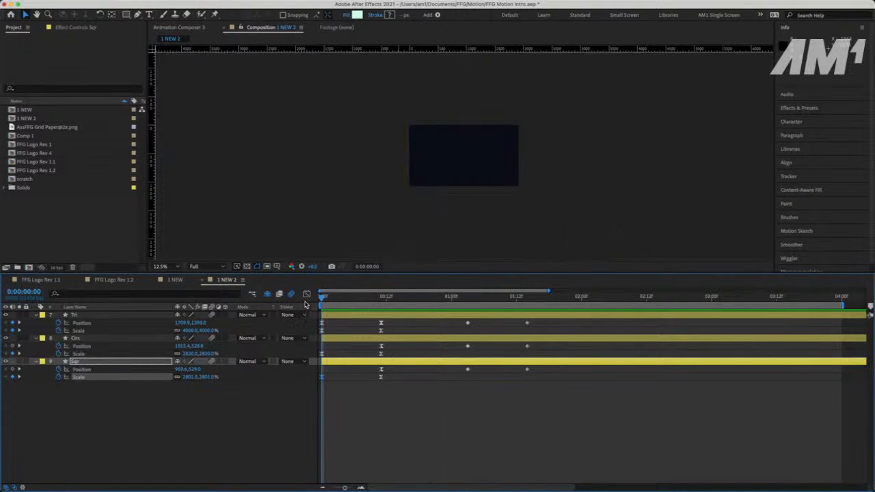
key("space")
scroll(399, 164, "up", 1)
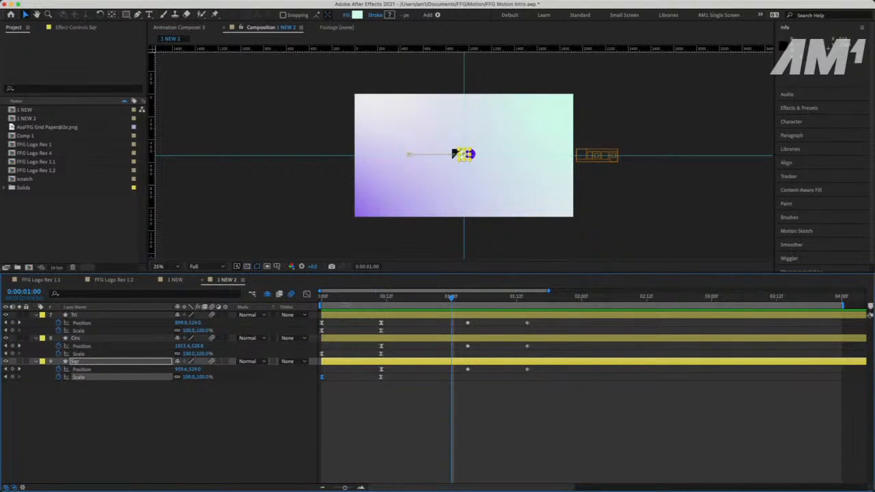
Replay the shape entrance from the first frame several times to examine how the three shapes scale in together
key("space")
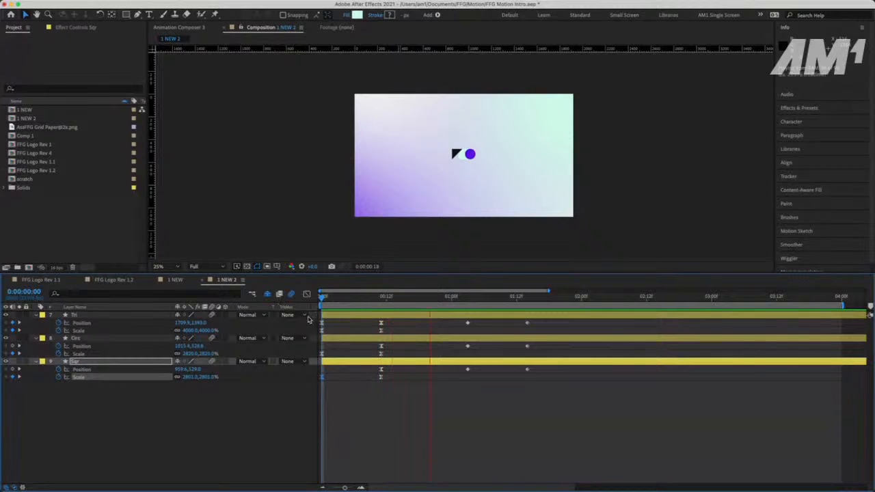
key("space")
key("space")
key("space")
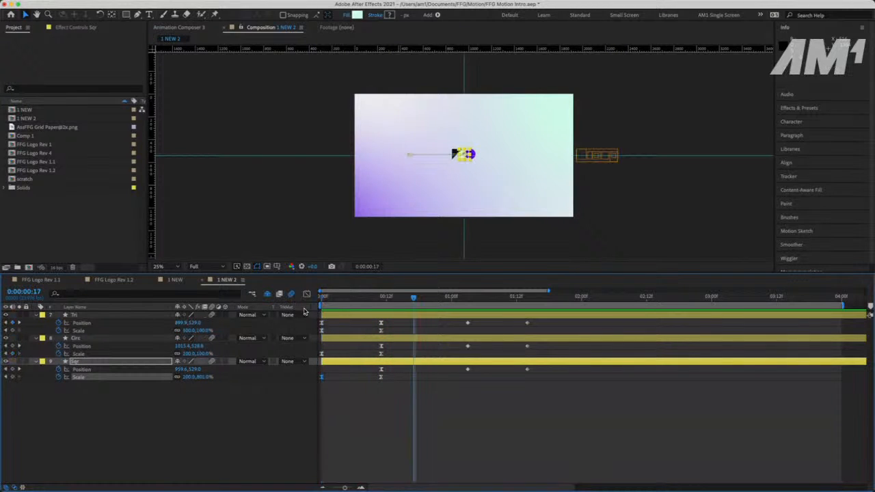
key("space")
key("space")
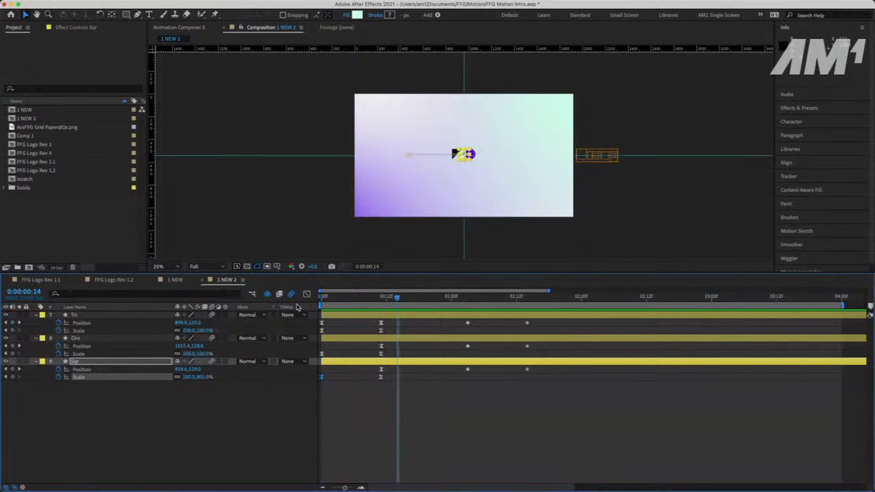
key("space")
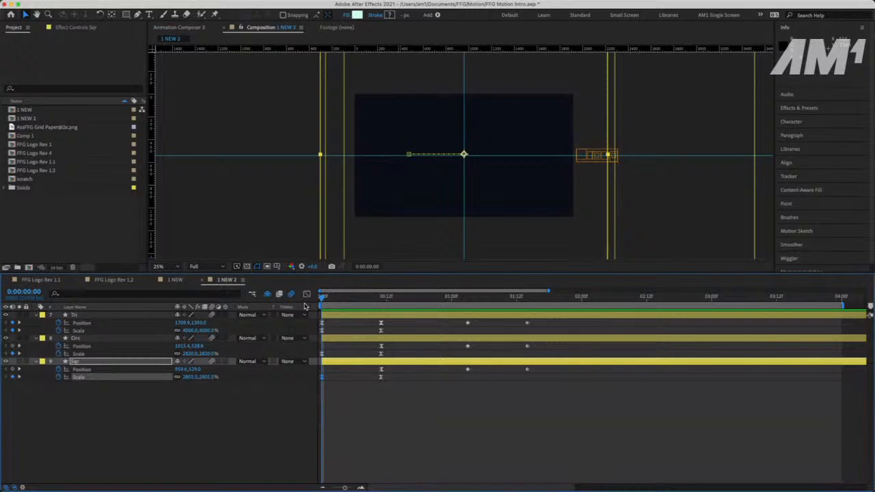
key("space")
left_click(99, 339)
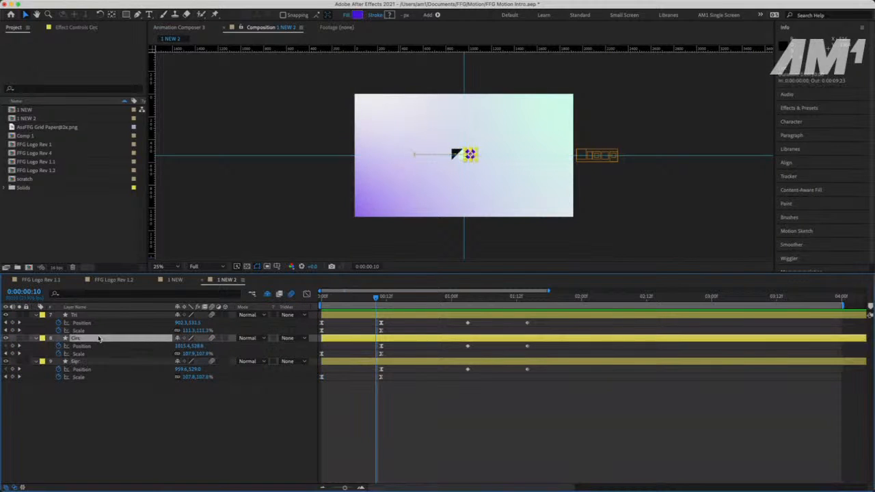
left_click(106, 316)
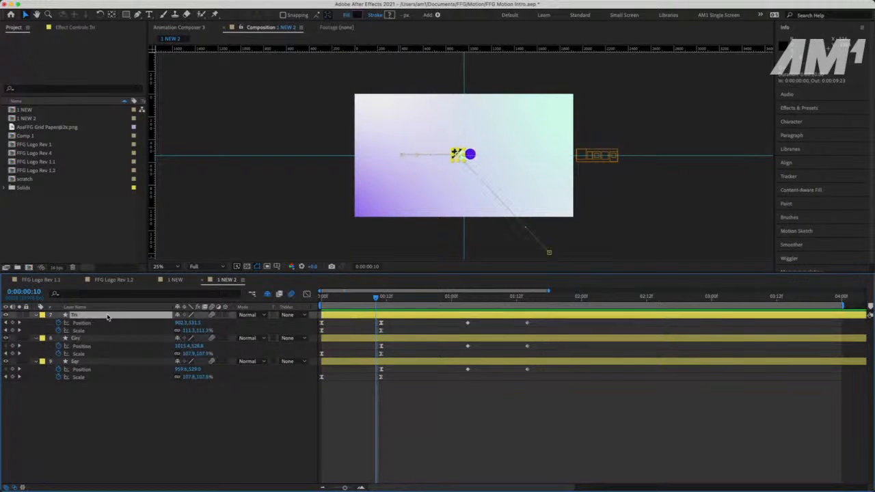
Play the FFG Logo Rev 1.2 composition for comparison, and return to 1 NEW 2 to replay its entrance
left_click(113, 280)
left_click(324, 299)
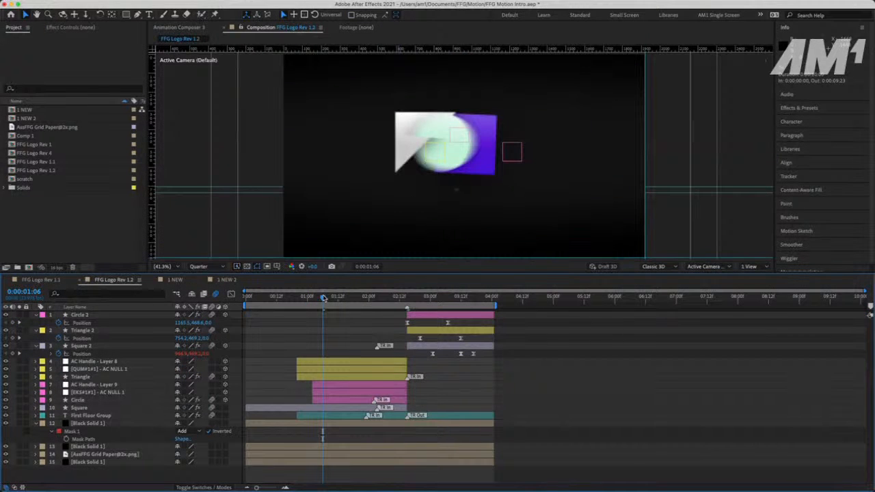
key("Home")
key("space")
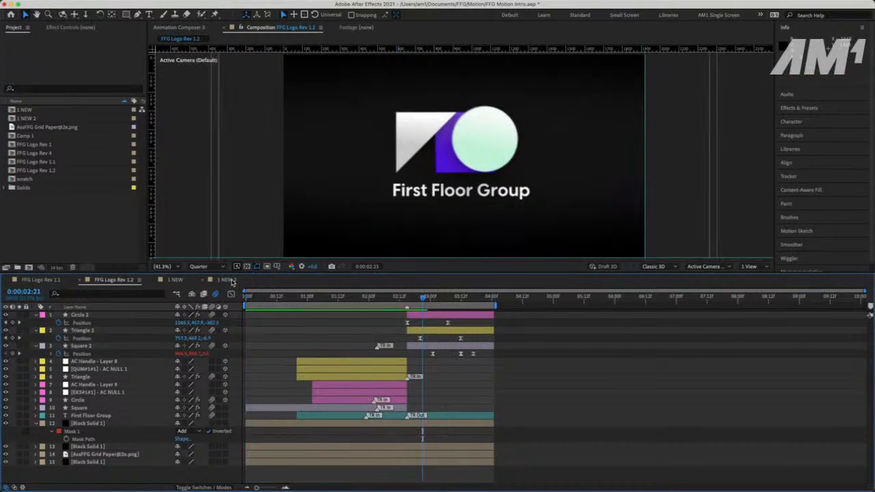
left_click(229, 279)
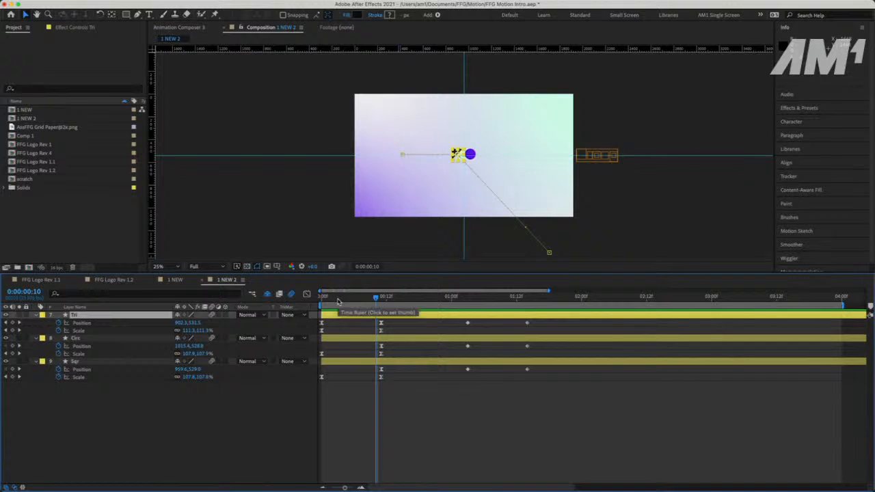
left_click_drag(339, 301, 307, 302)
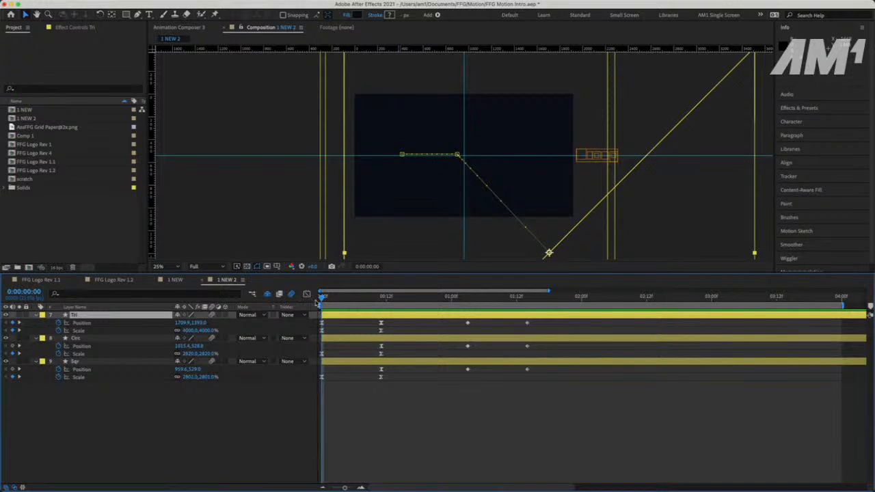
key("space")
Move the Tri and Circ entrance keyframes later so they run from frame 9 to frame 20
left_click_drag(371, 294, 381, 297)
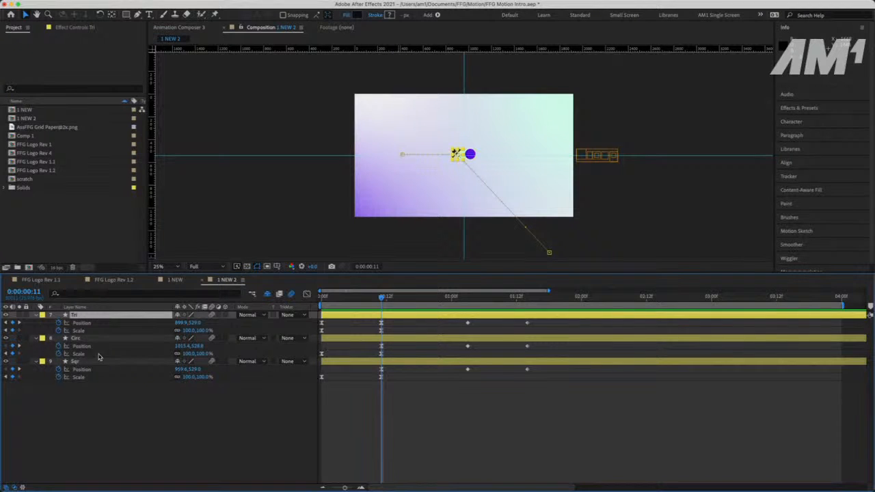
left_click(75, 363)
left_click_drag(396, 354, 366, 329)
left_click_drag(322, 301, 348, 303)
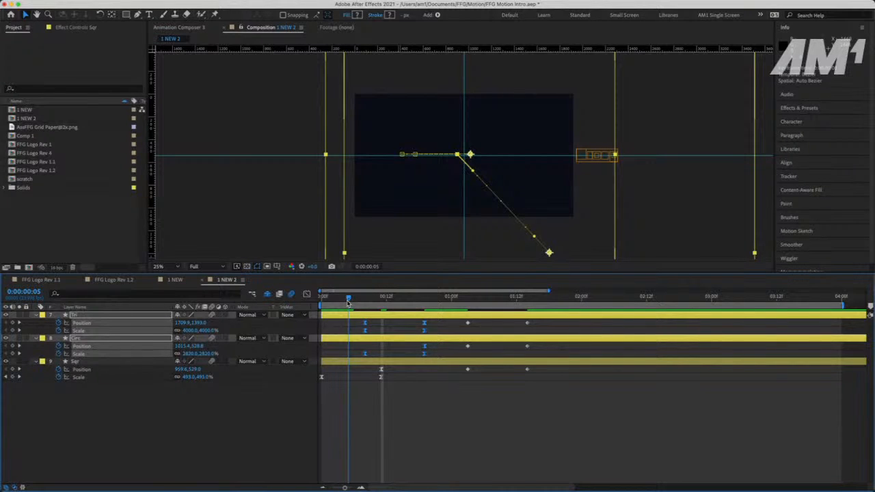
left_click_drag(349, 303, 371, 326)
key("Home")
left_click(283, 399)
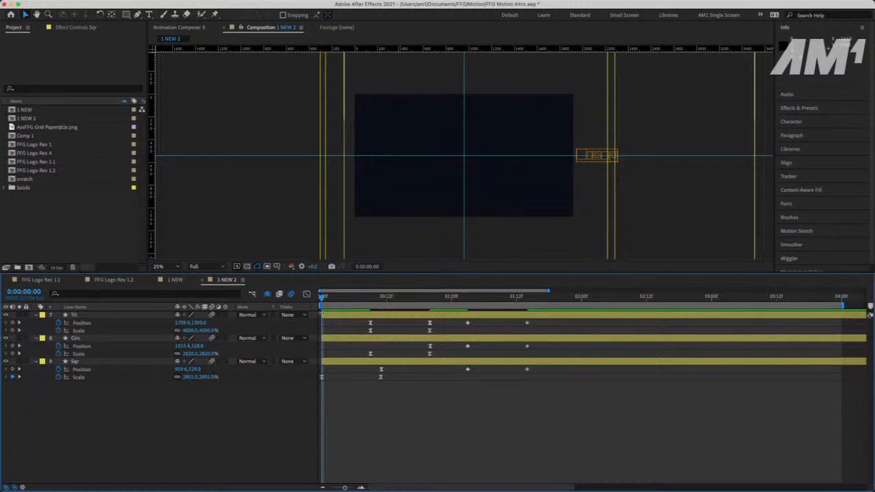
Trim the start of the Tri and Circ layers to frame 9 and preview the staggered entrance
left_click(367, 315)
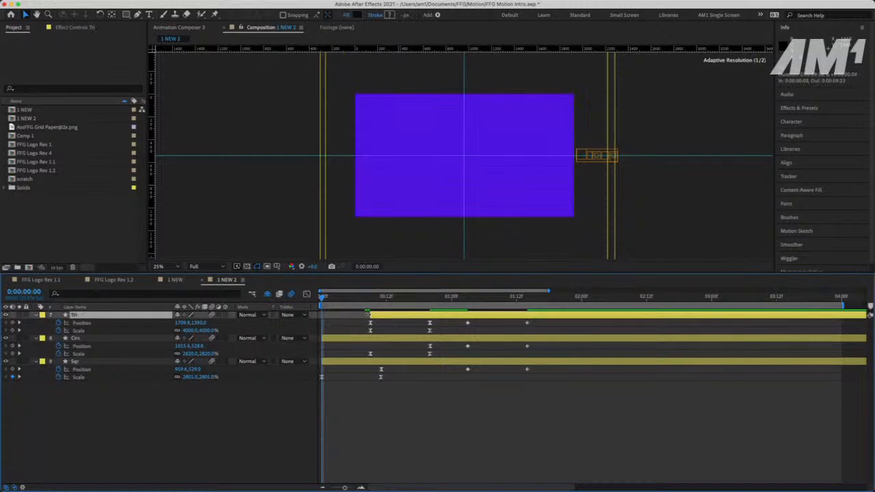
left_click(332, 340)
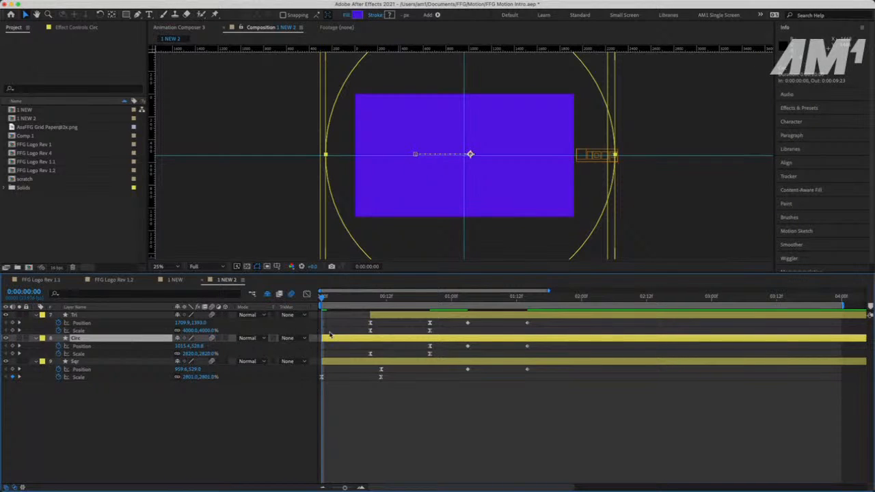
left_click(343, 299)
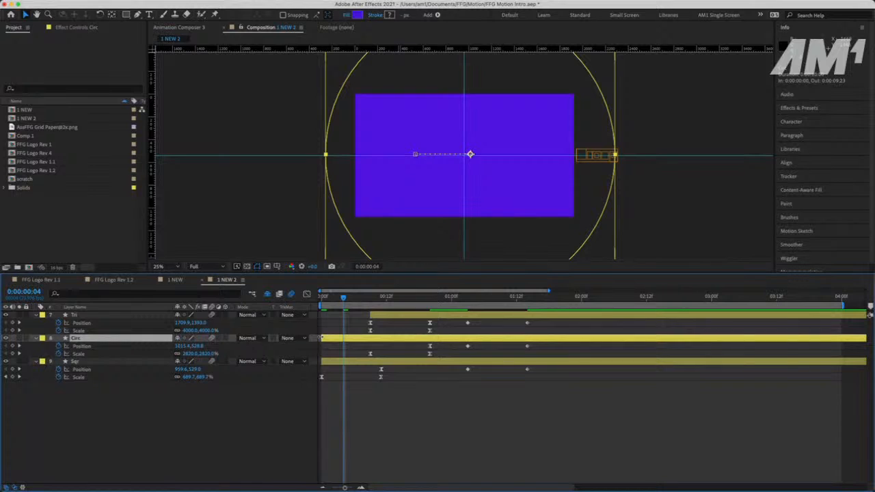
left_click_drag(321, 338, 370, 338)
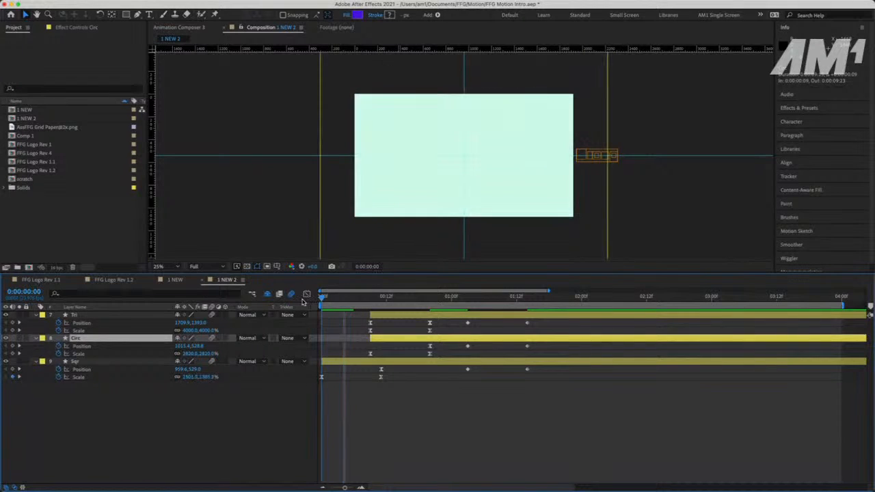
left_click_drag(345, 300, 321, 299)
key("space")
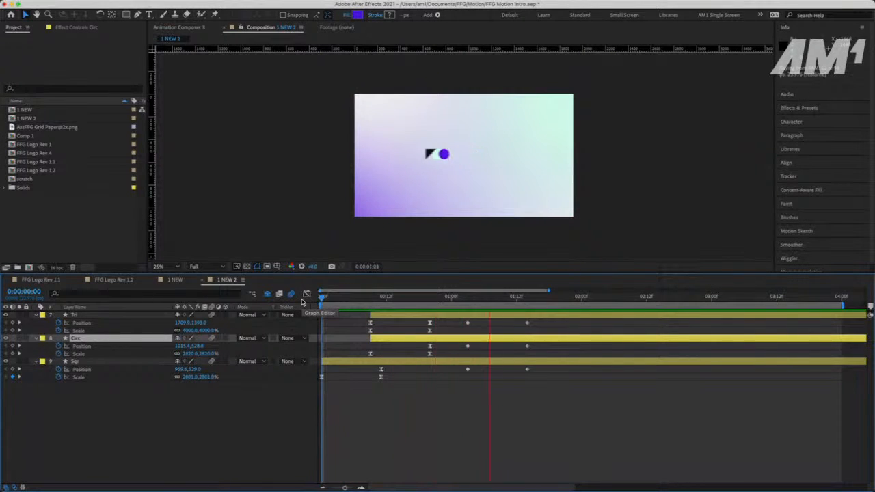
key("space")
key("space")
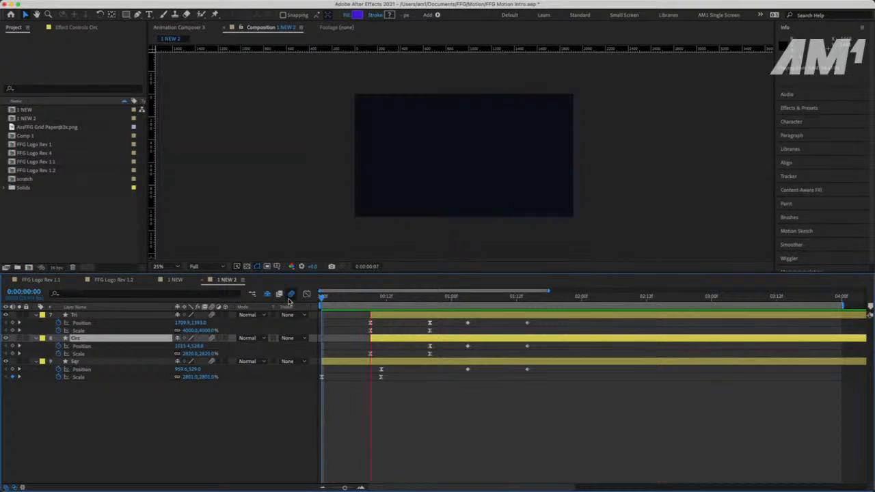
key("space")
key("space")
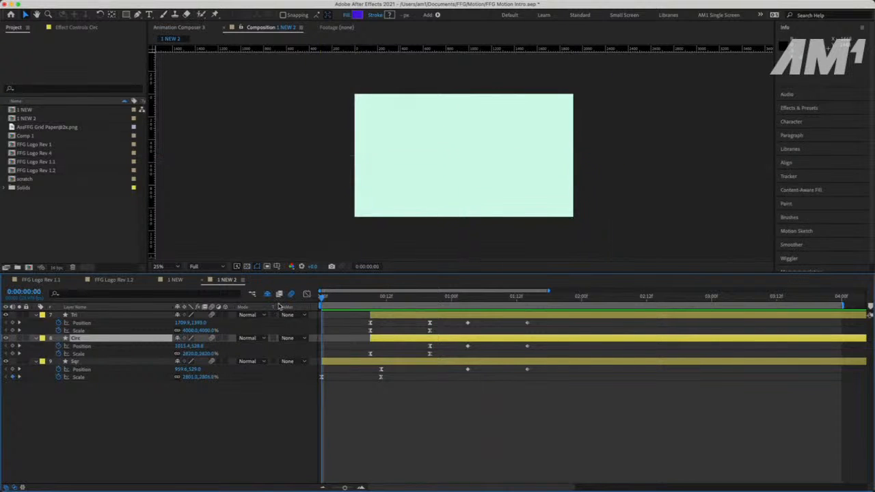
key("space")
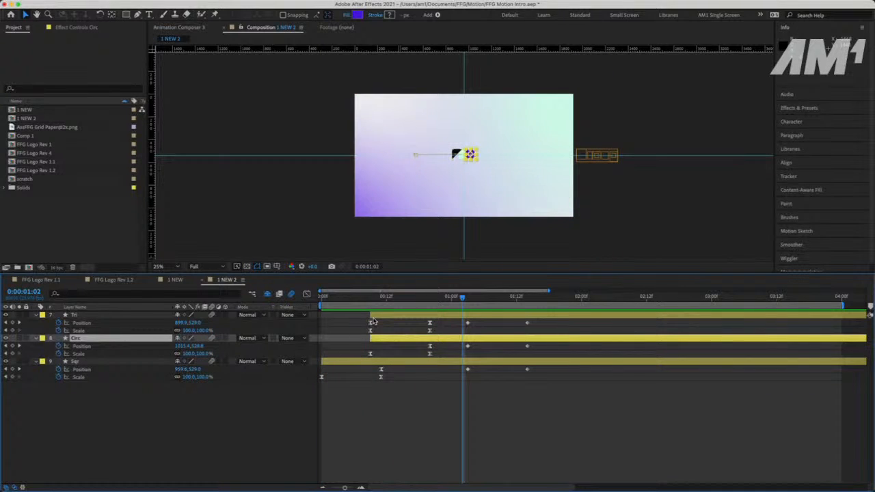
left_click_drag(382, 318, 413, 319)
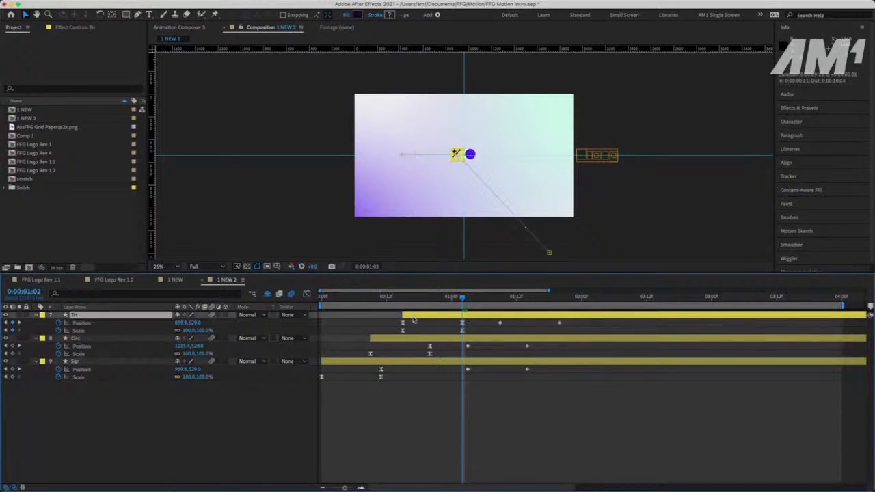
key("super+z")
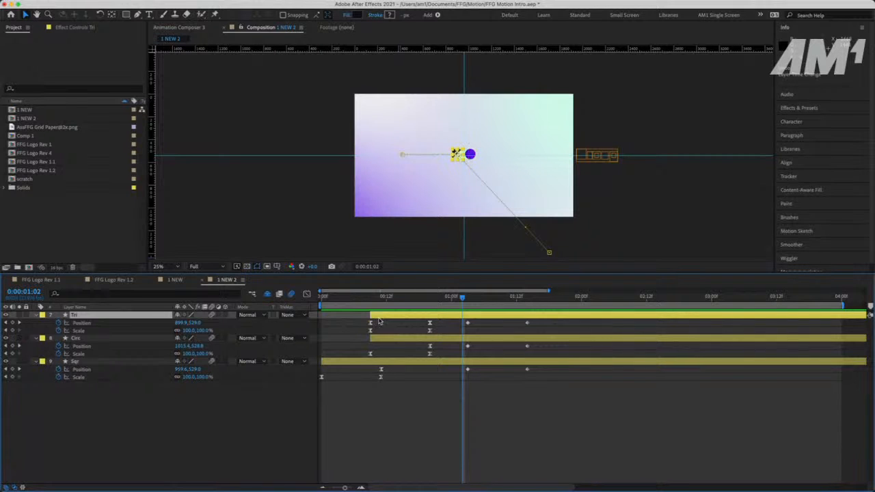
left_click_drag(374, 301, 311, 306)
Reveal the shy layers and move the starting Position keyframes of the Tri, Circ and Sqr sideways slide to 1:05
left_click_drag(490, 323, 461, 374)
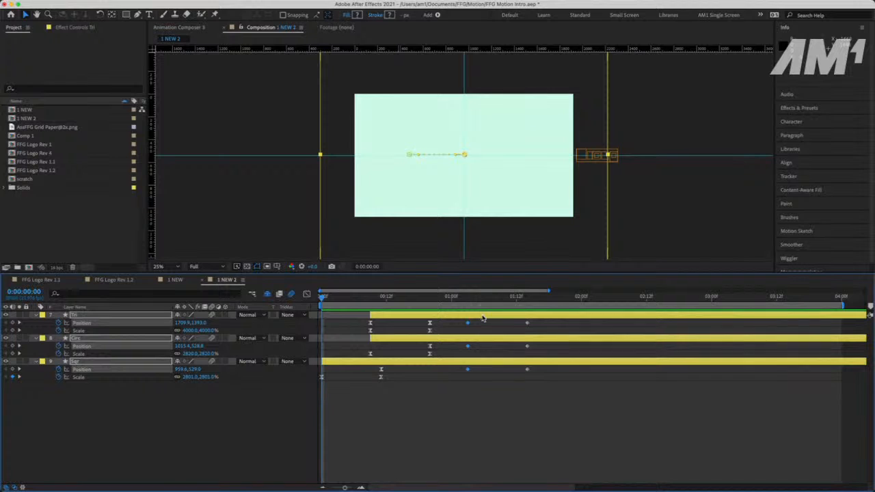
left_click(267, 294)
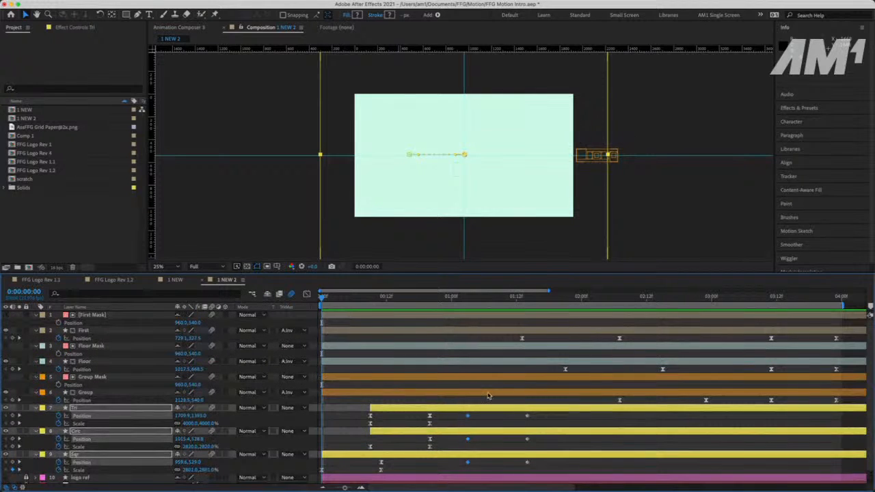
left_click(446, 298)
scroll(458, 360, "down", 2)
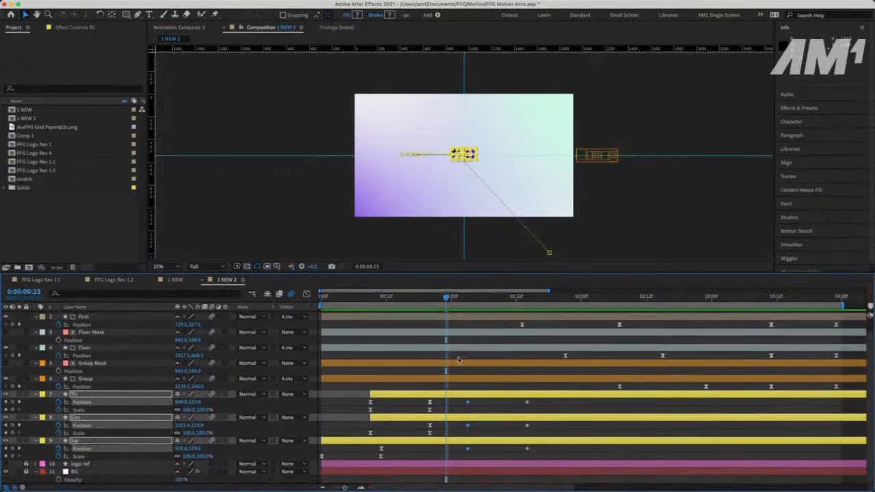
key("space")
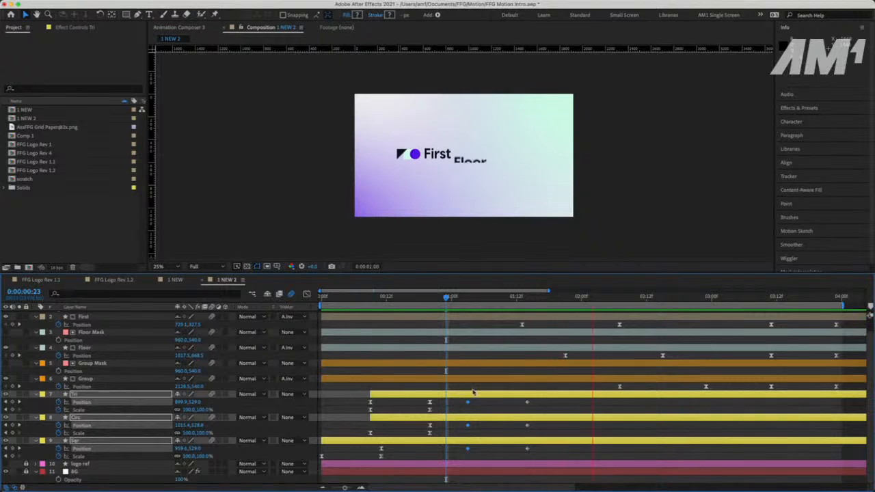
key("space")
left_click_drag(476, 398, 478, 452)
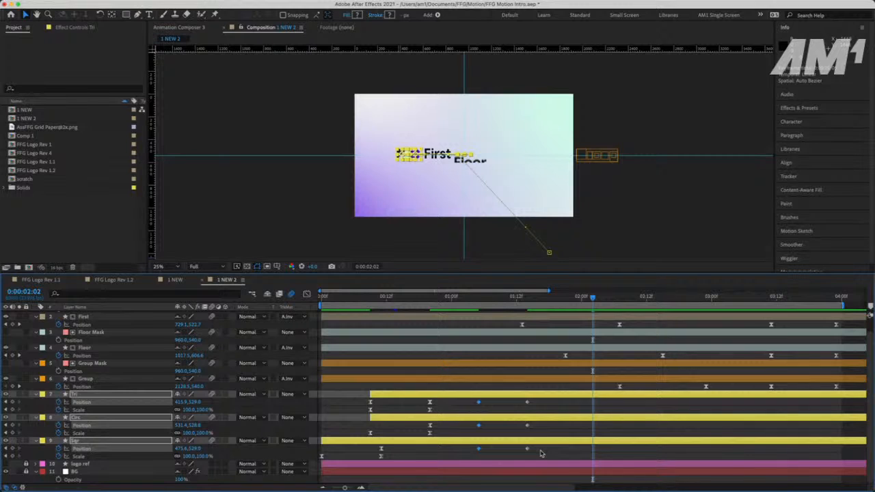
Apply Easy Ease to the Tri, Circ and Sqr sideways-slide Position keyframes and preview the slide
left_click_drag(541, 455, 460, 393)
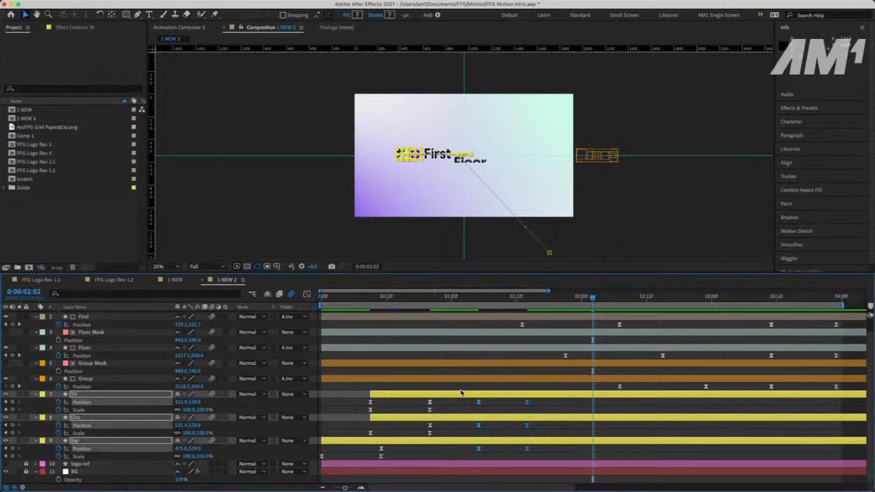
left_click(451, 299)
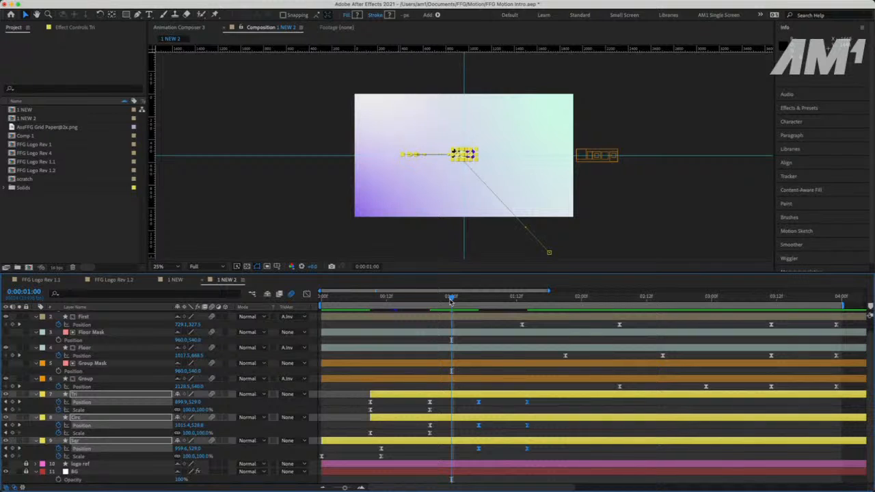
key("space")
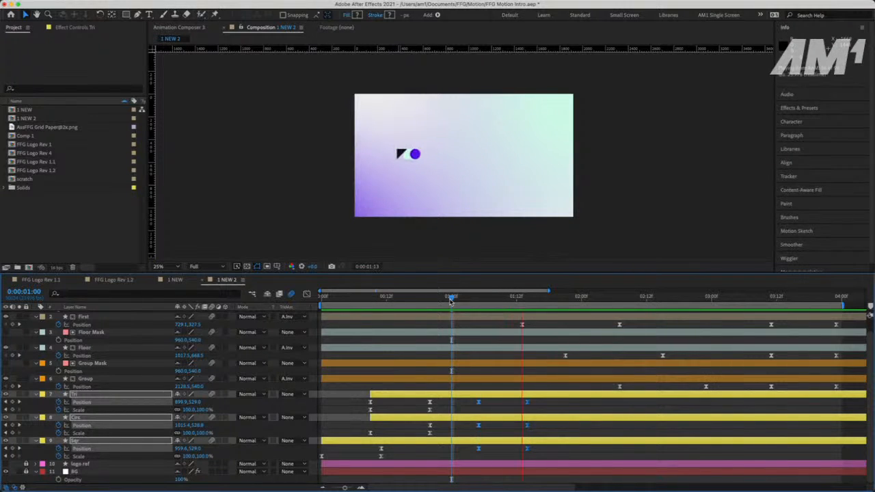
key("space")
Shift the eased slide keyframes of Tri, Circ and Sqr two frames later, to 1:07 and 1:16, and preview them
left_click_drag(526, 410, 537, 410)
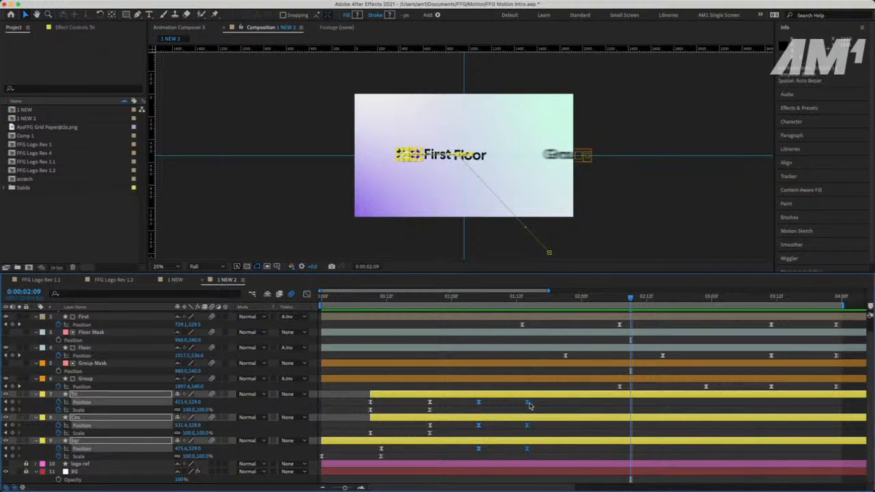
left_click(479, 298)
key("space")
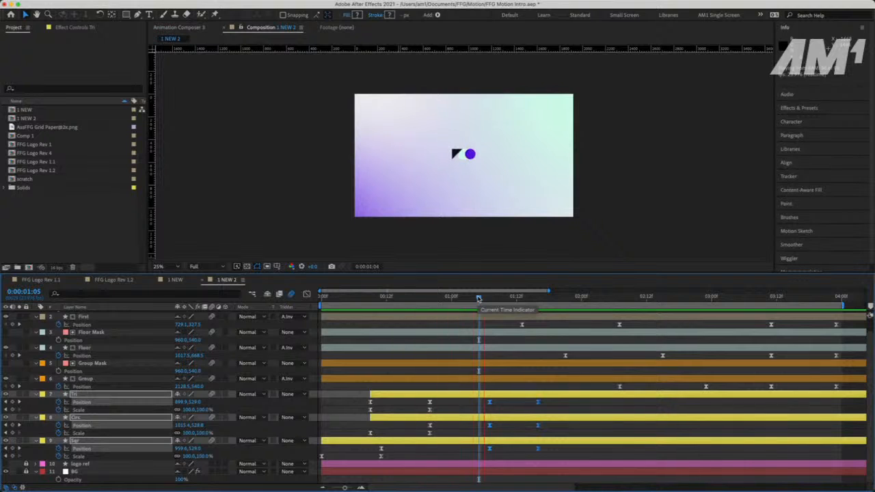
key("space")
Set the Tri, Circ and Sqr sideways slide to run from 1:06 to 1:18 and preview the animation
left_click_drag(504, 402, 472, 449)
left_click_drag(553, 448, 484, 407)
left_click(447, 299)
key("space")
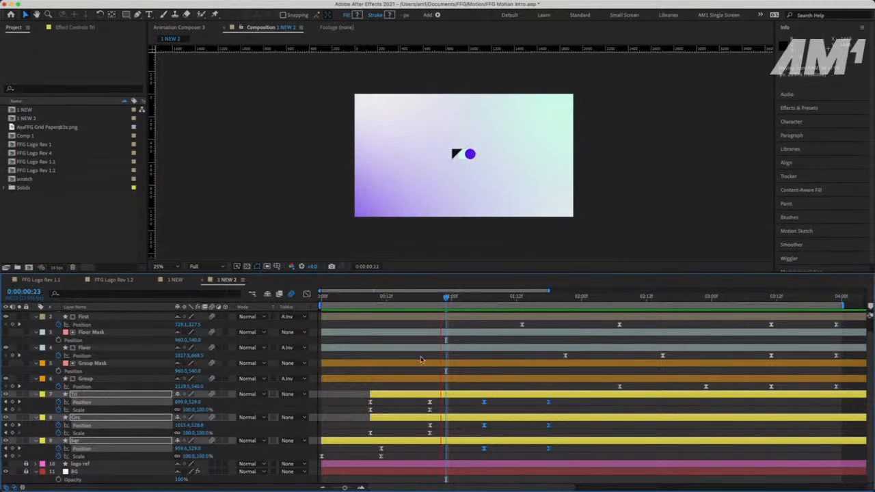
left_click_drag(337, 301, 315, 304)
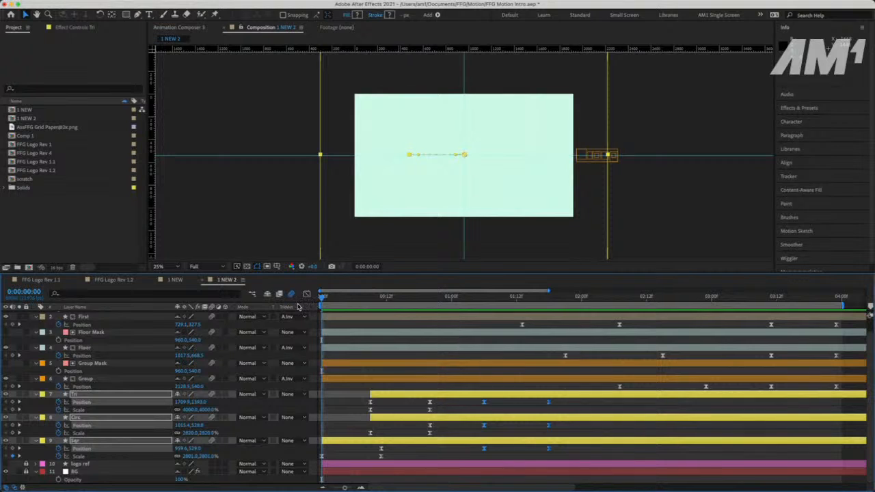
Preview the intro from the start and from 0:19 to check the shapes' sideways slide
key("space")
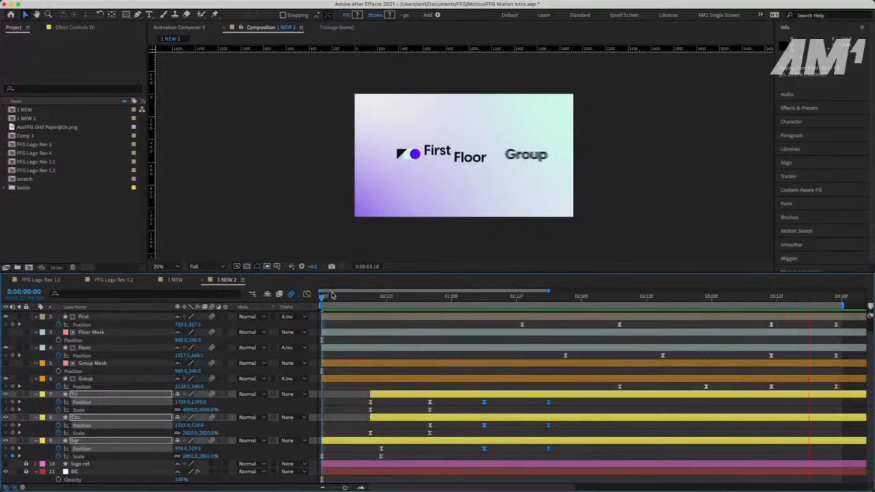
key("space")
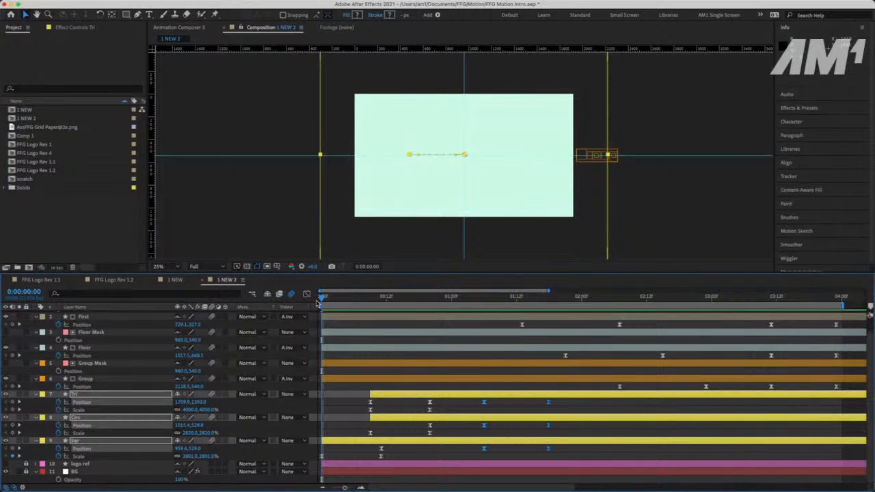
key("space")
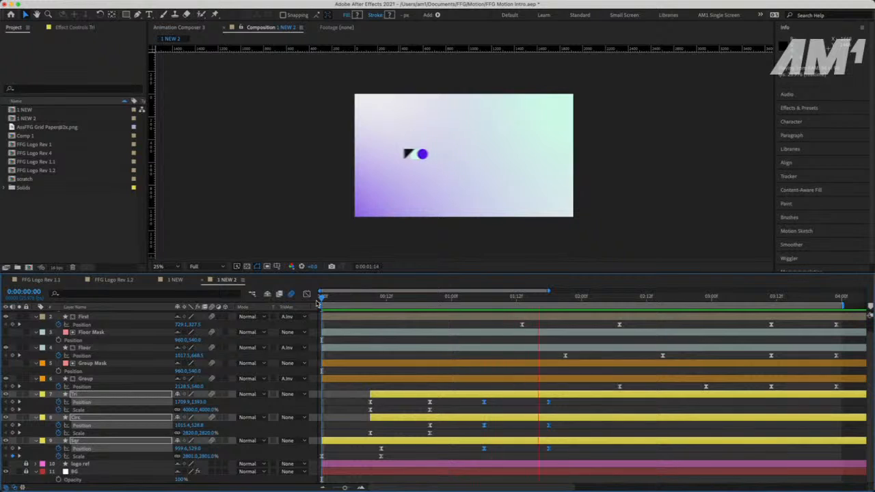
key("space")
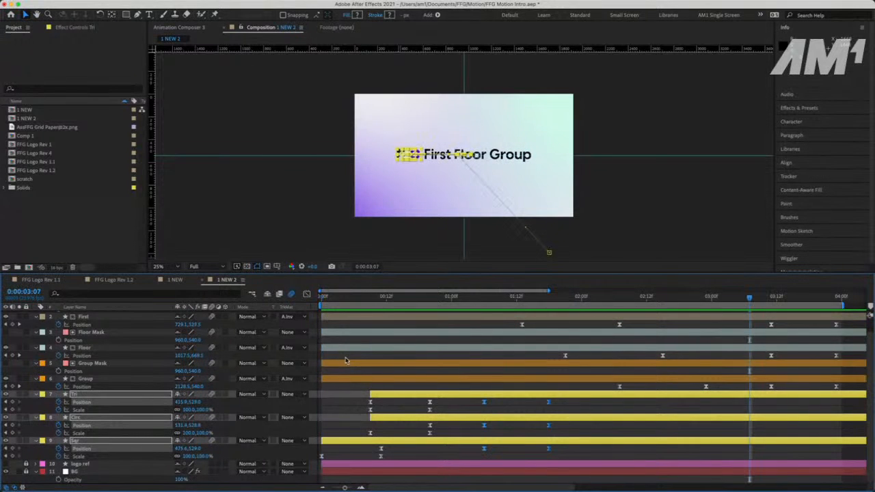
left_click(424, 299)
key("space")
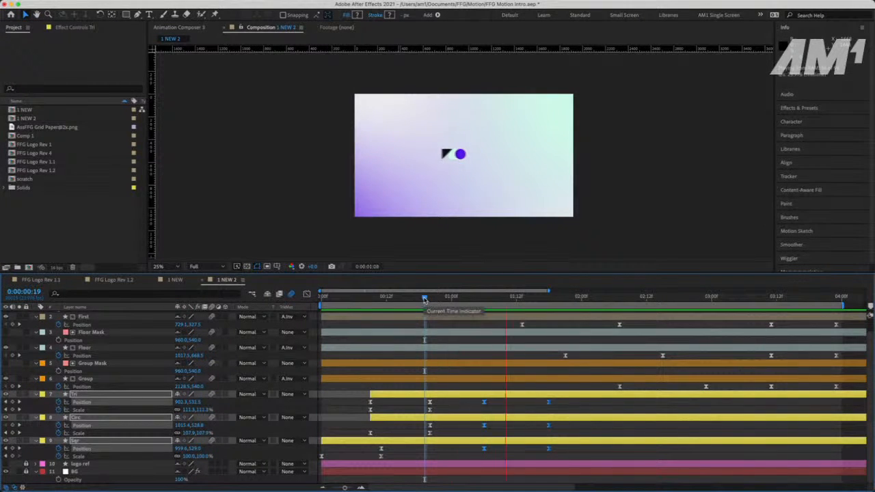
key("space")
Shift the Tri, Circ and Sqr slide keyframes three frames later, to 1:09 and 1:21, and preview them
left_click_drag(548, 405, 564, 404)
left_click(473, 299)
key("space")
key("space")
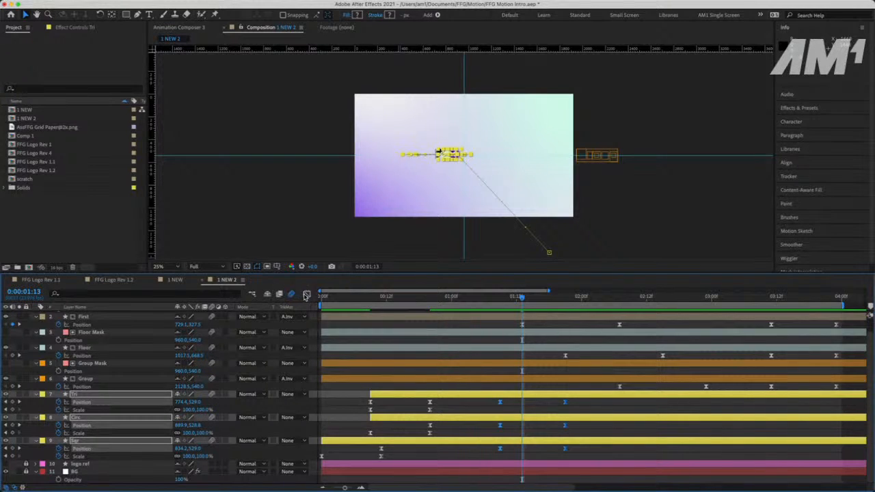
Reshape the speed-graph easing at the end and start of the Tri, Circ and Sqr slide, and preview the motion
left_click(307, 295)
left_click_drag(585, 429, 547, 456)
left_click_drag(491, 433, 530, 456)
left_click(307, 294)
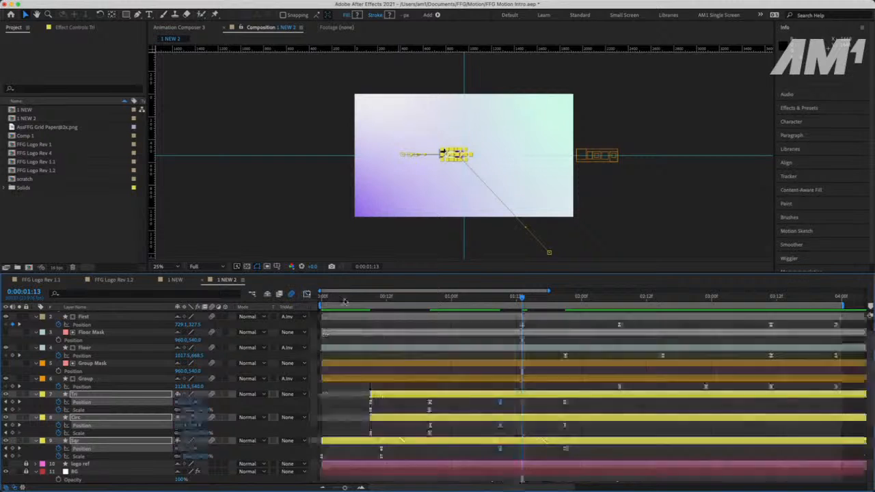
left_click(442, 299)
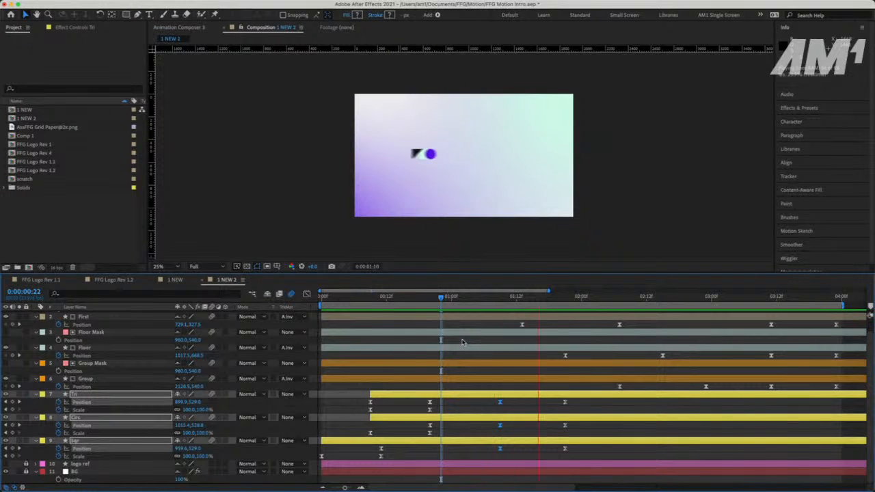
left_click(457, 299)
key("space")
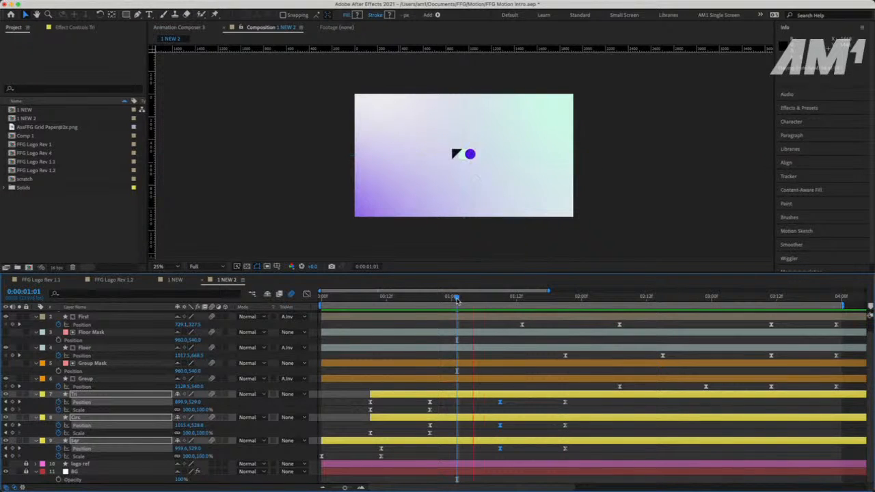
key("space")
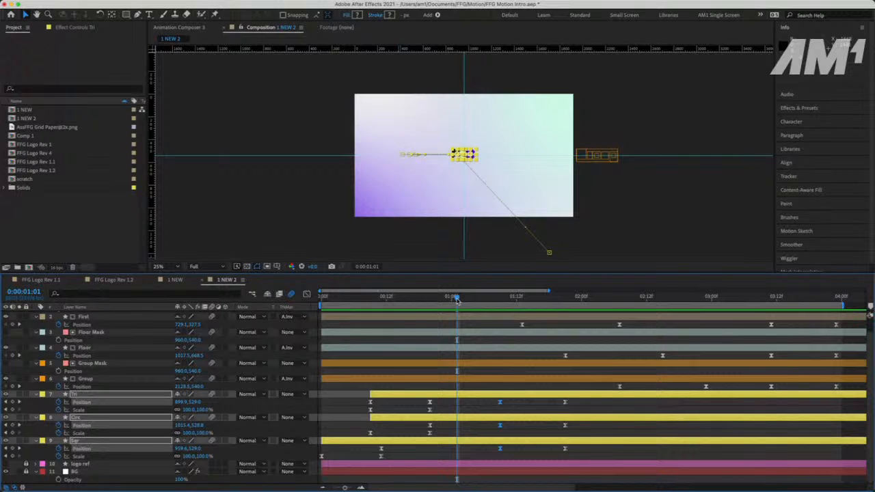
key("space")
key("space")
Move the Tri, Circ and Sqr slide keyframes one frame earlier, to 1:08 and 1:20, and preview the result
left_click_drag(586, 406, 497, 452)
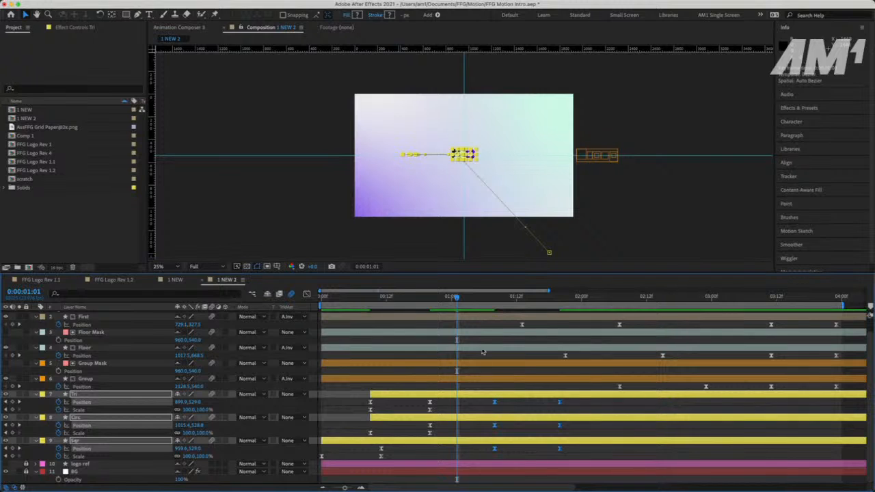
key("space")
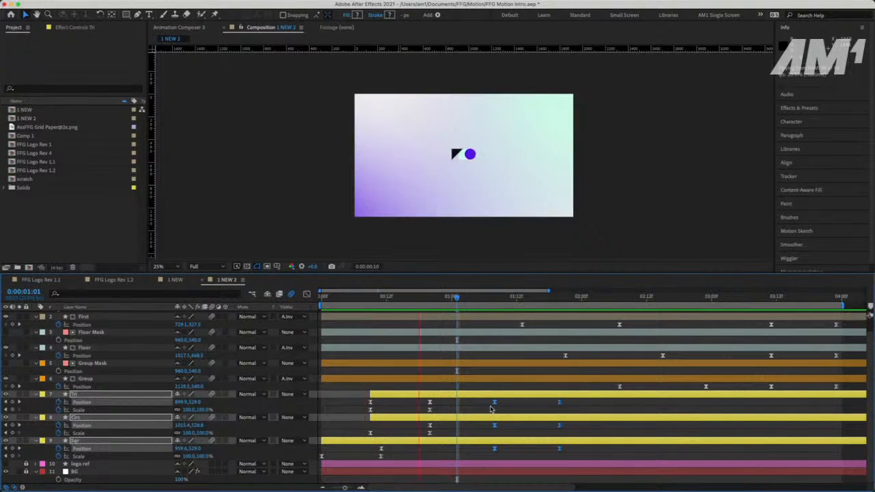
key("space")
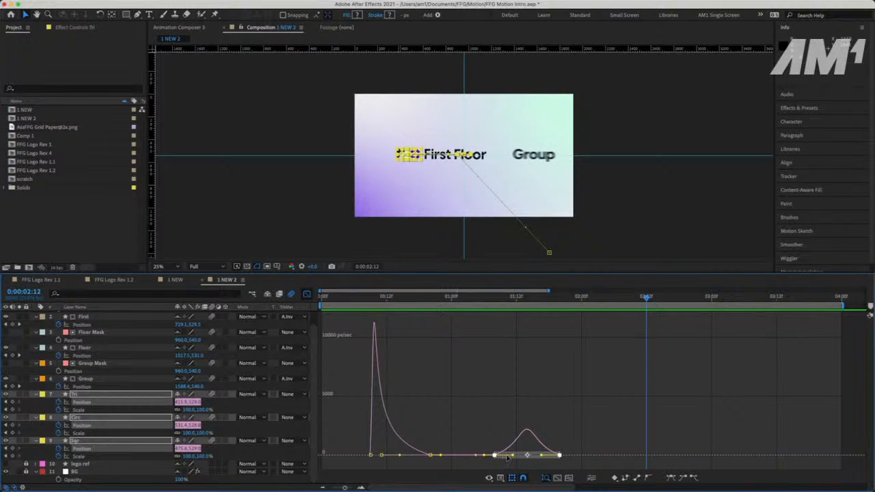
Lengthen the outgoing ease of the slide's start keyframes in the speed graph and preview the animation
left_click_drag(511, 456, 518, 456)
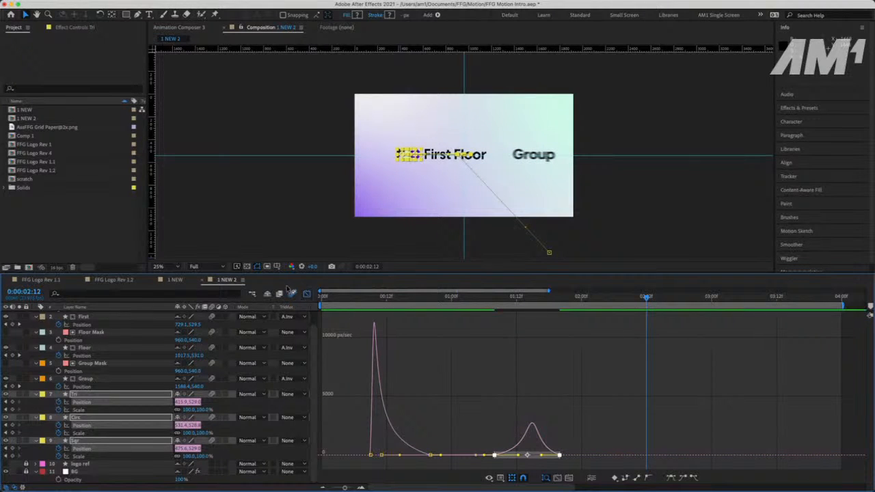
left_click(307, 295)
left_click_drag(519, 298, 435, 298)
key("space")
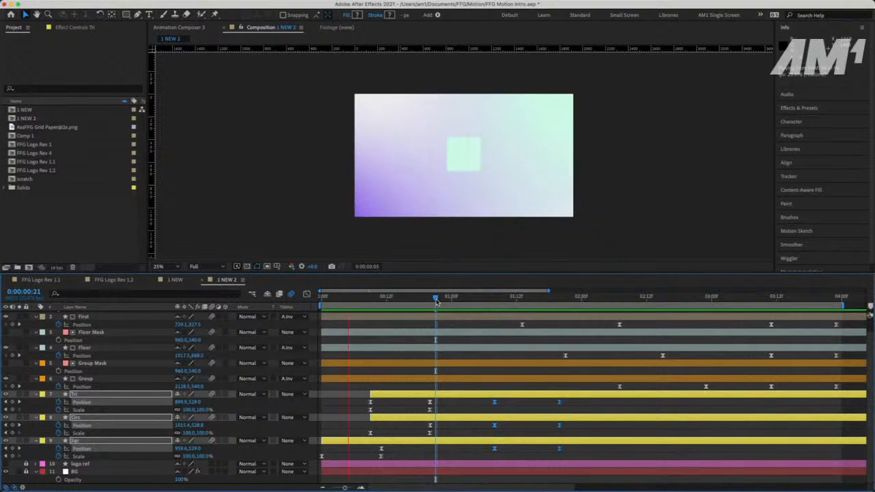
Set the composition viewer magnification to Fit and play the intro at the larger size
left_click(160, 266)
left_click(170, 286)
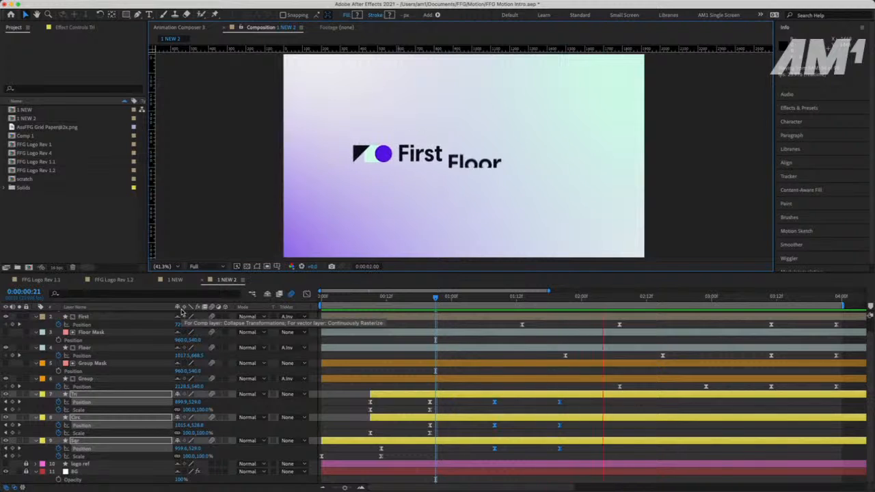
key("space")
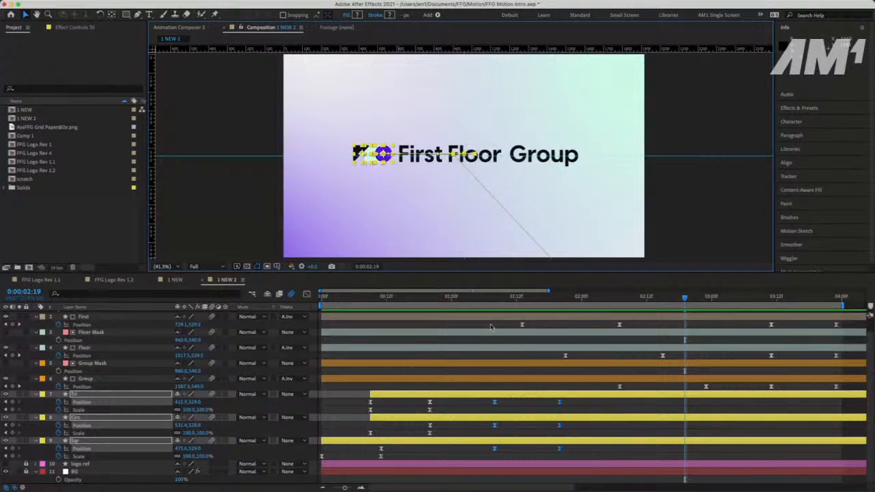
Check the slide's timing around its 1:08 start in a wider timeline view by playing the animation repeatedly
left_click(442, 299)
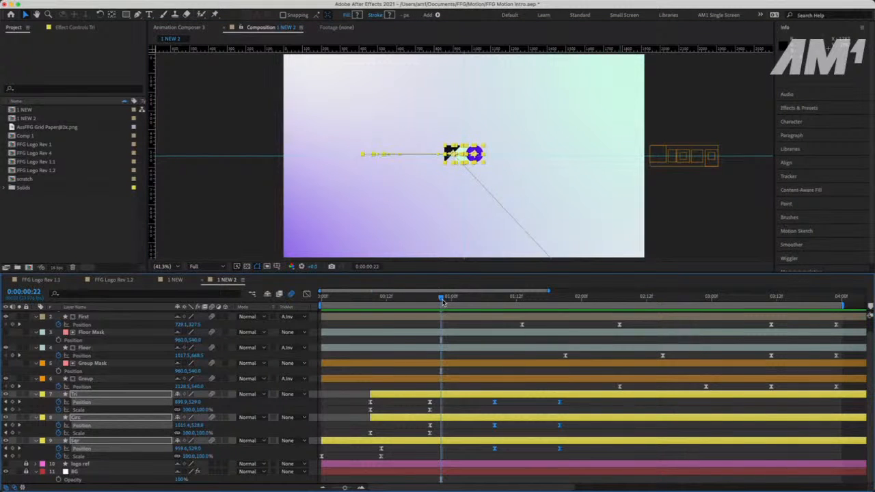
key("minus")
key("minus")
key("equal")
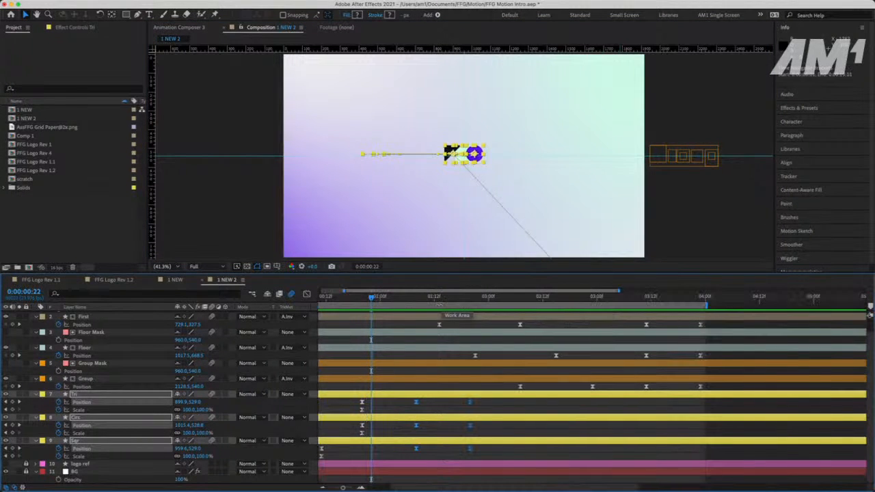
scroll(381, 389, "left", 3)
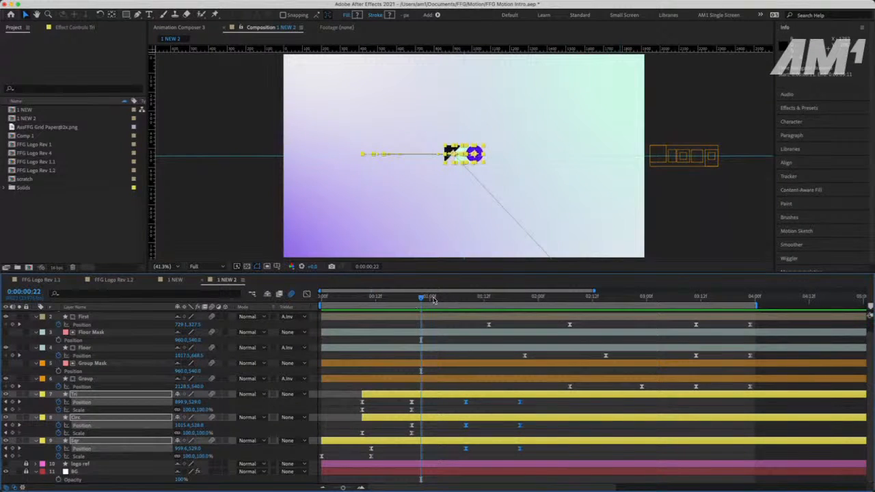
left_click_drag(424, 299, 463, 301)
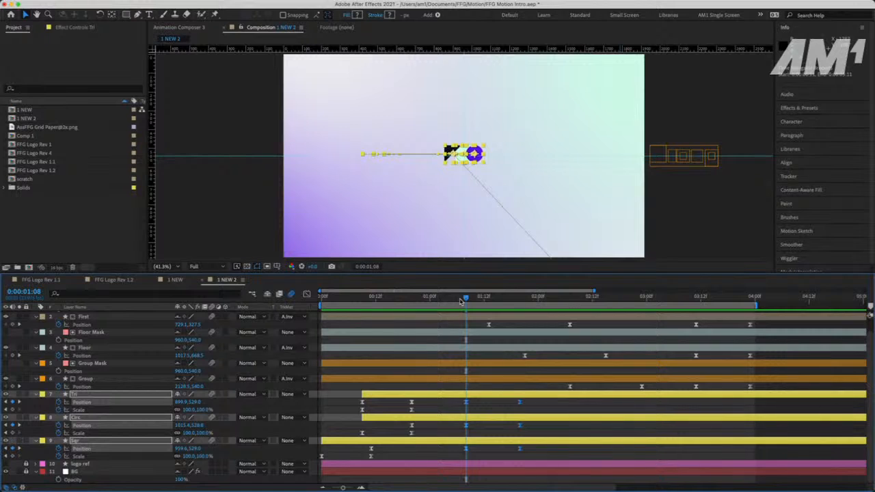
key("space")
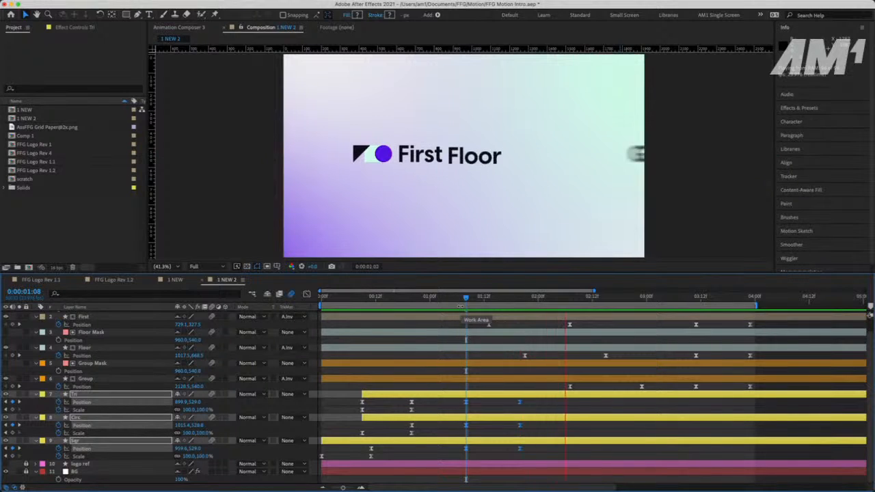
key("space")
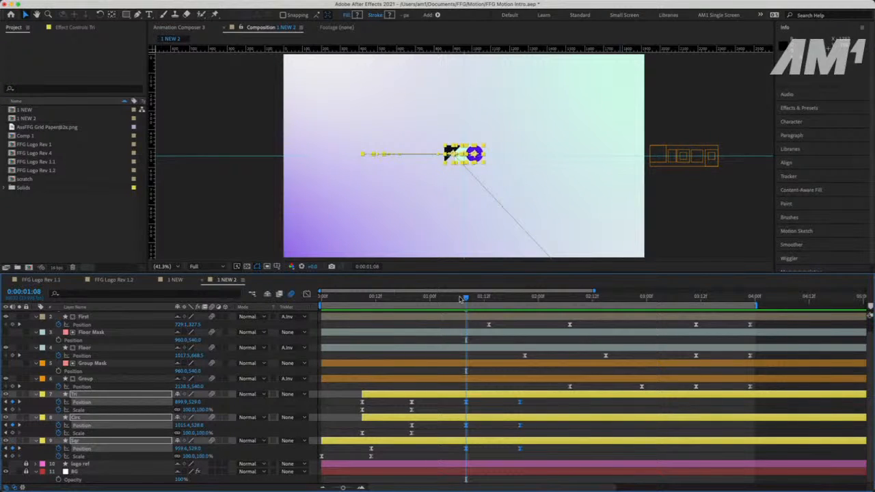
key("space")
key("space")
left_click_drag(470, 298, 461, 328)
key("space")
Lengthen the incoming ease of the Tri, Circ and Sqr slide's end keyframes in the speed graph
left_click_drag(529, 402, 507, 453)
left_click(307, 294)
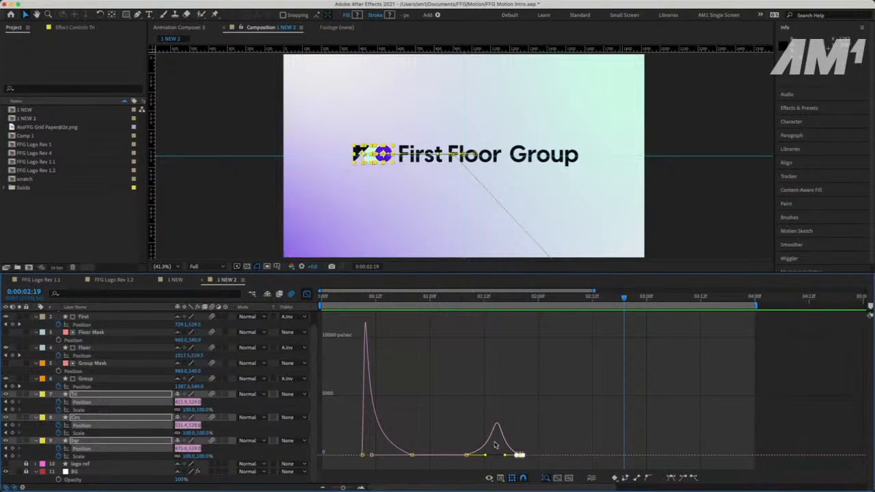
left_click_drag(541, 436, 502, 457)
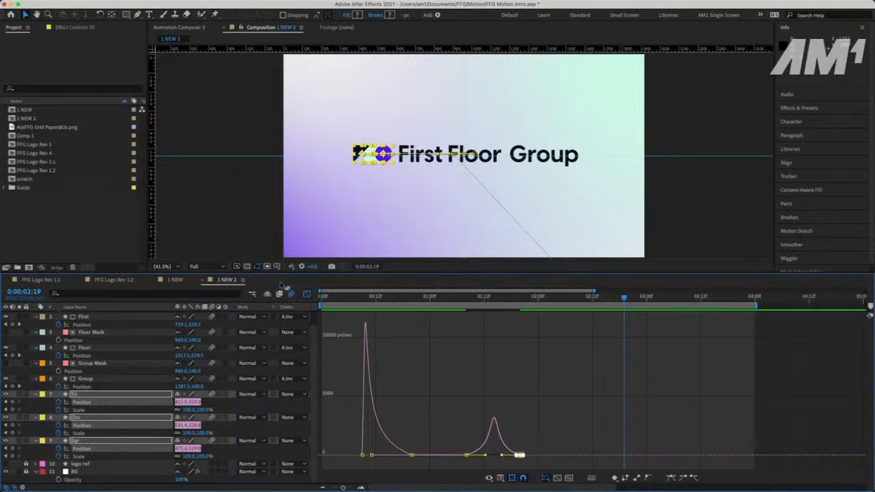
left_click(307, 295)
Move the starting slide keyframes of Tri, Circ and Sqr one frame earlier, to 1:07, and preview the intro
left_click_drag(458, 398, 462, 448)
left_click(415, 299)
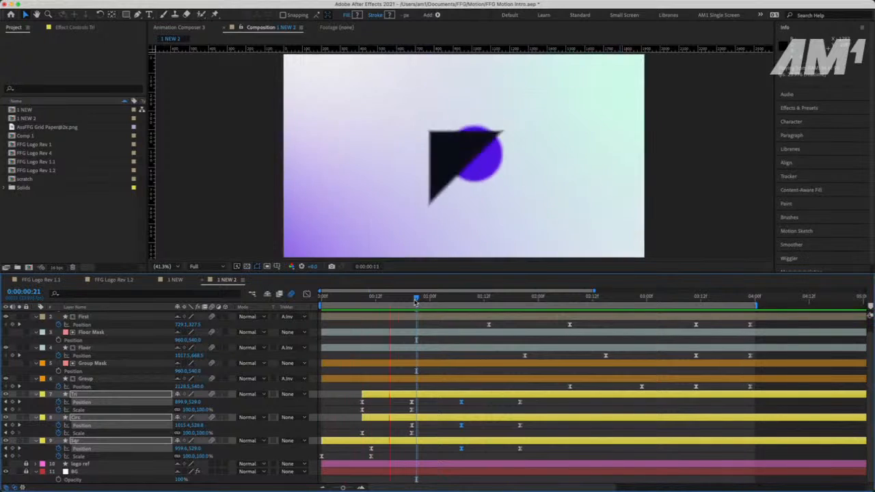
key("space")
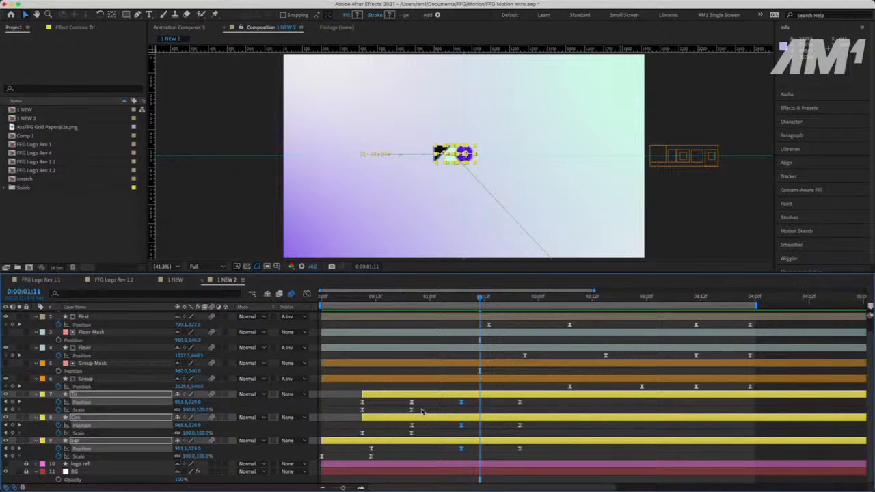
Delay Tri's entrance Position and Scale keyframes by ten frames, to 0:19 and 1:06, and preview from the start
mouse_move(422, 412)
left_mouse_down()
mouse_move(357, 407)
mouse_move(409, 410)
left_mouse_up()
mouse_move(363, 406)
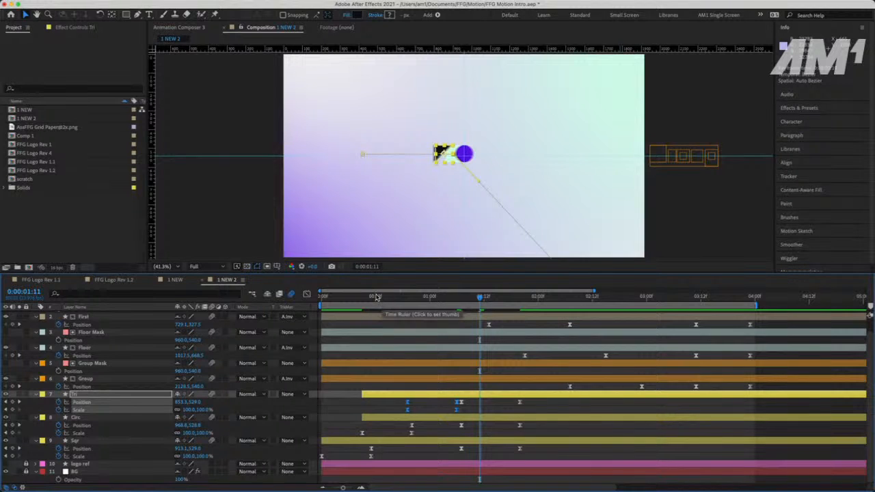
key("Home")
key("space")
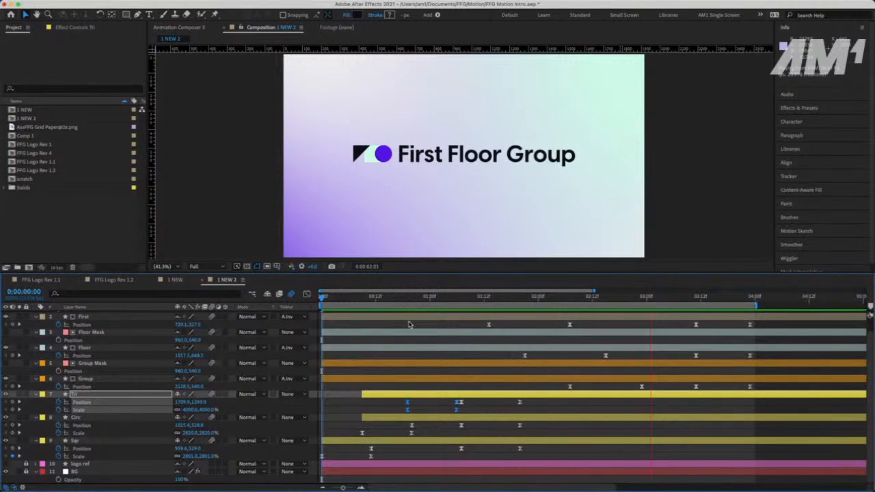
key("space")
Trim the start of the Tri layer to its first keyframe and preview the intro from the beginning
left_click_drag(360, 395, 407, 395)
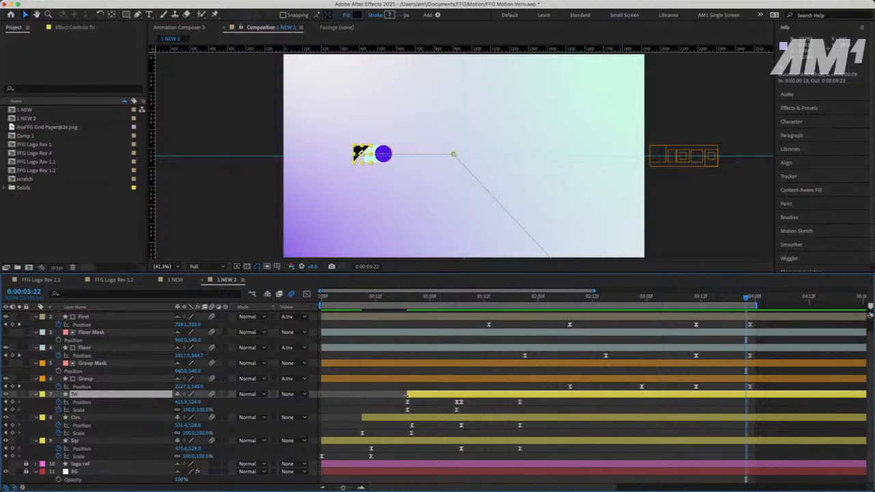
key("Home")
key("space")
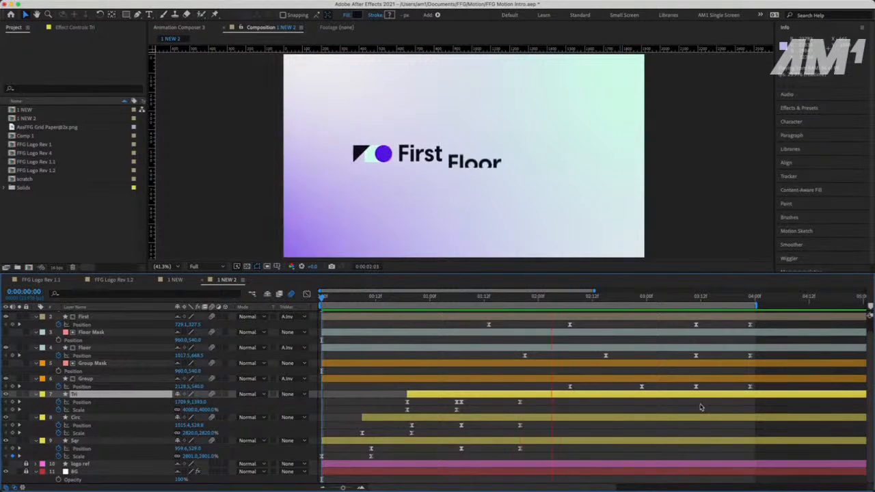
key("space")
Extend the work area's end to about 5:00 and go to the final text keyframes at 3:23
left_click_drag(758, 305, 816, 305)
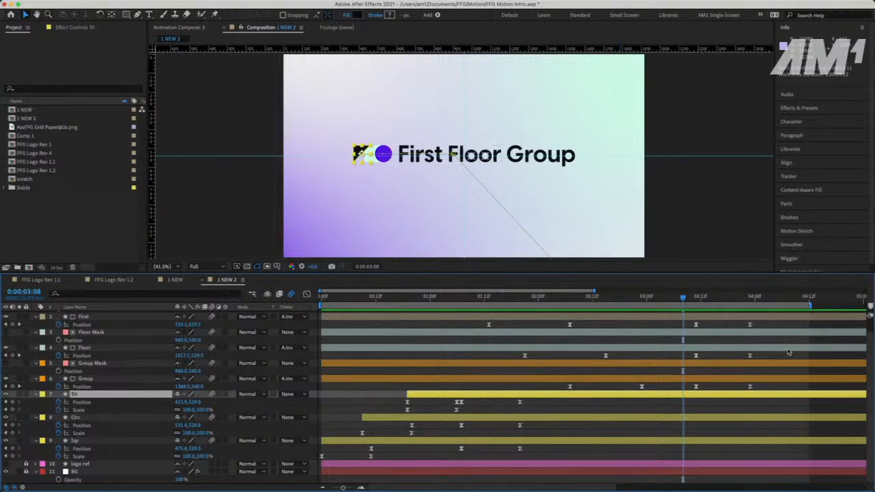
scroll(789, 353, "right", 3)
scroll(789, 353, "left", 3)
key("minus")
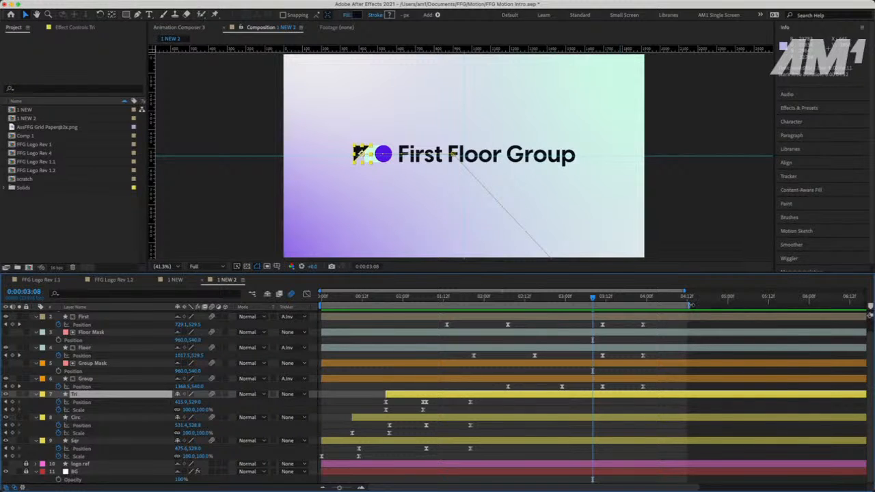
left_click_drag(690, 305, 730, 305)
left_click(642, 298)
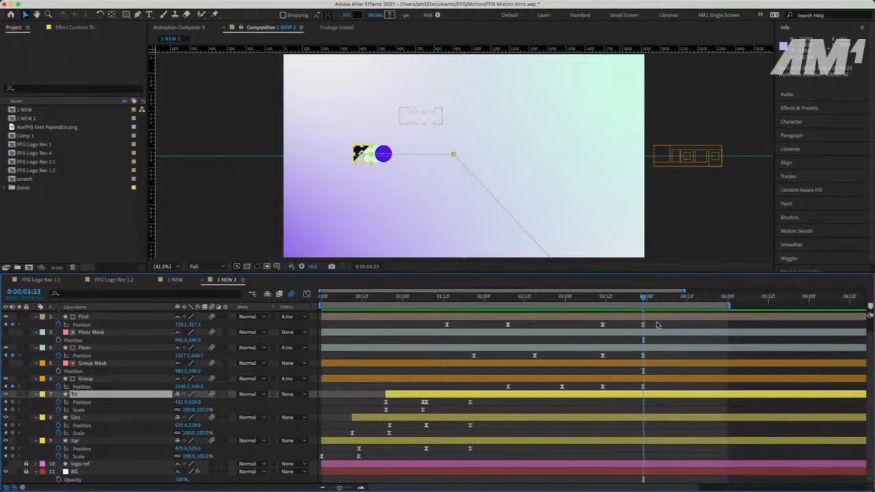
Delay the slide keyframes of Tri, Circ and Sqr and all First, Floor and Group Position keyframes by one second, and preview from 1:20
left_click(424, 403)
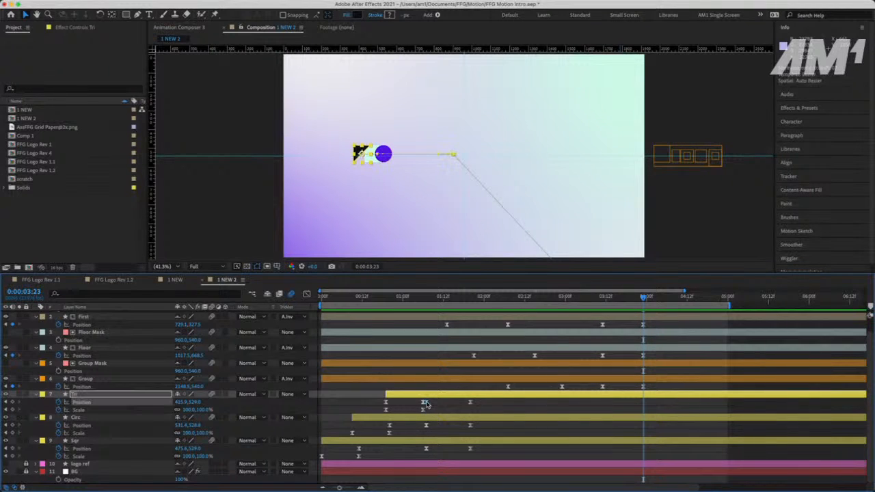
left_click(425, 425, "shift")
left_click(426, 449, "shift")
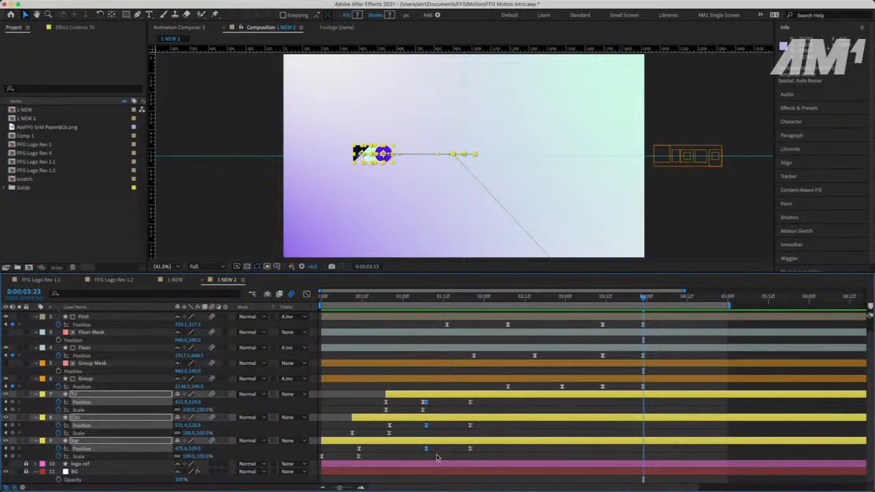
left_click_drag(443, 324, 687, 449)
left_click_drag(644, 331, 724, 335)
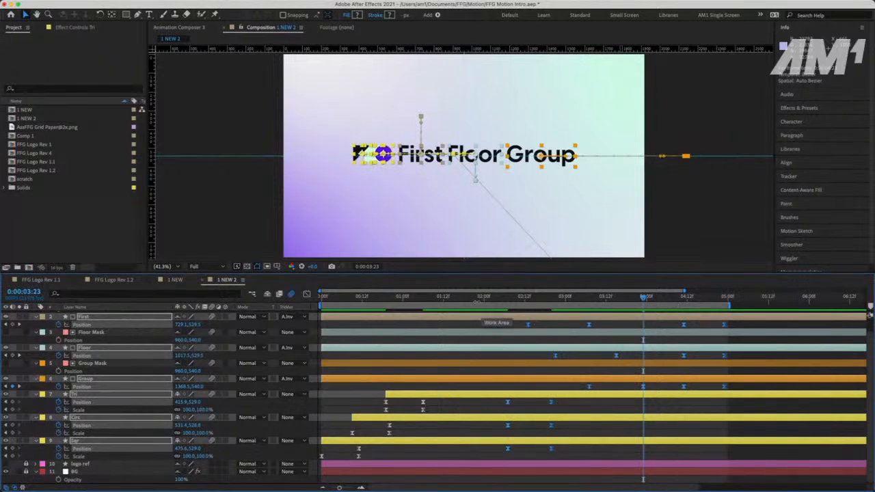
left_click_drag(432, 298, 470, 298)
key("space")
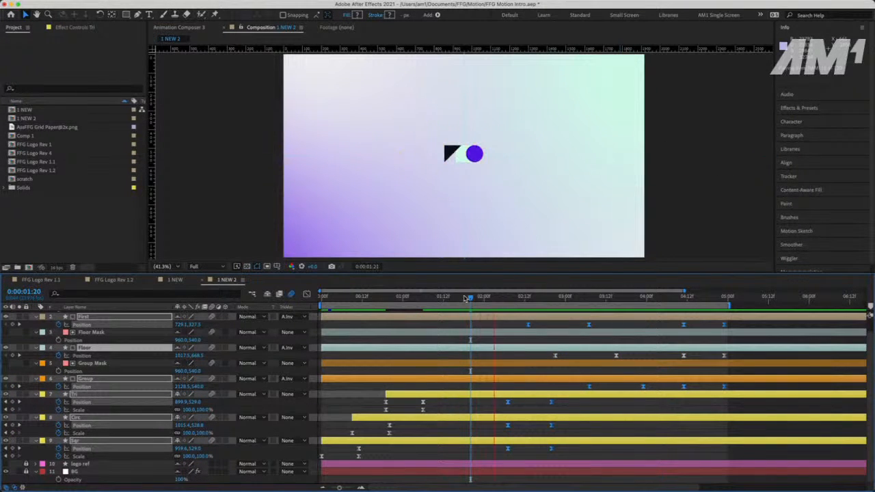
Move the starting slide keyframes of Tri, Circ and Sqr three frames earlier, to 2:04, and preview repeatedly from 1:20
left_click_drag(503, 399, 497, 450)
left_click(470, 297)
key("space")
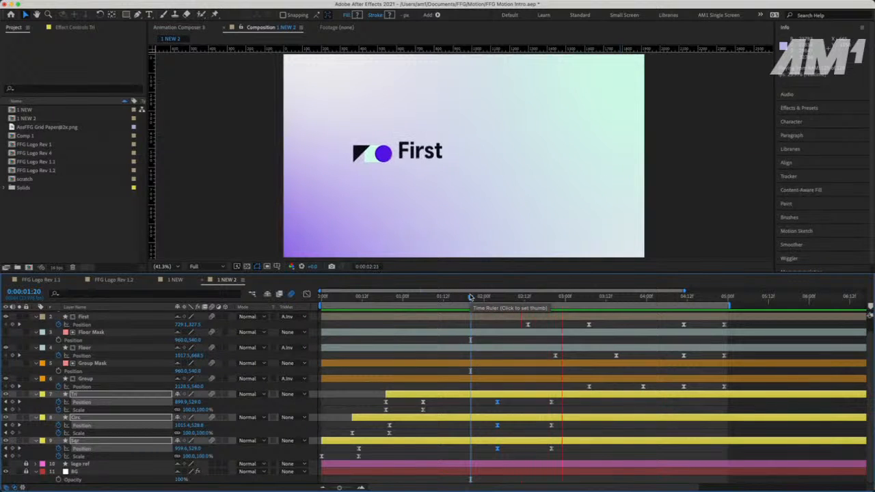
key("space")
key("space")
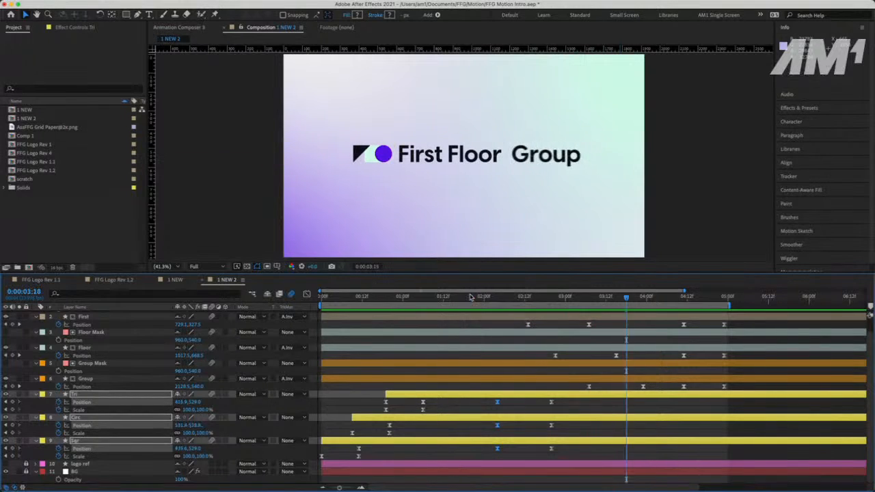
key("space")
key("space")
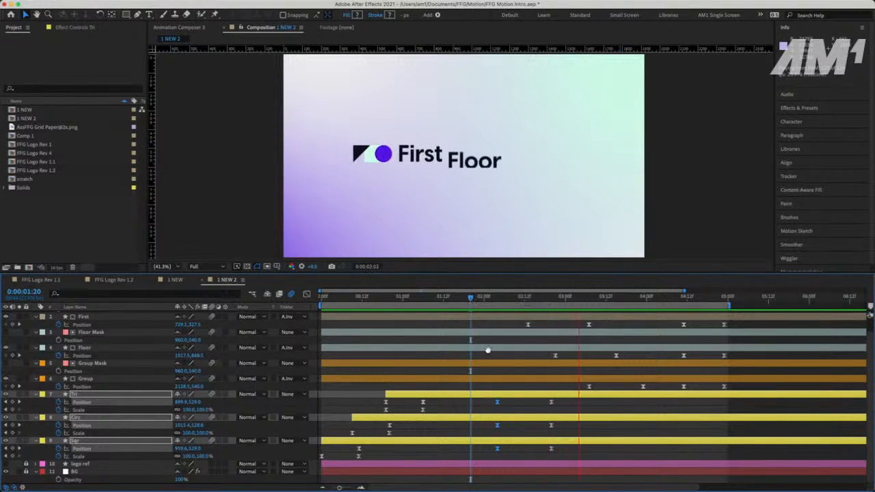
Move the ending slide keyframes of Tri, Circ and Sqr one frame later and preview the motion from 1:20
key("space")
left_click_drag(561, 402, 556, 451)
left_click(470, 299)
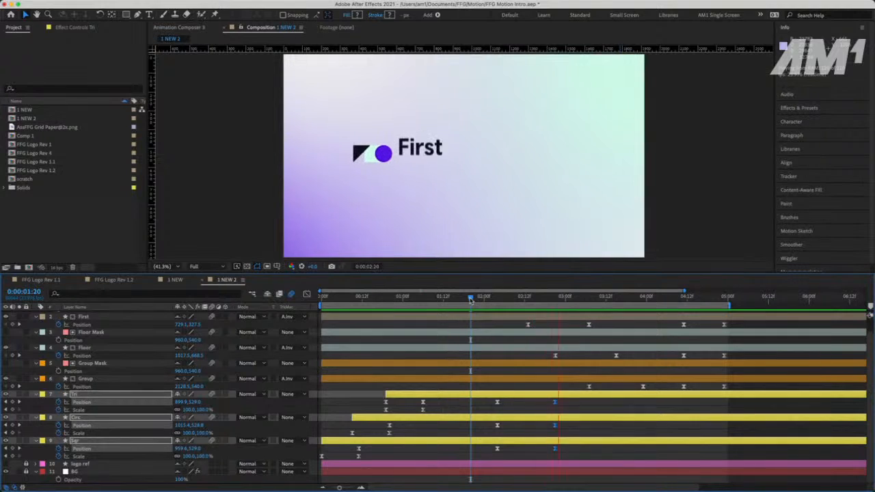
key("space")
key("space")
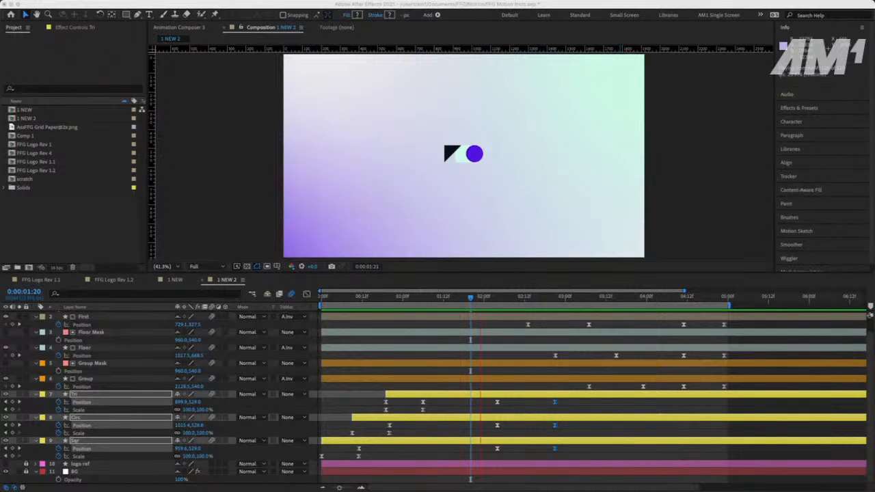
Import the LOMO_35mm_44.mov footage and place it as the top layer of the 1 NEW 2 composition
left_click_drag(2, 193, 488, 167)
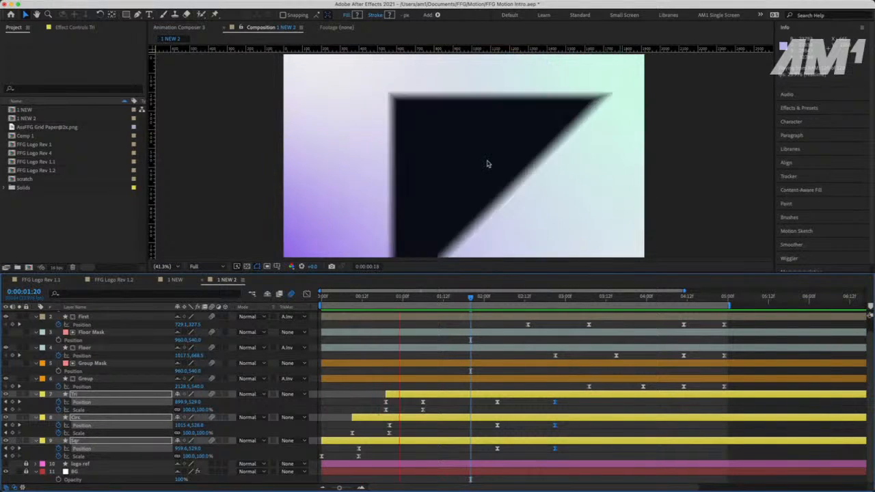
left_click(92, 219)
left_click_drag(1, 184, 102, 213)
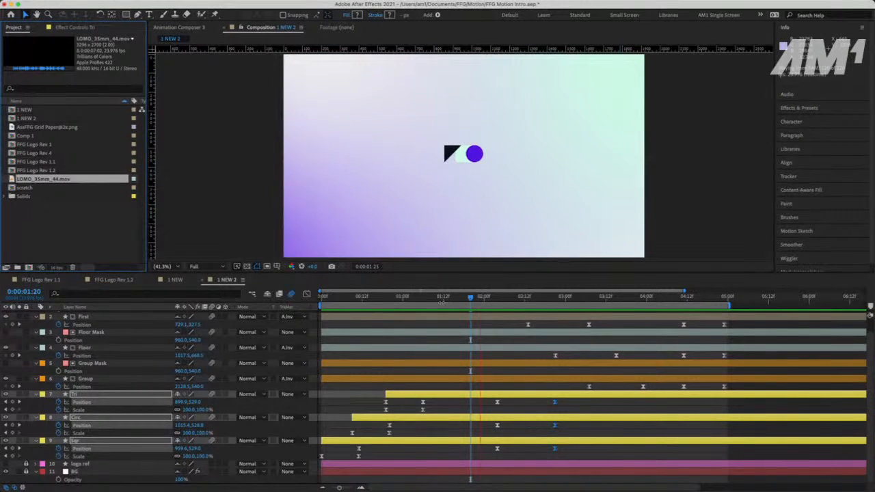
left_click_drag(443, 300, 402, 301)
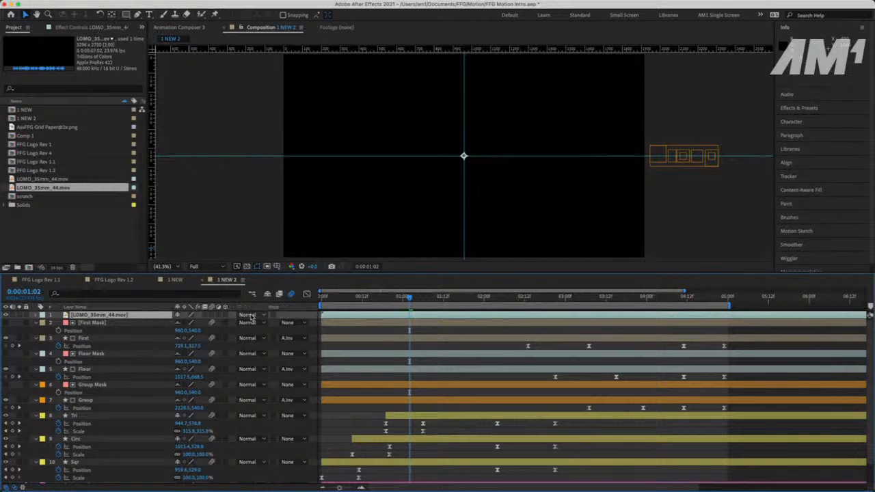
Set the LOMO_35mm_44.mov layer's blending mode to Overlay, scale it to 42%, and check the frame at 1:08
left_click(250, 316)
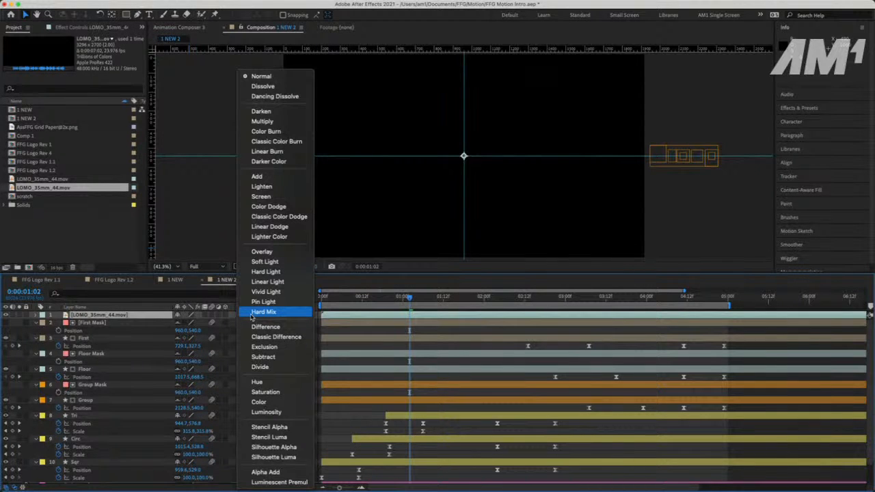
left_click(262, 251)
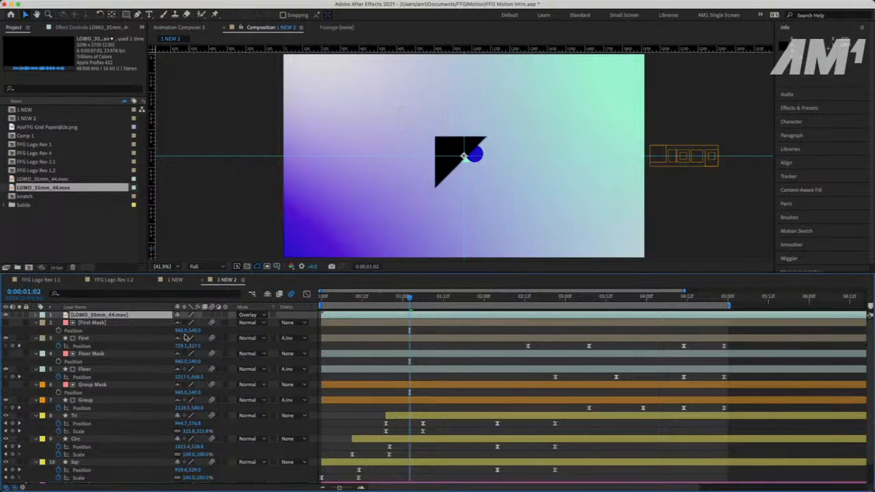
key("s")
mouse_move(193, 322)
left_mouse_down()
mouse_move(145, 322)
mouse_move(176, 323)
left_mouse_up()
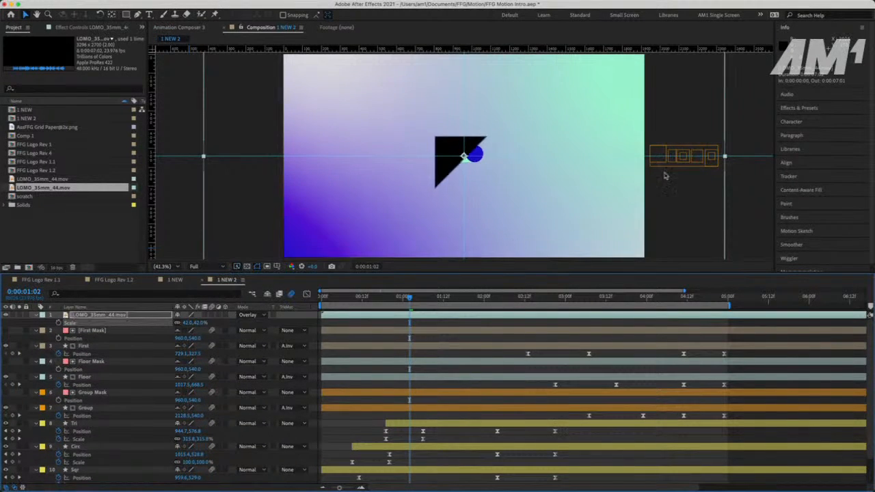
scroll(674, 173, "down", 3)
left_click_drag(409, 300, 430, 301)
scroll(464, 234, "up", 1)
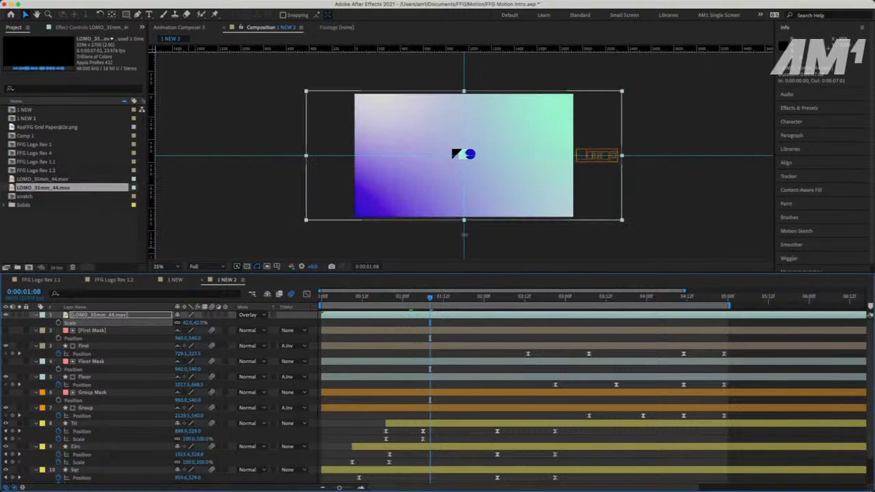
Try the Screen blending mode on the LOMO footage layer and preview the intro from 2:09
left_click(264, 316)
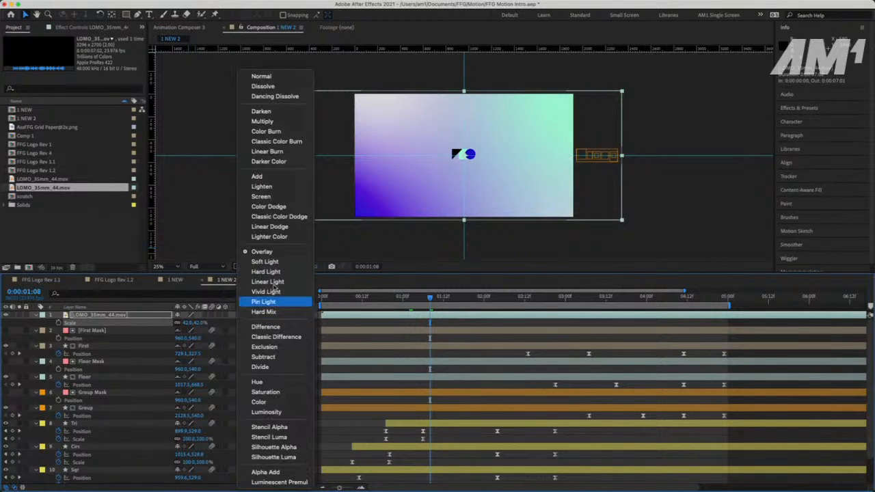
left_click(272, 196)
left_click_drag(430, 298, 514, 299)
key("space")
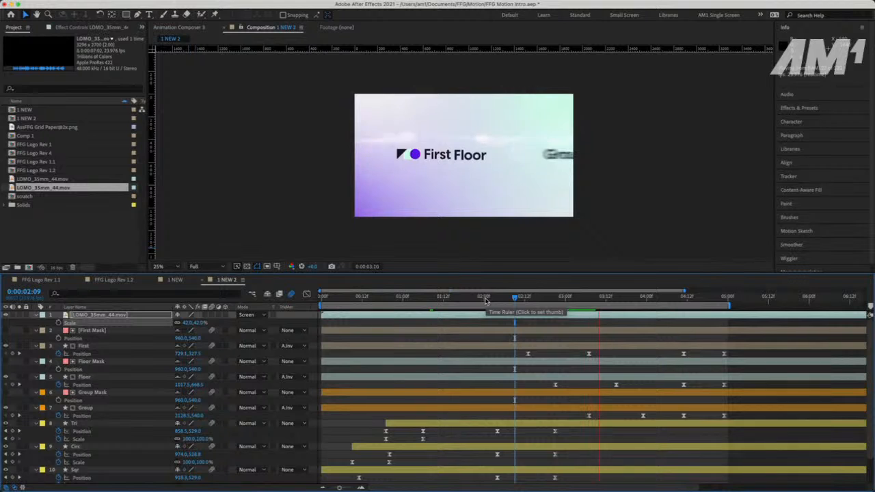
key("space")
scroll(472, 213, "up", 2)
scroll(473, 213, "down", 2)
scroll(454, 250, "up", 2)
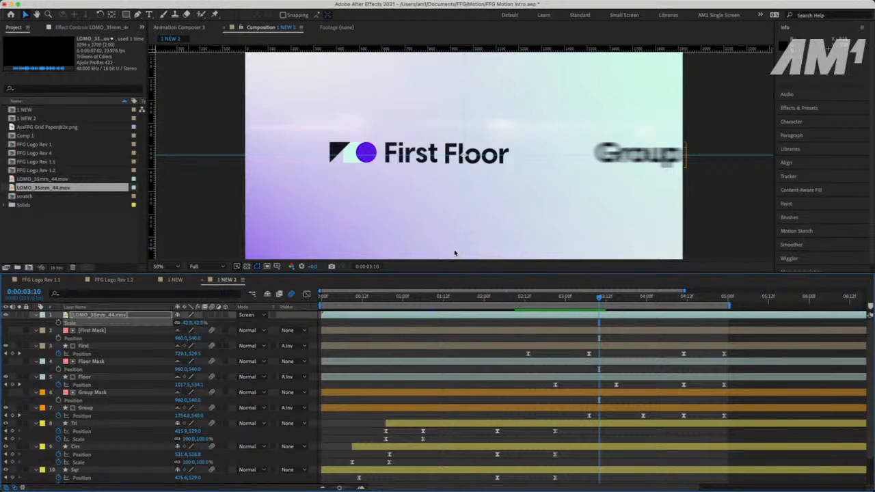
scroll(455, 253, "down", 2)
Compare the Overlay and Add blending modes on the LOMO footage, previewing from 3:10 and checking frames at 2:22 and 0:12
left_click(252, 315)
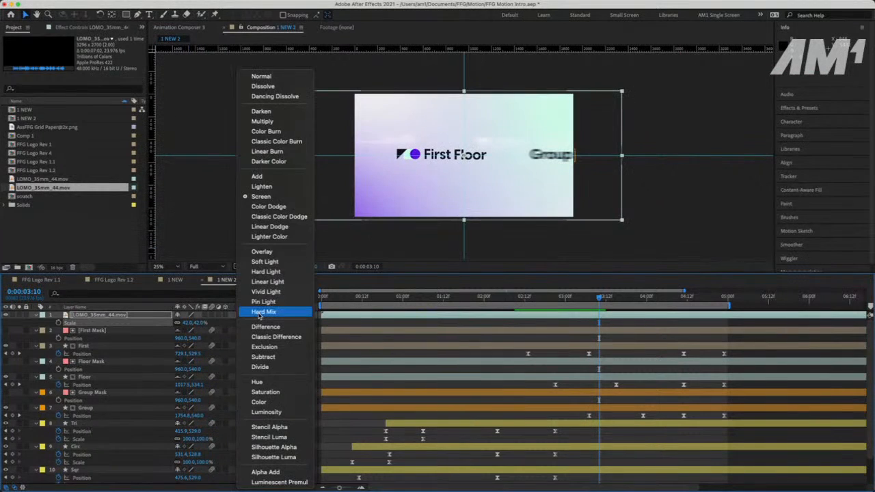
left_click(263, 252)
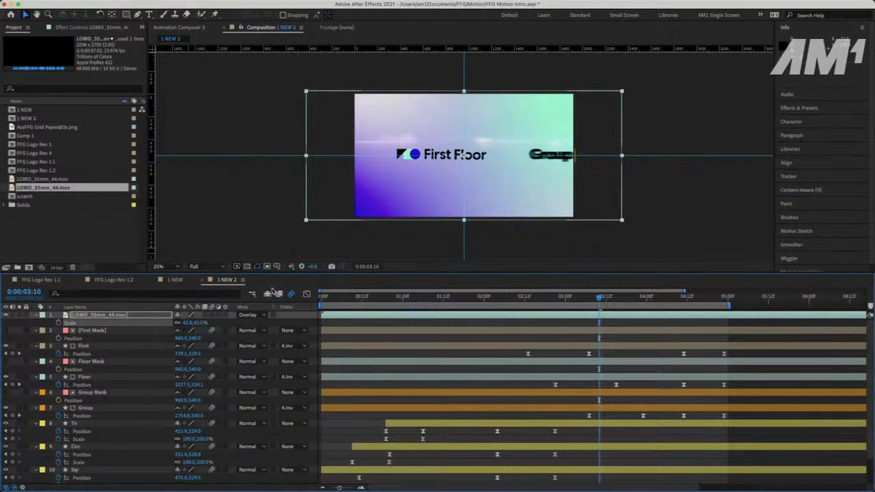
left_click(259, 316)
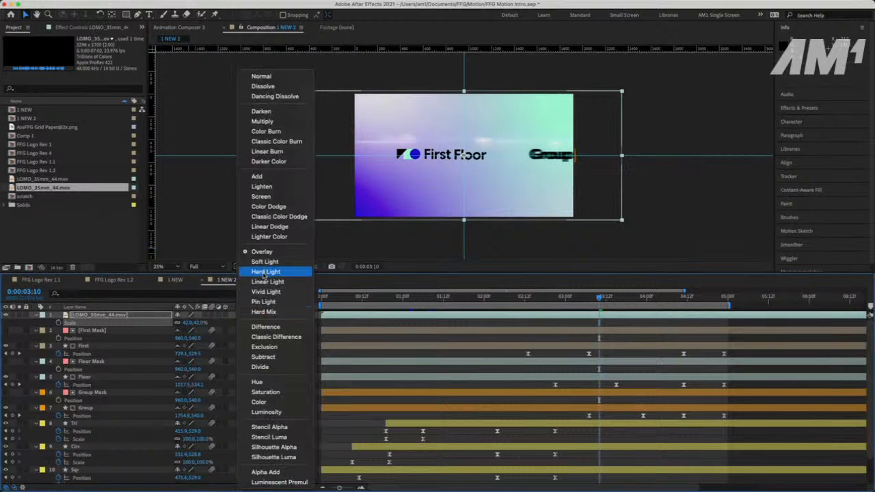
left_click(270, 177)
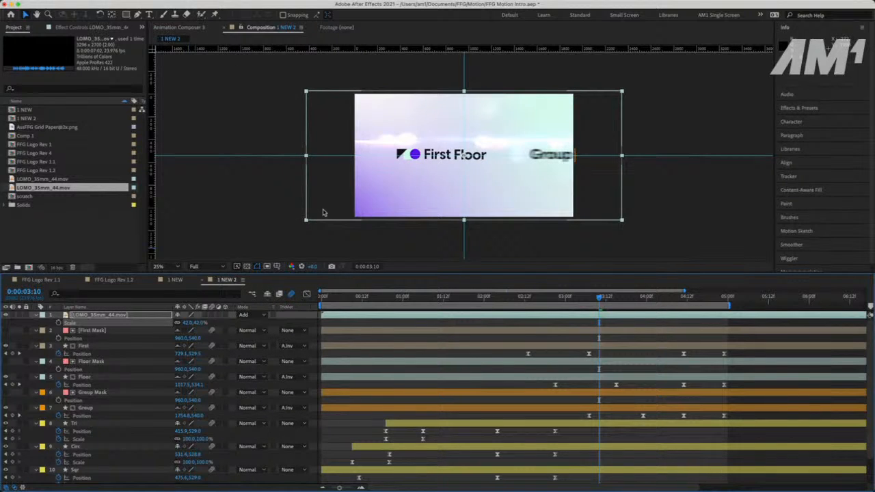
key("space")
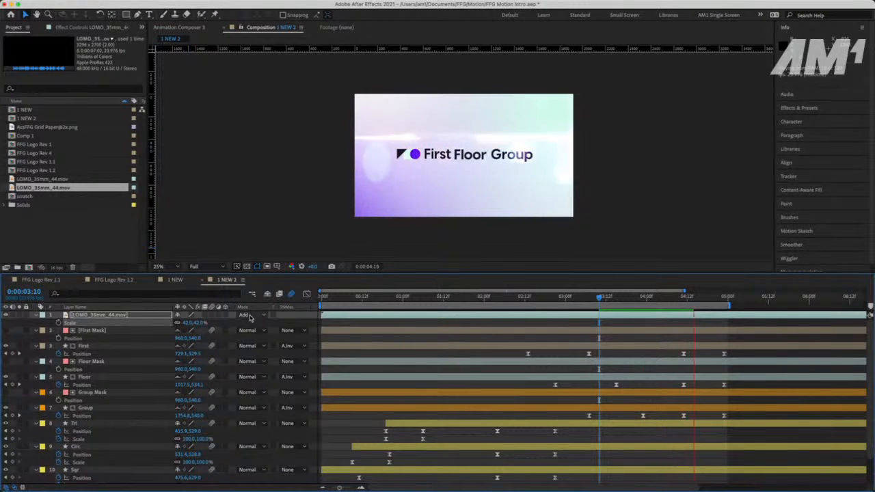
key("space")
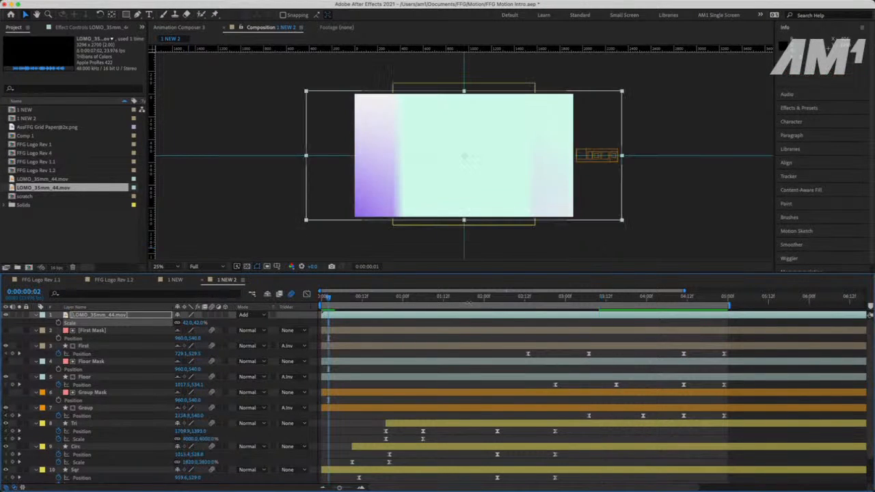
left_click_drag(328, 297, 559, 299)
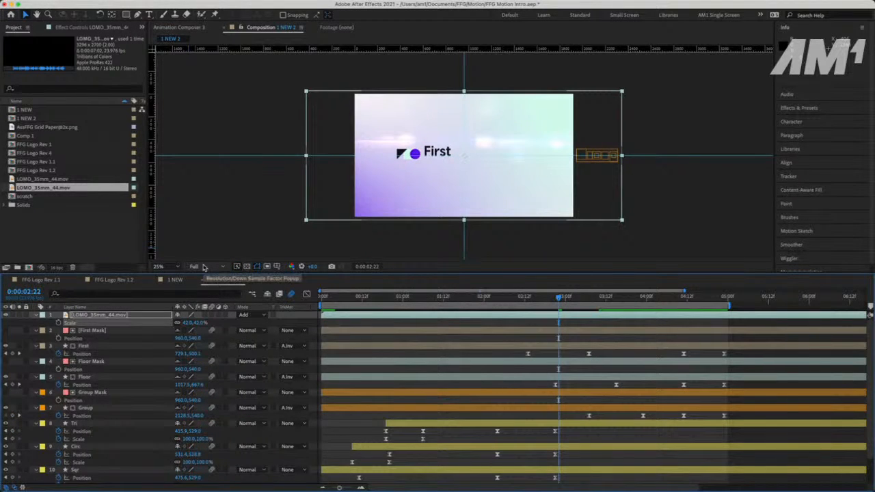
left_click(342, 299)
left_click_drag(342, 299, 362, 298)
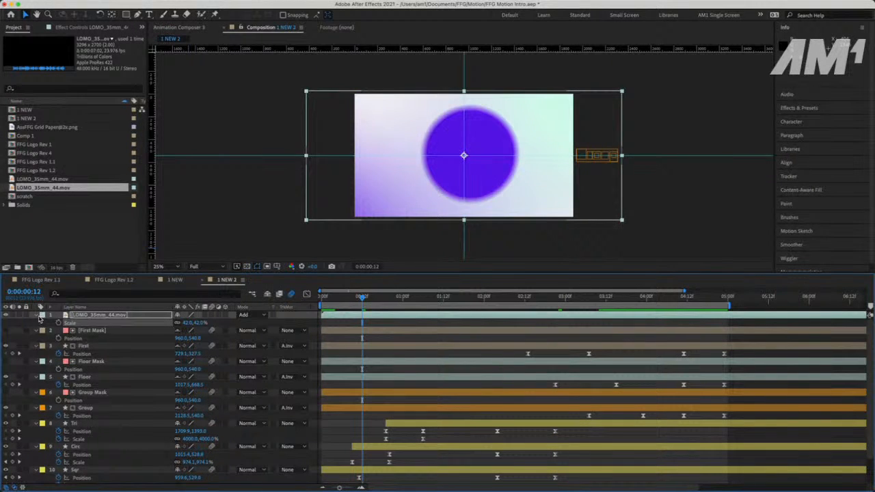
Set the LOMO footage layer's blending mode to Normal, preview it from 0:03, and view the source clip in its own player
left_click(253, 315)
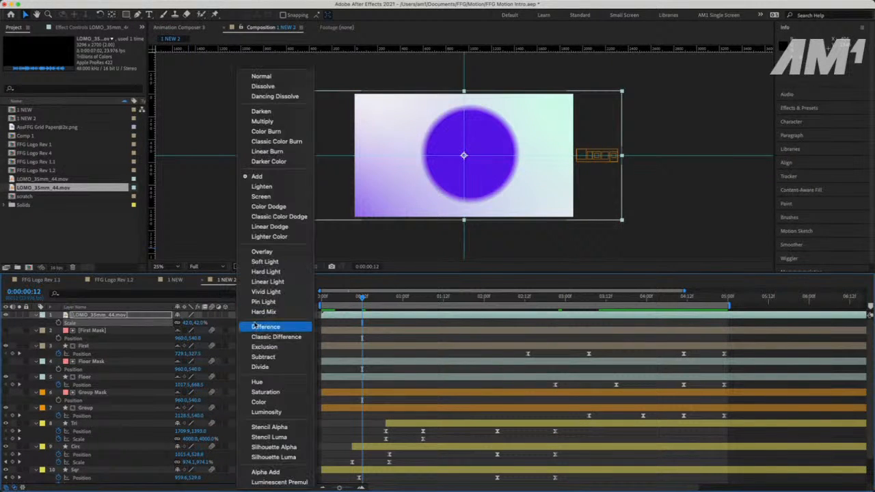
left_click(271, 81)
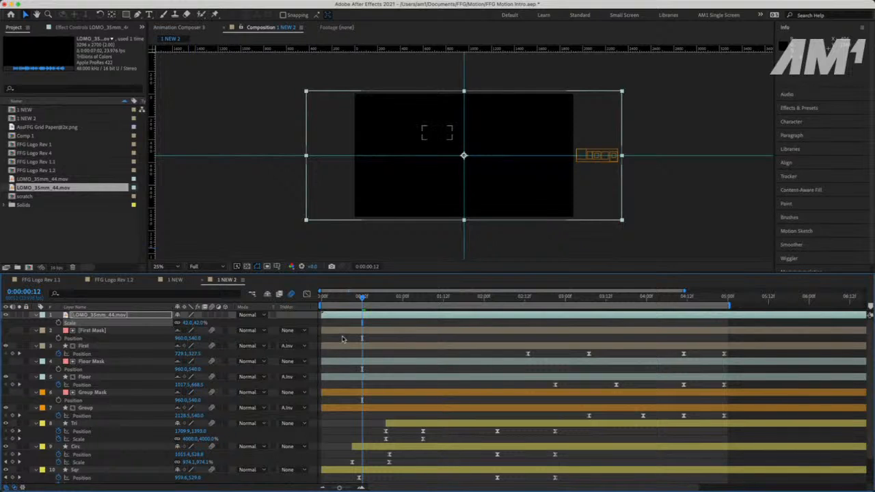
left_click_drag(341, 297, 331, 299)
key("space")
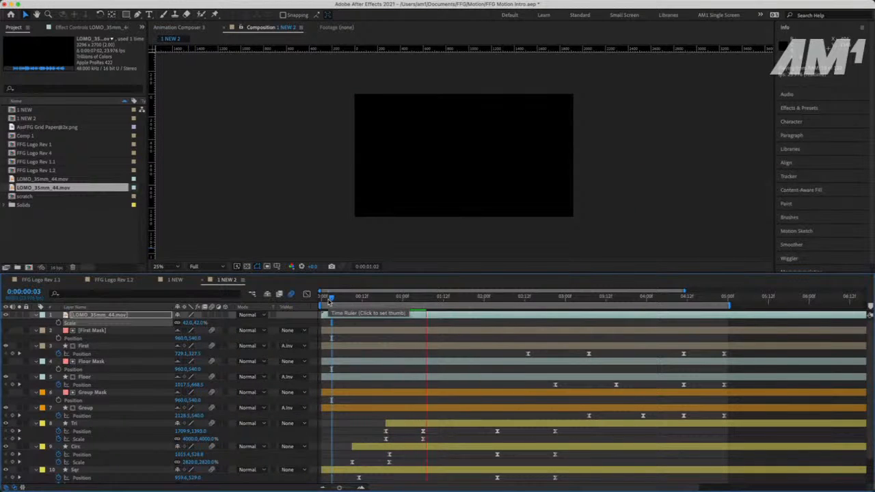
key("space")
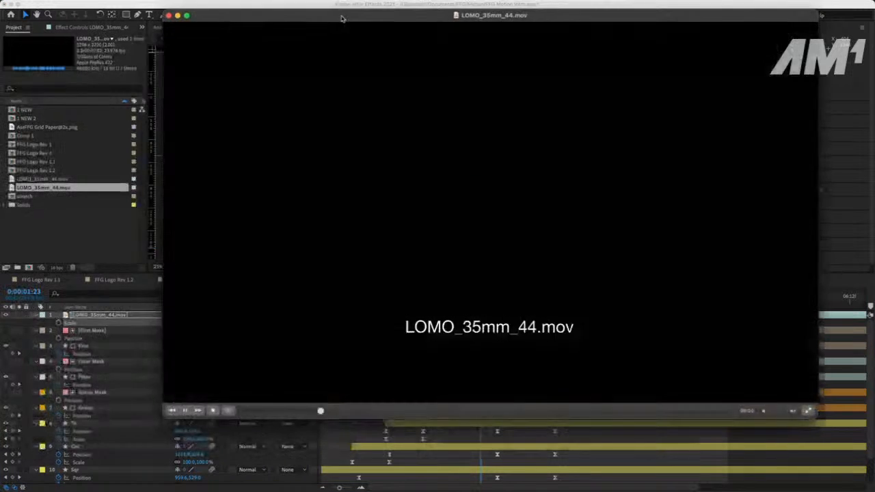
left_click_drag(343, 16, 273, 41)
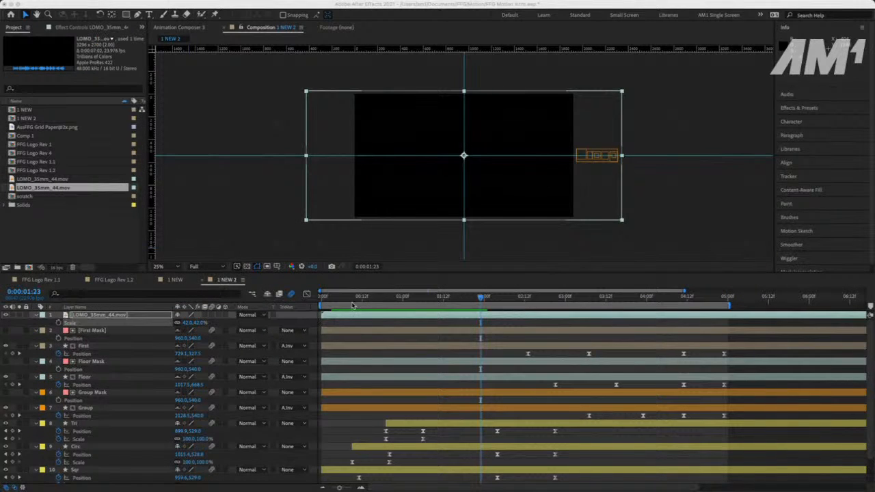
Trim the start of the LOMO footage layer at 4:18 and shift the remaining clip to begin at 1:05
left_click_drag(487, 299, 469, 299)
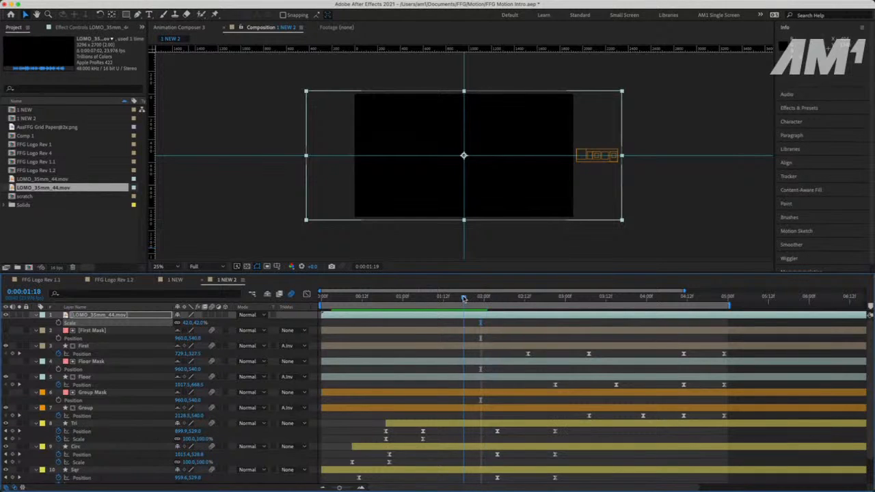
mouse_move(407, 300)
left_mouse_down()
mouse_move(771, 300)
mouse_move(709, 302)
left_mouse_up()
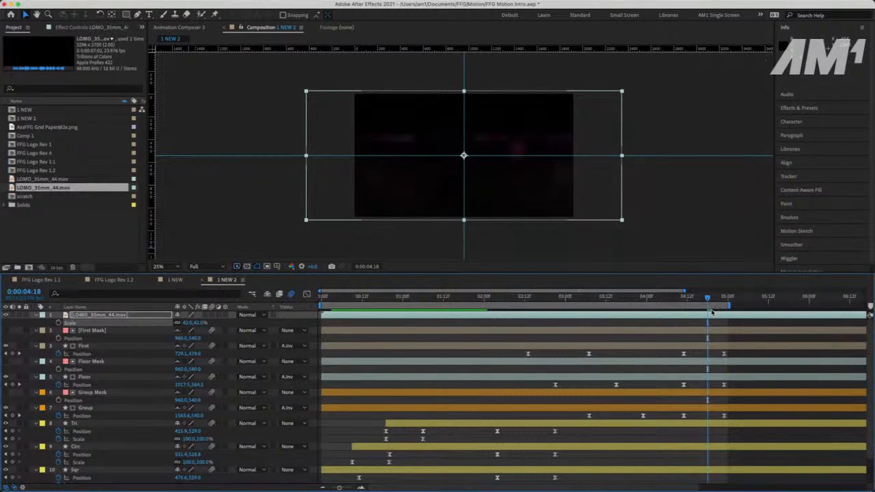
key("alt+[")
left_click_drag(713, 316, 507, 328)
left_click(443, 299)
left_click_drag(444, 300, 420, 299)
left_click_drag(517, 317, 436, 325)
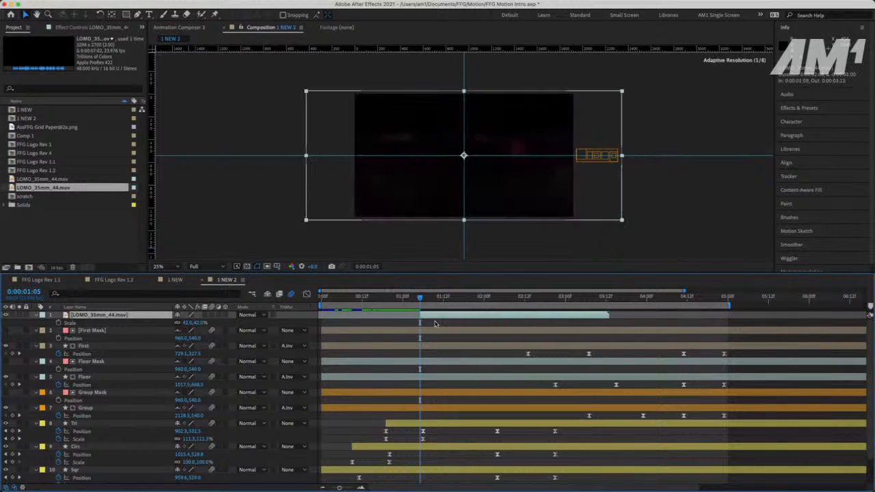
Set the LOMO footage layer's blending mode to Add and inspect the composite frame at 1:05
left_click(251, 314)
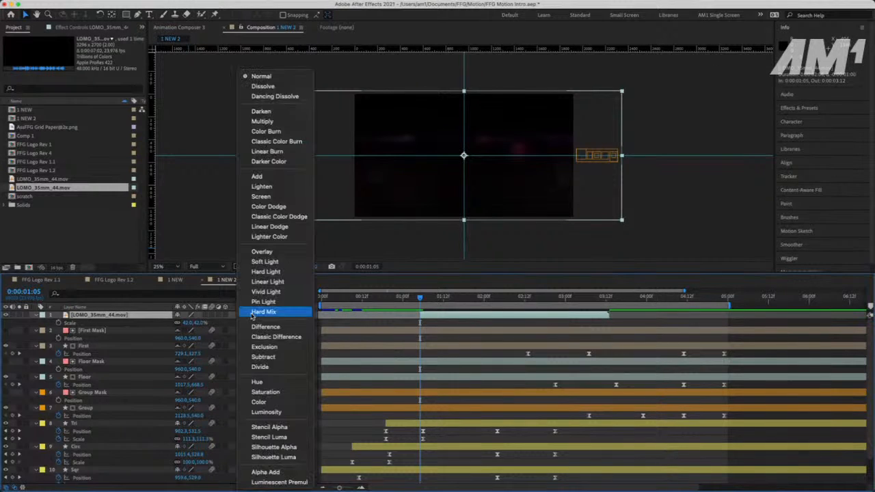
left_click(277, 177)
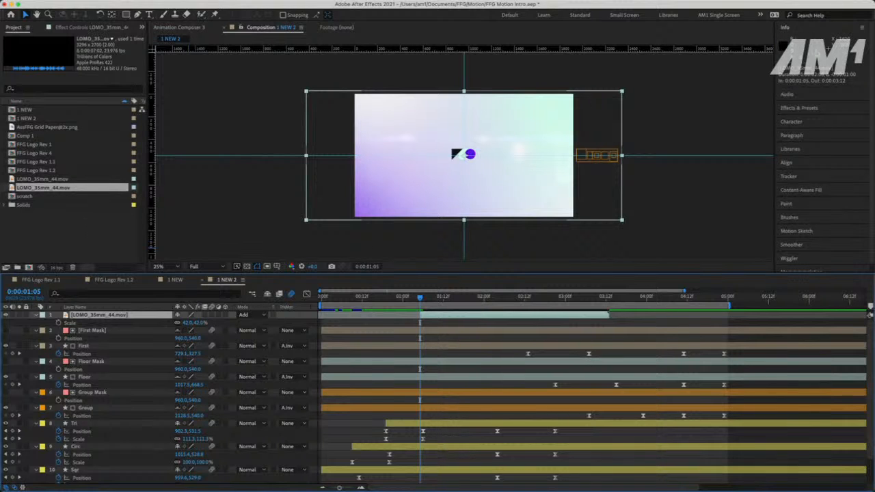
key("period")
key("period")
key("period")
key("comma")
key("comma")
key("comma")
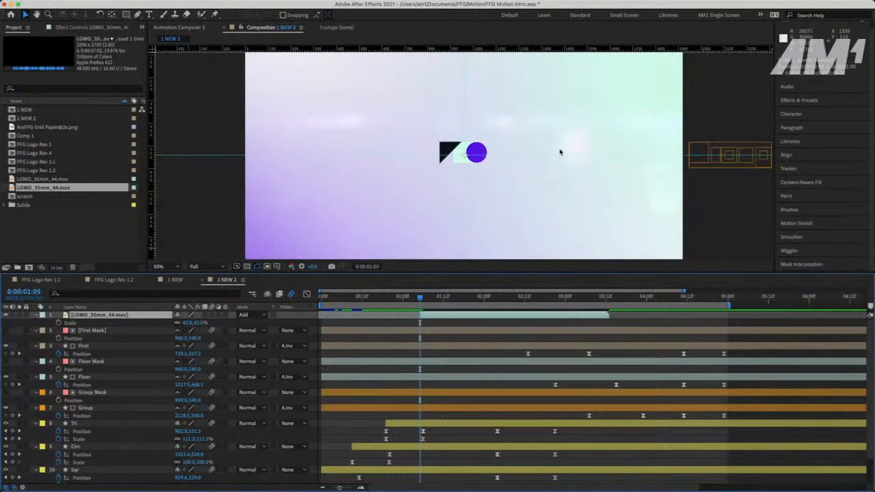
key("comma")
left_click(800, 100)
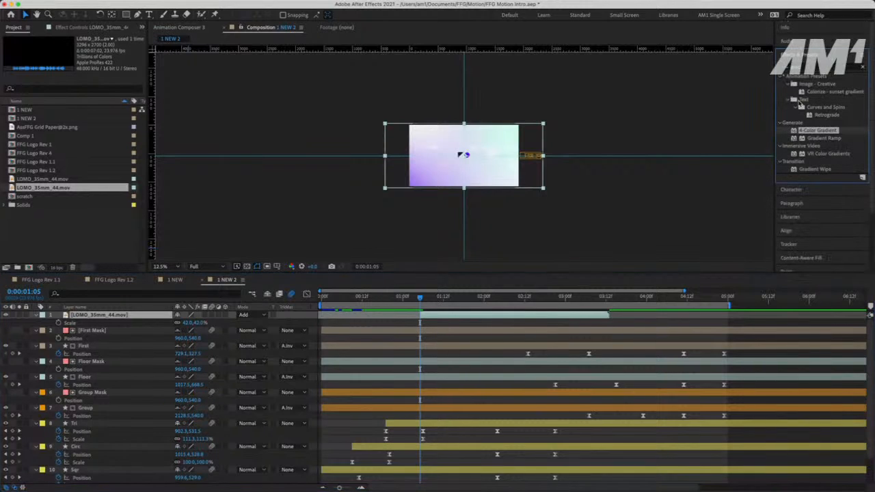
key("super+Tab")
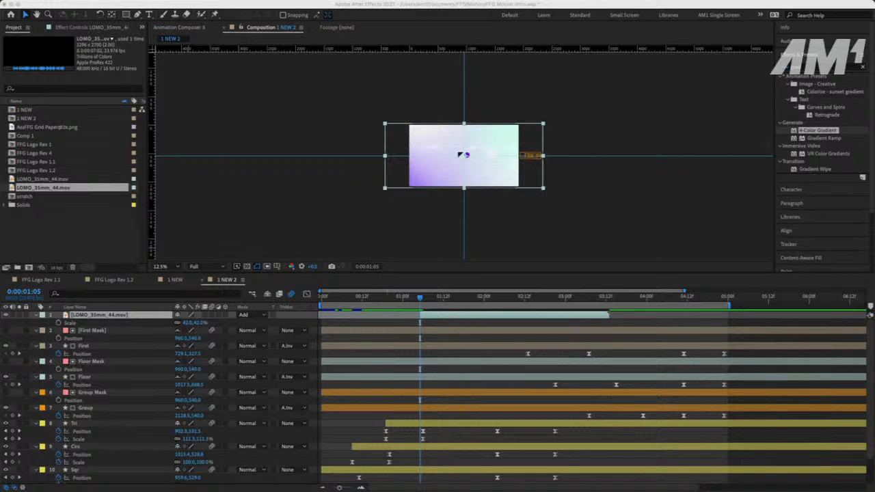
key("period")
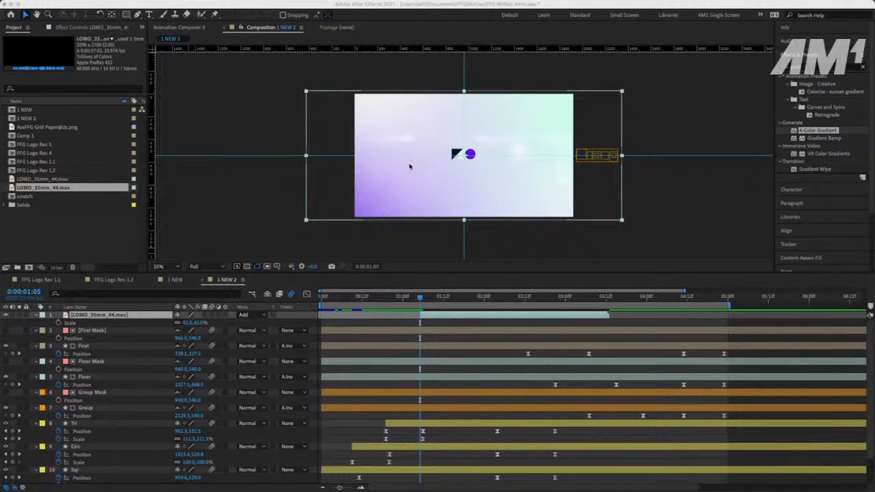
Check the frame at 1:09 and preview the Add-blended LOMO flare over the logo animation from 1:05
left_click_drag(434, 298, 433, 299)
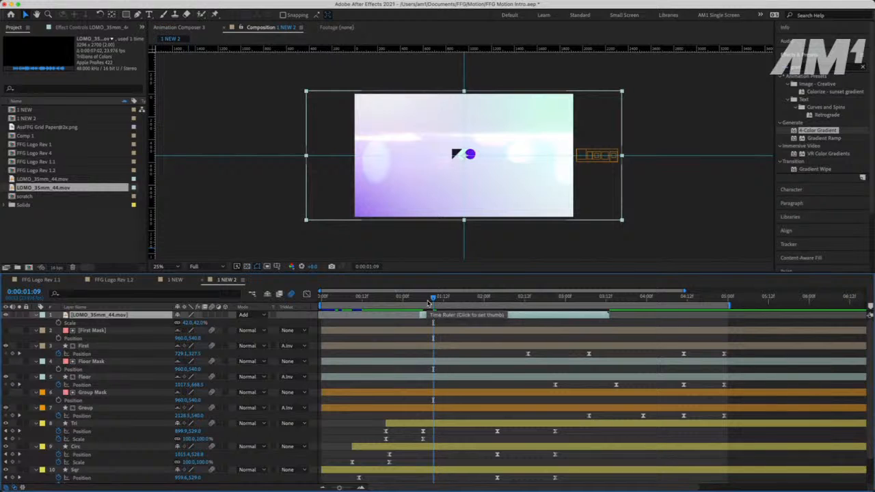
left_click_drag(434, 298, 420, 315)
key("space")
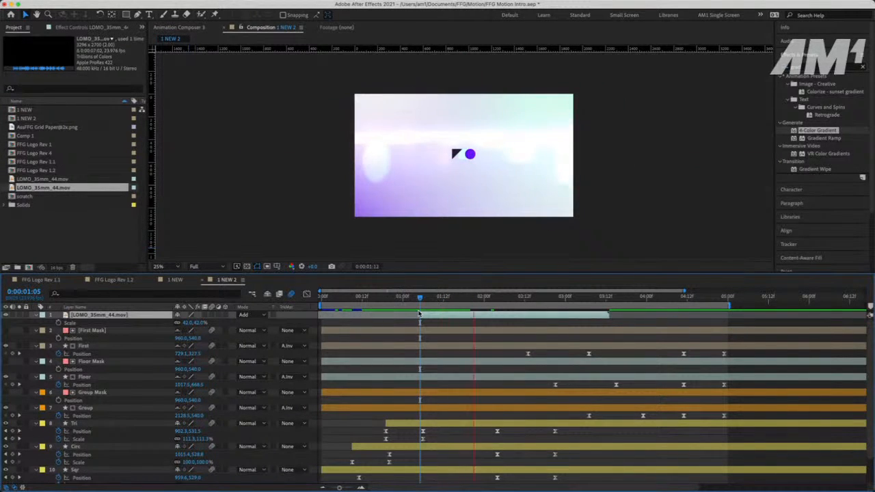
key("space")
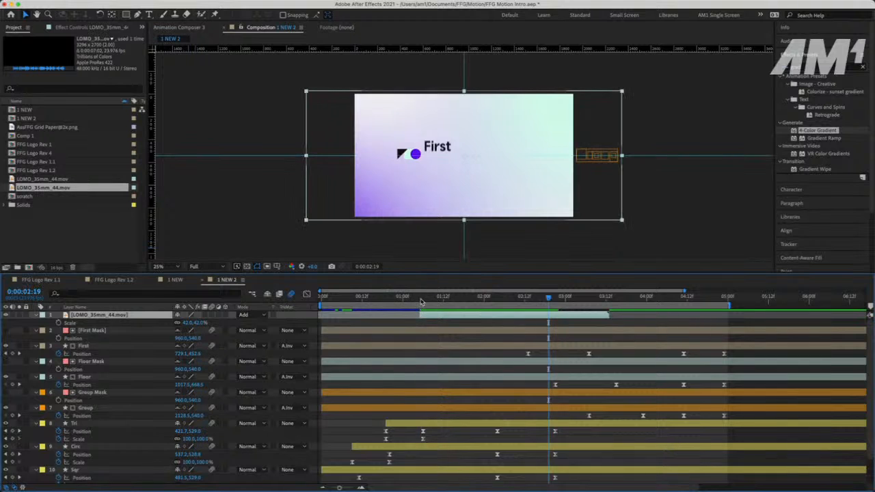
key("period")
key("comma")
key("comma")
key("space")
key("space")
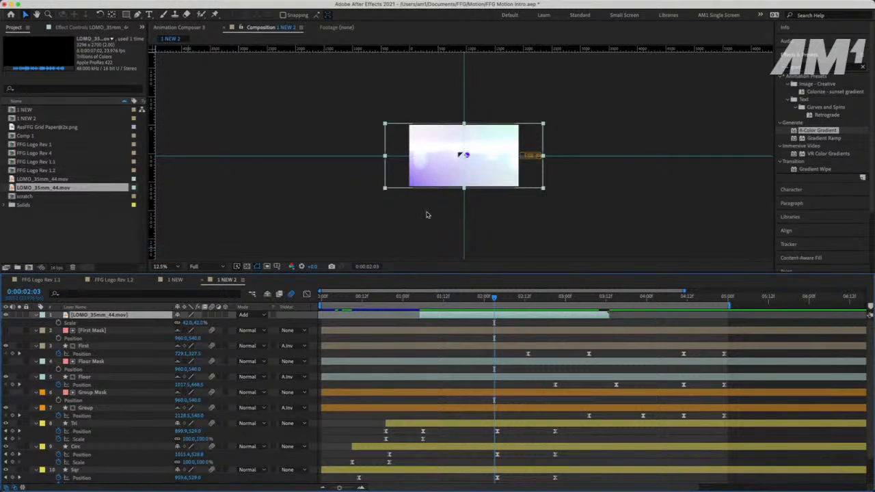
Move the LOMO footage slightly lower in the frame so its flare line crosses the logo shapes, and preview from 1:03
key("period")
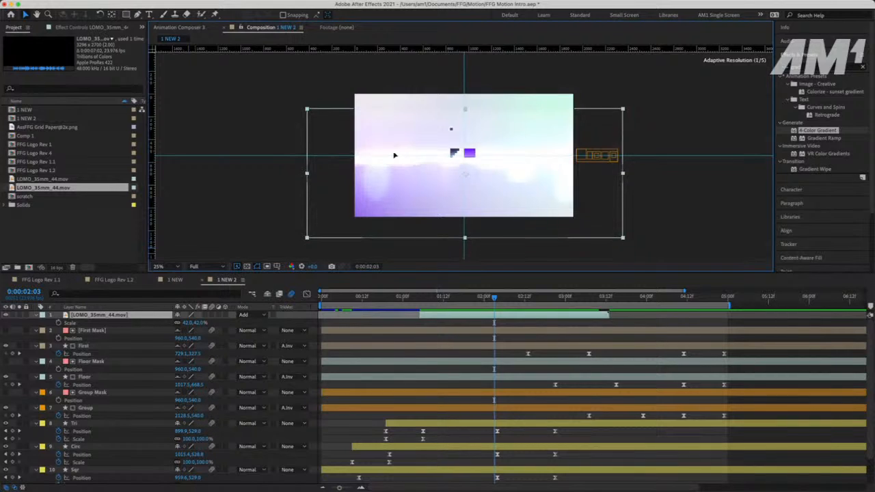
left_click(414, 299)
key("space")
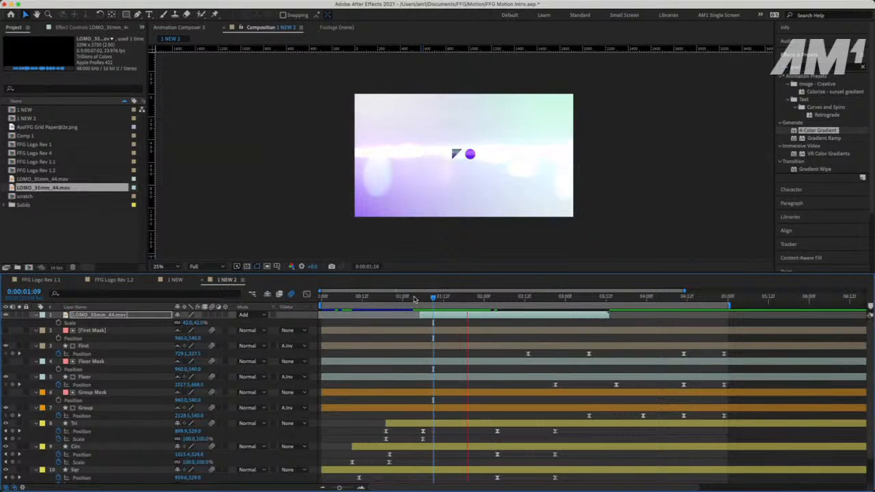
left_click(413, 299)
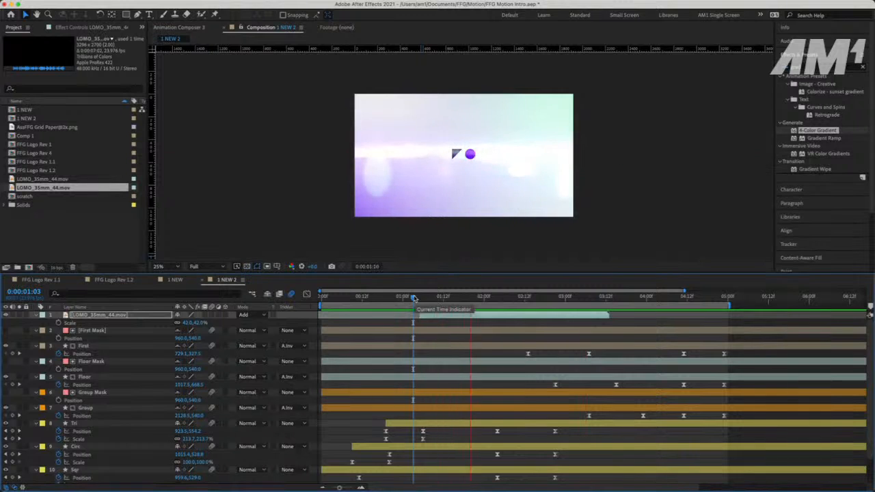
key("space")
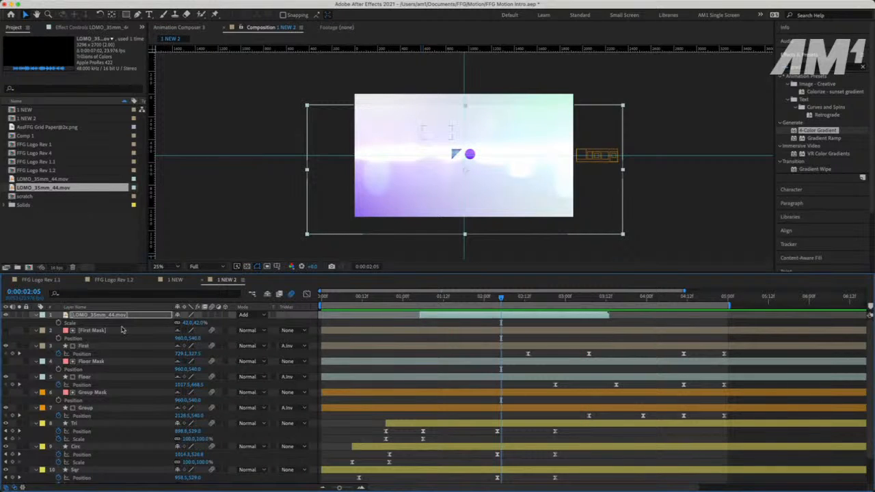
Try the LOMO footage layer directly beneath the Sqr layer, preview from 0:18, and return it to the top of the stack
left_click_drag(120, 316, 127, 465)
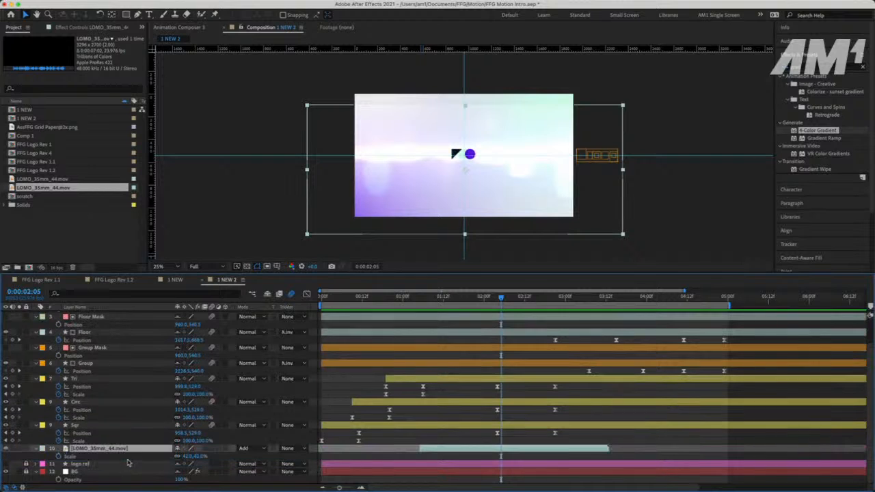
left_click(384, 301)
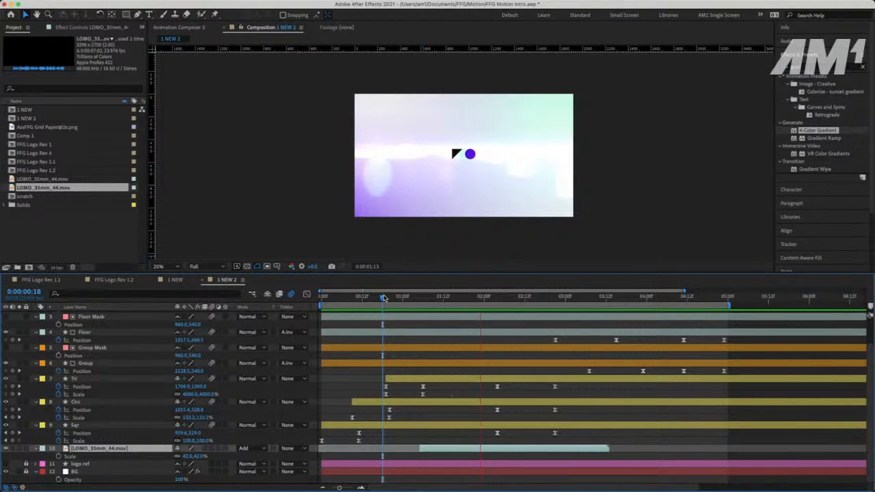
key("space")
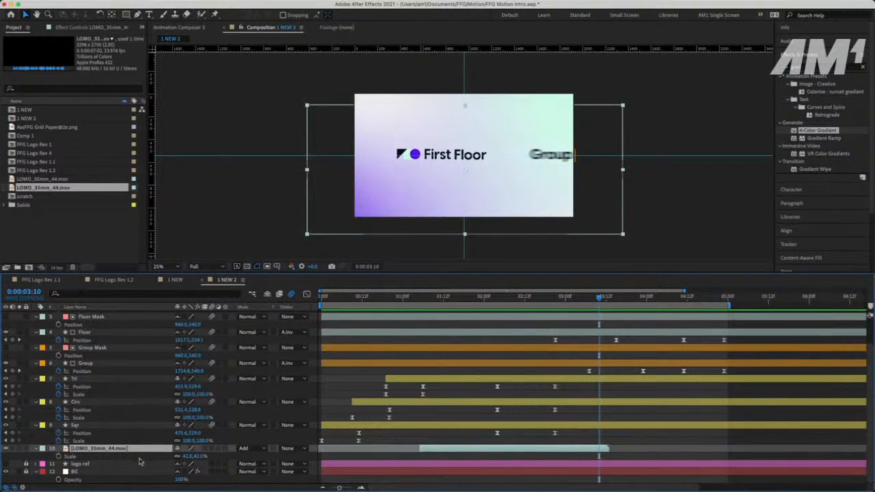
left_click_drag(144, 451, 138, 317)
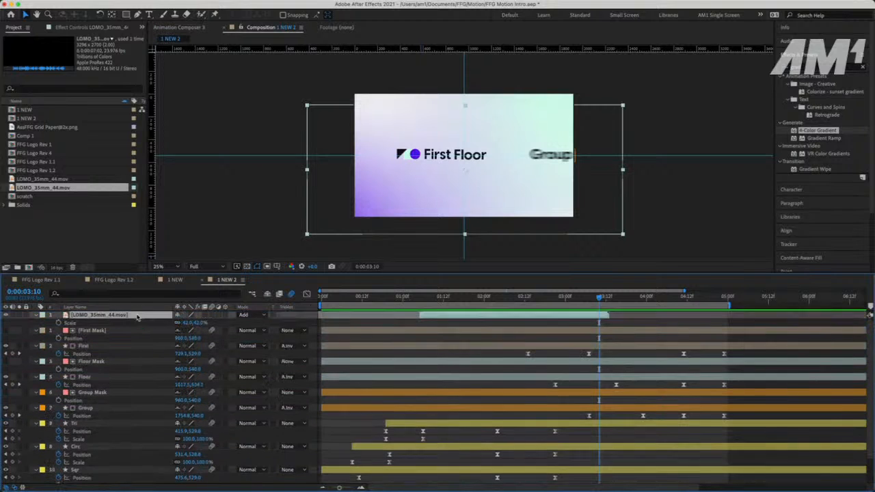
Set the LOMO footage layer's blending mode to Screen and preview the result from 1:05 and 1:02
left_click(249, 315)
left_click(261, 196)
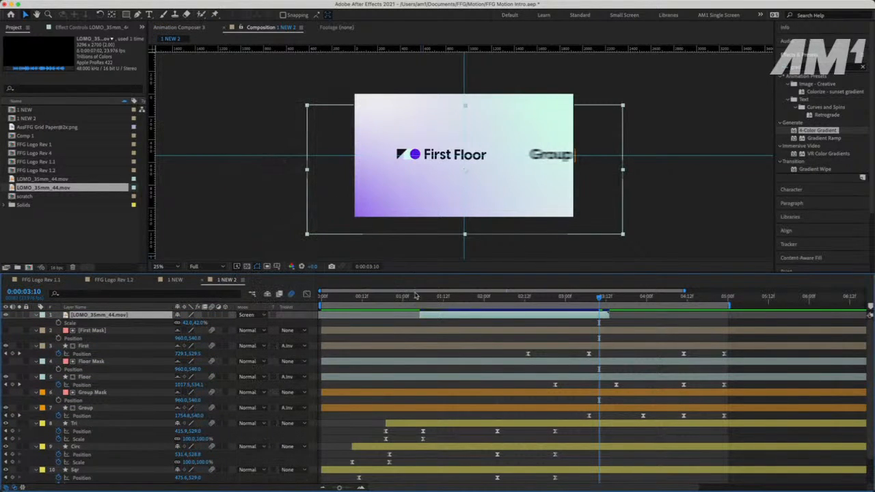
left_click(423, 299)
mouse_move(427, 300)
left_mouse_down()
mouse_move(545, 299)
mouse_move(420, 298)
left_mouse_up()
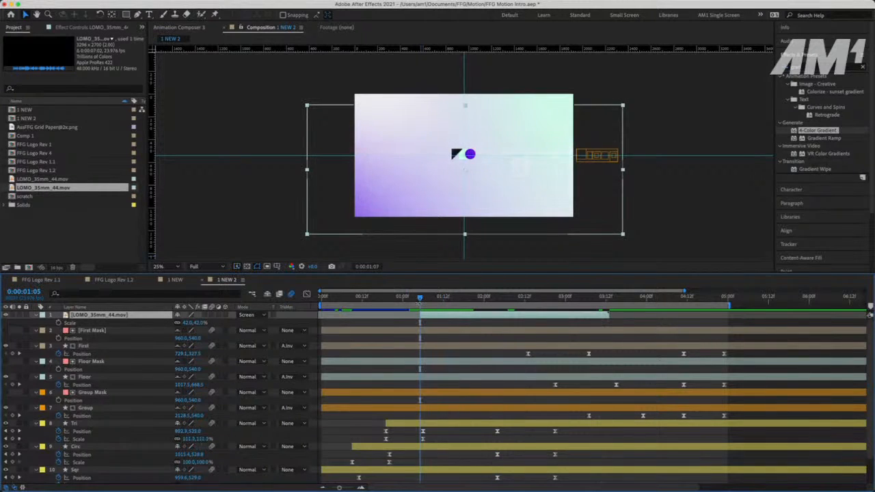
key("space")
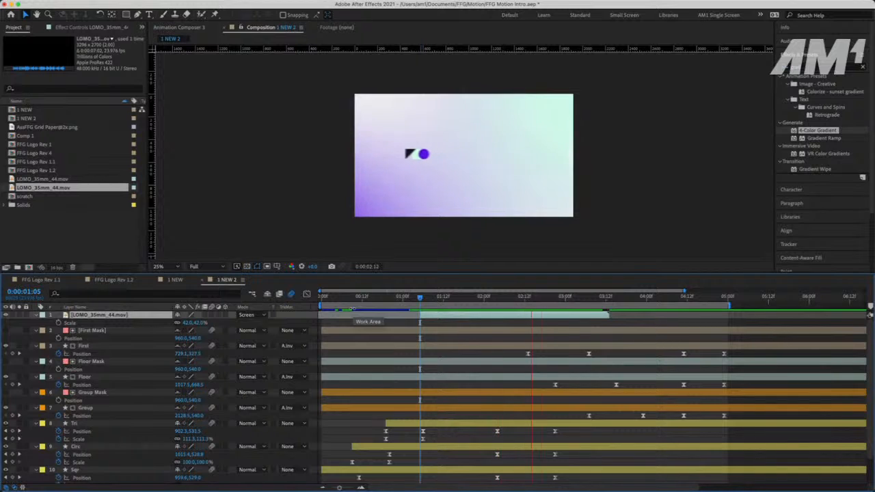
left_click(409, 299)
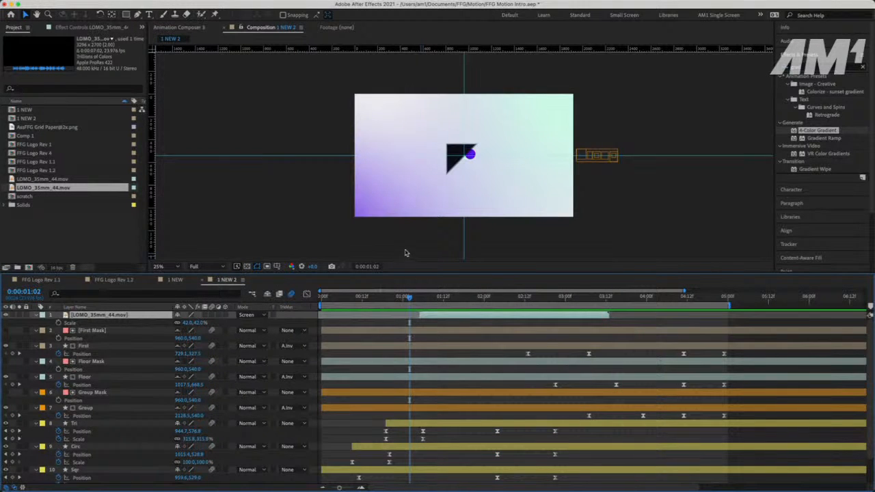
scroll(405, 253, "up", 2)
key("space")
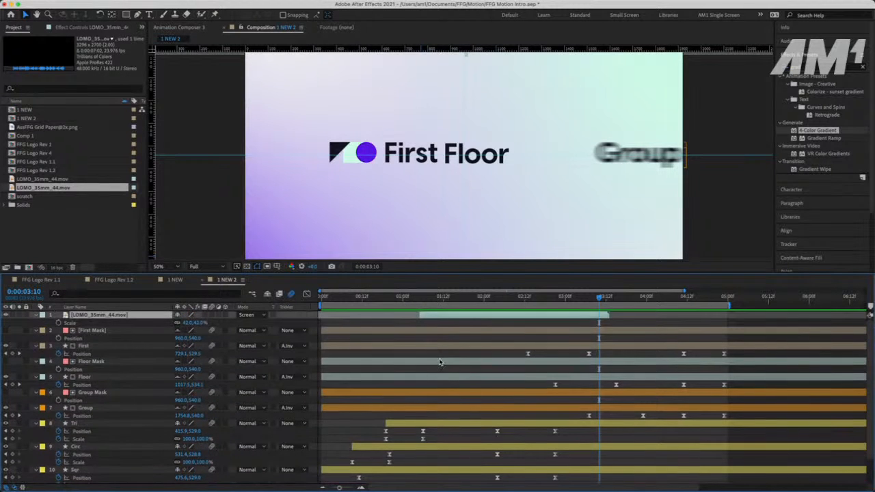
Duplicate the Screen-blended LOMO footage layer and preview the doubled flare from 1:03, 0:23 and the start of the intro
key("ctrl+d")
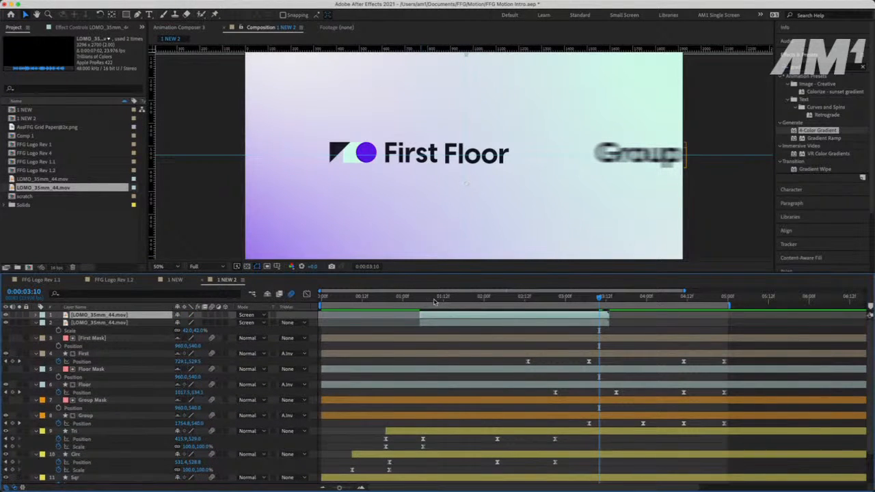
left_click(413, 297)
key("space")
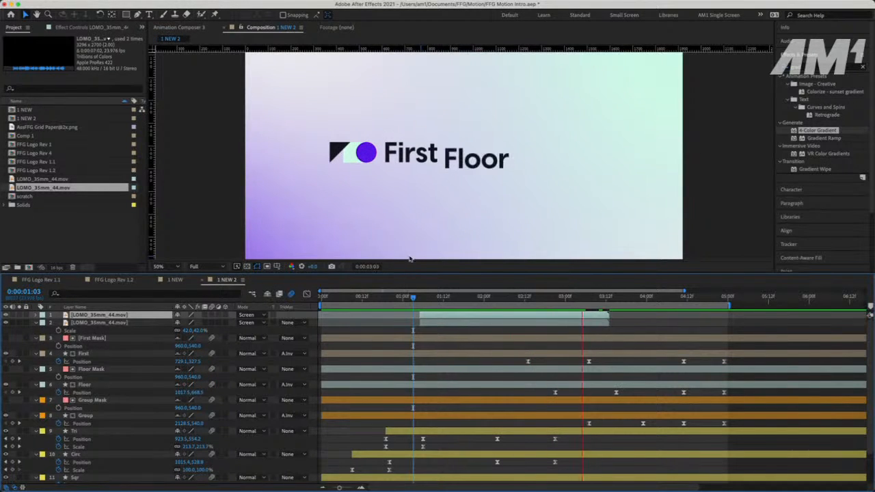
key("comma")
left_click(400, 297)
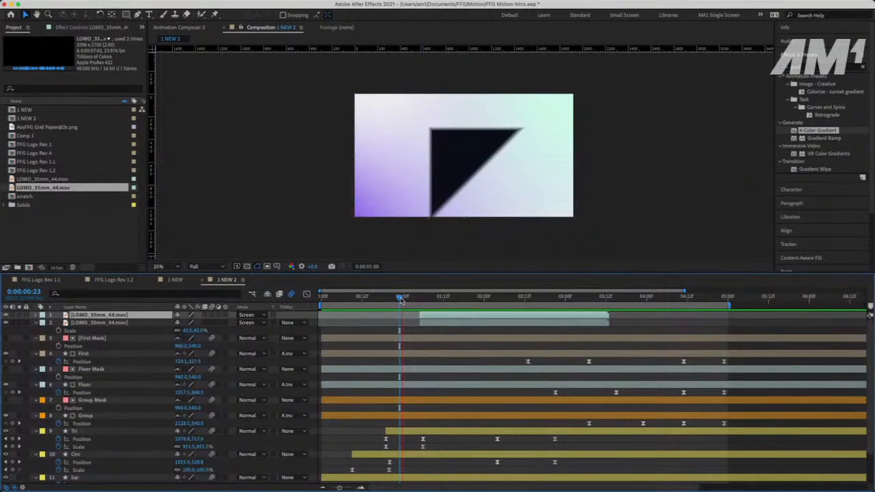
key("space")
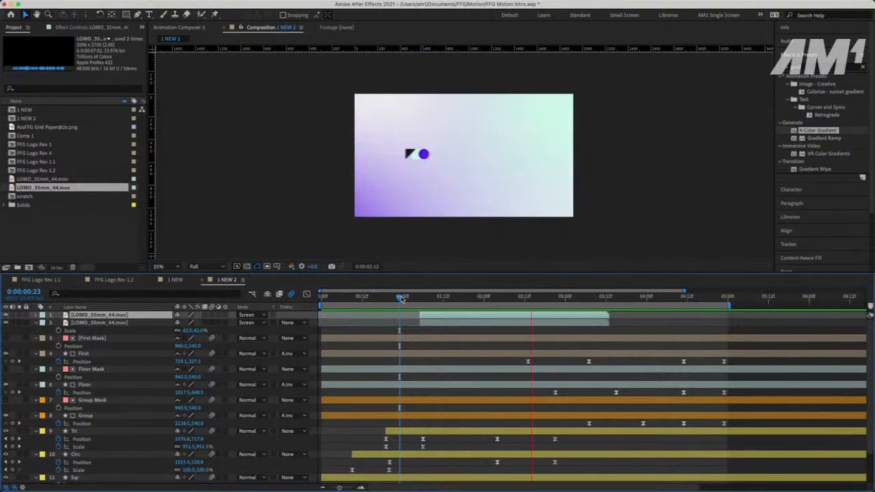
left_click_drag(392, 299, 303, 308)
key("space")
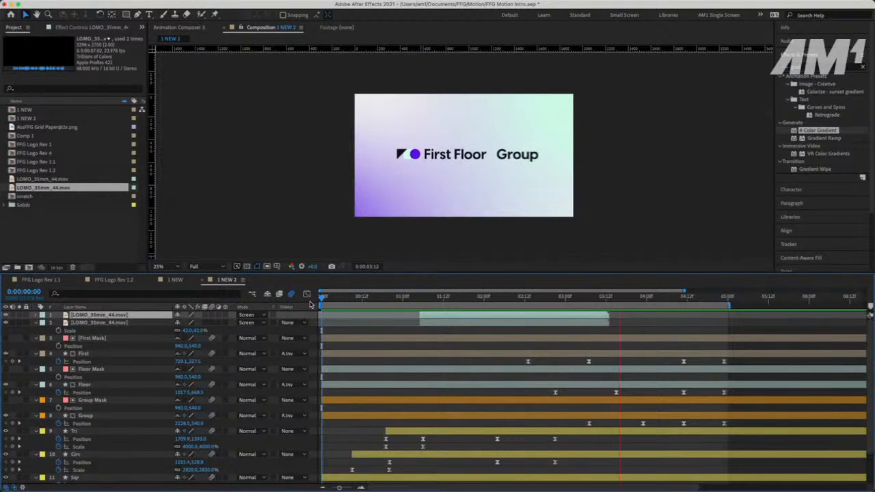
Hide the duplicate LOMO layer, replay the intro from 0:00 with the single flare, and select the visible LOMO layer
key("space")
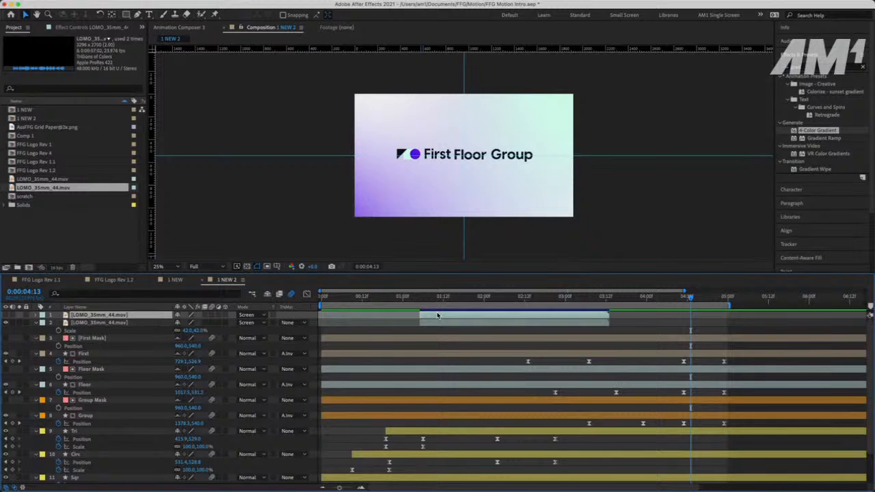
left_click_drag(408, 299, 307, 301)
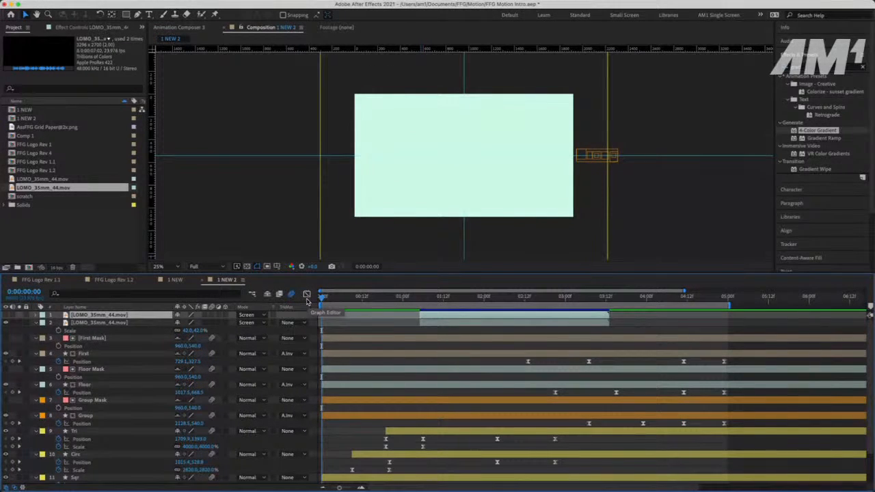
key("space")
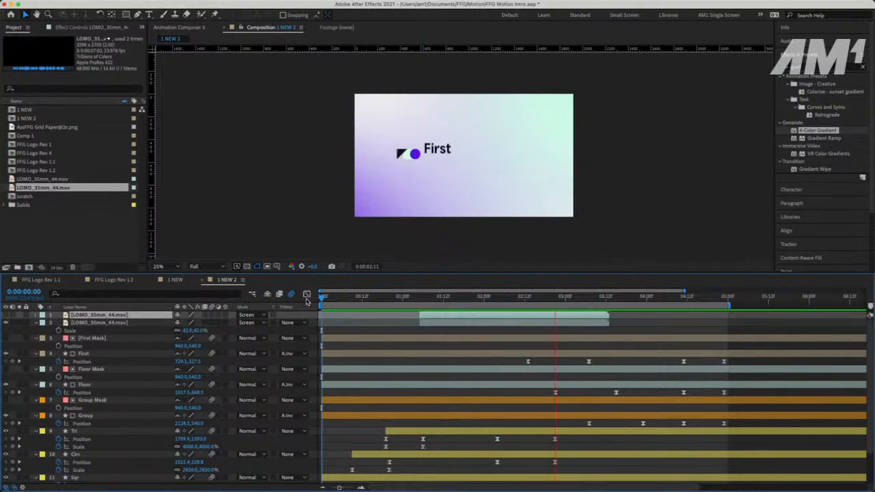
key("space")
left_click(328, 297)
left_click_drag(328, 296, 322, 296)
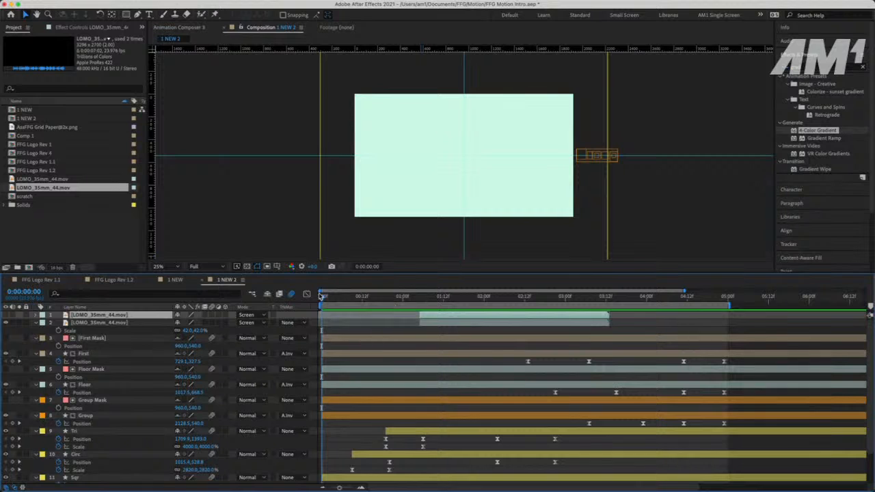
key("space")
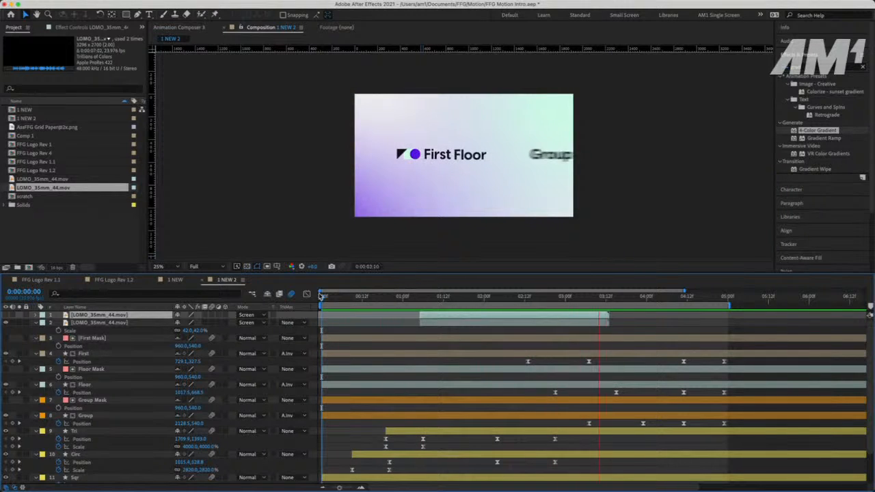
key("space")
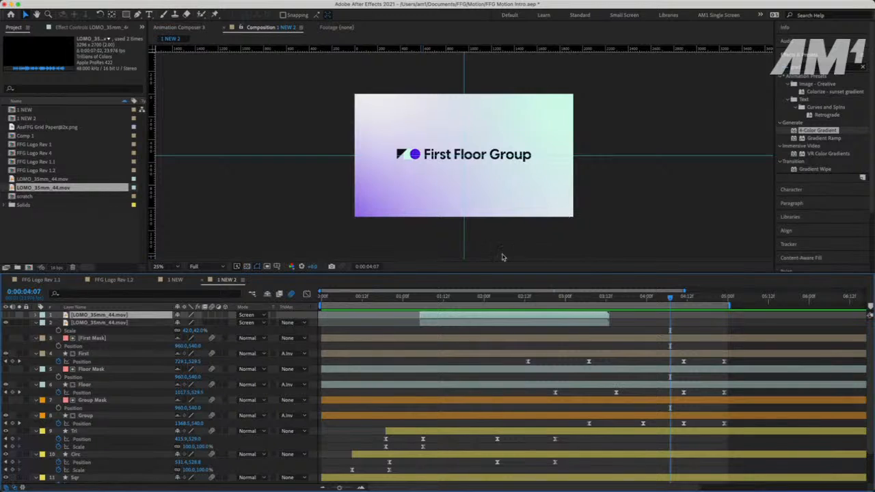
left_click(428, 321)
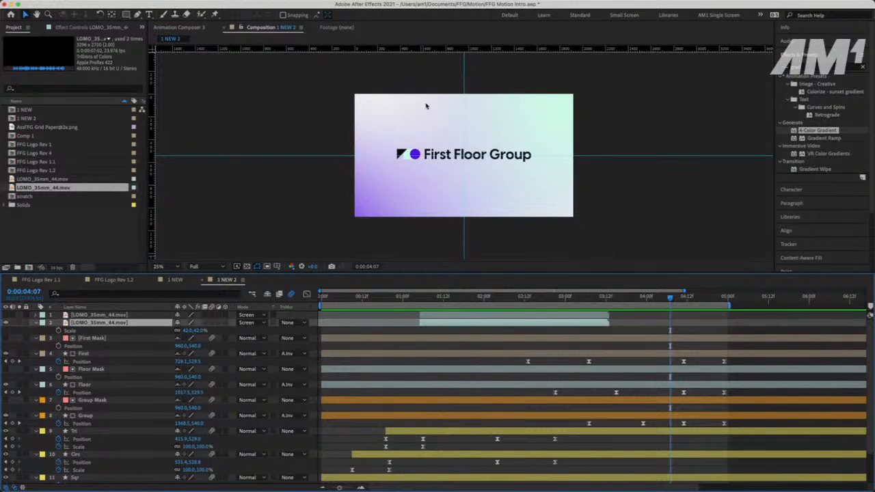
At 1:19, scale the lower LOMO footage layer to 62% and reposition it so its light streak crosses above the logo mark
left_click_drag(437, 298, 467, 298)
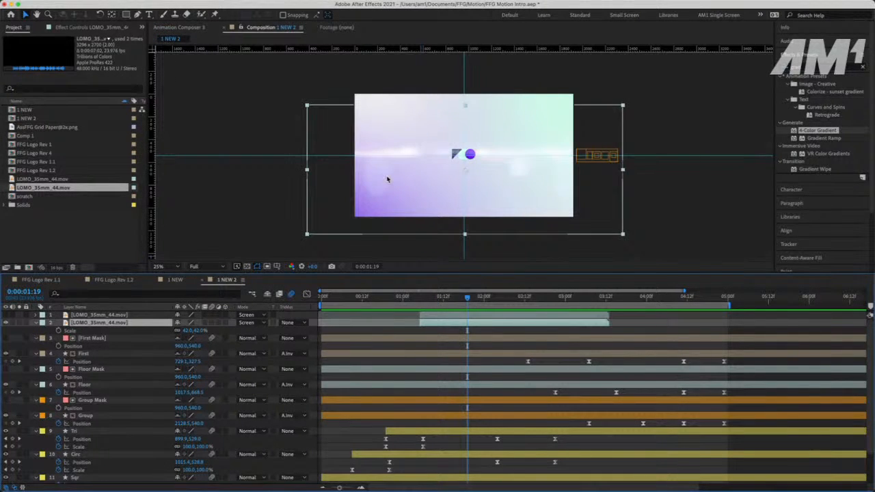
left_click_drag(387, 165, 422, 164)
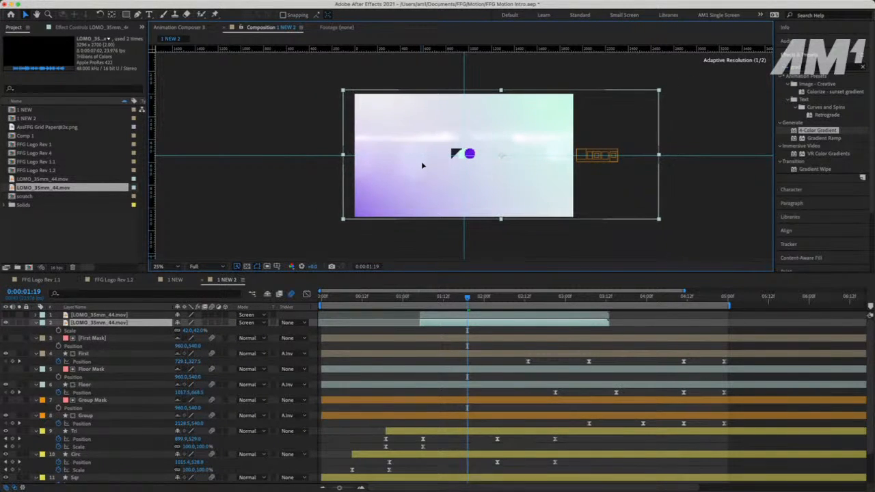
left_click(127, 323)
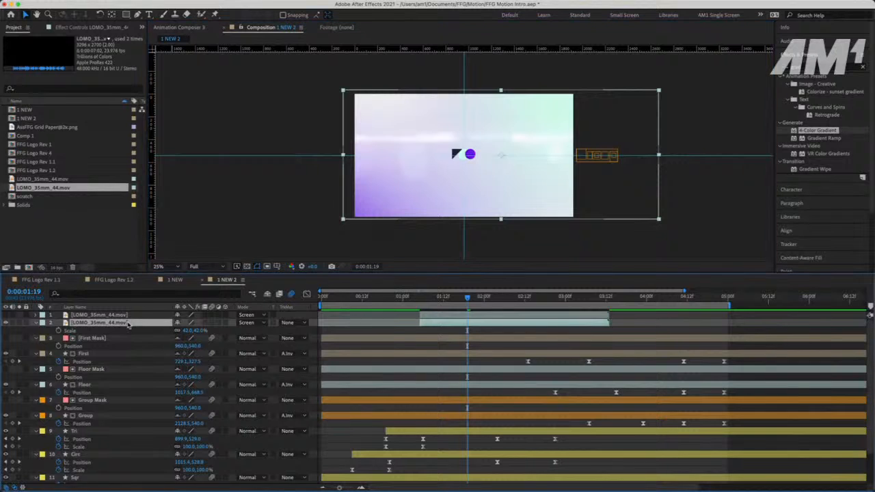
key("s")
key("s")
left_click_drag(199, 332, 206, 331)
left_click_drag(377, 168, 298, 167)
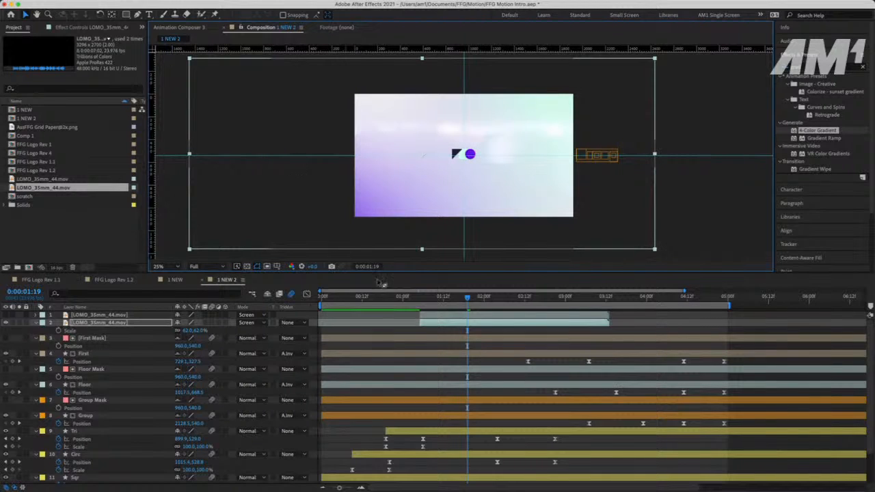
Show the upper LOMO layer, shift it earlier so it covers the intro's first frame, and trim its end to about 1:01
left_click(427, 315)
left_click_drag(420, 315, 365, 317)
left_click(6, 316)
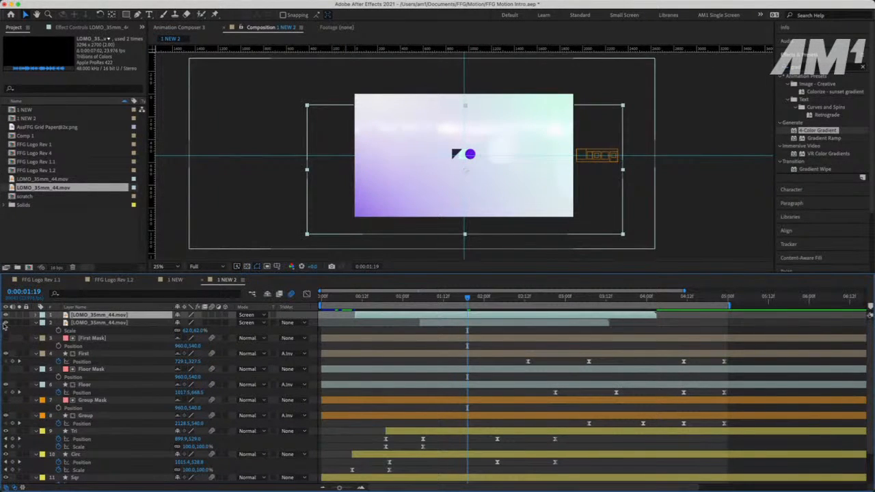
left_click_drag(430, 318, 454, 316)
mouse_move(364, 315)
left_mouse_down()
mouse_move(319, 315)
mouse_move(378, 316)
left_mouse_up()
left_click_drag(367, 316, 350, 319)
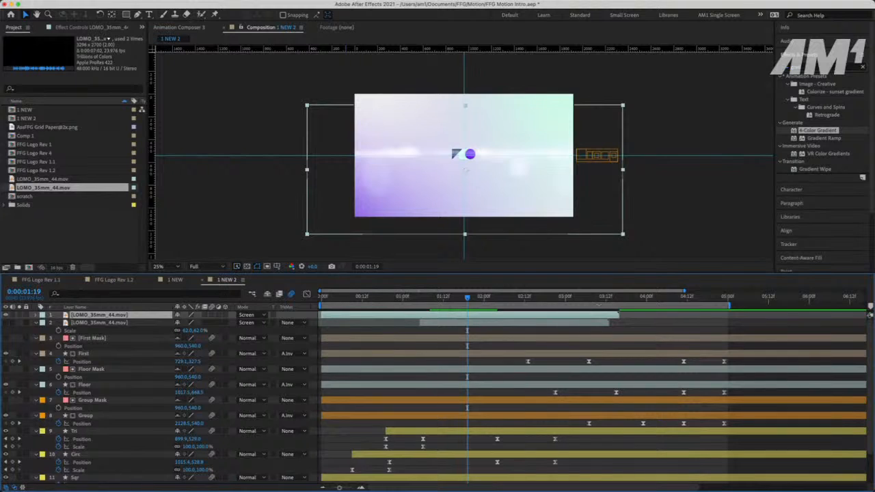
left_click_drag(599, 319, 405, 319)
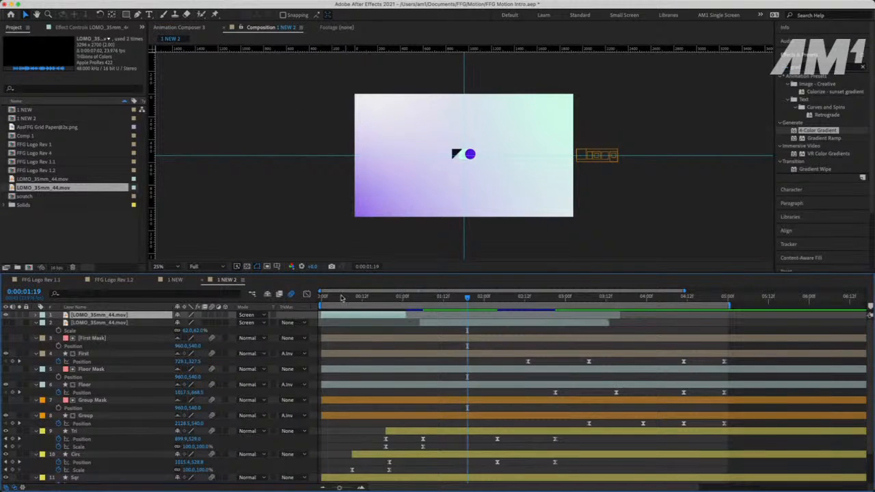
Preview the trimmed upper flare from 0:00, and show the lower LOMO layer as well to preview both from 0:05
left_click_drag(340, 299, 294, 302)
key("space")
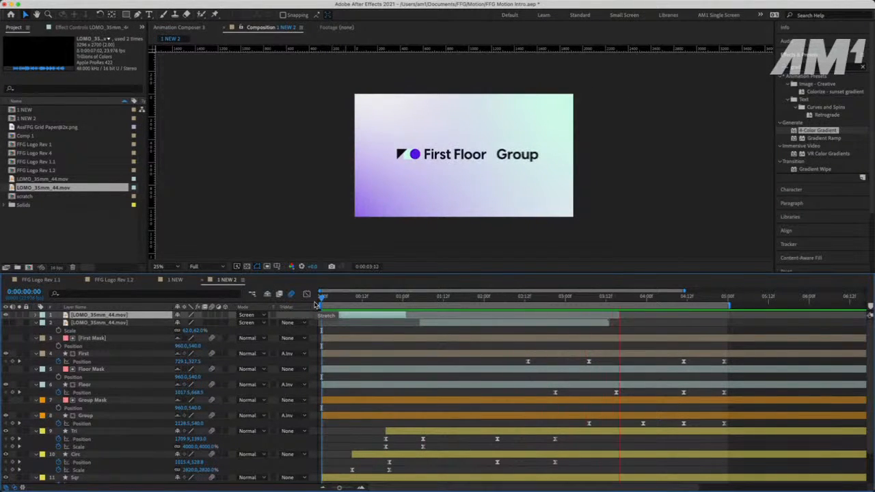
key("space")
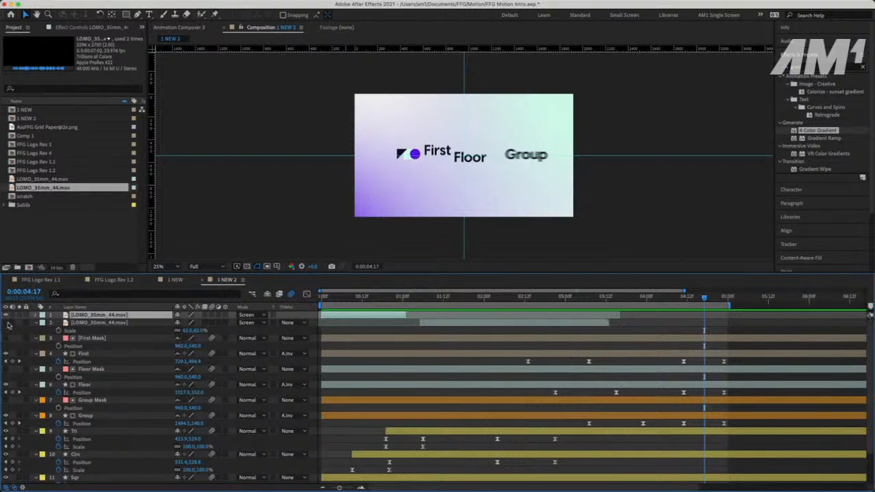
left_click(340, 298)
key("space")
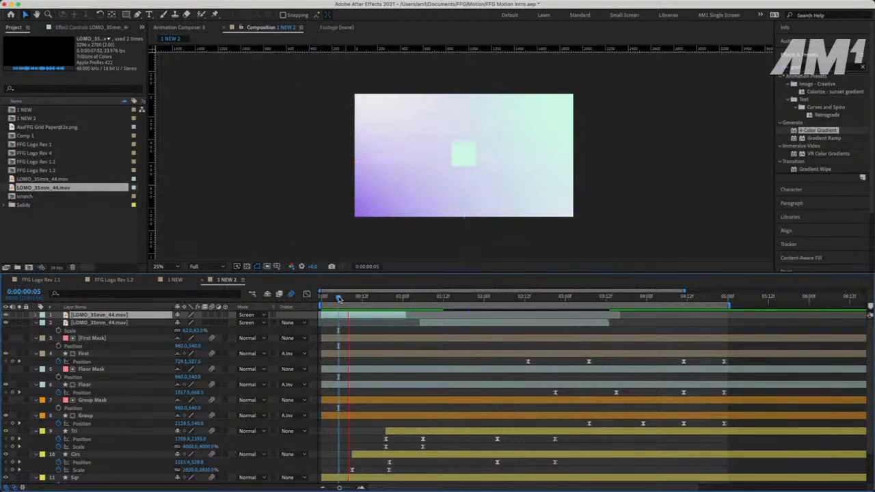
key("space")
Try sliding the trimmed upper LOMO layer later so its flare overlaps the lower one, and preview the result from 1:09
left_click_drag(341, 317, 450, 316)
key("space")
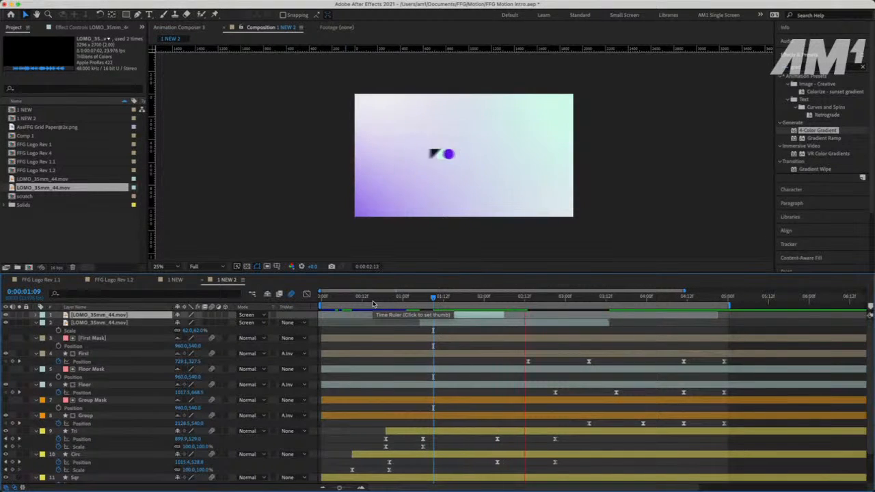
key("space")
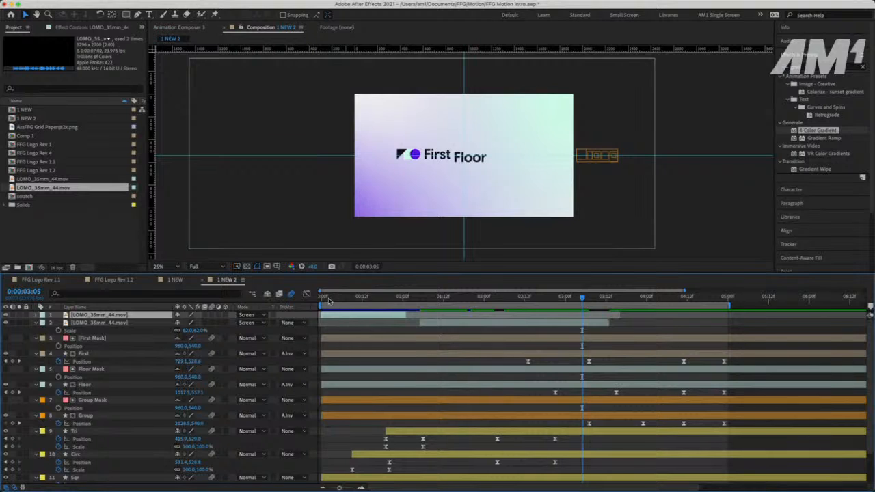
Replay the intro from 0:00 with both LOMO flares, and hide both LOMO layers
left_click_drag(329, 301, 289, 307)
key("space")
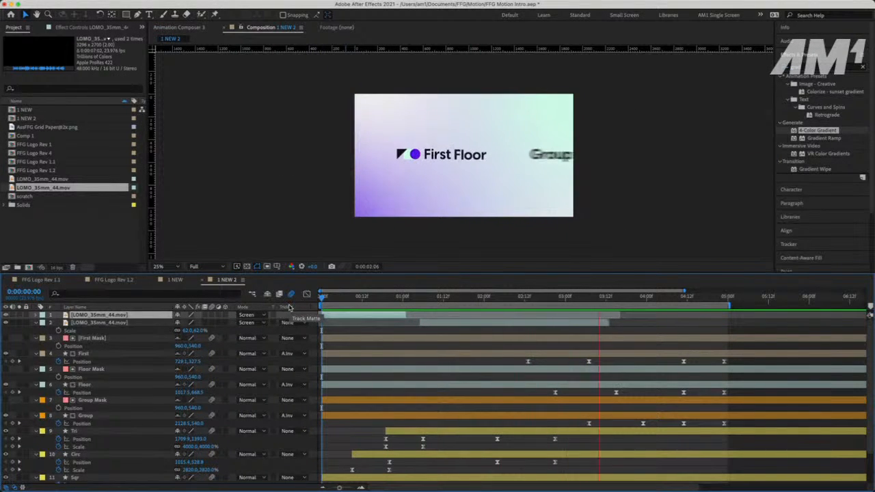
key("space")
left_click_drag(324, 302, 314, 306)
key("space")
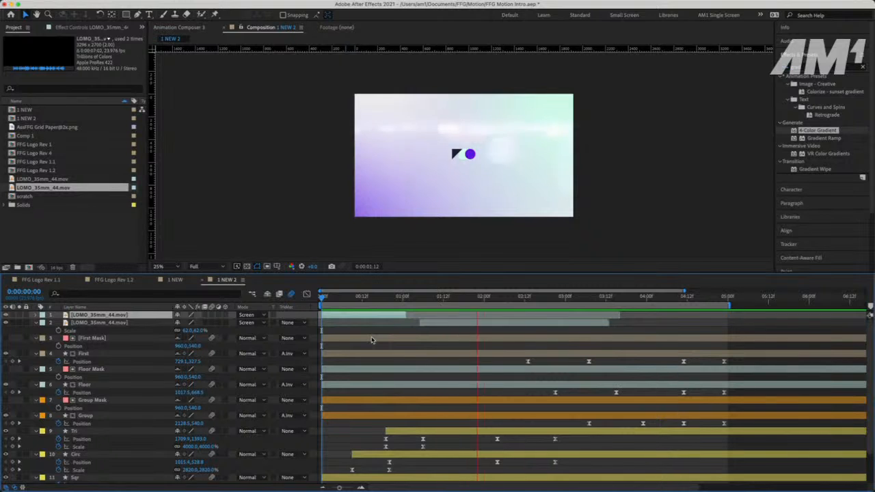
key("space")
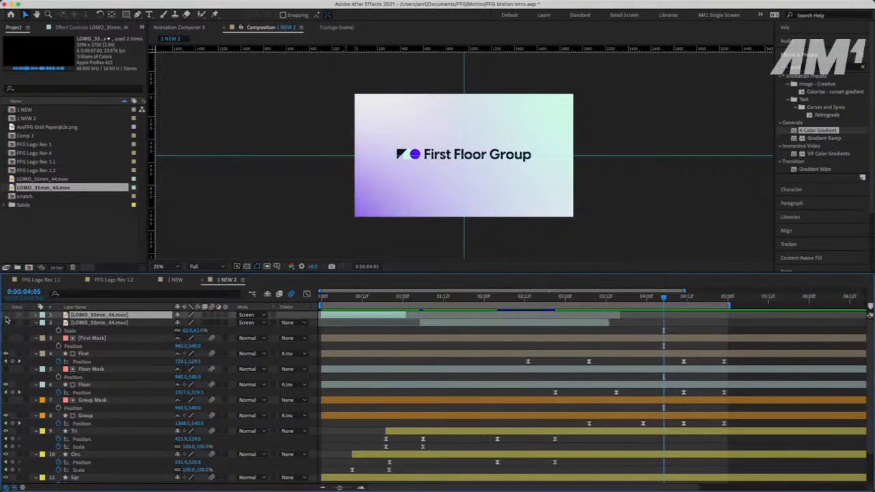
Try stretching the Tri, Circ and Sqr entrance keyframes to end at 1:10, trimming the Tri and Circ layer starts to match
scroll(404, 413, "down", 2)
left_click_drag(436, 407, 308, 471)
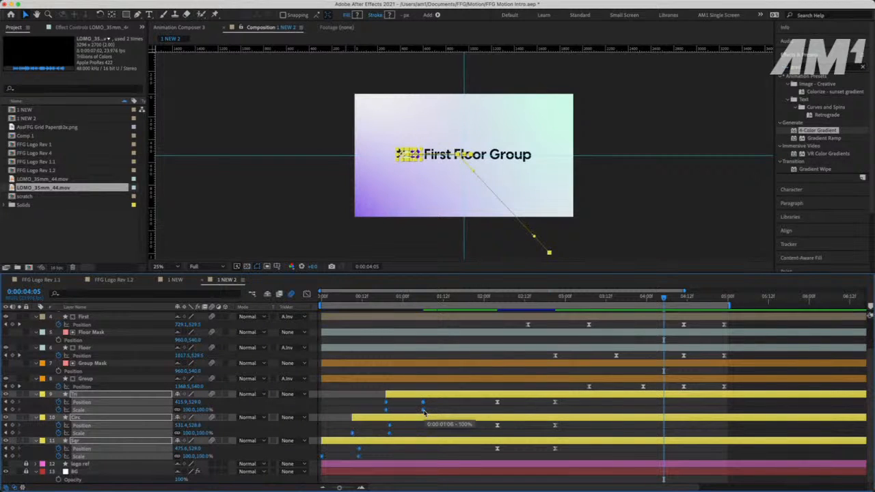
left_click_drag(424, 414, 439, 414)
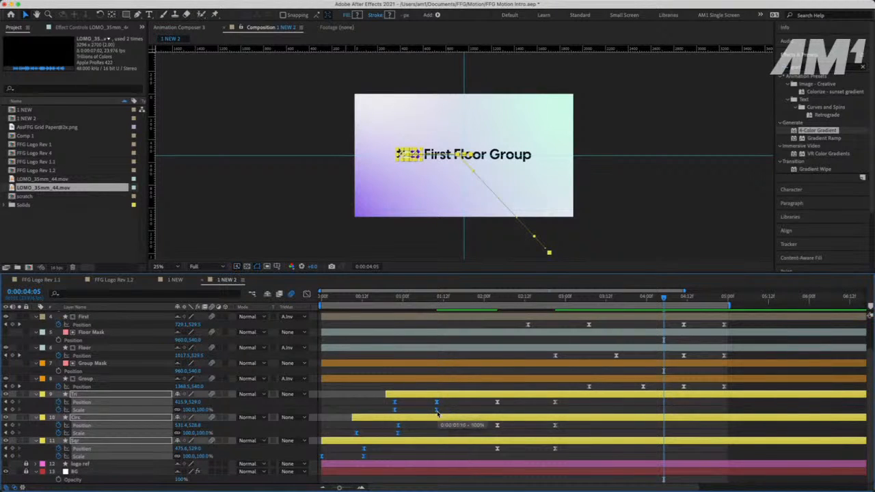
left_click(425, 414)
left_click_drag(387, 395, 394, 394)
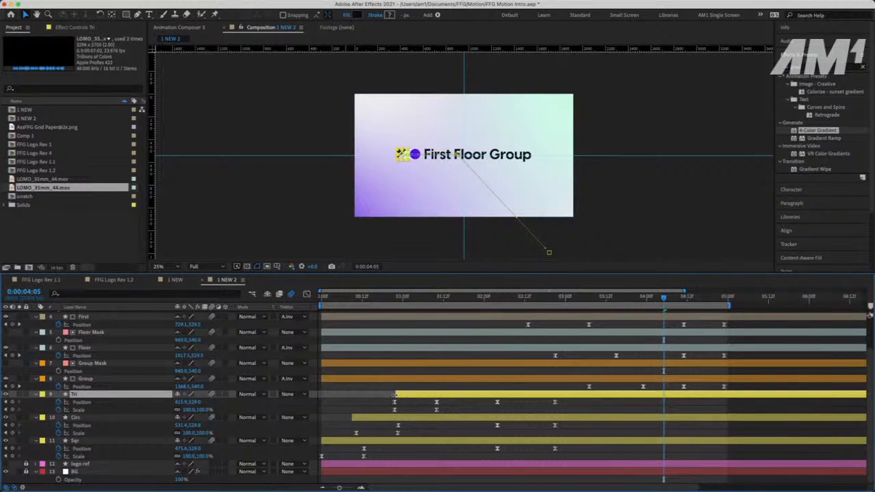
left_click(353, 417)
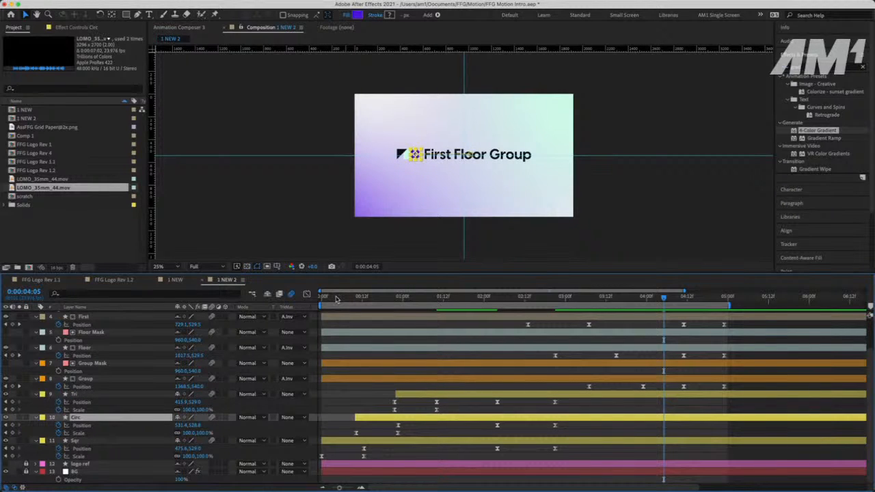
Preview the slower shape entrance from 0:00 and undo the keyframe stretch and layer trims
left_click_drag(336, 299, 316, 301)
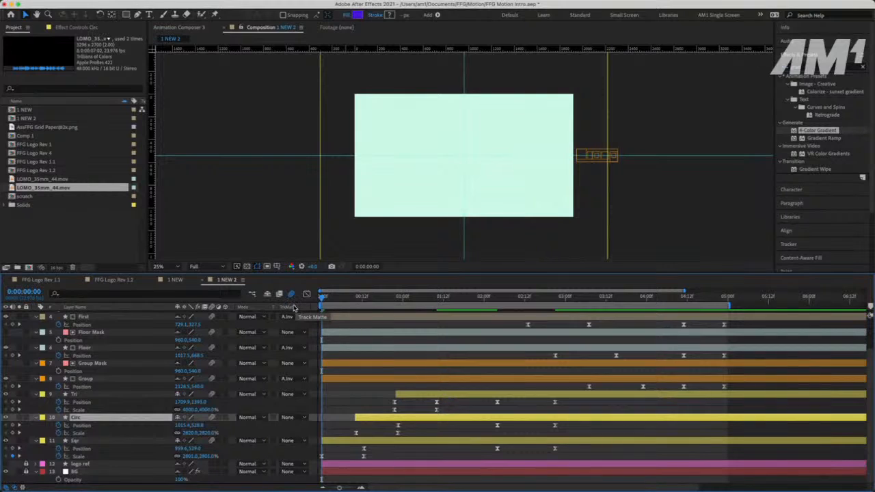
key("space")
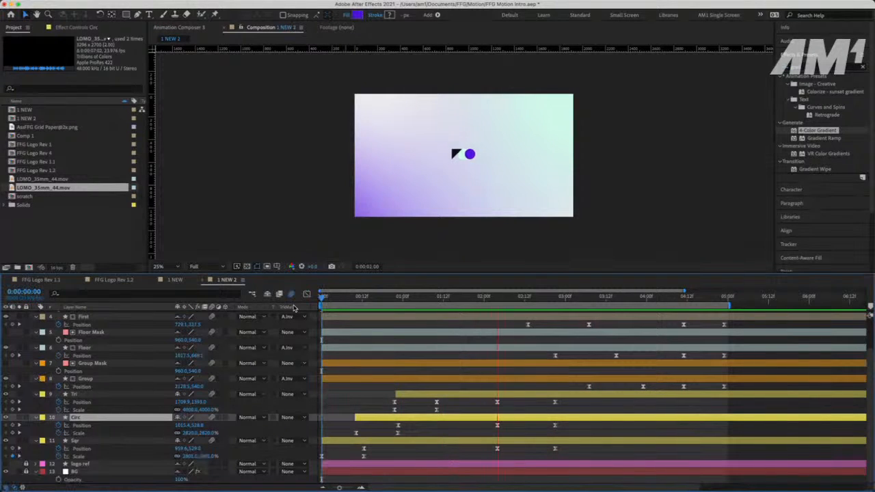
key("space")
key("super+z")
key("super+z")
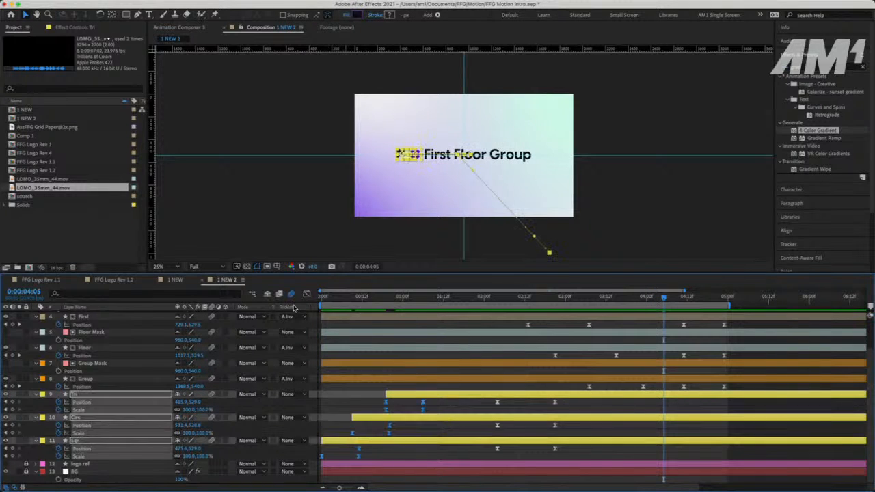
Replay the intro from 0:00 with the original shape entrance timing to judge its pace
key("space")
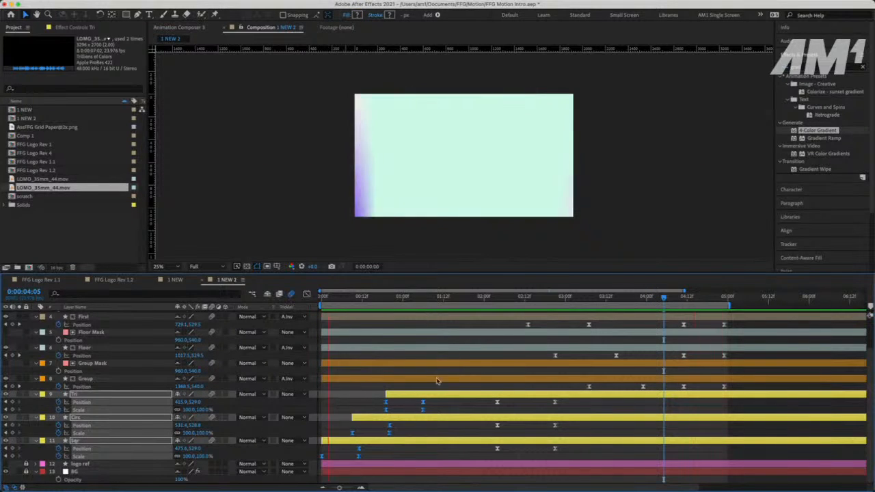
key("space")
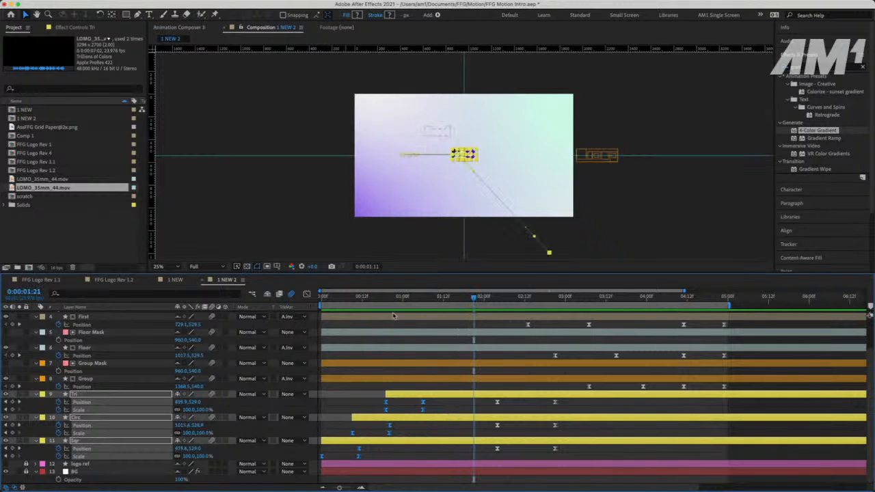
key("space")
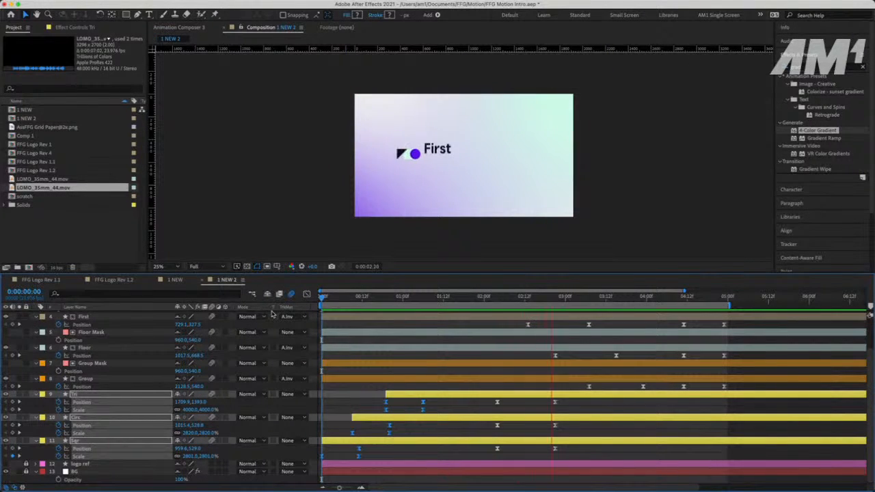
key("space")
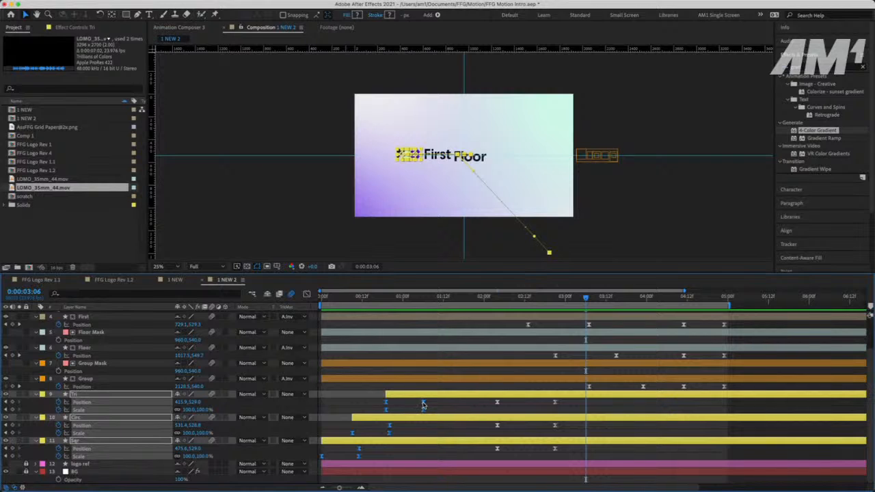
Stretch the Tri, Circ and Sqr entrance keyframes to end at about 1:09, and trim the Tri and Circ layer starts to match
left_click_drag(423, 404, 392, 395)
left_click(416, 408)
left_click(387, 394)
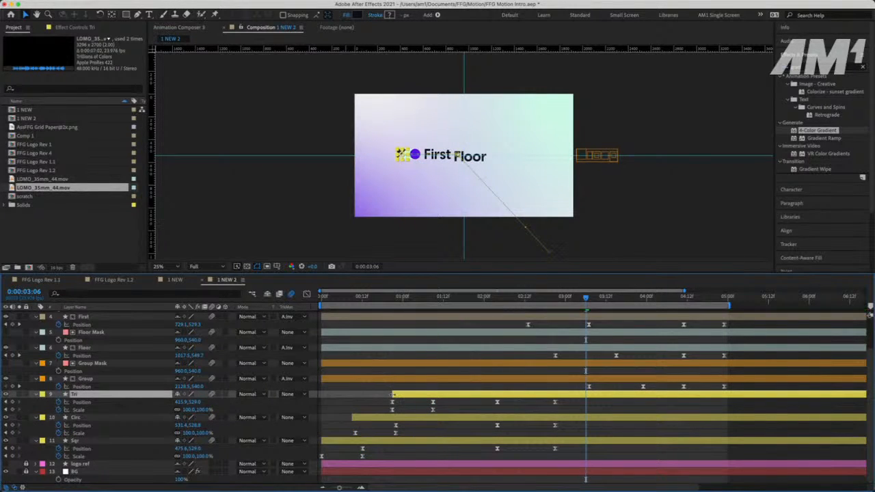
left_click_drag(352, 418, 355, 418)
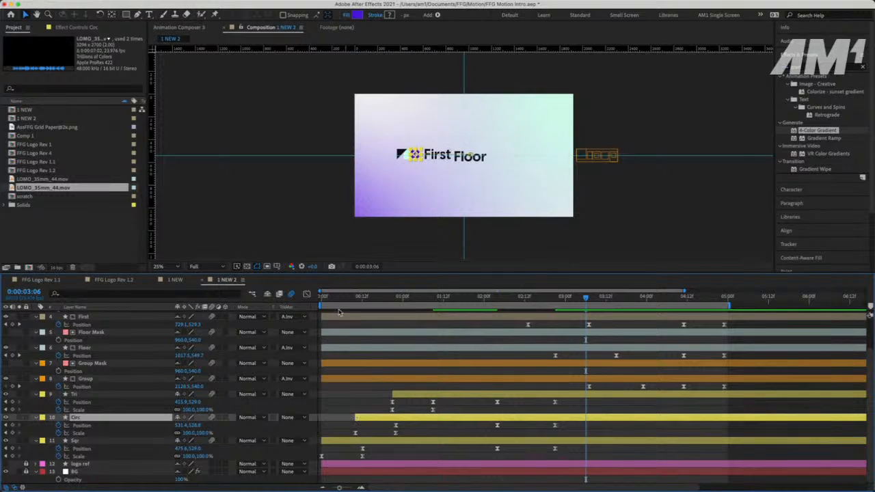
Preview the whole intro from 0:00 with the slightly slower shape entrance
key("Home")
key("space")
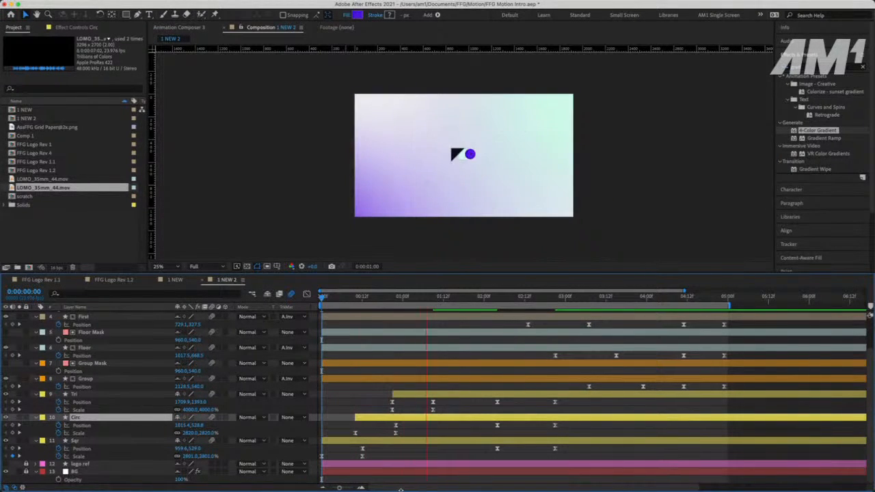
key("space")
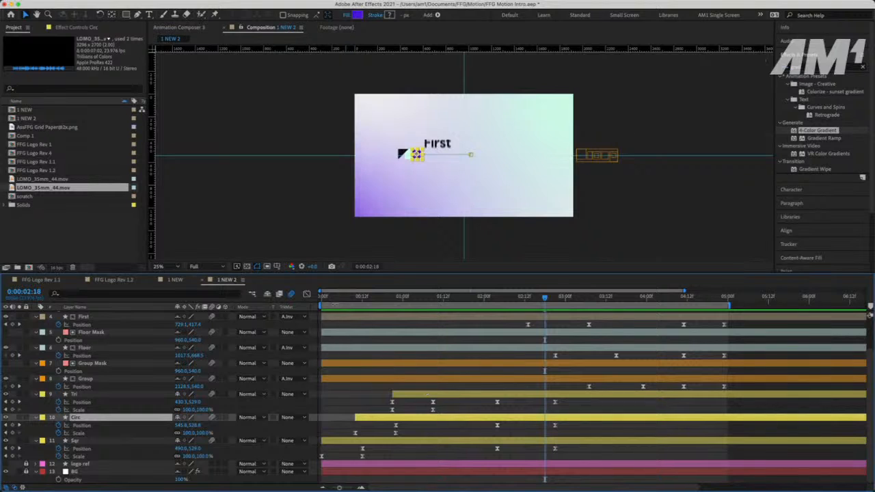
key("space")
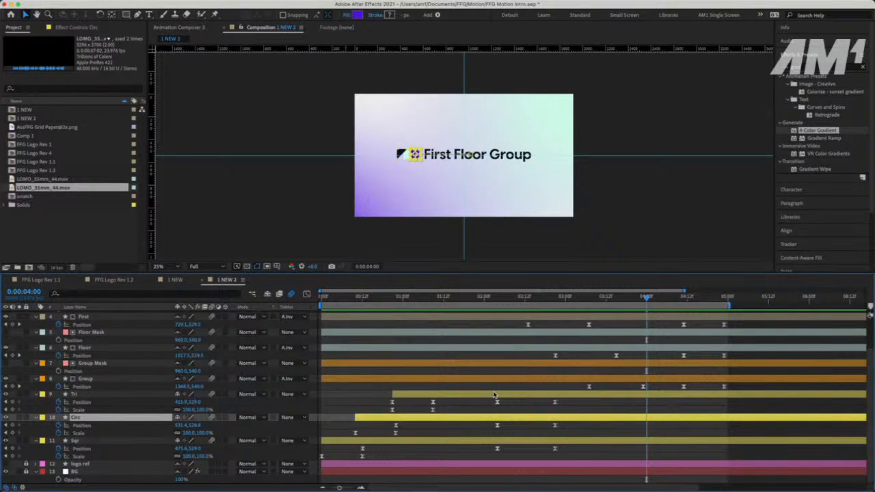
key("space")
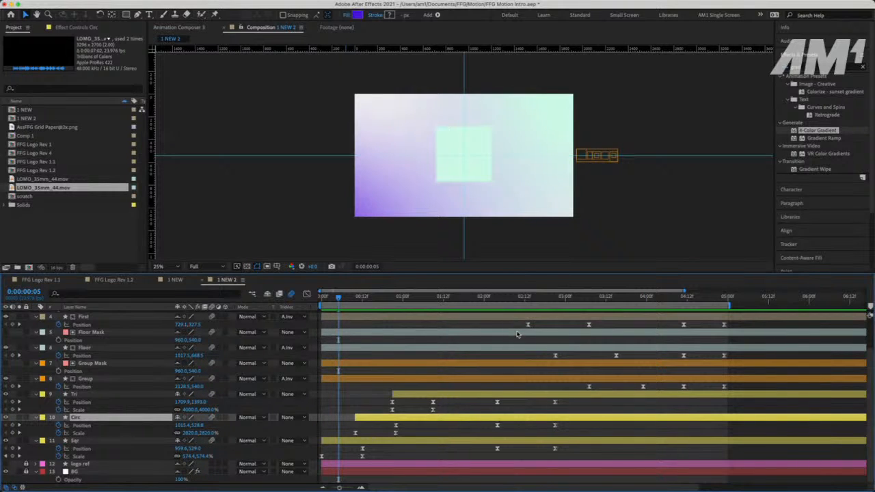
Select the shape slide and text Position keyframes from about 2:04 onward and preview the intro from 0:00
left_click_drag(485, 460, 747, 321)
left_click_drag(488, 298, 647, 323)
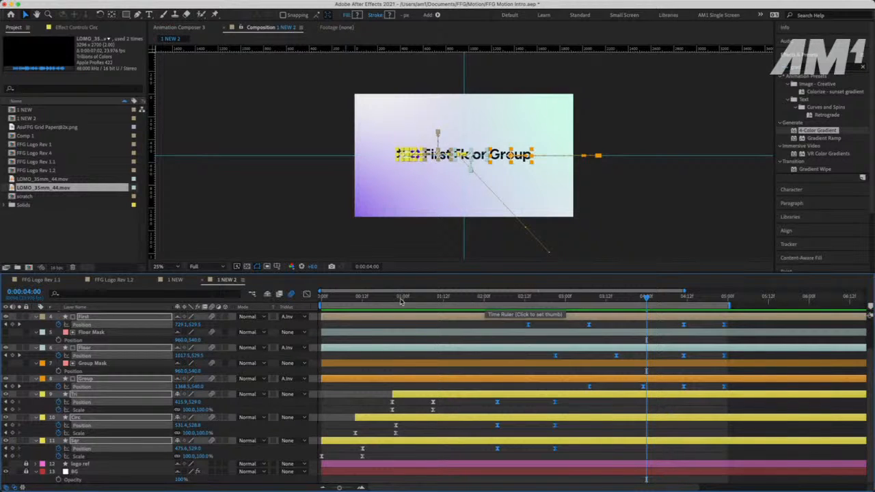
left_click_drag(401, 302, 283, 309)
key("space")
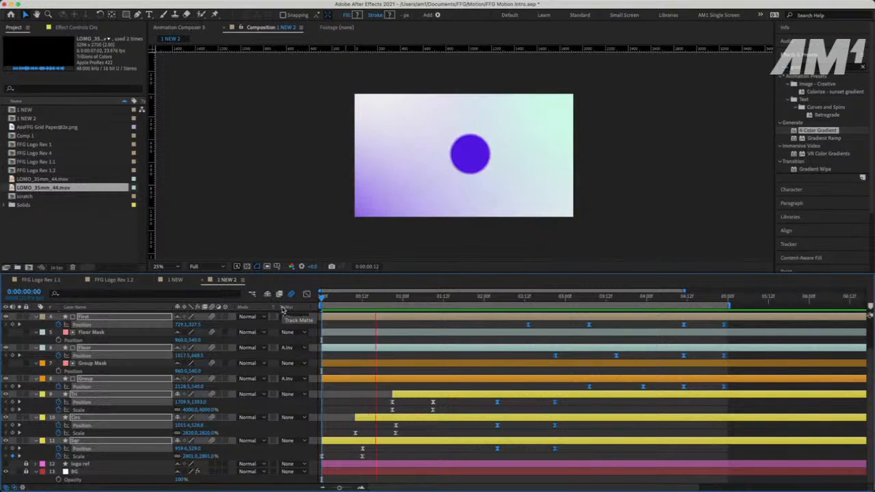
key("space")
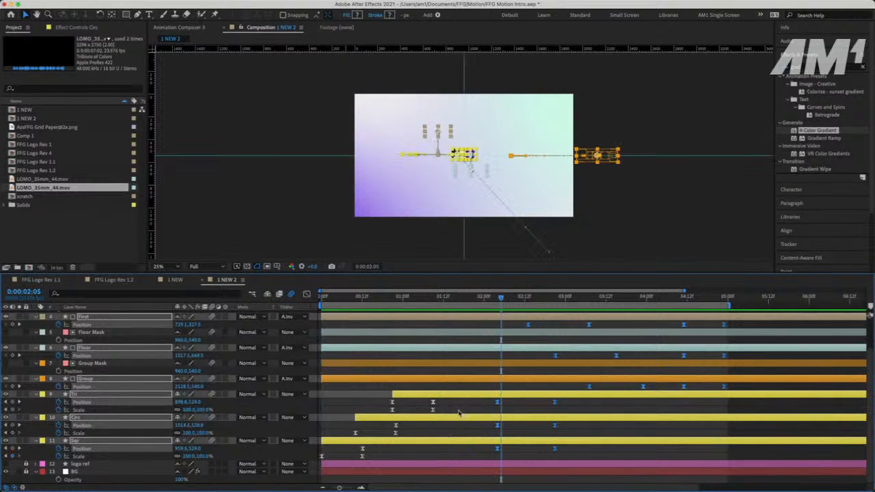
Compress the Tri, Circ and Sqr entrance keyframes to end at about 1:04, and trim the Tri and Circ layer starts to match
left_click_drag(457, 408, 325, 454)
left_click_drag(311, 463, 311, 463)
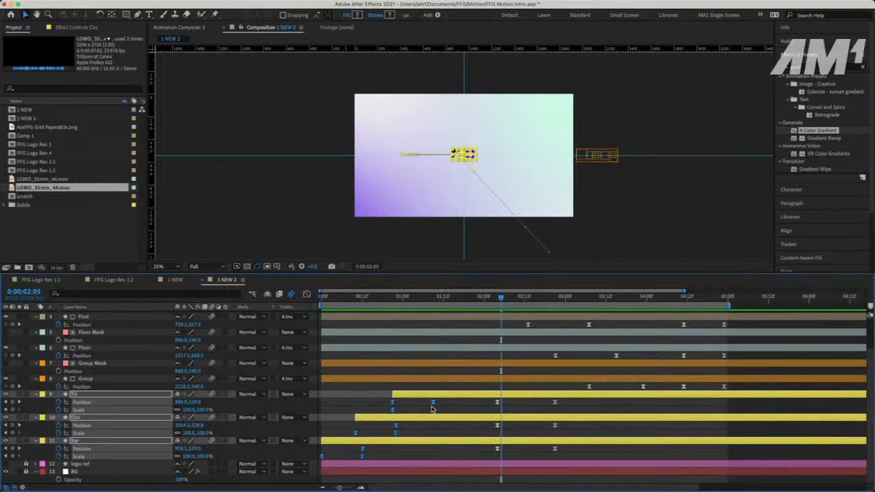
left_click_drag(432, 413, 349, 417)
left_click(373, 372)
Replay the intro repeatedly from 0:00 to judge the pace of the faster shape entrance
left_click_drag(342, 299, 292, 304)
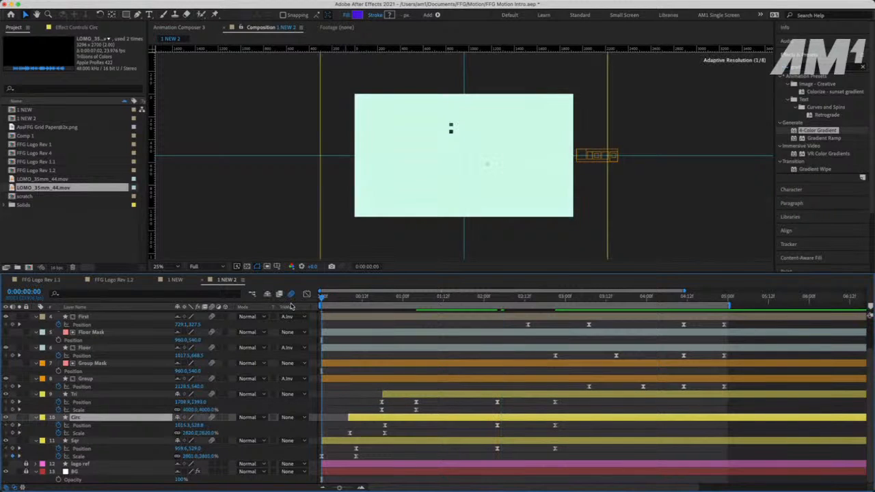
key("space")
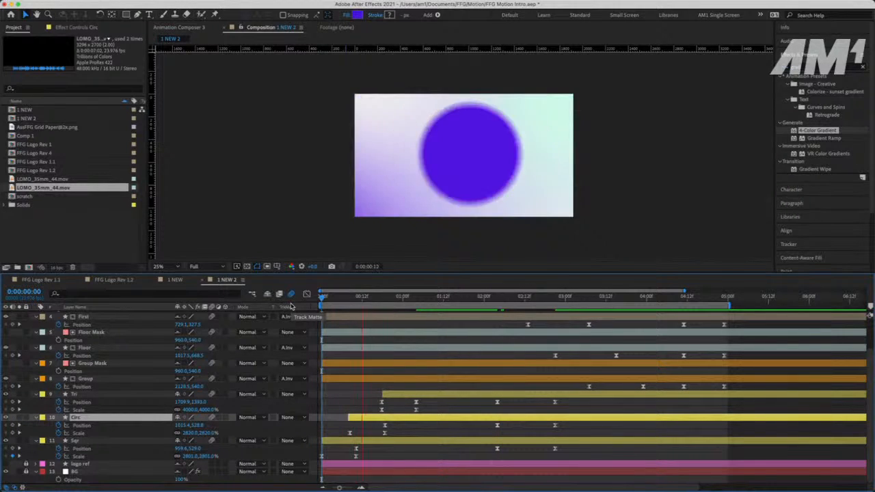
key("space")
key("space")
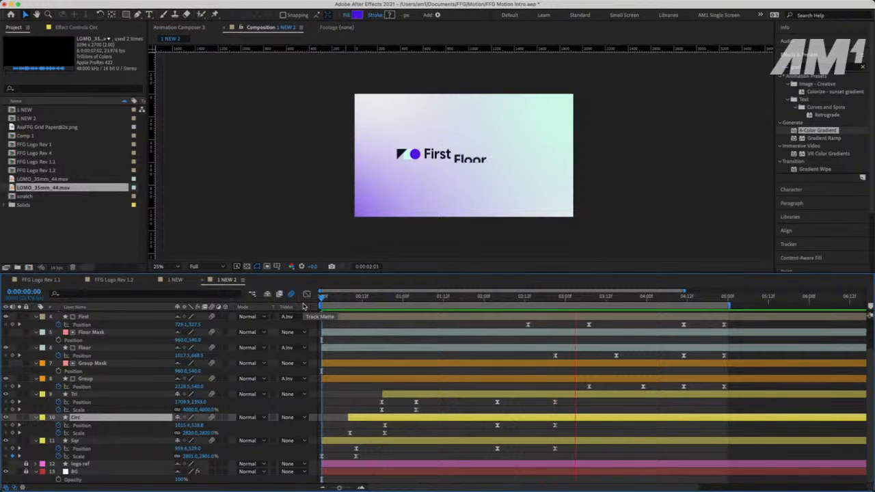
key("space")
key("space")
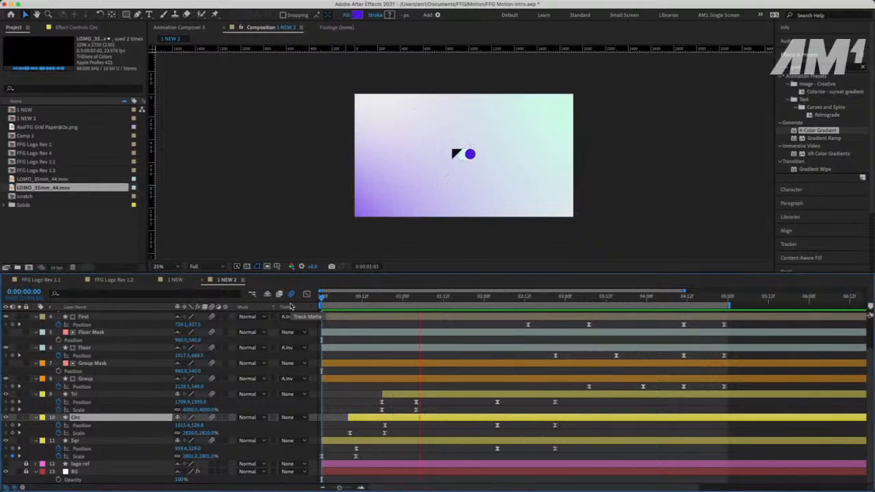
key("space")
key("space")
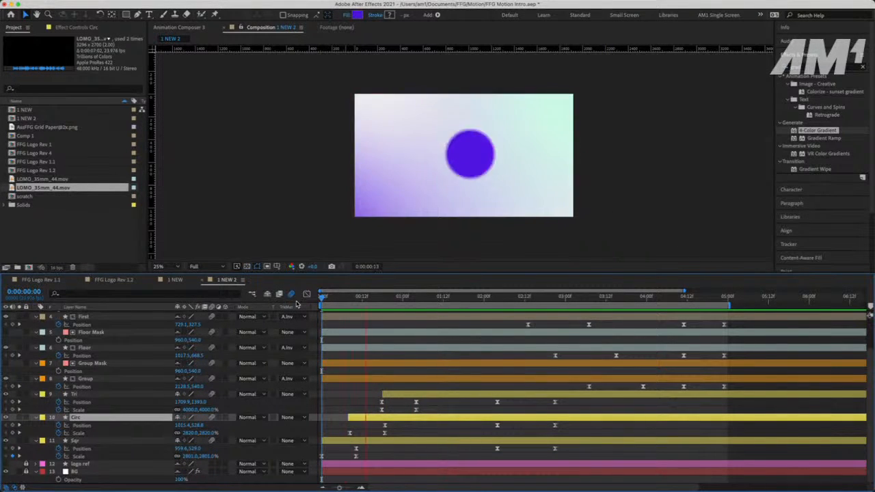
key("space")
key("space")
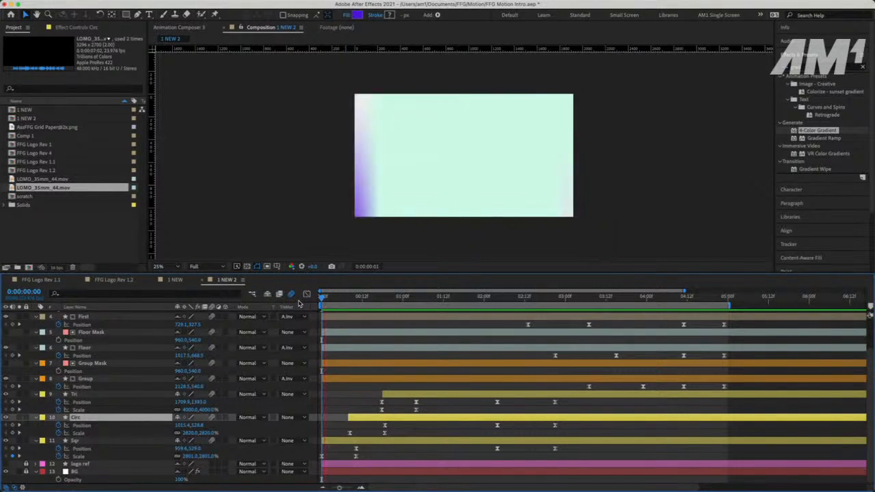
key("space")
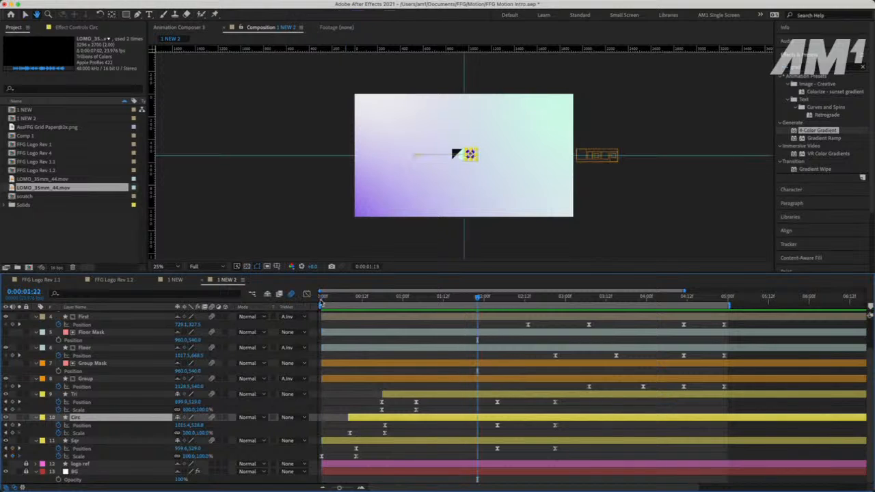
Reshape the speed curve of the Sqr layer's Scale keyframes to peak close to the start, and preview from 0:00
left_click_drag(367, 457, 319, 451)
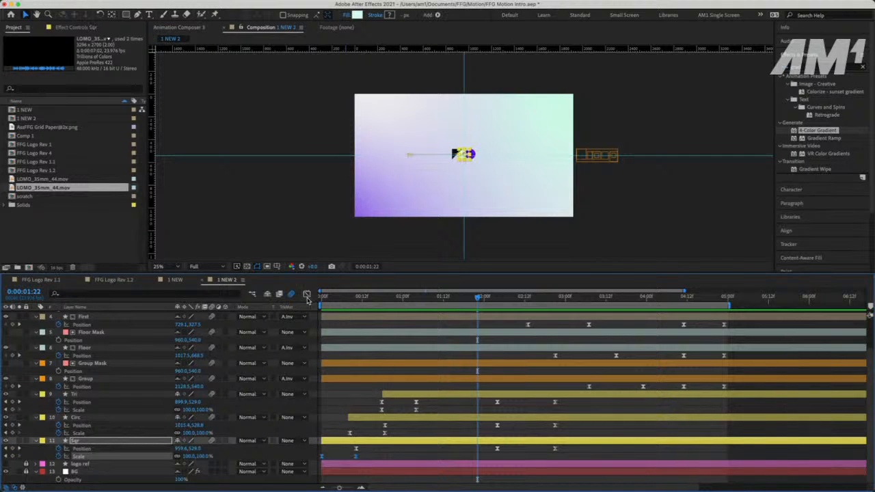
left_click(307, 294)
left_click_drag(326, 333, 358, 313)
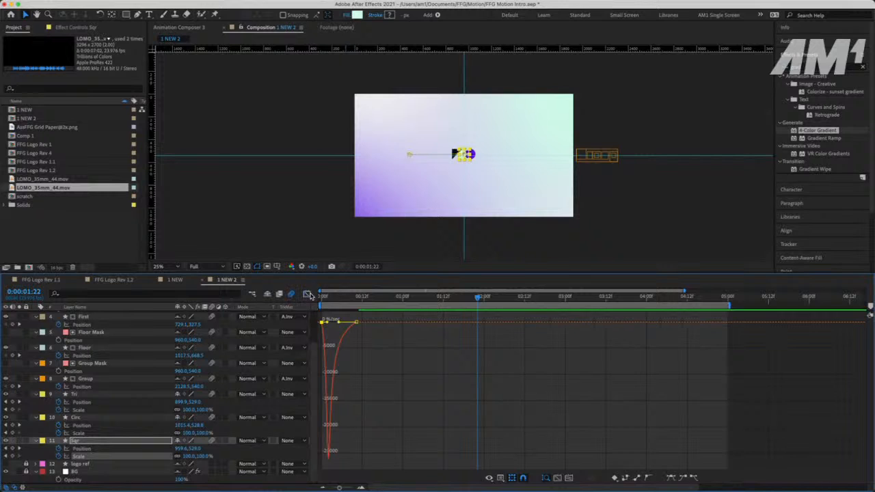
left_click(307, 294)
key("Home")
key("space")
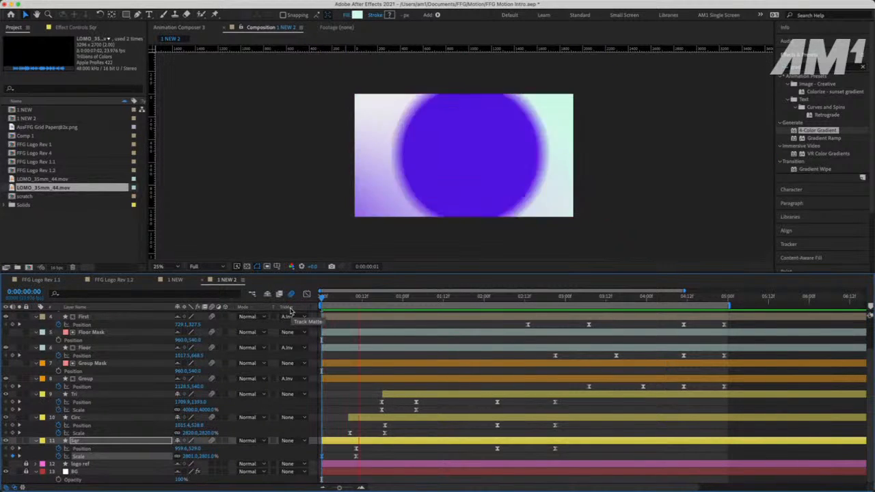
key("space")
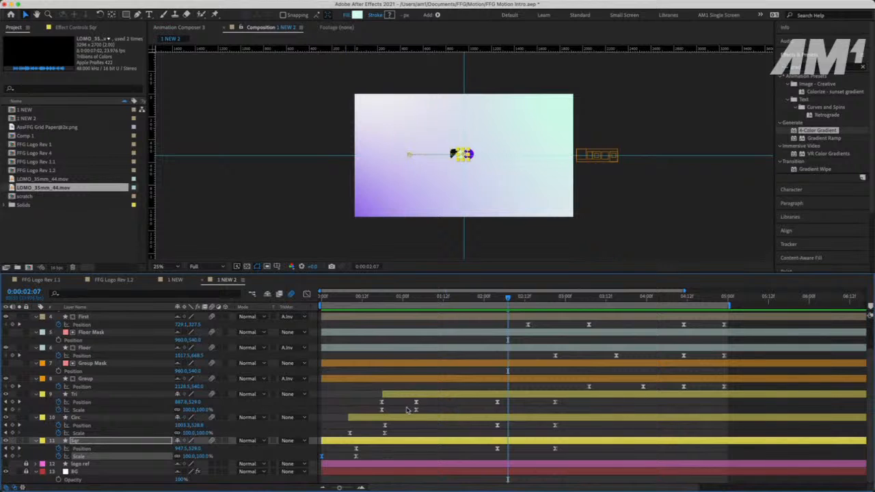
Move the Tri layer's entrance-ending Position and Scale keyframes to about 1:07, and preview the intro from 0:00
left_click_drag(416, 402, 425, 405)
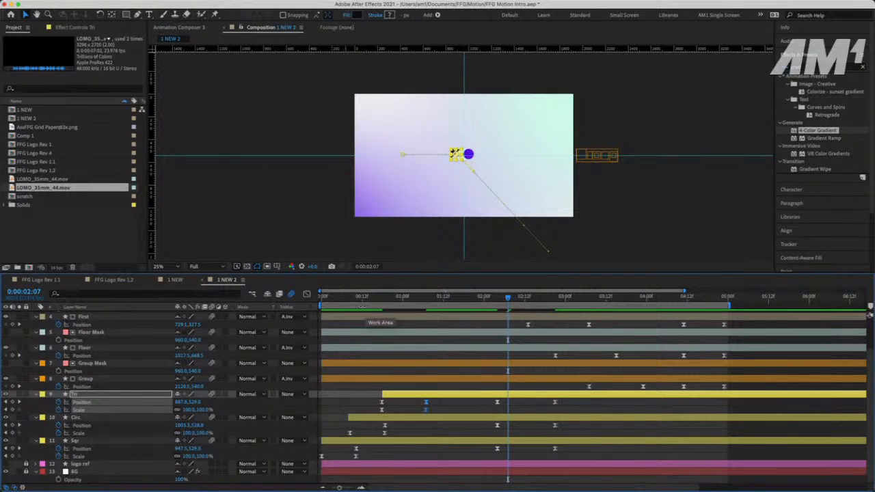
key("Home")
key("space")
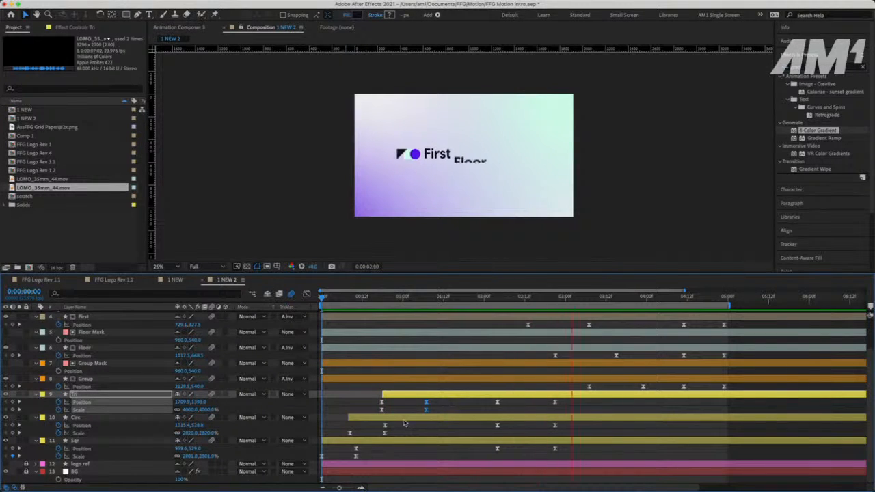
key("space")
Move the shape slide and text Position keyframes about 10 frames earlier, starting the slide at about 1:18, and preview the timing
left_click_drag(492, 461, 766, 451)
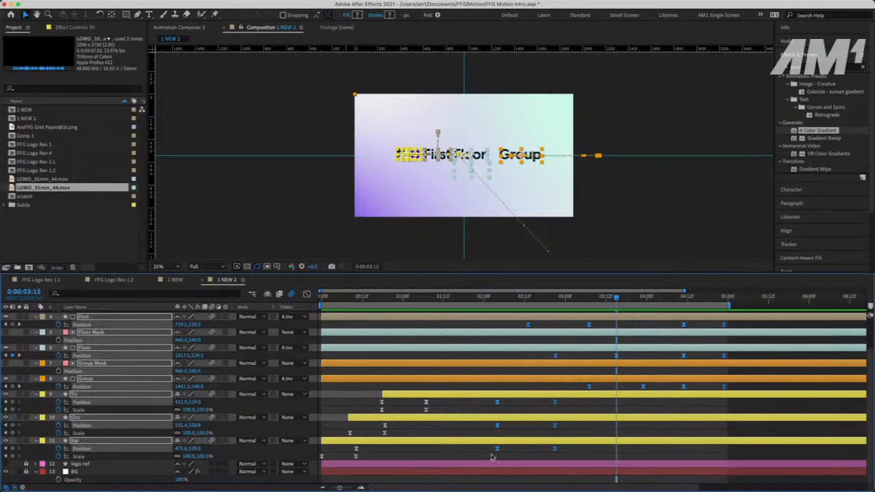
left_click_drag(497, 450, 464, 450)
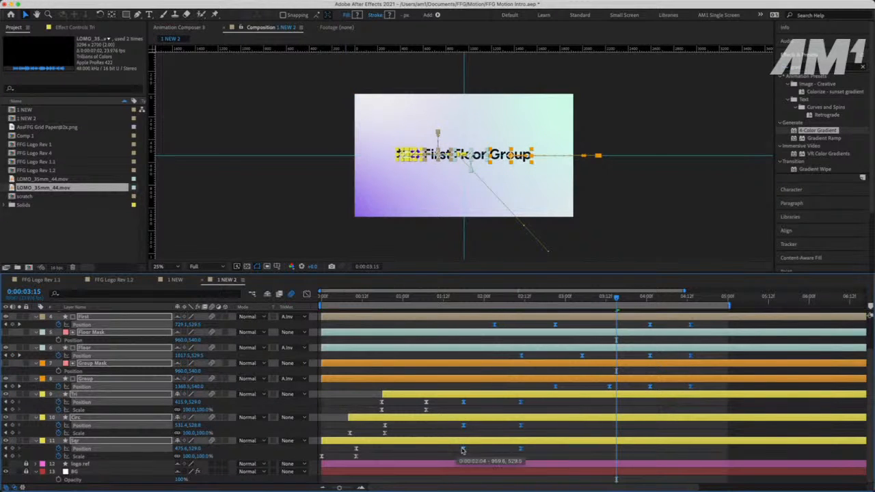
left_click_drag(363, 295, 369, 296)
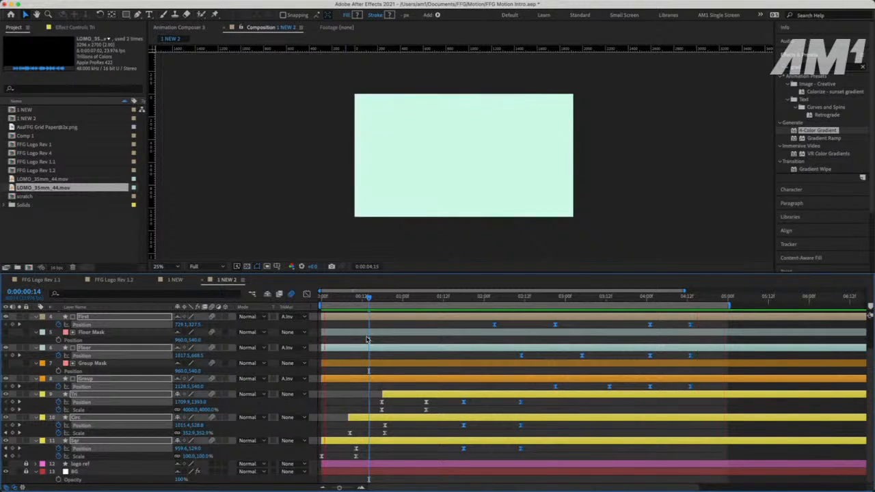
key("space")
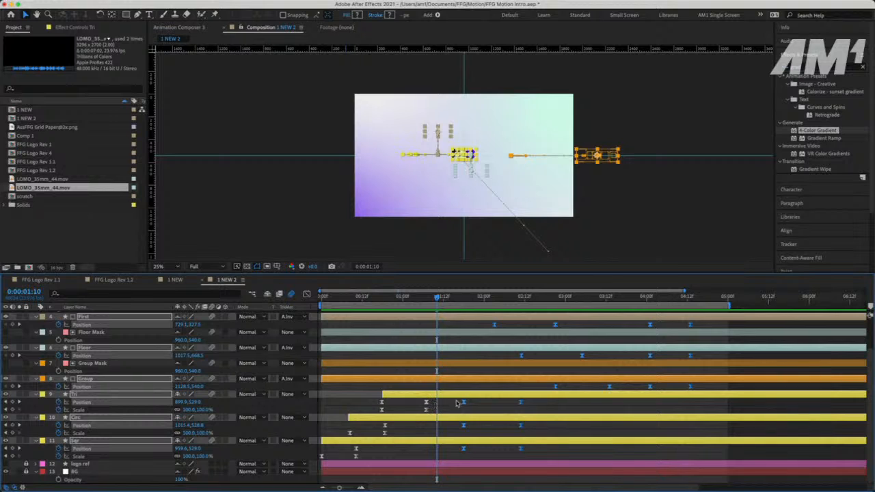
Nudge the selected slide and text Position keyframes one more frame earlier, to start at about 1:17, and preview from 0:00
left_click_drag(463, 406, 460, 405)
key("Home")
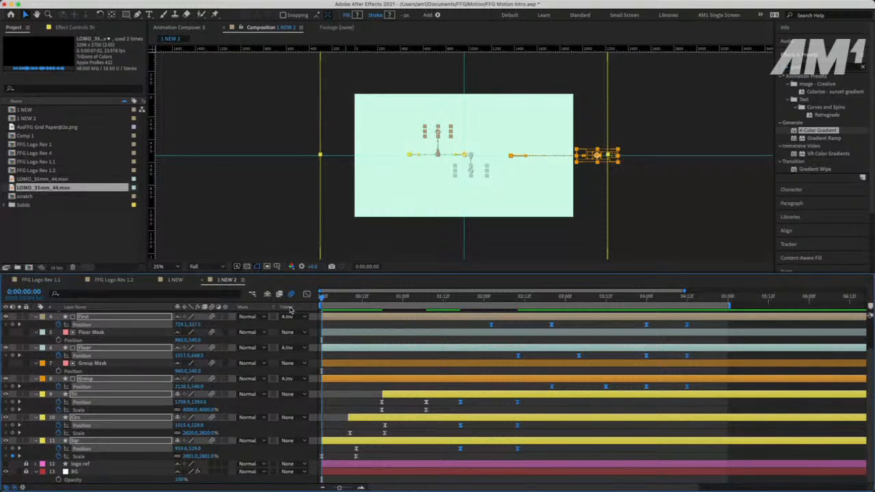
key("space")
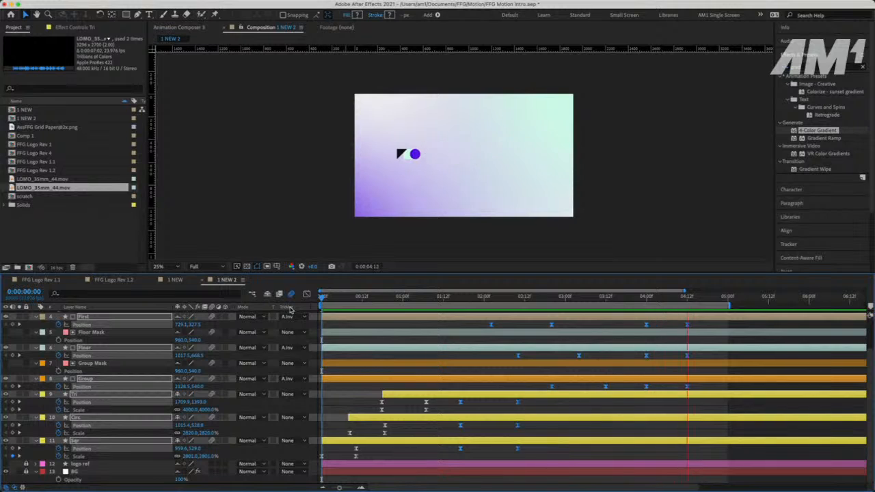
key("space")
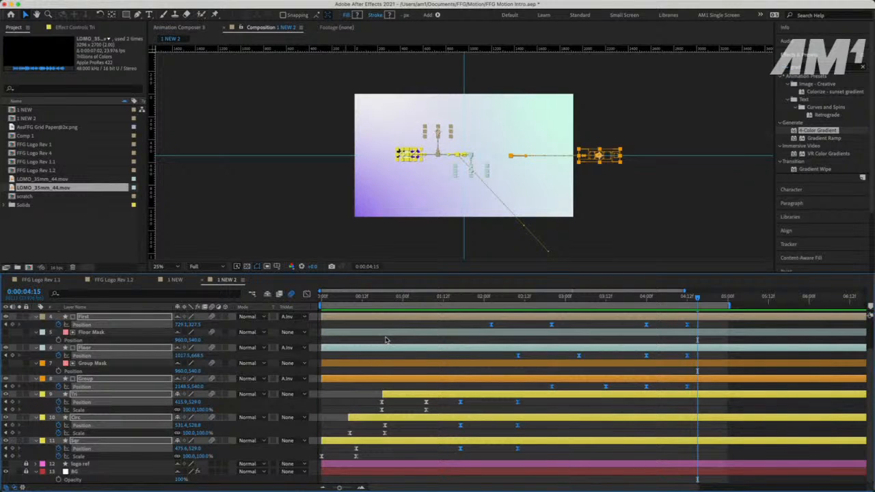
Replay the intro from 0:00 to check the tightened transition from the shape entrance into the logo text
left_click_drag(365, 295, 318, 296)
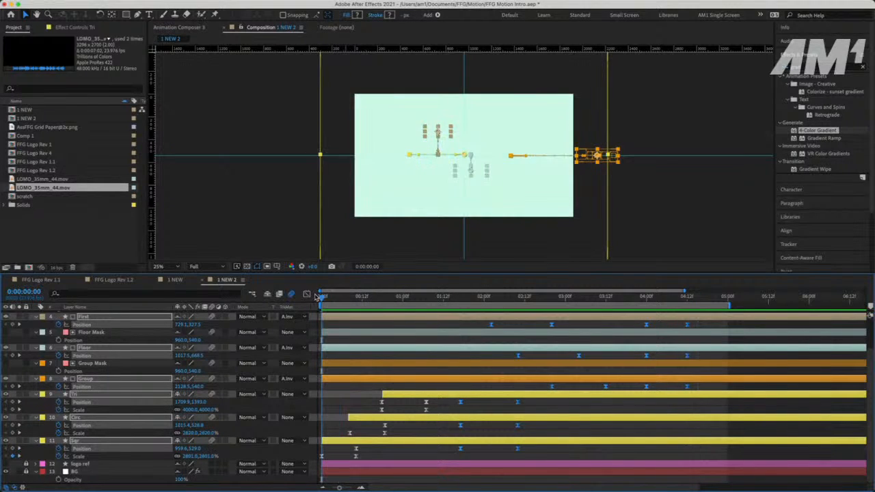
key("space")
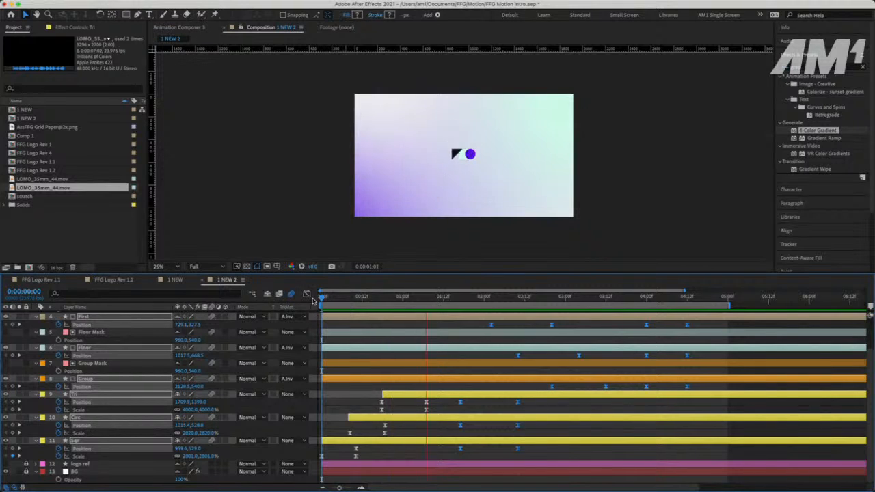
key("space")
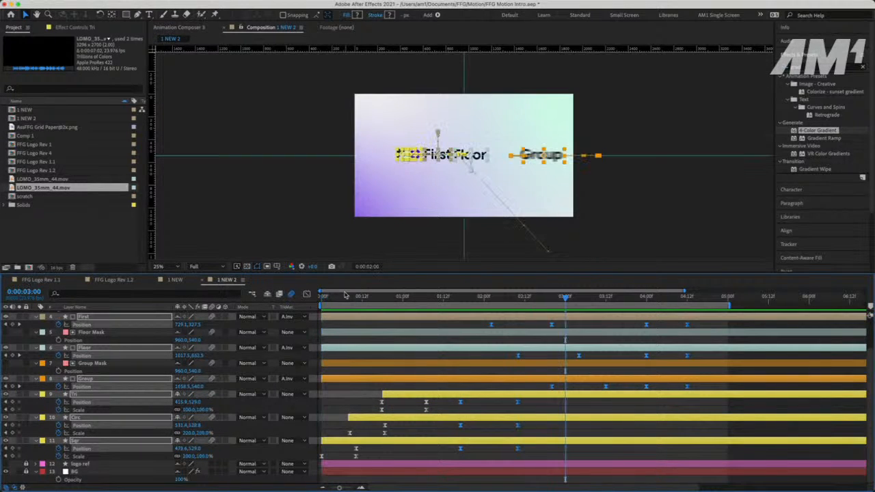
left_click_drag(345, 298, 309, 302)
key("space")
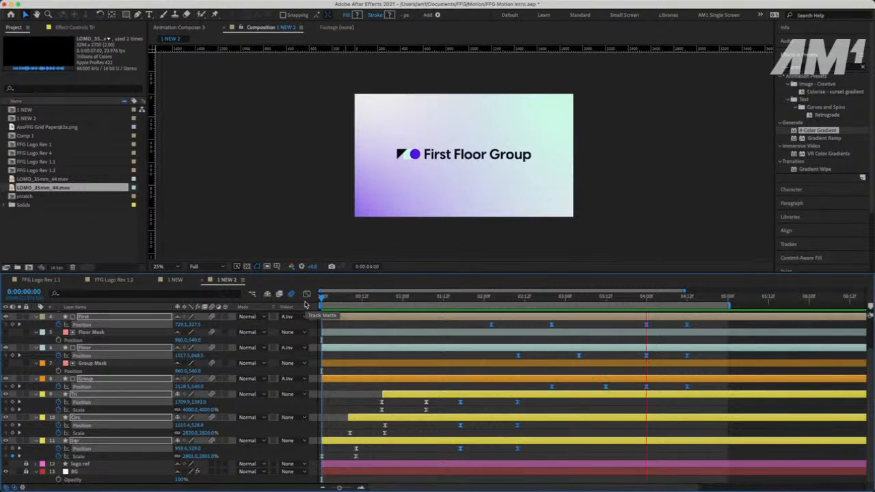
left_click(321, 298)
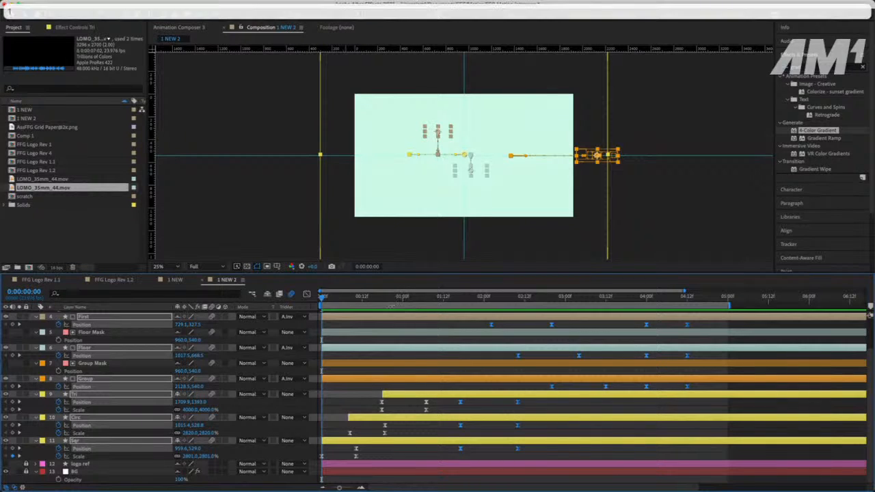
Create a new 1920 x 1080 composition, Comp 2, at 23.976 fps with a 10-second duration
left_click(85, 231)
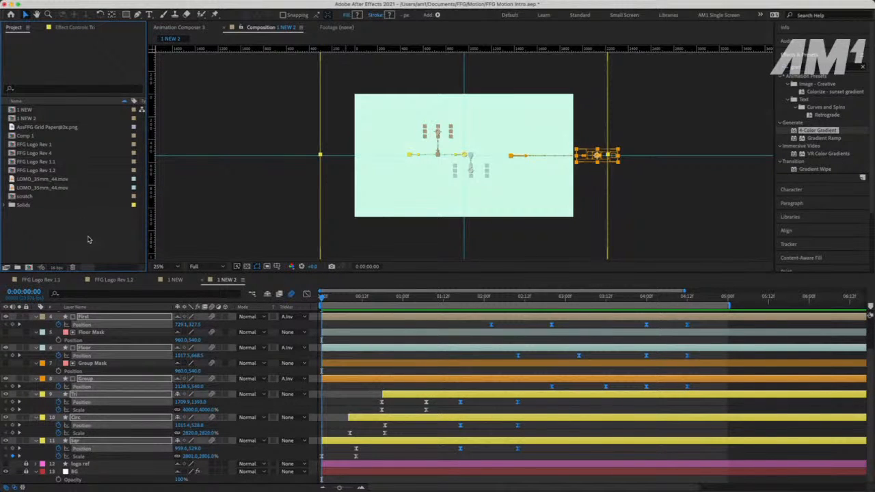
key("super+n")
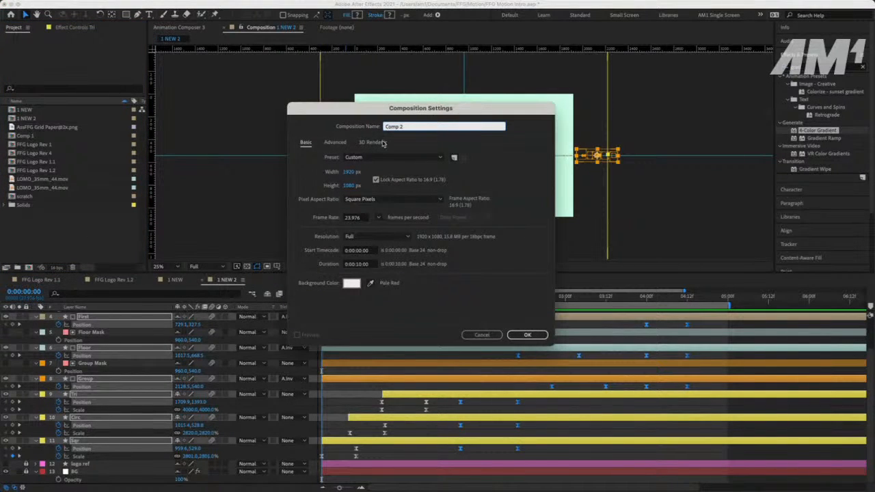
left_click(523, 334)
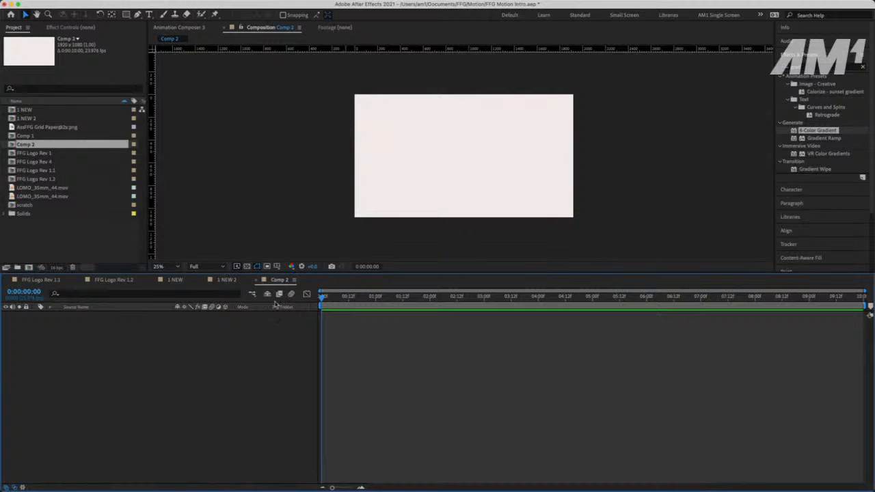
Review 1 NEW 2 up to 2:00 and nest that composition inside Comp 2
left_click(226, 280)
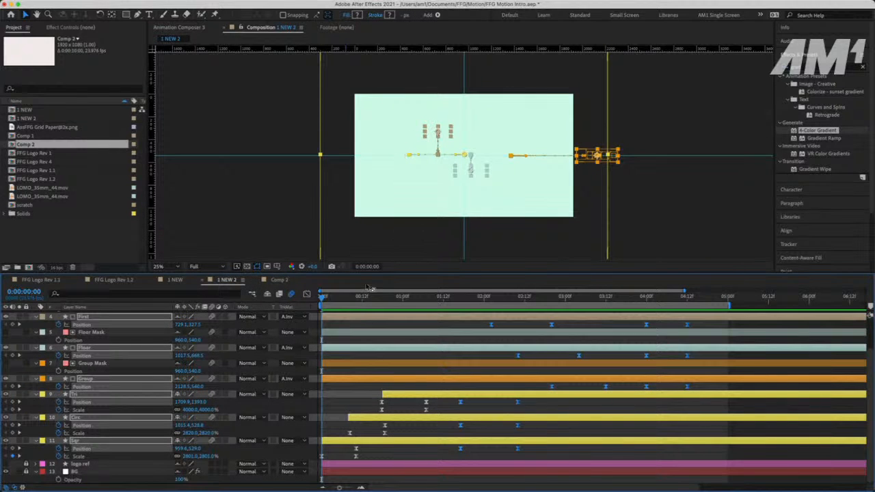
left_click_drag(327, 301, 484, 301)
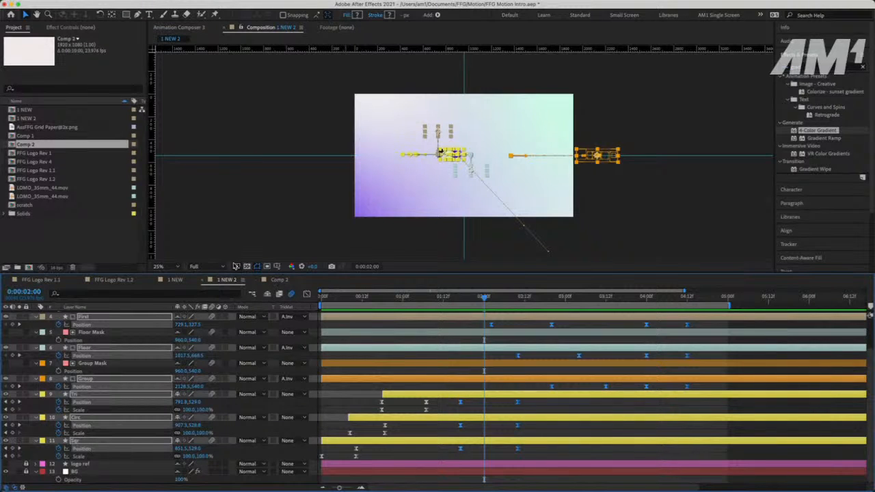
left_click_drag(23, 121, 27, 144)
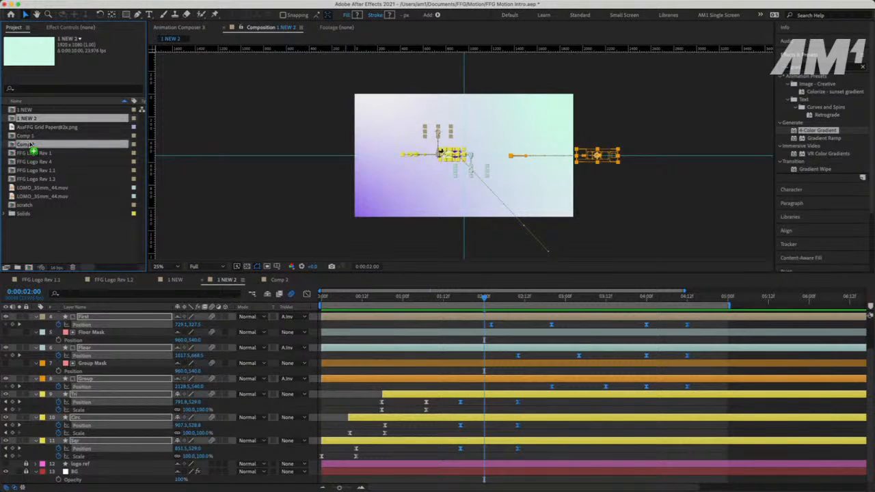
Preview the nested animation in Comp 2, and play 1 NEW 2 from 0:00 to check its timing
left_click(279, 280)
key("space")
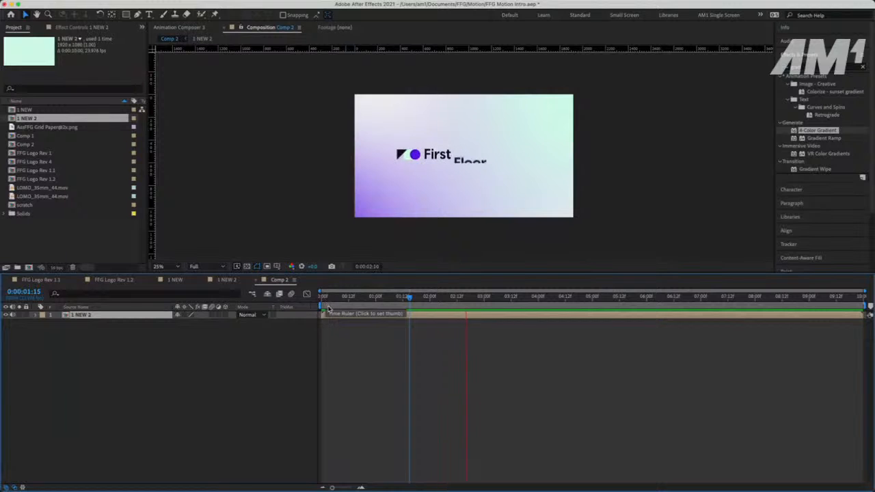
key("space")
left_click(227, 281)
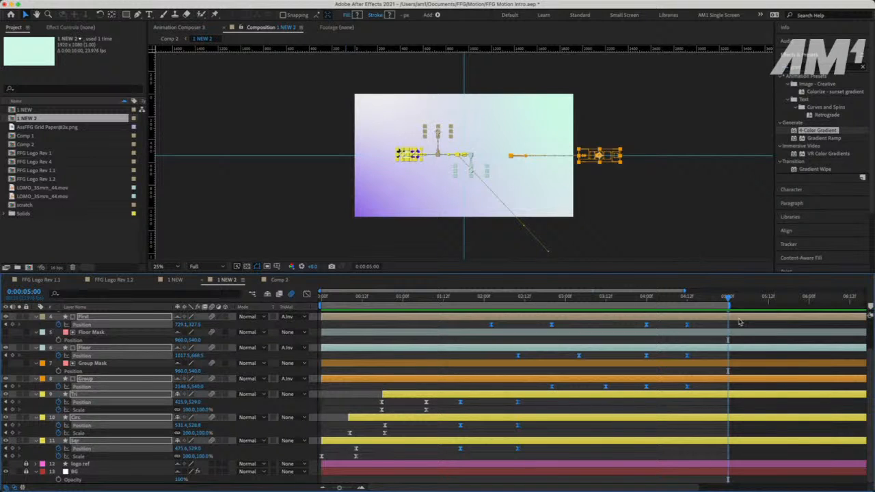
left_click_drag(694, 295, 298, 290)
key("space")
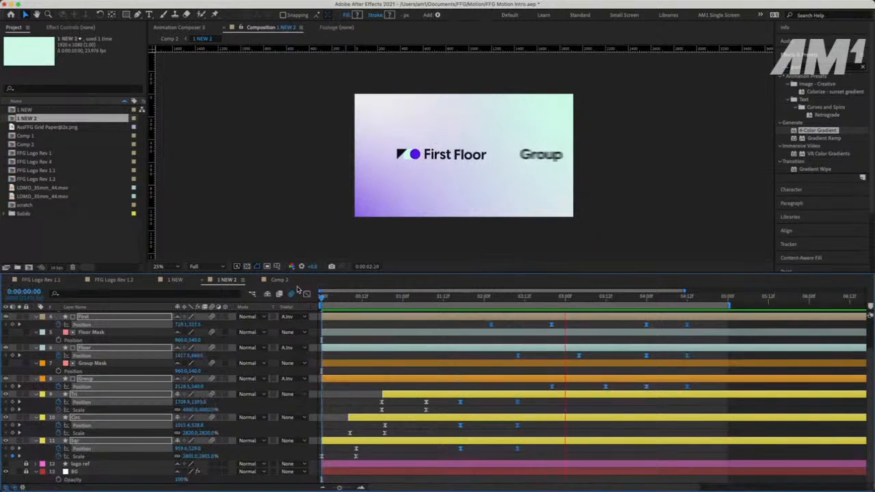
key("space")
Shift the selected slide and text Position keyframes three frames earlier, to start at about 1:14, and preview from 0:00
left_click_drag(460, 452, 450, 451)
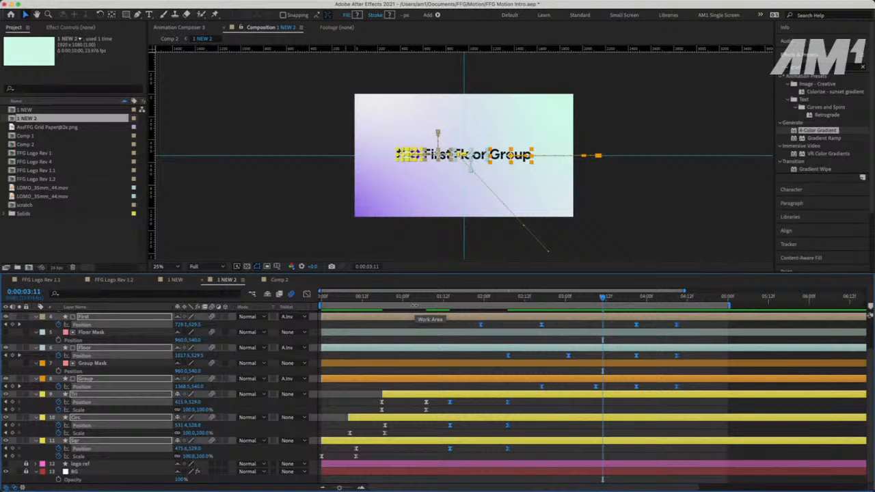
key("Home")
key("space")
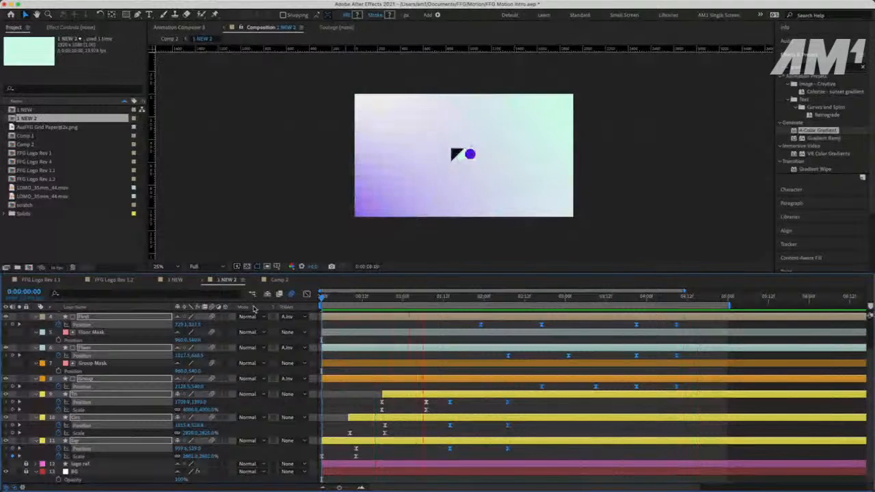
Replay the intro repeatedly from 0:00 to examine the shapes' slide and the text's entrance and exit
key("space")
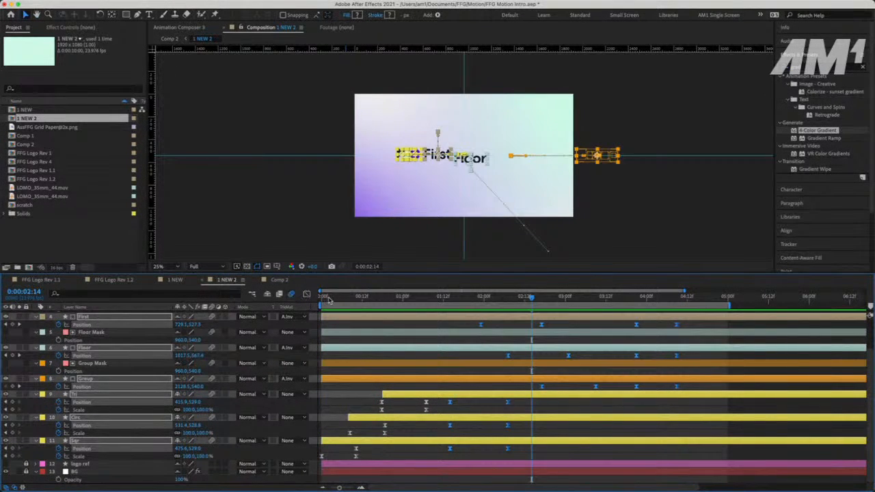
left_click_drag(327, 299, 311, 305)
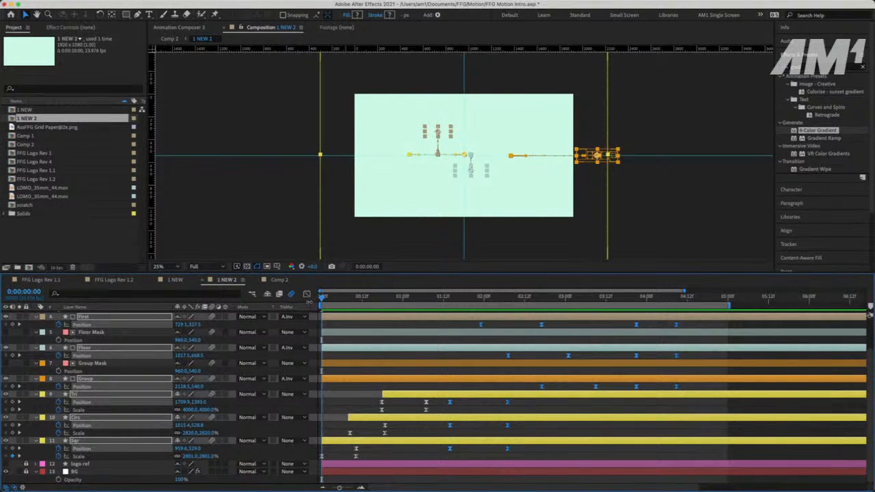
key("space")
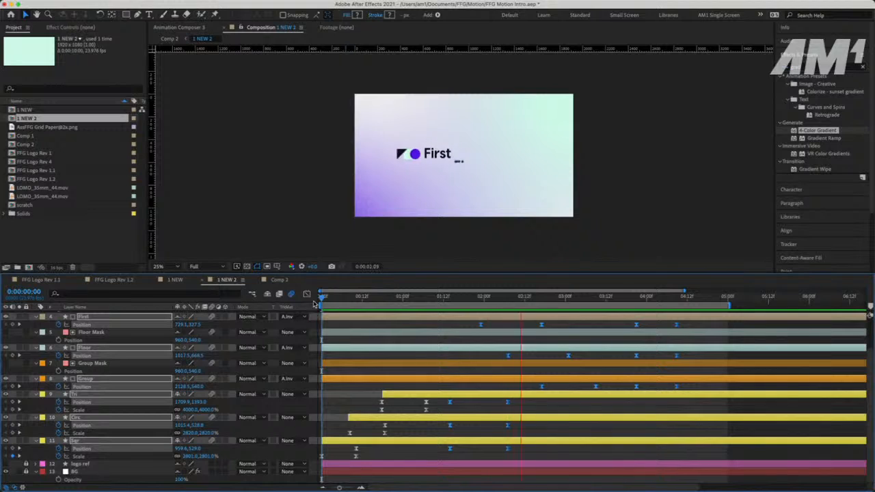
key("space")
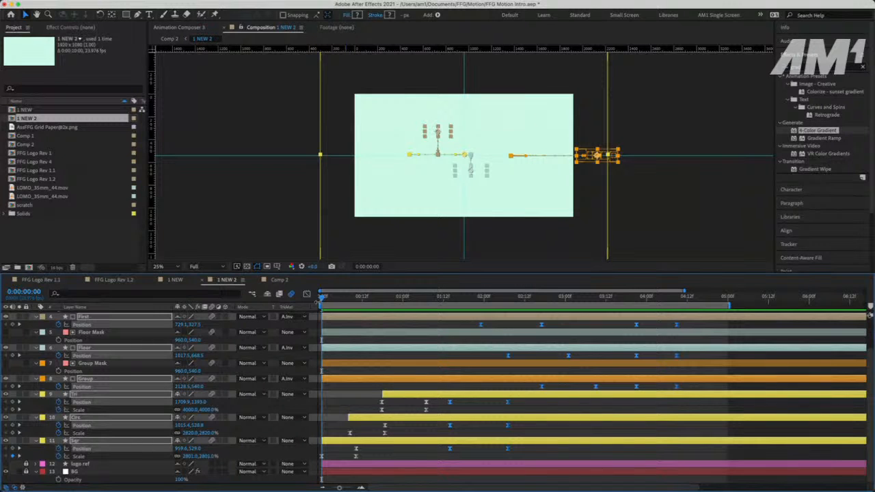
key("space")
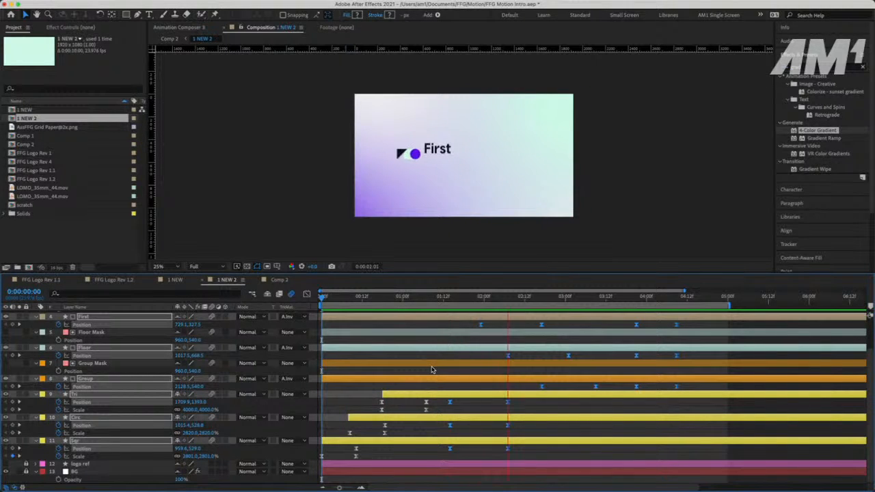
key("space")
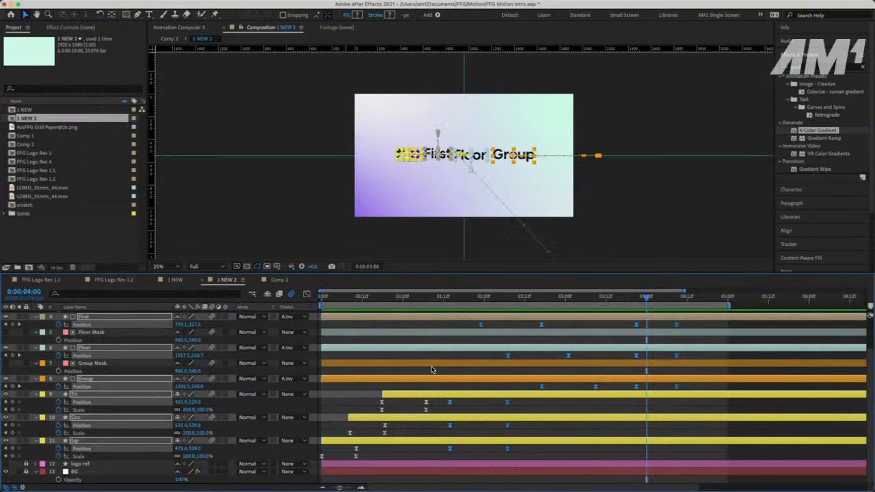
key("space")
key("space")
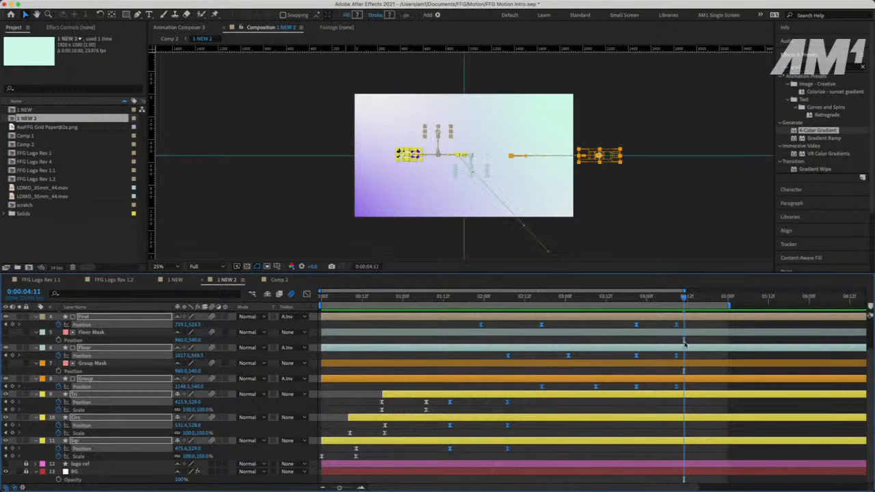
Add Position keyframes to the Tri, Circ and Sqr layers at 4:05, while the text is exiting
mouse_move(653, 303)
left_mouse_down()
mouse_move(673, 301)
mouse_move(664, 303)
left_mouse_up()
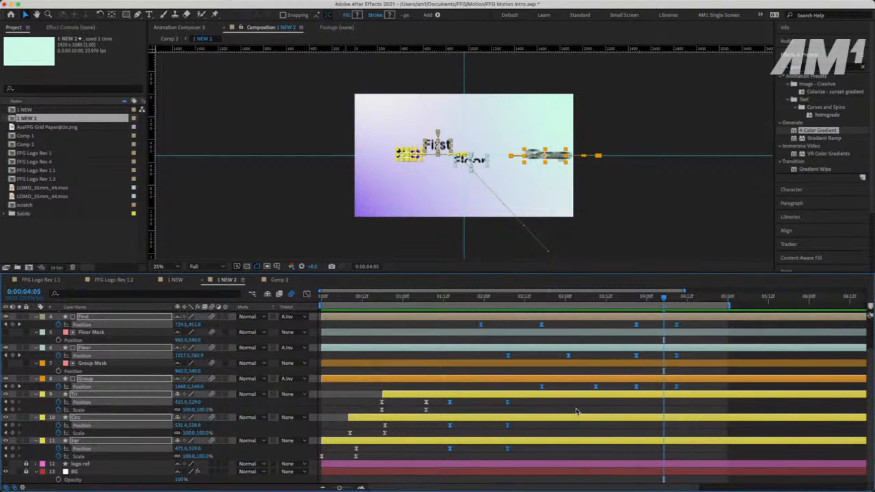
left_click(577, 411)
left_click(579, 395)
left_click(583, 440, "shift")
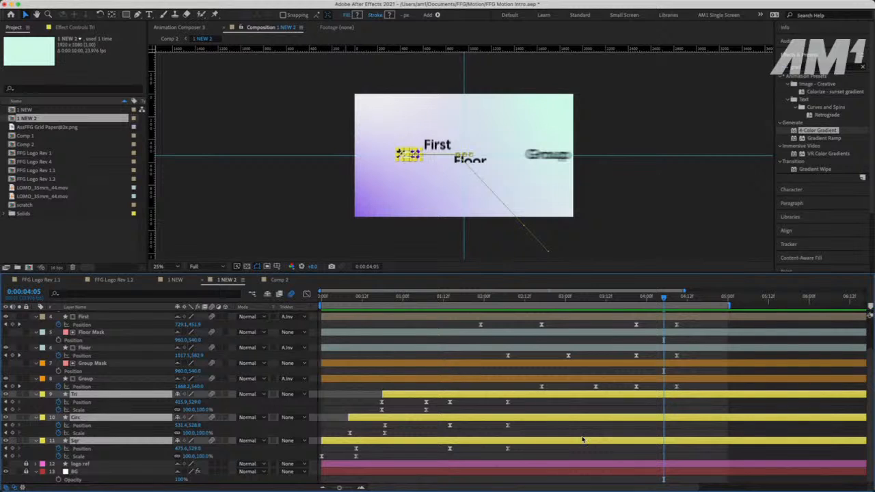
key("alt+shift+p")
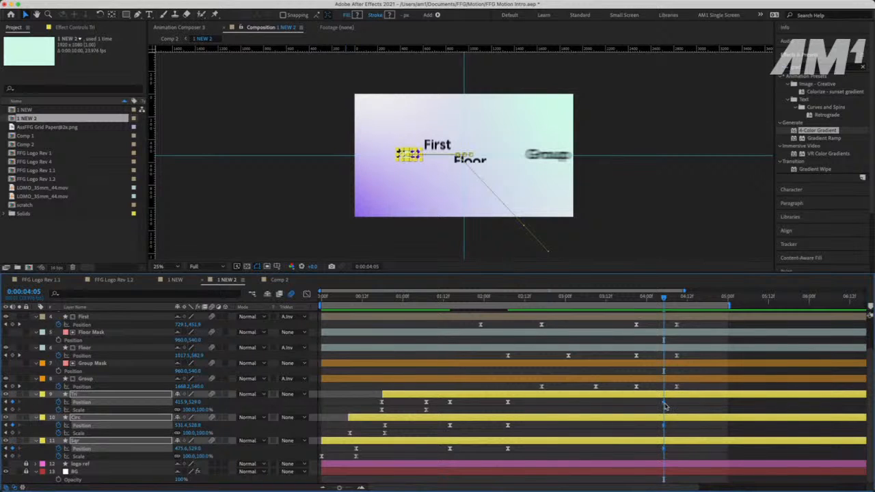
Fit the composition in the viewer and move the new Tri, Circ and Sqr Position keyframes one frame earlier, to 4:04
left_click_drag(663, 302, 674, 307)
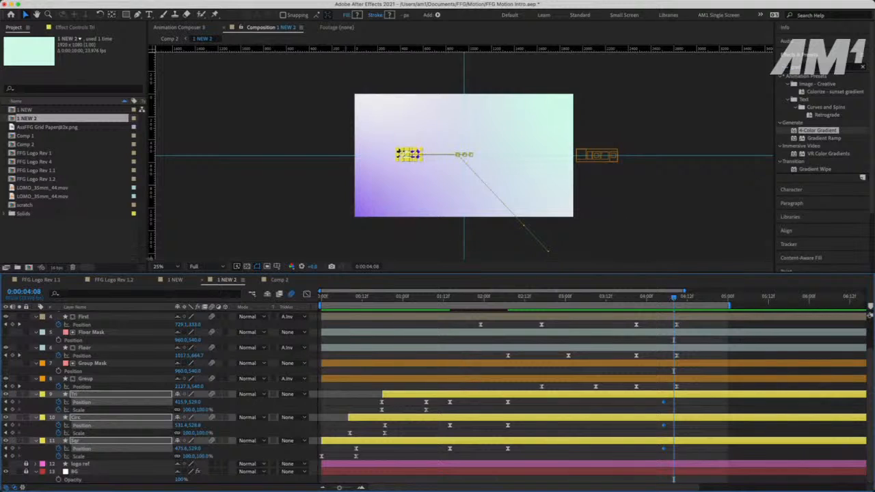
left_click(162, 267)
left_click(171, 286)
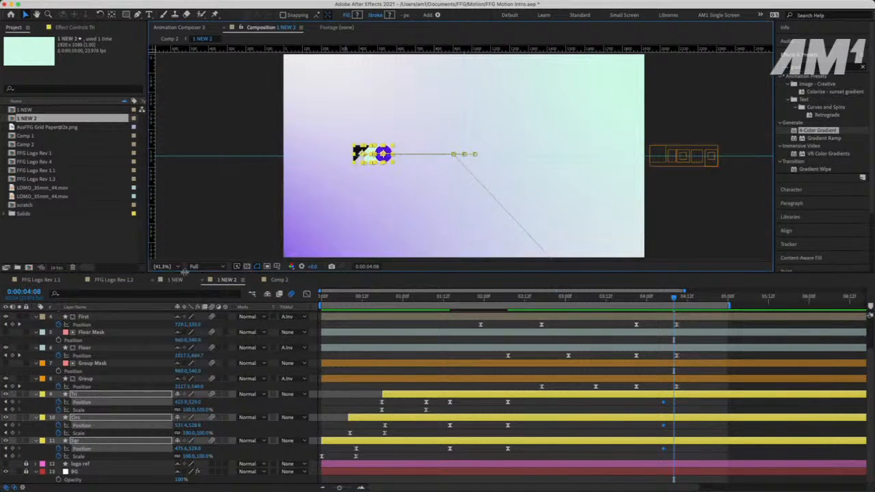
left_click_drag(674, 299, 661, 396)
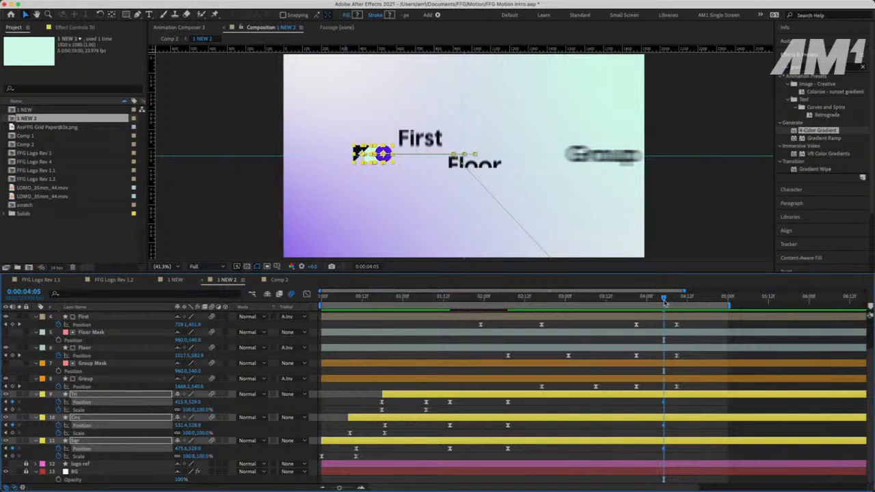
left_click_drag(664, 300, 658, 395)
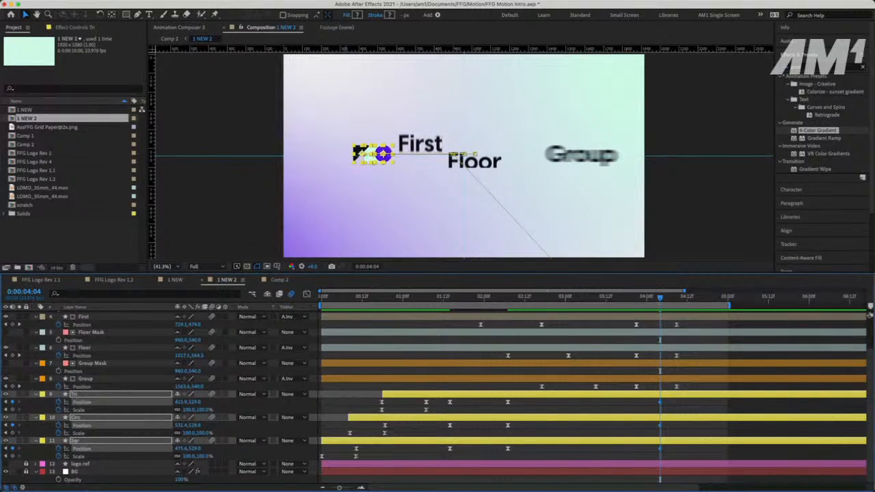
At 4:17, slide Tri, Circ and Sqr together horizontally out of the frame, with Tri at X position 2045.9
left_click_drag(662, 301, 674, 302)
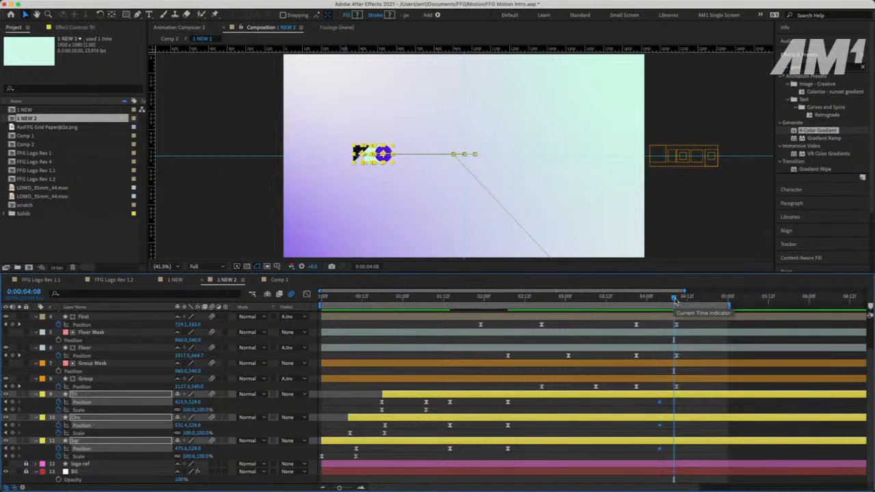
mouse_move(675, 301)
left_mouse_down()
mouse_move(688, 303)
mouse_move(655, 316)
mouse_move(669, 314)
left_mouse_up()
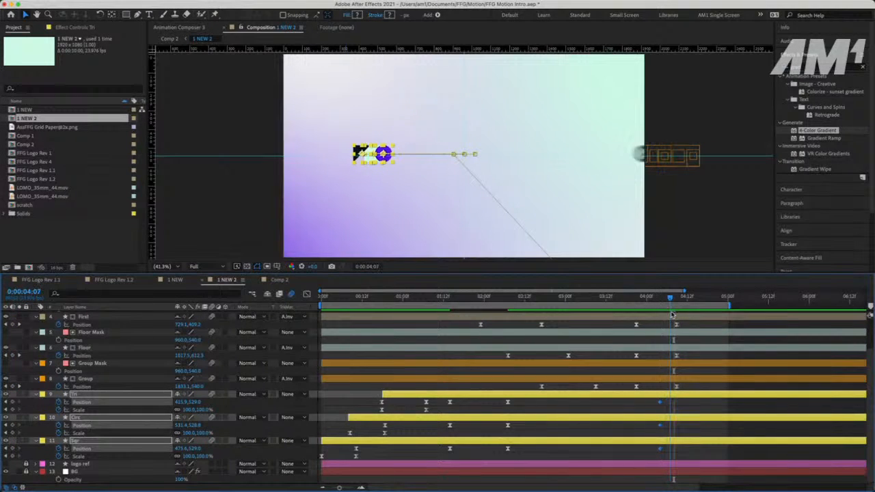
key("space")
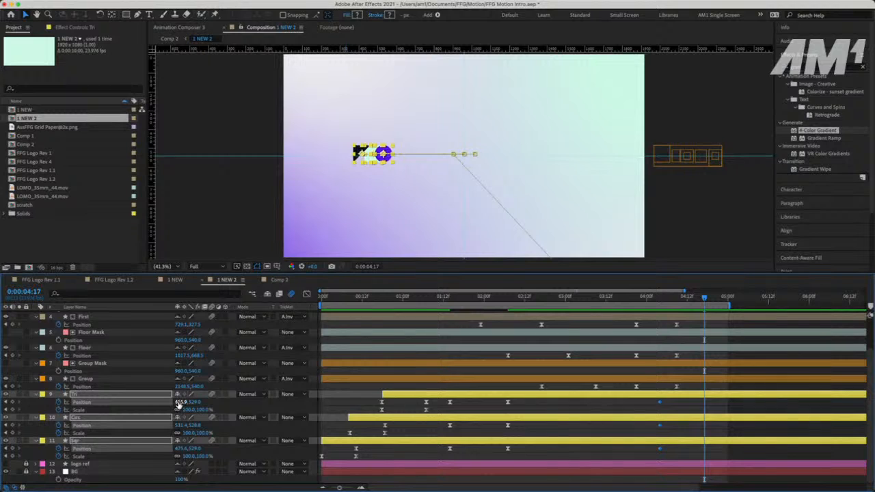
left_click_drag(178, 405, 254, 406)
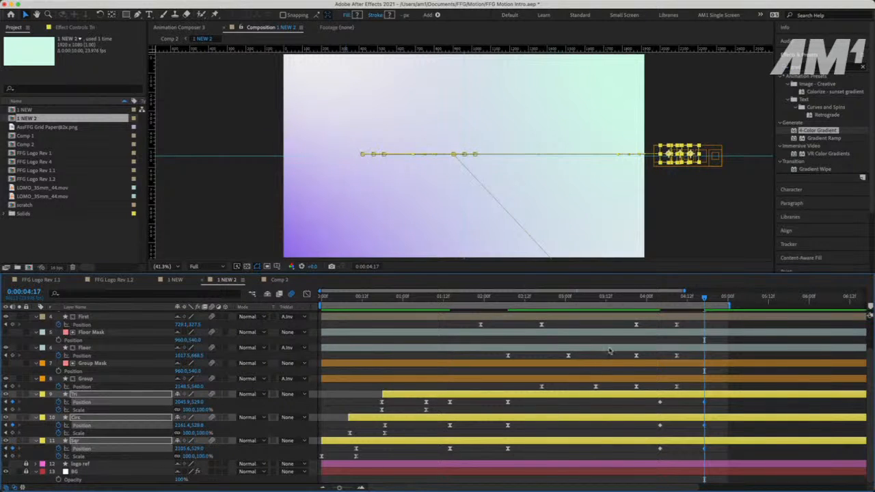
Preview the shapes' exit from 3:16 and again from 3:01 to judge its timing against the text
left_click(620, 297)
key("space")
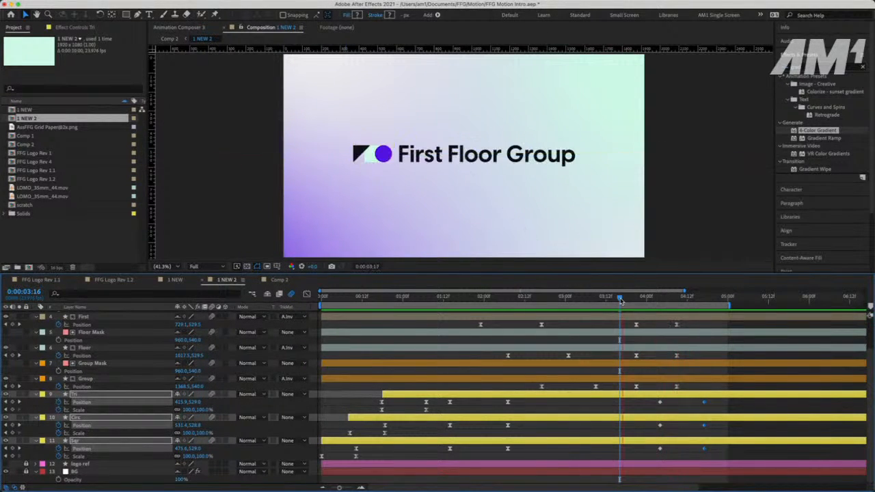
key("space")
left_click(620, 301)
key("space")
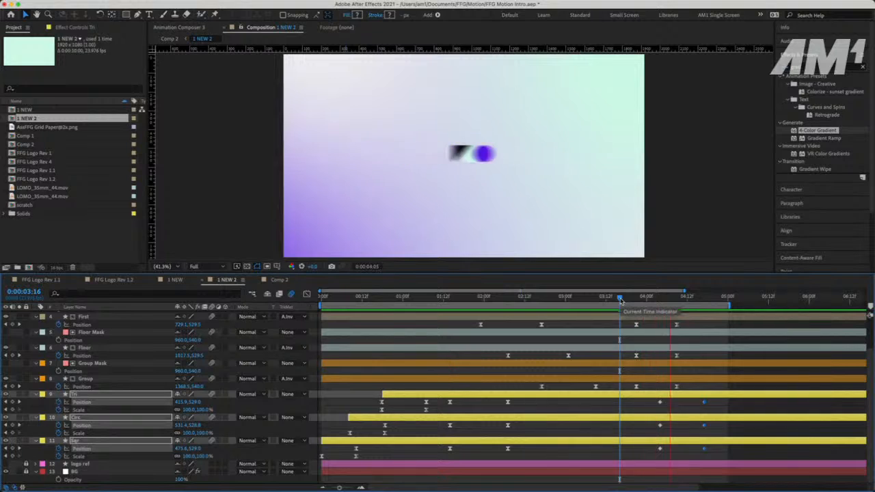
left_click_drag(620, 301, 570, 306)
key("space")
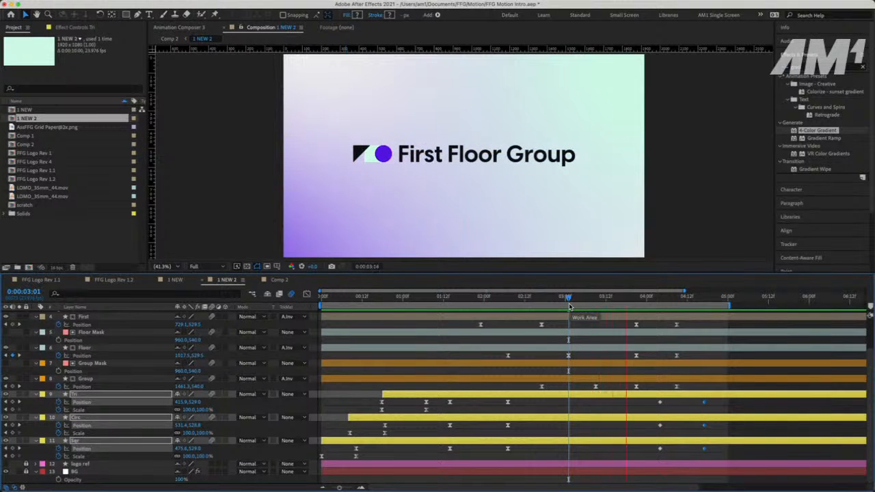
Easy Ease the shapes' exit Position keyframes at 4:04 and 4:17, and shape their speed graph to peak near the end
scroll(629, 389, "right", 2)
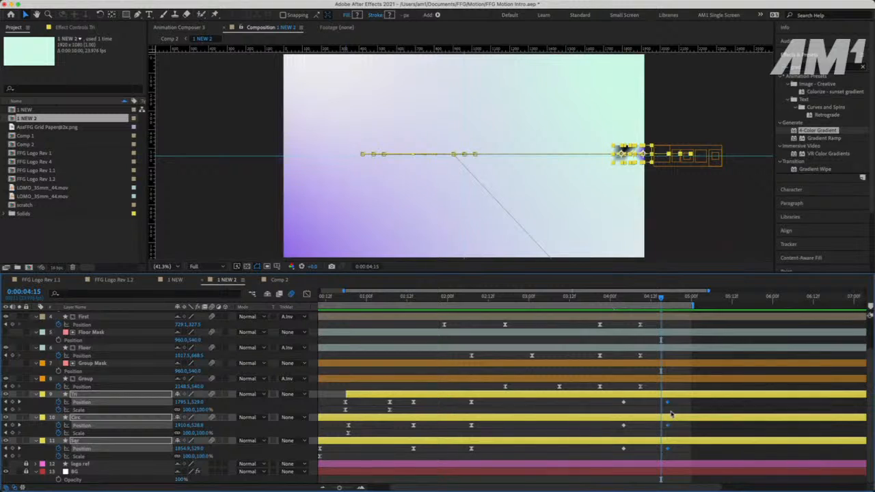
left_click_drag(681, 405, 617, 455)
key("F9")
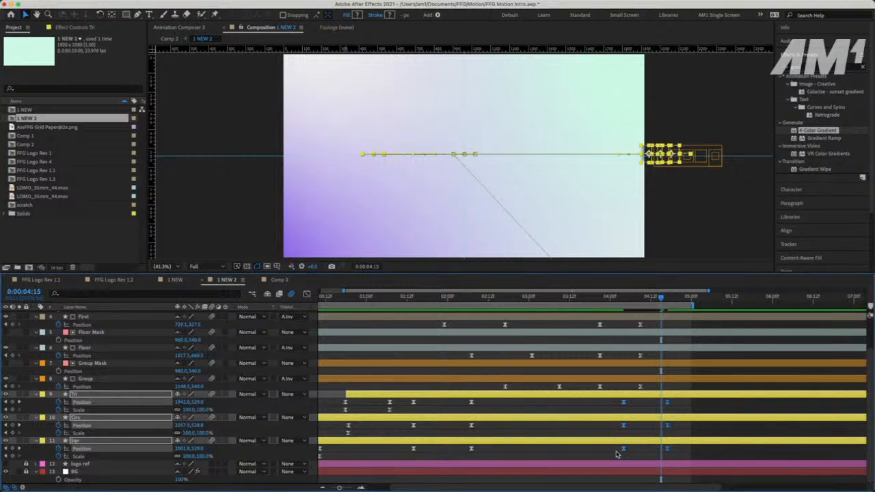
left_click(307, 295)
left_click_drag(598, 435, 644, 457)
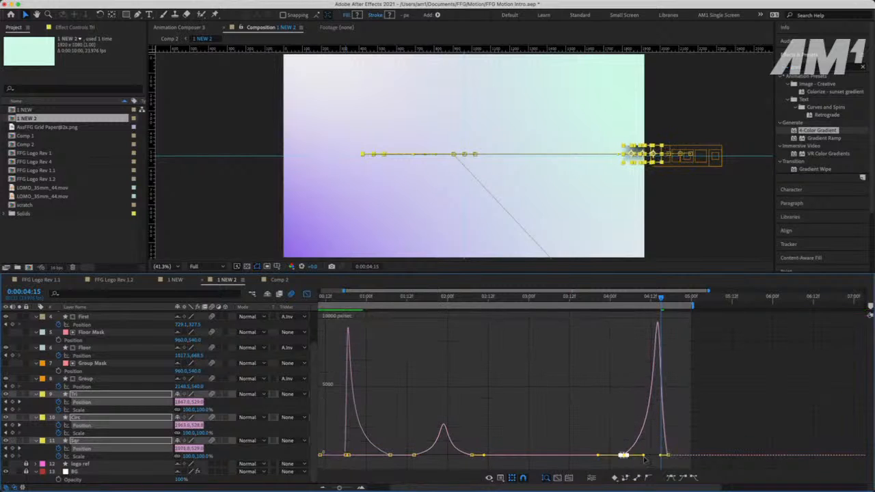
left_click(307, 296)
Play back the eased exit from 3:23, the full intro from 0:00 and the slide from about 1:13
left_click(606, 302)
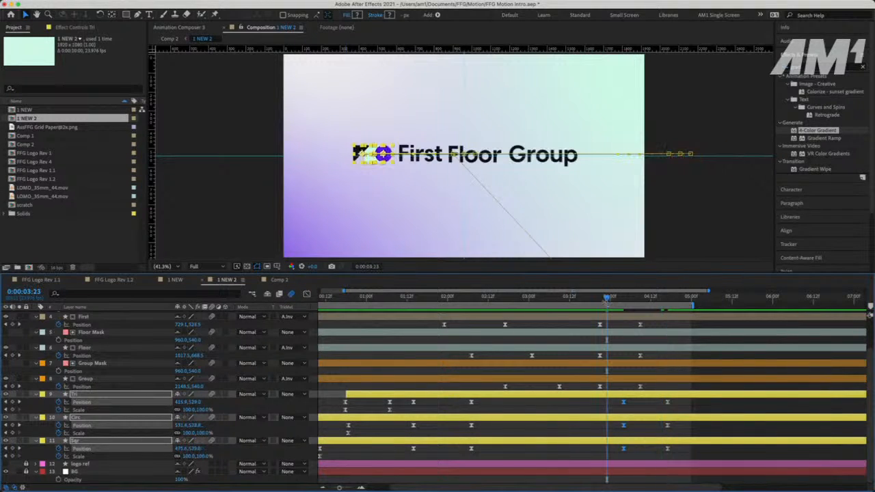
scroll(585, 387, "right", 2)
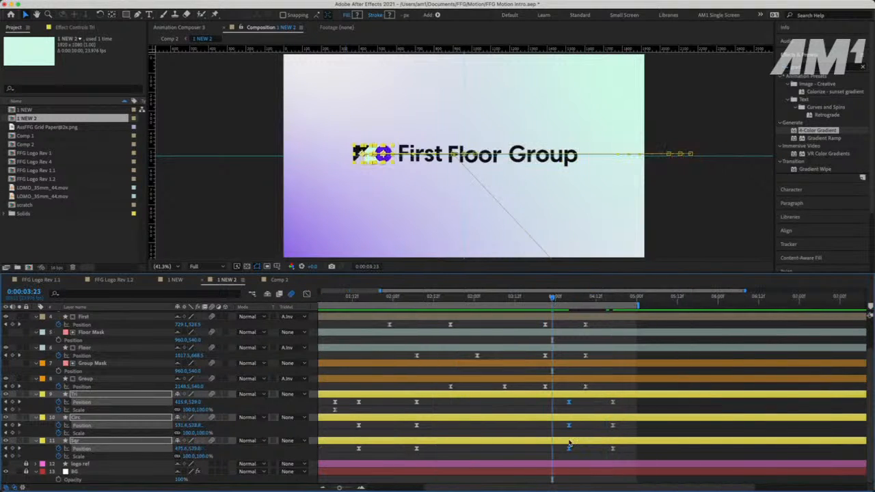
key("space")
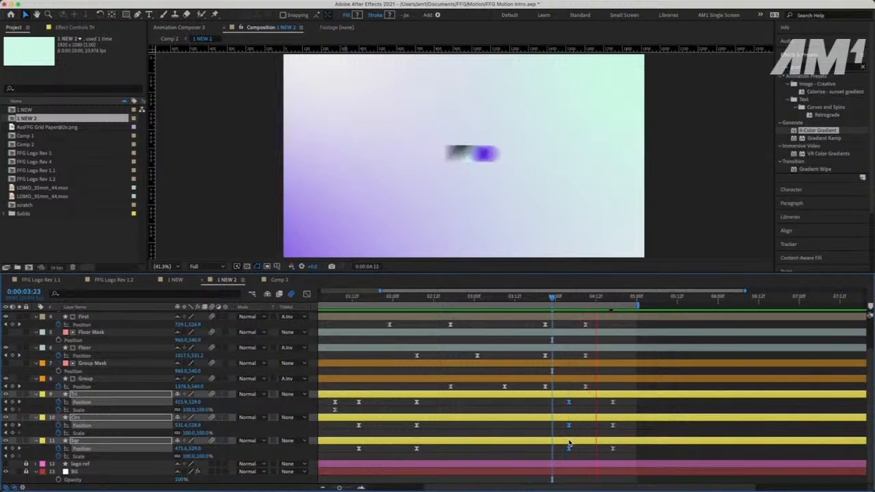
left_click(623, 301)
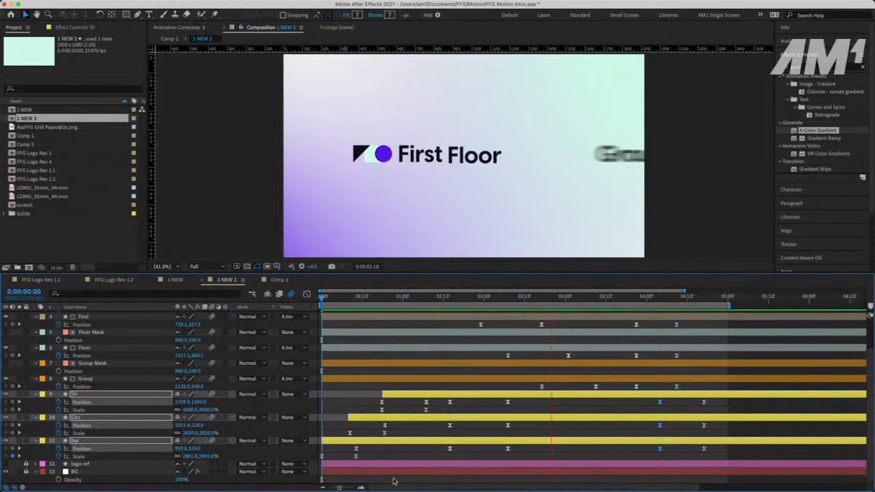
key("space")
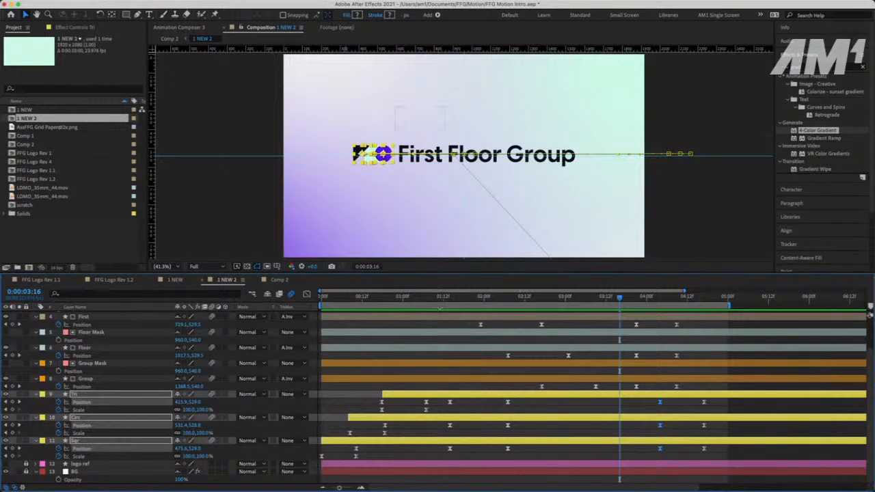
left_click_drag(420, 297, 447, 315)
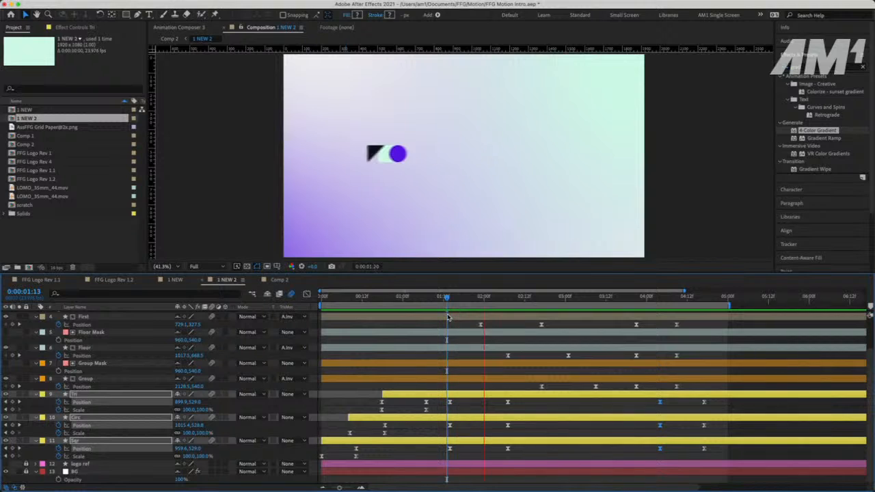
Shift the sideways slide Position keyframes of Tri, Circ and Sqr one frame later and preview from 1:09
left_click_drag(524, 401, 452, 452)
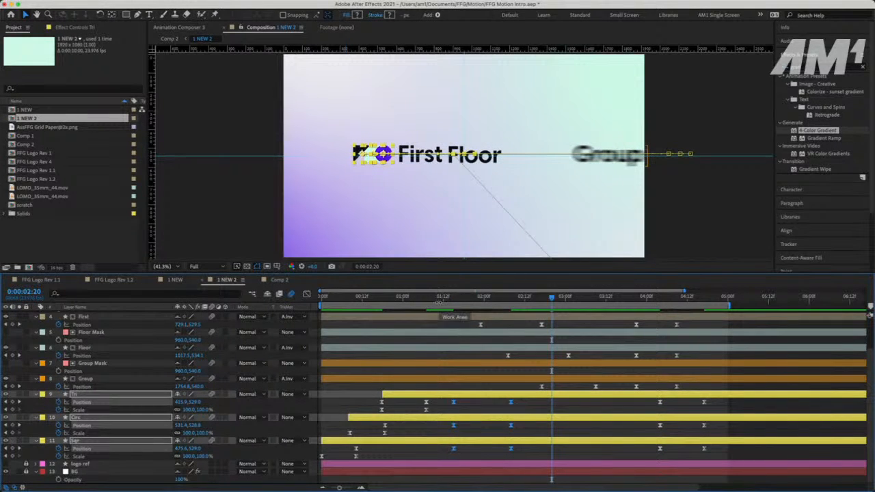
left_click(432, 298)
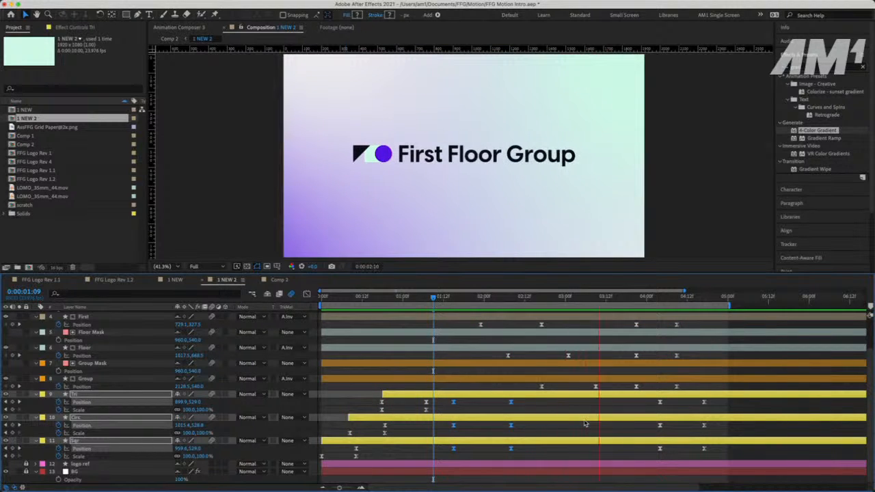
key("space")
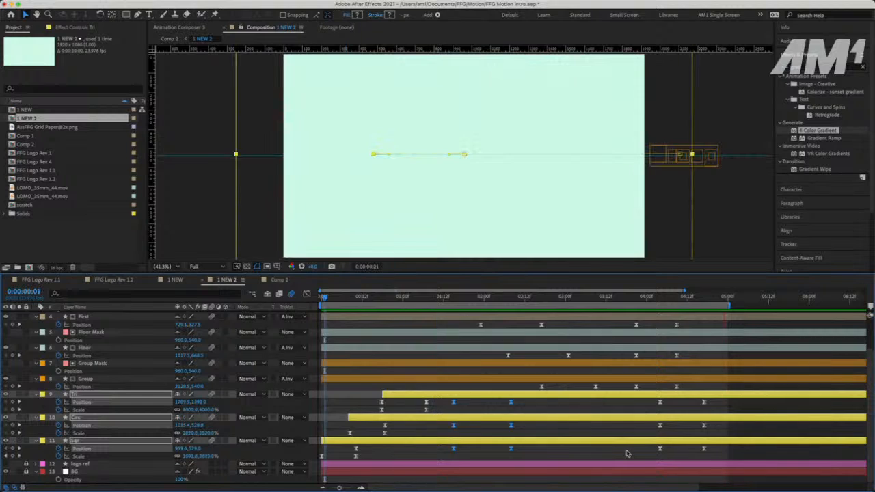
Try a longer staggered exit with final Position keyframes at about 5:06 for Circ, 5:13 for Sqr and 5:19 for Tri, then preview it
scroll(628, 455, "right", 3)
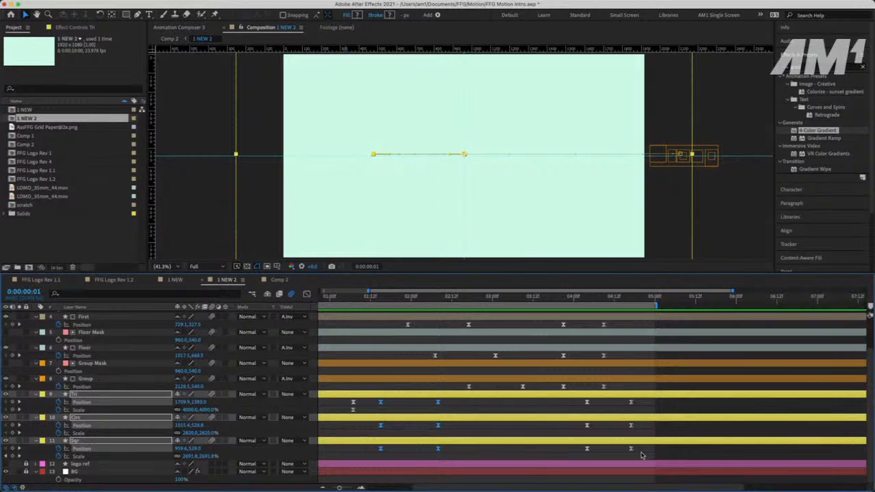
mouse_move(632, 405)
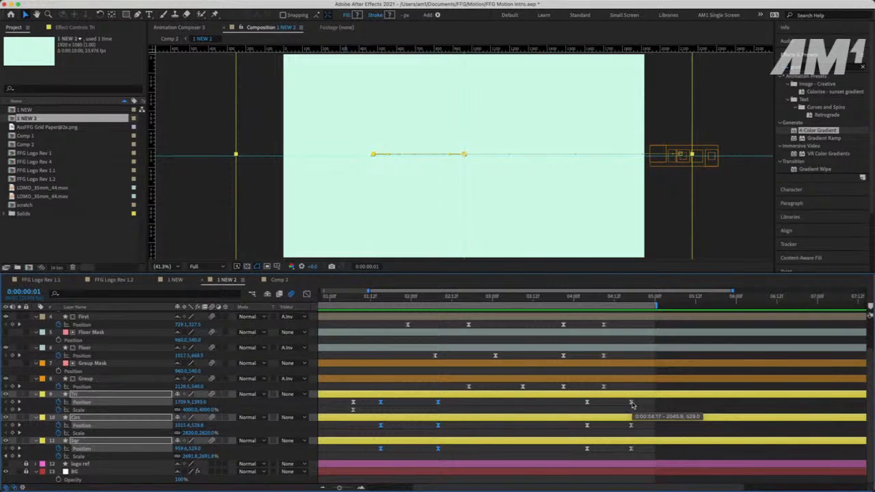
left_click_drag(604, 298, 614, 300)
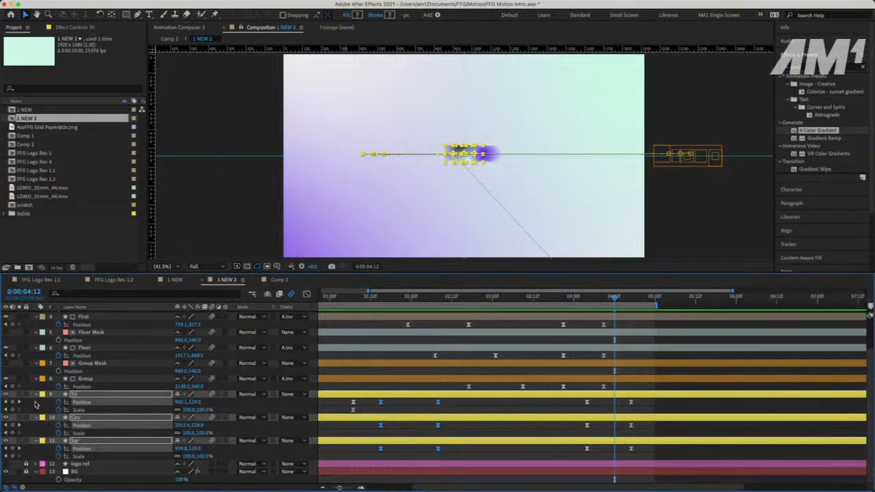
left_click(93, 410)
left_click_drag(632, 426, 674, 428)
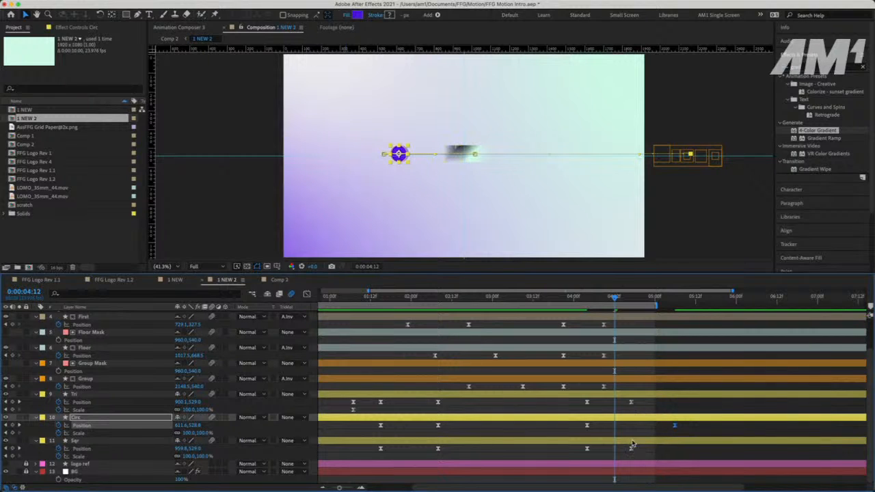
left_click_drag(632, 451, 698, 449)
left_click_drag(629, 402, 719, 403)
left_click(584, 301)
key("space")
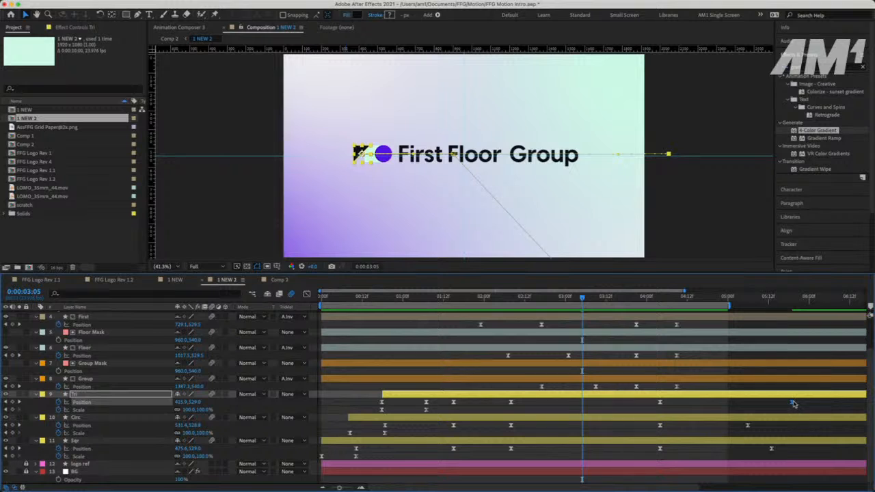
Tighten the staggered exit's final Position keyframes to about 4:15 for Circ, 4:20 for Sqr and 5:00 for Tri, and preview from 3:21
left_click_drag(797, 398, 703, 426)
left_click(691, 408)
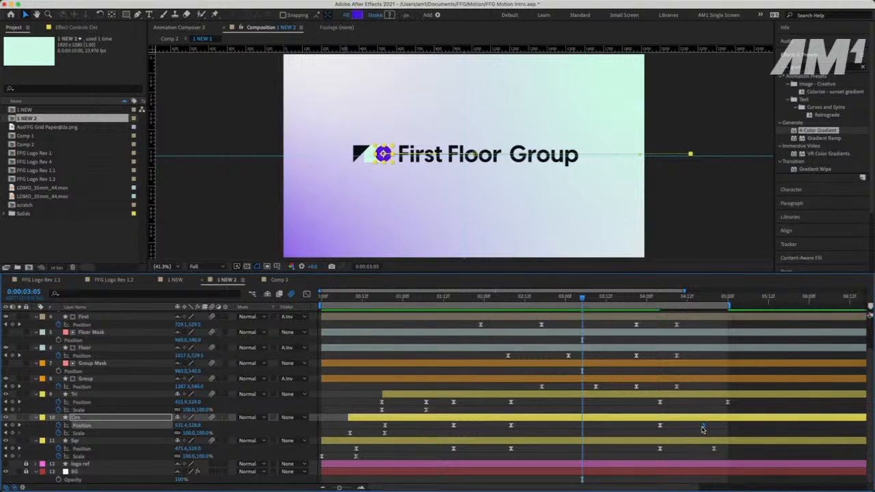
left_click(713, 450)
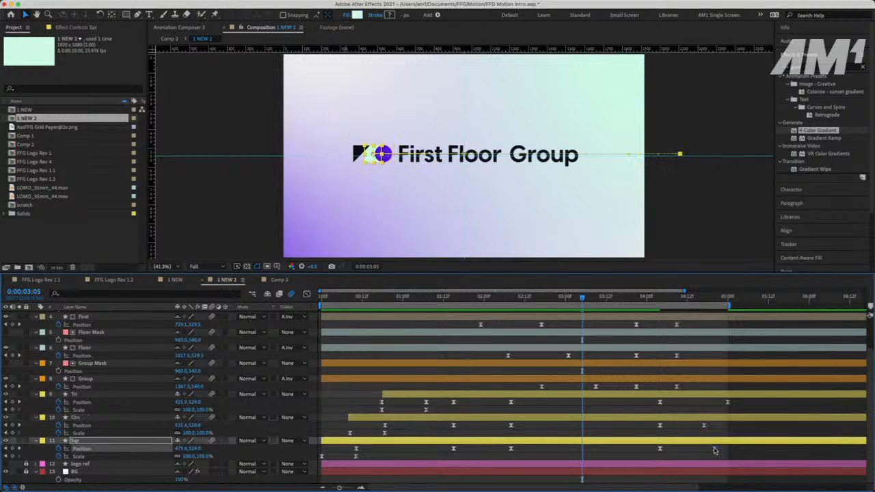
left_click(698, 426)
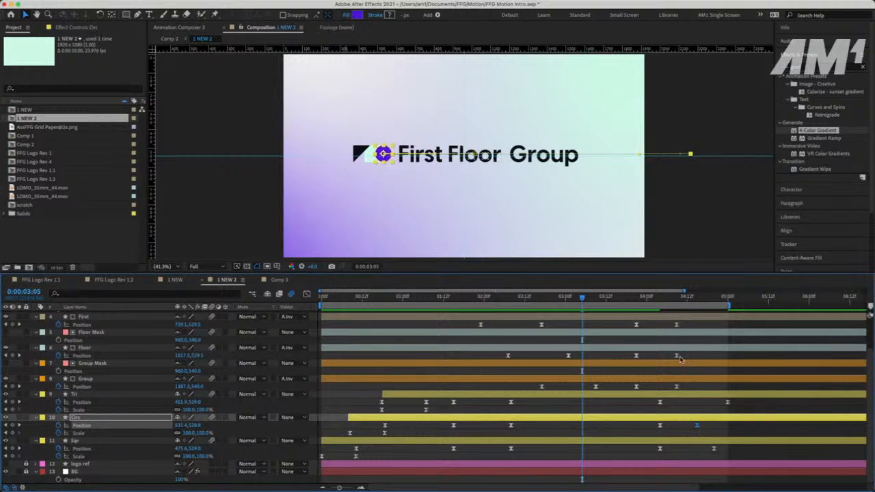
left_click(637, 299)
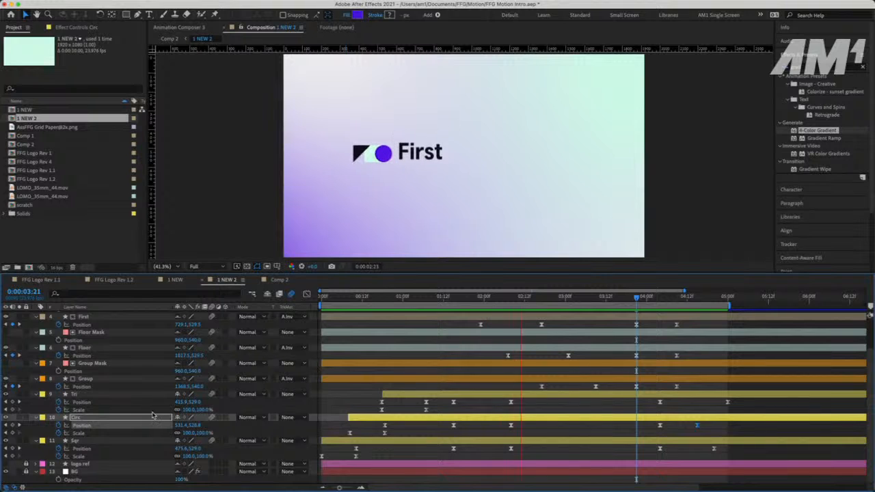
left_click(249, 411)
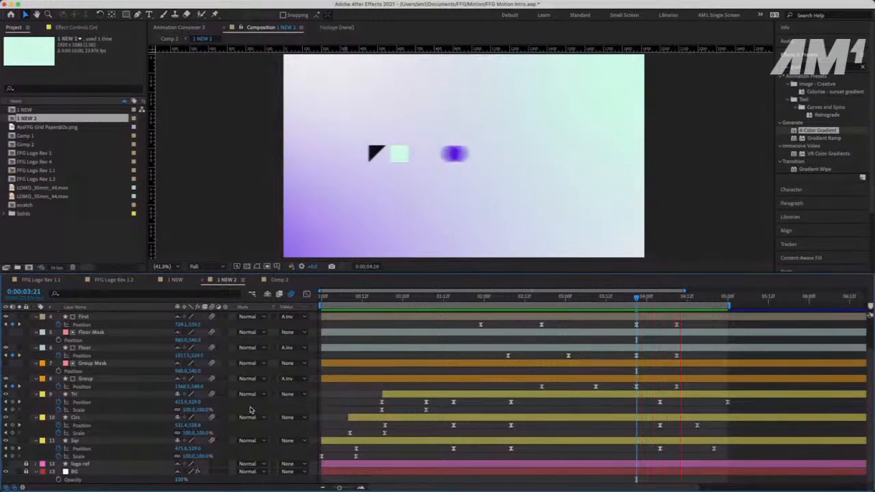
Open Comp 2 and end its work area just after 5:00
left_click(279, 280)
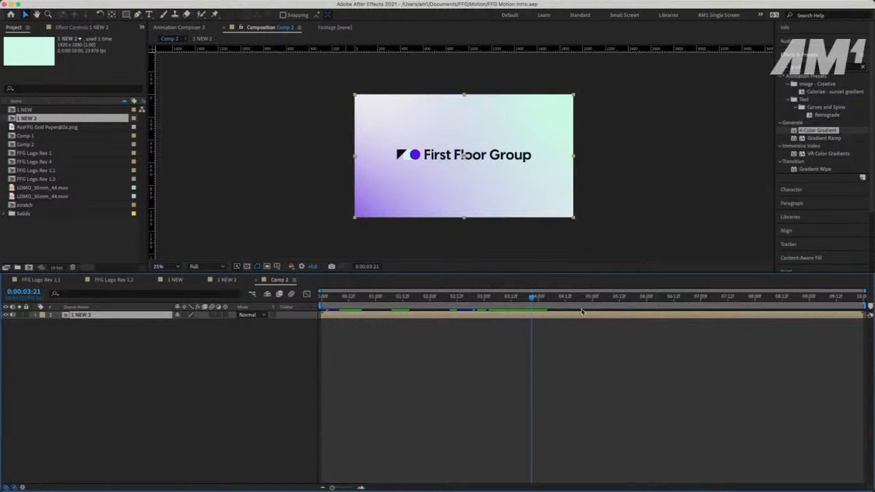
left_click_drag(525, 298, 318, 319)
key("n")
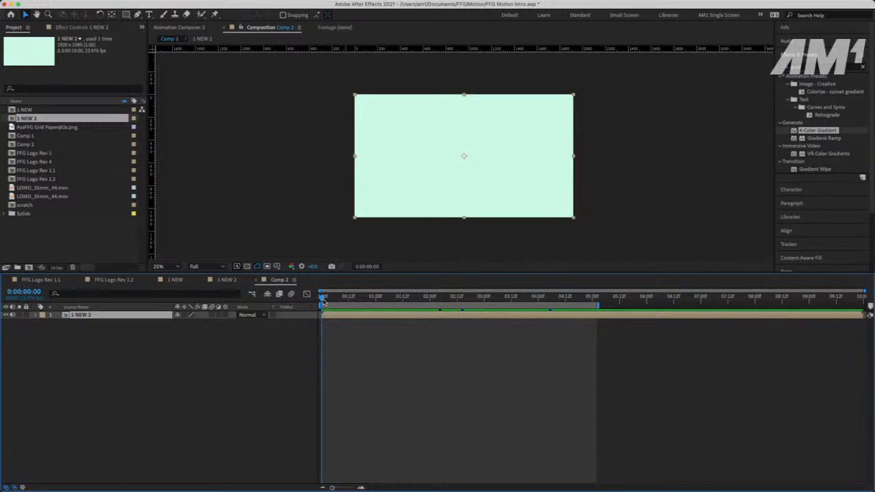
Add a 100% Scale keyframe to the 1 NEW 2 layer at 0:23, leaving its Position unanimated
left_click_drag(326, 302, 374, 300)
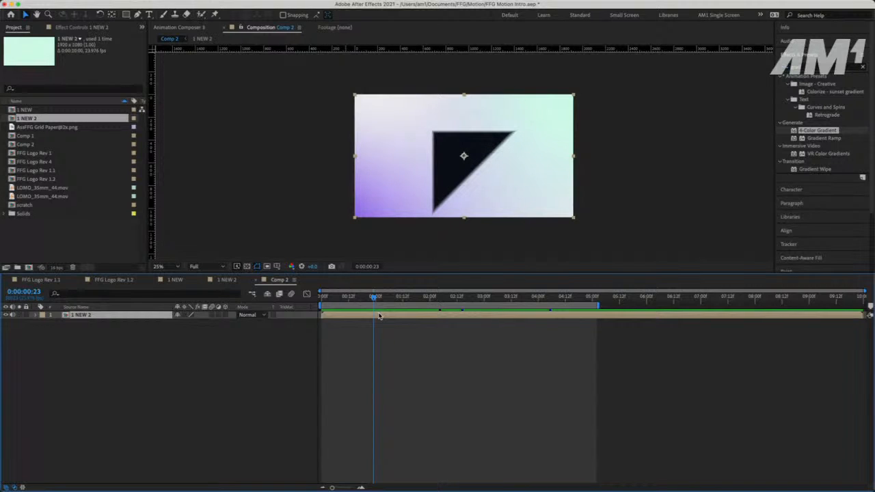
left_click(380, 316)
key("p")
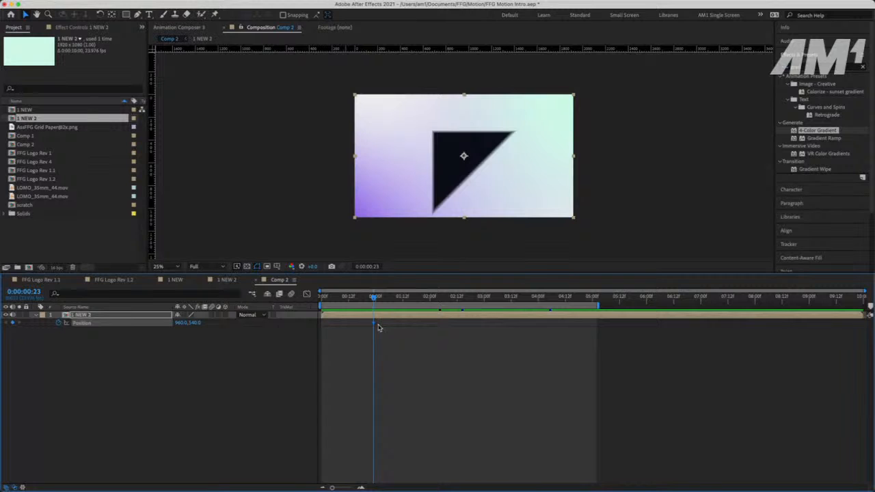
key("shift+s")
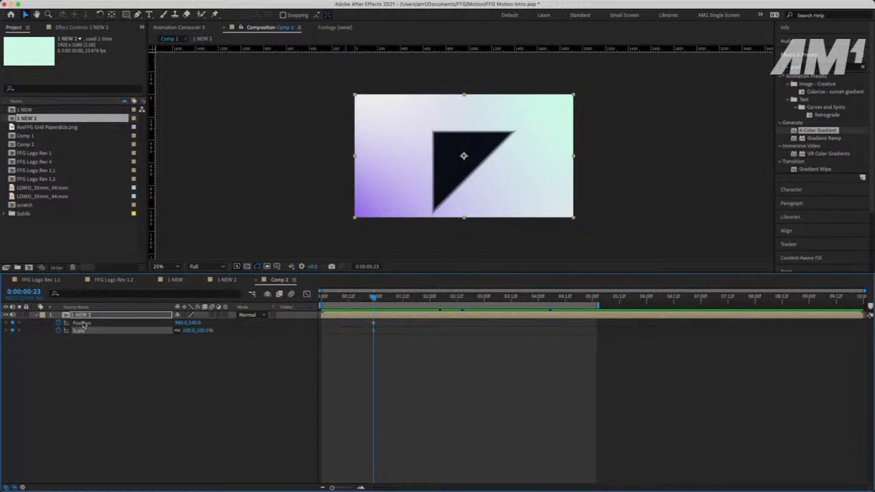
left_click(83, 324)
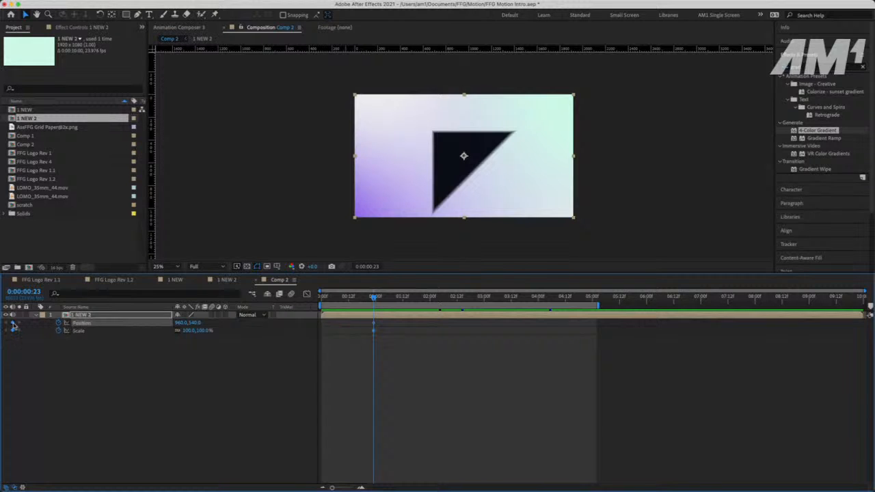
Set the 1 NEW 2 layer's Scale to 108% at 4:00 and move that keyframe to the end of the work area
left_click(375, 298)
left_click_drag(375, 297, 539, 312)
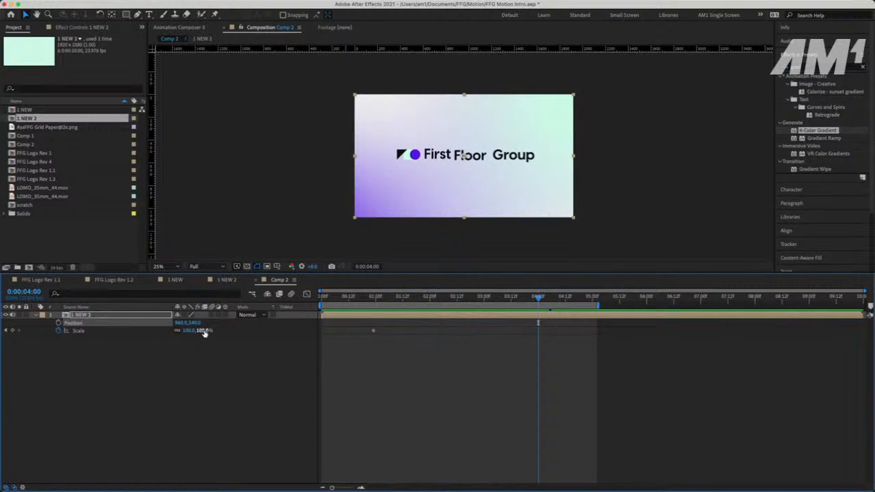
left_click_drag(195, 330, 207, 333)
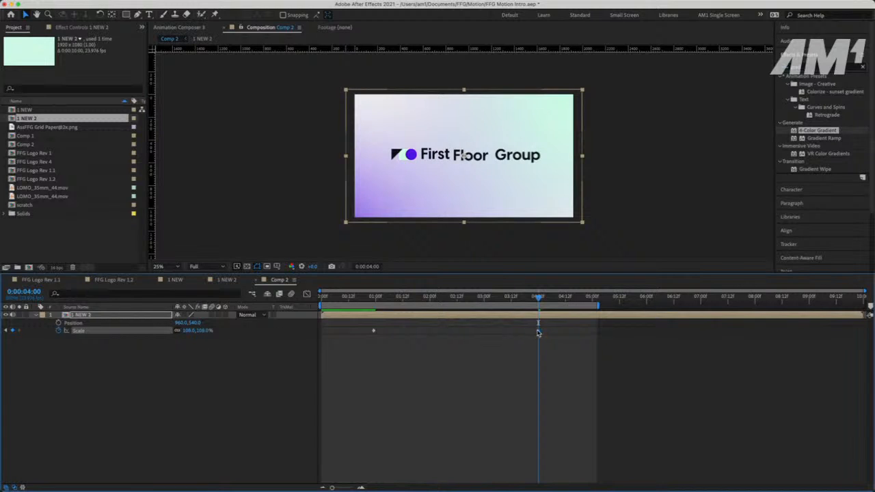
left_click_drag(538, 331, 594, 332)
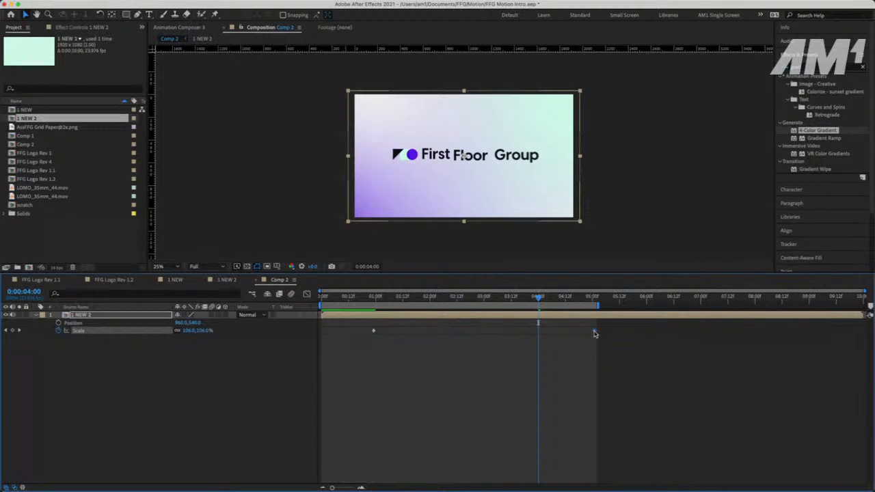
Play back the slow scale-up in Comp 2 from 0:00 and fit the composition view to the viewer
left_click_drag(395, 303, 418, 306)
key("space")
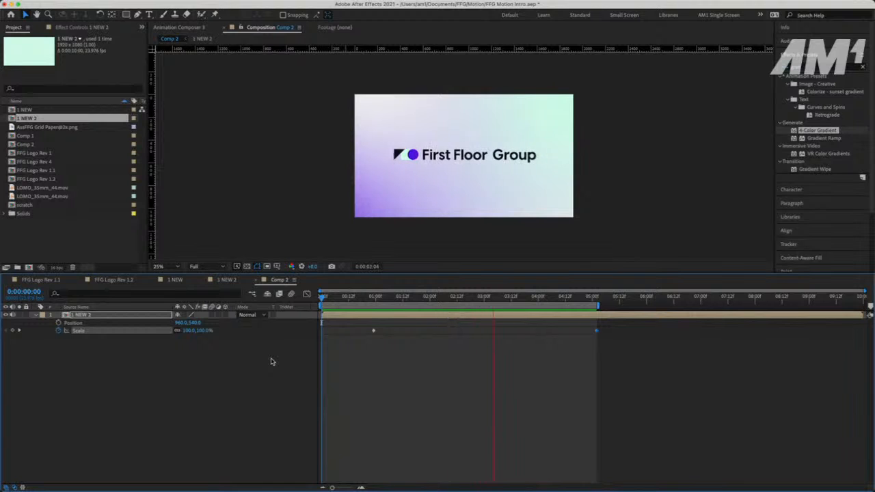
left_click(171, 267)
left_click(167, 275)
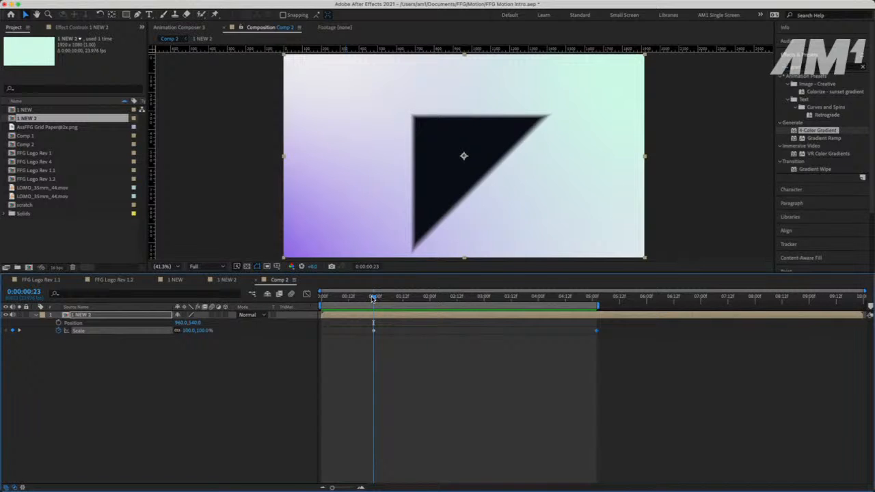
left_click_drag(373, 299, 372, 298)
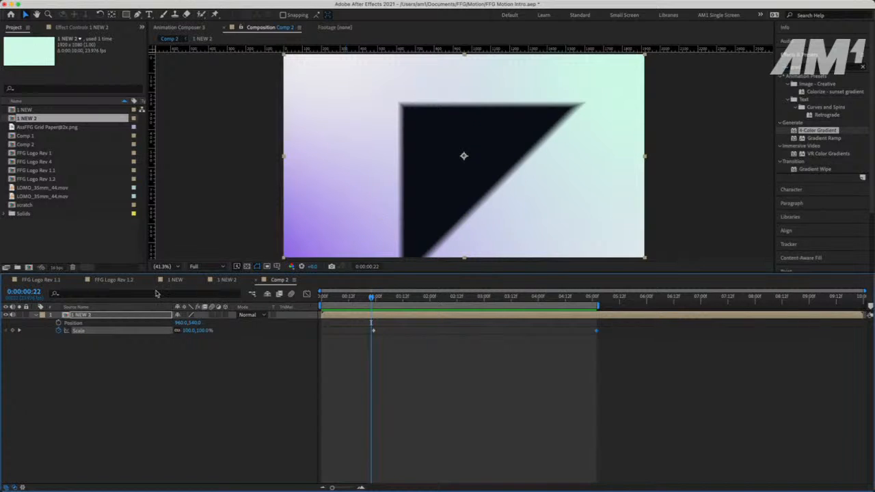
left_click(163, 267)
left_click(173, 280)
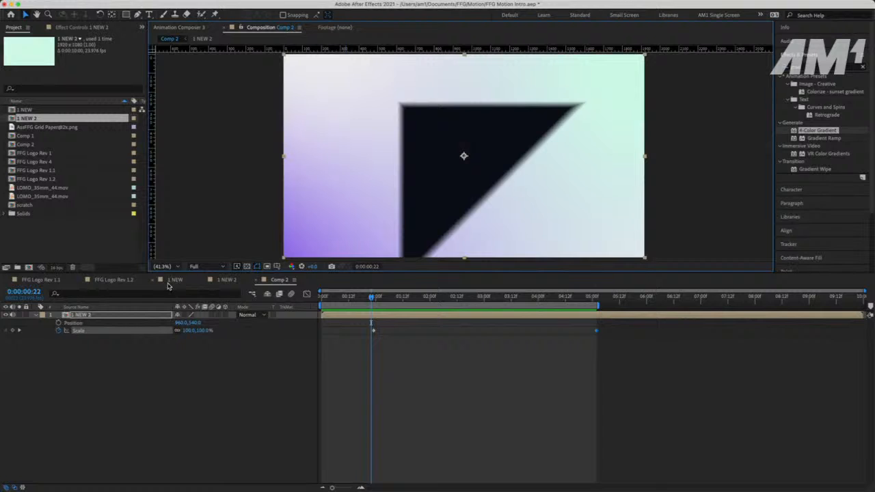
left_click(162, 266)
left_click(174, 281)
left_click(163, 266)
left_click(175, 286)
Preview the scale-up from 0:23 and again from 0:00 to judge the whole animation
left_click_drag(372, 299, 374, 301)
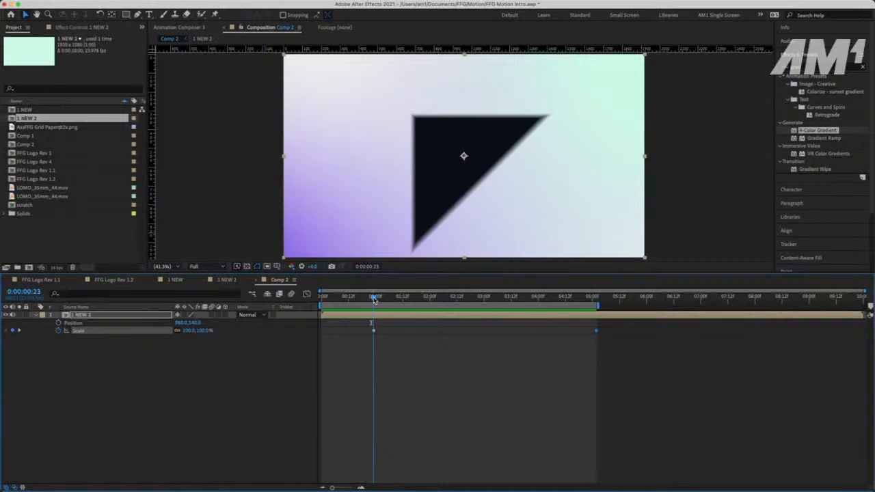
key("space")
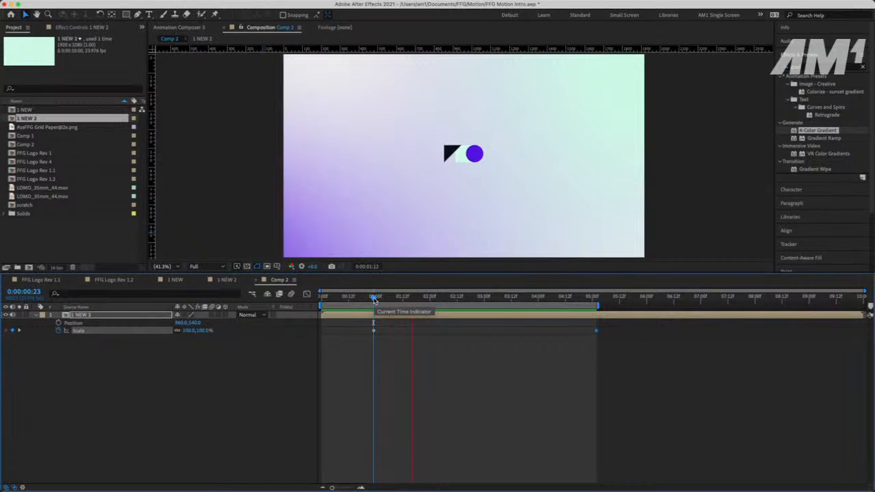
left_click_drag(374, 301, 261, 306)
key("space")
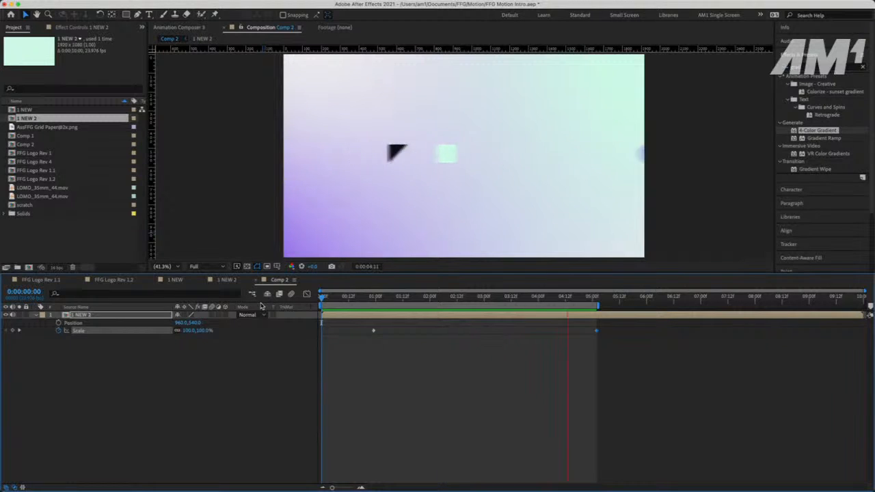
right_click(258, 368)
left_click(199, 382)
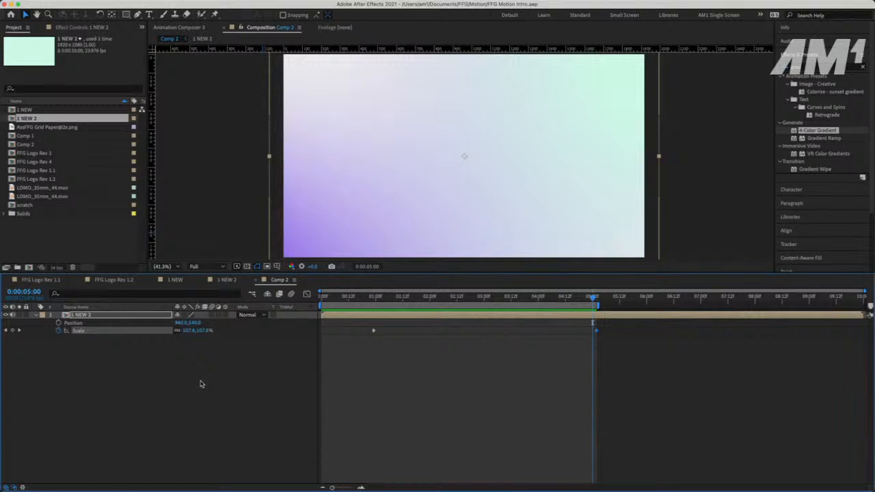
Play FFG Logo Rev 1.2 from 0:00, and play Comp 2 from 0:00 to compare the two
left_click(115, 280)
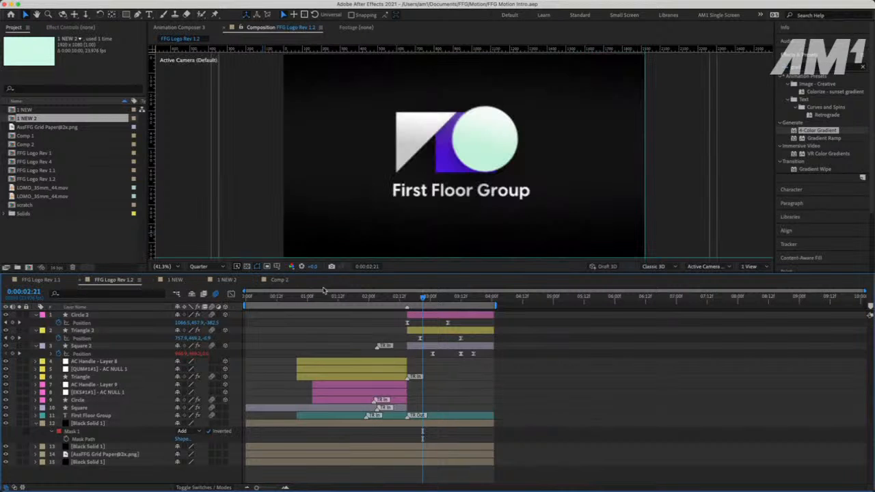
key("space")
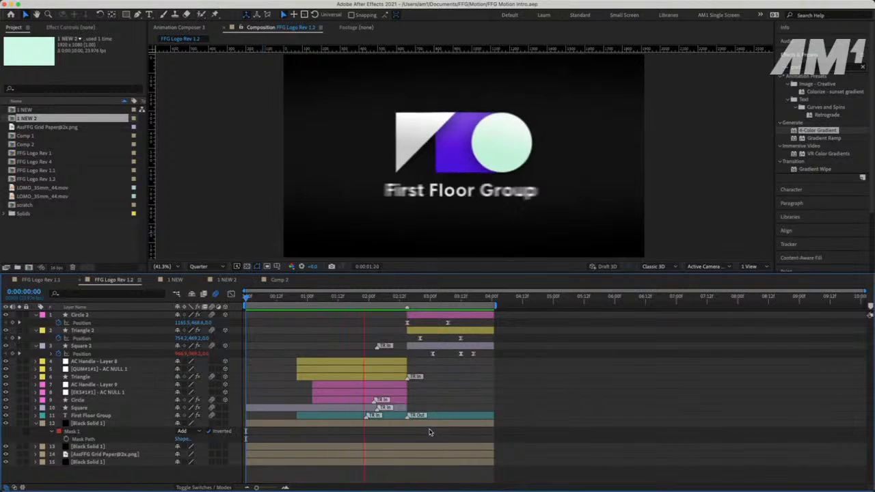
left_click(277, 280)
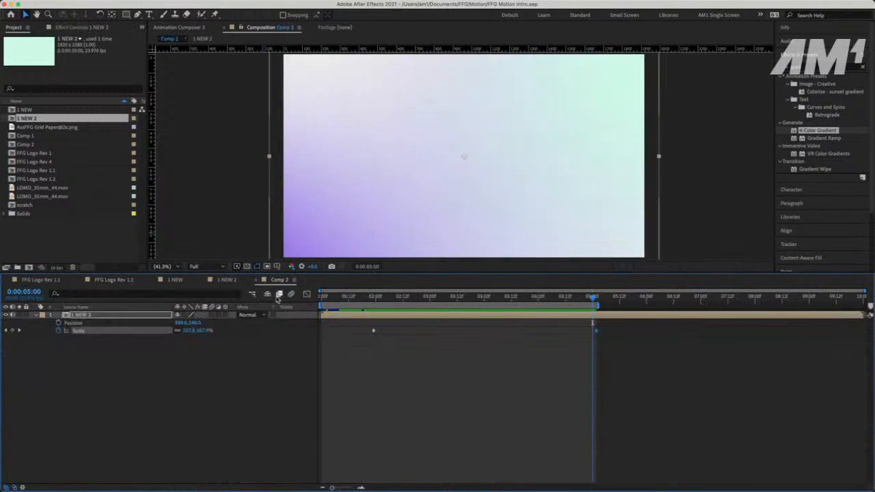
left_click(327, 299)
key("space")
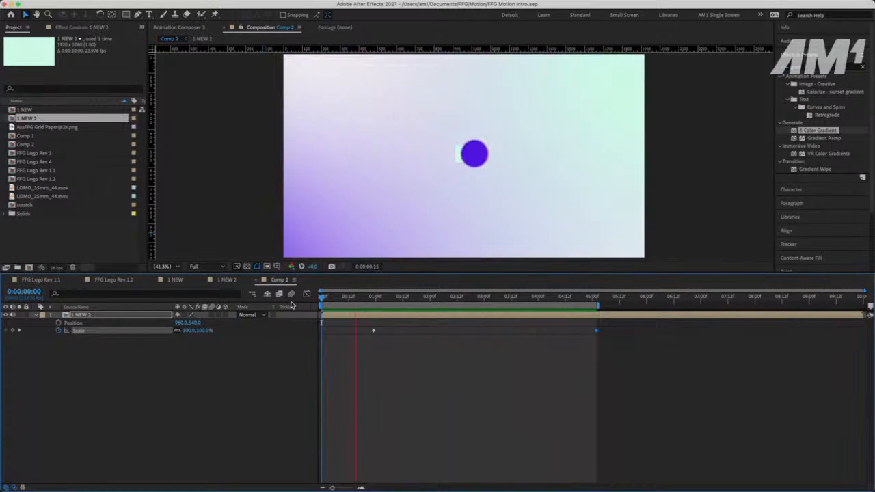
Add a camera to Comp 2 and make the 1 NEW 2 layer 3D
right_click(252, 359)
mouse_move(262, 369)
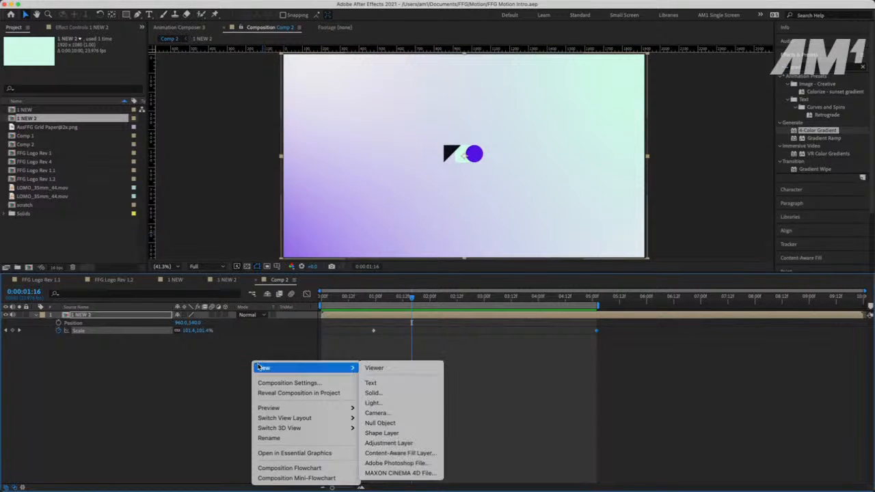
left_click(399, 414)
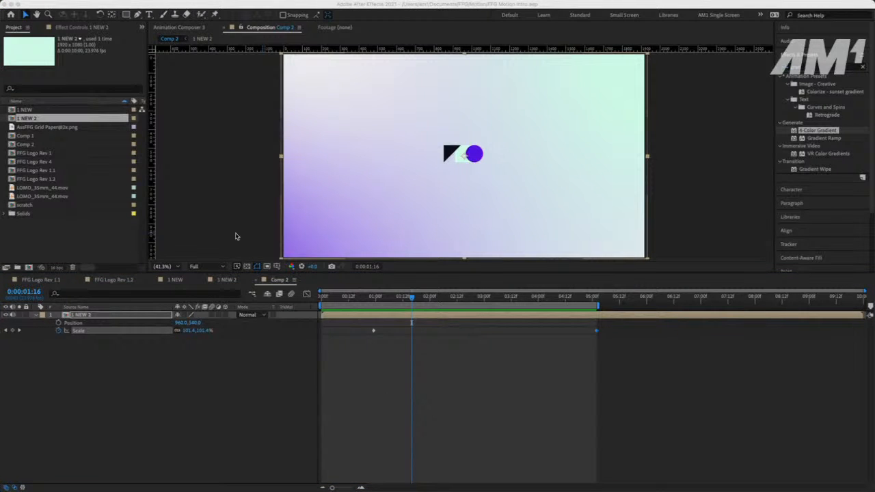
left_click(227, 323)
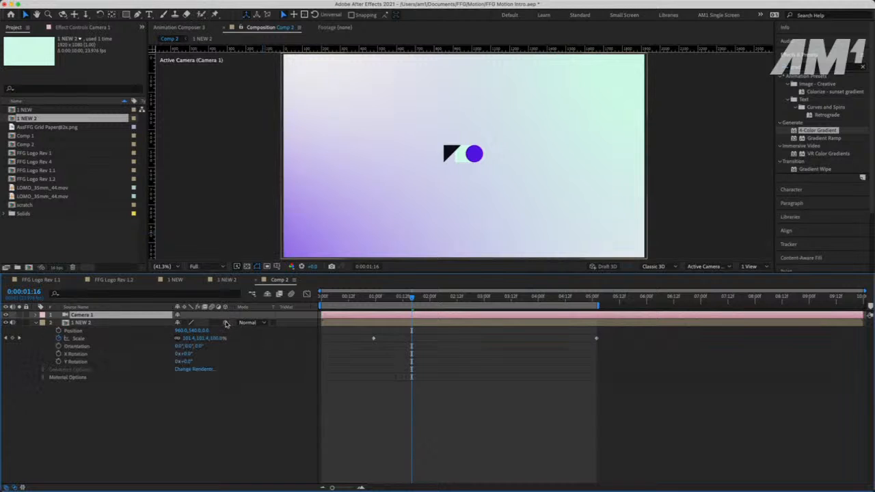
left_click(35, 324)
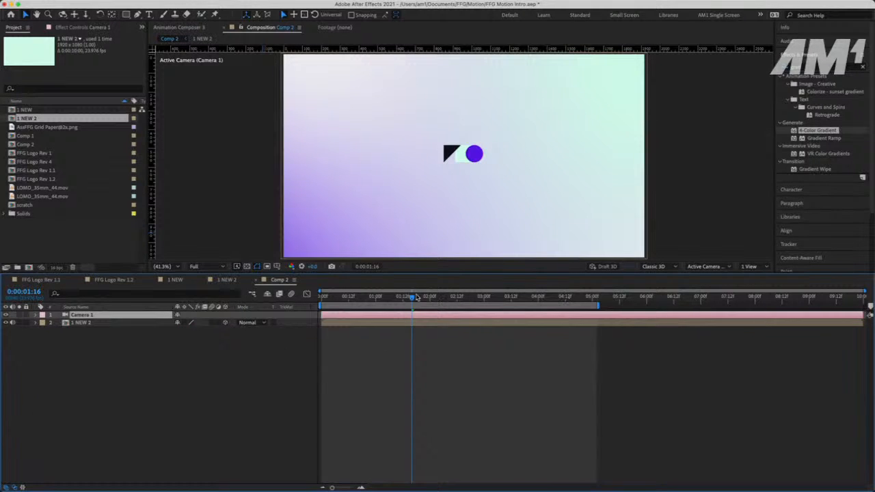
Keyframe Camera 1's Position at 3:19 and try a first dolly-in on the logo shapes at 4:12
left_click_drag(402, 301, 528, 300)
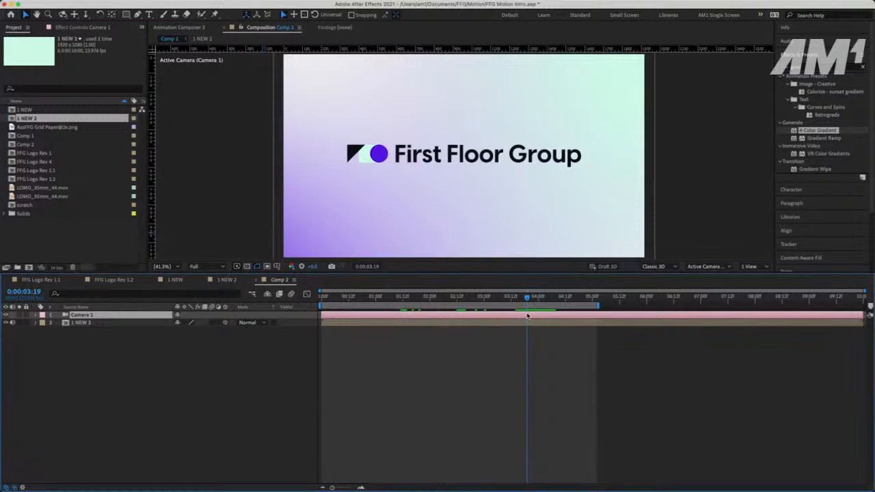
key("p")
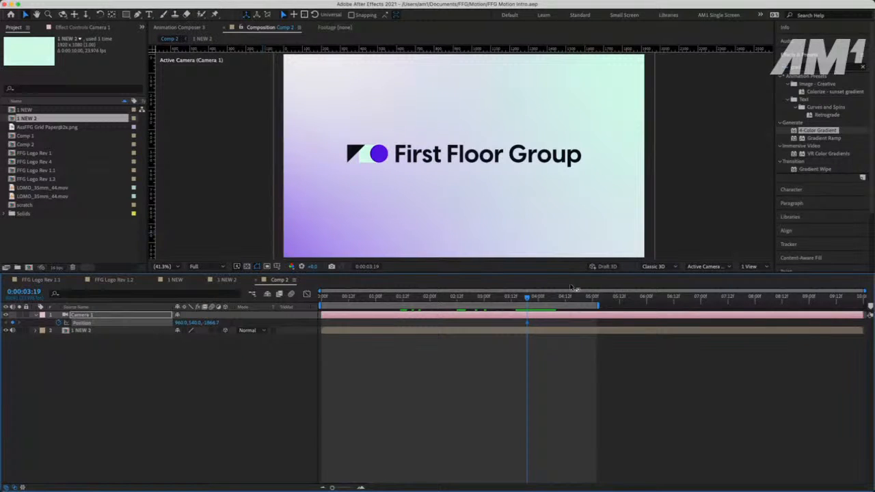
left_click_drag(528, 300, 566, 300)
key("c")
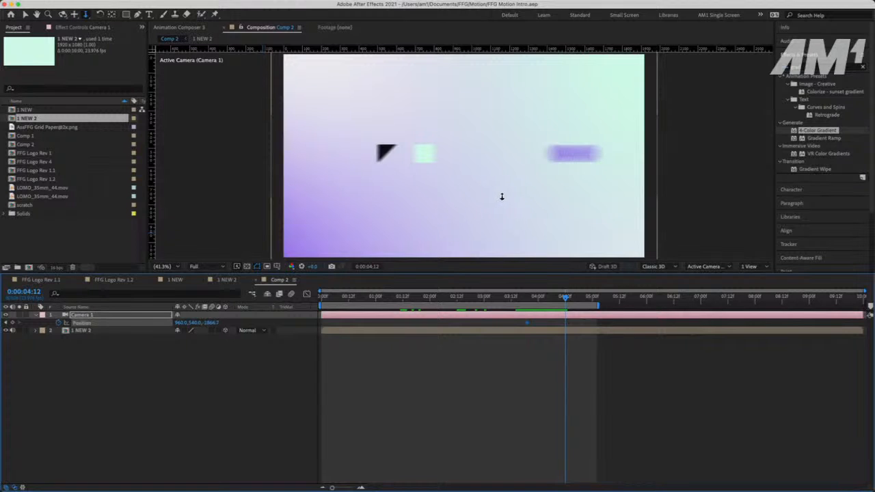
left_click_drag(504, 196, 487, 90)
key("ctrl+z")
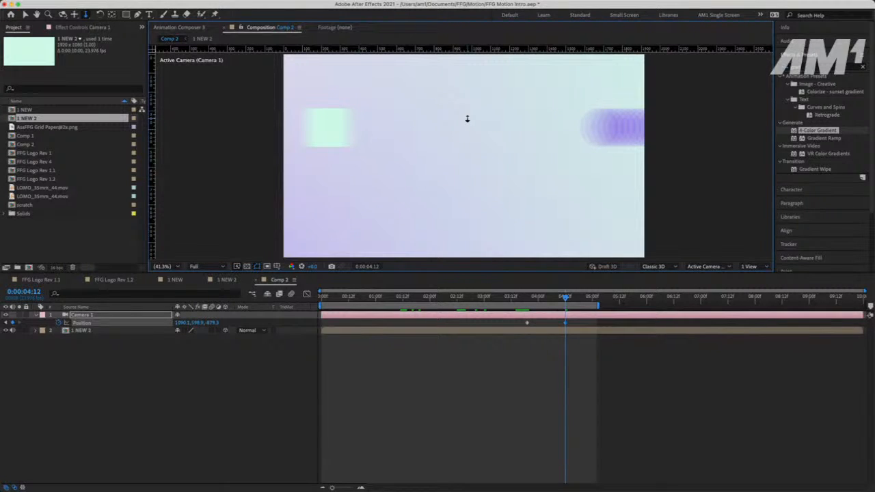
Dolly Camera 1 in to about Z -552 and pan it slightly at 4:12, and move that keyframe to the end of the work area
left_click_drag(435, 120, 495, 80)
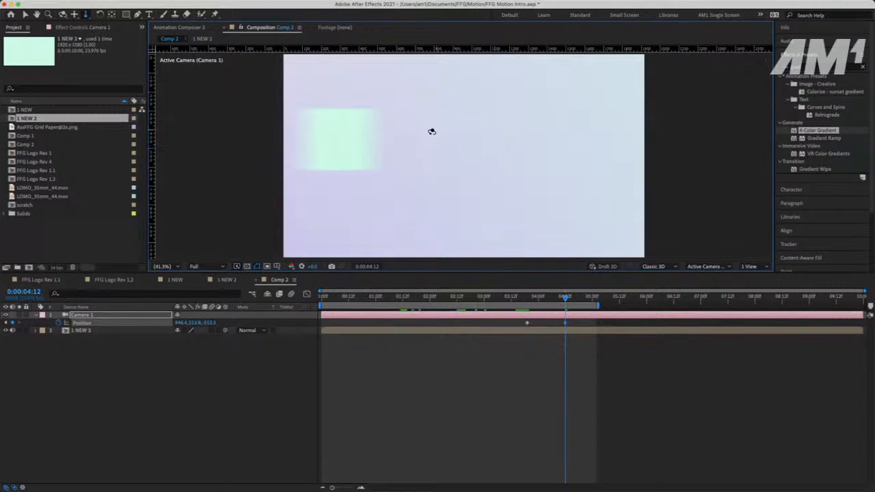
key("2")
left_click_drag(428, 134, 455, 144)
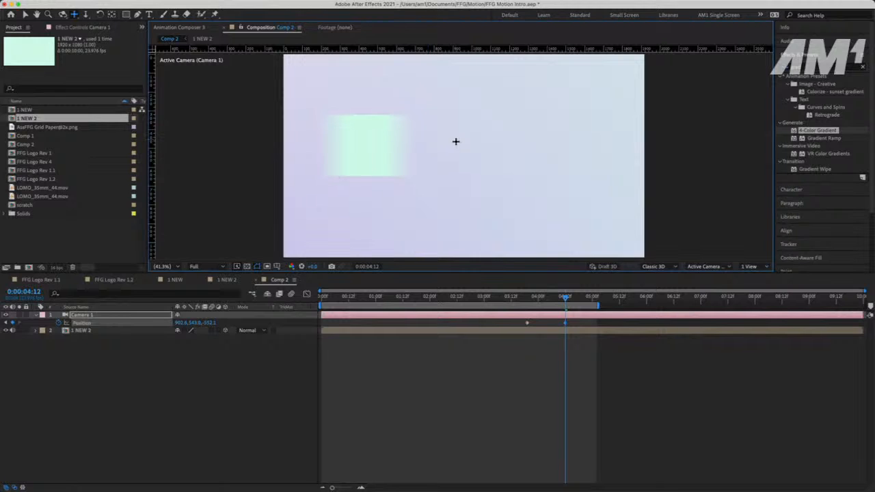
left_click_drag(563, 325, 592, 330)
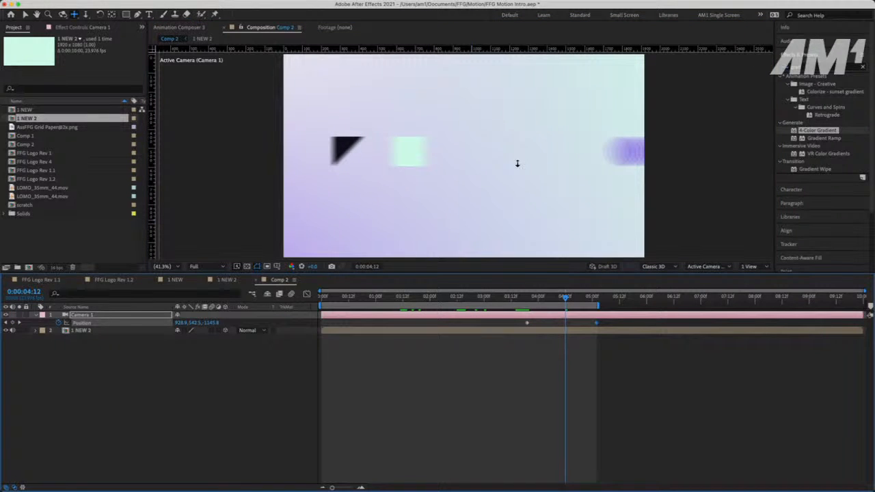
Dolly Camera 1 further in at 4:12 as an intermediate Position keyframe and preview the camera push
left_click_drag(491, 153, 477, 52)
left_click_drag(369, 302, 529, 313)
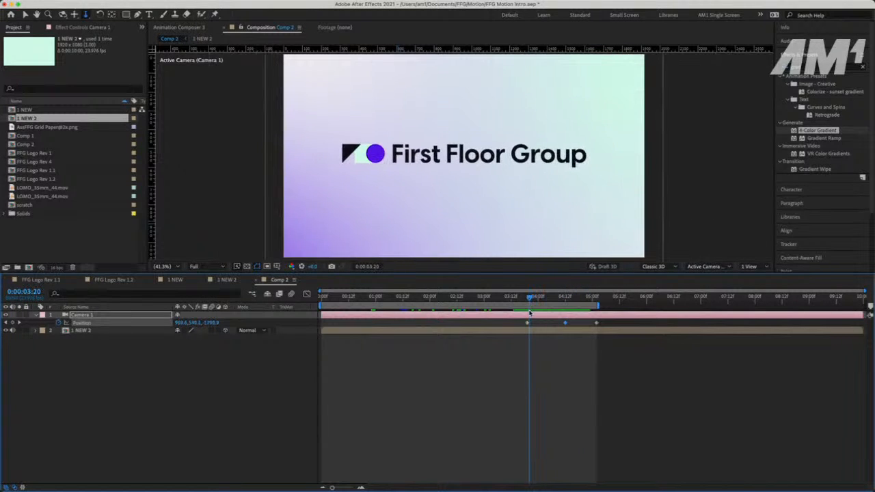
key("space")
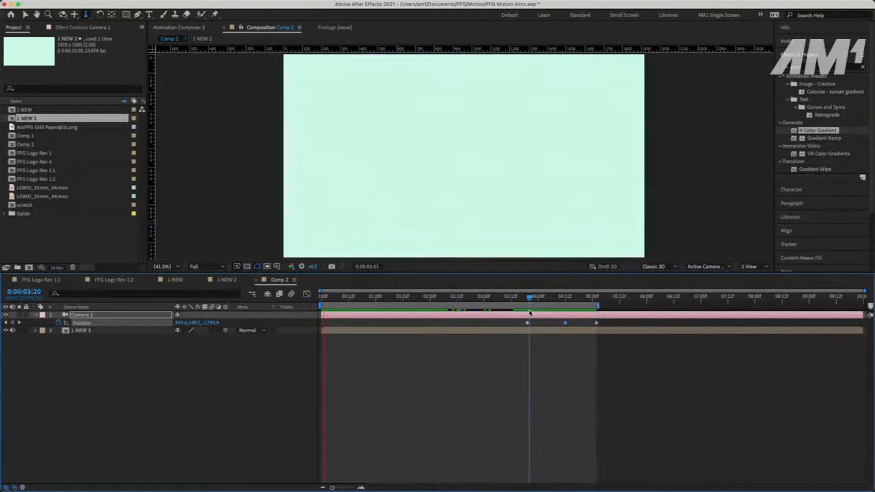
Apply easing to all three Camera 1 Position keyframes and preview the eased push-in
left_click_drag(608, 322, 515, 327)
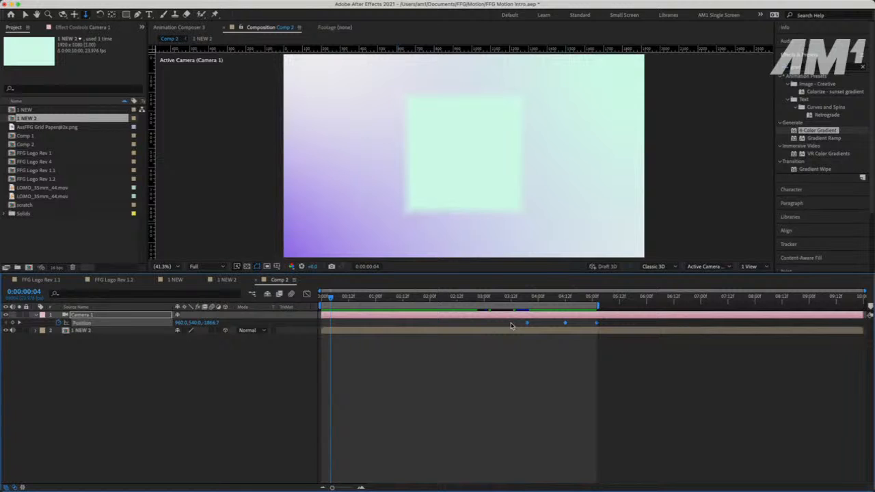
left_click(481, 299)
key("space")
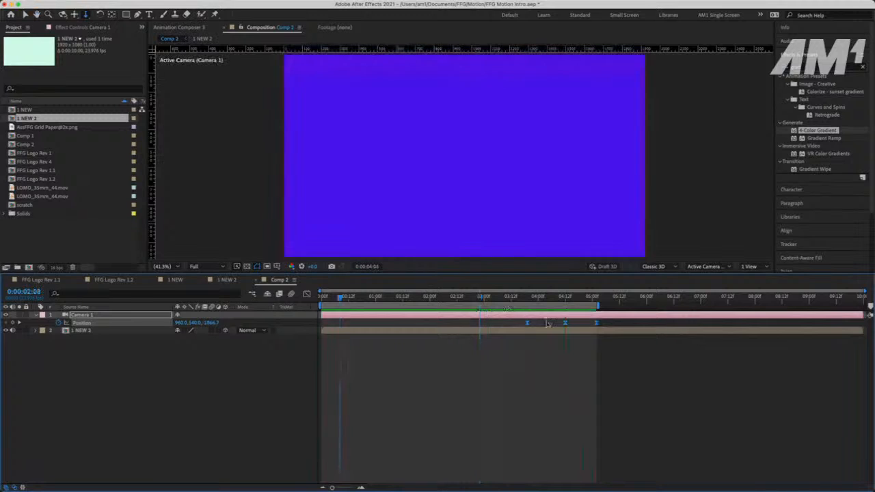
mouse_move(565, 298)
left_mouse_down()
mouse_move(593, 299)
mouse_move(582, 302)
left_mouse_up()
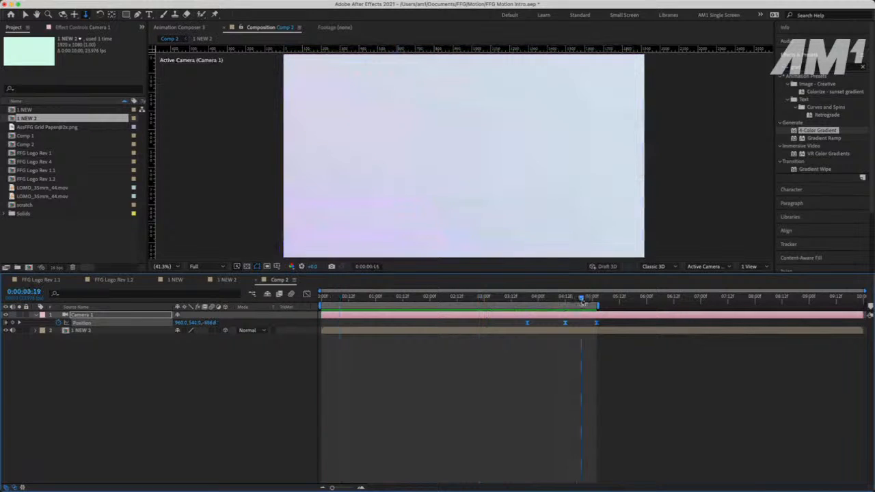
Delete Camera 1's last Position keyframe and move the 4:12 keyframe to about 5:00
left_click(588, 368)
left_click(597, 323)
key("Delete")
left_click_drag(566, 323, 594, 324)
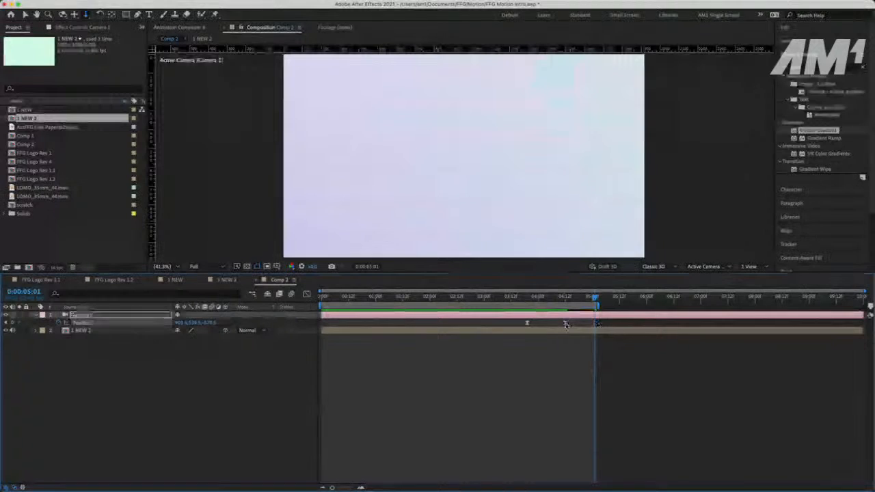
Reshape Camera 1's Position speed graph so the move starts slowly and accelerates up to the last keyframe
left_click_drag(548, 299, 534, 313)
left_click(308, 295)
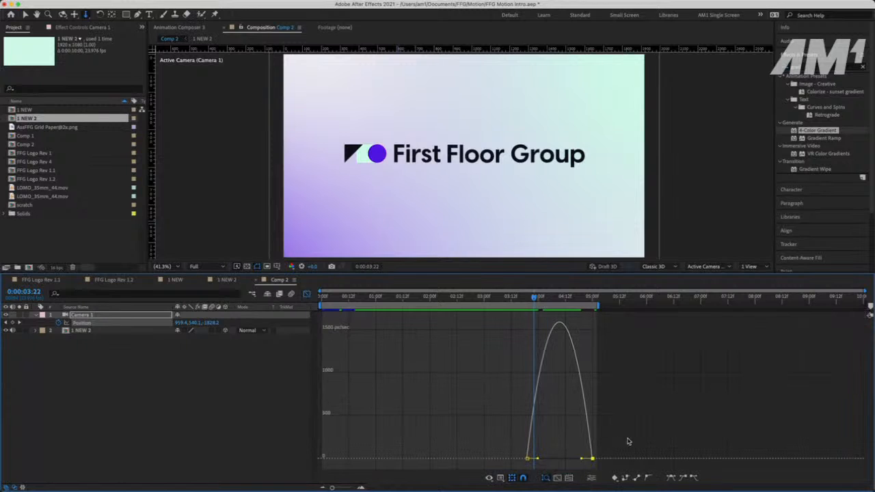
mouse_move(537, 459)
left_mouse_down()
mouse_move(596, 460)
mouse_move(545, 460)
left_mouse_up()
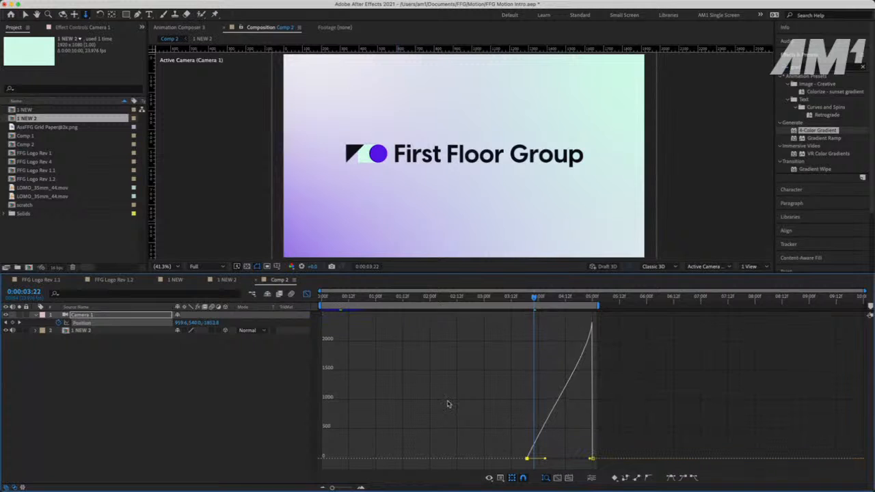
left_click(306, 294)
Preview the accelerating camera push from 3:05 and from 3:15
mouse_move(492, 298)
left_mouse_down()
mouse_move(557, 306)
mouse_move(496, 310)
left_mouse_up()
key("space")
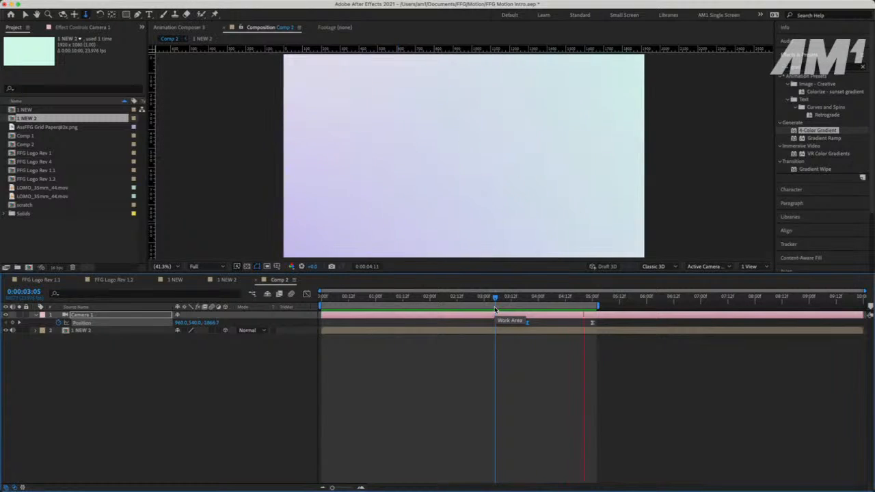
left_click(517, 299)
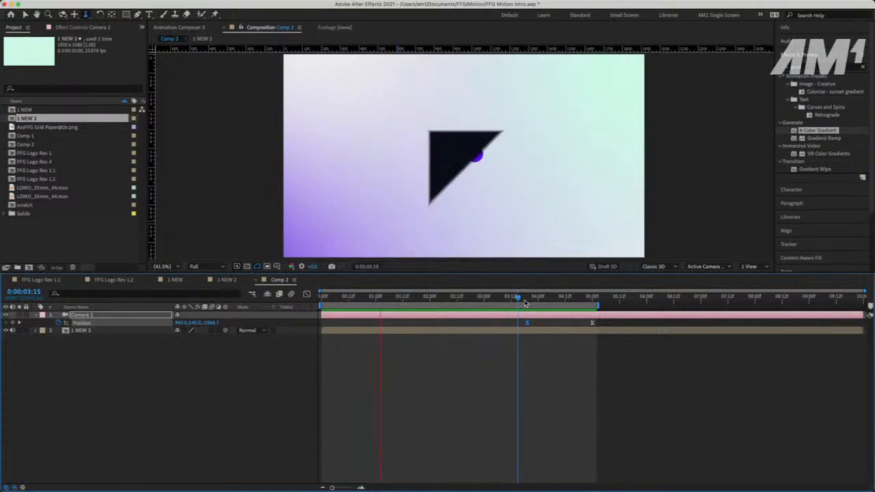
key("space")
Dolly Camera 1 in to about Z -347 at 4:15, replace the old end keyframe with this one at 5:00, and preview
left_click(593, 300)
mouse_move(584, 301)
left_mouse_down()
mouse_move(555, 305)
mouse_move(572, 304)
left_mouse_up()
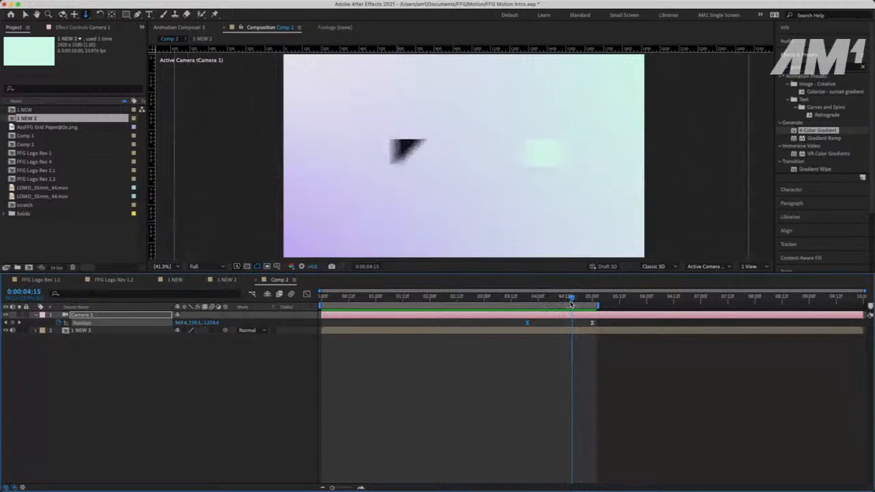
left_click_drag(465, 147, 479, 33)
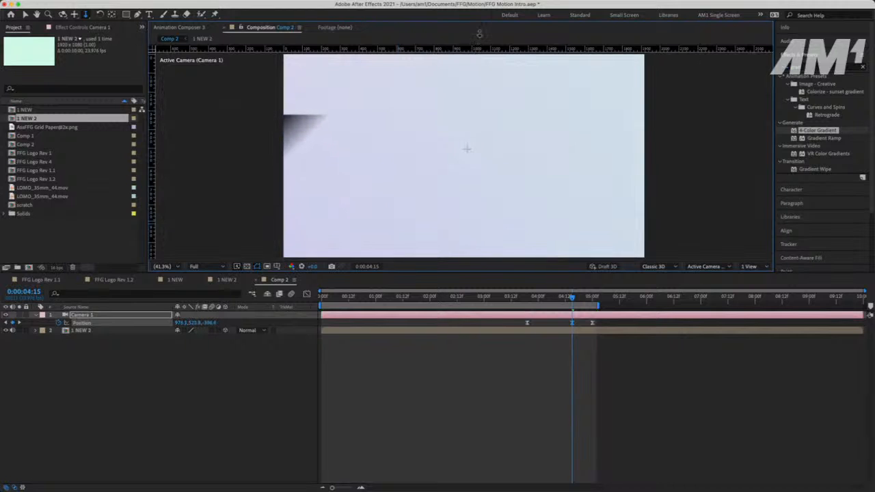
left_click(593, 323)
key("Delete")
left_click_drag(572, 323, 592, 325)
left_click(507, 297)
key("space")
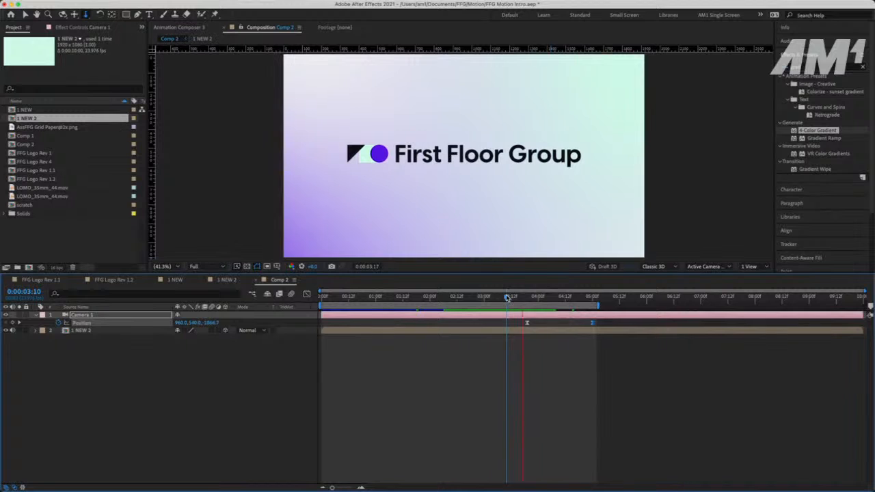
Pan Camera 1 sideways at 5:00 until its X position is about 1402
left_click_drag(508, 298, 586, 303)
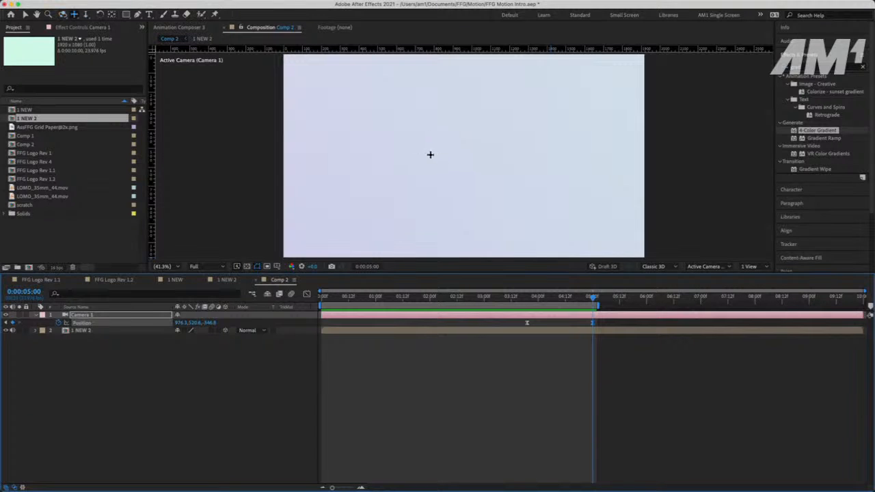
left_click_drag(474, 150, 371, 154)
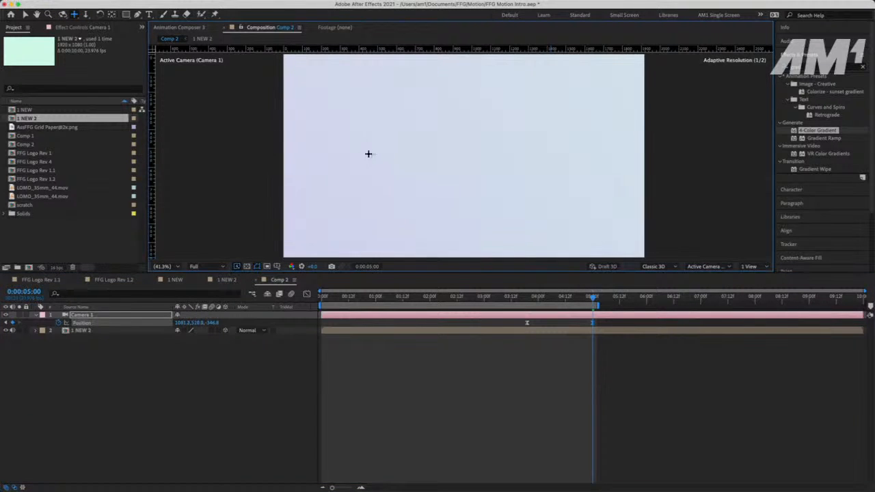
left_click_drag(532, 302, 597, 306)
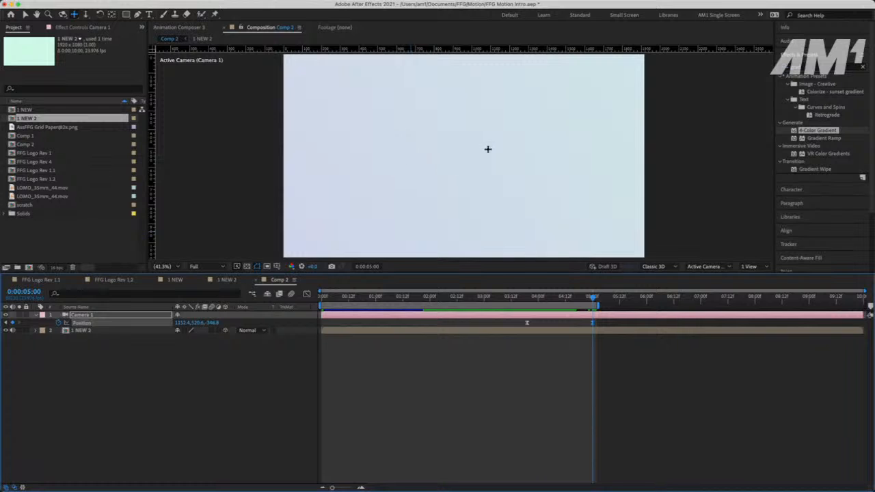
left_click_drag(518, 146, 374, 152)
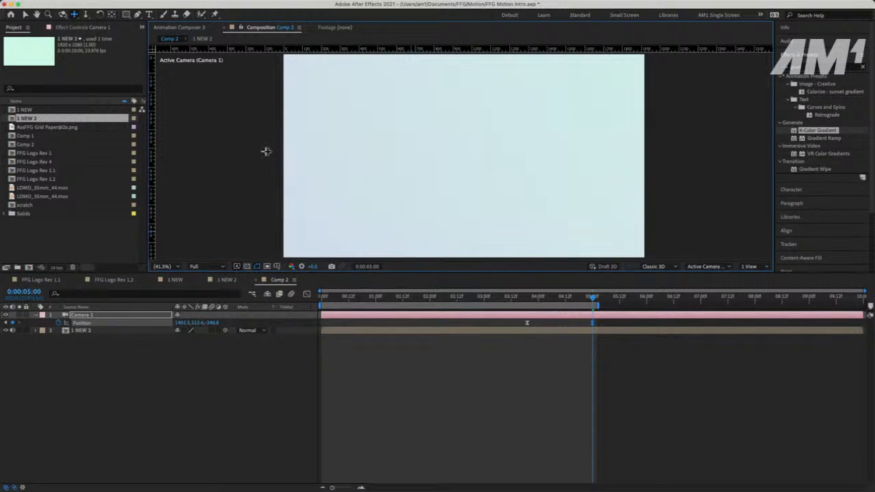
Scrub through the end of the camera move and play back Comp 2 from 2:19
left_click_drag(546, 299, 588, 301)
key("space")
left_click(472, 299)
key("space")
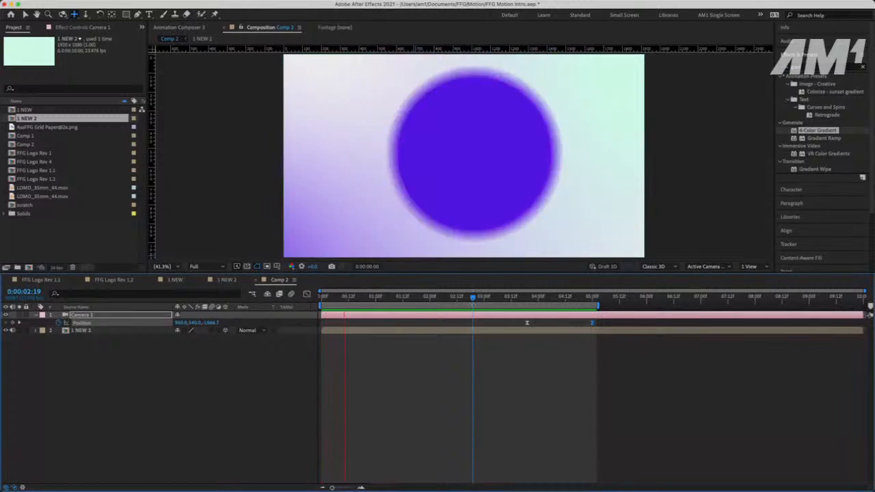
Play the 1 NEW 2 composition without the camera, and replay Comp 2 from 0:00 to compare the two exits
left_click(227, 280)
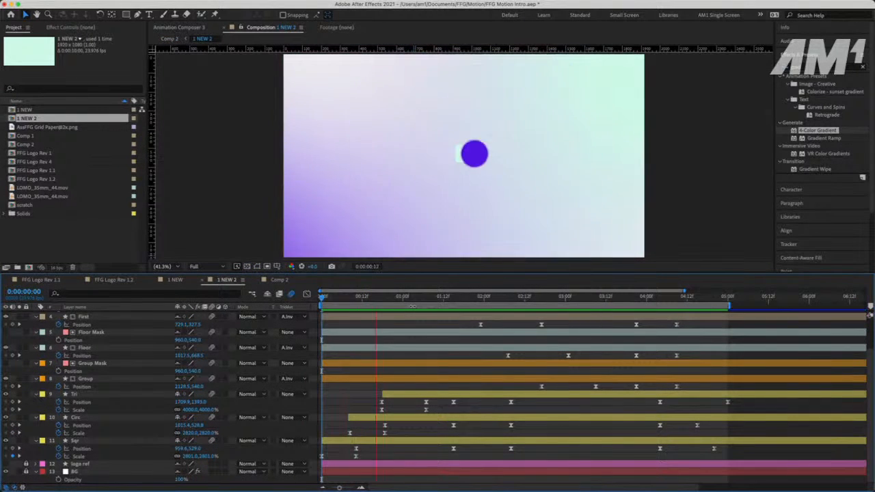
left_click(628, 296)
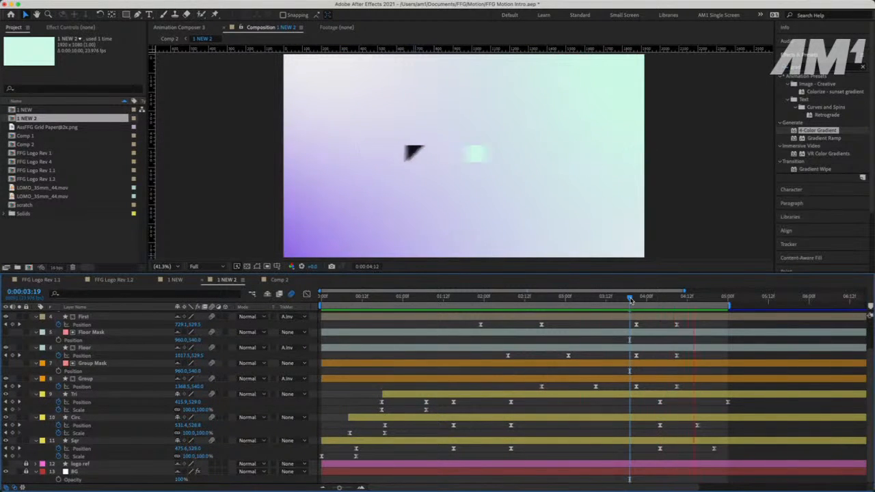
left_click(279, 281)
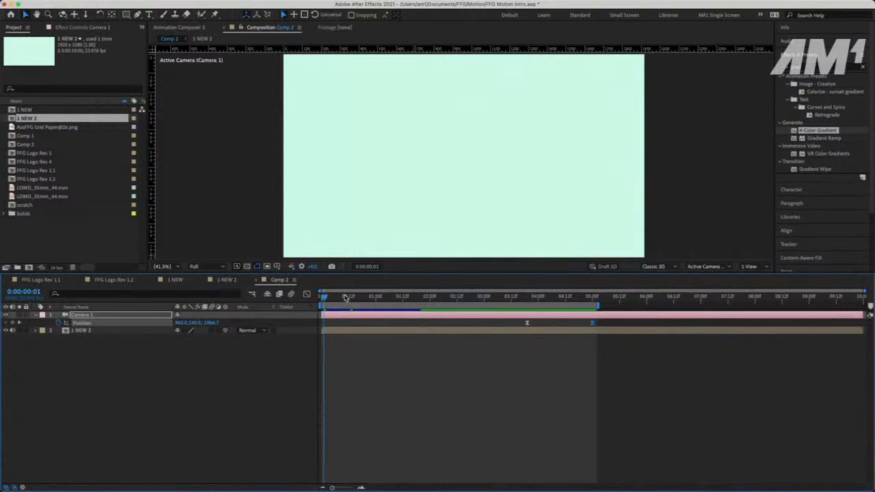
key("space")
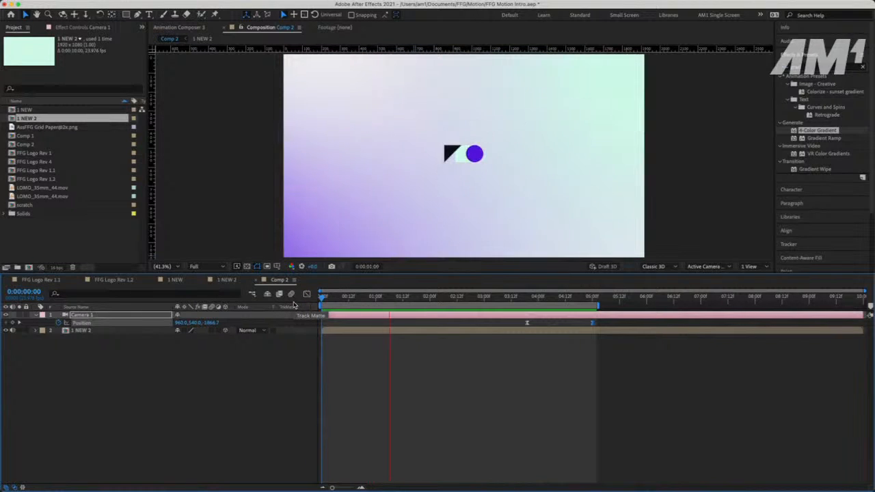
Enlarge the Comp 2 viewer to fill the workspace and play the animation from 2:03
key("space")
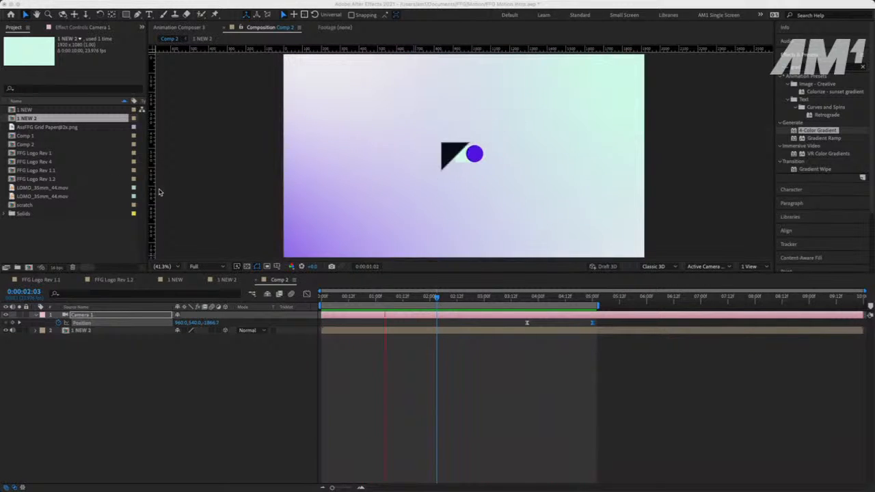
key("space")
key("grave")
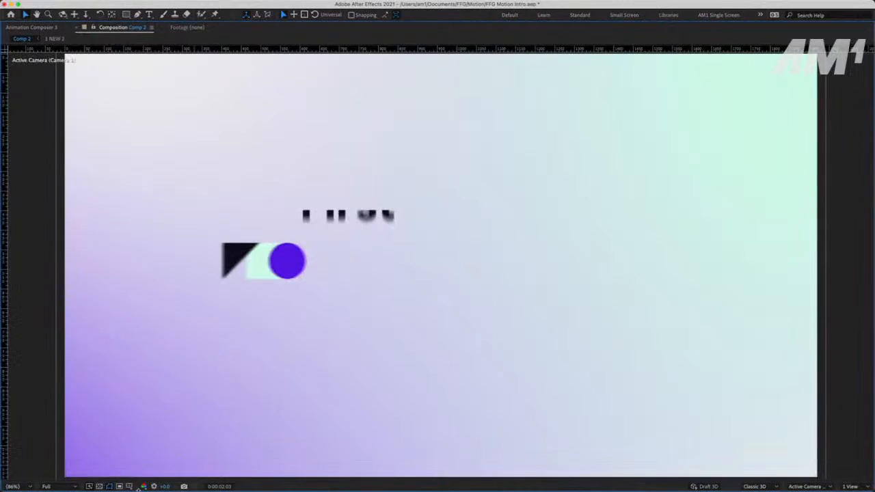
key("space")
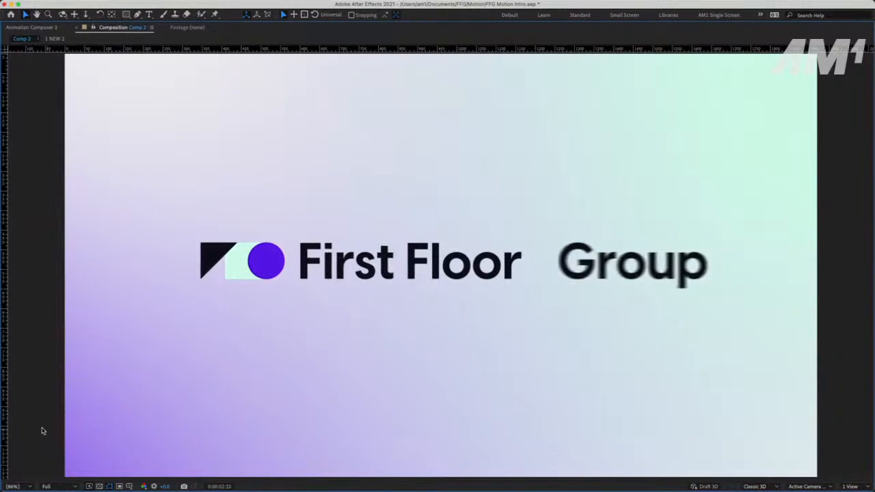